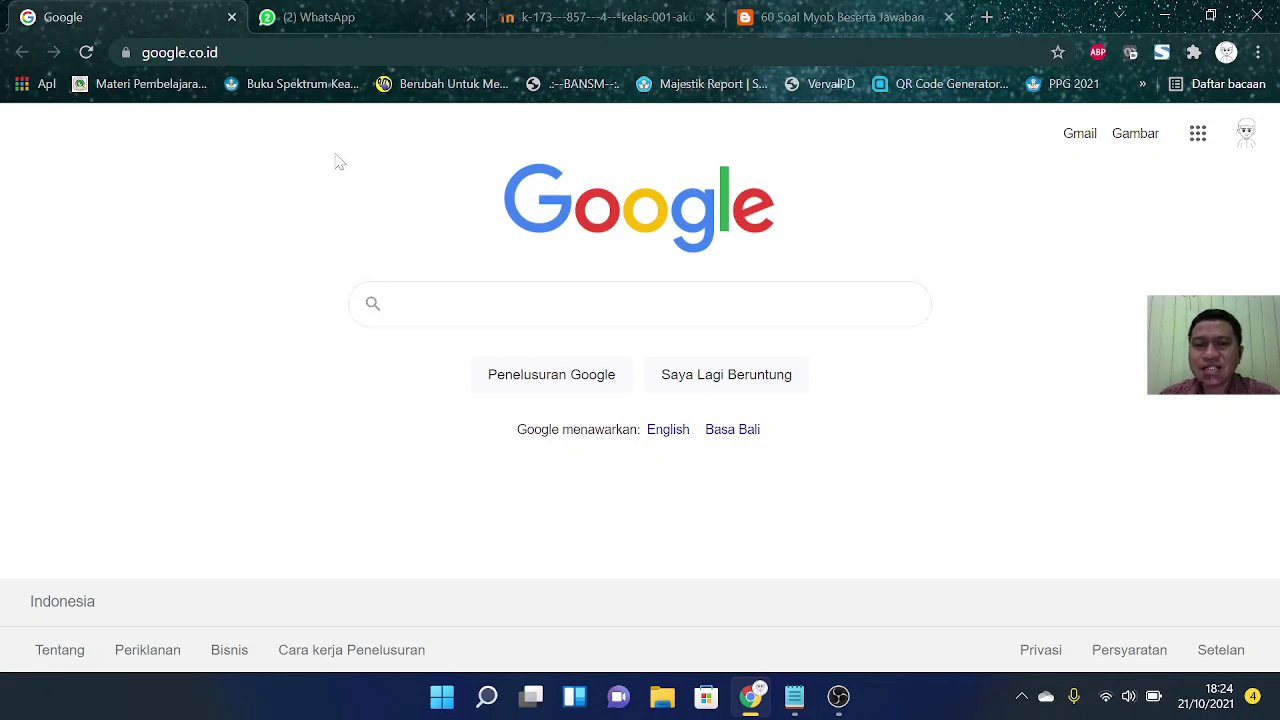
Step: Open Notepad and set its font to Ubuntu, size 26
{"action": "left_click", "coordinate": [487, 697]}
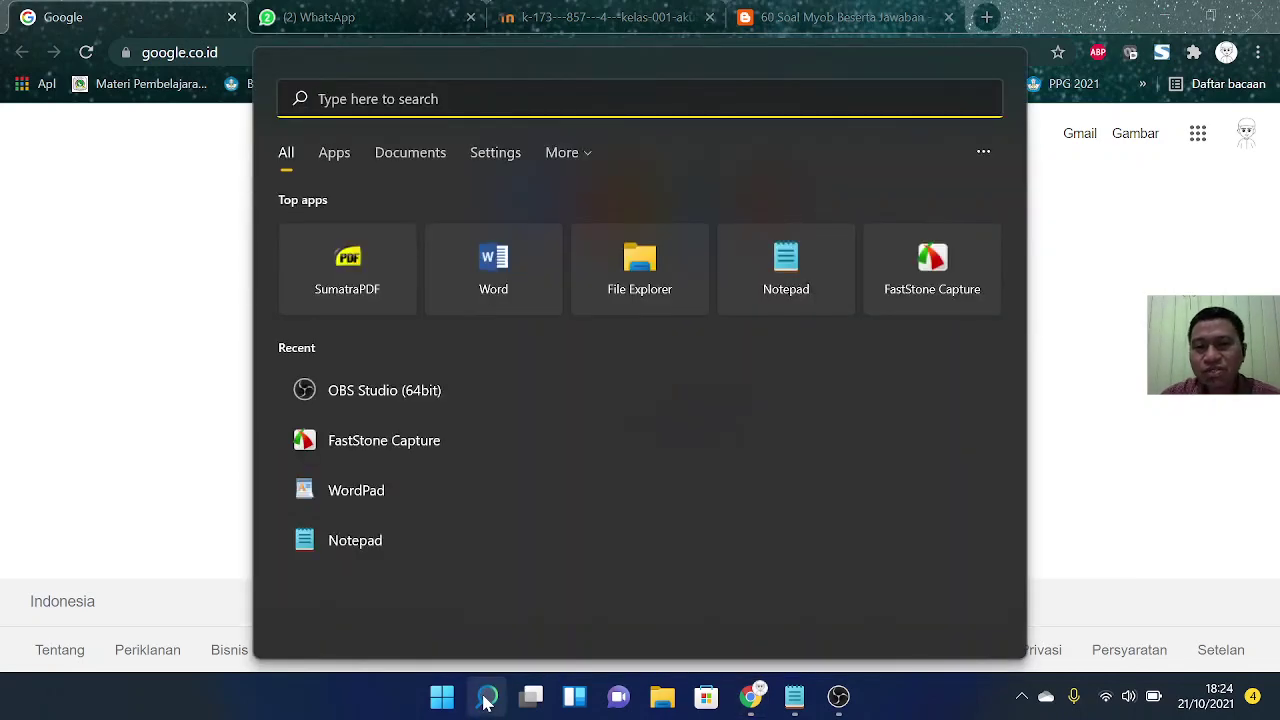
{"action": "left_click", "coordinate": [786, 268]}
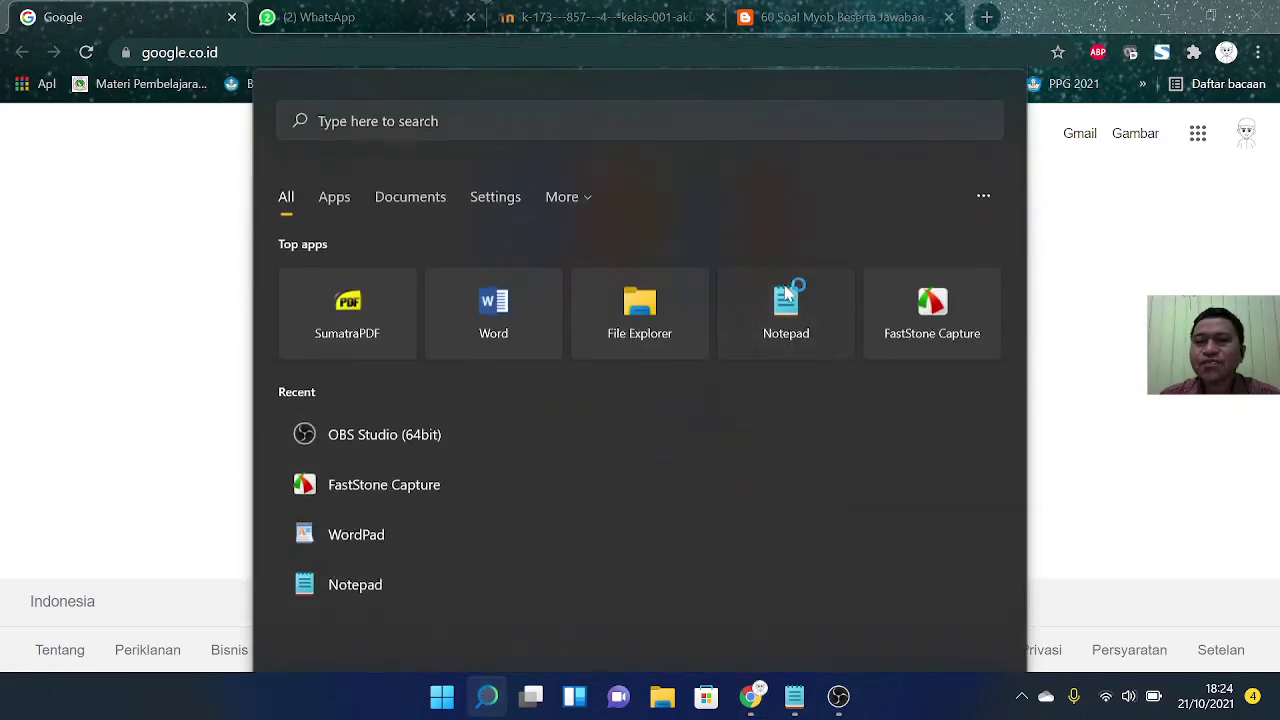
{"action": "left_click", "coordinate": [729, 167]}
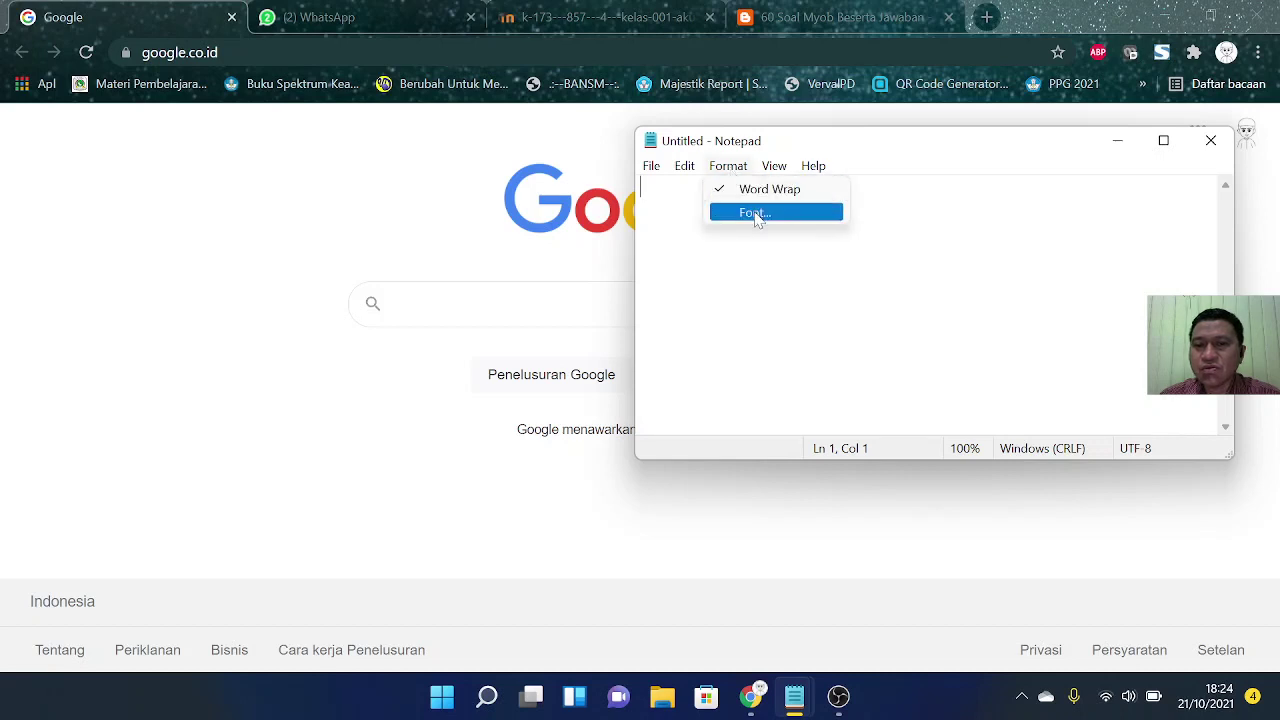
{"action": "left_click", "coordinate": [757, 211]}
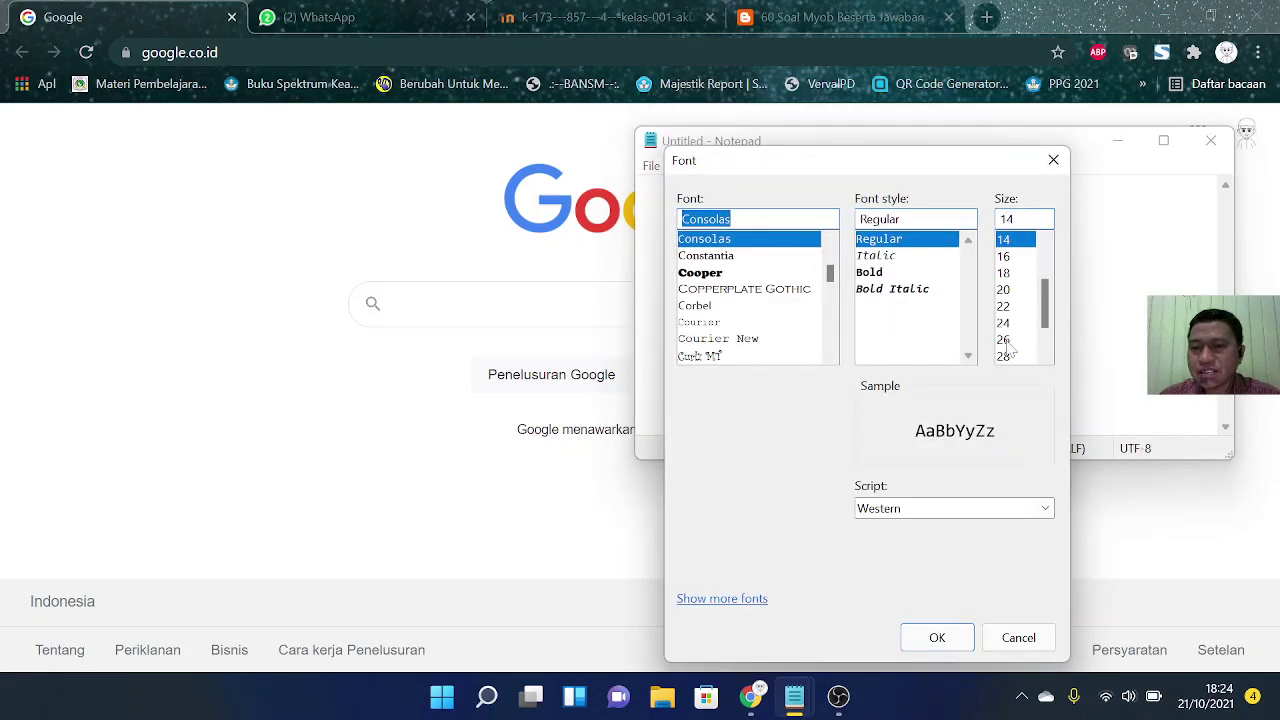
{"action": "left_click", "coordinate": [1010, 339]}
{"action": "left_click_drag", "start_coordinate": [831, 275], "coordinate": [829, 318]}
{"action": "scroll", "coordinate": [831, 328], "scroll_direction": "down", "scroll_amount": 5}
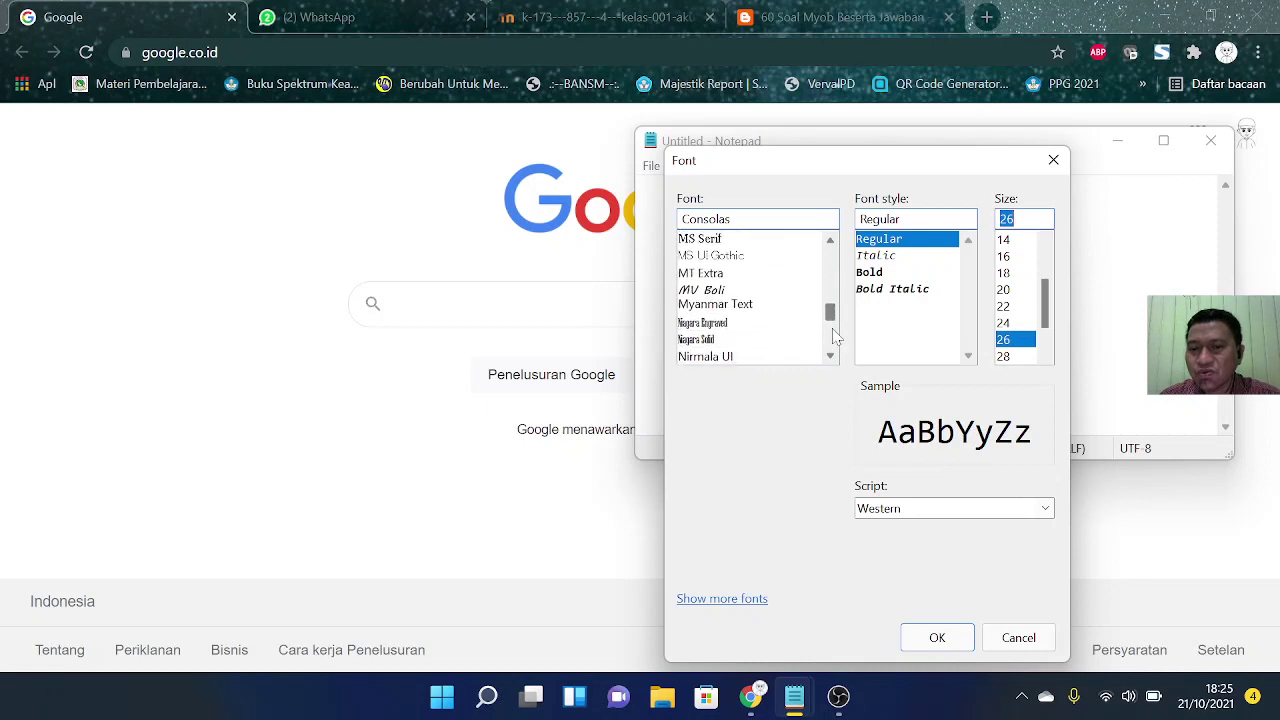
{"action": "scroll", "coordinate": [832, 338], "scroll_direction": "down", "scroll_amount": 10}
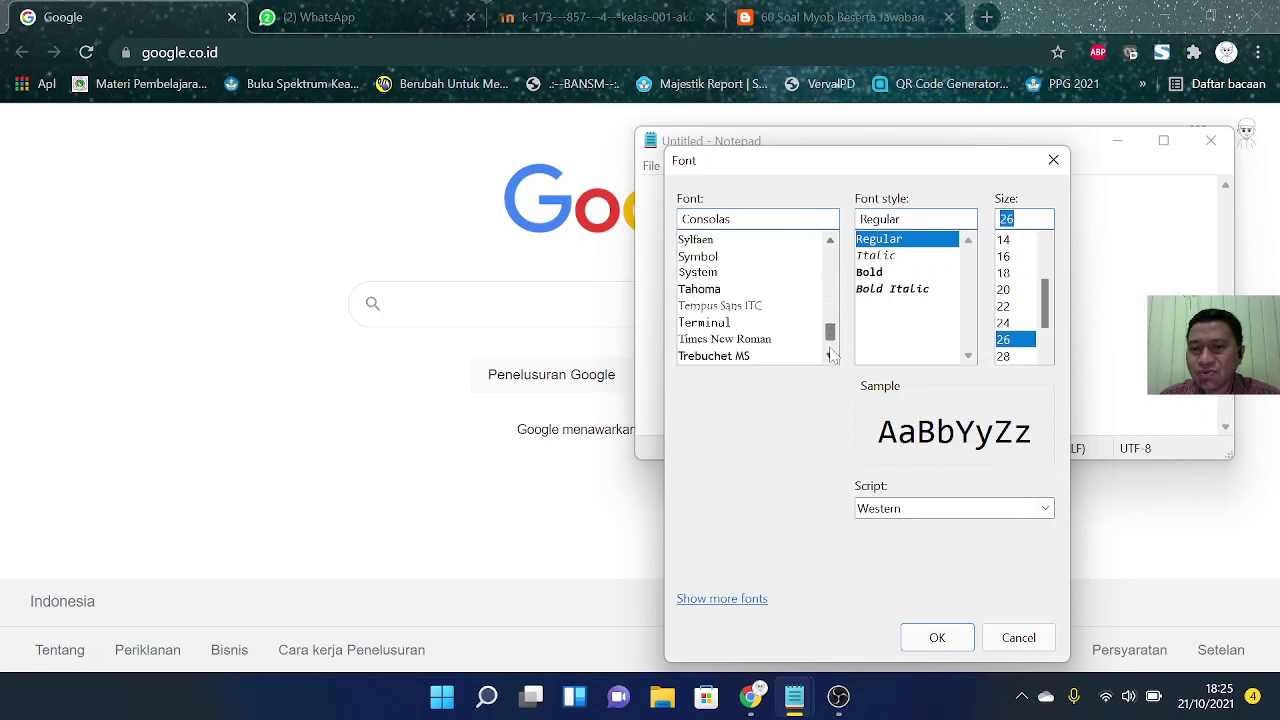
{"action": "scroll", "coordinate": [831, 355], "scroll_direction": "down", "scroll_amount": 3}
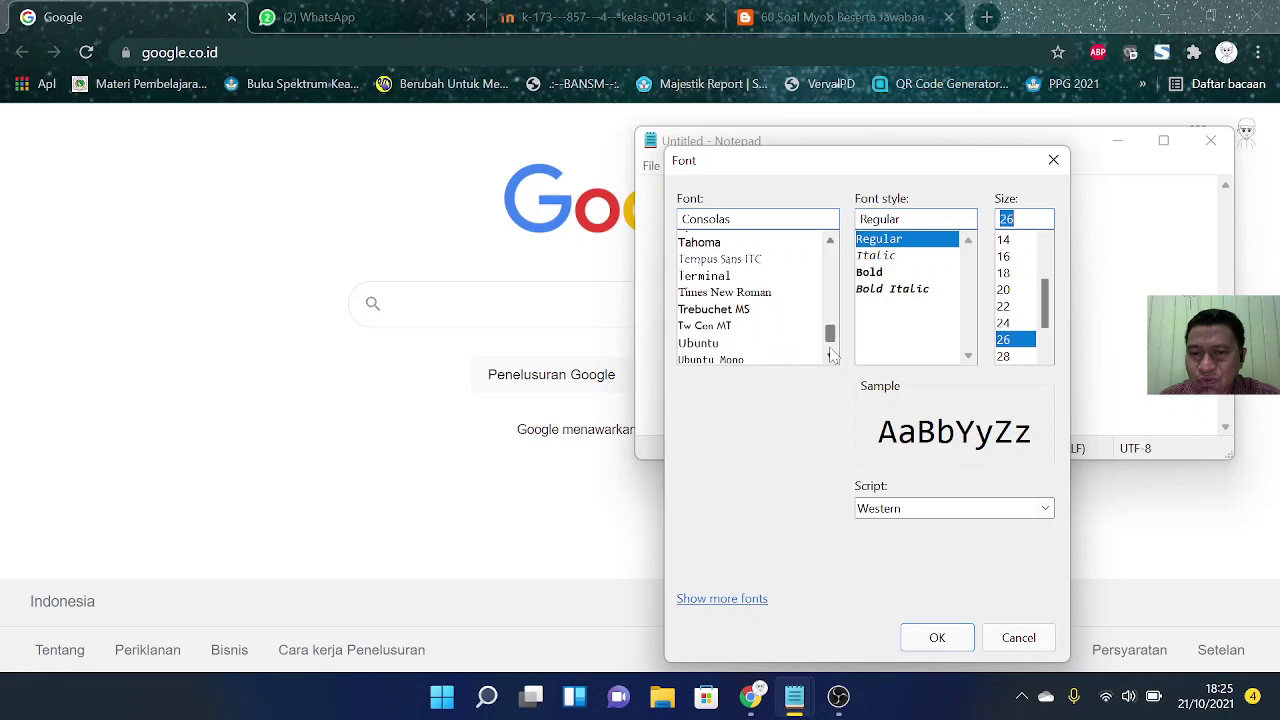
{"action": "left_click", "coordinate": [700, 340]}
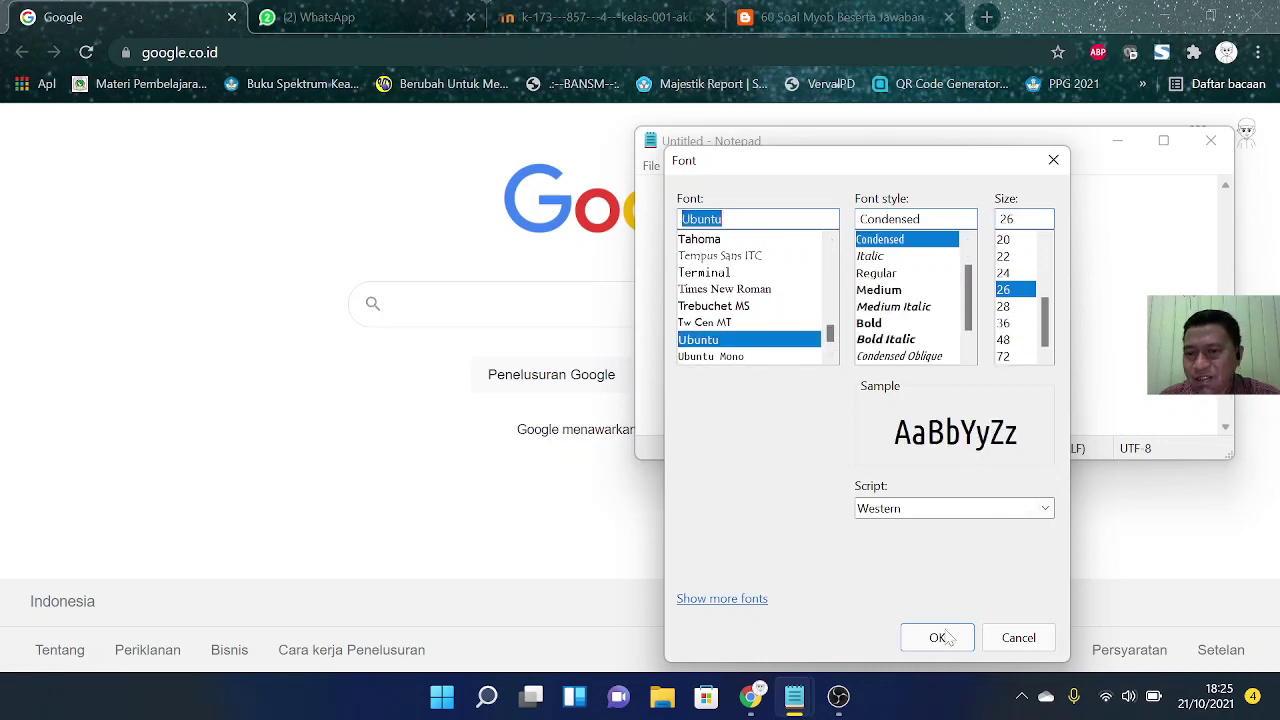
{"action": "left_click", "coordinate": [937, 637]}
Step: Enlarge the Notepad window, write '1. Buat Soal di Google Form', and minimize it
{"action": "left_click_drag", "start_coordinate": [858, 146], "coordinate": [411, 82]}
{"action": "left_click_drag", "start_coordinate": [789, 389], "coordinate": [930, 578]}
{"action": "type", "text": "1. "}
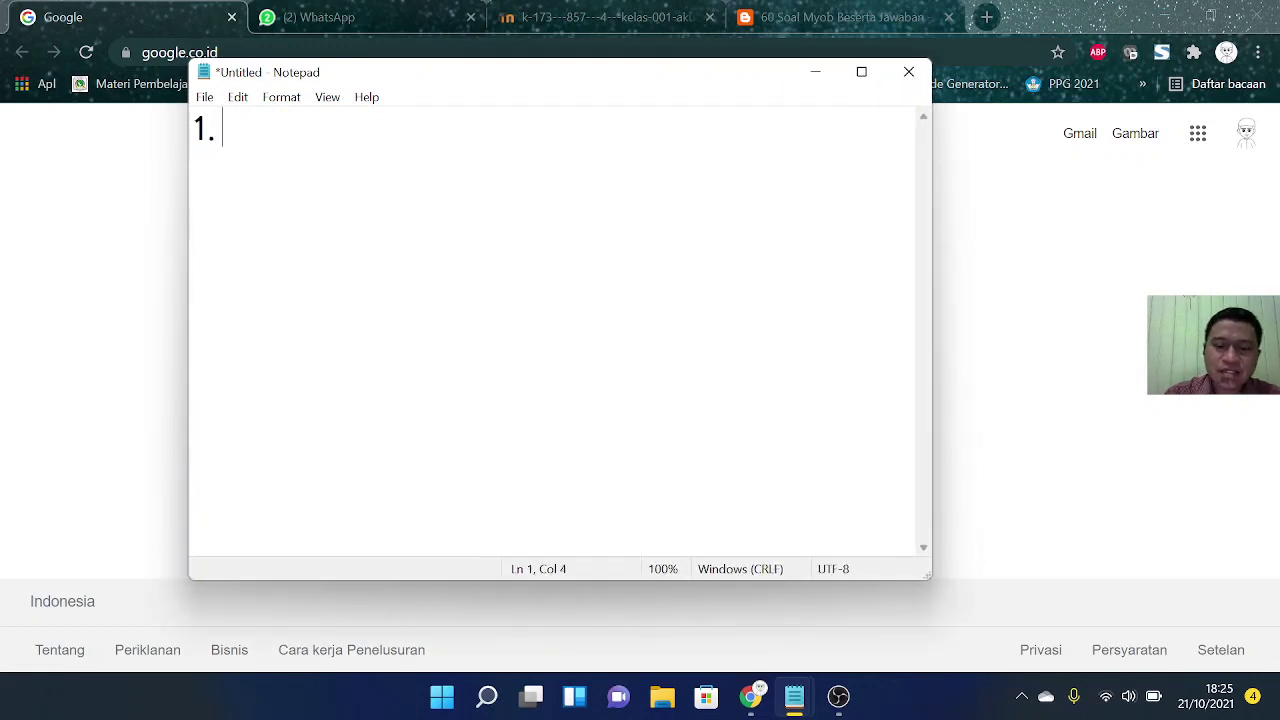
{"action": "type", "text": "Buat Soal d"}
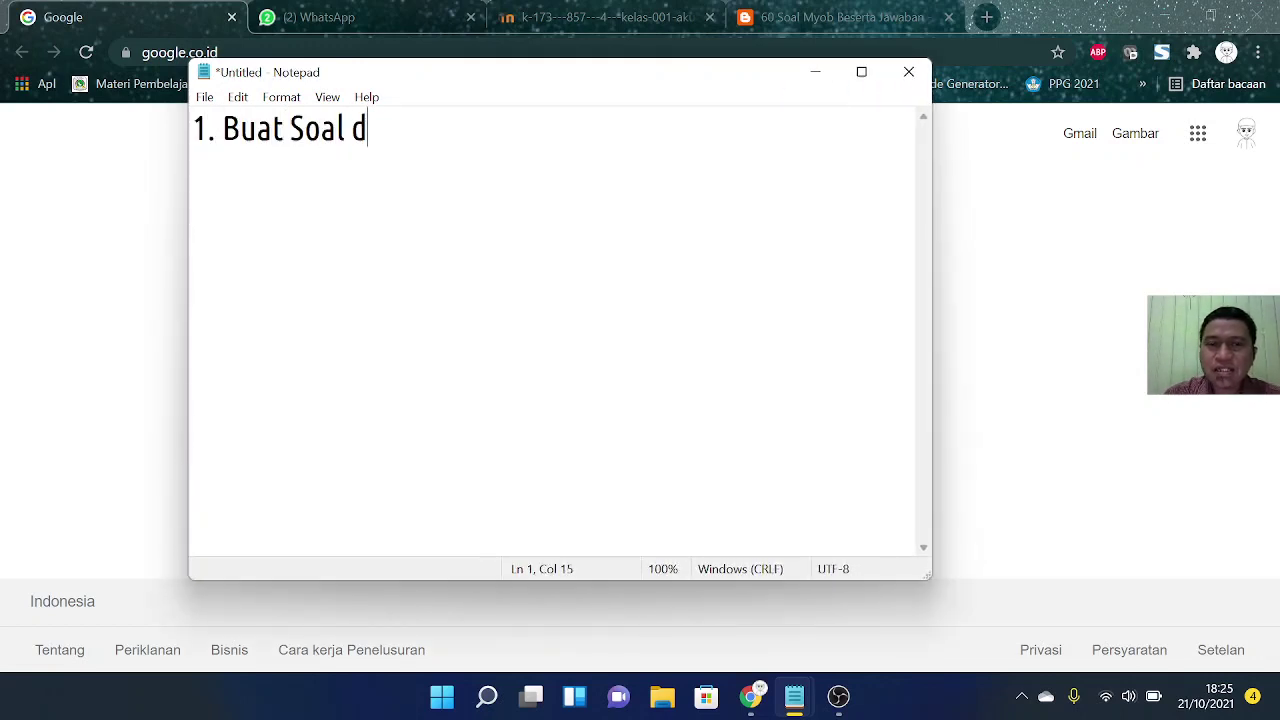
{"action": "type", "text": "i Goog"}
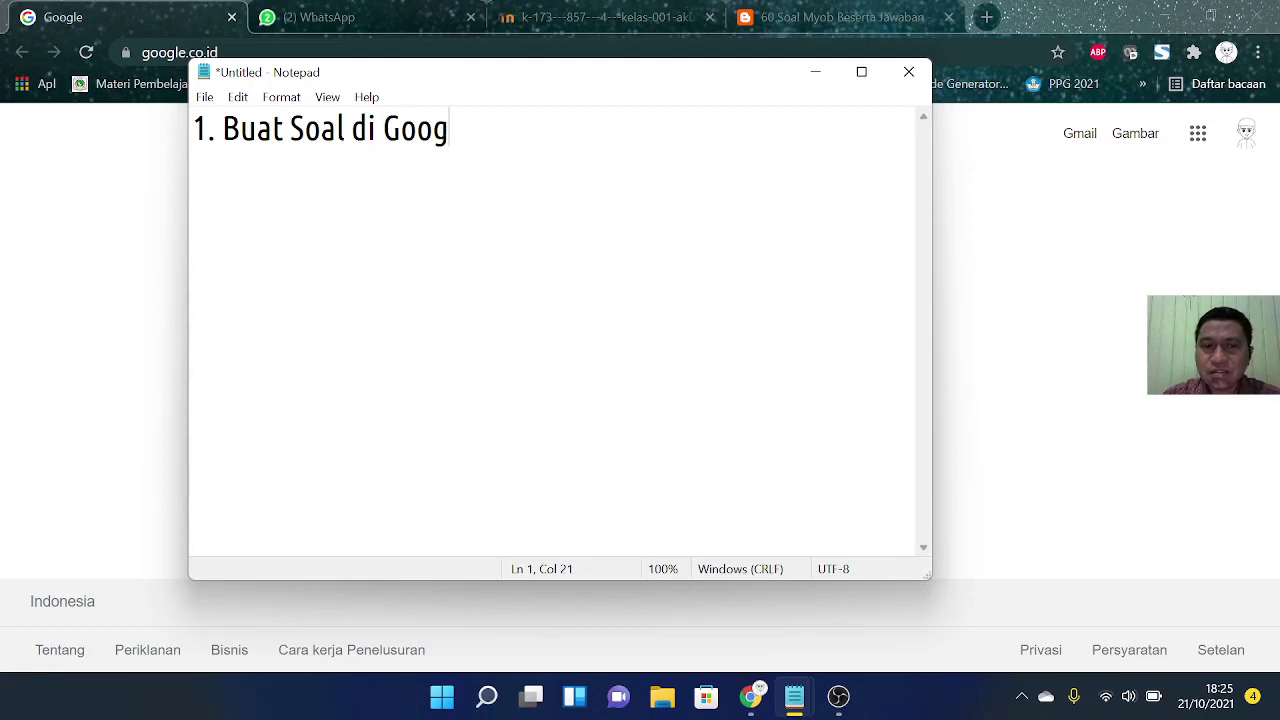
{"action": "type", "text": "le Form"}
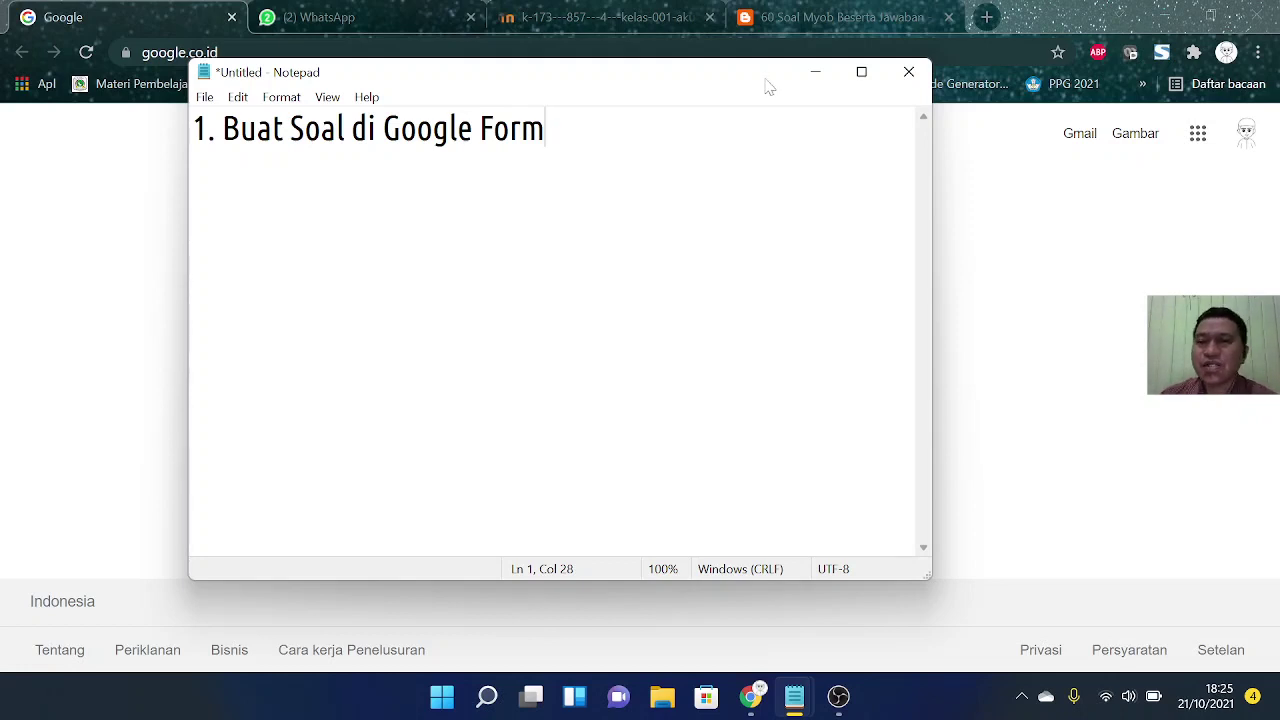
{"action": "left_click", "coordinate": [818, 72]}
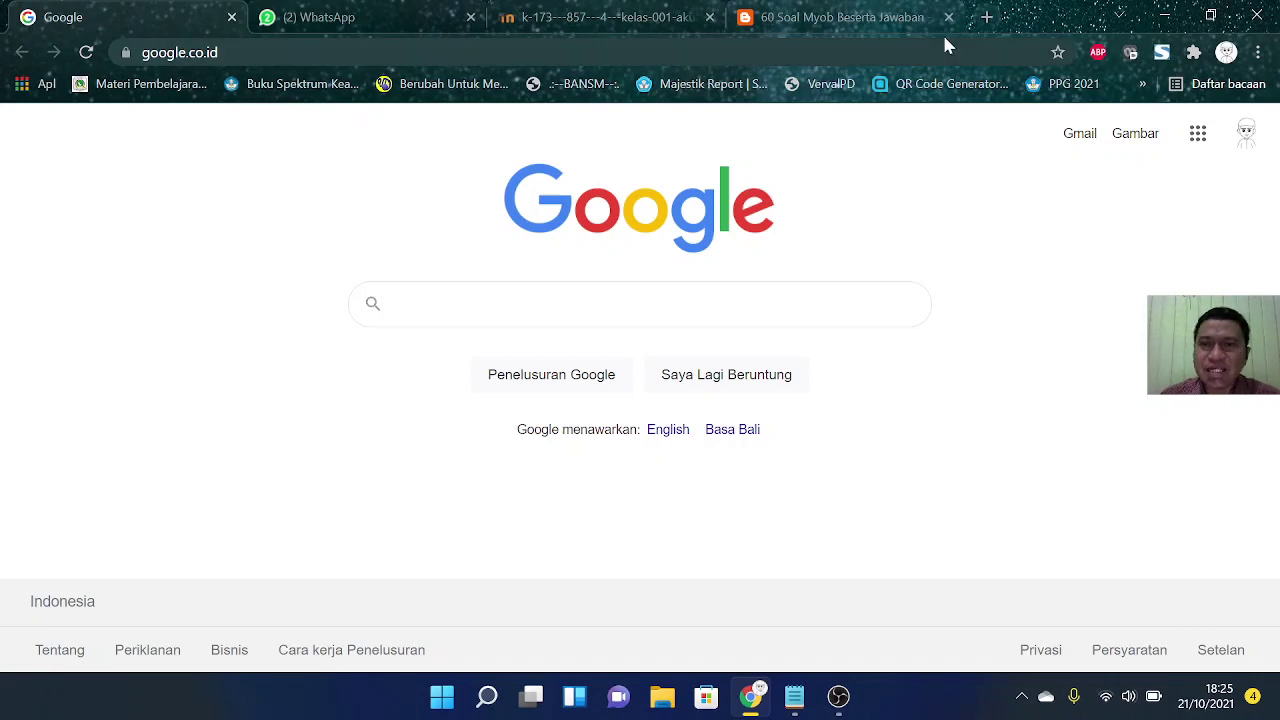
Step: Load Google Drive in a new browser tab
{"action": "left_click", "coordinate": [994, 22]}
{"action": "type", "text": "driv"}
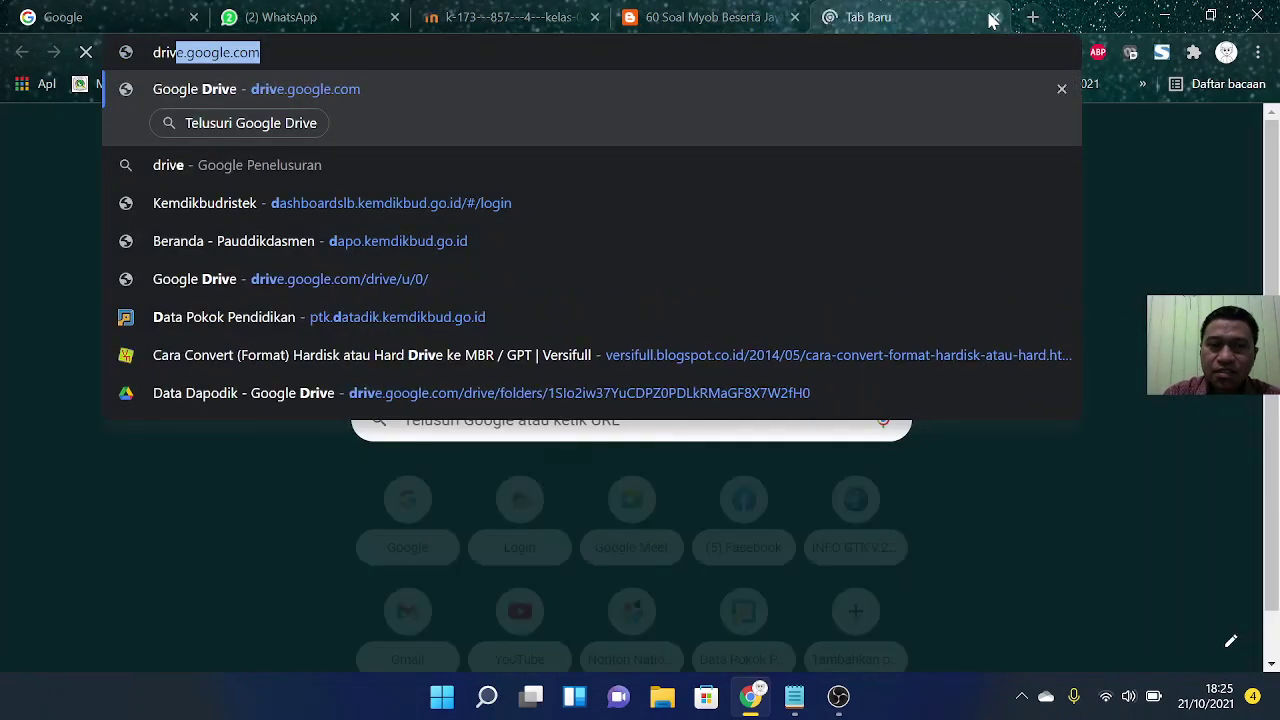
{"action": "type", "text": "e"}
{"action": "key", "text": "Return"}
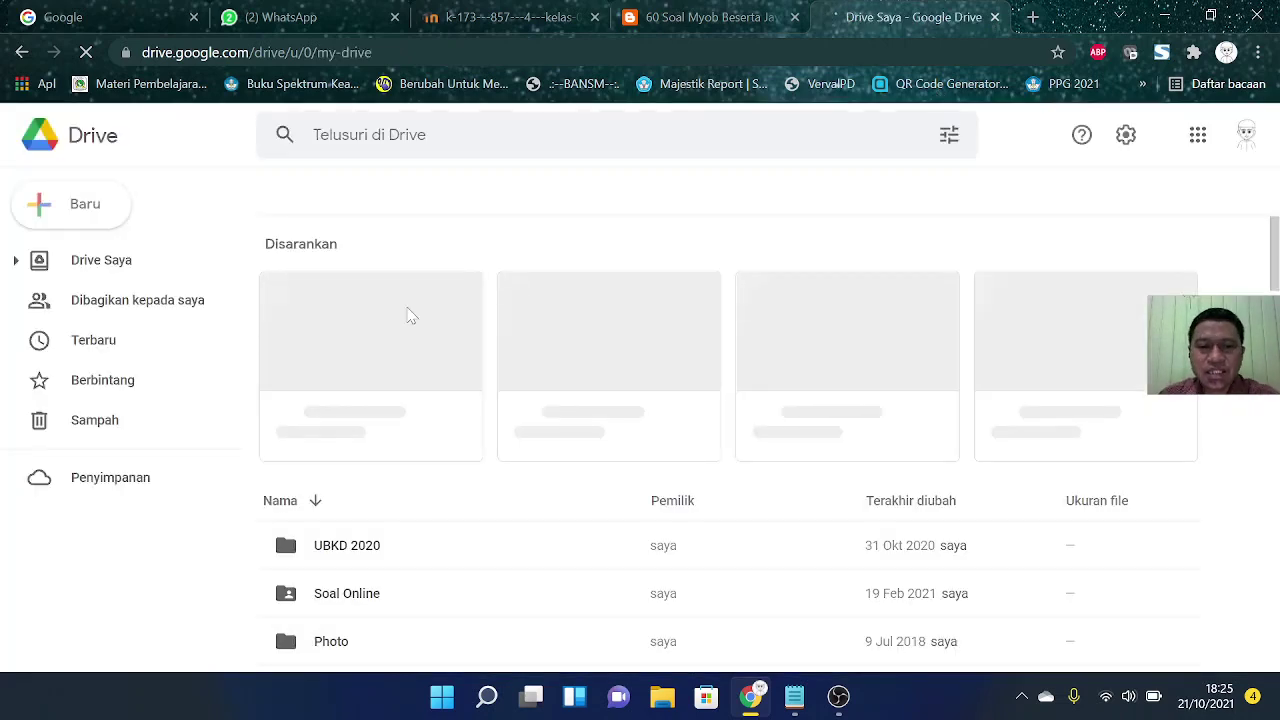
{"action": "scroll", "coordinate": [773, 343], "scroll_direction": "down", "scroll_amount": 1}
{"action": "scroll", "coordinate": [775, 348], "scroll_direction": "up", "scroll_amount": 1}
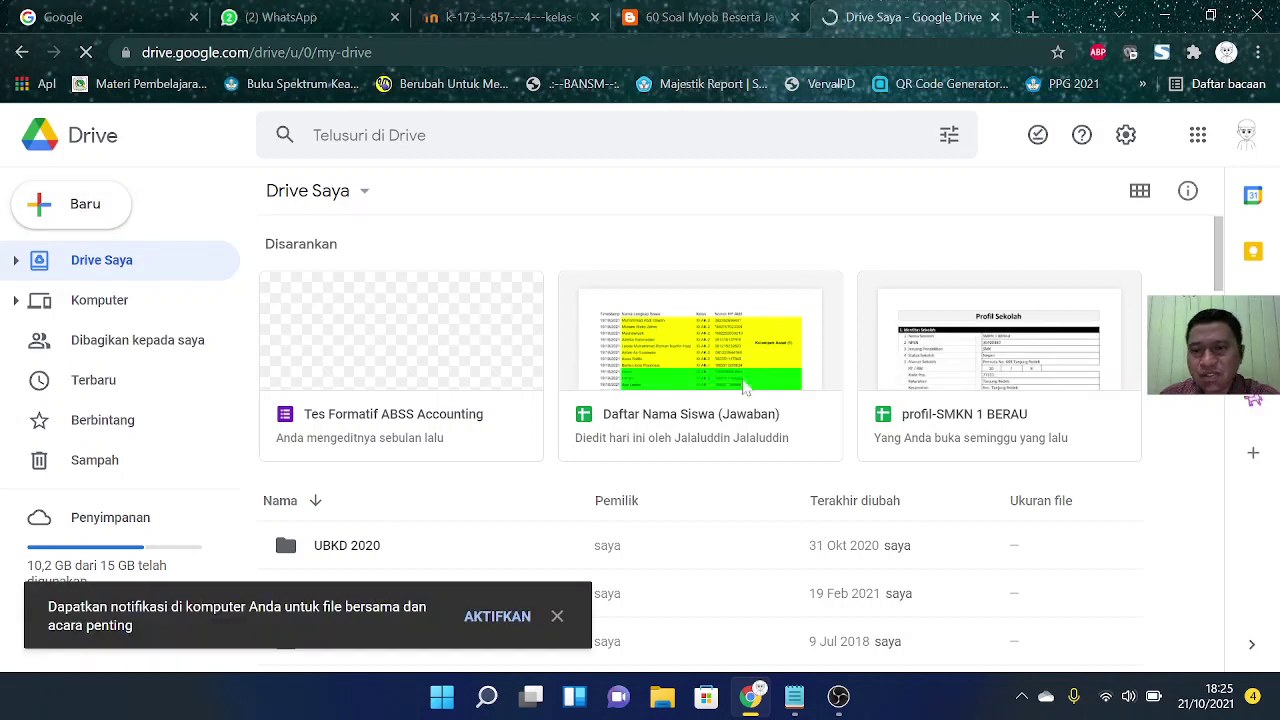
Step: Create a new folder named 'Ujicoba Soal MYOB Accounting'
{"action": "left_click", "coordinate": [82, 212]}
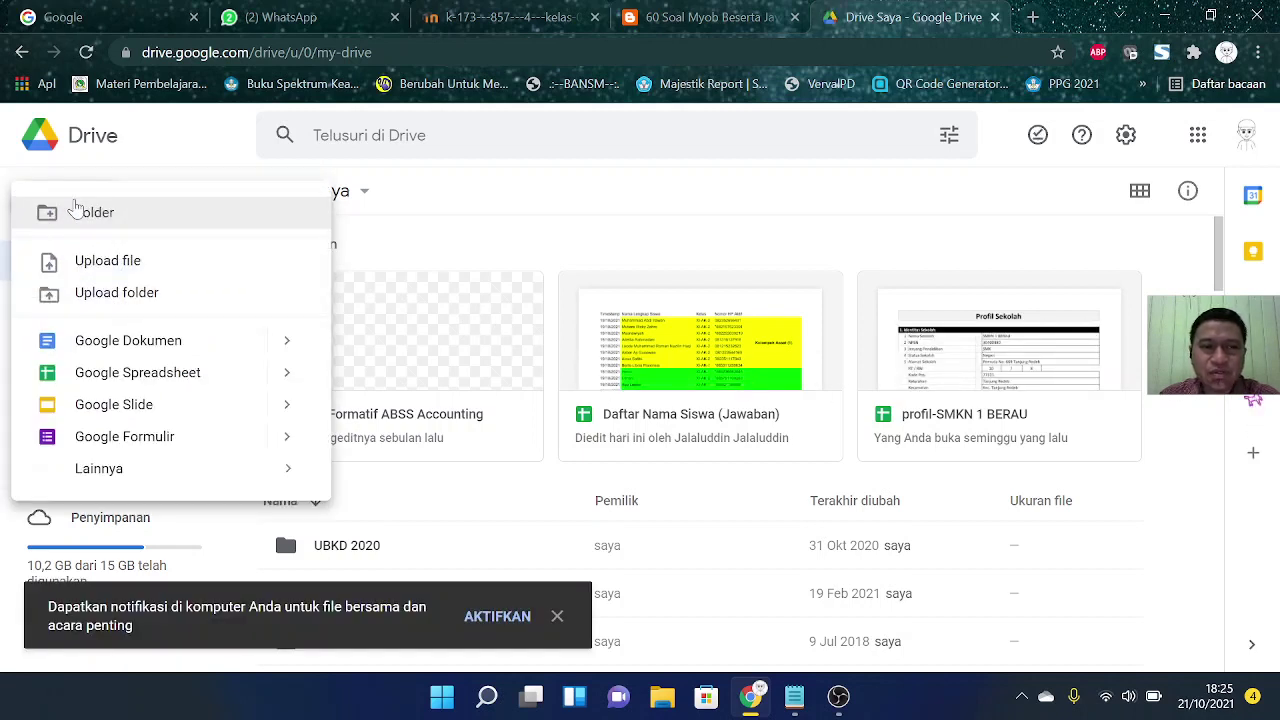
{"action": "left_click", "coordinate": [95, 214]}
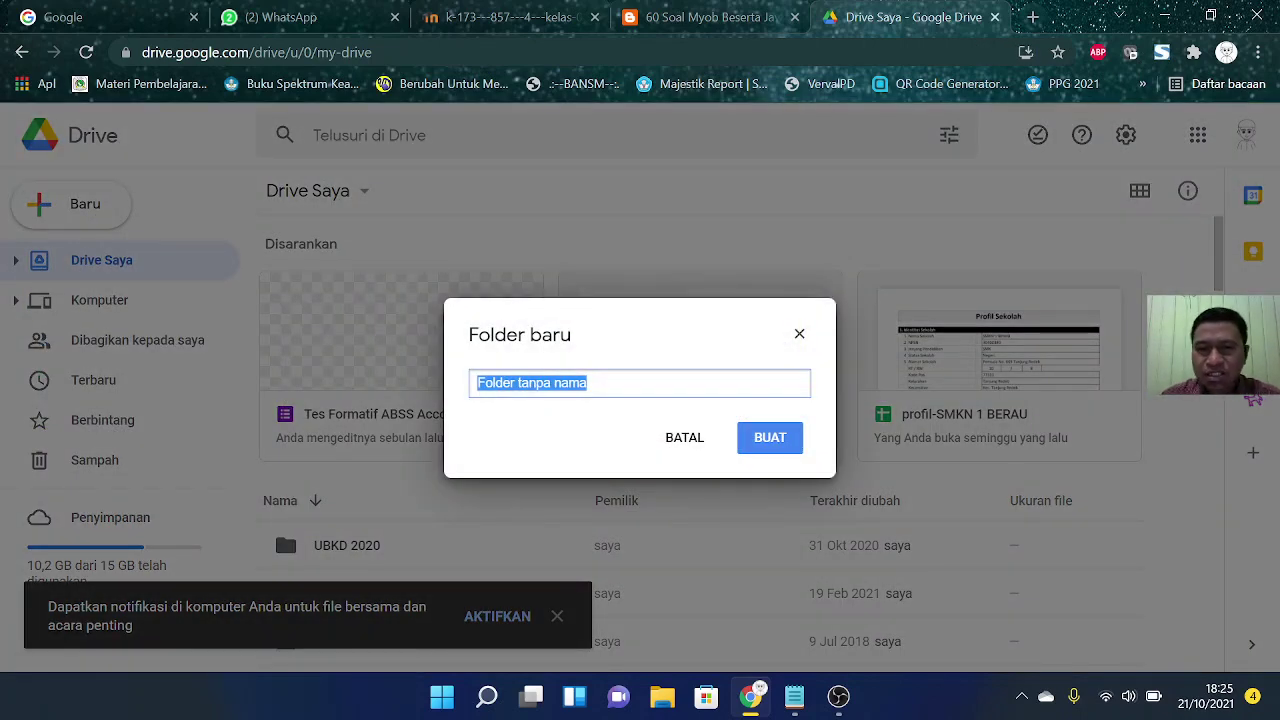
{"action": "type", "text": "Ujico"}
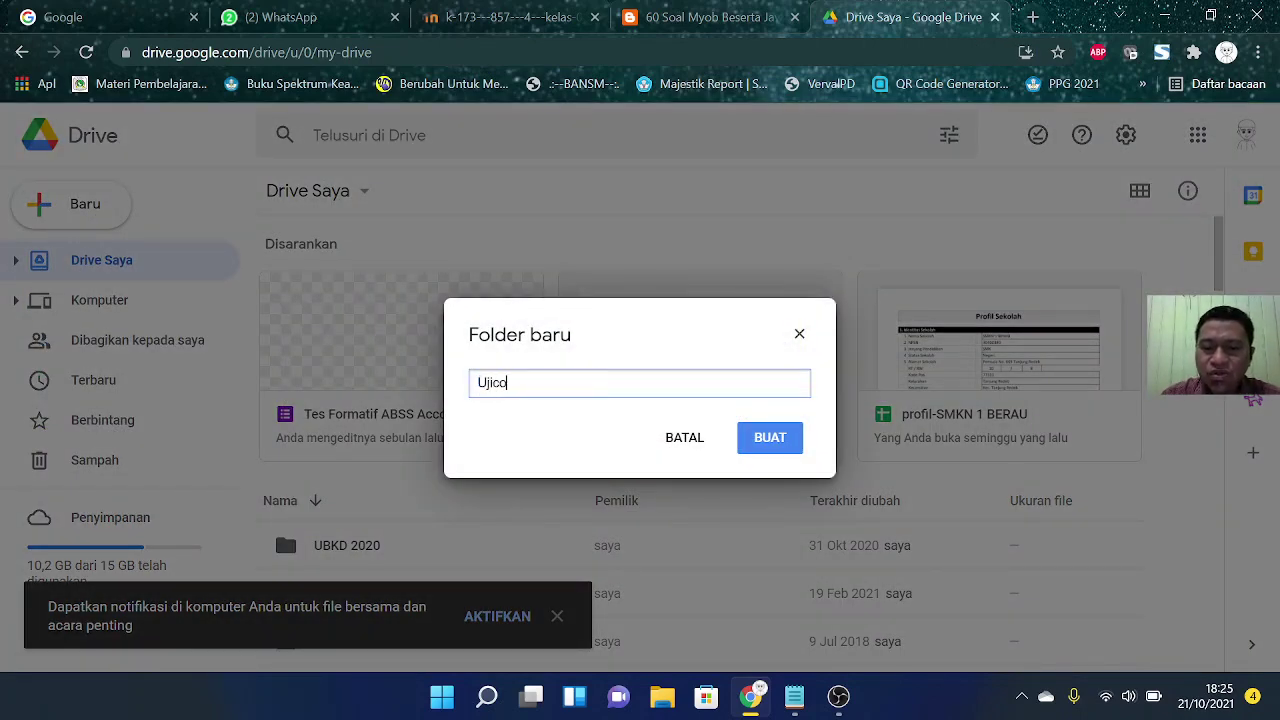
{"action": "type", "text": "ba Soal "}
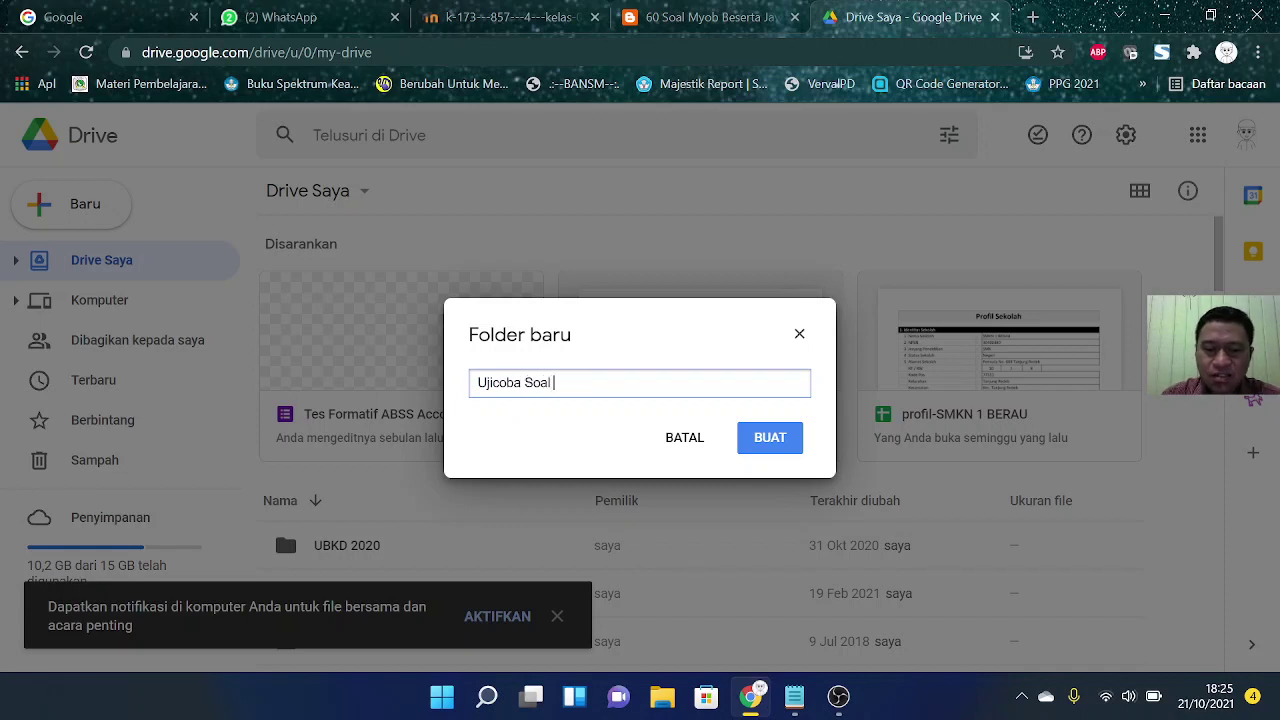
{"action": "type", "text": "MY"}
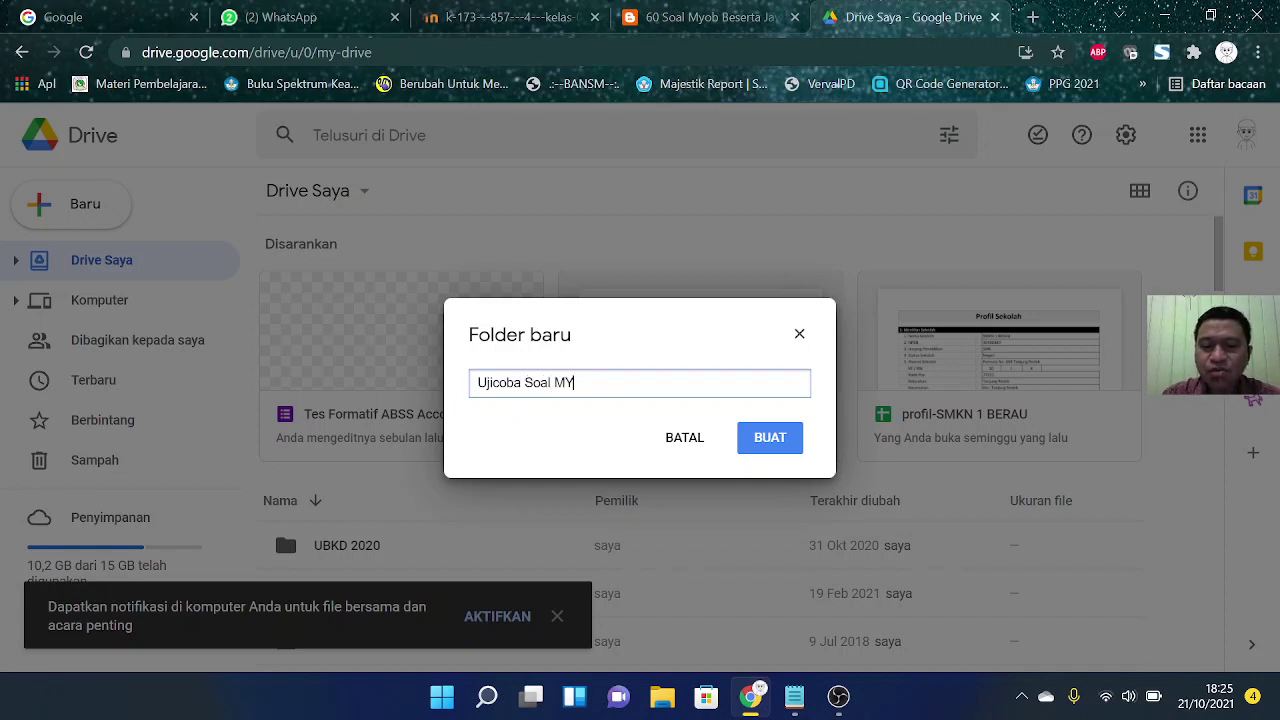
{"action": "type", "text": "OB Accon"}
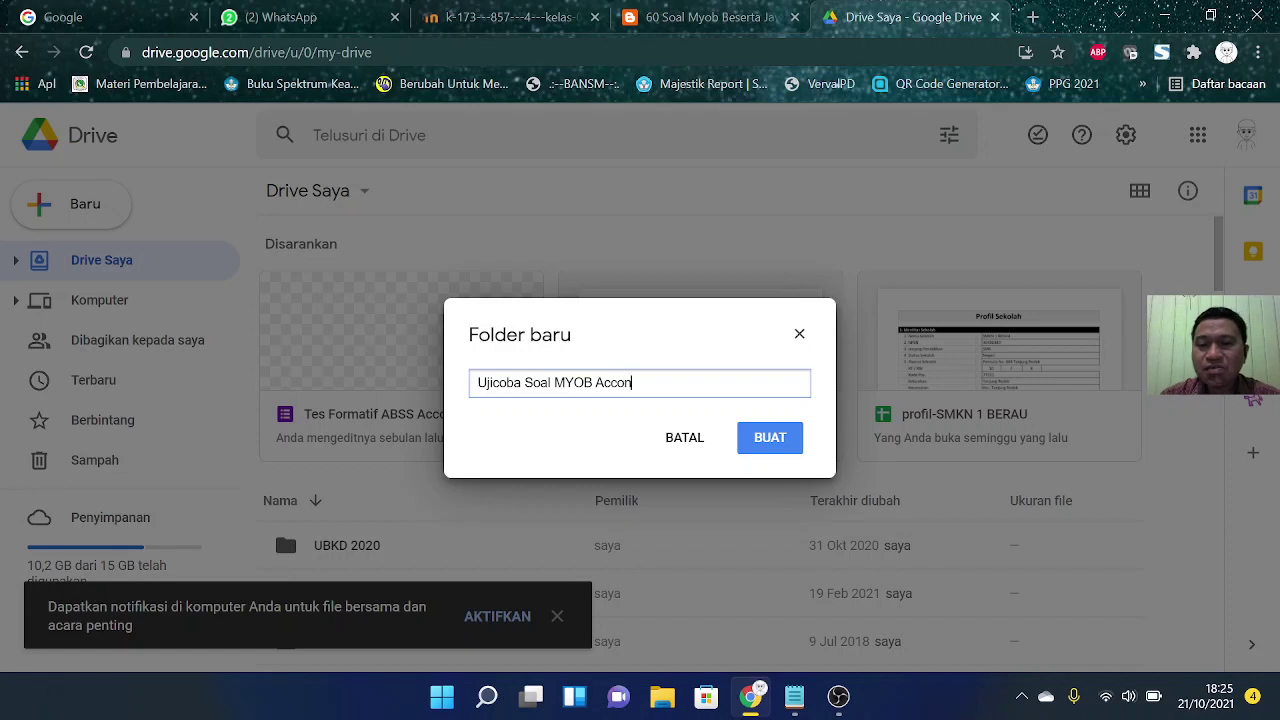
{"action": "key", "text": "BackSpace"}
{"action": "type", "text": "unting"}
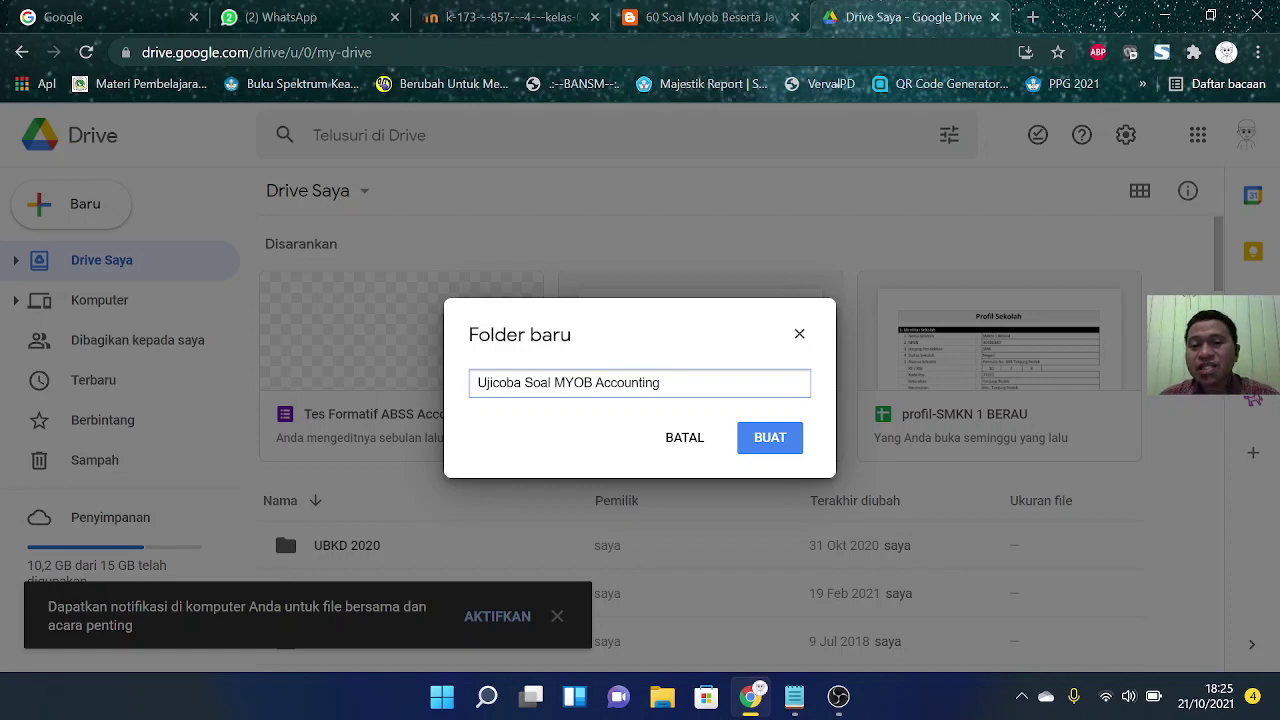
{"action": "left_click", "coordinate": [770, 438]}
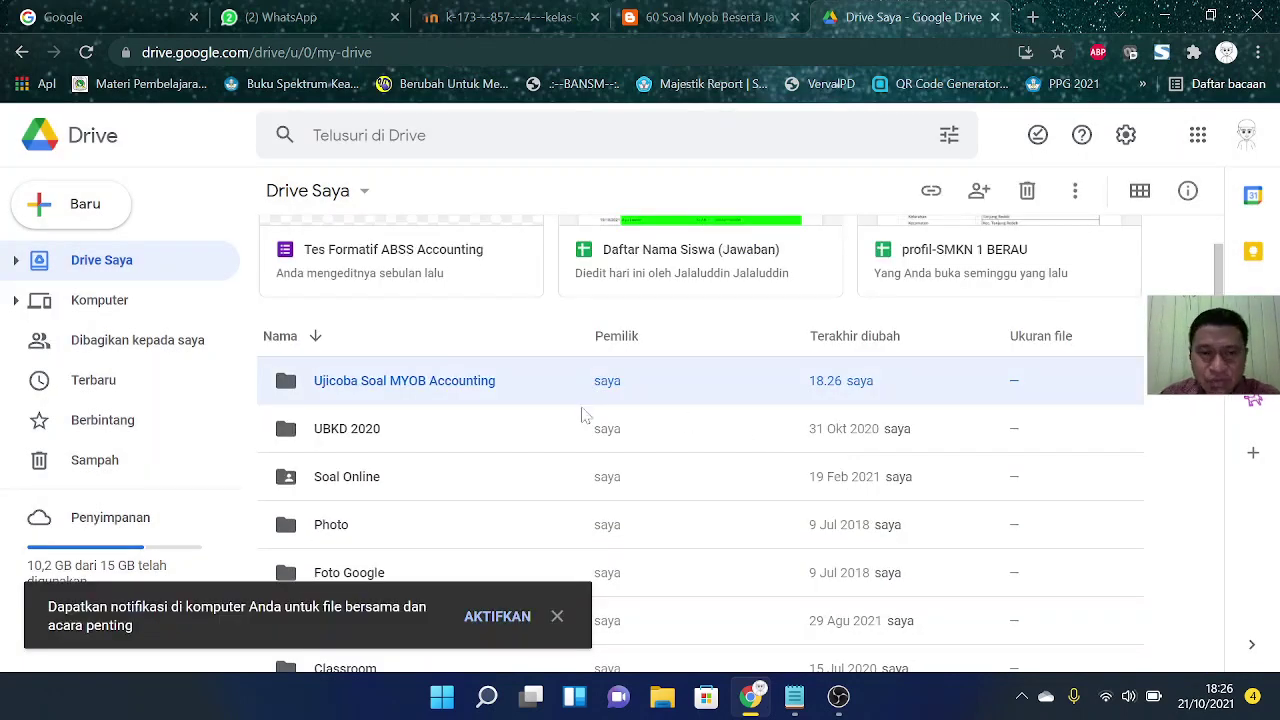
Step: Inside the Ujicoba Soal MYOB Accounting folder, create a new Google Forms form
{"action": "double_click", "coordinate": [378, 388]}
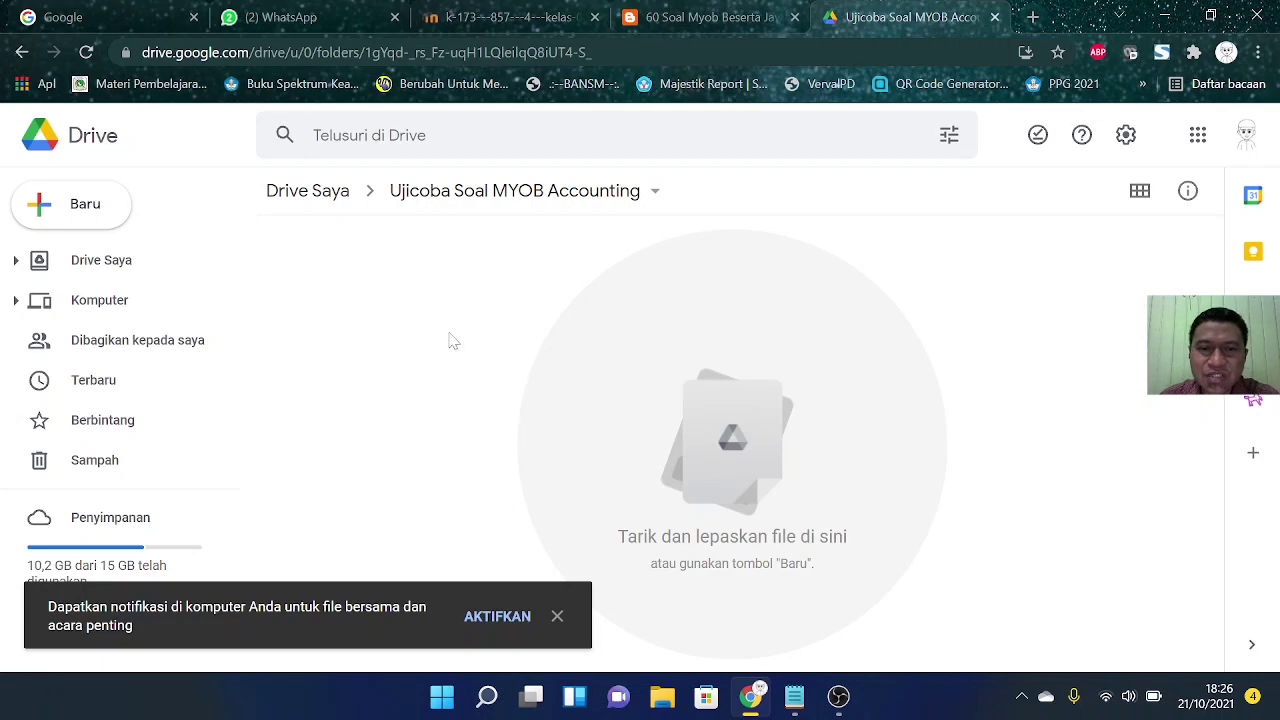
{"action": "left_click", "coordinate": [86, 216]}
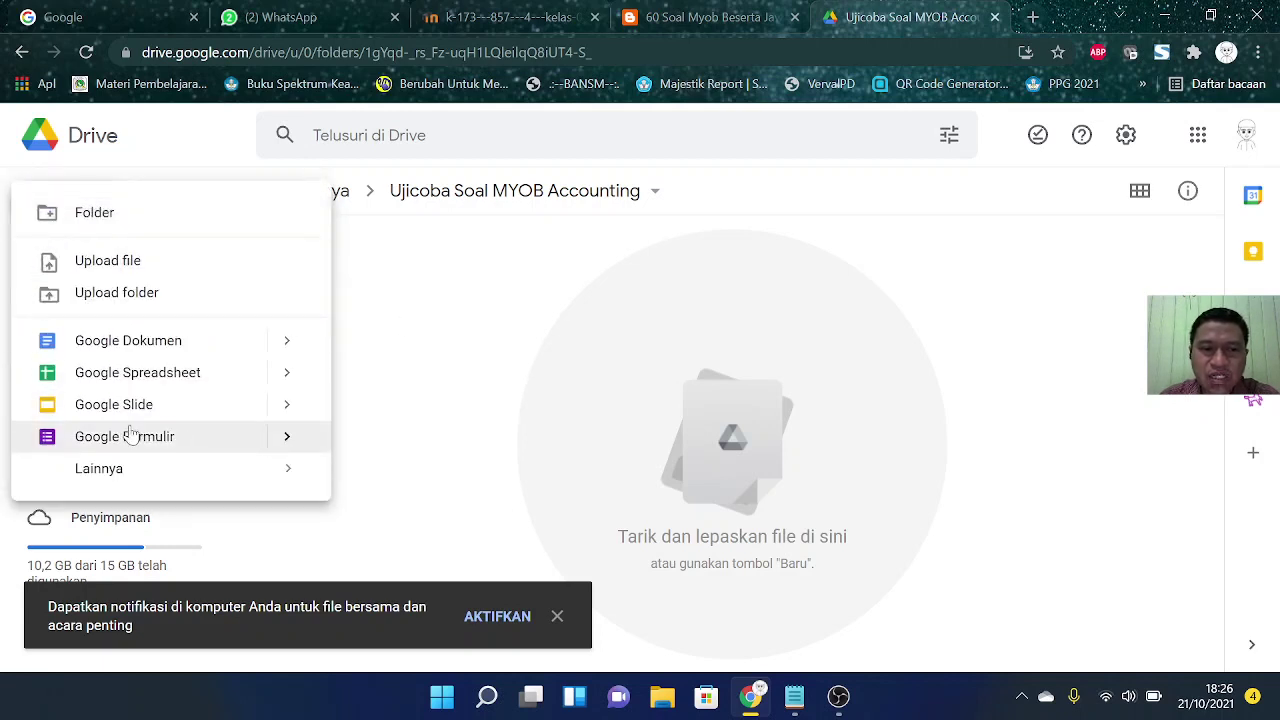
{"action": "left_click", "coordinate": [157, 447]}
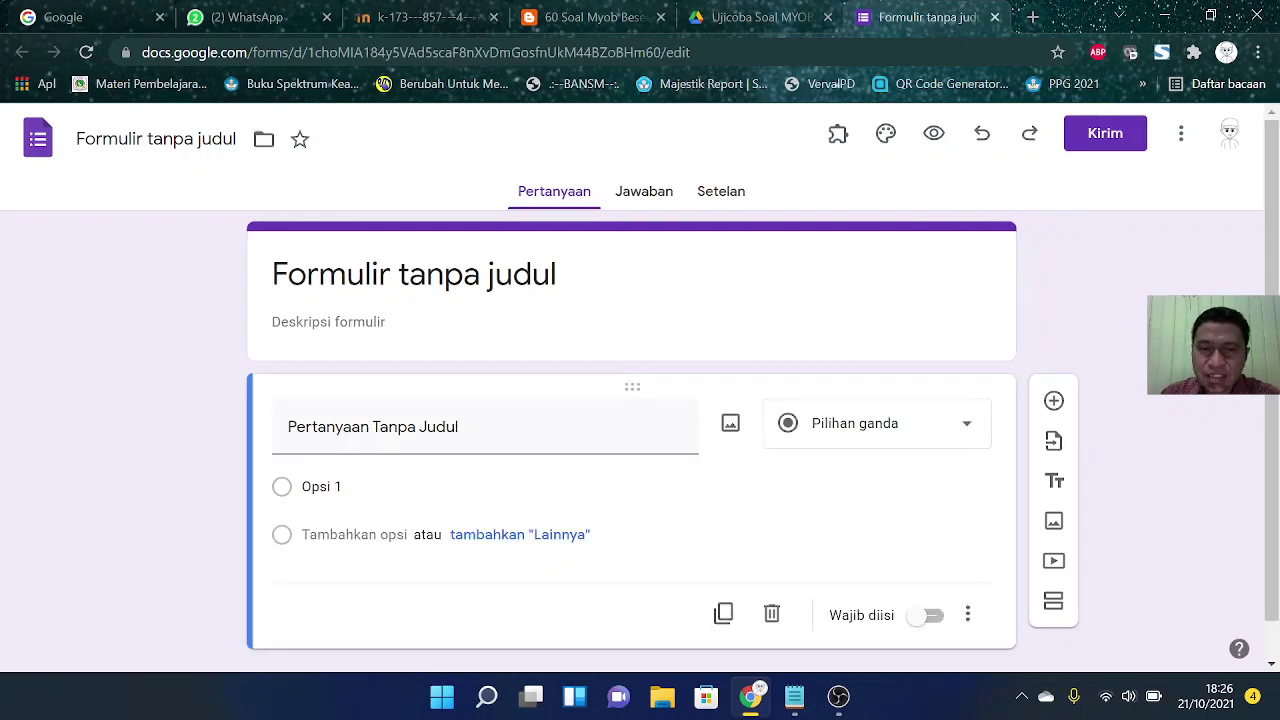
Step: Replace the form title with 'Soal PTS MYOB Accounting', correcting typos
{"action": "left_click", "coordinate": [557, 274]}
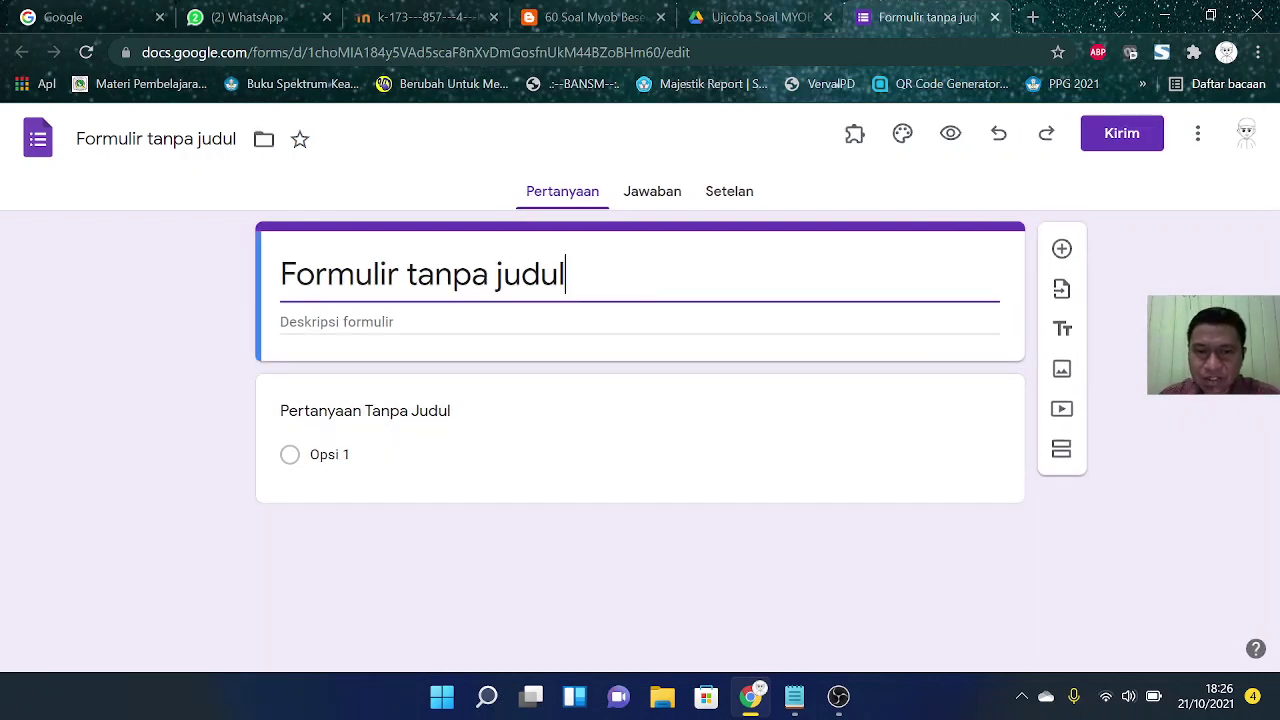
{"action": "left_click_drag", "start_coordinate": [566, 274], "coordinate": [186, 262]}
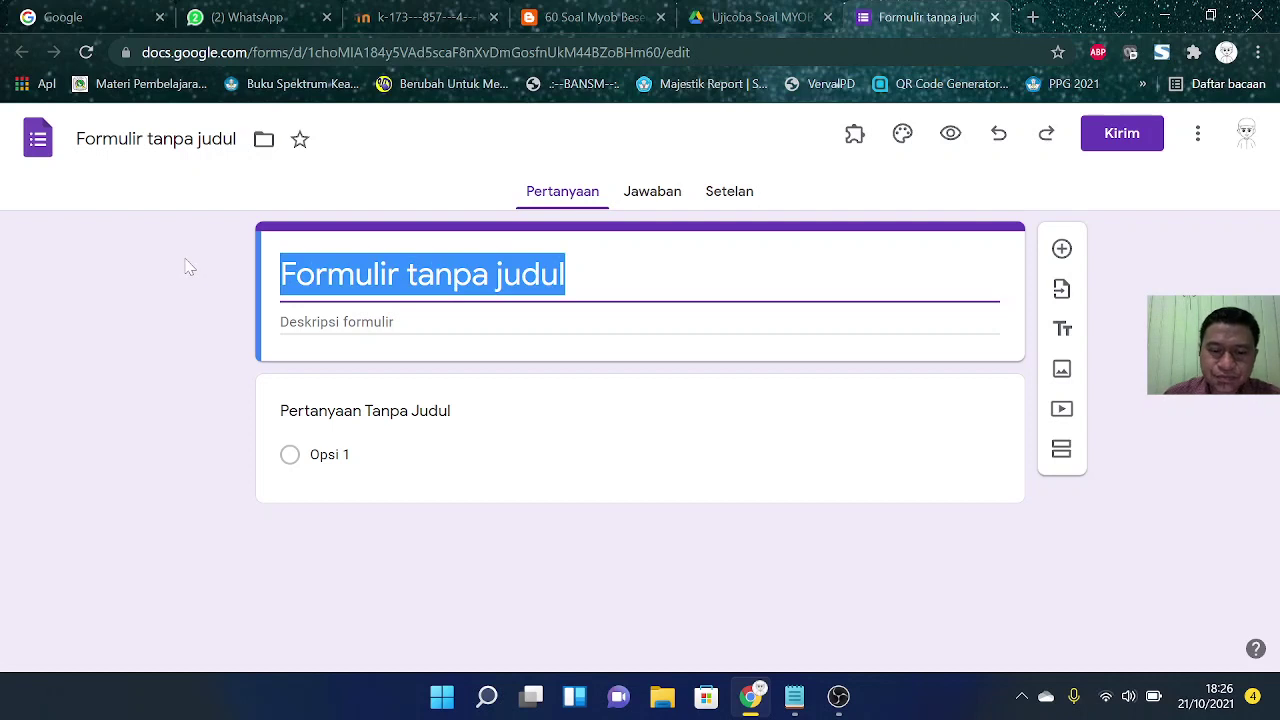
{"action": "type", "text": "Soal "}
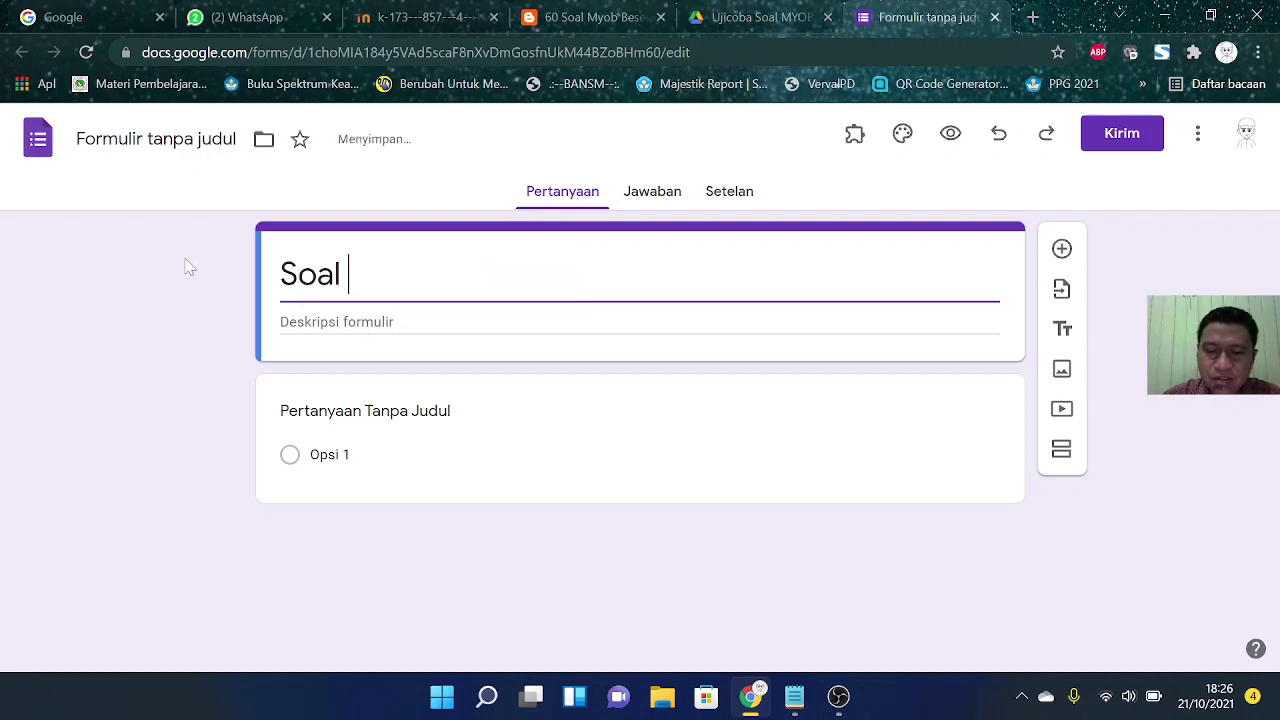
{"action": "type", "text": "PTK"}
{"action": "key", "text": "BackSpace"}
{"action": "type", "text": "S"}
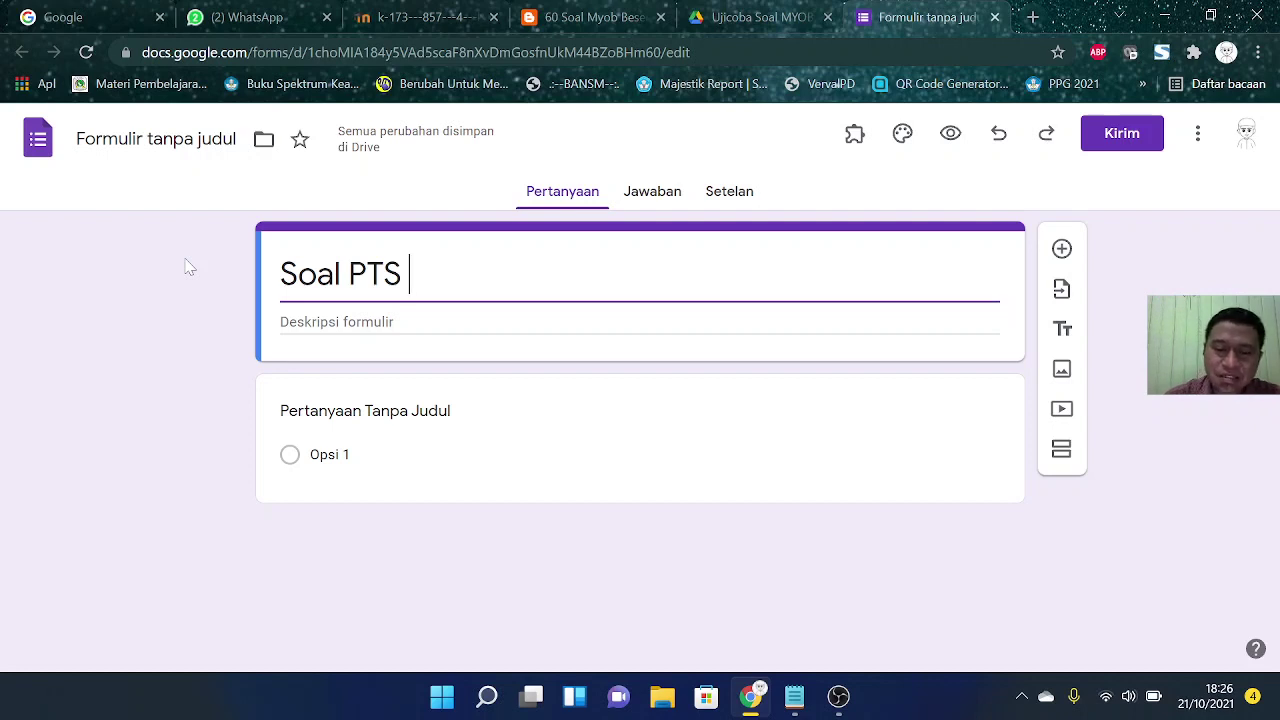
{"action": "type", "text": " MY"}
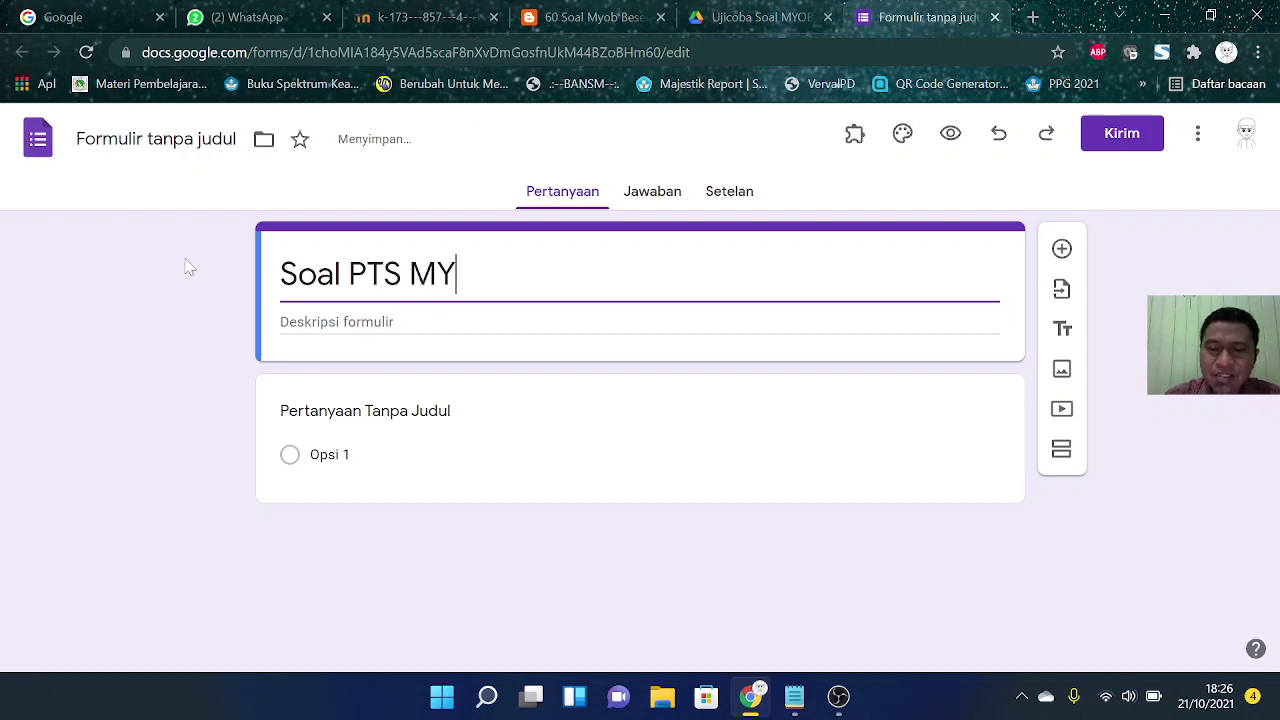
{"action": "type", "text": "OB Accoun"}
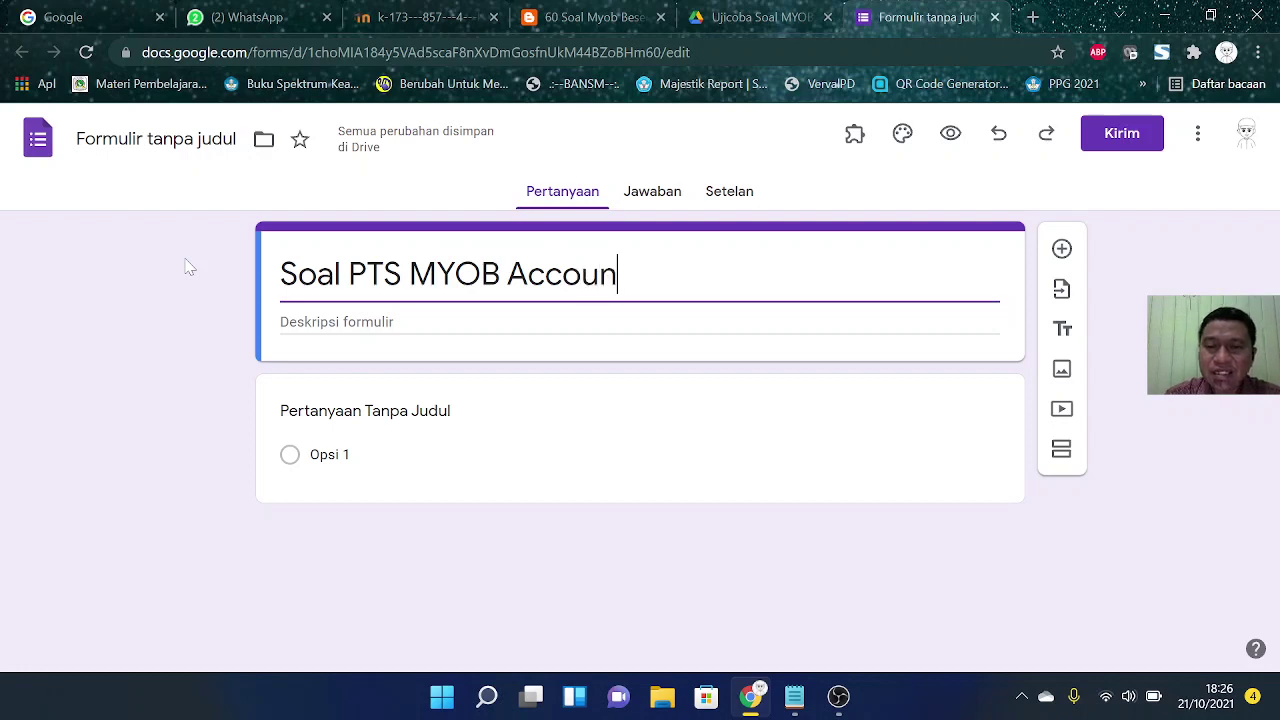
{"action": "type", "text": "tng"}
{"action": "key", "text": "BackSpace"}
{"action": "key", "text": "BackSpace"}
{"action": "type", "text": "i"}
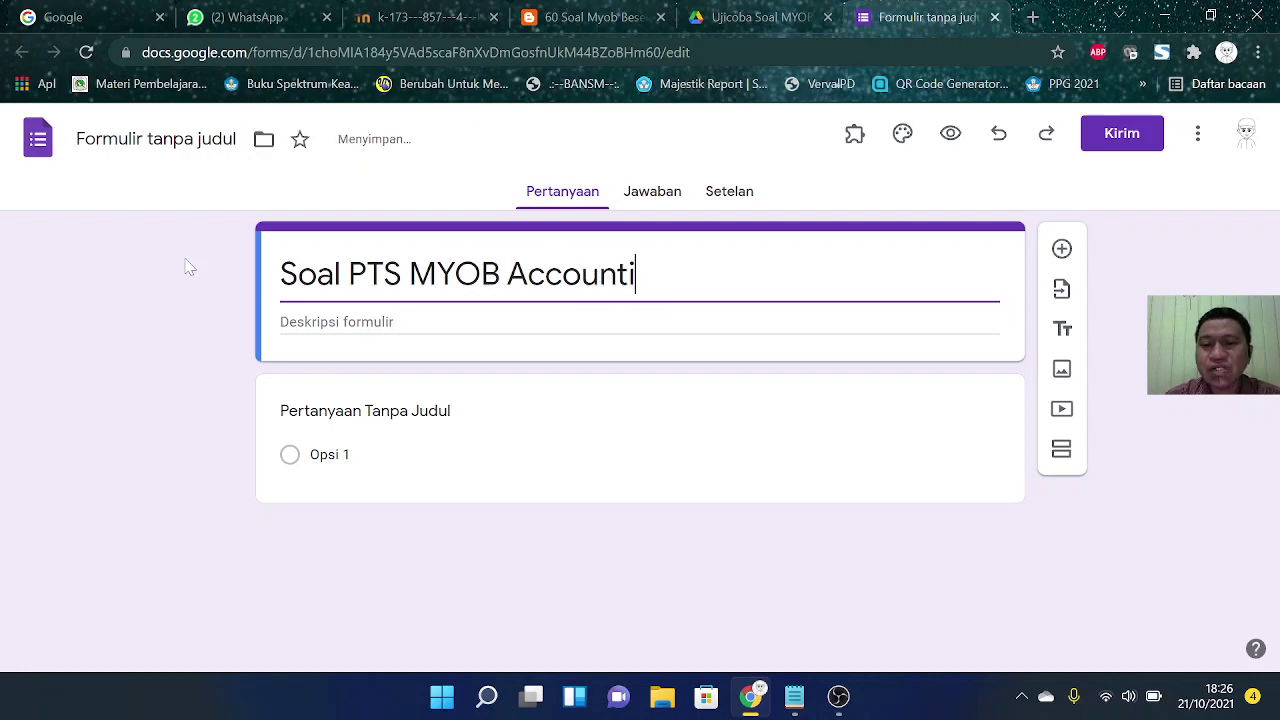
{"action": "type", "text": "ng"}
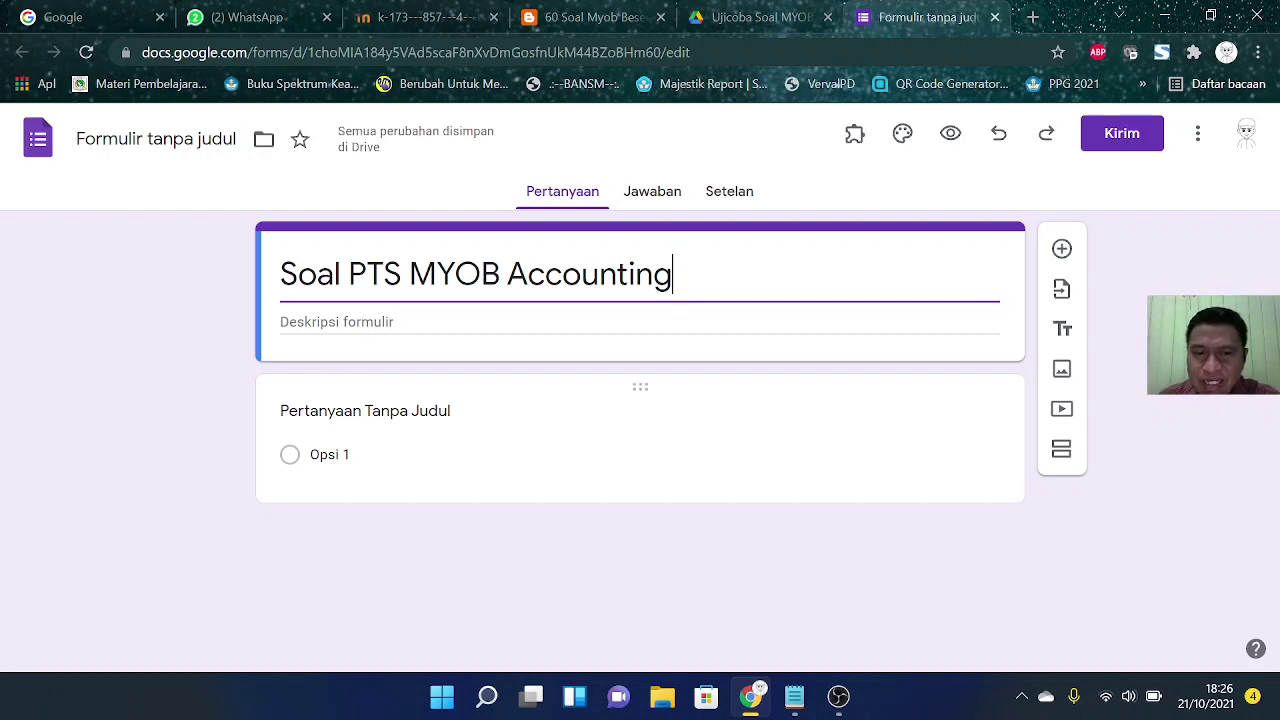
{"action": "left_click", "coordinate": [436, 414]}
Step: Make 'Nama Siswa' a required question, then add a required 'Kelas' question with options XII-AKL-1 and XII-AKL-2
{"action": "type", "text": "Na"}
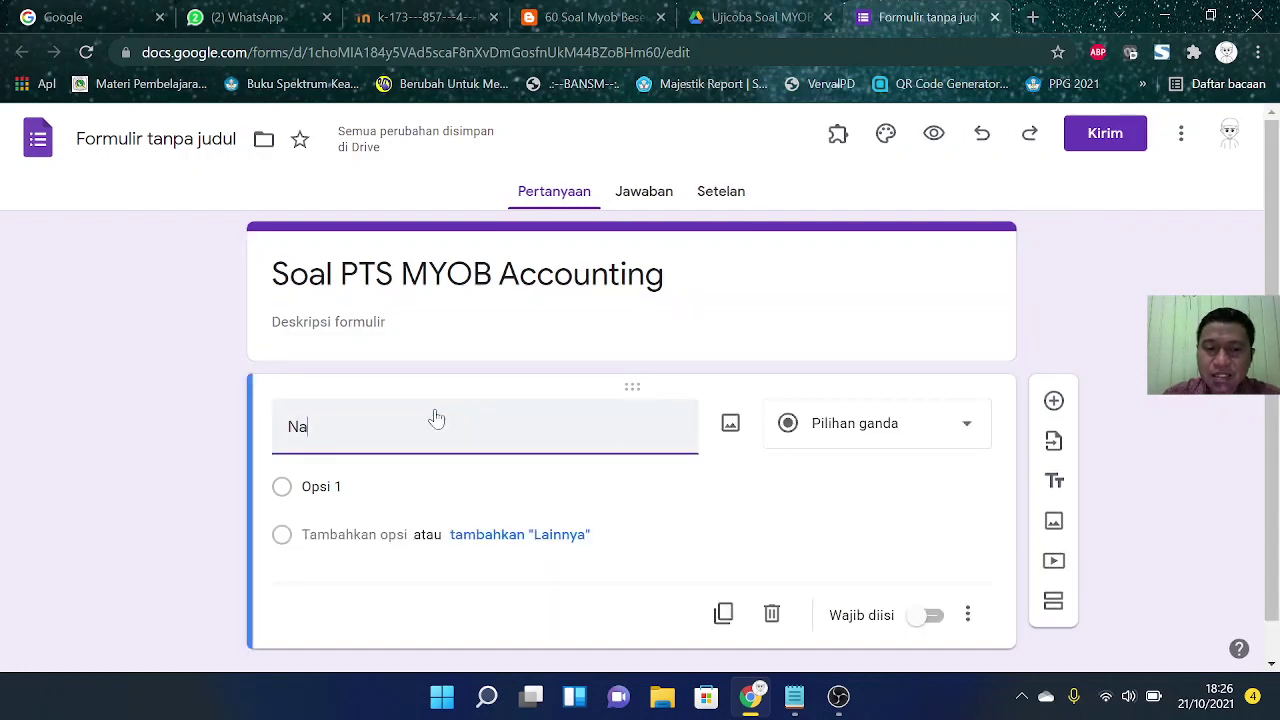
{"action": "type", "text": "ma Siswa"}
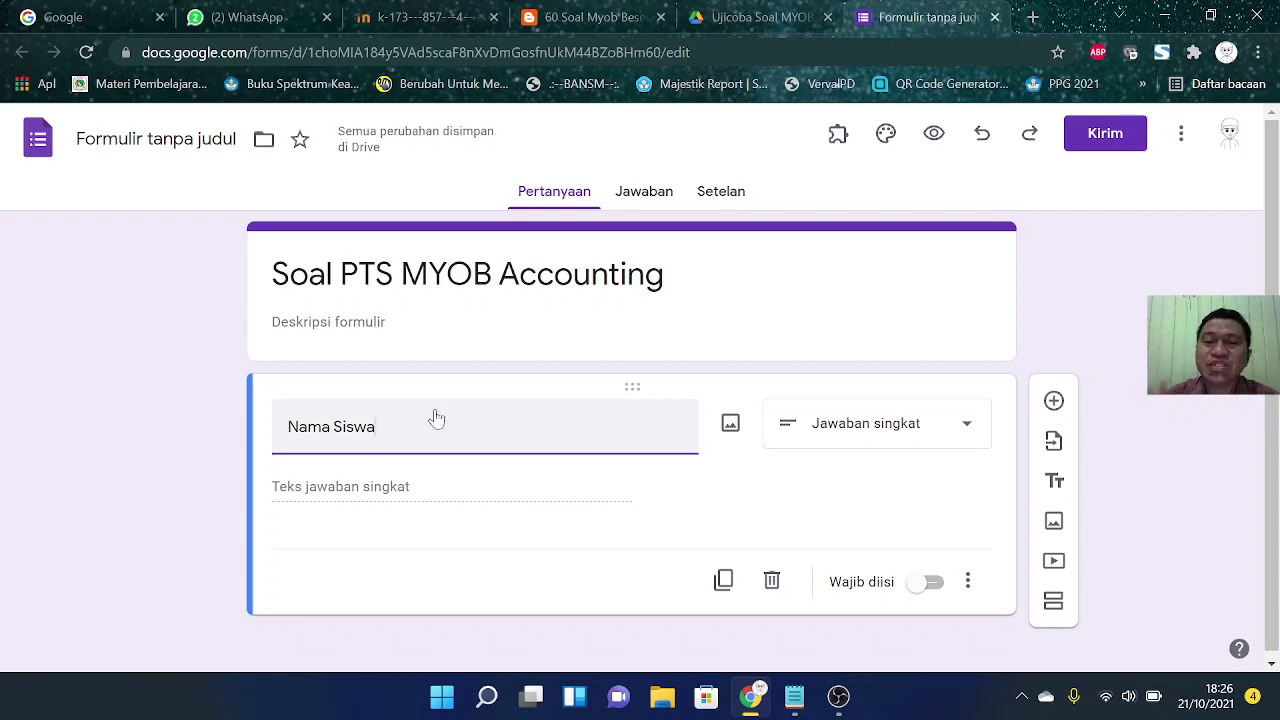
{"action": "left_click", "coordinate": [933, 584]}
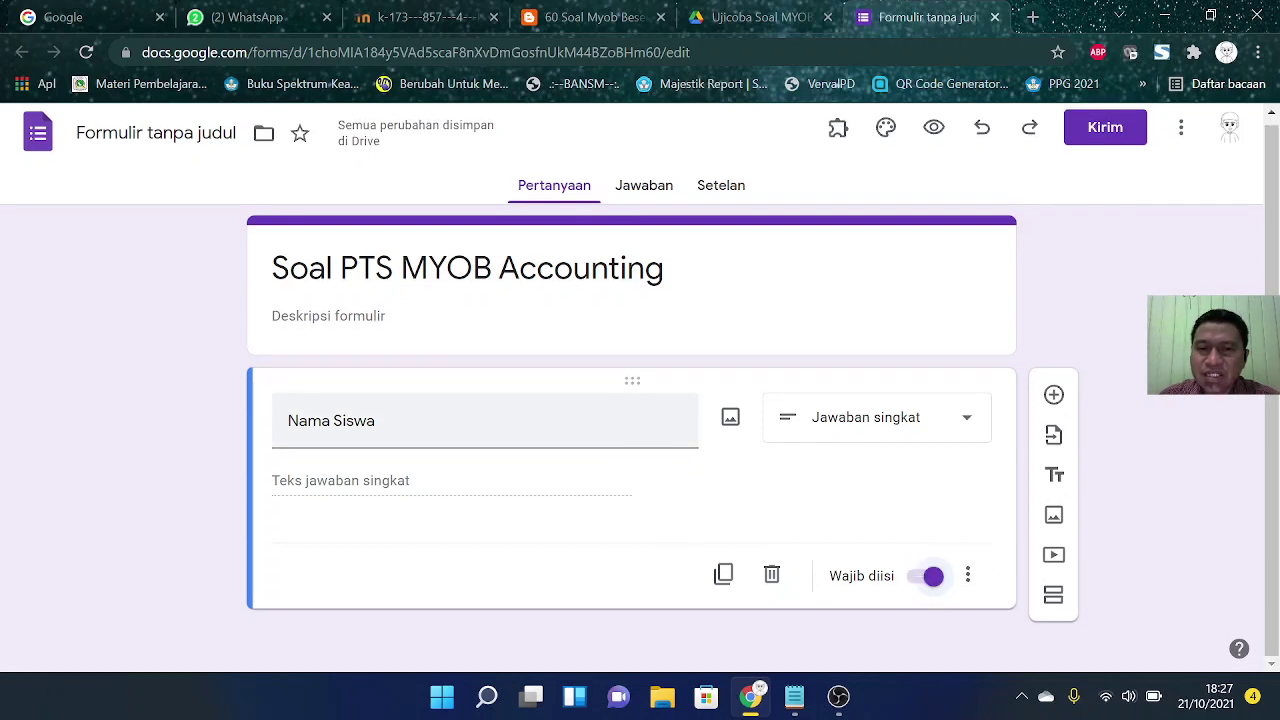
{"action": "left_click", "coordinate": [1054, 396]}
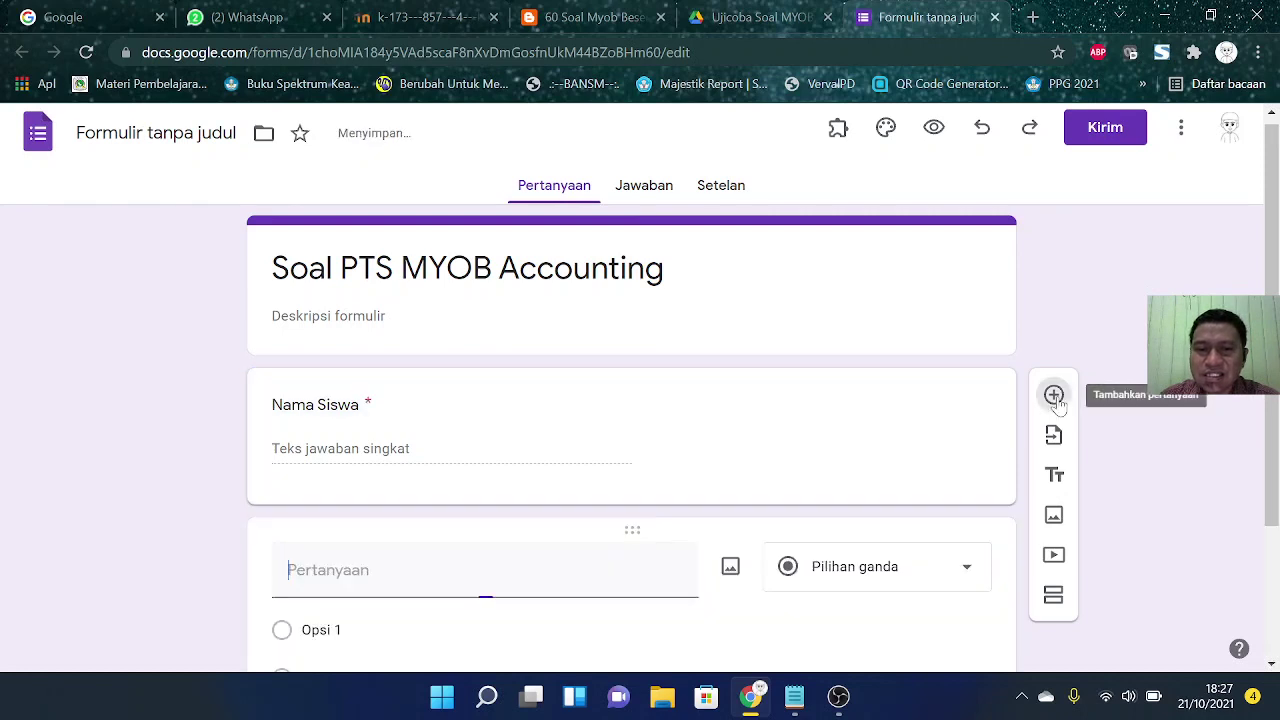
{"action": "type", "text": "Kelas"}
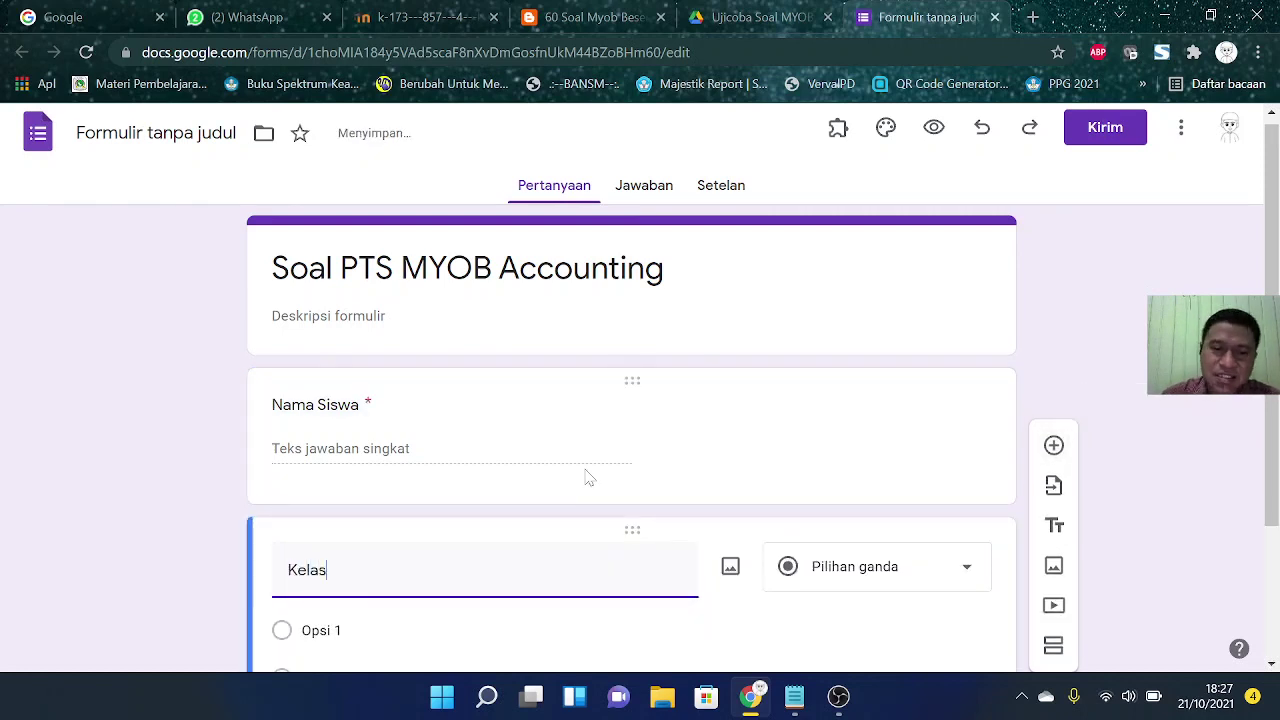
{"action": "scroll", "coordinate": [640, 430], "scroll_direction": "down", "scroll_amount": 1}
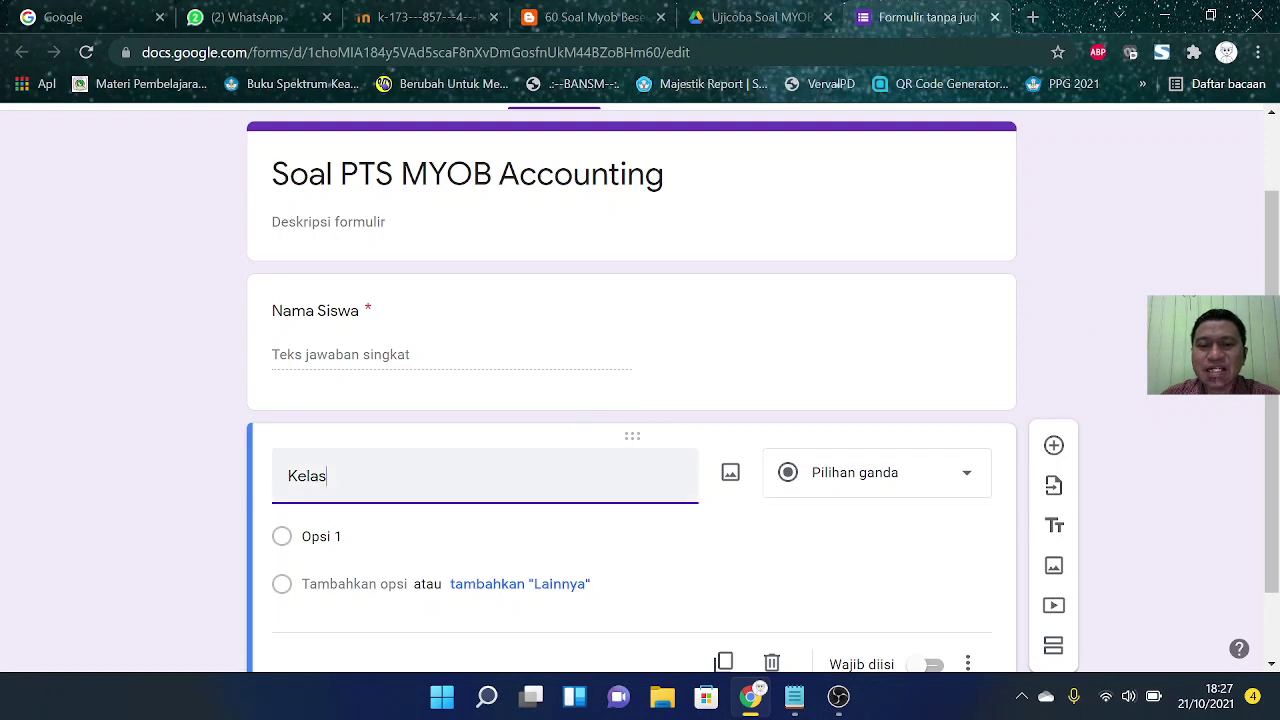
{"action": "key", "text": "Tab"}
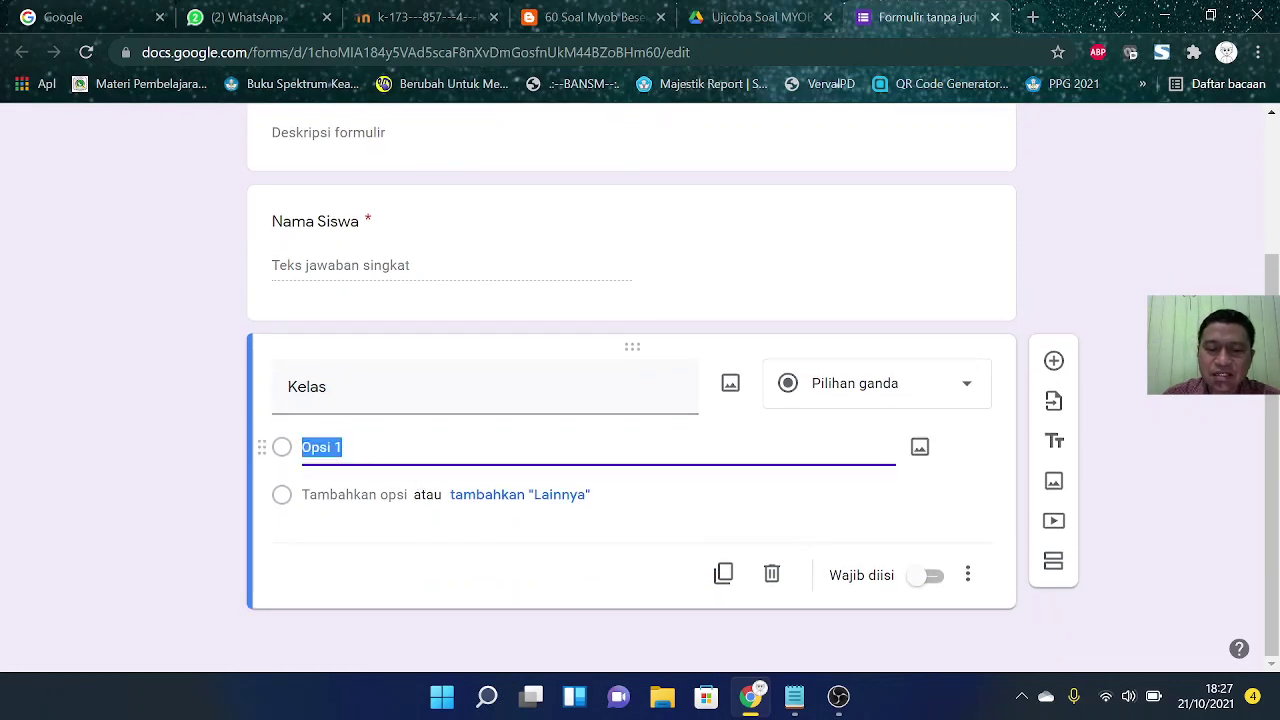
{"action": "type", "text": "XI"}
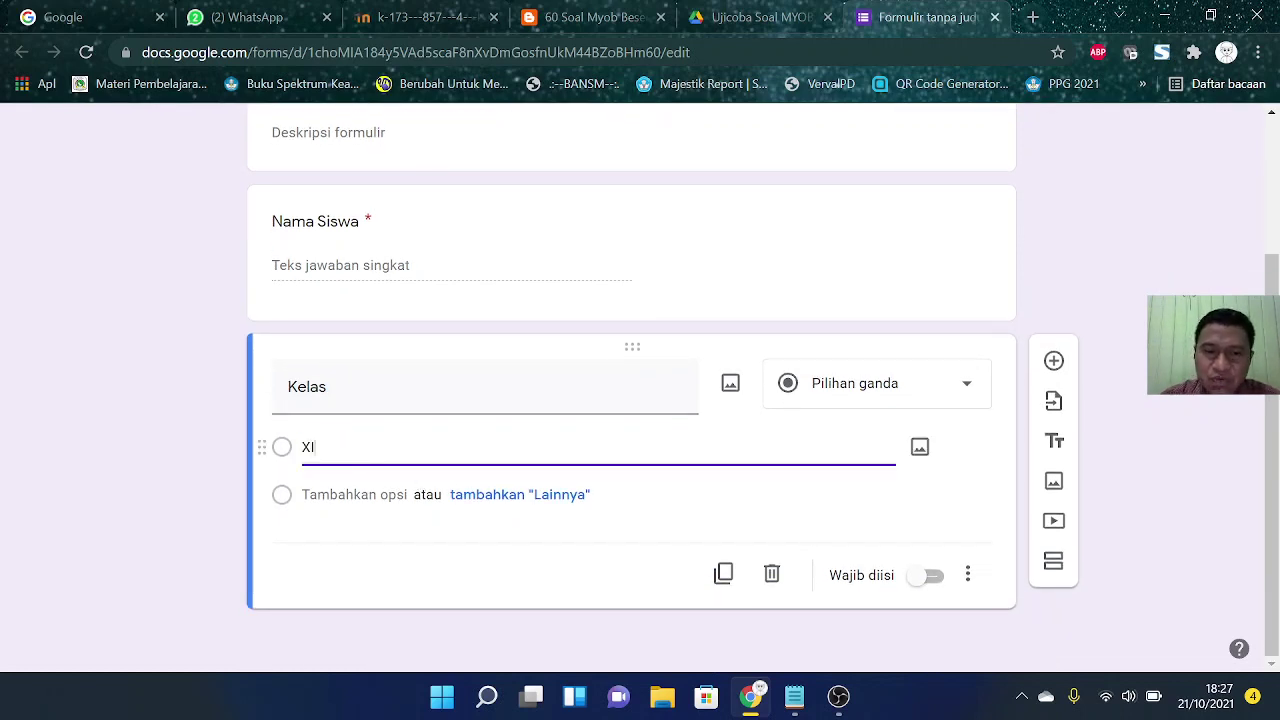
{"action": "type", "text": "I-AKL-1"}
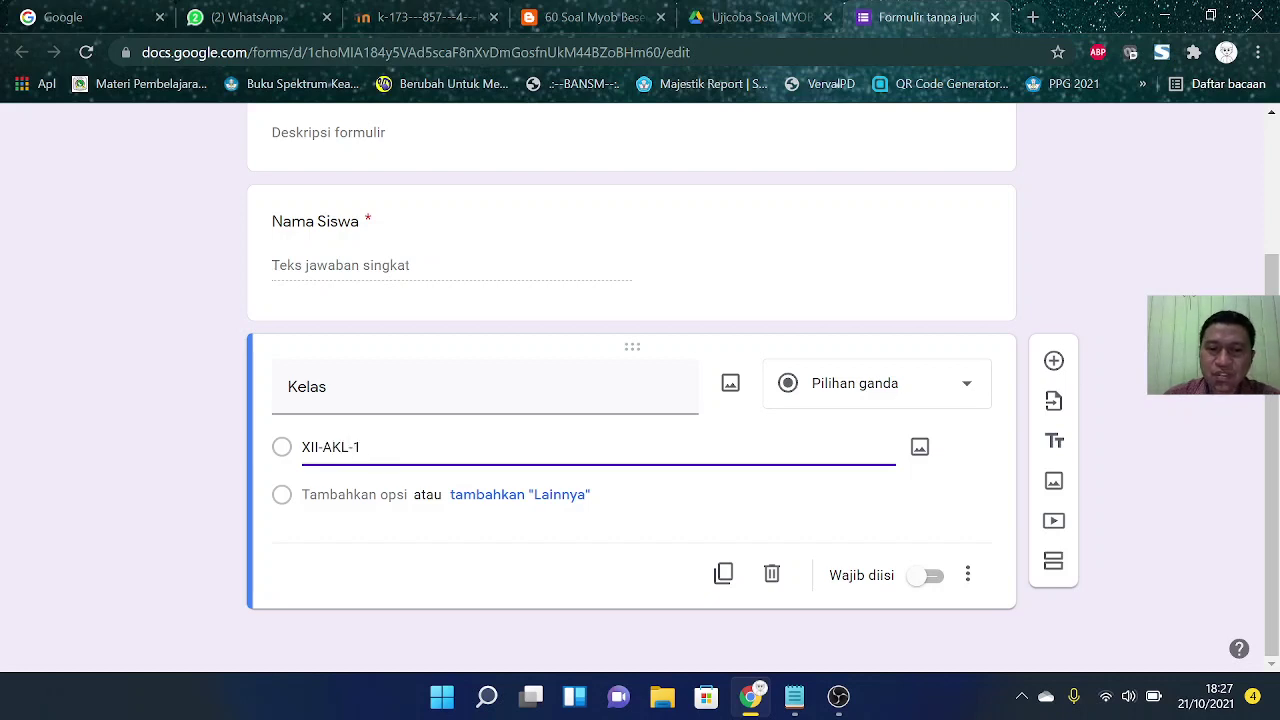
{"action": "left_click", "coordinate": [300, 494]}
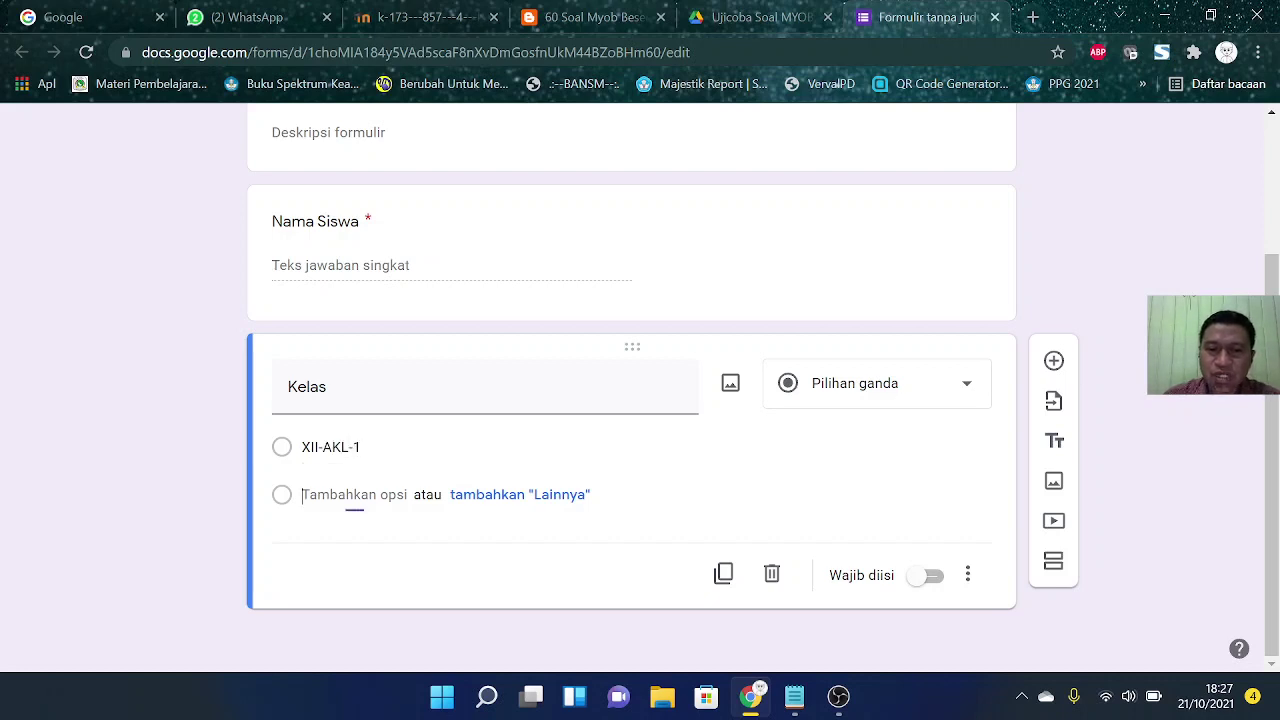
{"action": "type", "text": "XII-"}
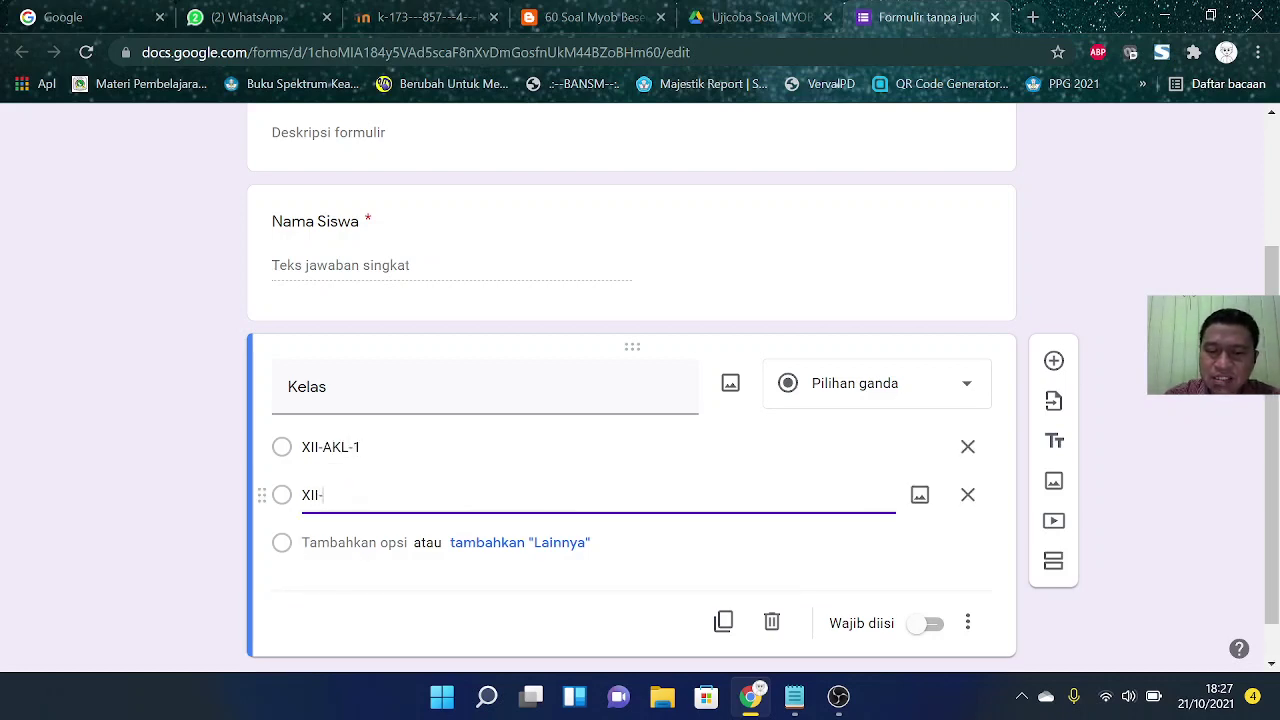
{"action": "type", "text": "AKL-2"}
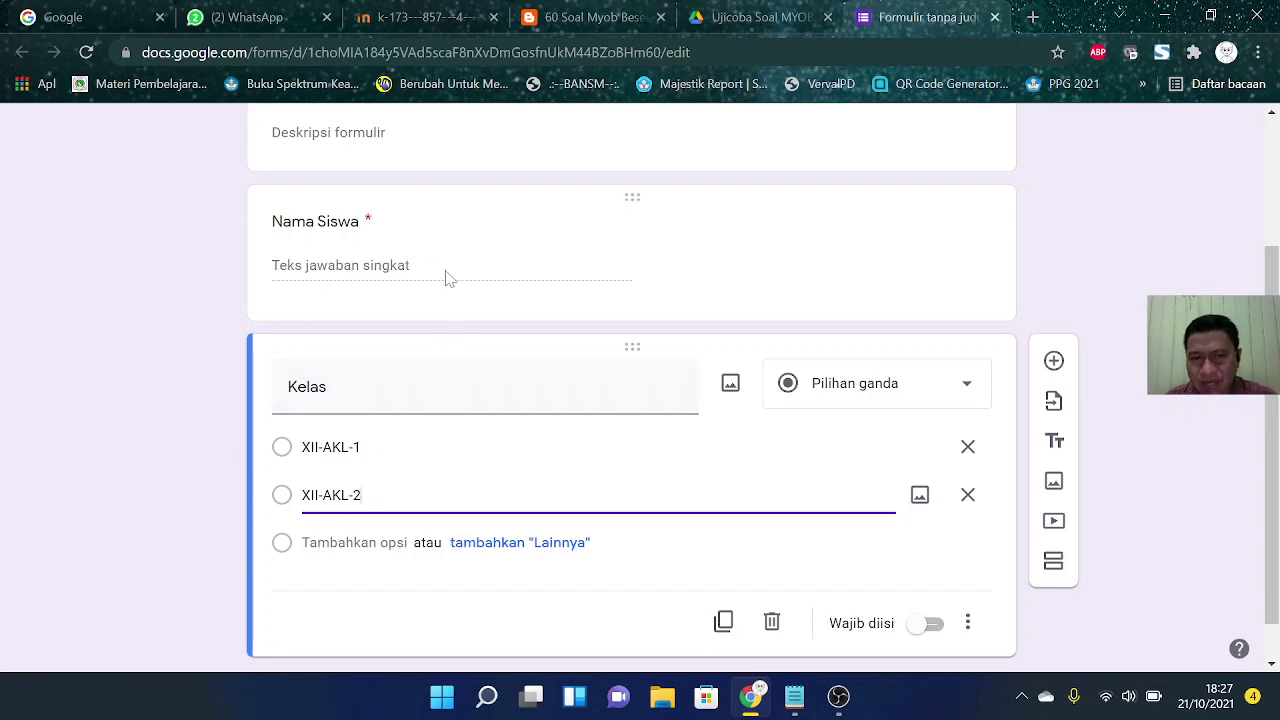
{"action": "left_click", "coordinate": [934, 625]}
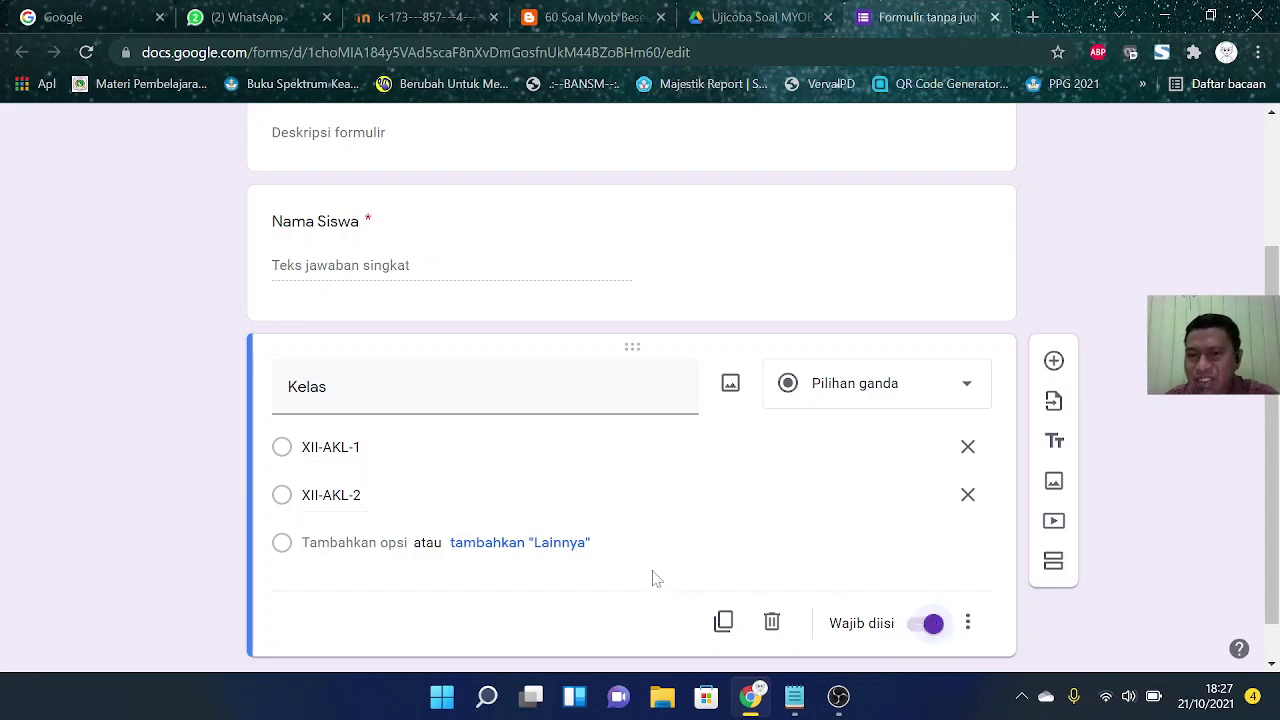
{"action": "scroll", "coordinate": [651, 574], "scroll_direction": "up", "scroll_amount": 3}
{"action": "scroll", "coordinate": [703, 331], "scroll_direction": "down", "scroll_amount": 1}
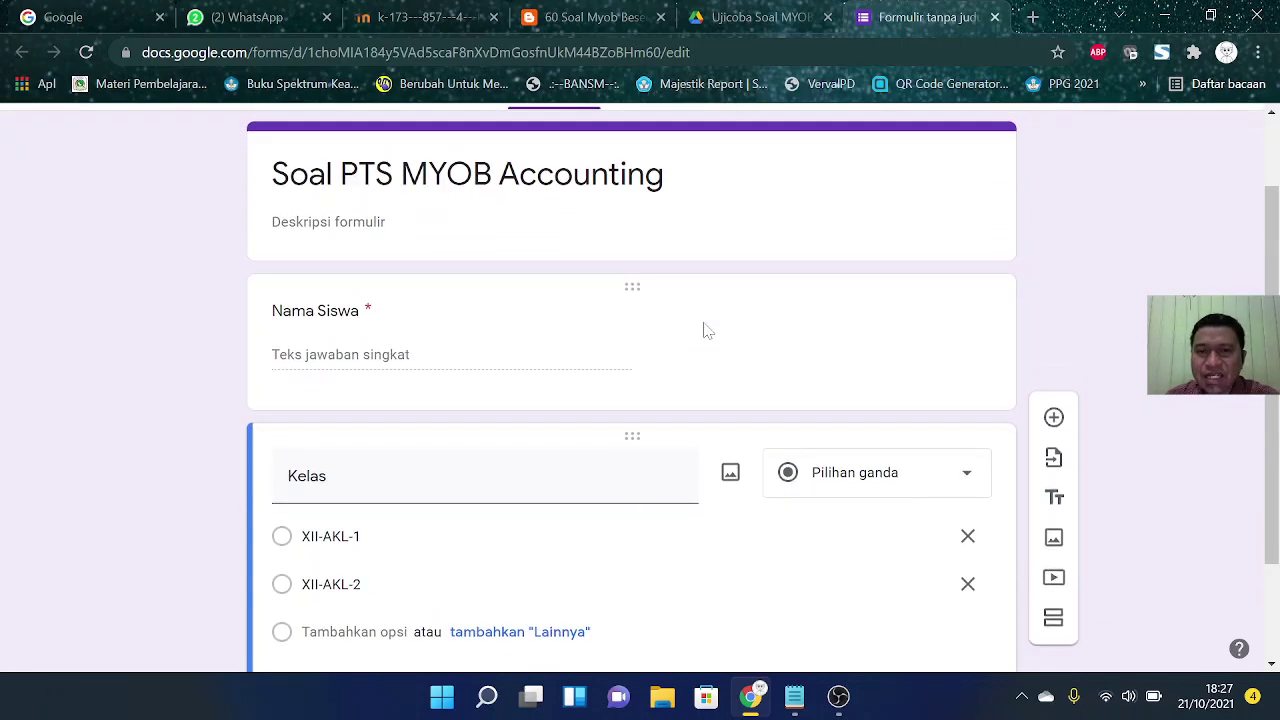
{"action": "scroll", "coordinate": [667, 384], "scroll_direction": "down", "scroll_amount": 1}
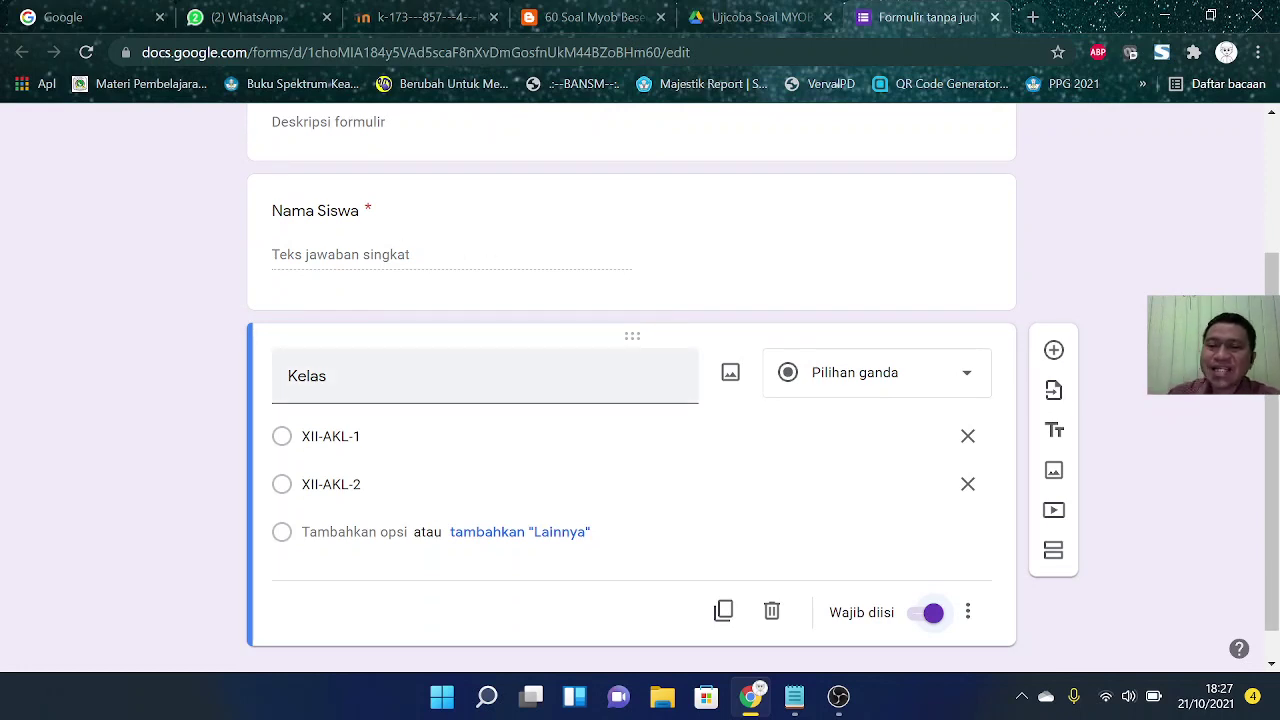
{"action": "scroll", "coordinate": [900, 450], "scroll_direction": "down", "scroll_amount": 1}
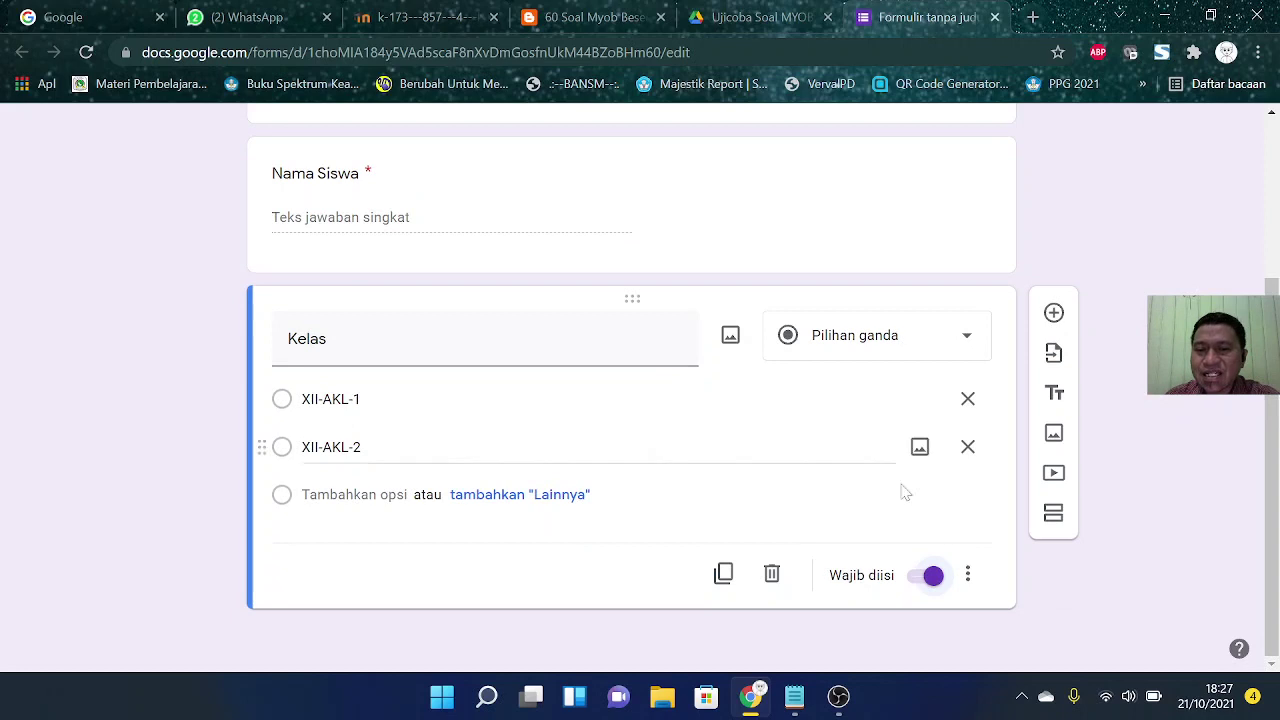
Step: Add a section titled 'Soal' with description 'Kerjakan soal dibawah ini dengan baik dan benar...'
{"action": "left_click", "coordinate": [1053, 515]}
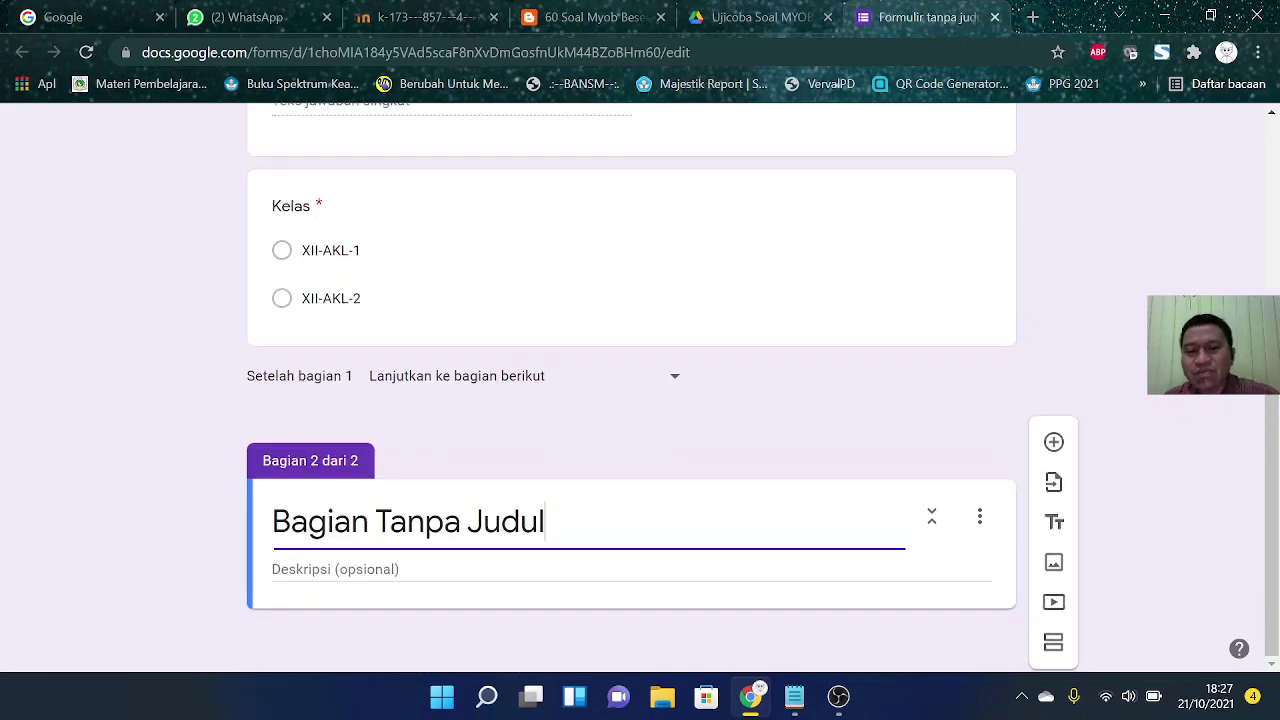
{"action": "left_click_drag", "start_coordinate": [546, 521], "coordinate": [265, 533]}
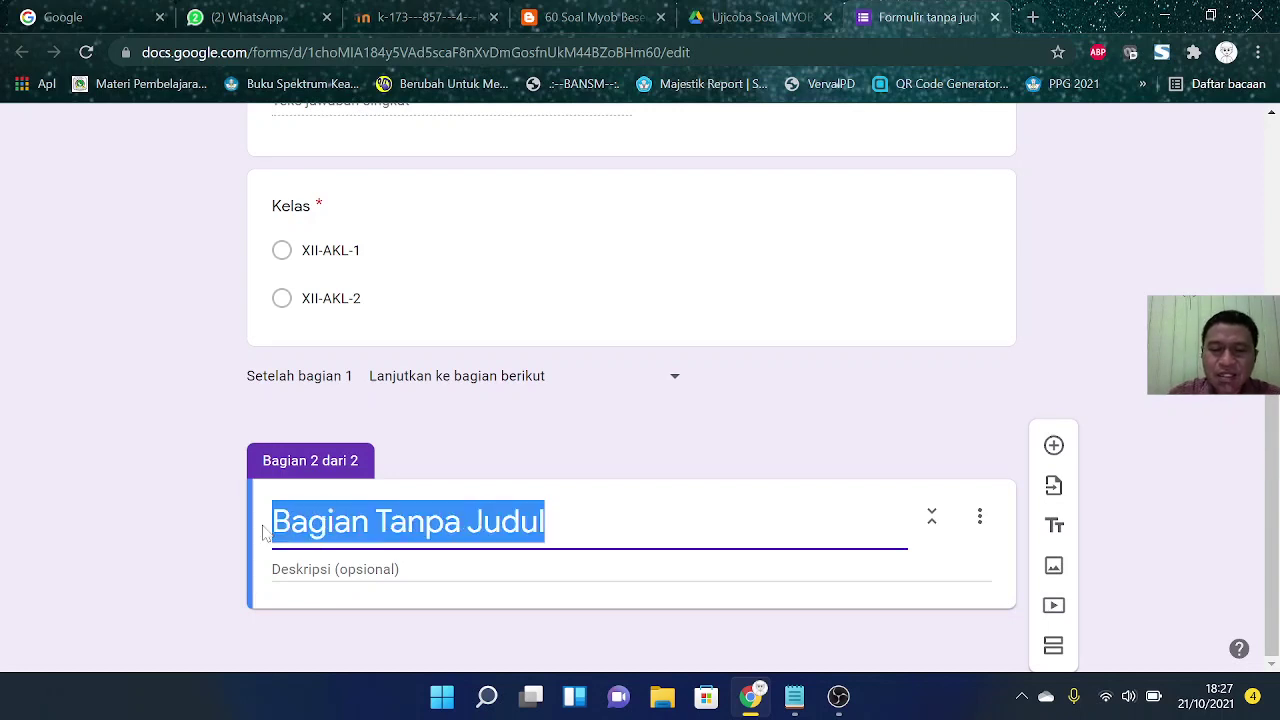
{"action": "type", "text": "Soal"}
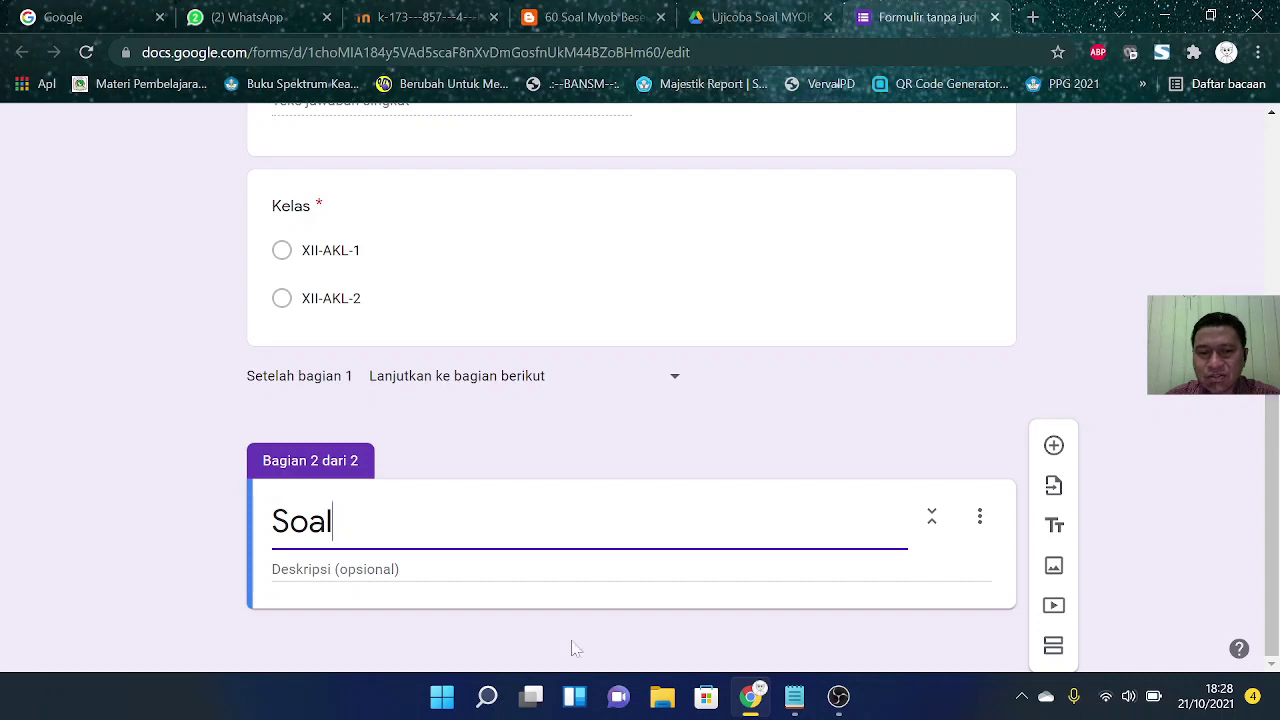
{"action": "left_click", "coordinate": [449, 571]}
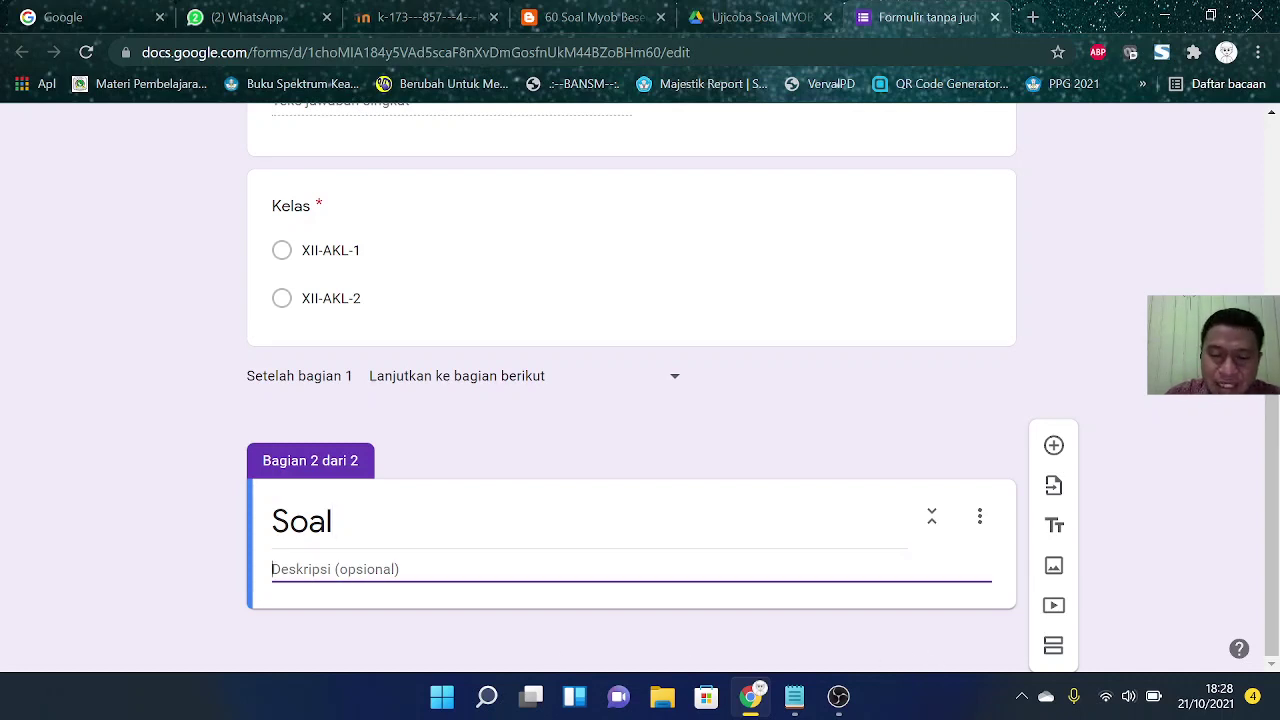
{"action": "type", "text": "Kerjakan soal"}
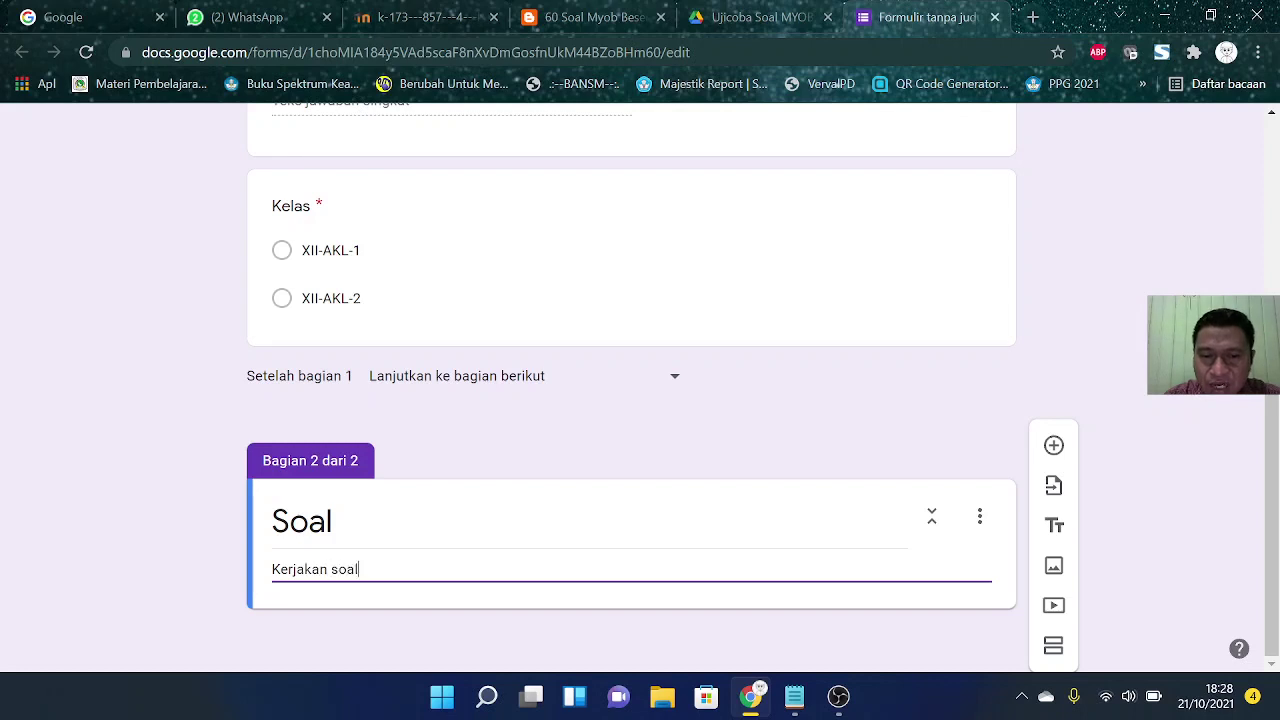
{"action": "type", "text": " dibawah "}
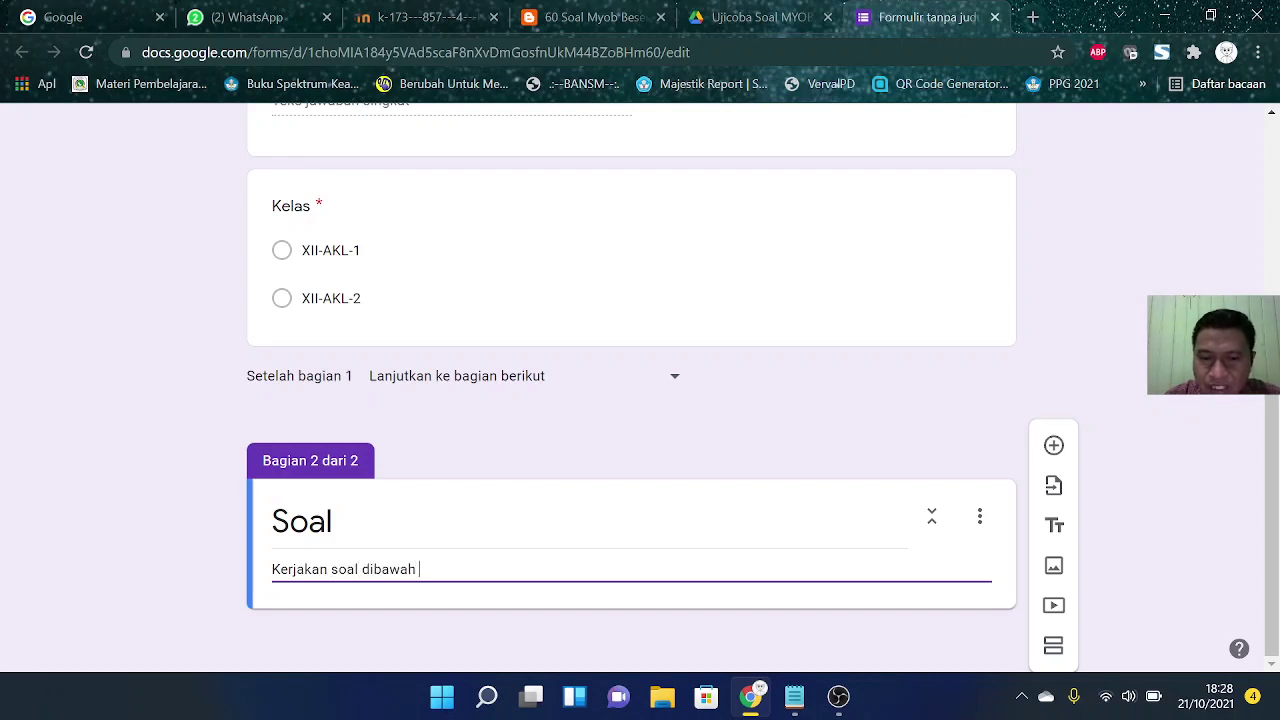
{"action": "type", "text": "ini dengan ba"}
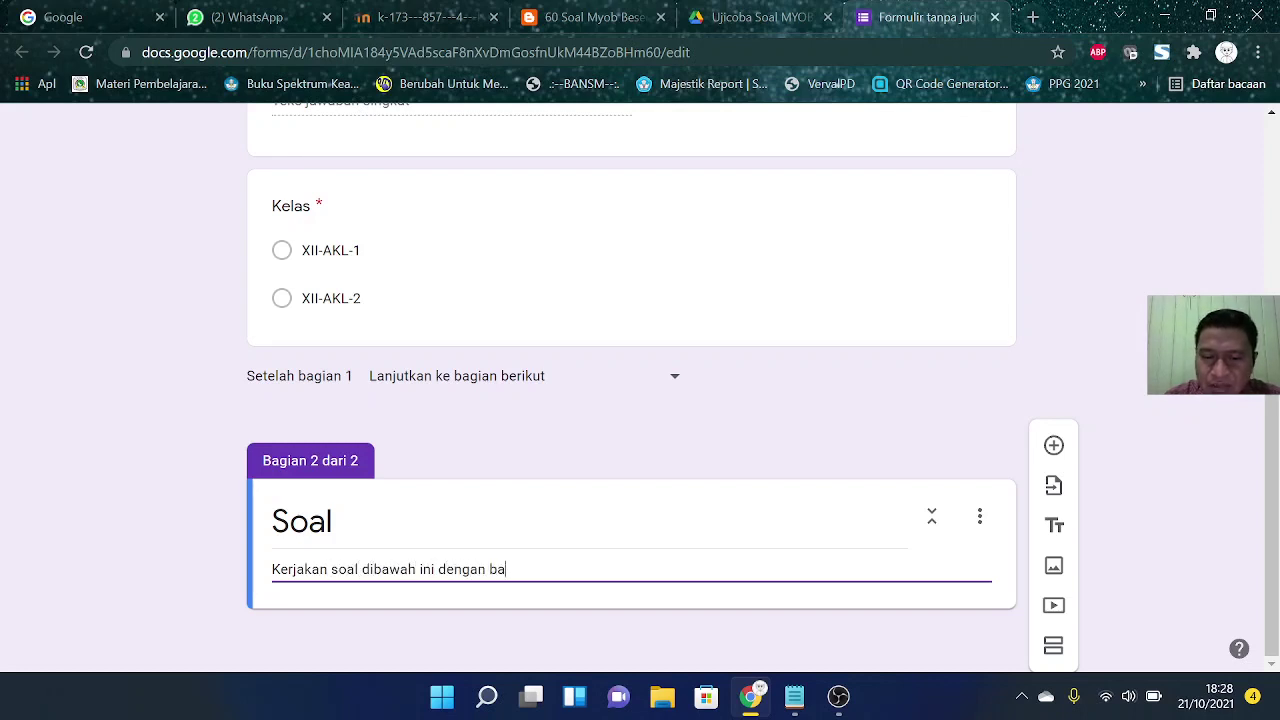
{"action": "type", "text": "ik dan benar"}
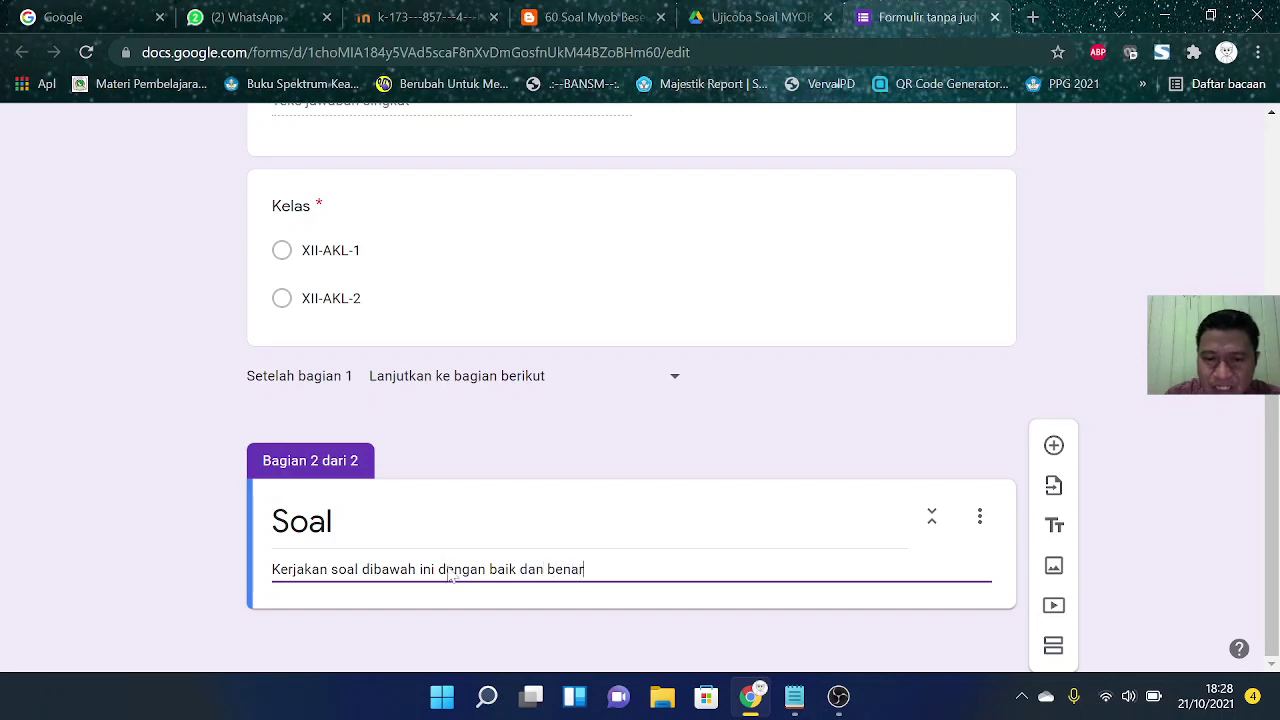
{"action": "type", "text": "..."}
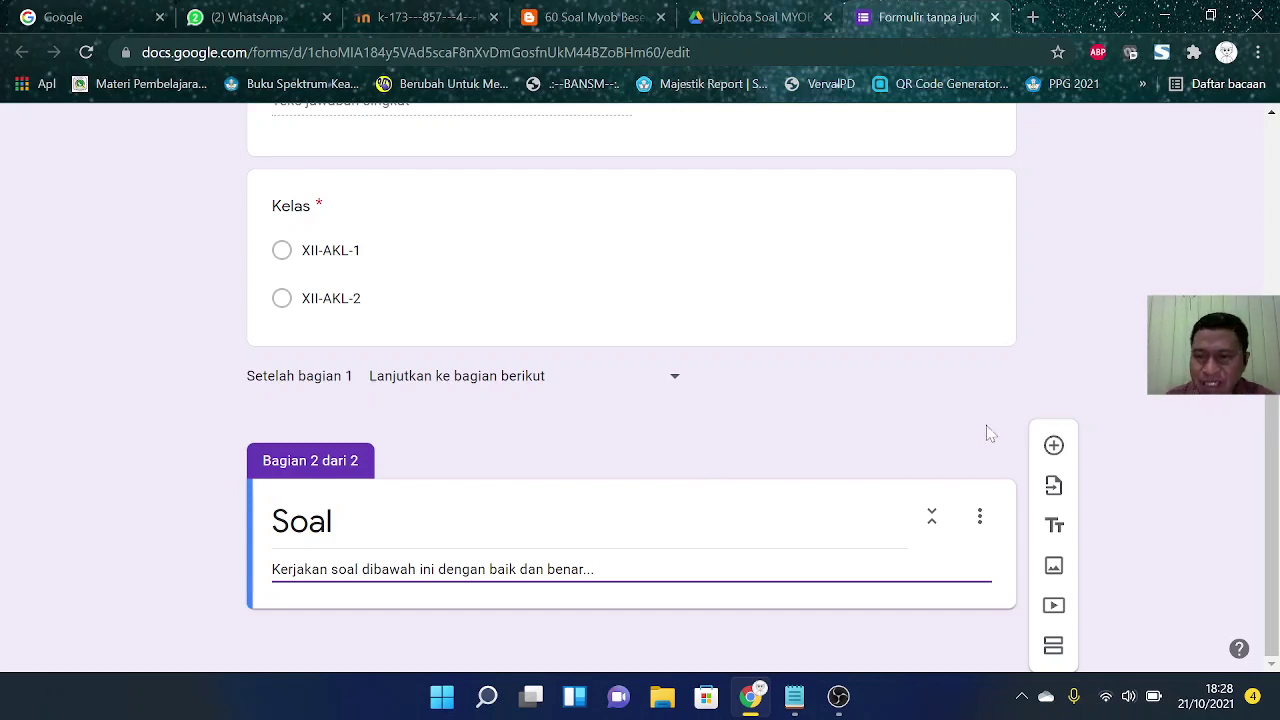
Step: Add a question and paste MYOB question 1, about printing the cash flow statement, as its text
{"action": "left_click", "coordinate": [1055, 447]}
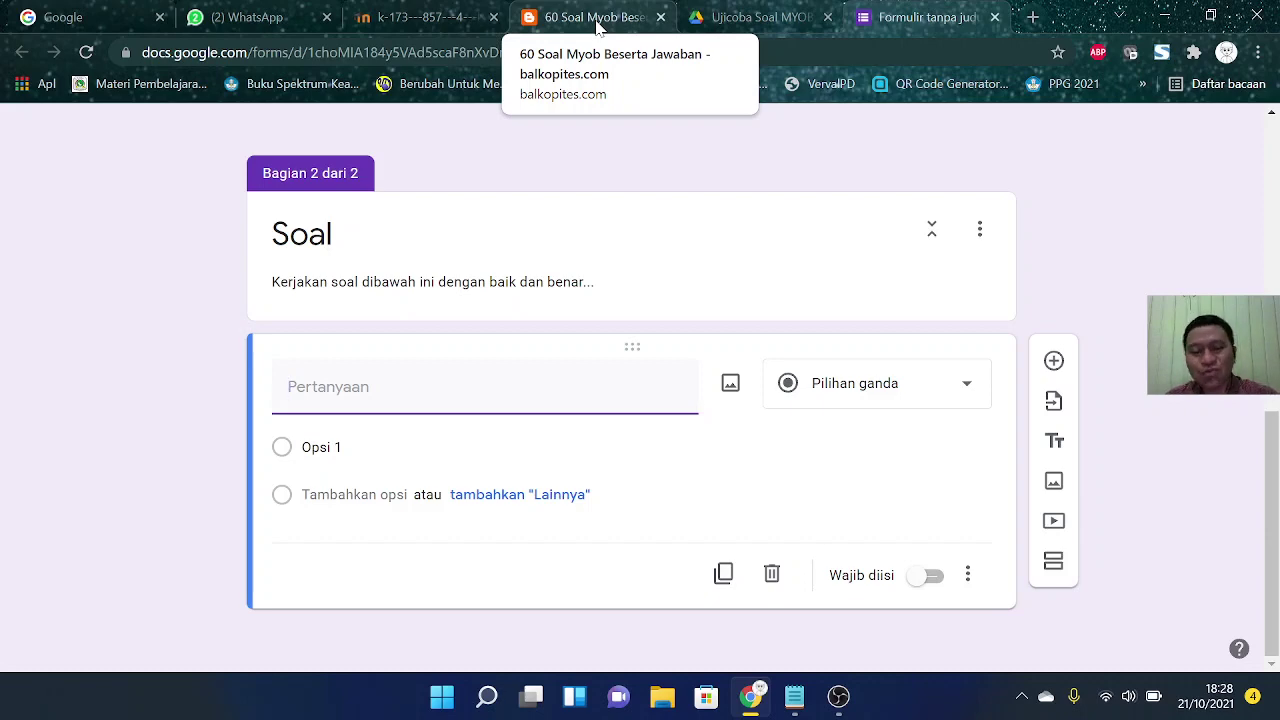
{"action": "left_click", "coordinate": [598, 20]}
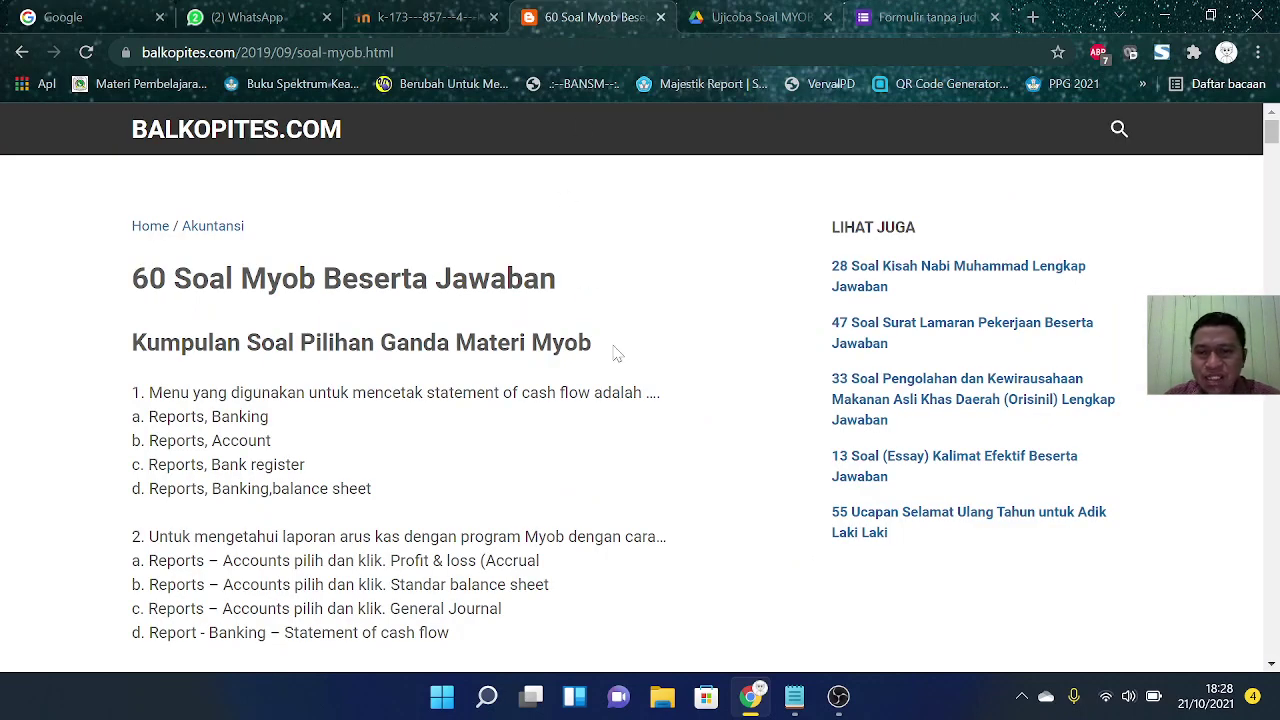
{"action": "scroll", "coordinate": [631, 344], "scroll_direction": "down", "scroll_amount": 1}
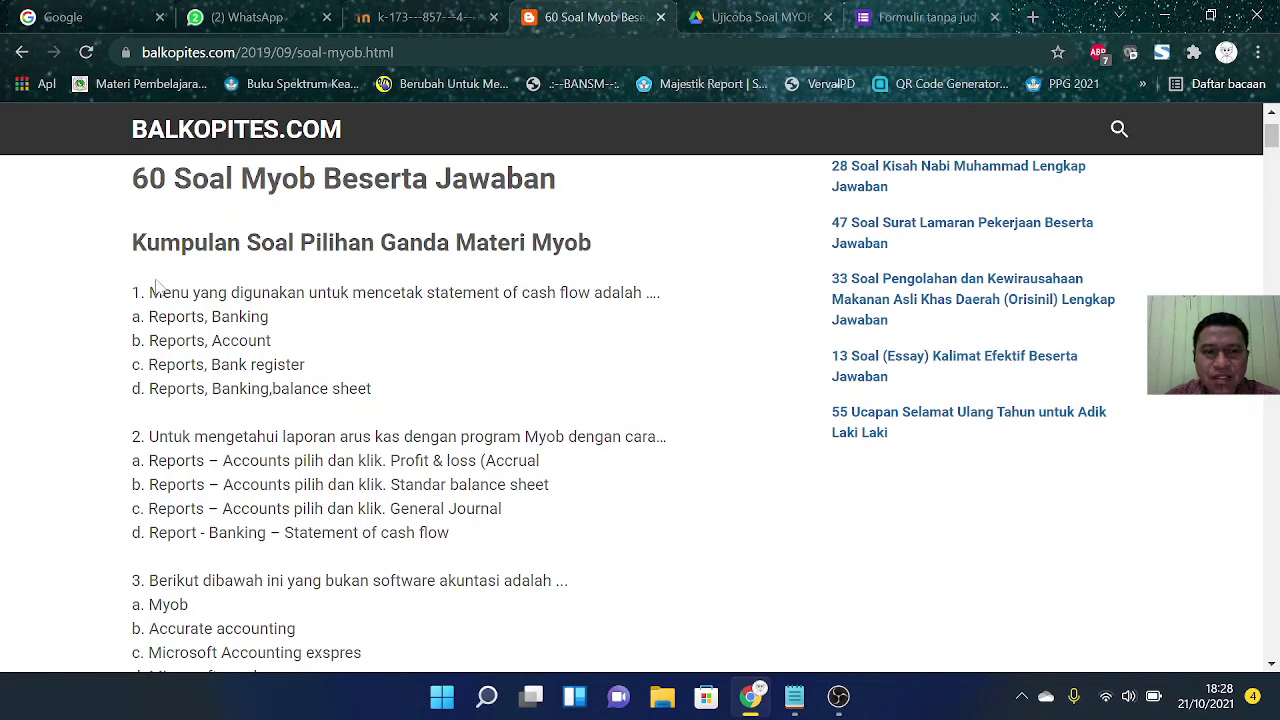
{"action": "left_click_drag", "start_coordinate": [148, 292], "coordinate": [668, 298]}
{"action": "key", "text": "ctrl+c"}
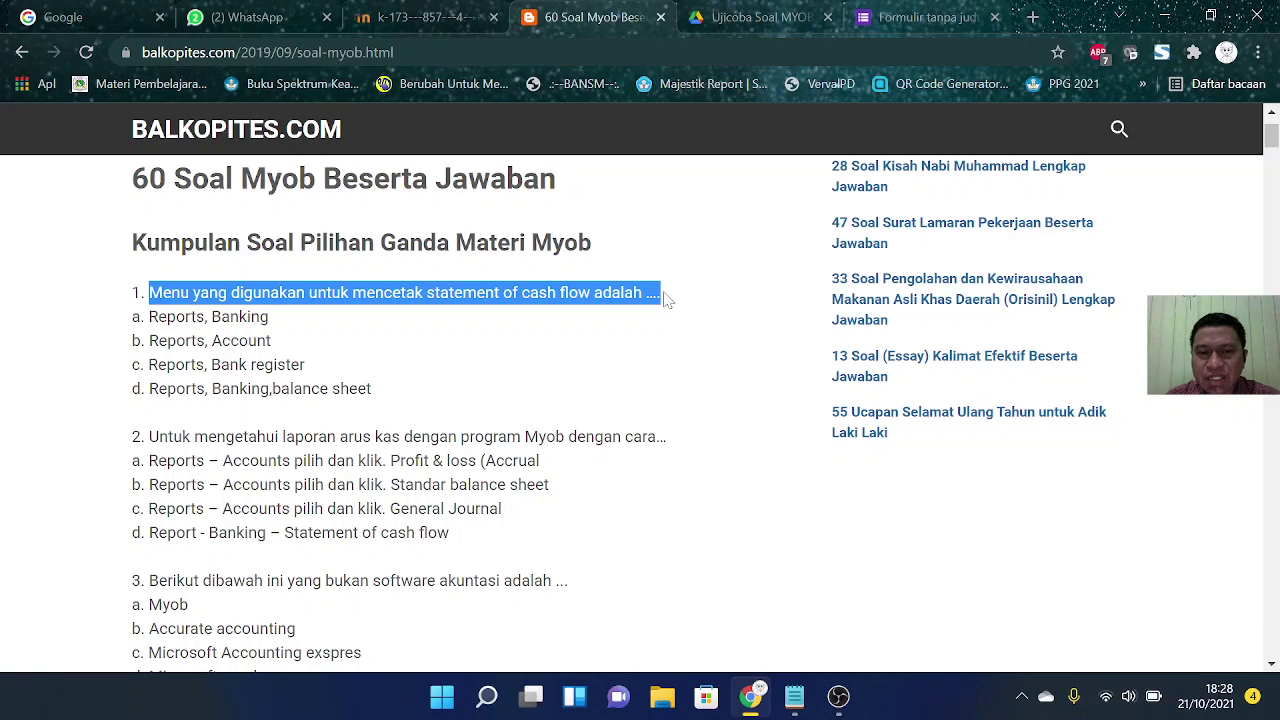
{"action": "left_click", "coordinate": [883, 23]}
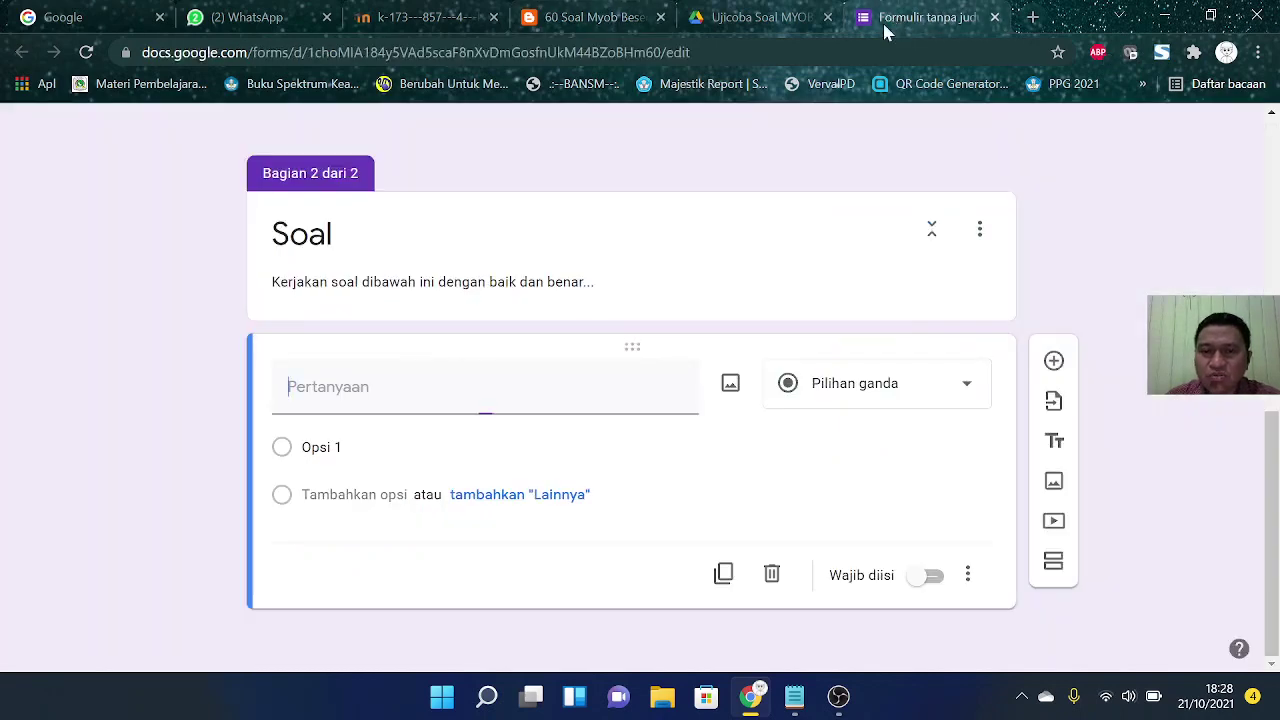
{"action": "key", "text": "ctrl+v"}
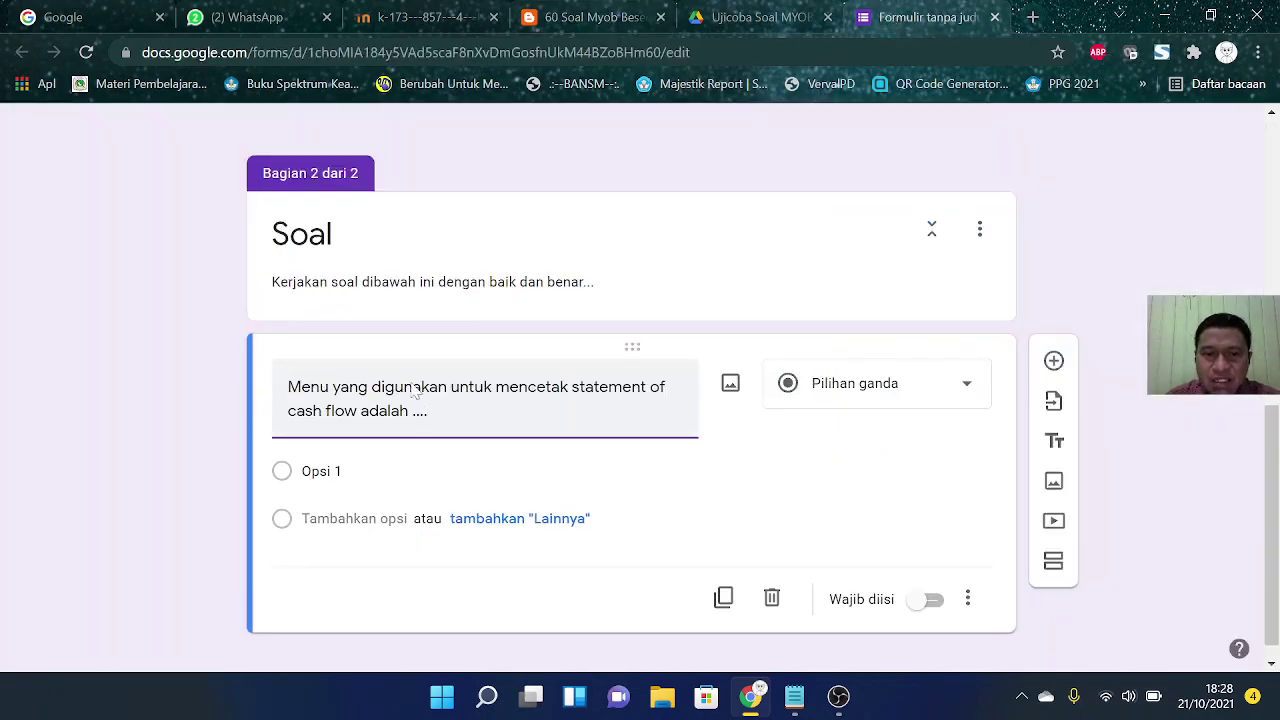
Step: Copy answer choices a to d of question 1 from the MYOB question page
{"action": "left_click", "coordinate": [585, 28]}
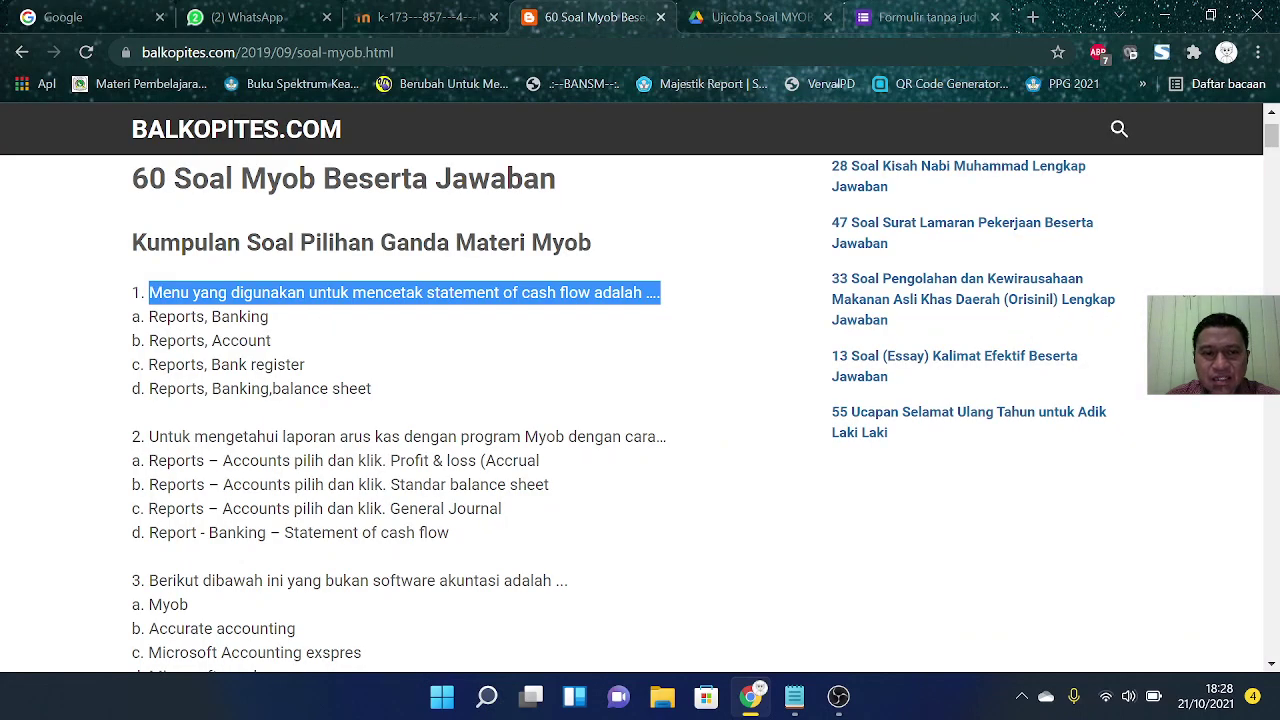
{"action": "left_click_drag", "start_coordinate": [149, 316], "coordinate": [396, 390]}
{"action": "right_click", "coordinate": [206, 322]}
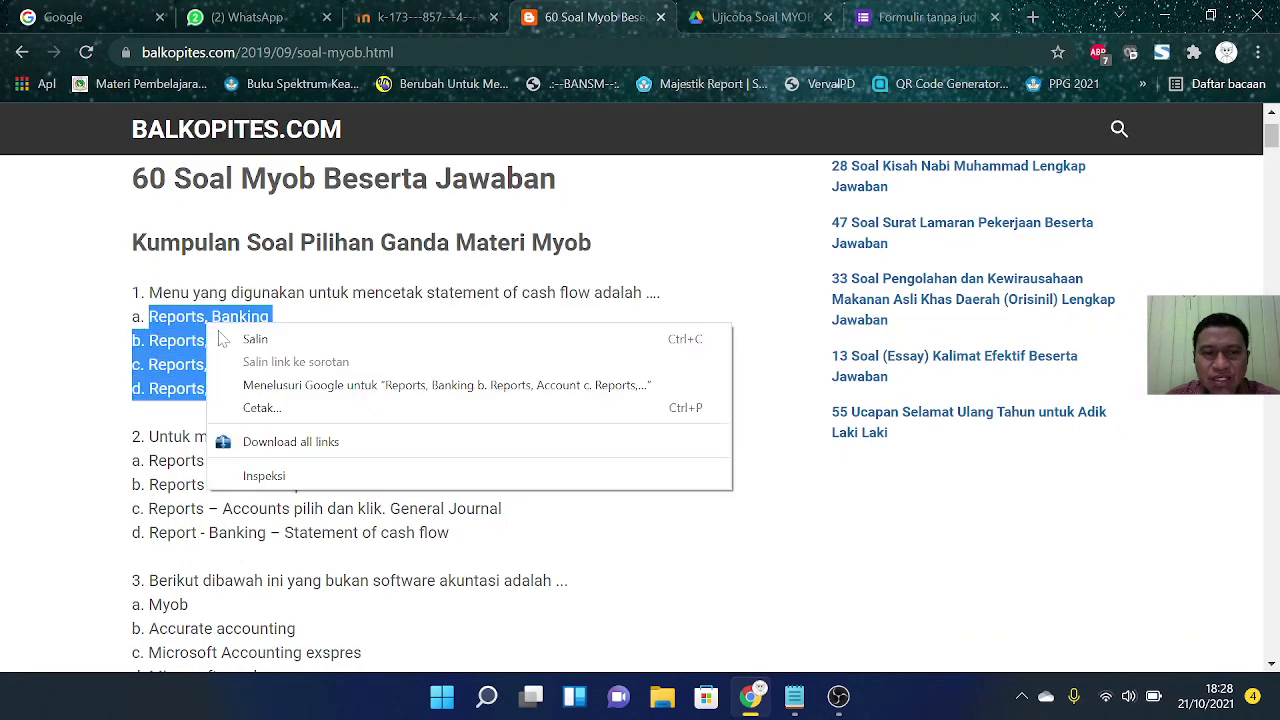
{"action": "left_click", "coordinate": [232, 337]}
{"action": "left_click", "coordinate": [905, 20]}
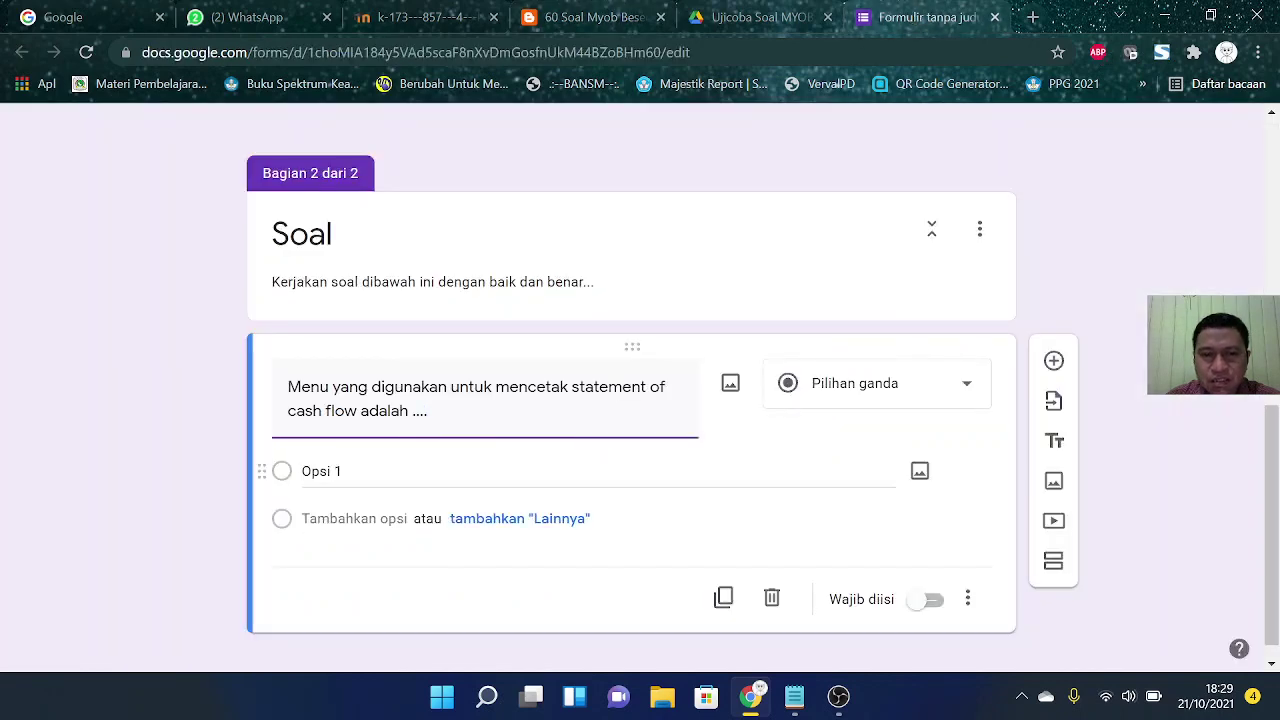
Step: Paste the four answers as options and strip the b., c. and d. prefixes
{"action": "left_click", "coordinate": [330, 471]}
{"action": "key", "text": "ctrl+v"}
{"action": "scroll", "coordinate": [476, 486], "scroll_direction": "down", "scroll_amount": 2}
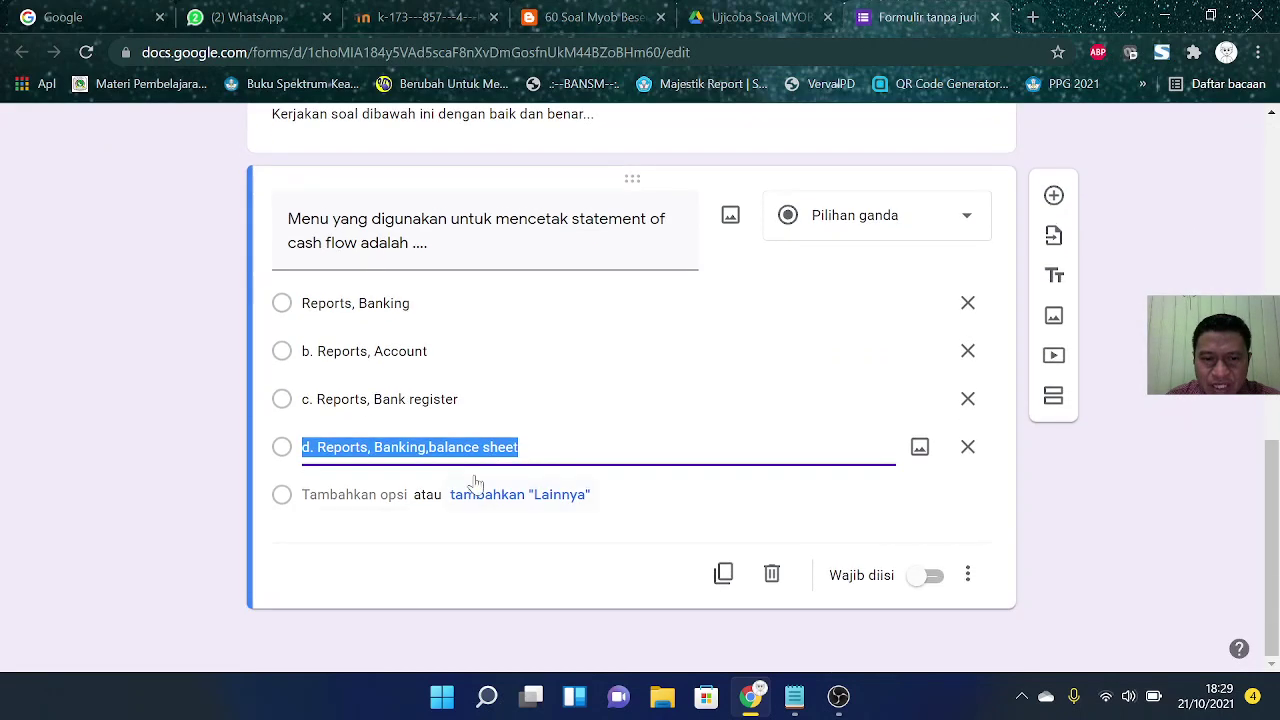
{"action": "left_click", "coordinate": [318, 351]}
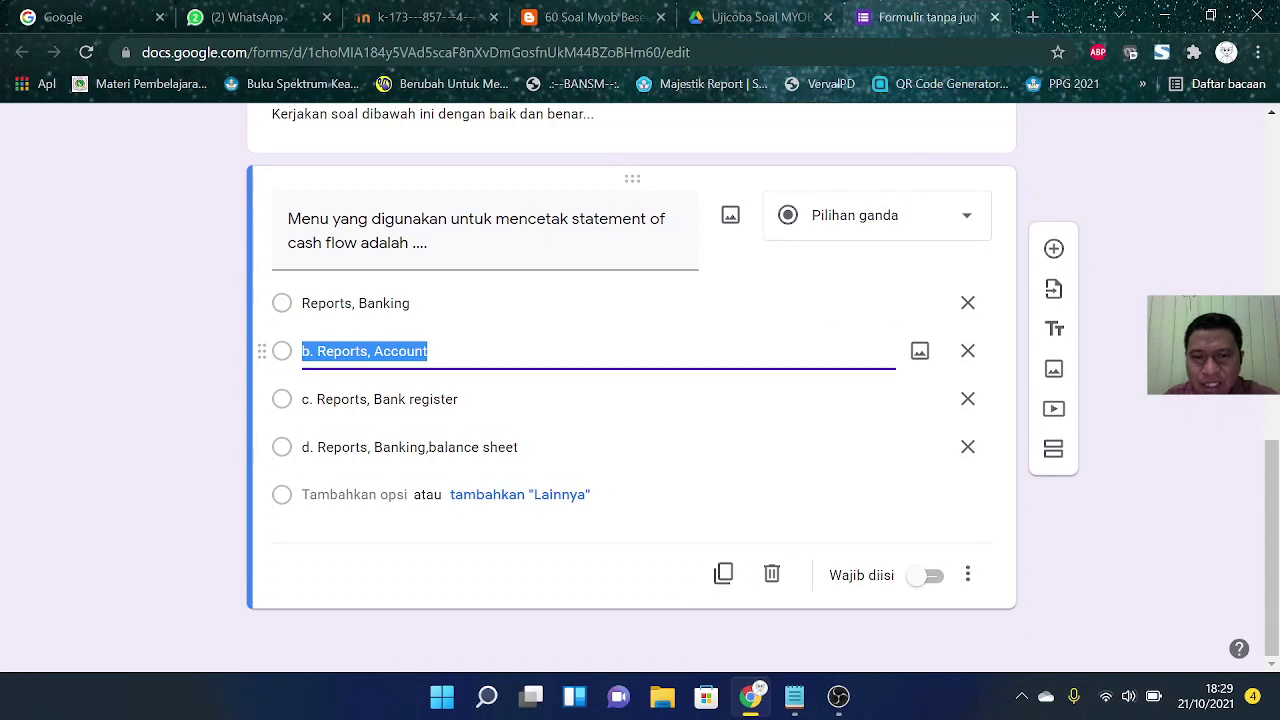
{"action": "left_click", "coordinate": [314, 351]}
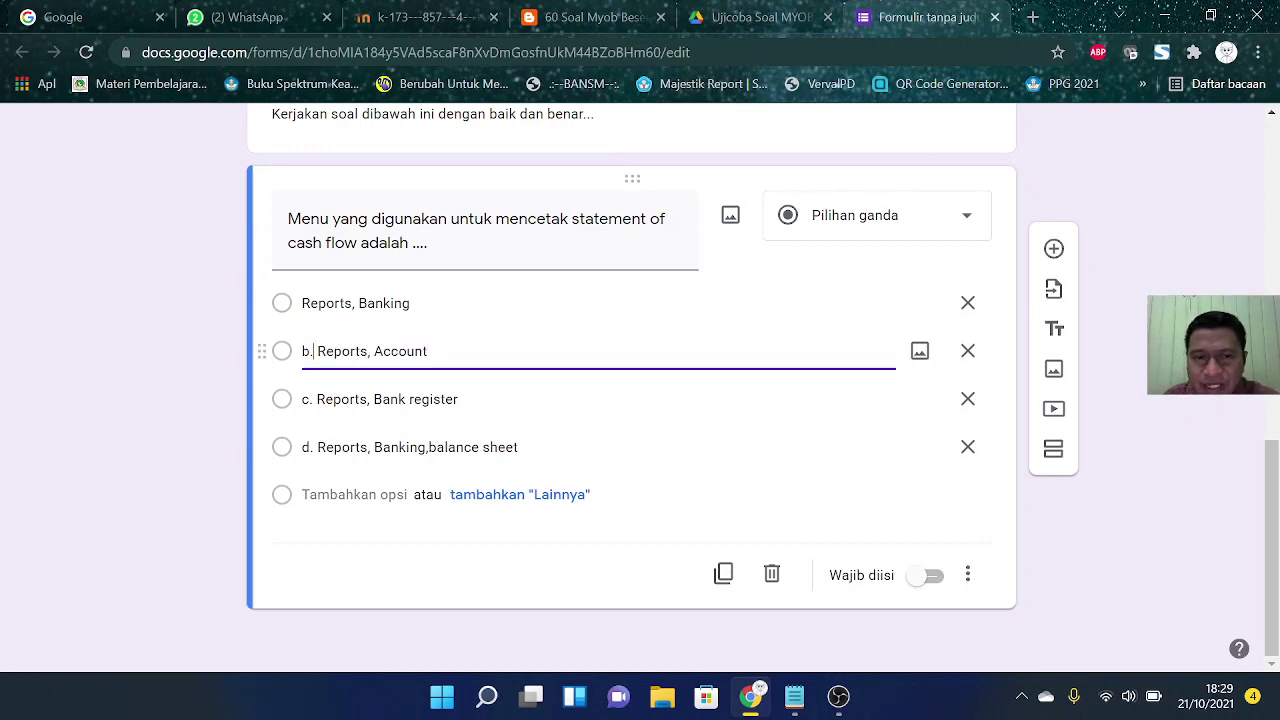
{"action": "key", "text": "Delete"}
{"action": "key", "text": "BackSpace"}
{"action": "key", "text": "BackSpace"}
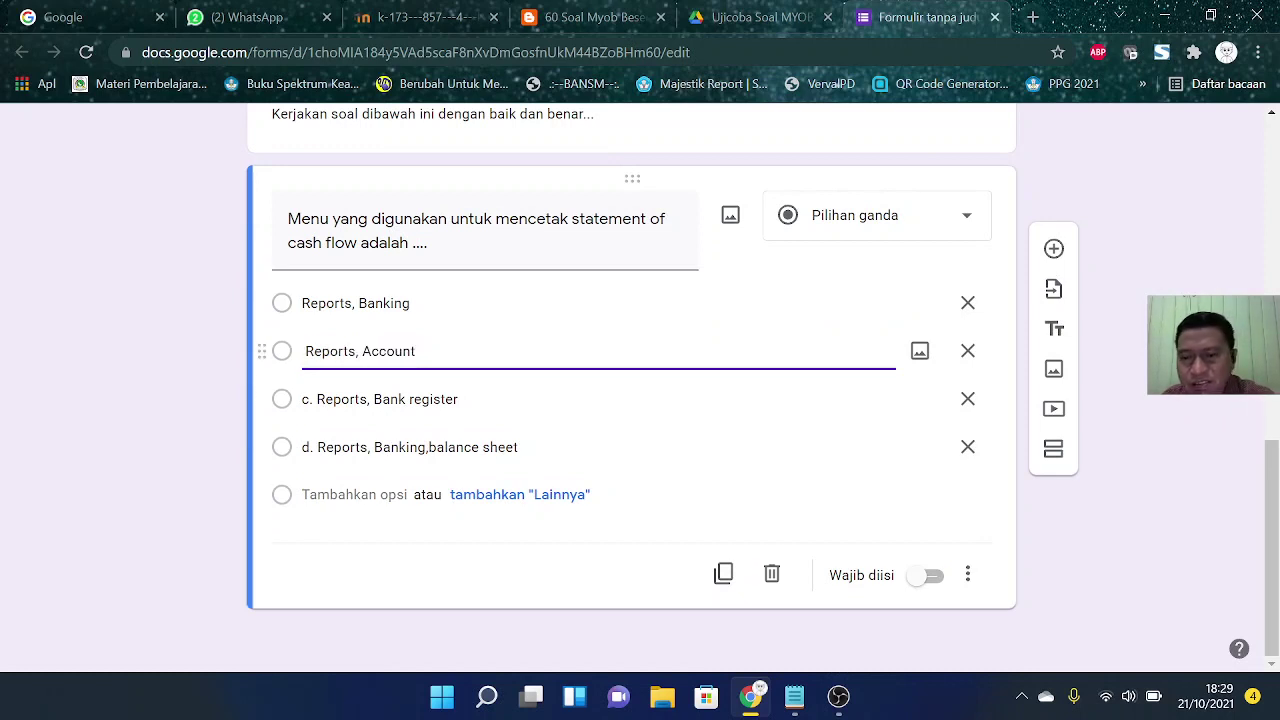
{"action": "left_click", "coordinate": [316, 399]}
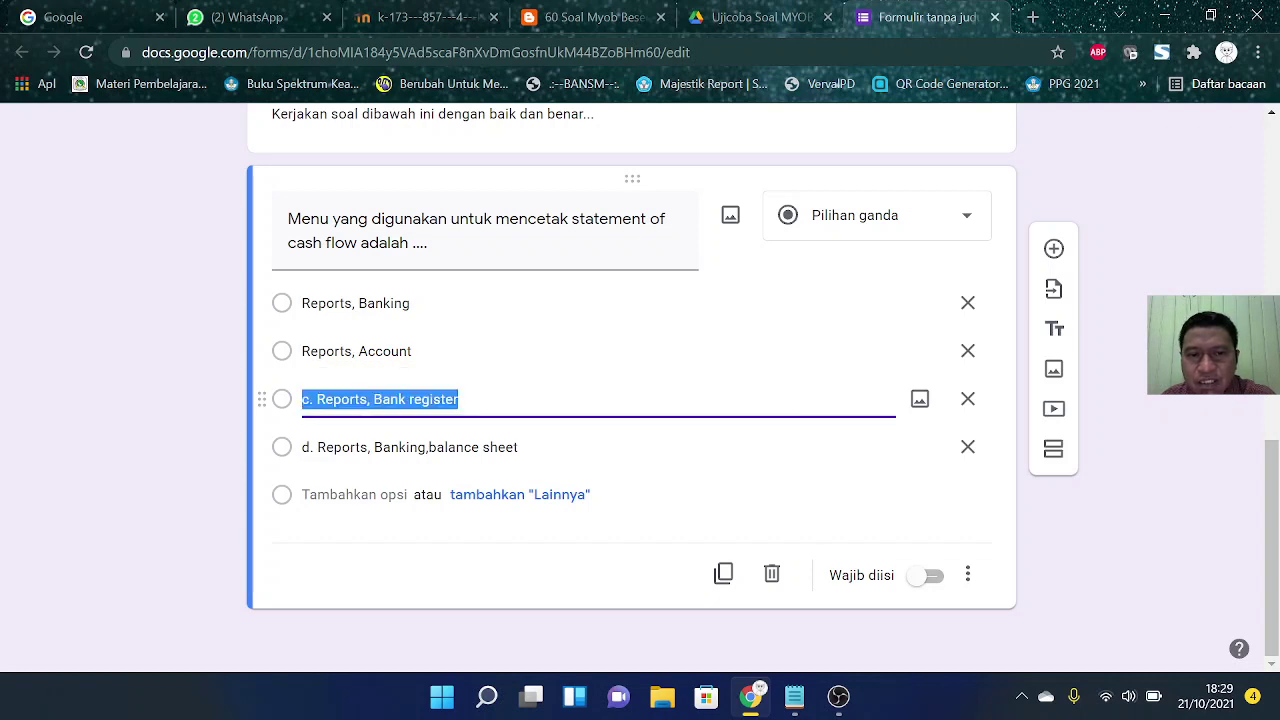
{"action": "left_click", "coordinate": [316, 399]}
{"action": "key", "text": "Delete"}
{"action": "key", "text": "BackSpace"}
{"action": "key", "text": "BackSpace"}
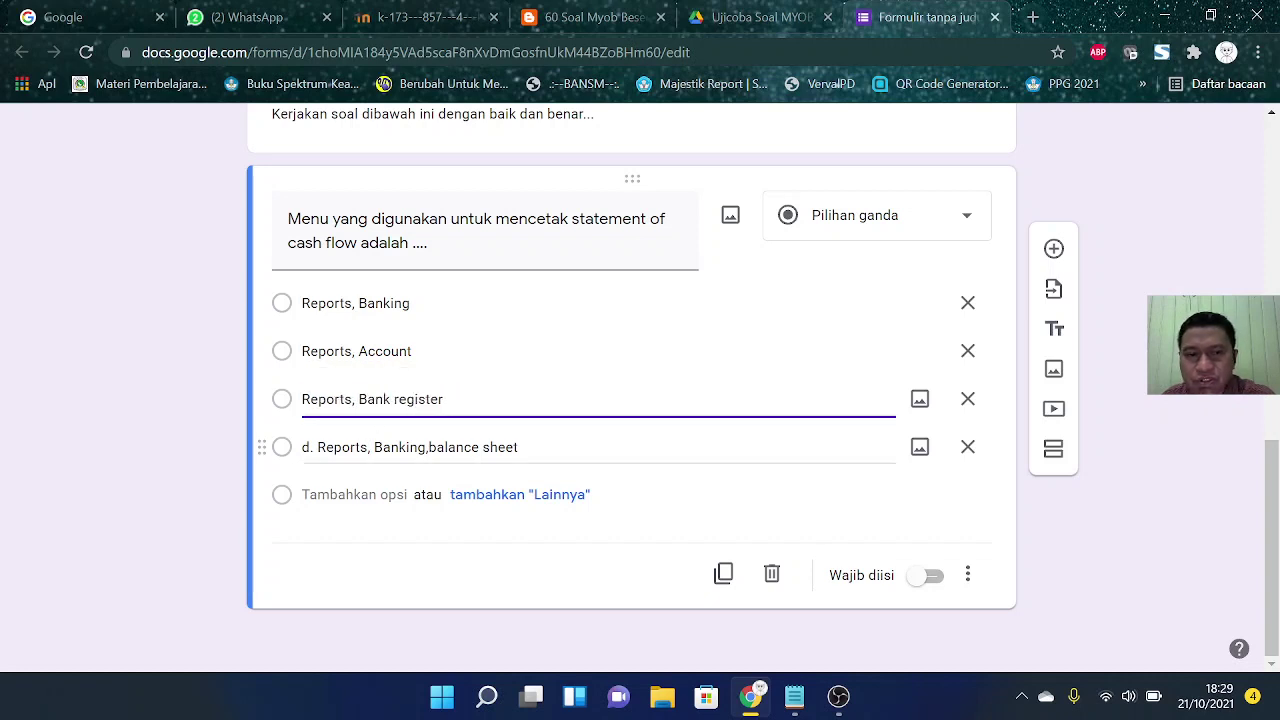
{"action": "left_click", "coordinate": [318, 447]}
{"action": "left_click", "coordinate": [318, 447]}
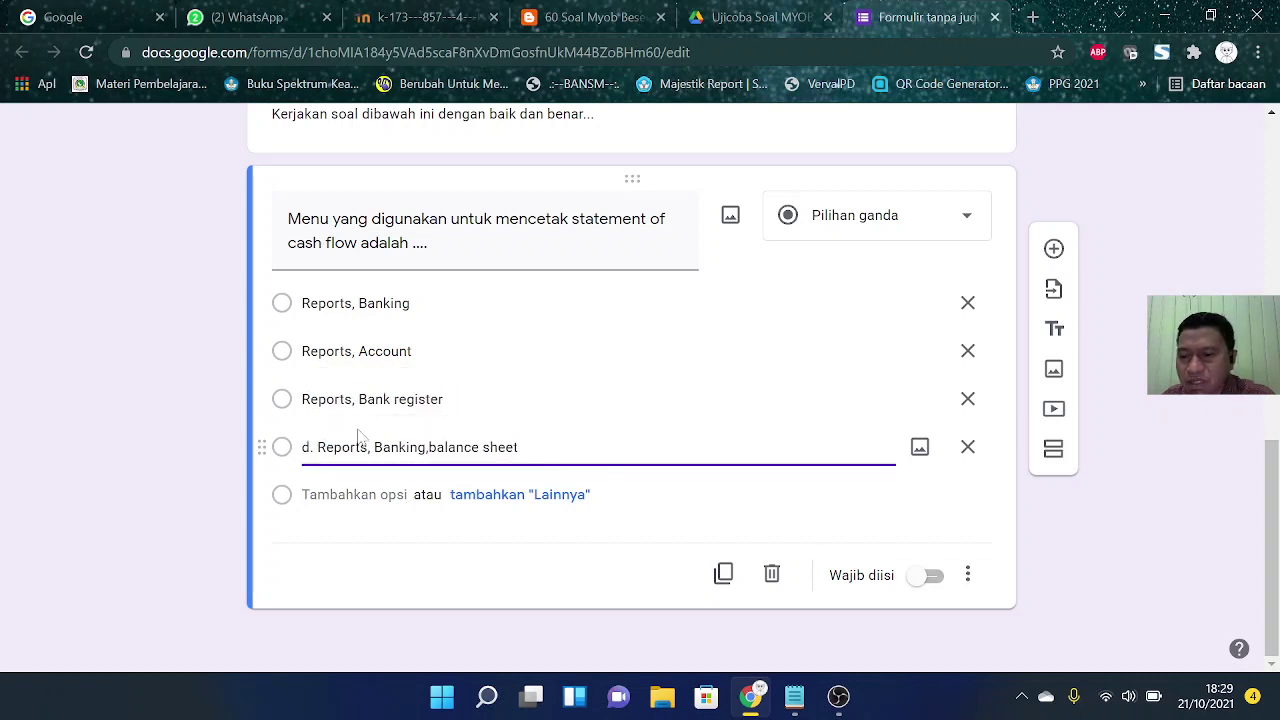
{"action": "key", "text": "Delete"}
{"action": "key", "text": "BackSpace"}
{"action": "key", "text": "BackSpace"}
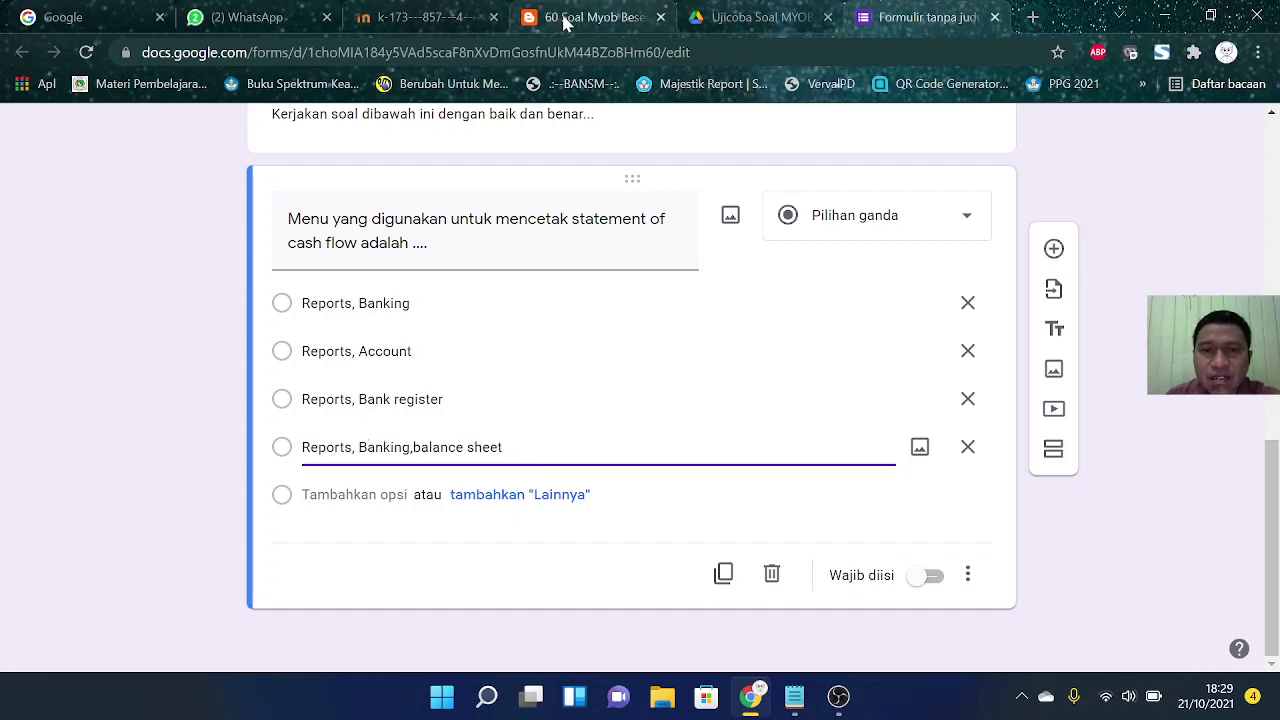
Step: Capitalize the options to 'Bank Register' and 'Banking, Balance Sheet'
{"action": "left_click", "coordinate": [578, 20]}
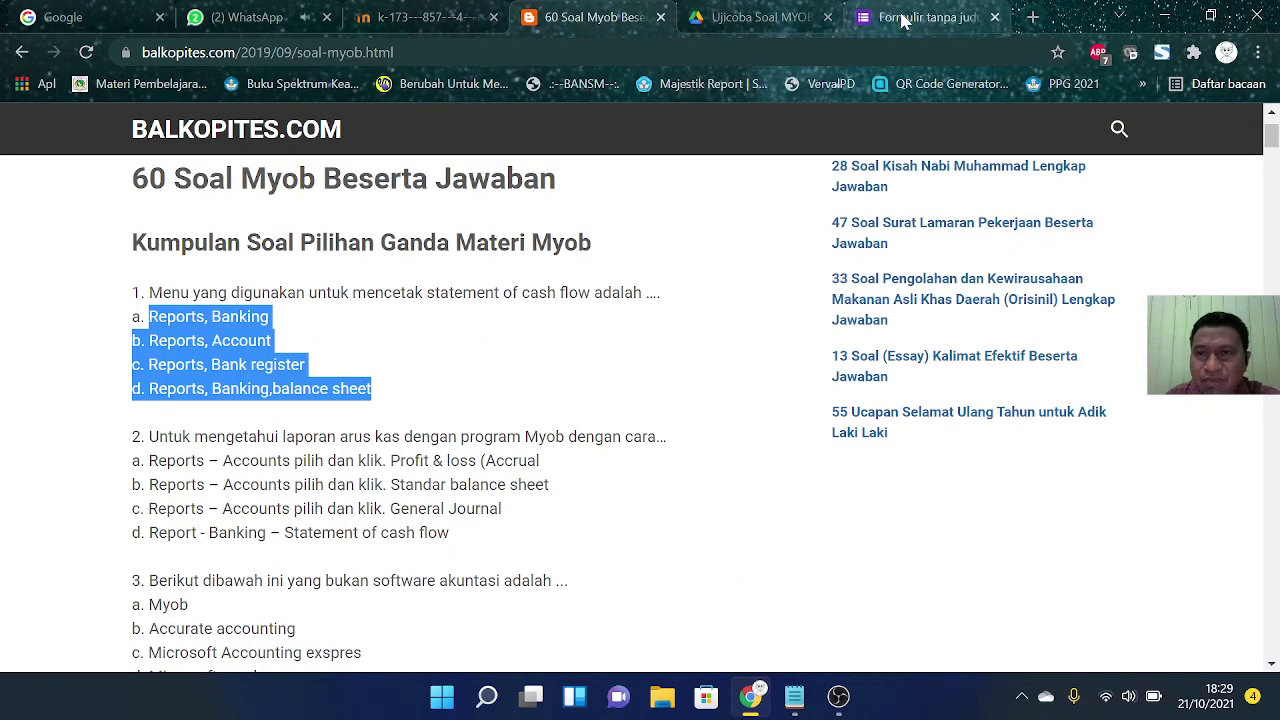
{"action": "left_click", "coordinate": [905, 17]}
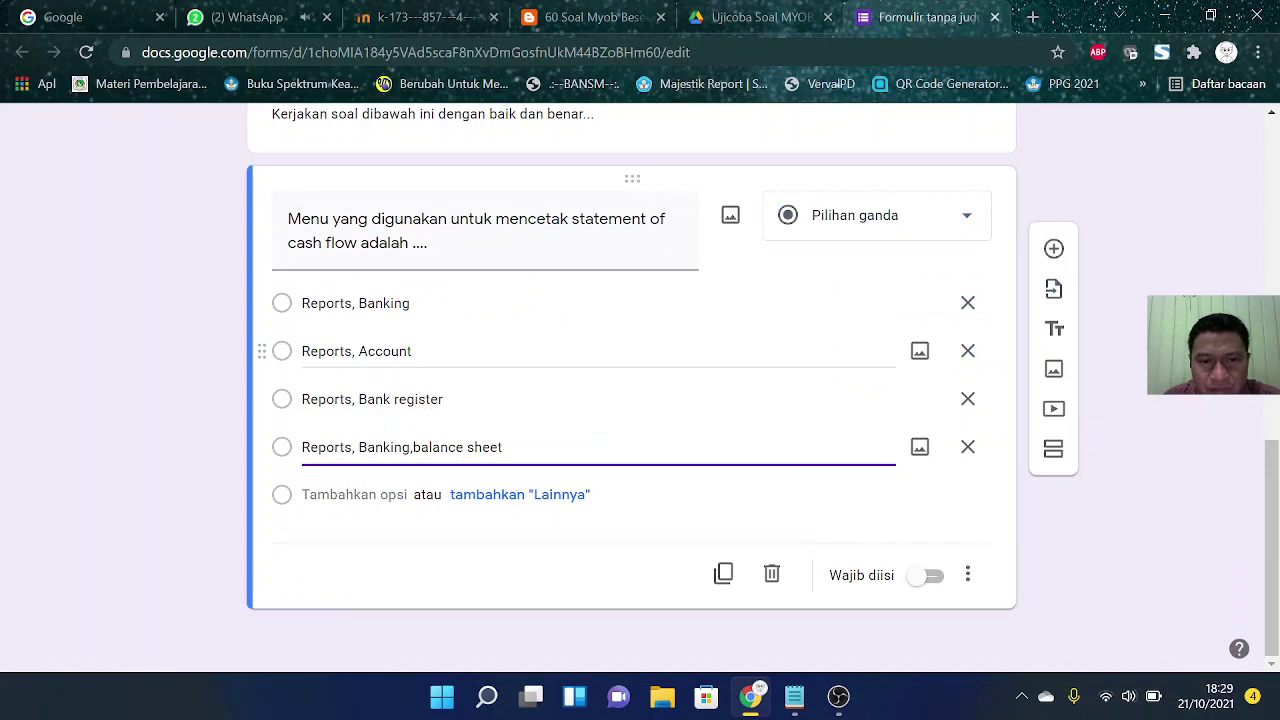
{"action": "left_click", "coordinate": [372, 399]}
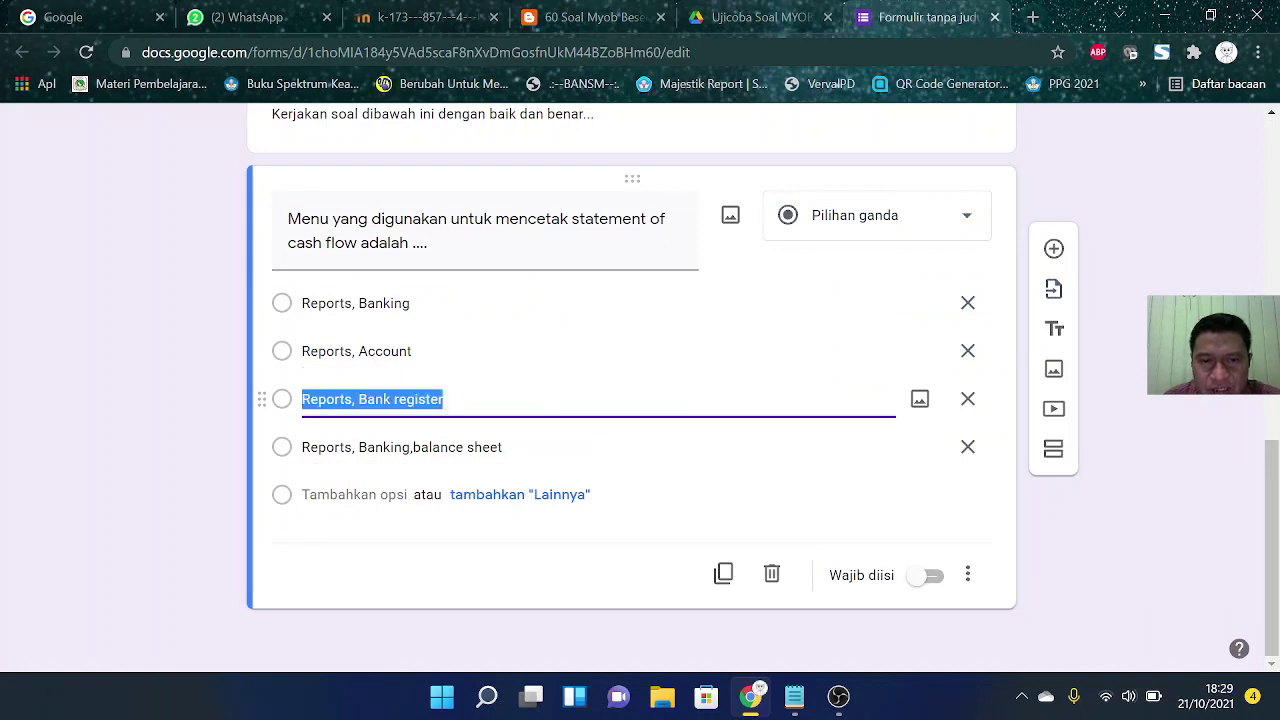
{"action": "left_click", "coordinate": [390, 399]}
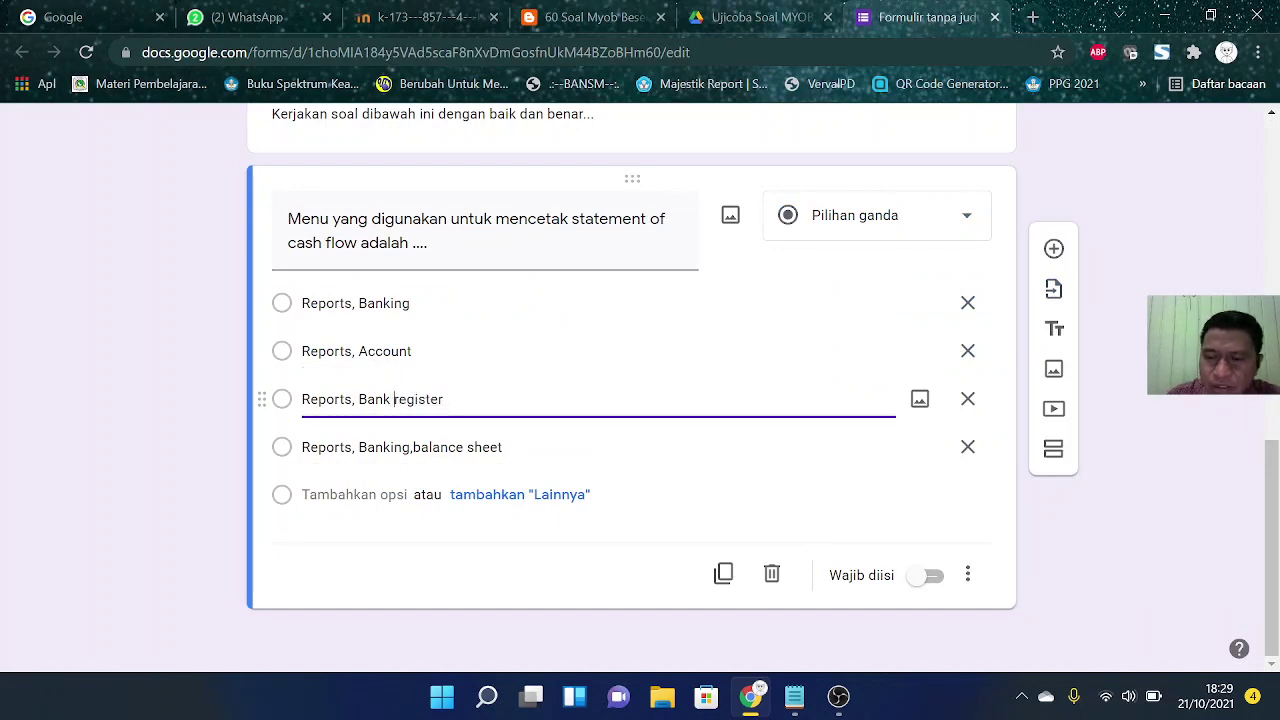
{"action": "key", "text": "Delete"}
{"action": "type", "text": "R"}
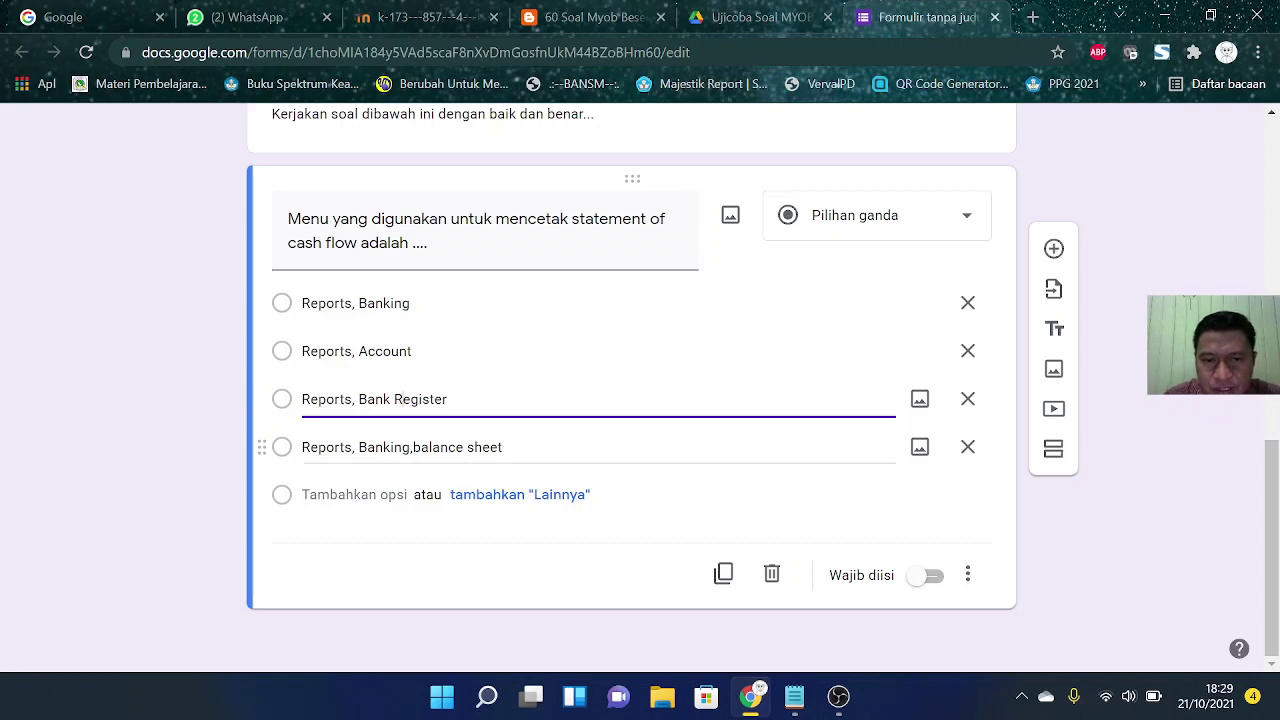
{"action": "left_click", "coordinate": [412, 447]}
{"action": "left_click", "coordinate": [412, 447]}
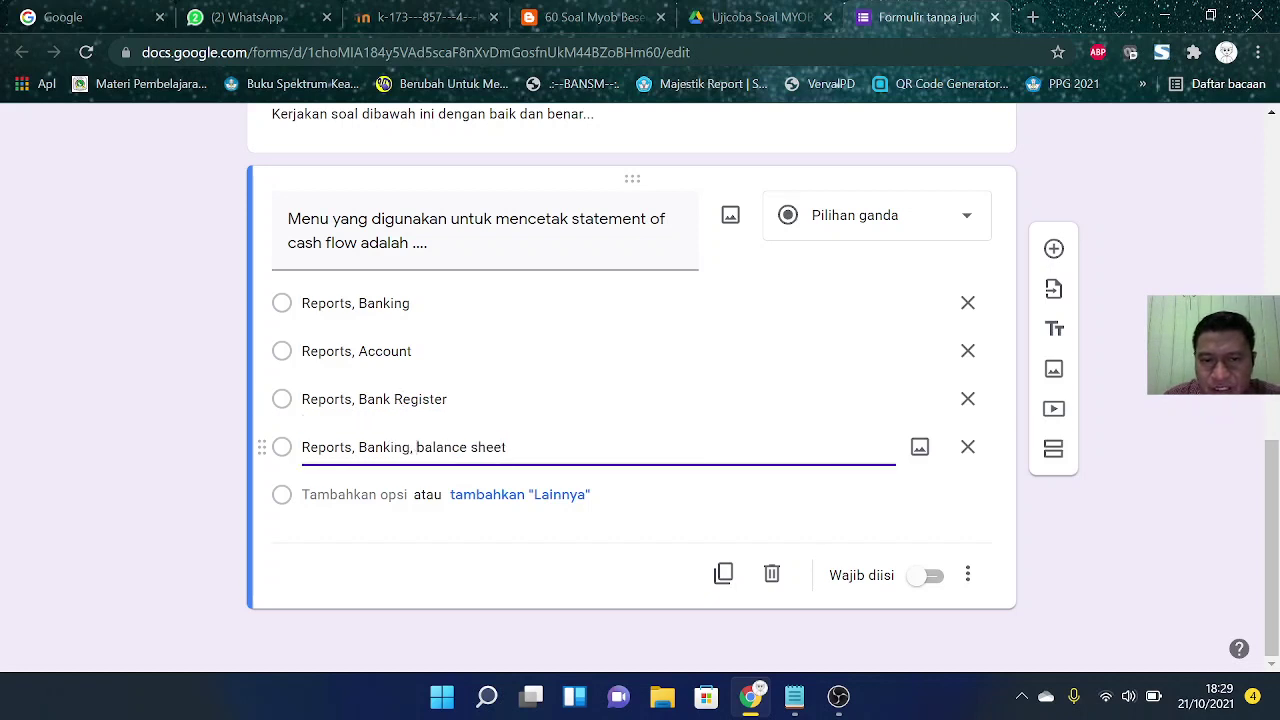
{"action": "key", "text": "shift+Right"}
{"action": "type", "text": "B"}
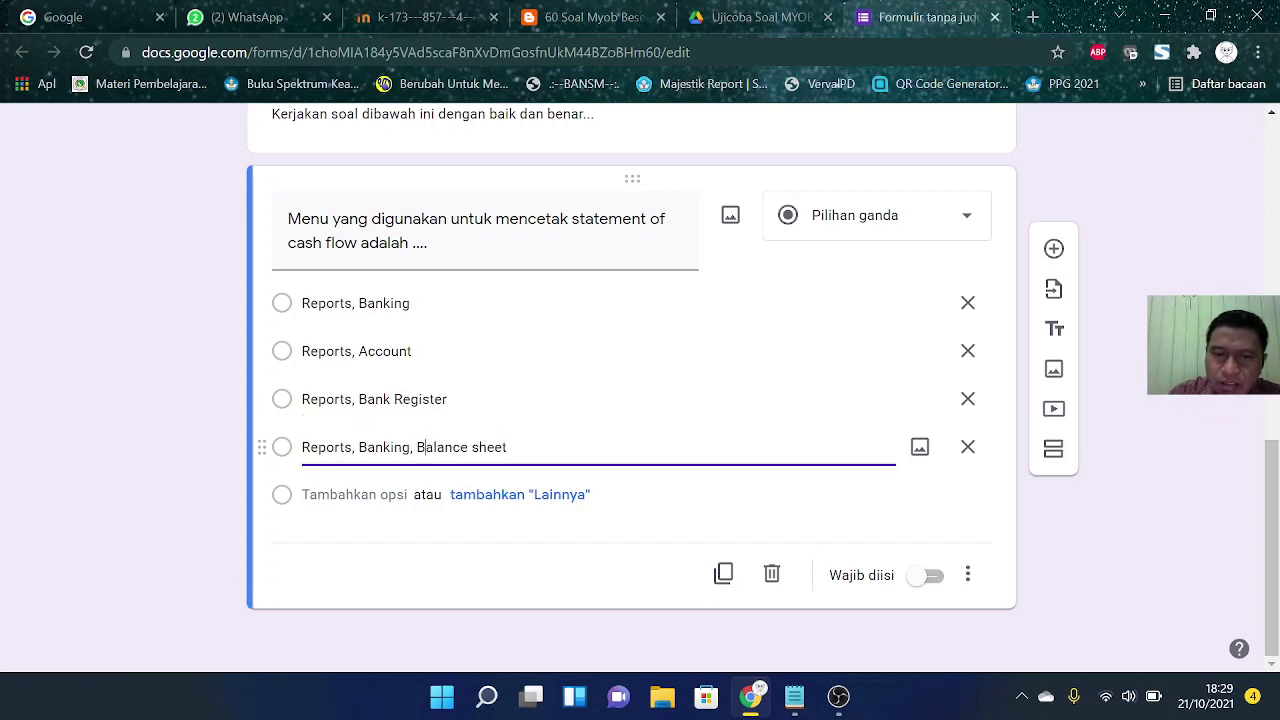
{"action": "key", "text": "Right"}
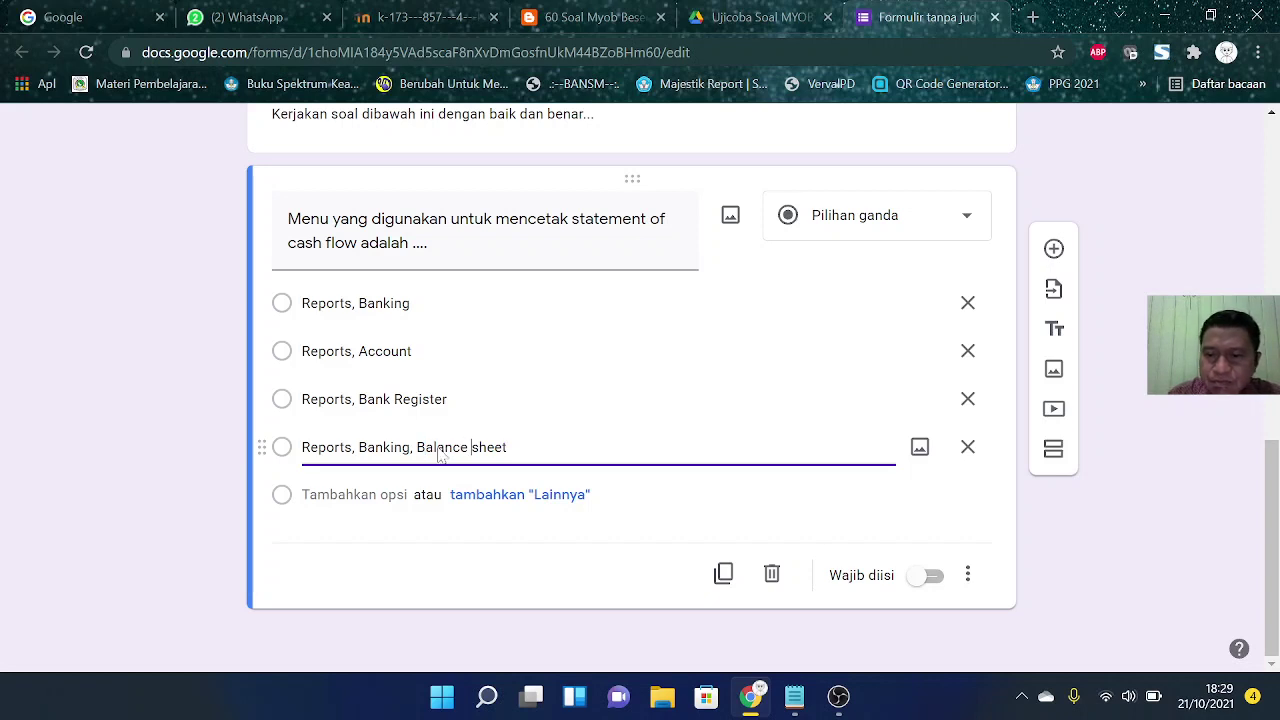
{"action": "key", "text": "Right"}
{"action": "key", "text": "shift+Right"}
{"action": "type", "text": "S"}
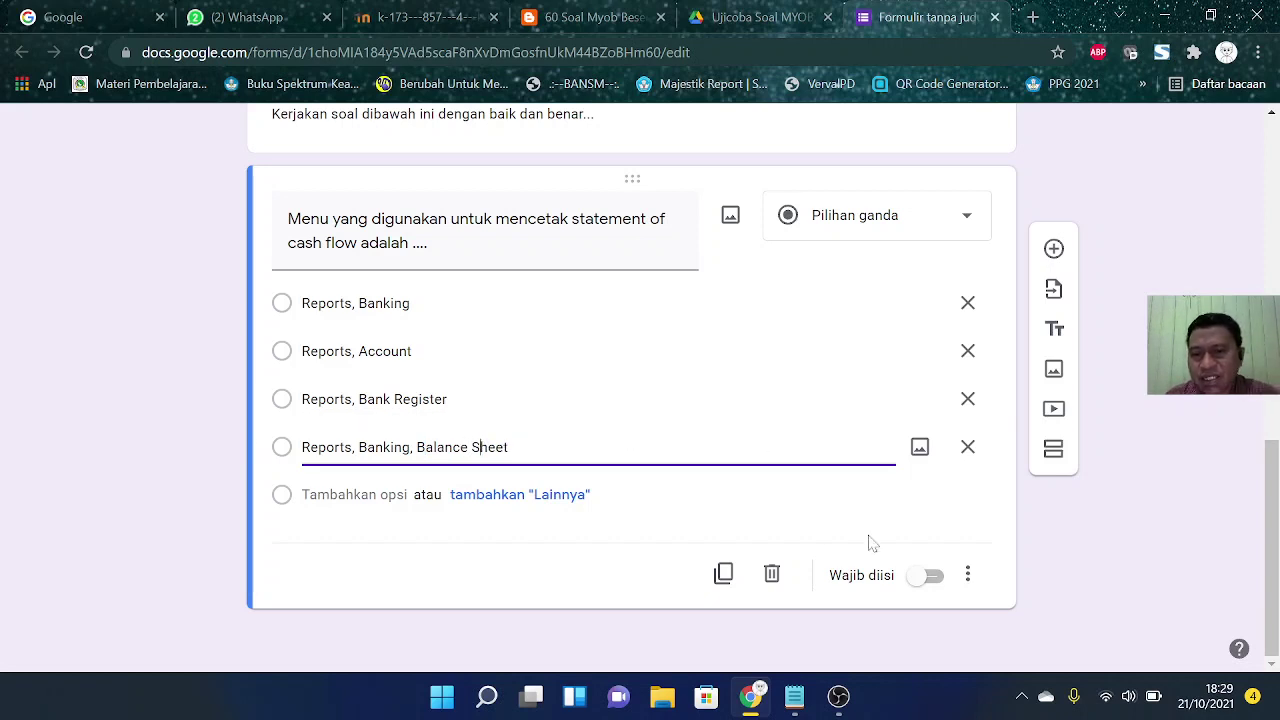
Step: Make the question required and capitalize 'Statement of Cash Flow' in its title
{"action": "left_click", "coordinate": [931, 575]}
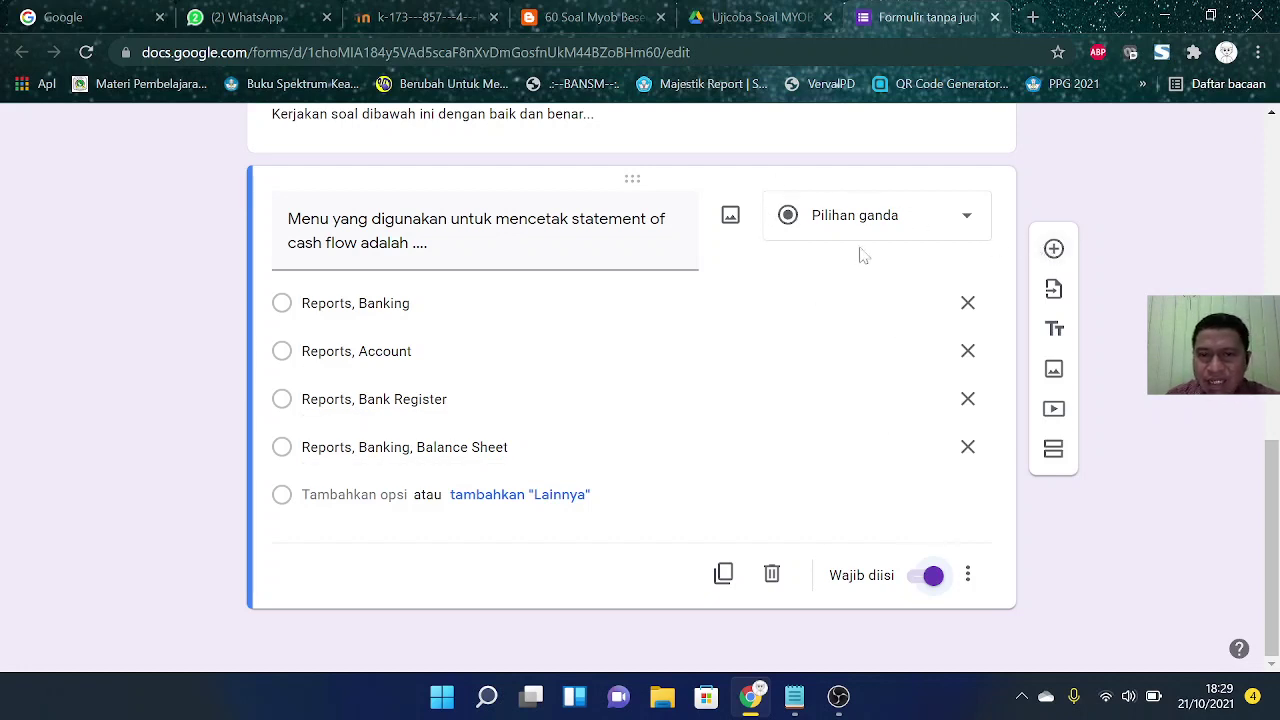
{"action": "left_click", "coordinate": [410, 240]}
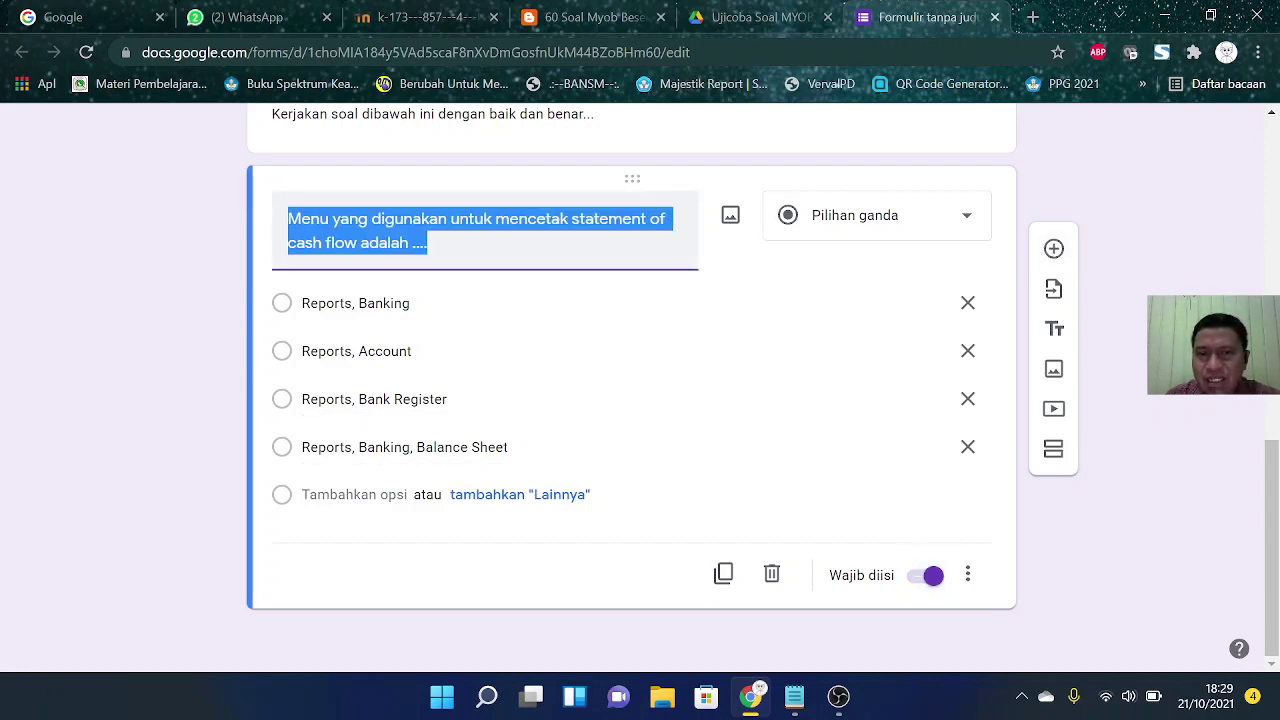
{"action": "left_click", "coordinate": [580, 219]}
{"action": "key", "text": "BackSpace"}
{"action": "type", "text": "S"}
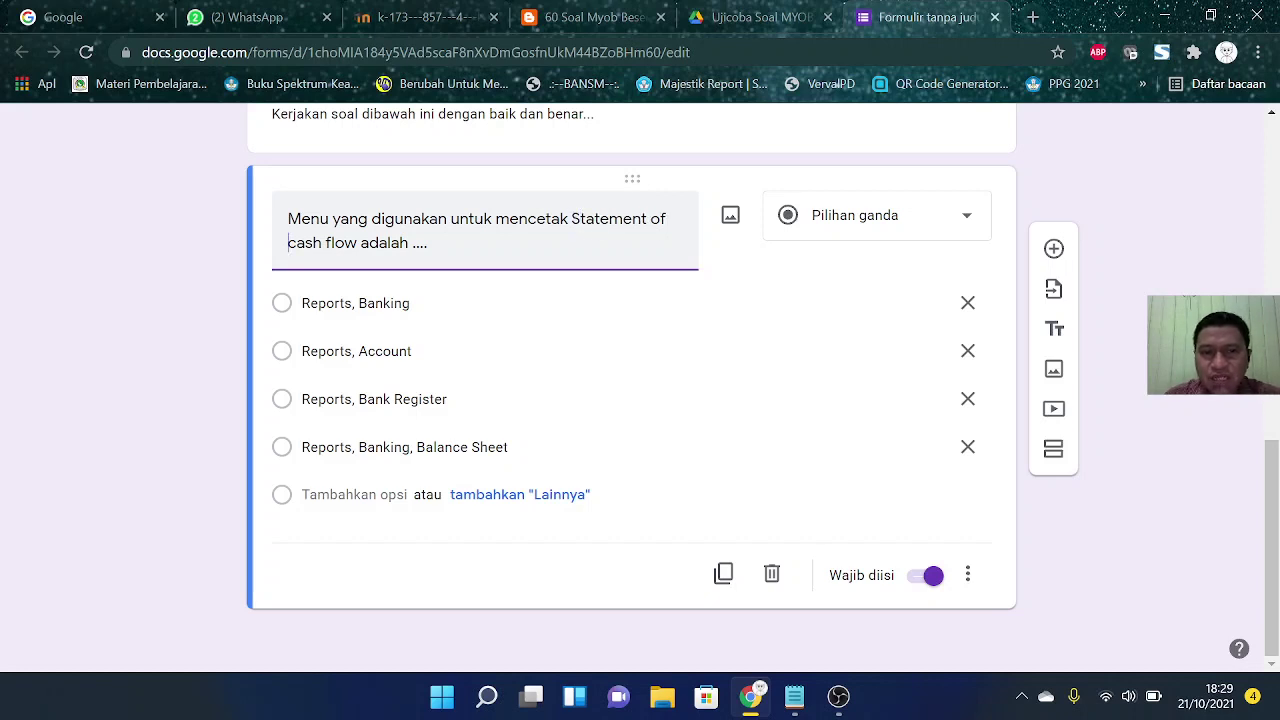
{"action": "key", "text": "BackSpace"}
{"action": "type", "text": "C"}
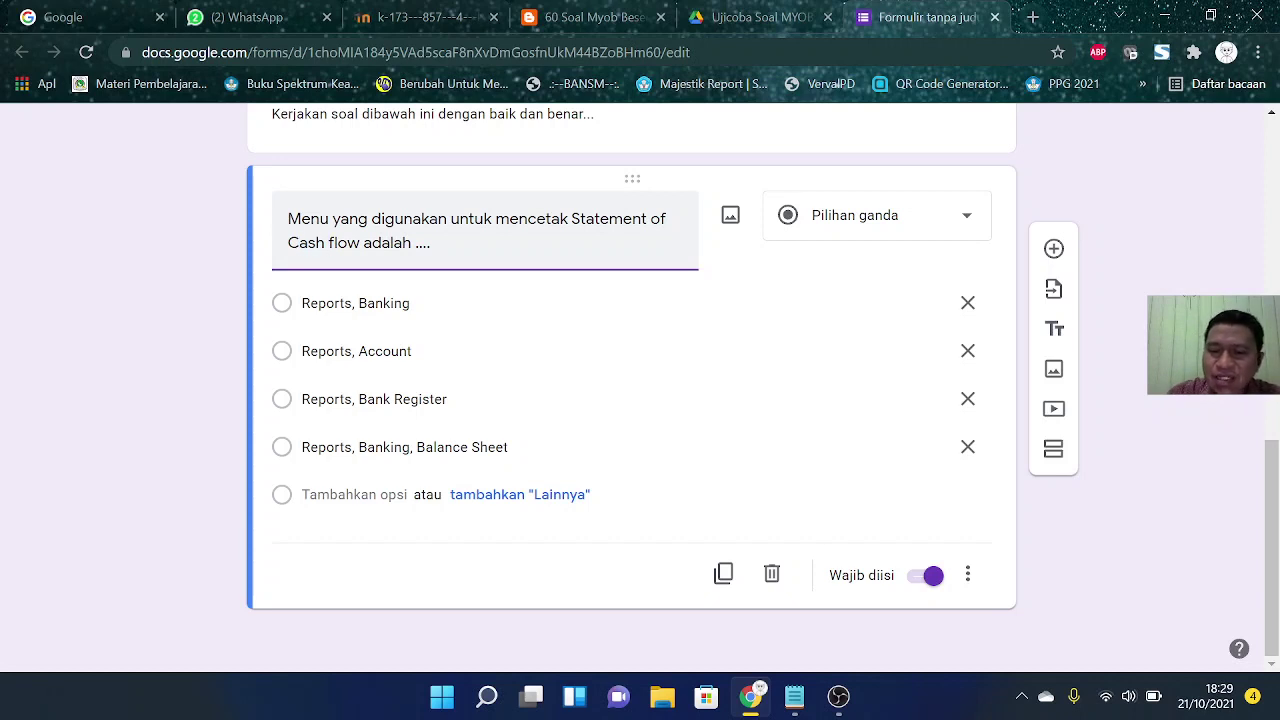
{"action": "key", "text": "BackSpace"}
{"action": "type", "text": "F"}
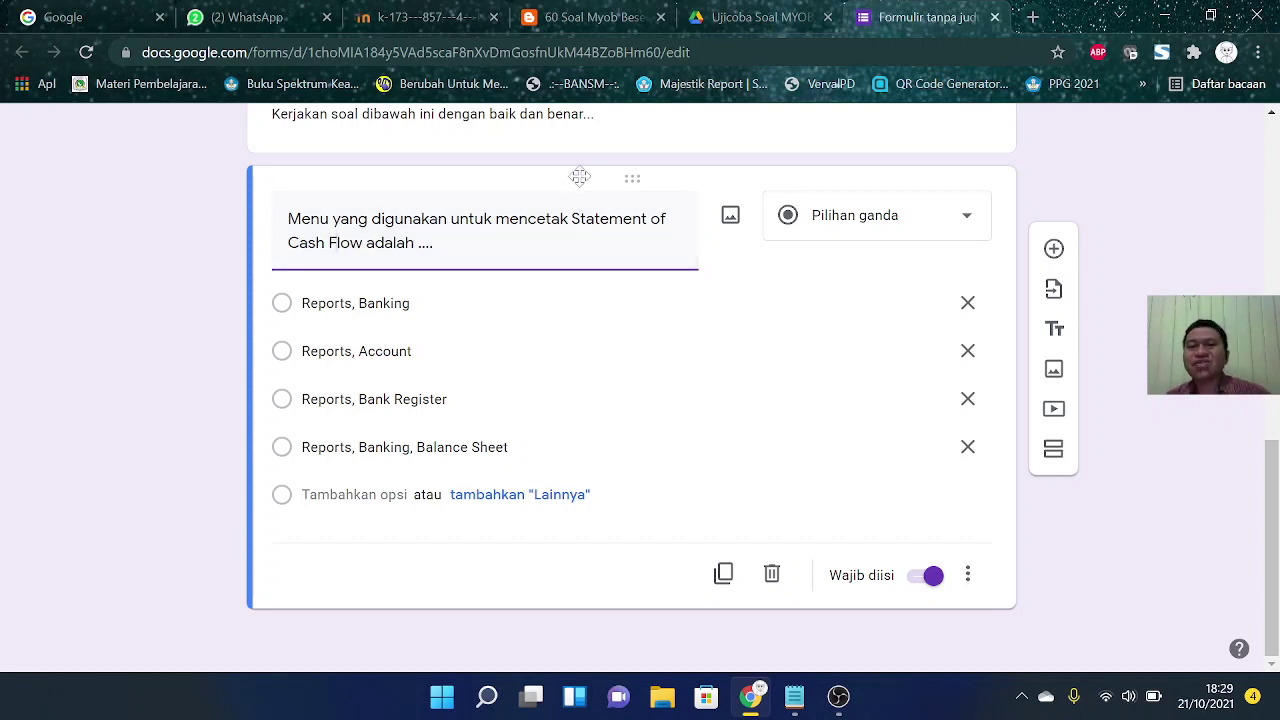
{"action": "left_click", "coordinate": [1054, 249]}
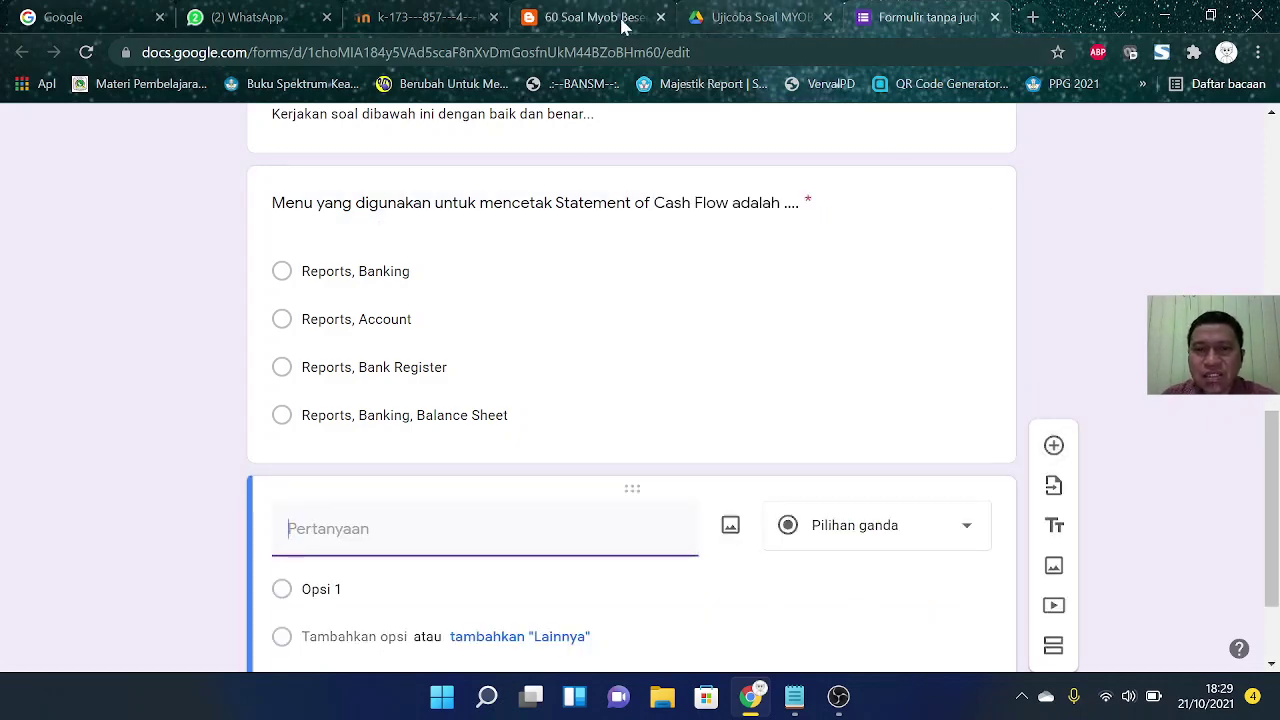
Step: Paste MYOB question 2, about viewing the cash flow report, as the new question's text
{"action": "left_click", "coordinate": [618, 20]}
{"action": "scroll", "coordinate": [536, 424], "scroll_direction": "down", "scroll_amount": 2}
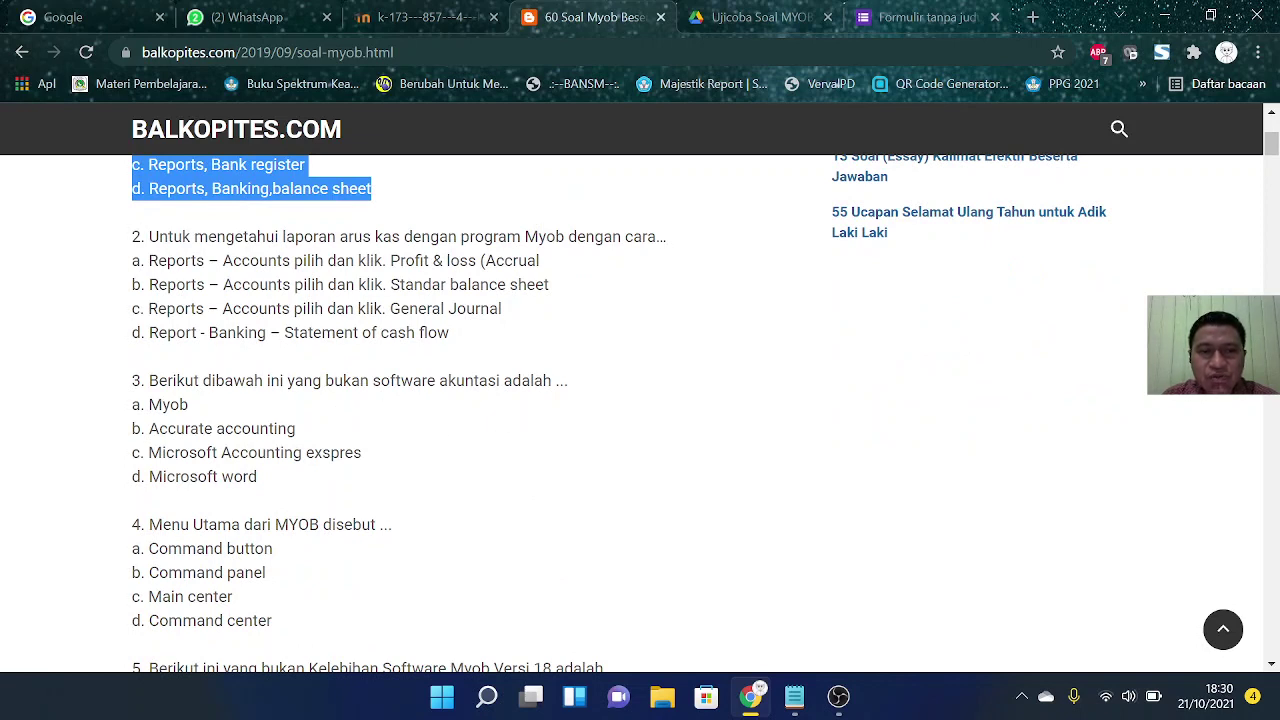
{"action": "left_click_drag", "start_coordinate": [149, 236], "coordinate": [677, 246]}
{"action": "key", "text": "ctrl+c"}
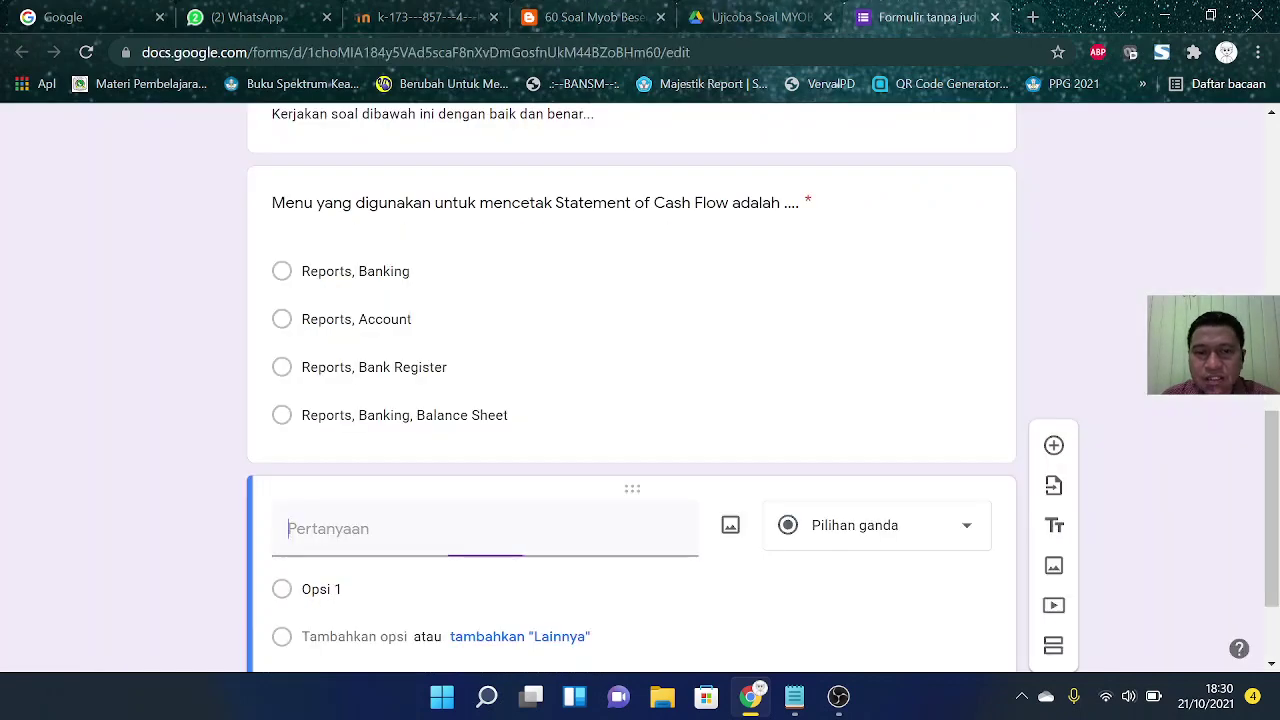
{"action": "left_click", "coordinate": [905, 17]}
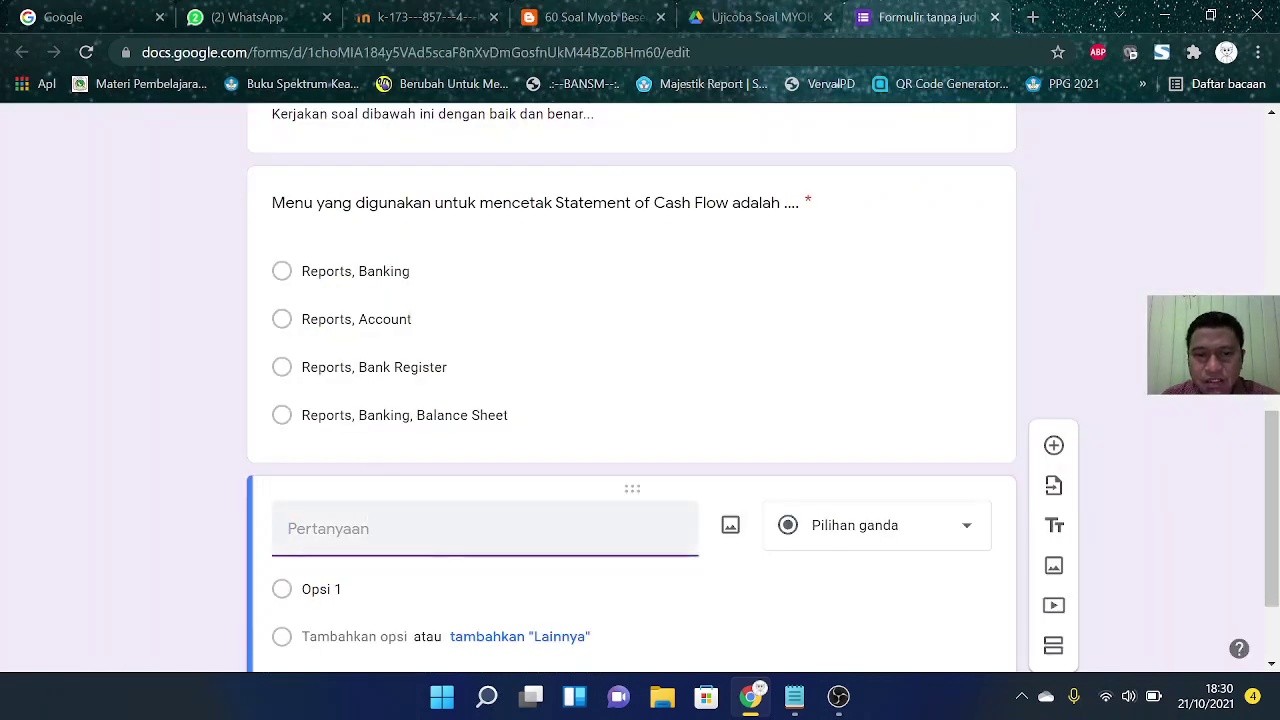
{"action": "key", "text": "ctrl+v"}
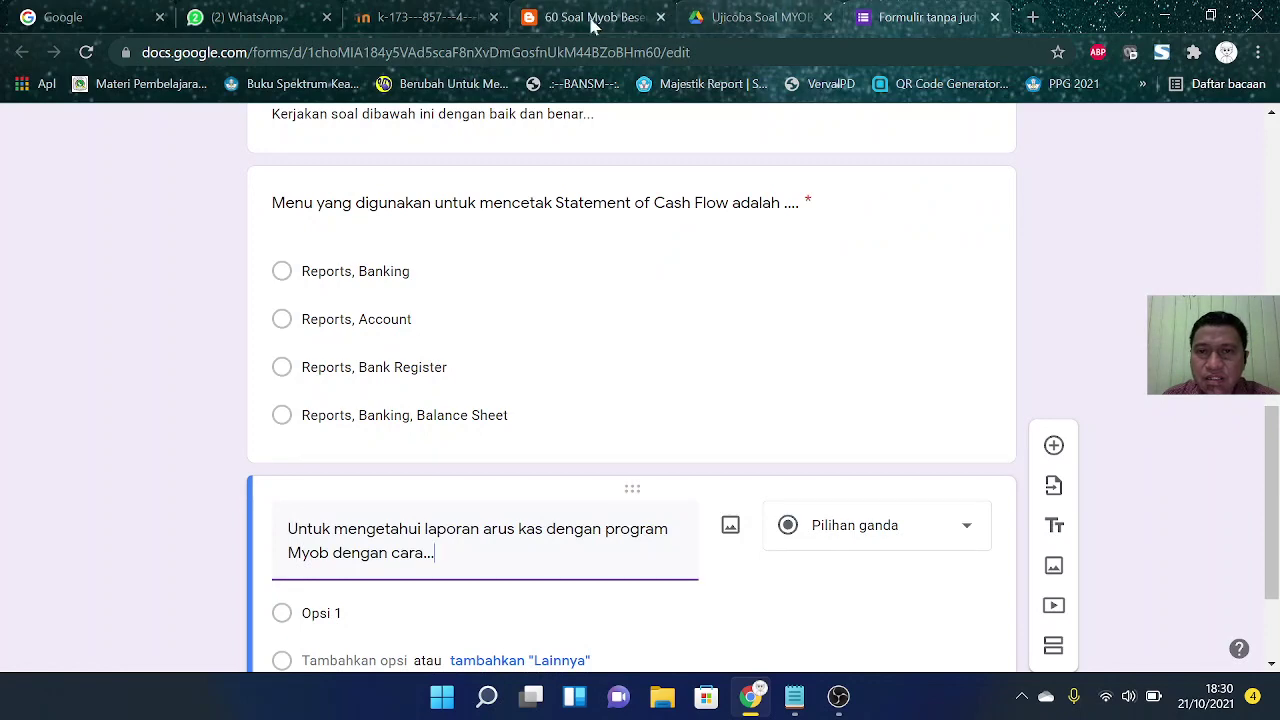
Step: Select answer choices a to d of question 2 for the new question's options
{"action": "left_click", "coordinate": [580, 20]}
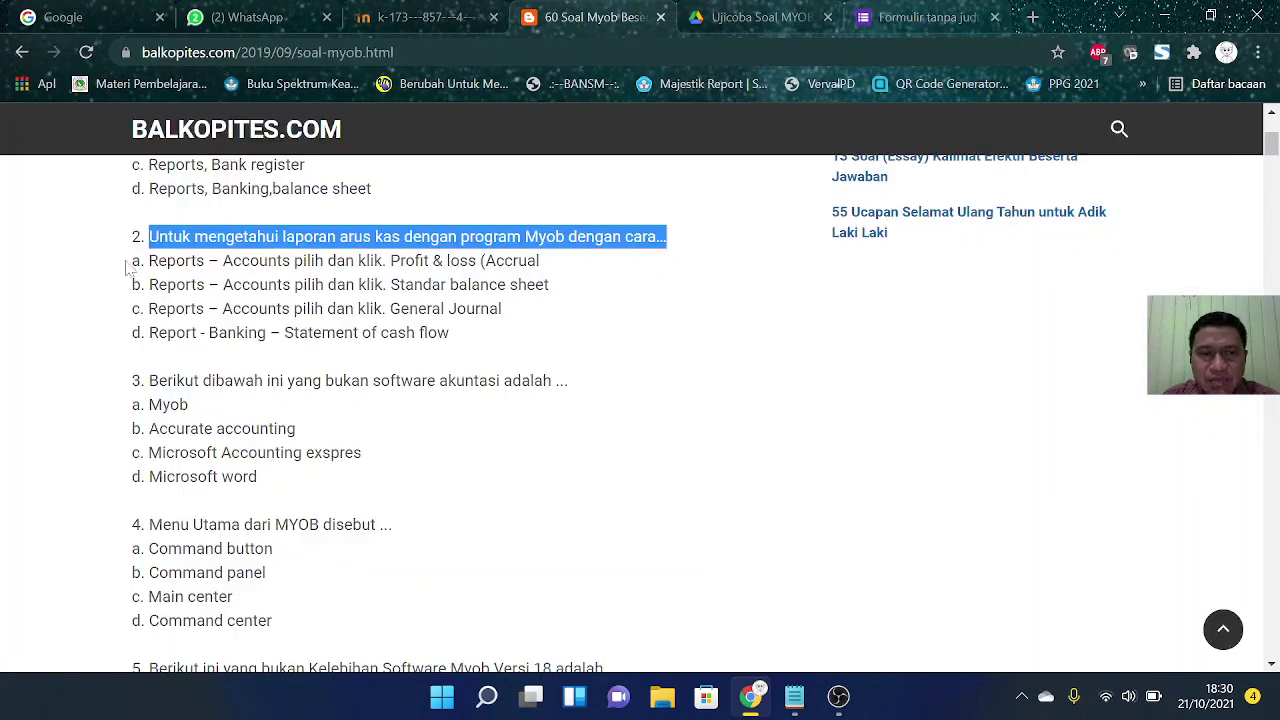
{"action": "left_click_drag", "start_coordinate": [131, 262], "coordinate": [468, 340]}
{"action": "key", "text": "ctrl+c"}
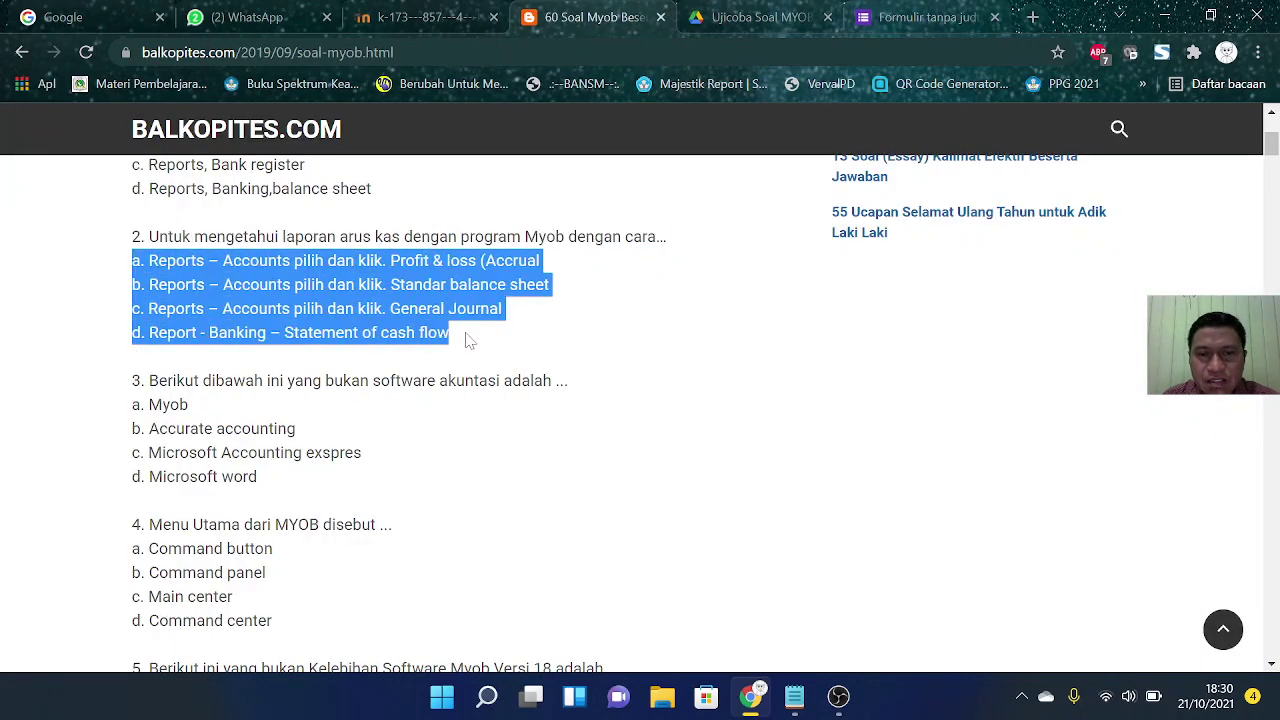
{"action": "left_click", "coordinate": [916, 24]}
{"action": "scroll", "coordinate": [490, 457], "scroll_direction": "down", "scroll_amount": 2}
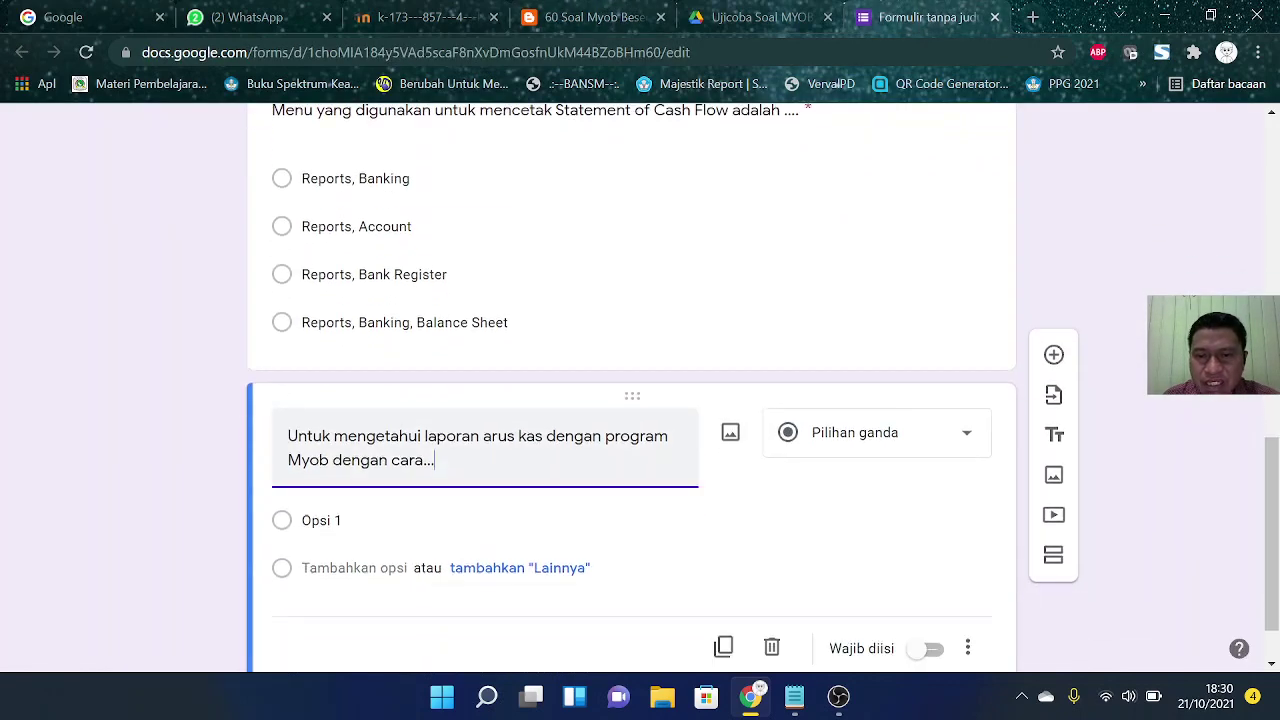
{"action": "left_click", "coordinate": [360, 447]}
Step: Paste the four Reports answer options and strip their a.–d. letter prefixes
{"action": "key", "text": "ctrl+v"}
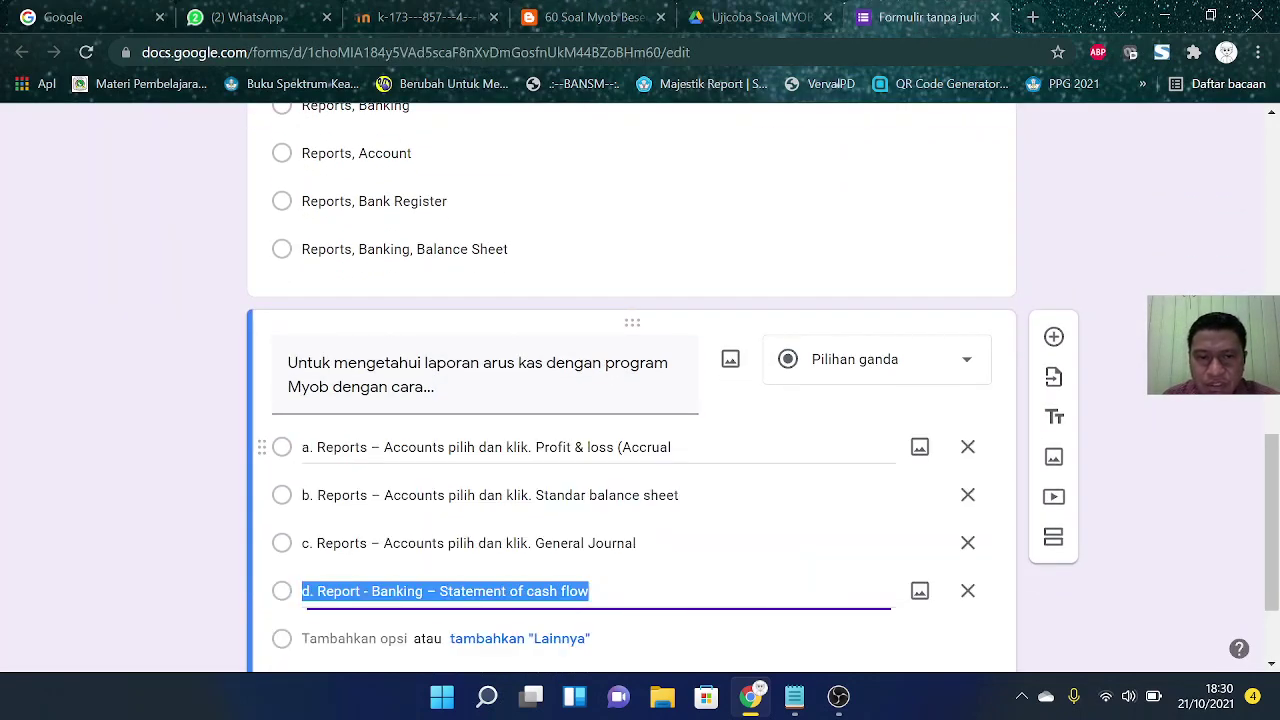
{"action": "left_click", "coordinate": [335, 305]}
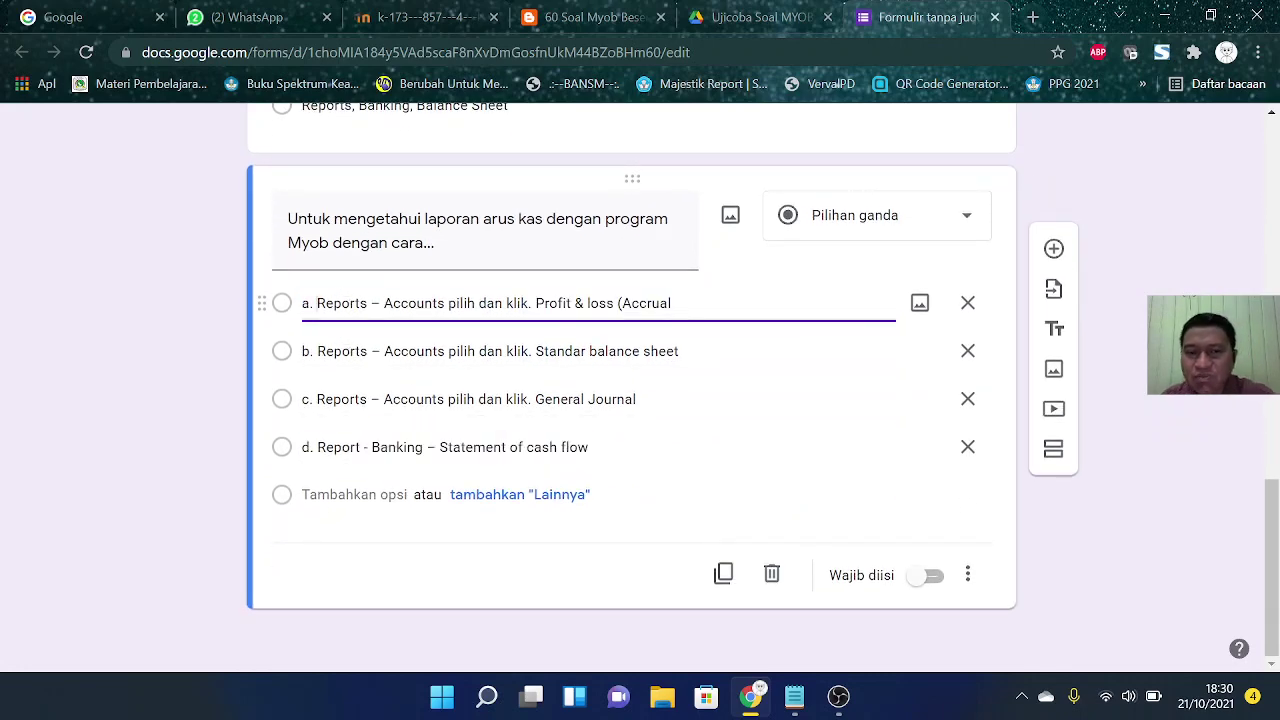
{"action": "key", "text": "BackSpace"}
{"action": "key", "text": "BackSpace"}
{"action": "key", "text": "BackSpace"}
{"action": "left_click", "coordinate": [317, 351]}
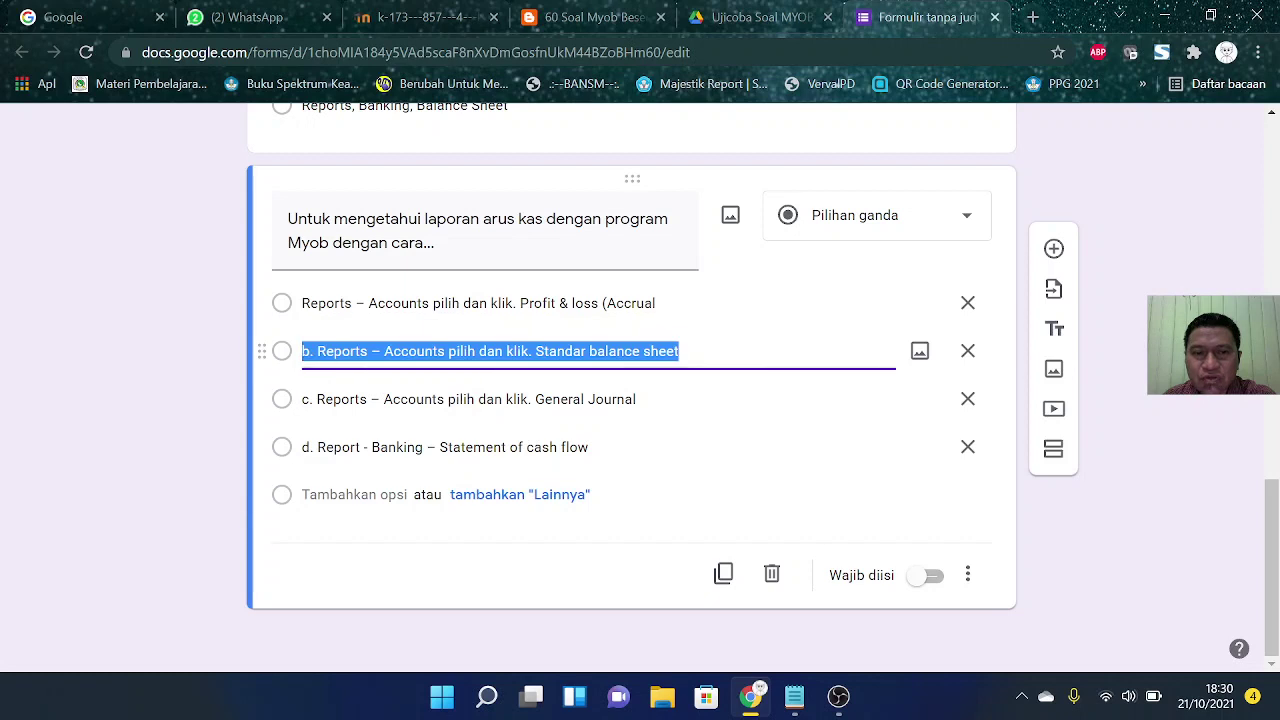
{"action": "left_click", "coordinate": [317, 351]}
{"action": "key", "text": "BackSpace"}
{"action": "key", "text": "BackSpace"}
{"action": "key", "text": "BackSpace"}
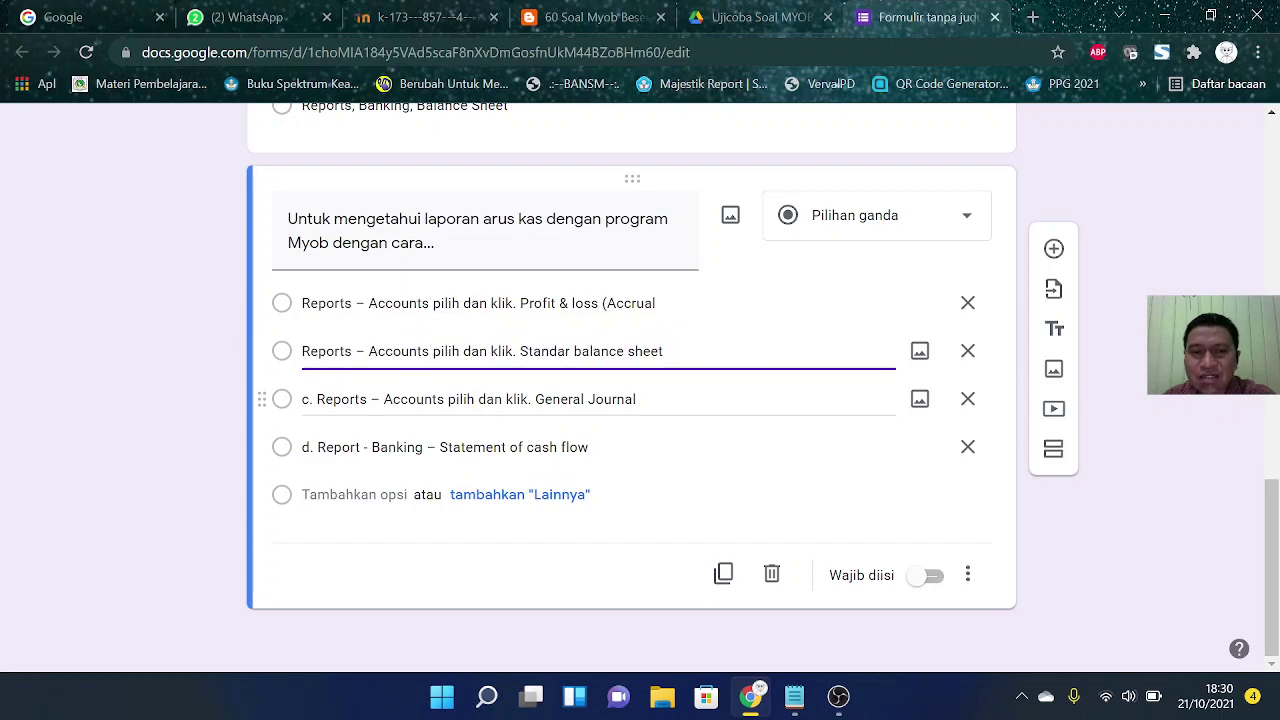
{"action": "left_click", "coordinate": [337, 399]}
{"action": "left_click", "coordinate": [337, 399]}
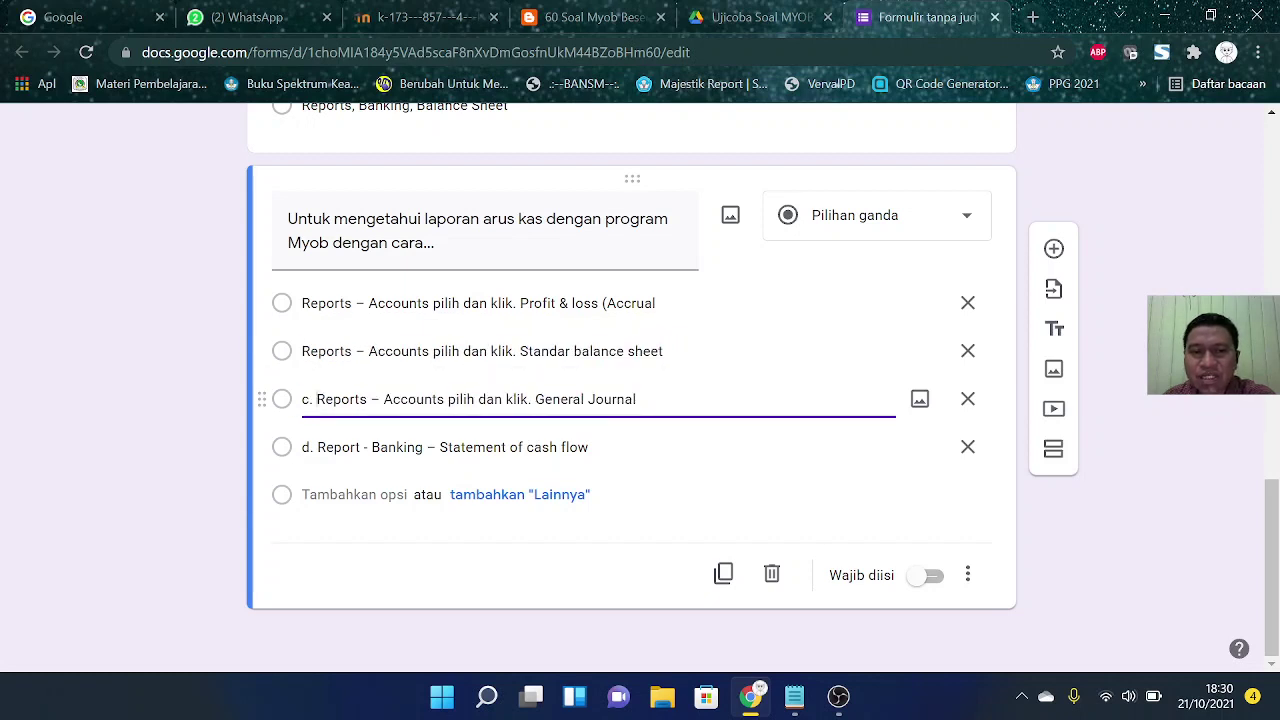
{"action": "key", "text": "BackSpace"}
{"action": "key", "text": "BackSpace"}
{"action": "key", "text": "BackSpace"}
{"action": "left_click", "coordinate": [332, 447]}
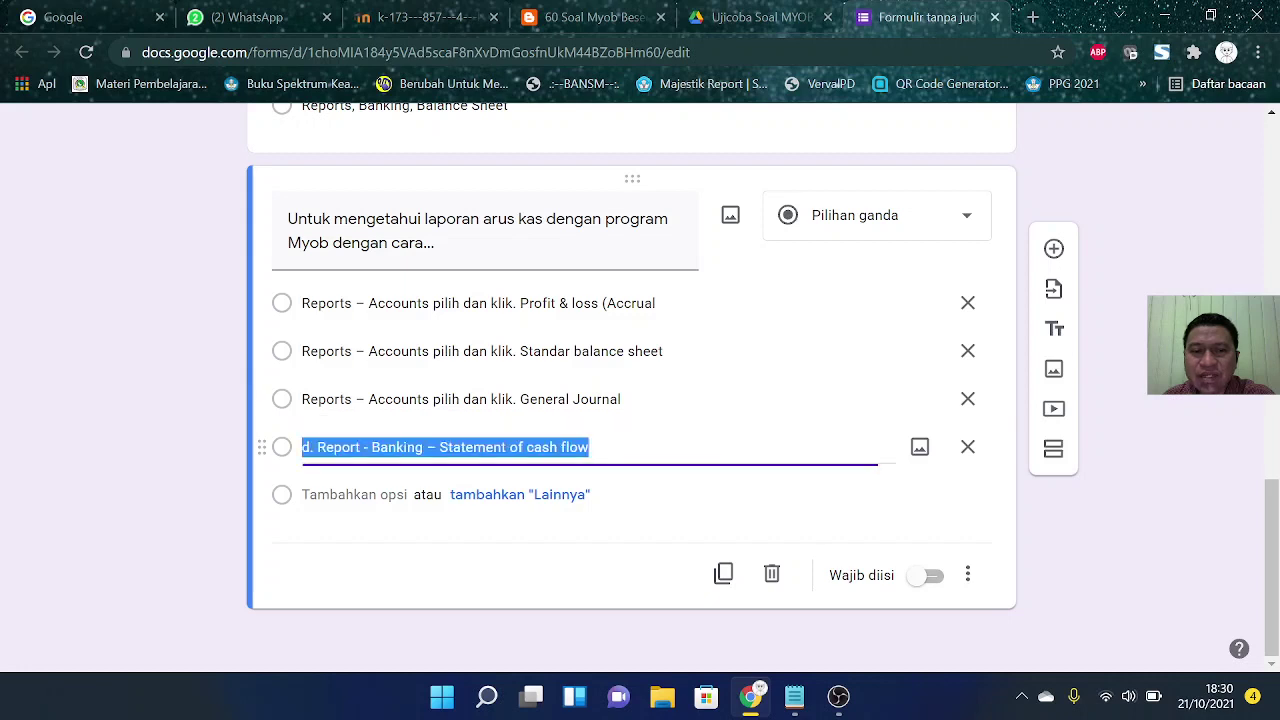
{"action": "left_click", "coordinate": [316, 447]}
{"action": "key", "text": "BackSpace"}
{"action": "key", "text": "BackSpace"}
{"action": "key", "text": "BackSpace"}
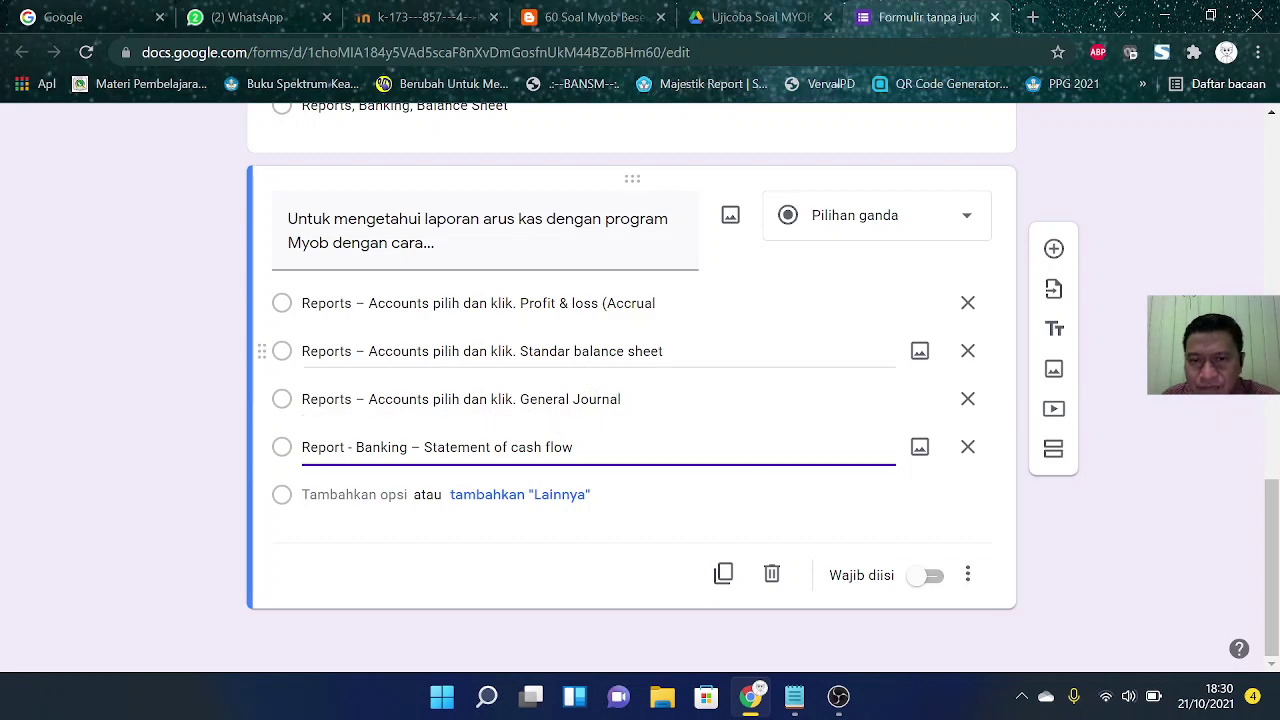
Step: Capitalise 'Balance Sheet', 'Loss' and 'Cash Flow' in the answer options
{"action": "left_click", "coordinate": [598, 352]}
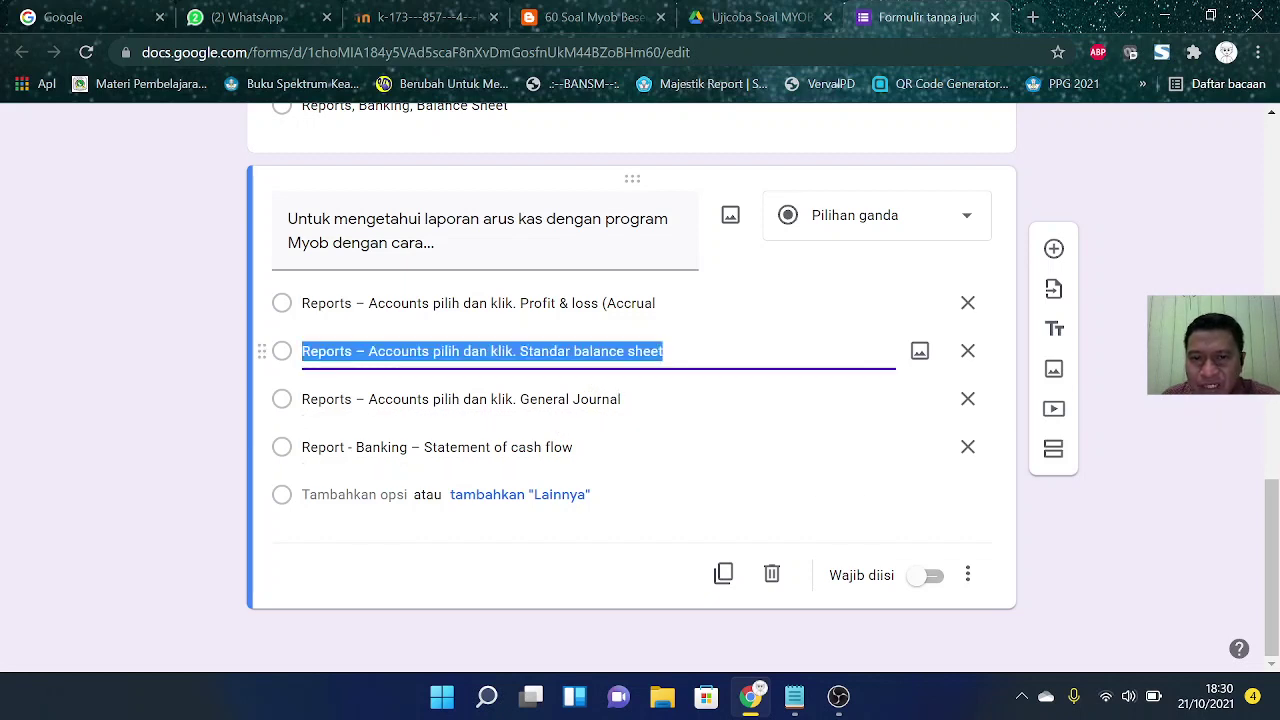
{"action": "left_click", "coordinate": [589, 351]}
{"action": "key", "text": "BackSpace"}
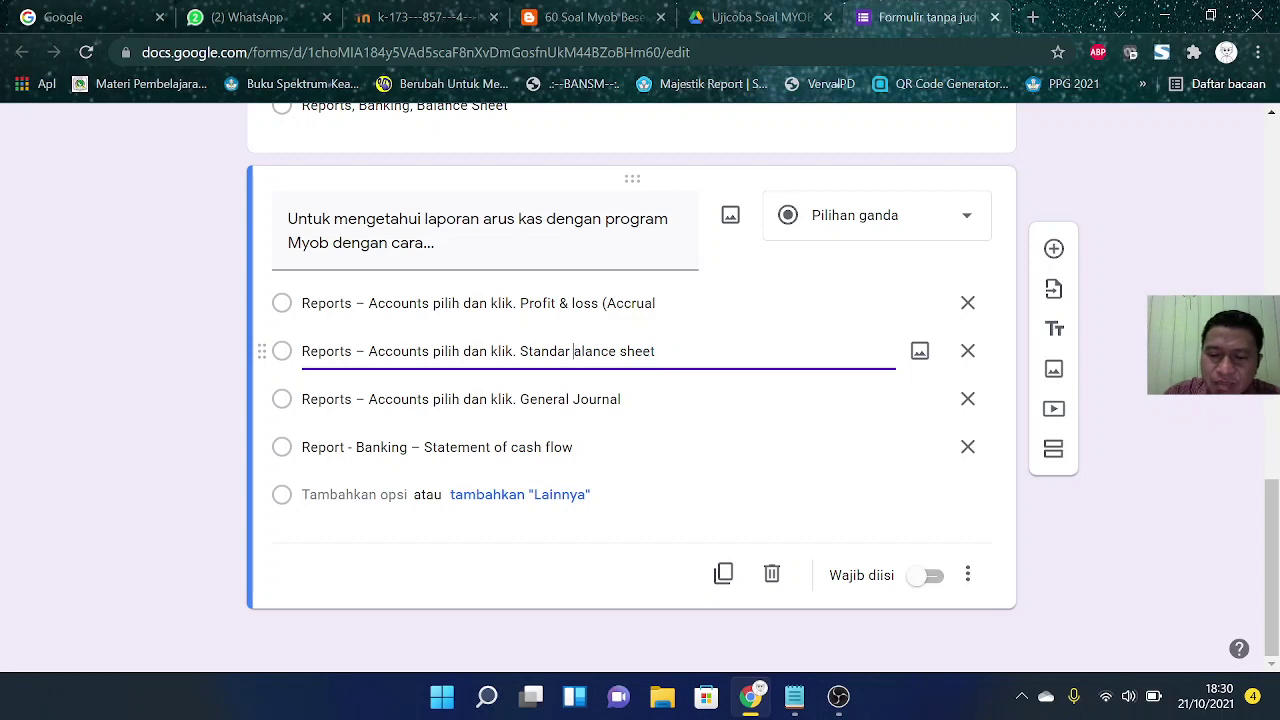
{"action": "type", "text": "B"}
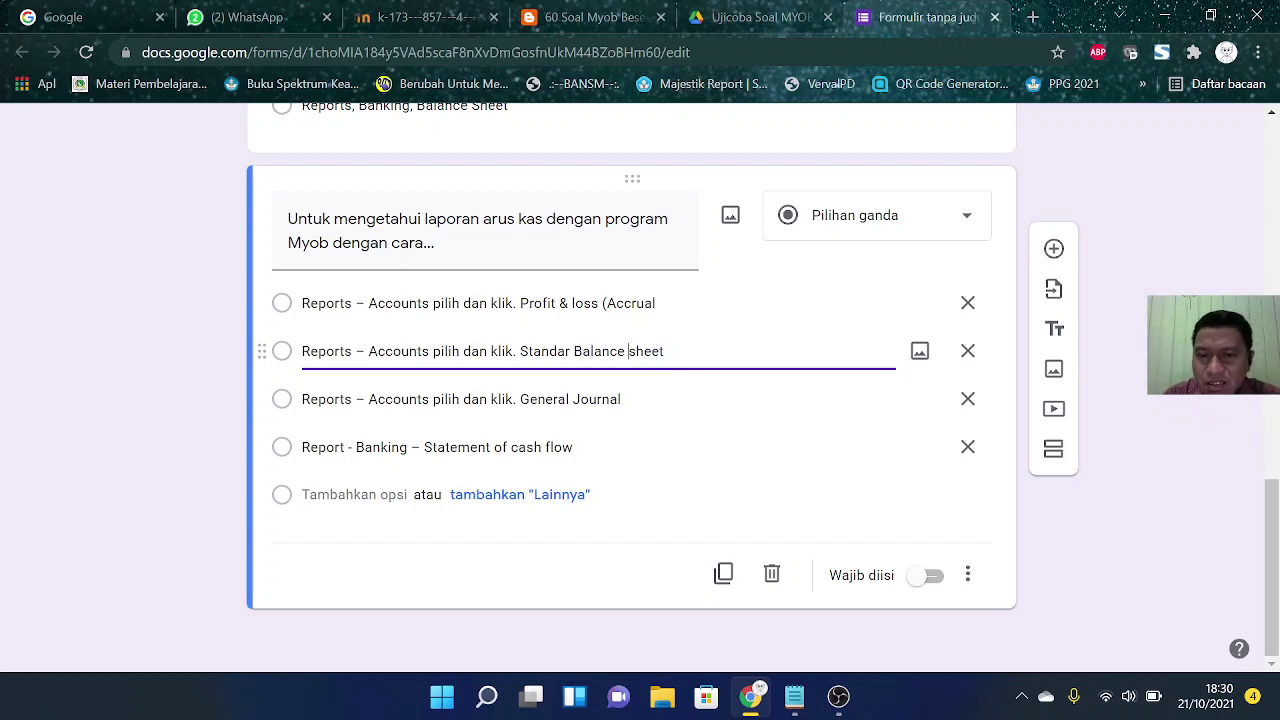
{"action": "key", "text": "Delete"}
{"action": "type", "text": "S"}
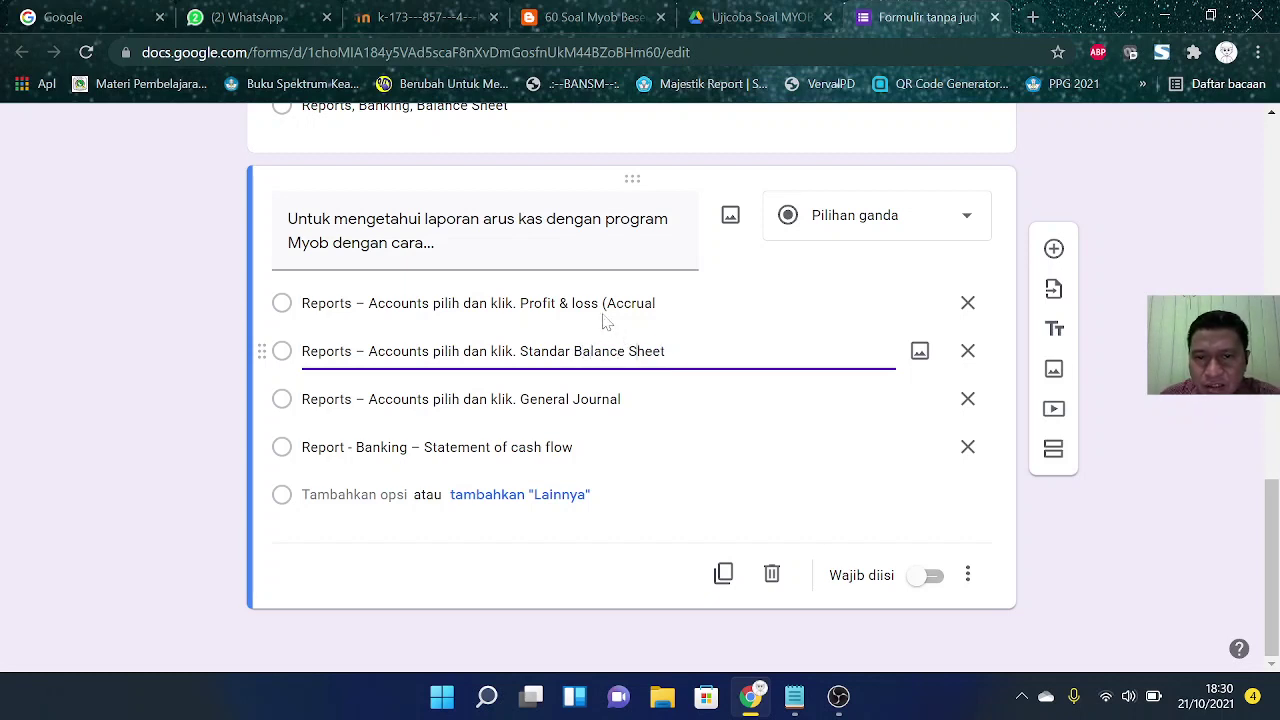
{"action": "left_click", "coordinate": [608, 320]}
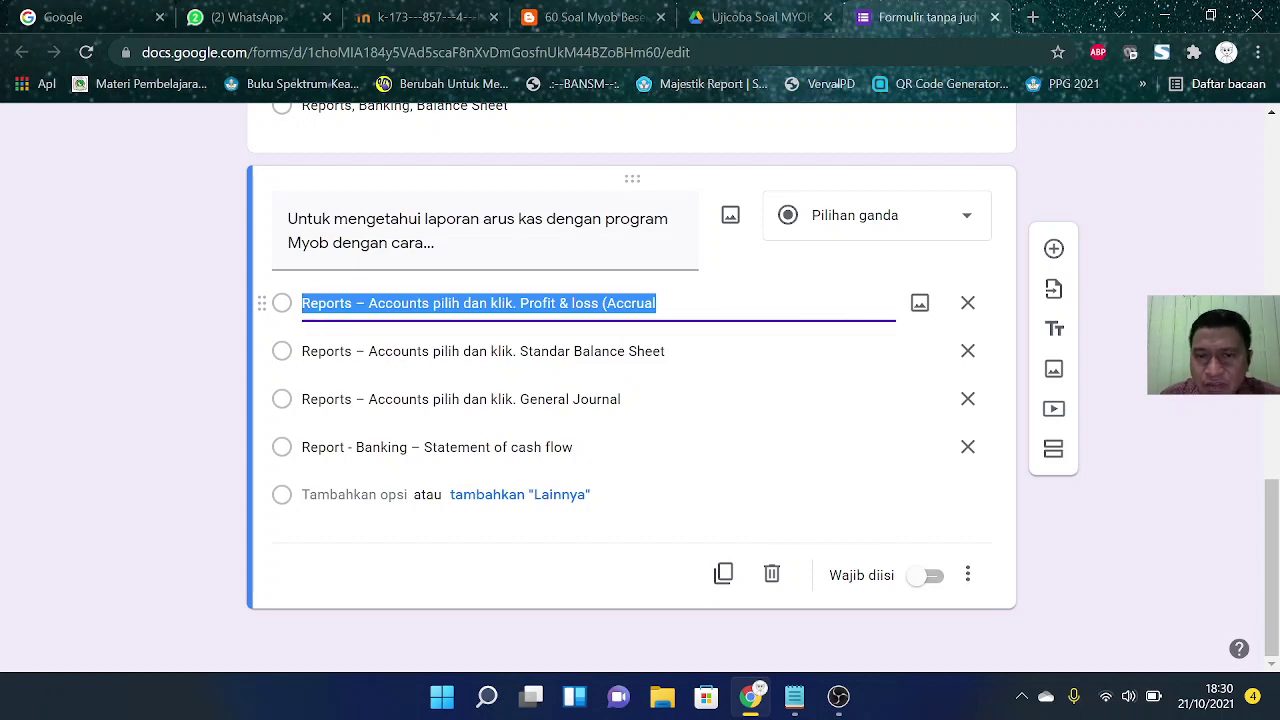
{"action": "left_click", "coordinate": [584, 304]}
{"action": "key", "text": "Left"}
{"action": "key", "text": "Left"}
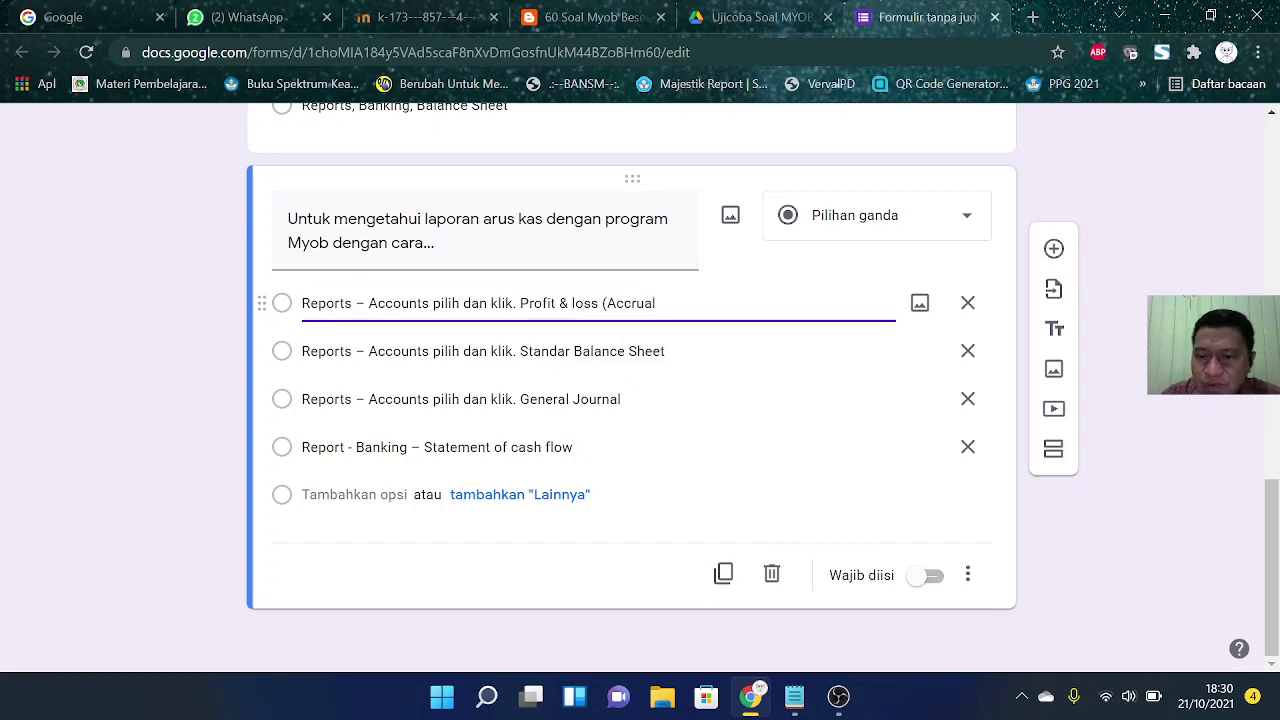
{"action": "key", "text": "Delete"}
{"action": "type", "text": "L"}
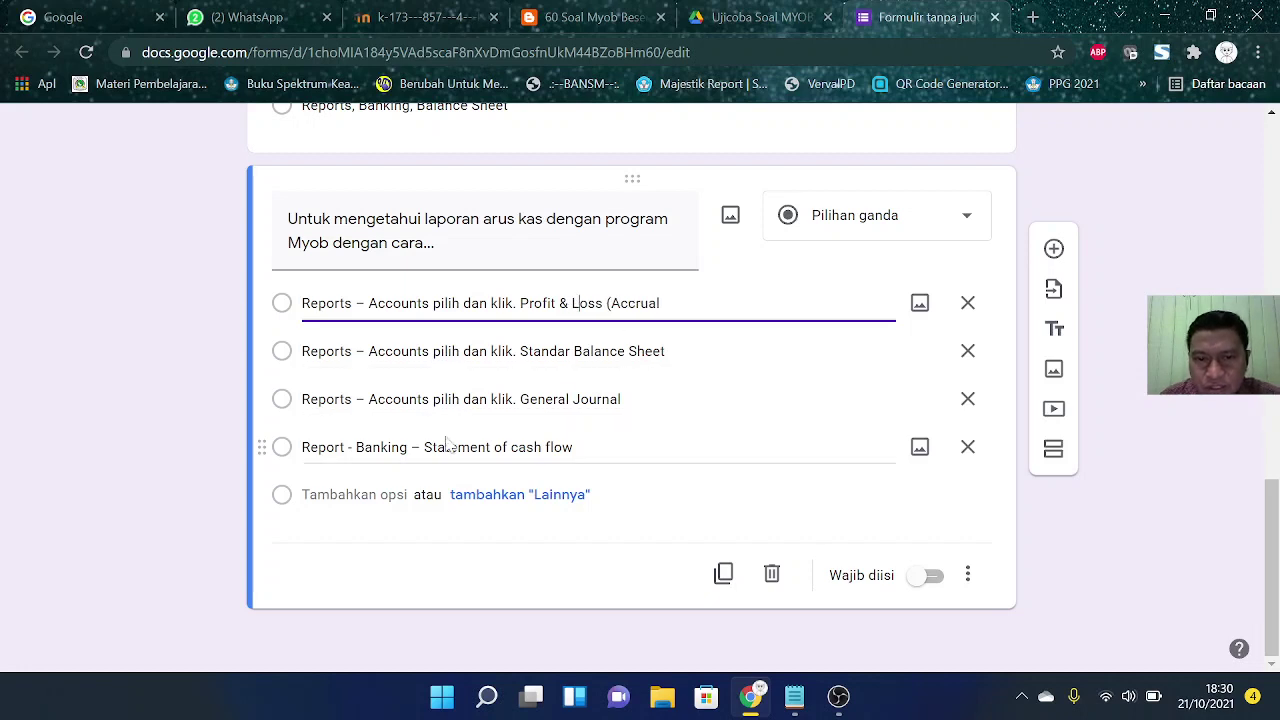
{"action": "left_click", "coordinate": [437, 447]}
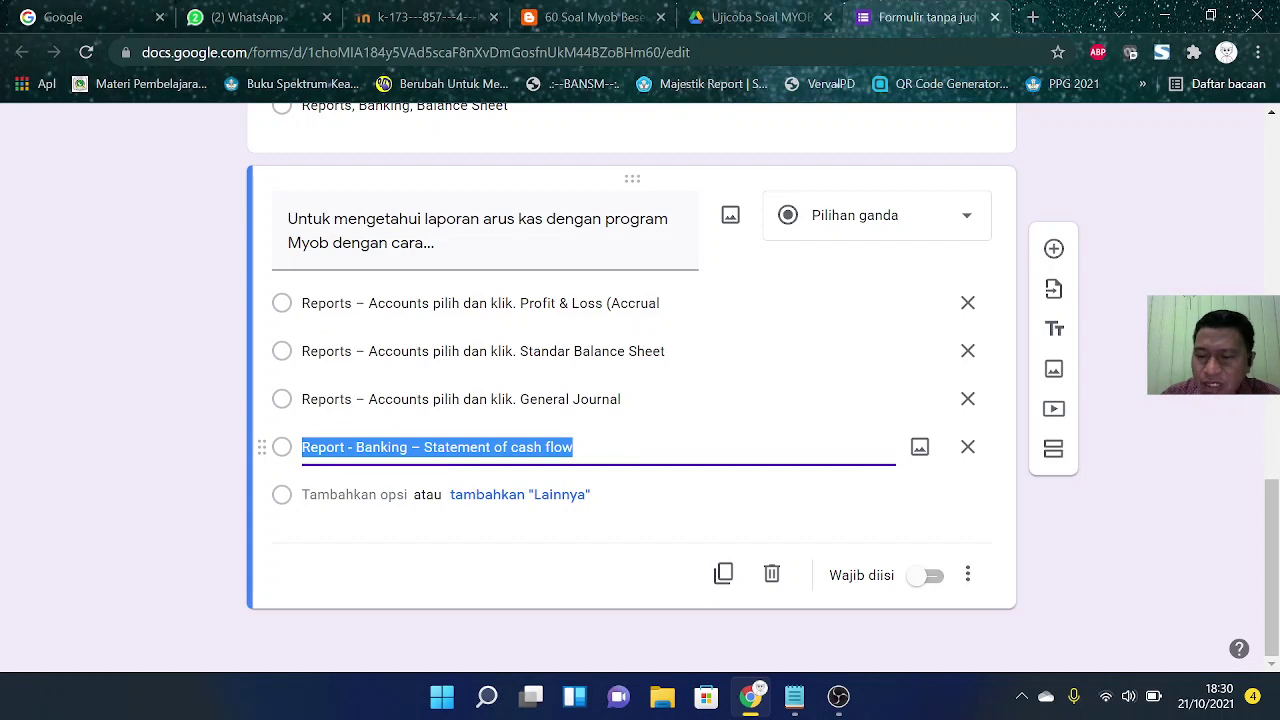
{"action": "left_click", "coordinate": [512, 447]}
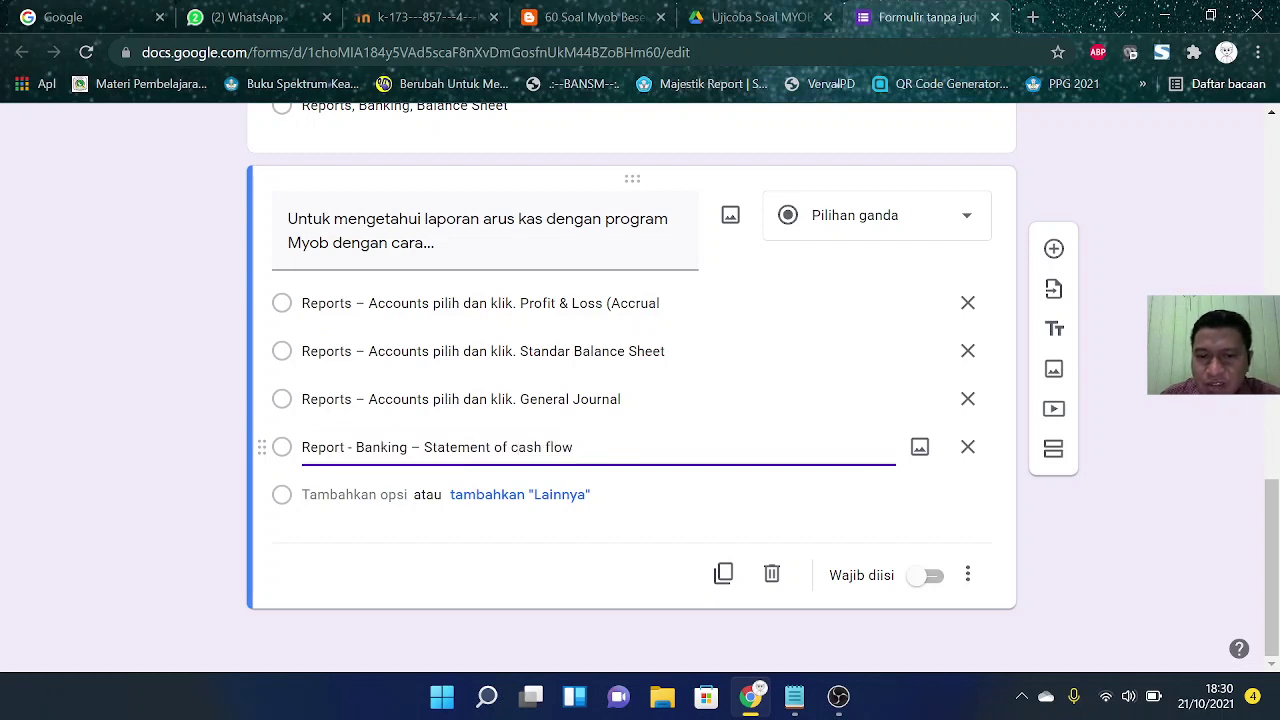
{"action": "key", "text": "BackSpace"}
{"action": "type", "text": "C"}
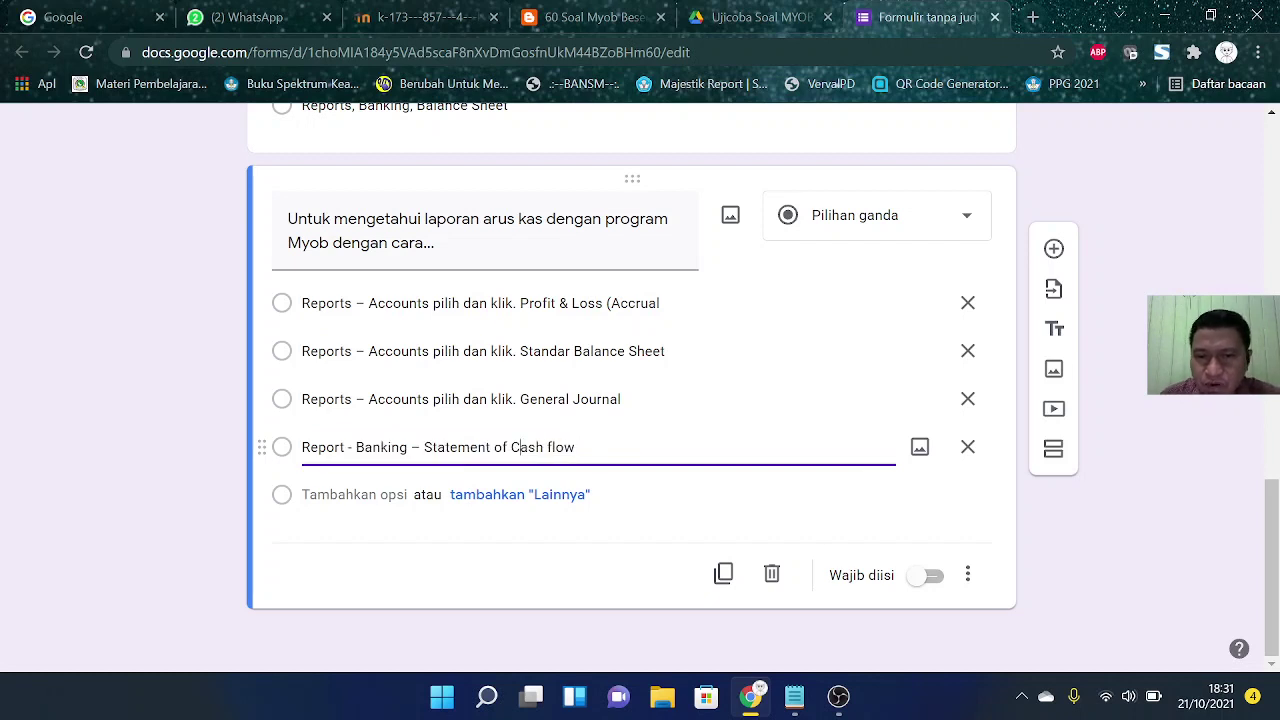
{"action": "key", "text": "BackSpace"}
{"action": "type", "text": "F"}
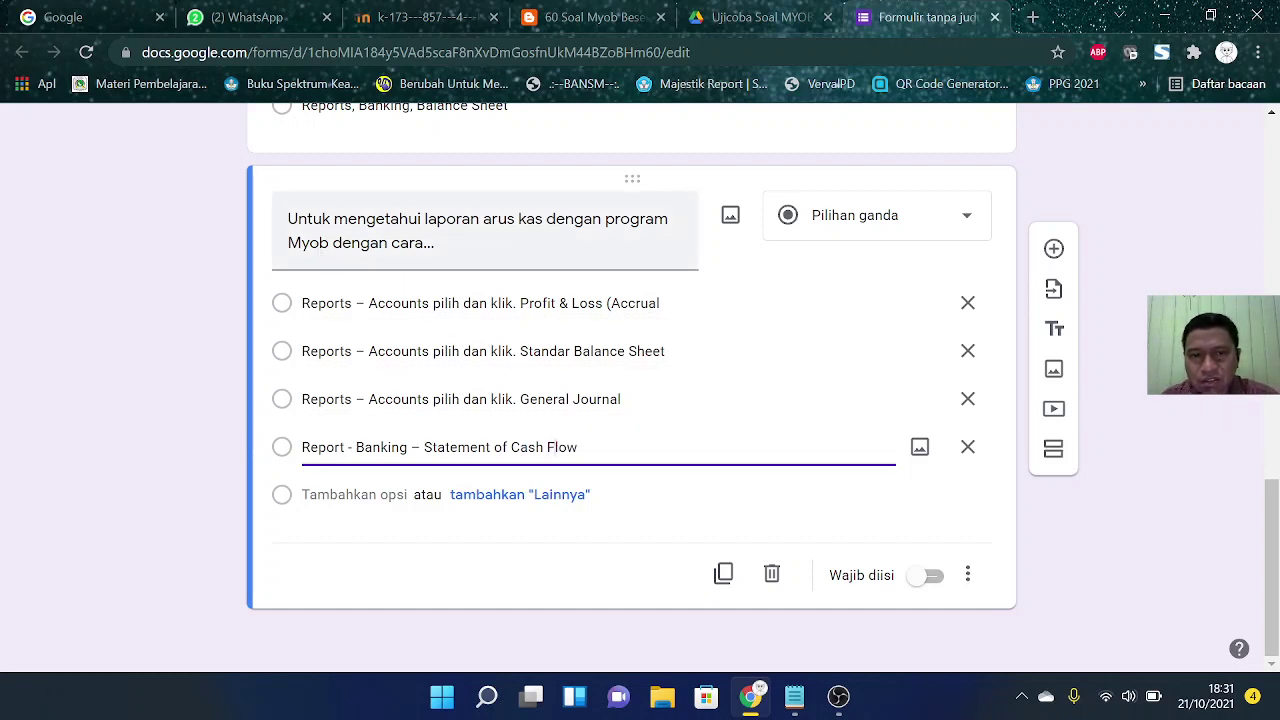
Step: Correct 'Myob' to 'MYOB' in the question text and make the question required
{"action": "left_click", "coordinate": [320, 243]}
{"action": "left_click", "coordinate": [320, 243]}
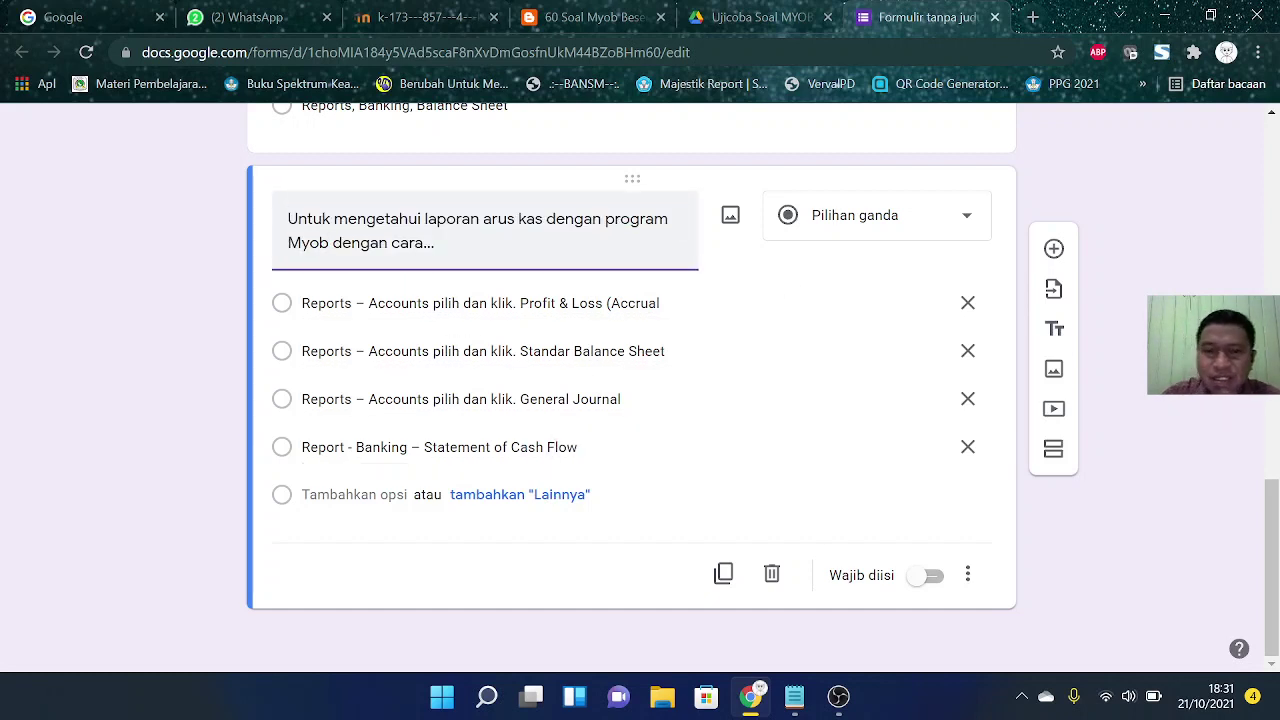
{"action": "key", "text": "BackSpace"}
{"action": "key", "text": "BackSpace"}
{"action": "key", "text": "BackSpace"}
{"action": "type", "text": "YOB"}
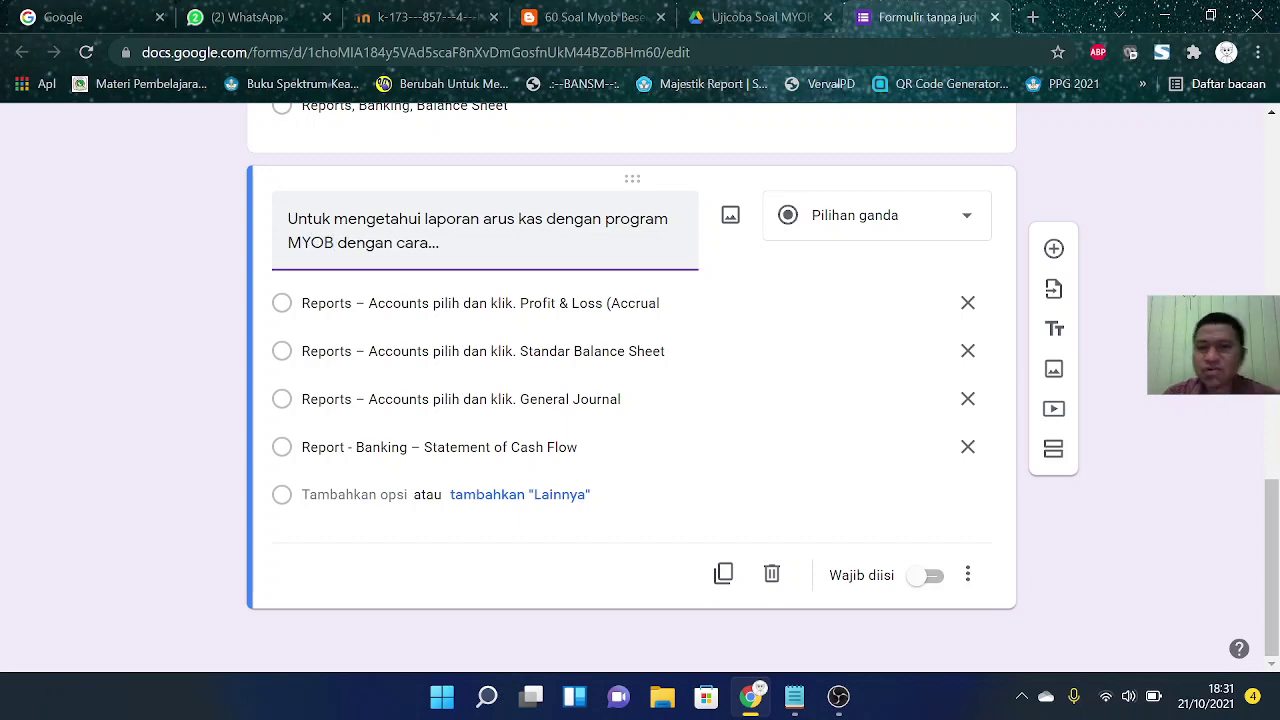
{"action": "left_click", "coordinate": [930, 576]}
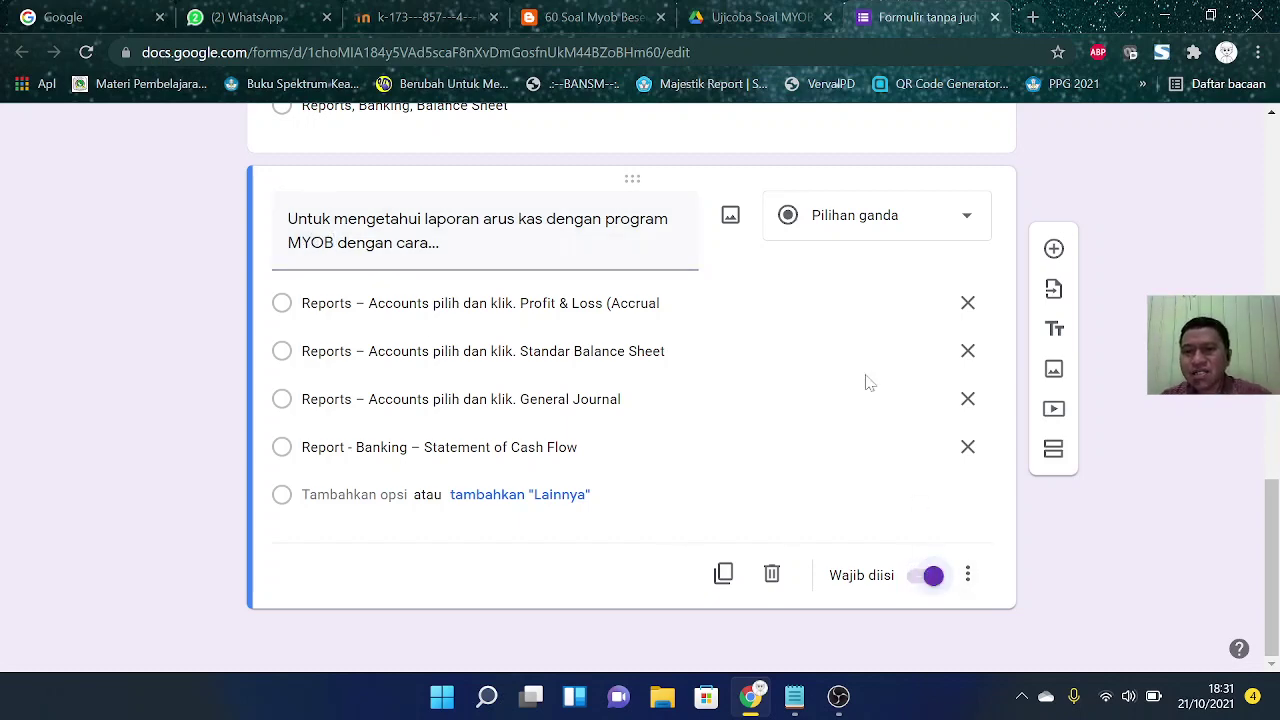
Step: Add a new question and paste question 3's text from the source page
{"action": "left_click", "coordinate": [588, 20]}
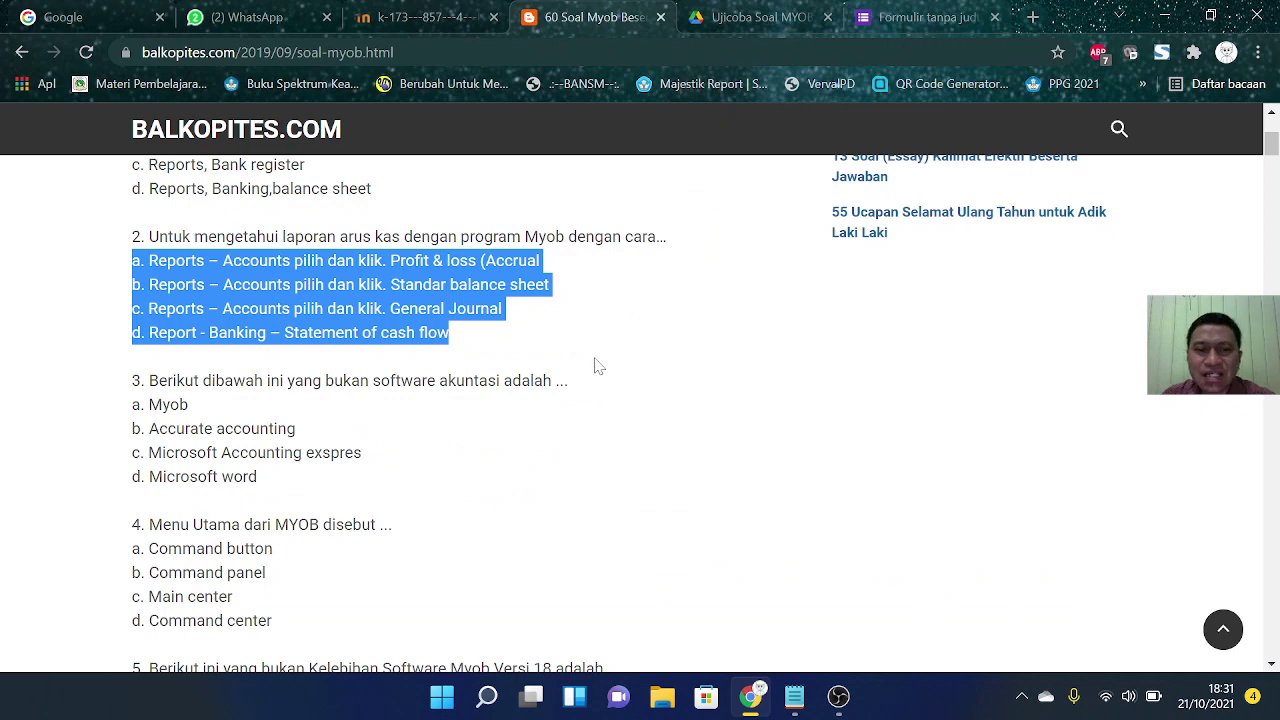
{"action": "scroll", "coordinate": [594, 366], "scroll_direction": "down", "scroll_amount": 2}
{"action": "scroll", "coordinate": [594, 366], "scroll_direction": "up", "scroll_amount": 1}
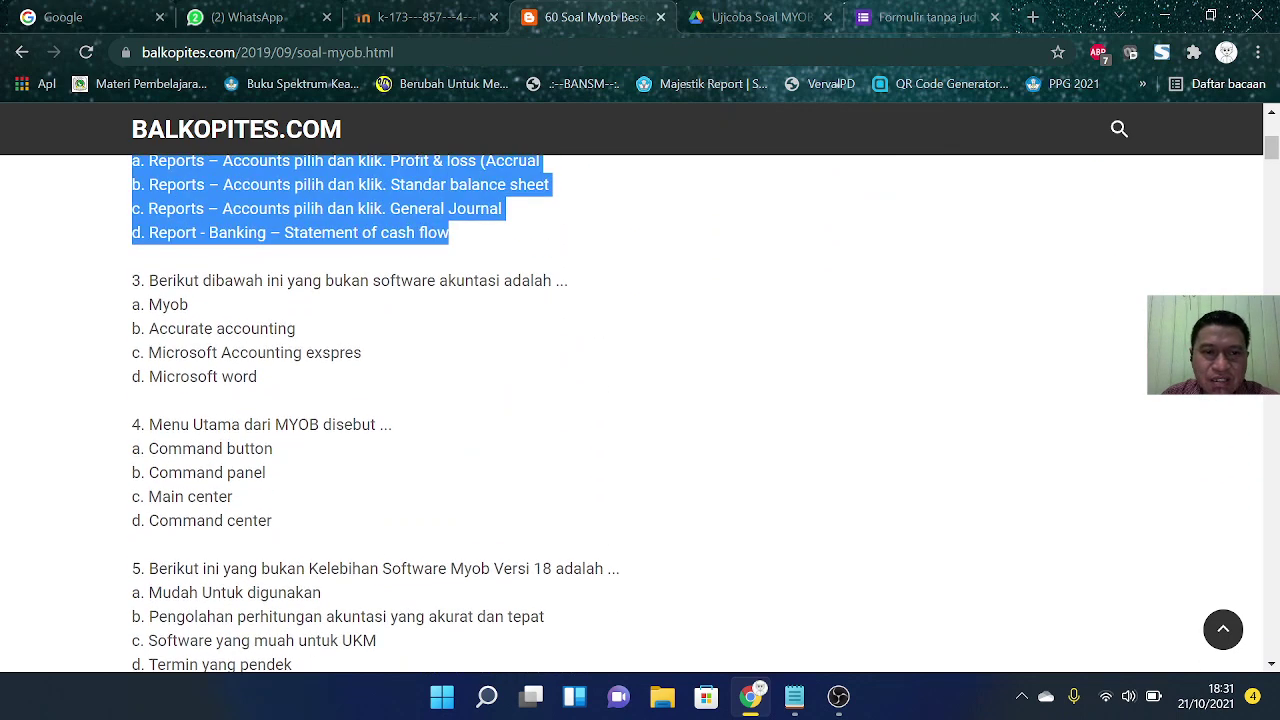
{"action": "left_click_drag", "start_coordinate": [148, 280], "coordinate": [594, 288]}
{"action": "key", "text": "ctrl+c"}
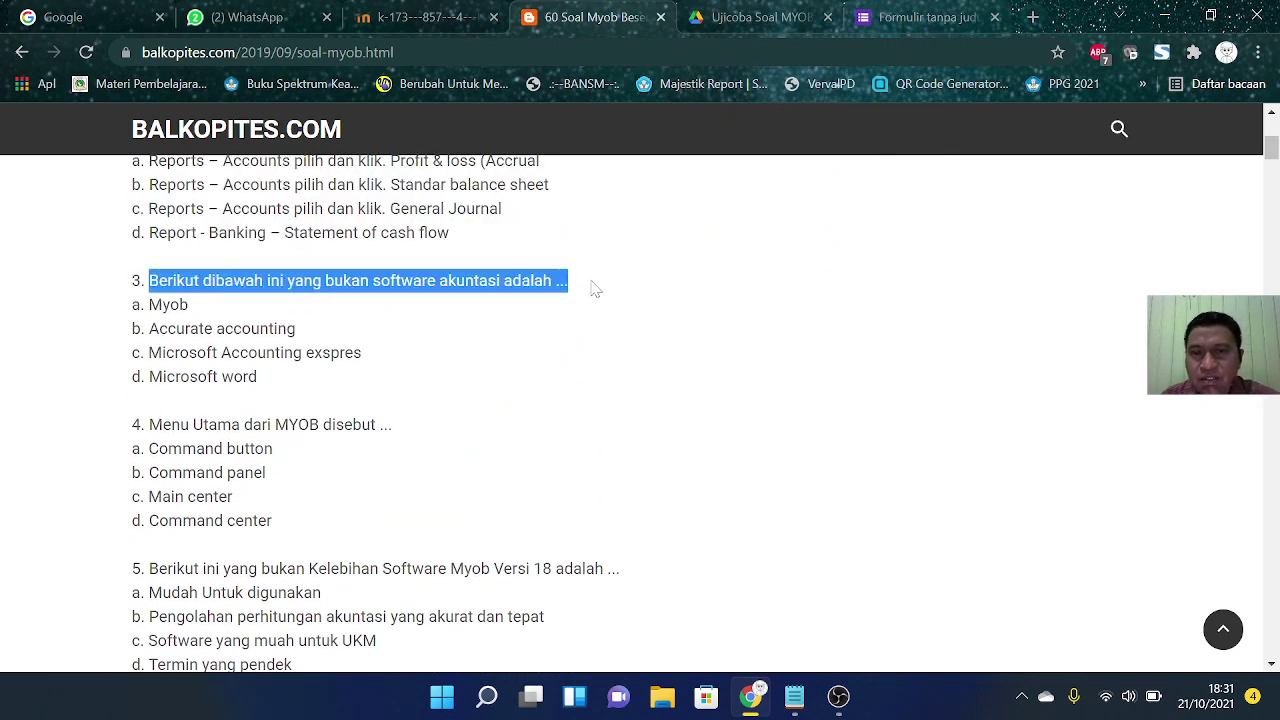
{"action": "left_click", "coordinate": [905, 18]}
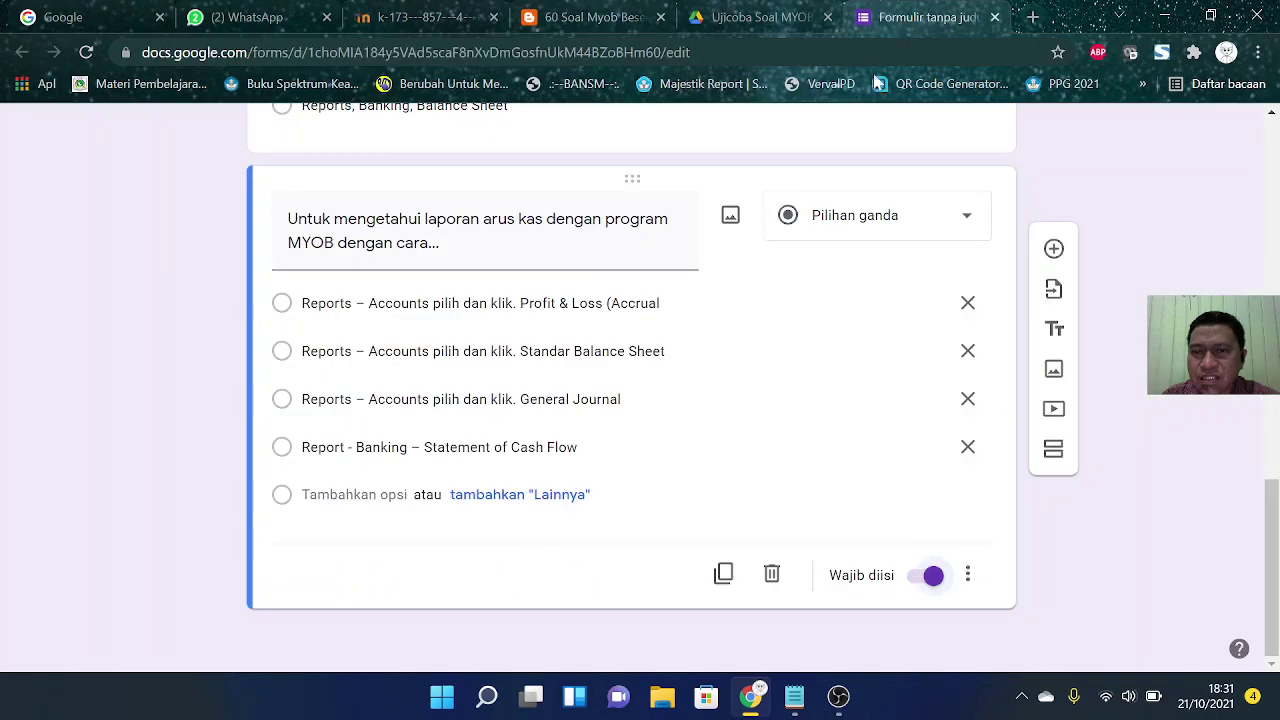
{"action": "left_click", "coordinate": [1068, 260]}
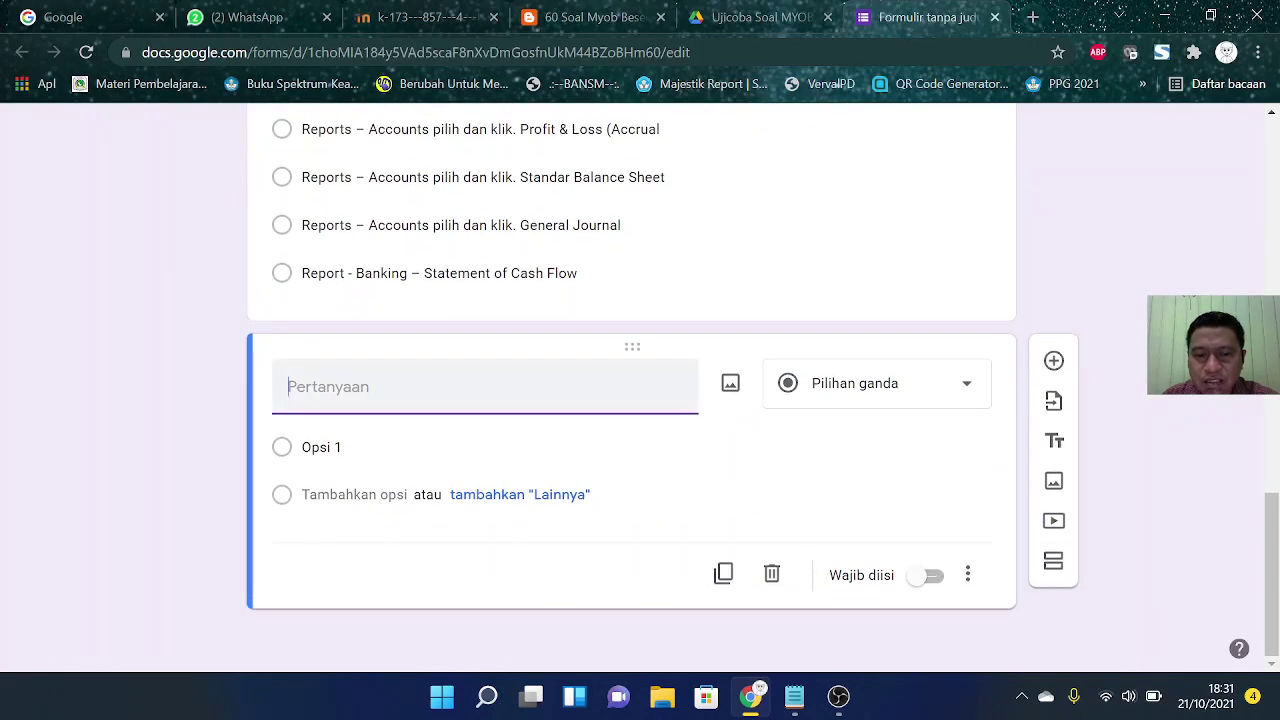
{"action": "key", "text": "ctrl+v"}
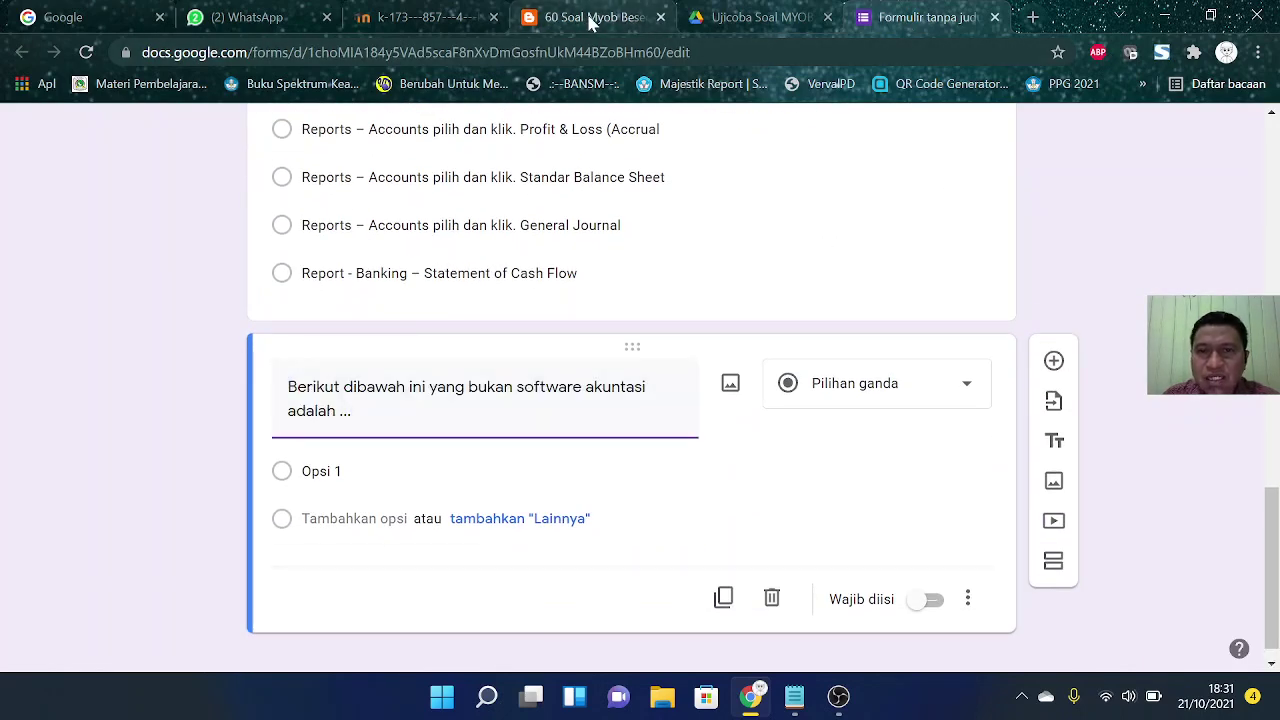
Step: Paste question 3's four answer choices as the options
{"action": "left_click", "coordinate": [590, 18]}
{"action": "left_click_drag", "start_coordinate": [132, 298], "coordinate": [288, 384]}
{"action": "key", "text": "ctrl+c"}
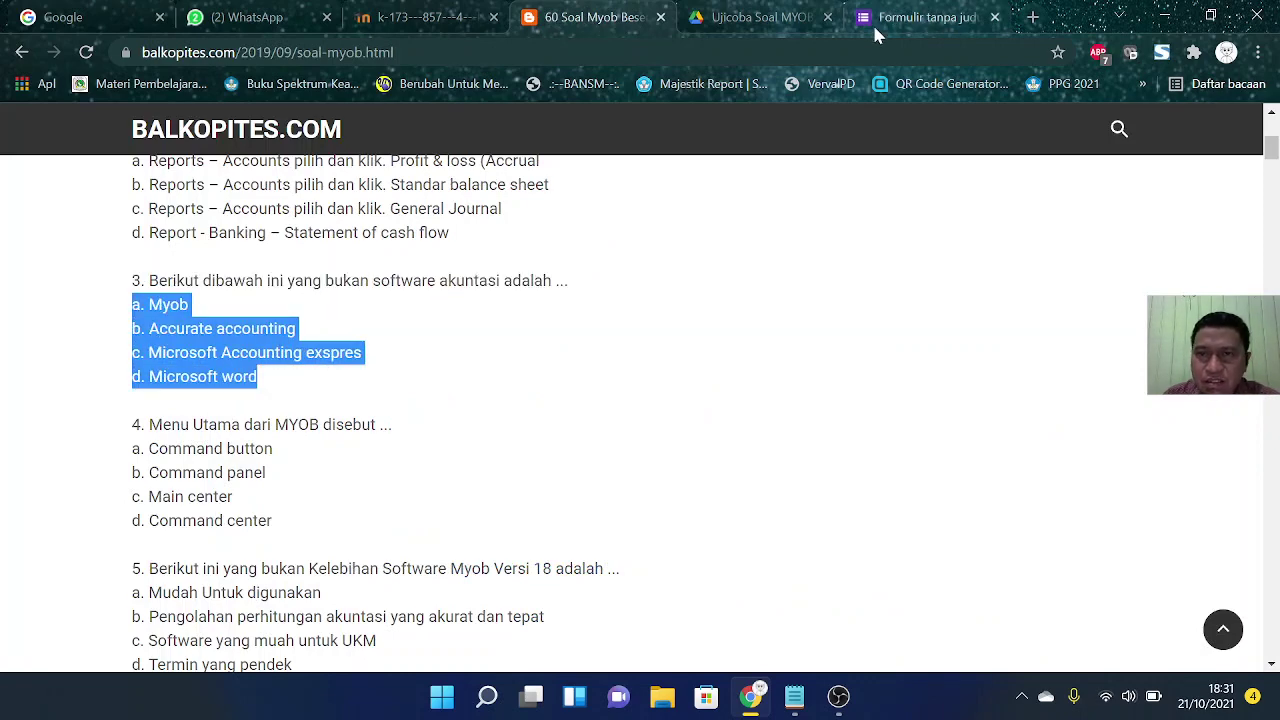
{"action": "left_click", "coordinate": [878, 24]}
{"action": "left_click", "coordinate": [378, 474]}
{"action": "key", "text": "ctrl+v"}
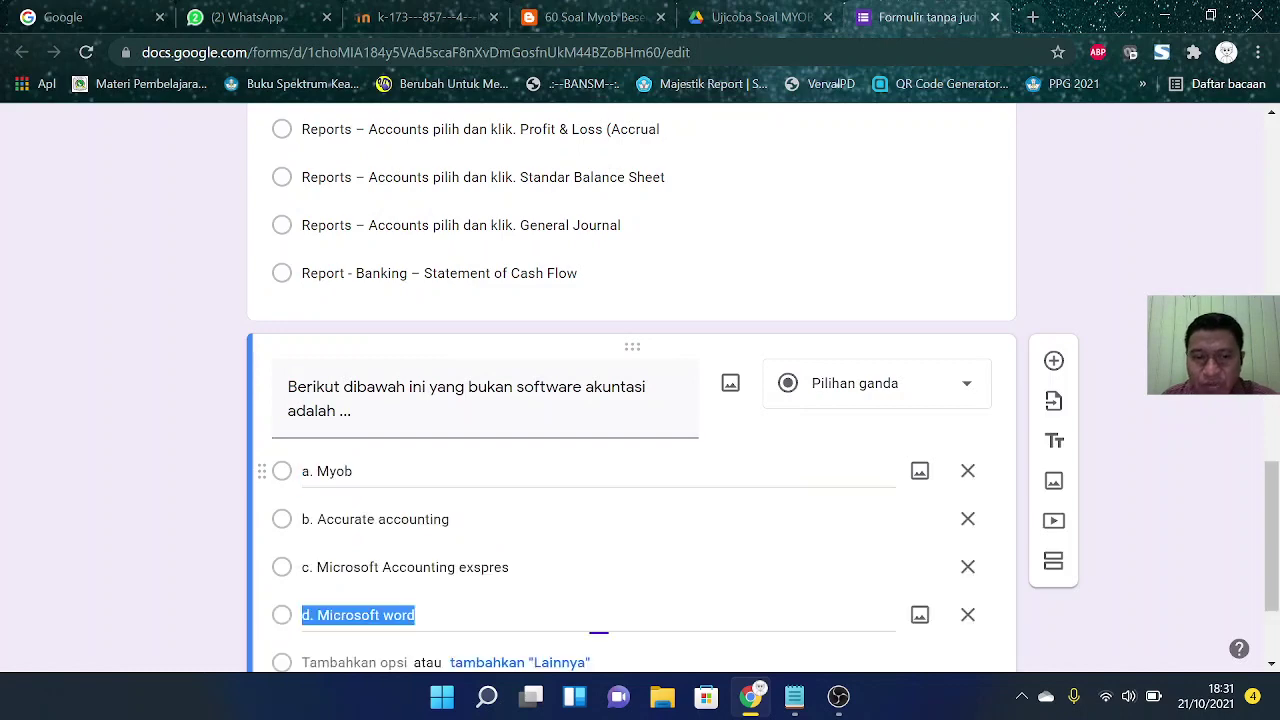
Step: Remove the a.–c. prefixes and capitalise the option to 'Accurate Accounting'
{"action": "left_click", "coordinate": [327, 371]}
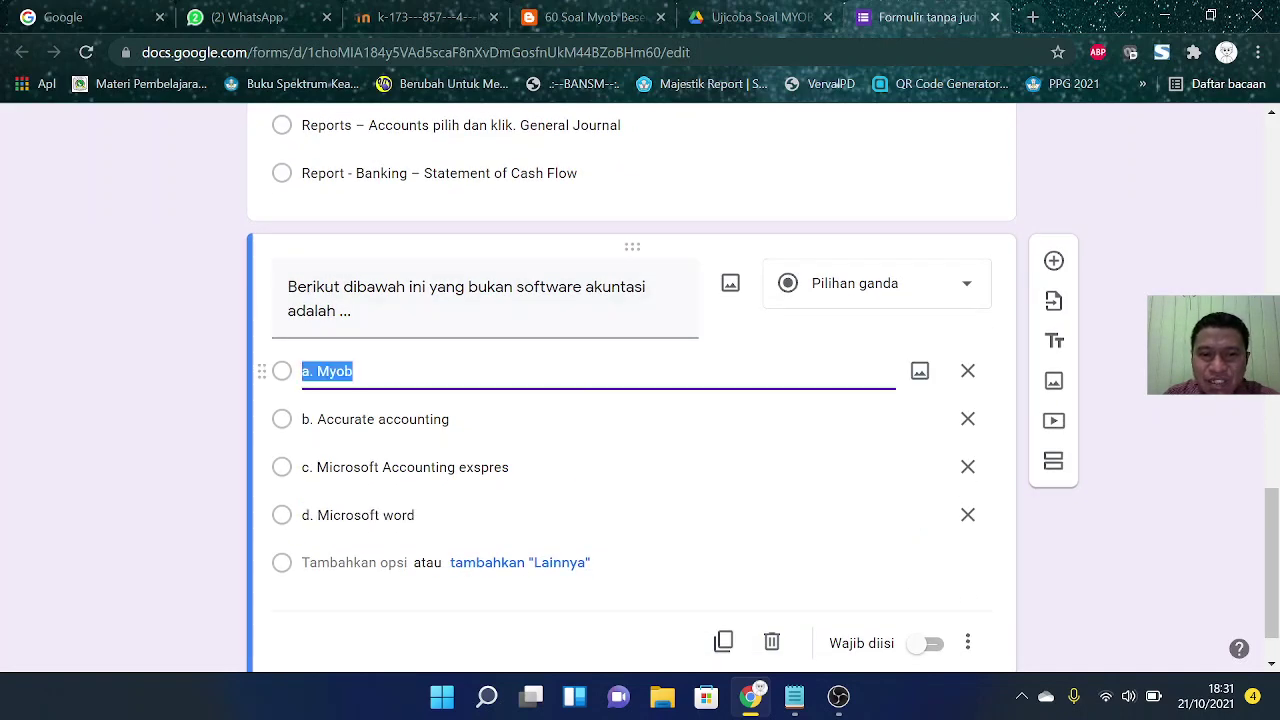
{"action": "key", "text": "BackSpace"}
{"action": "key", "text": "BackSpace"}
{"action": "key", "text": "BackSpace"}
{"action": "left_click", "coordinate": [316, 419]}
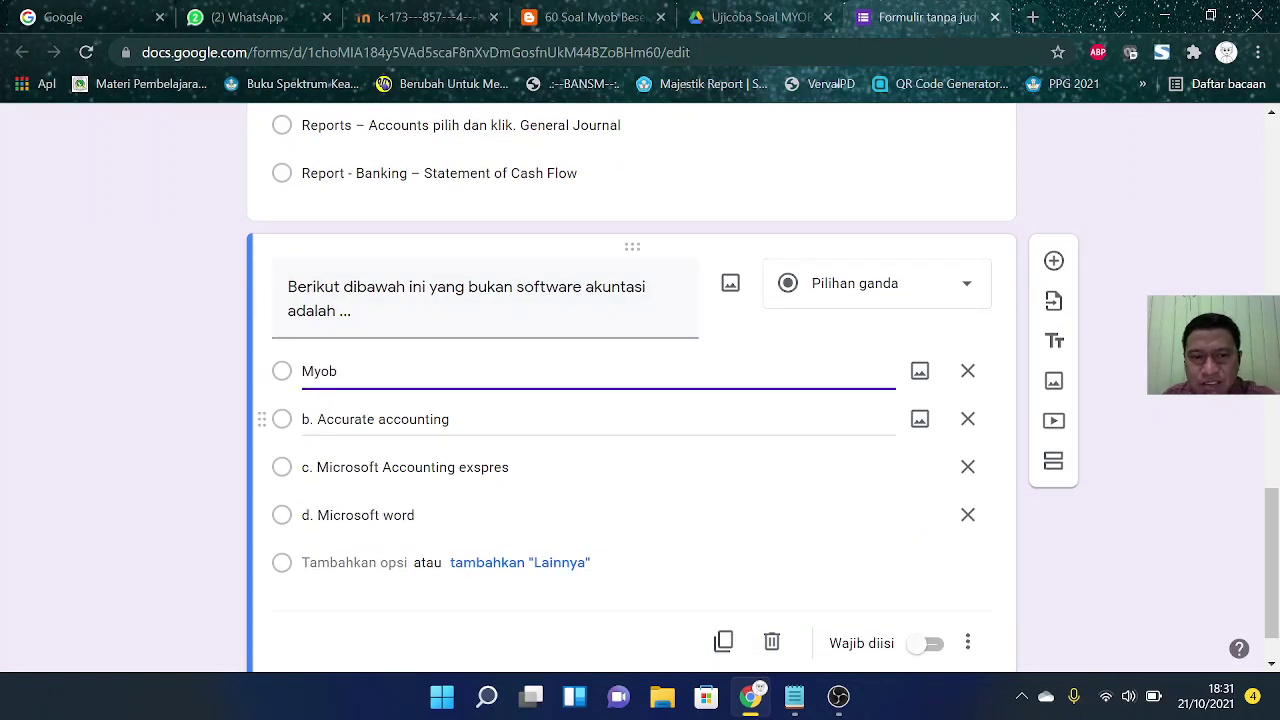
{"action": "left_click", "coordinate": [317, 419]}
{"action": "key", "text": "BackSpace"}
{"action": "key", "text": "BackSpace"}
{"action": "key", "text": "BackSpace"}
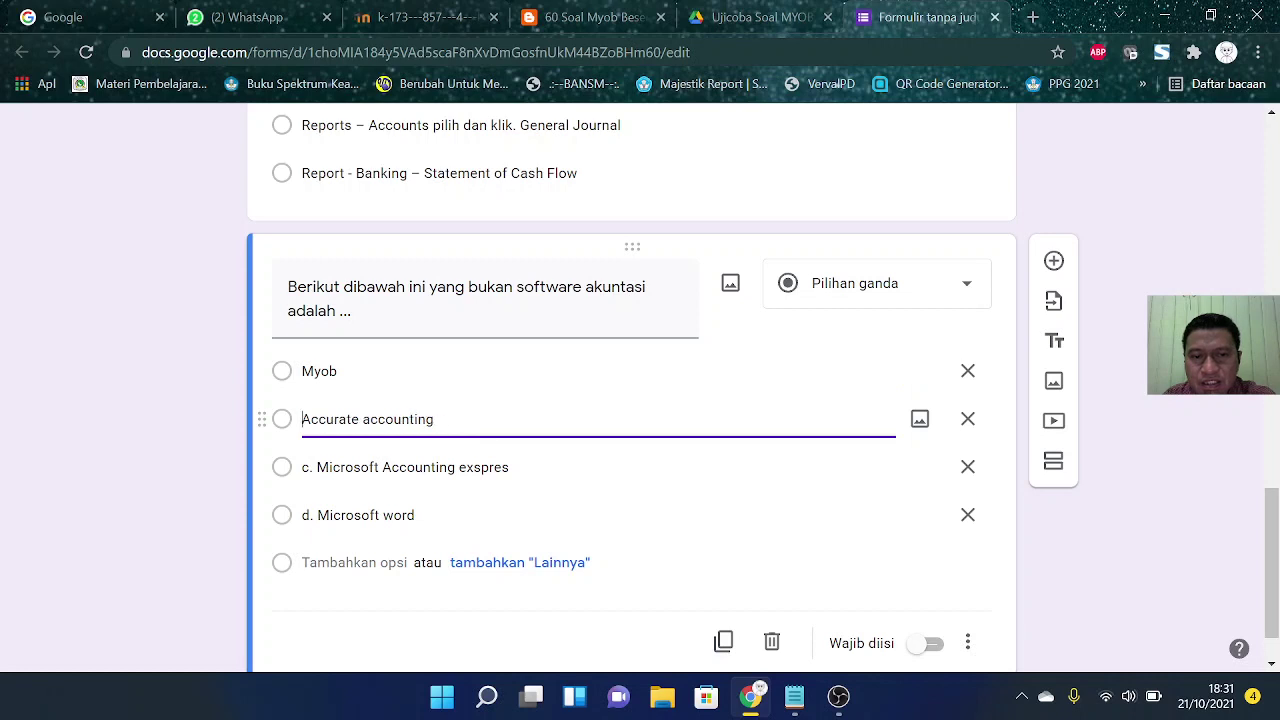
{"action": "left_click_drag", "start_coordinate": [371, 419], "coordinate": [363, 419]}
{"action": "type", "text": "A"}
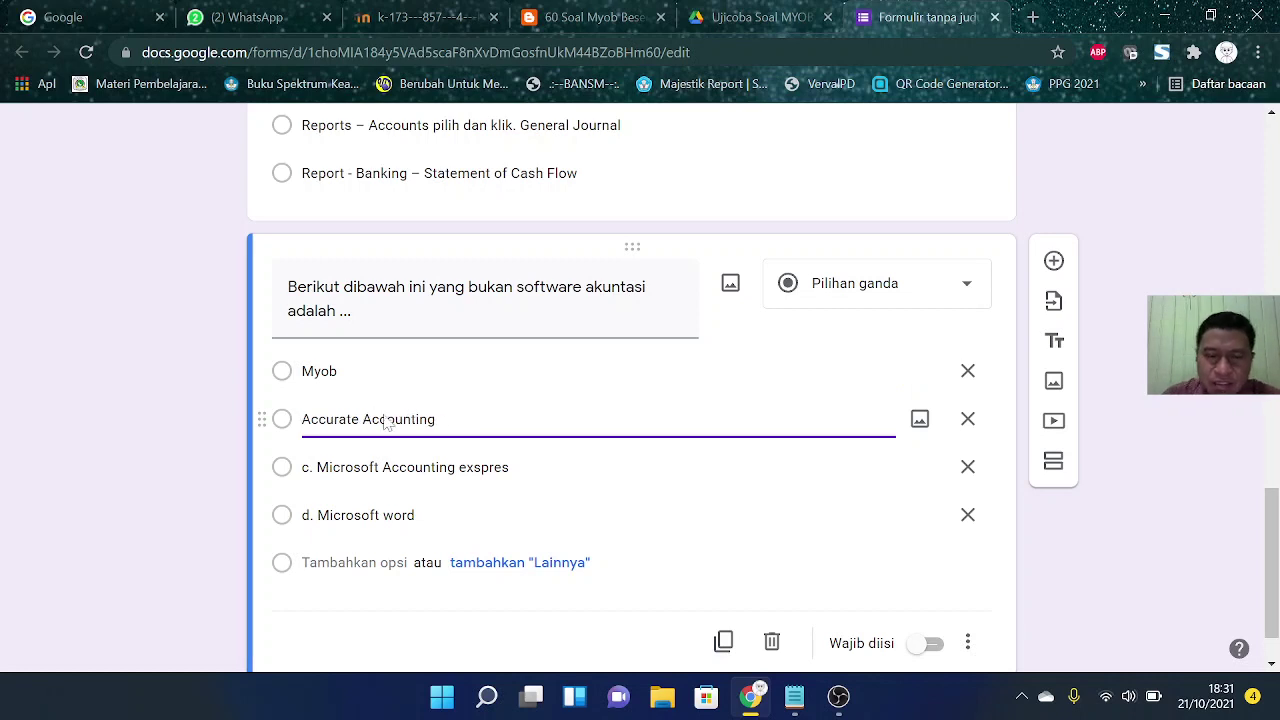
{"action": "left_click", "coordinate": [317, 467]}
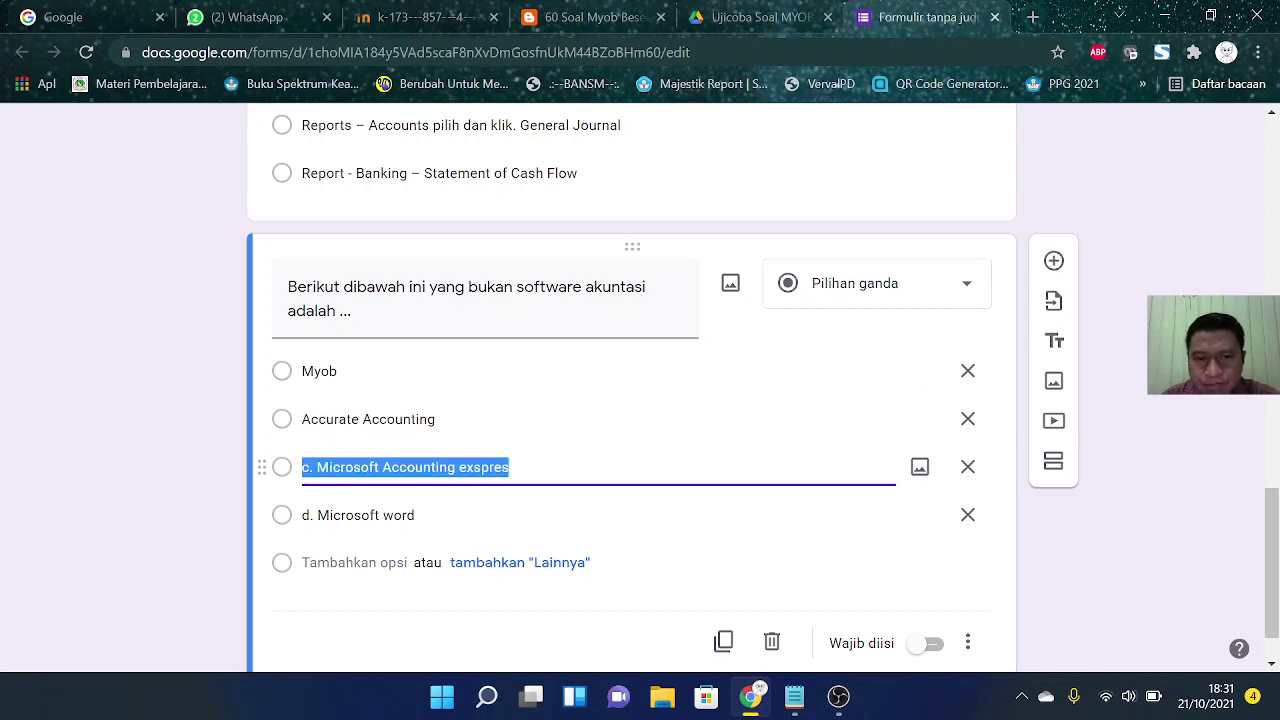
{"action": "left_click", "coordinate": [317, 467]}
{"action": "key", "text": "BackSpace"}
{"action": "key", "text": "BackSpace"}
{"action": "key", "text": "BackSpace"}
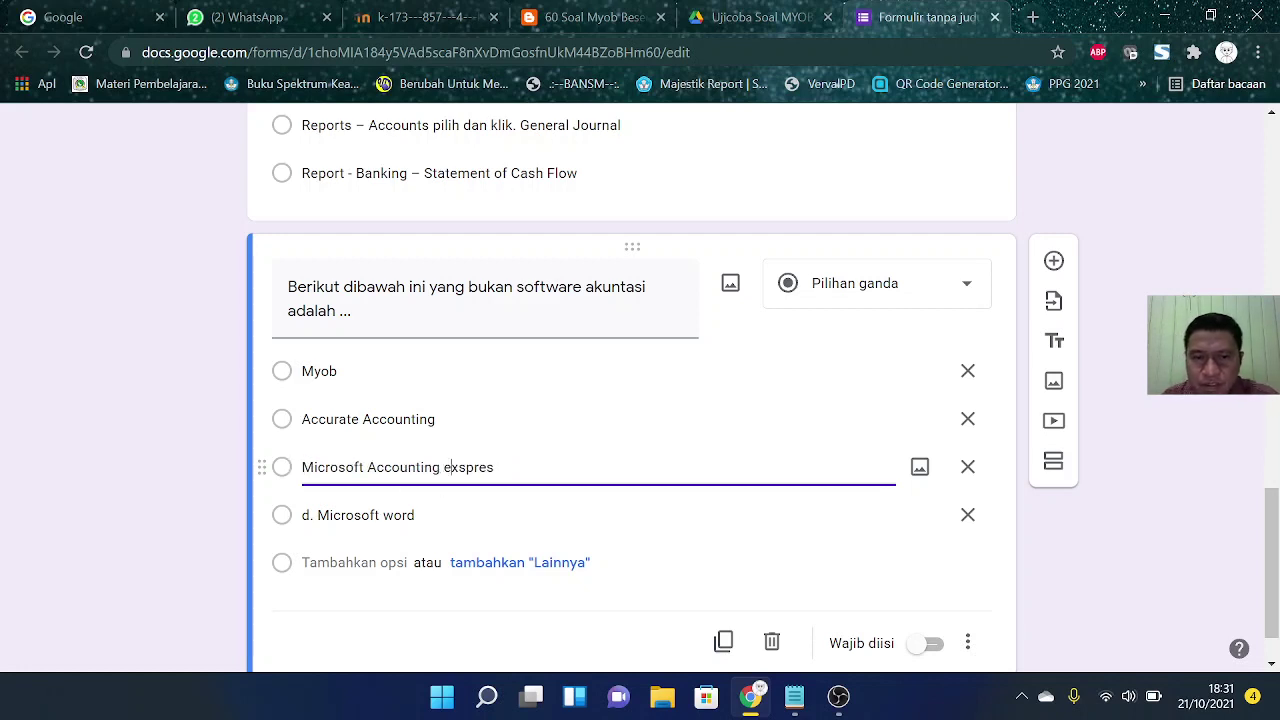
Step: Fix options to 'Microsoft Accounting Exppres' and 'Microsoft Word', dropping the d. prefix
{"action": "left_click", "coordinate": [448, 467]}
{"action": "key", "text": "BackSpace"}
{"action": "type", "text": "X"}
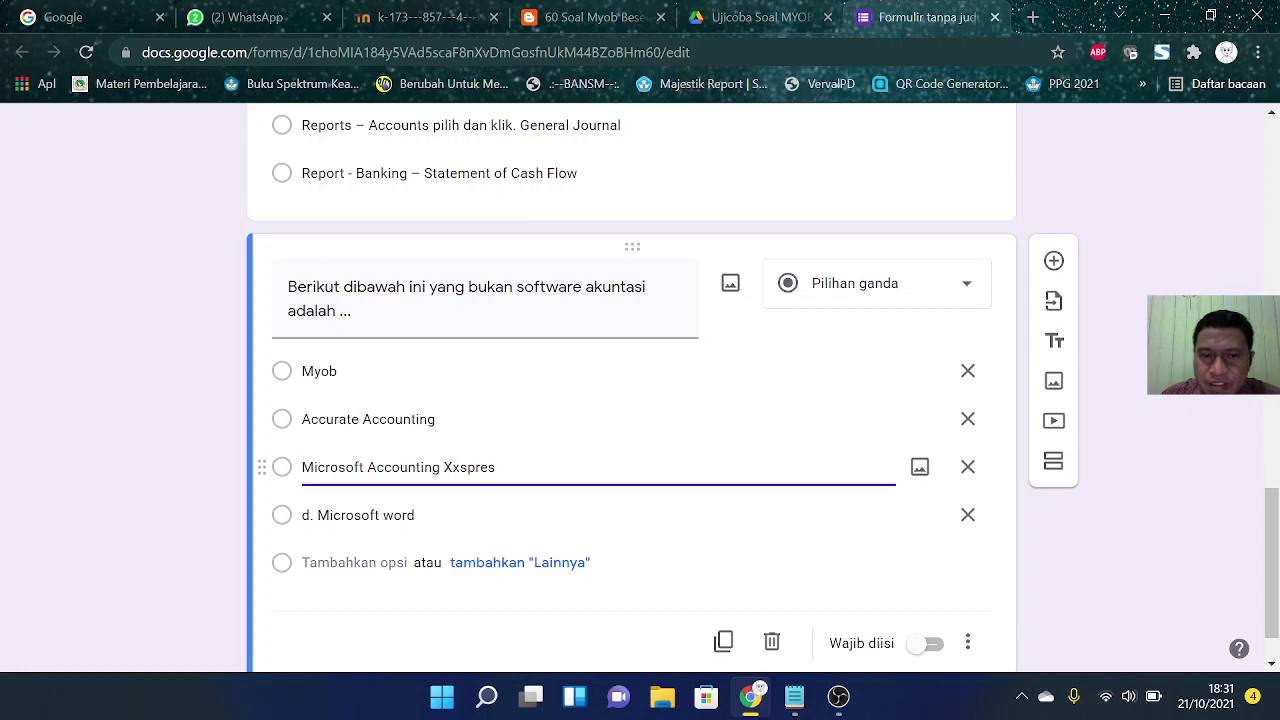
{"action": "key", "text": "Delete"}
{"action": "type", "text": "E"}
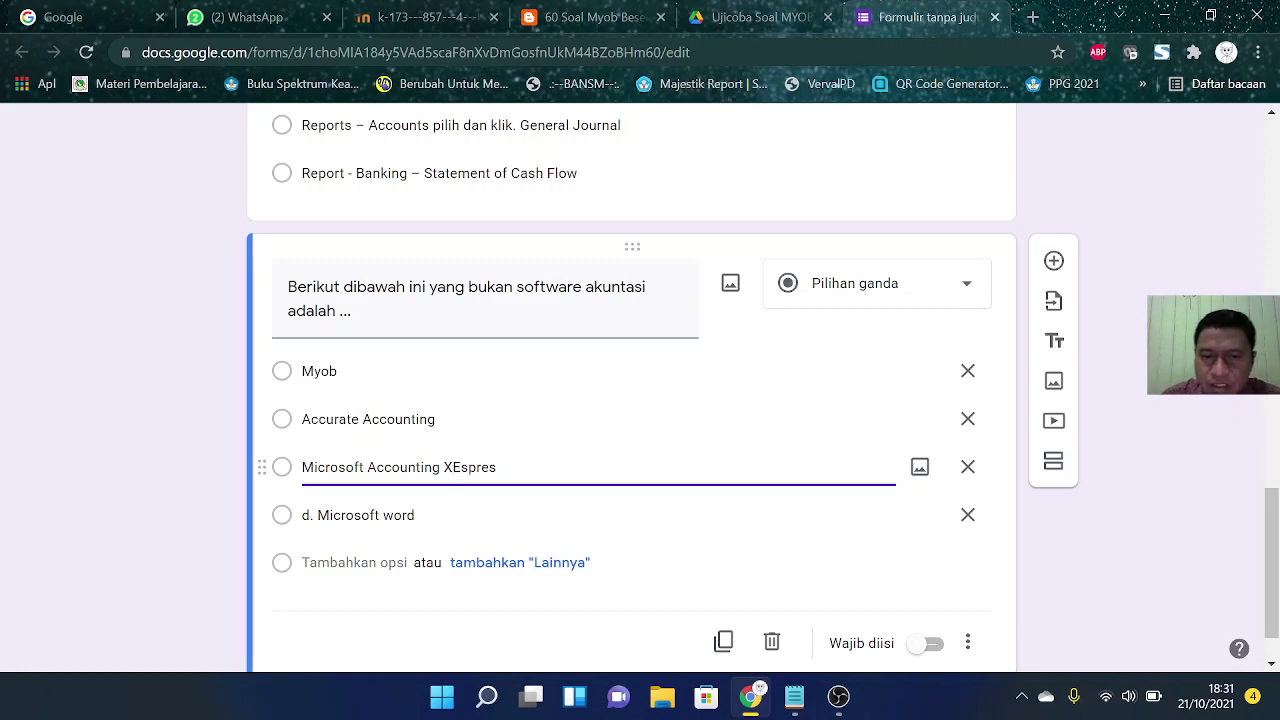
{"action": "key", "text": "BackSpace"}
{"action": "key", "text": "BackSpace"}
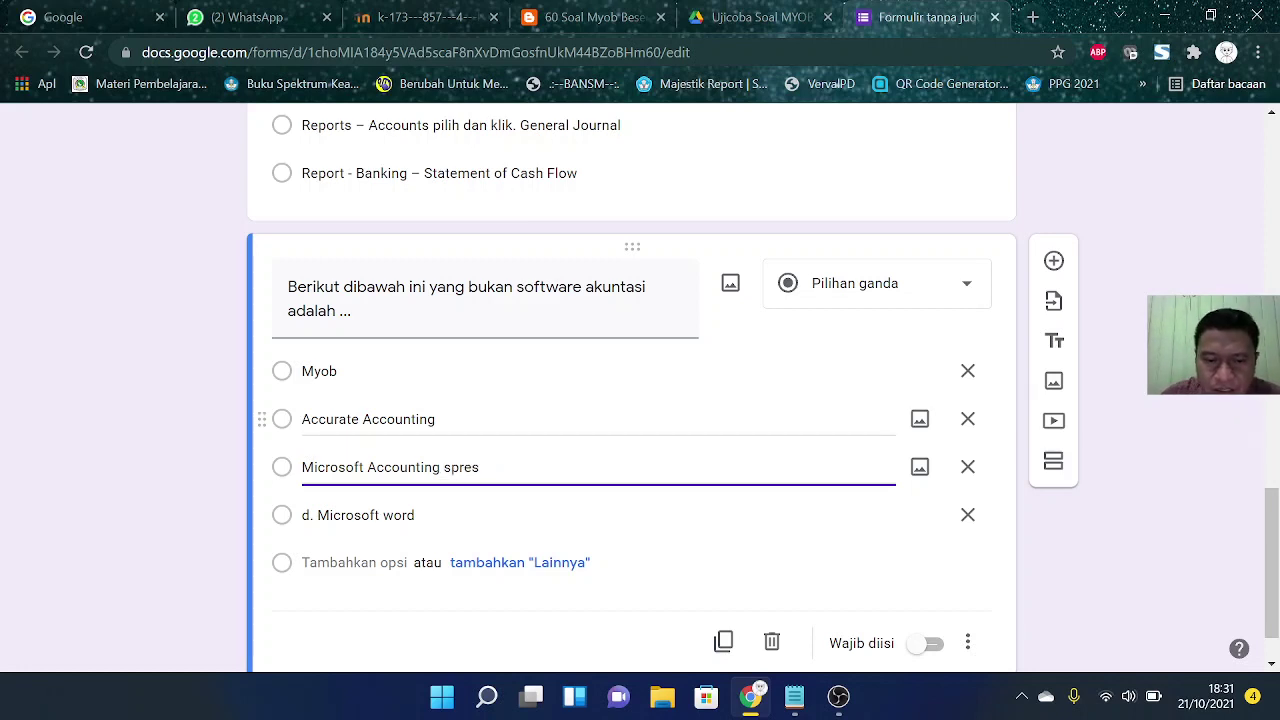
{"action": "type", "text": "Ex"}
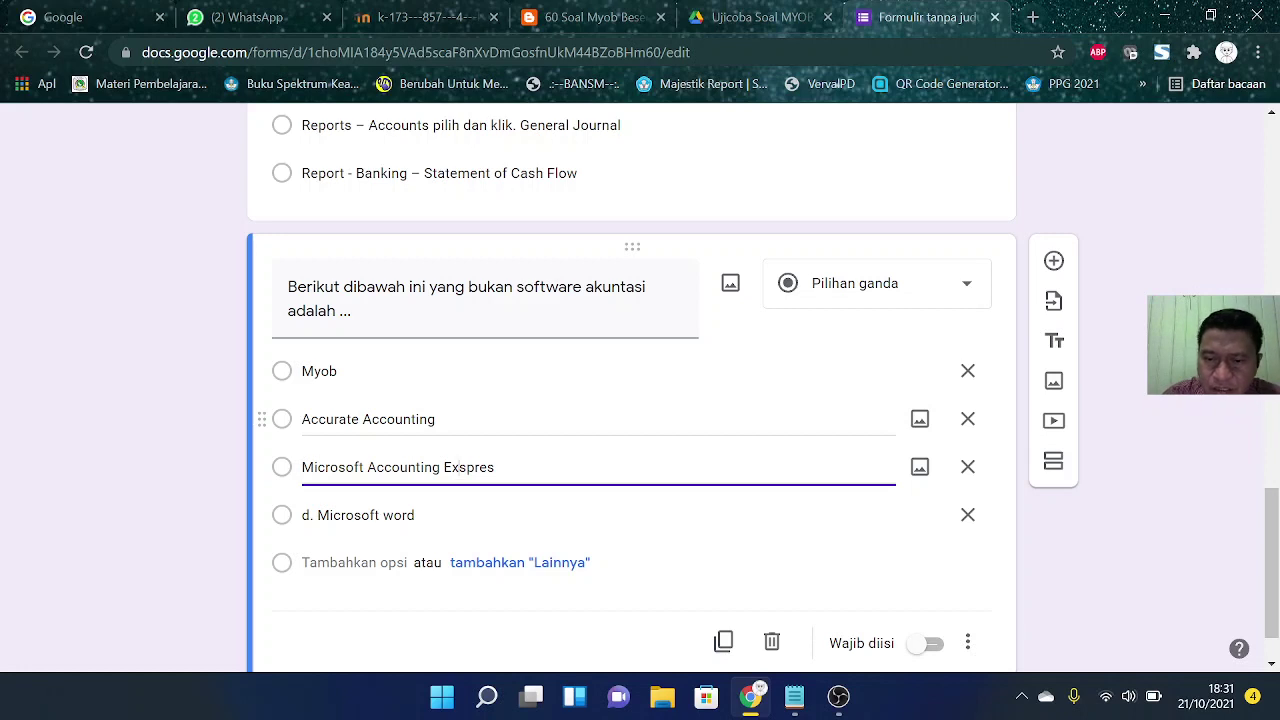
{"action": "type", "text": "p"}
{"action": "key", "text": "Delete"}
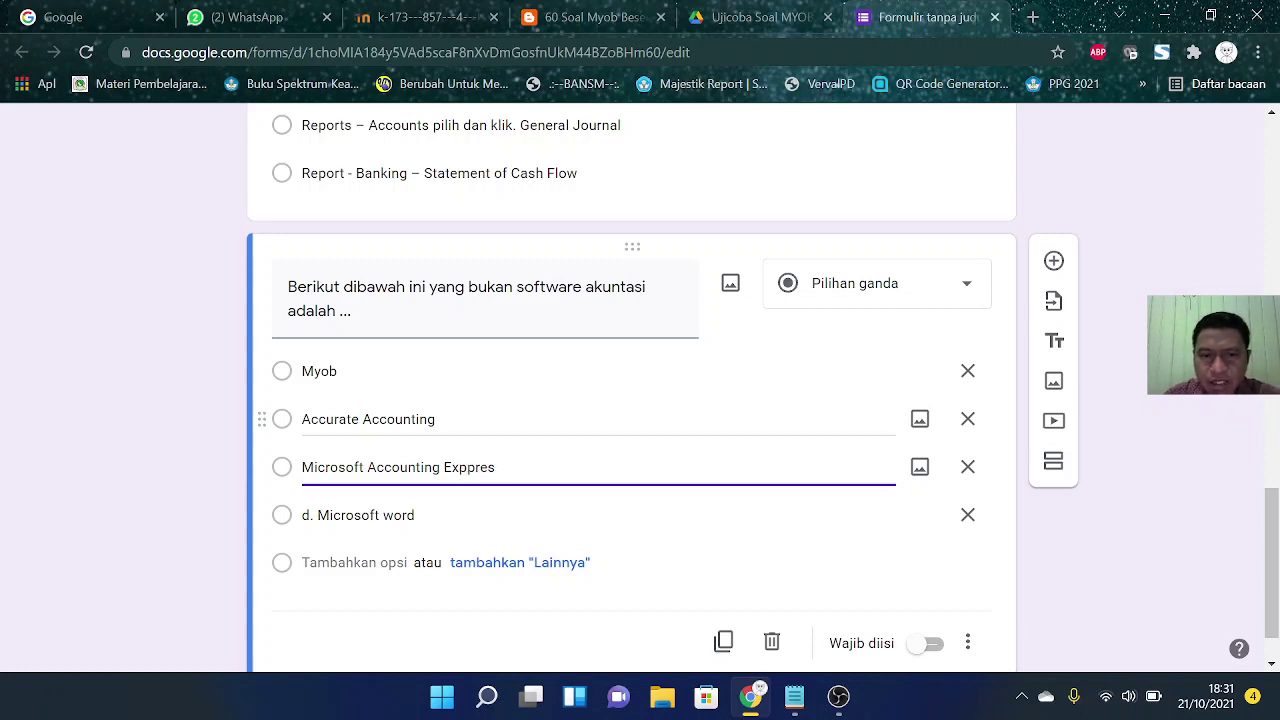
{"action": "left_click", "coordinate": [388, 512]}
{"action": "left_click", "coordinate": [386, 515]}
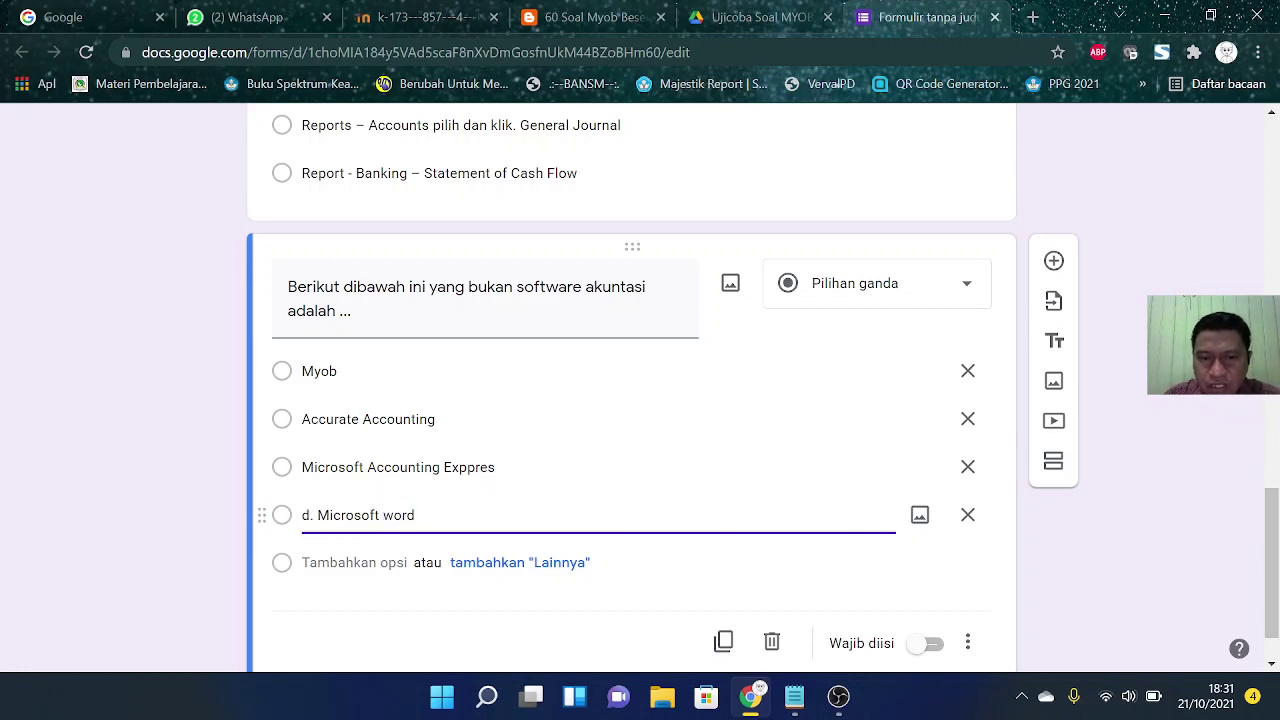
{"action": "key", "text": "BackSpace"}
{"action": "type", "text": "W"}
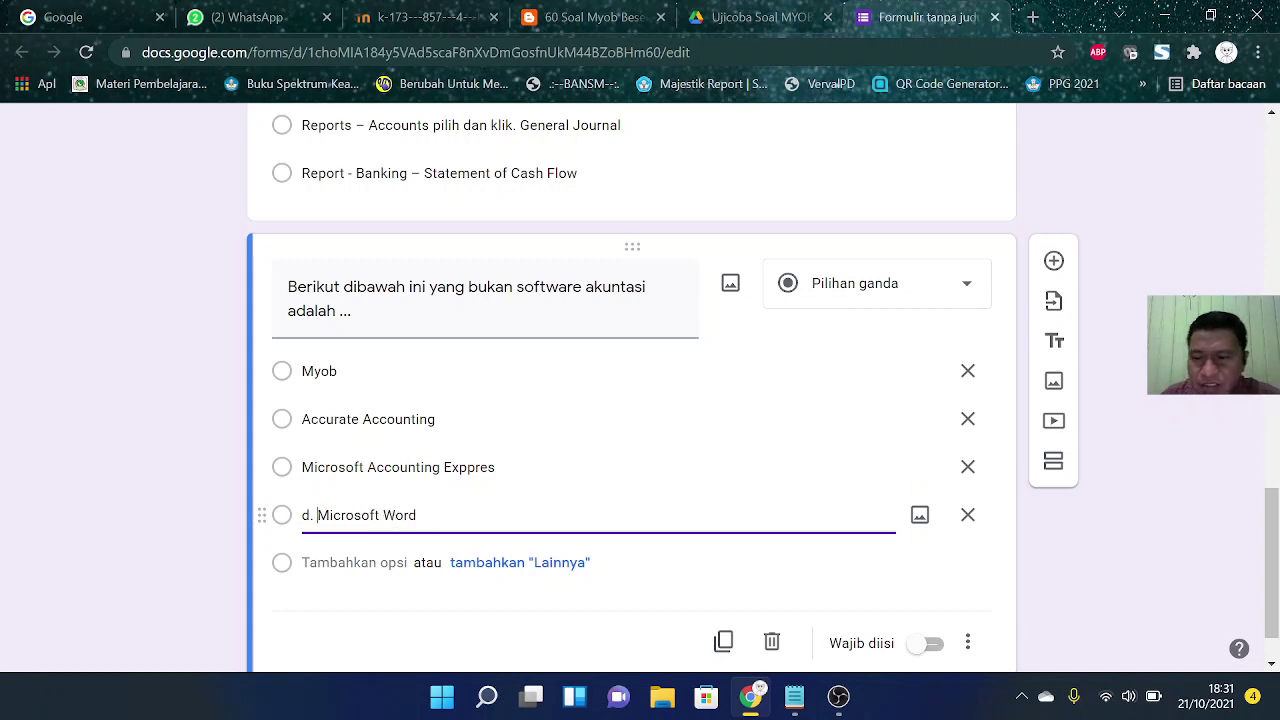
{"action": "key", "text": "BackSpace"}
{"action": "key", "text": "BackSpace"}
{"action": "key", "text": "BackSpace"}
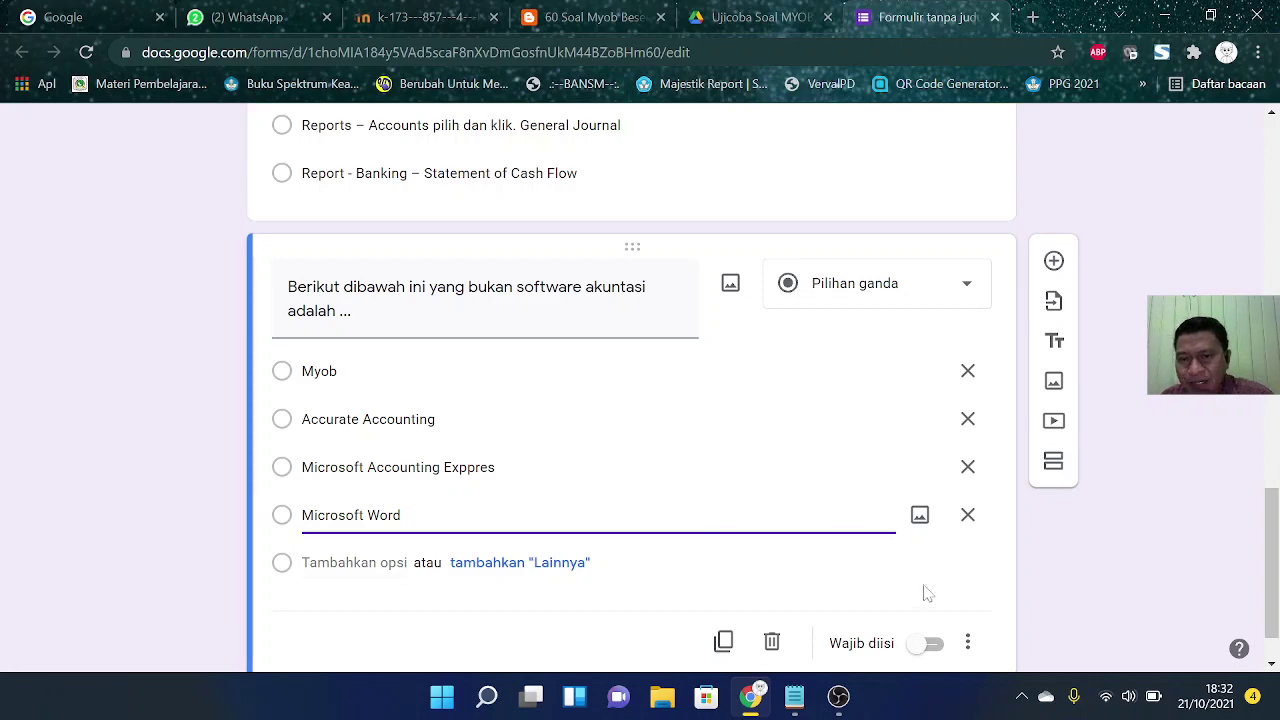
Step: Make the accounting-software question required
{"action": "left_click", "coordinate": [930, 643]}
{"action": "scroll", "coordinate": [660, 506], "scroll_direction": "up", "scroll_amount": 2}
{"action": "scroll", "coordinate": [660, 506], "scroll_direction": "up", "scroll_amount": 6}
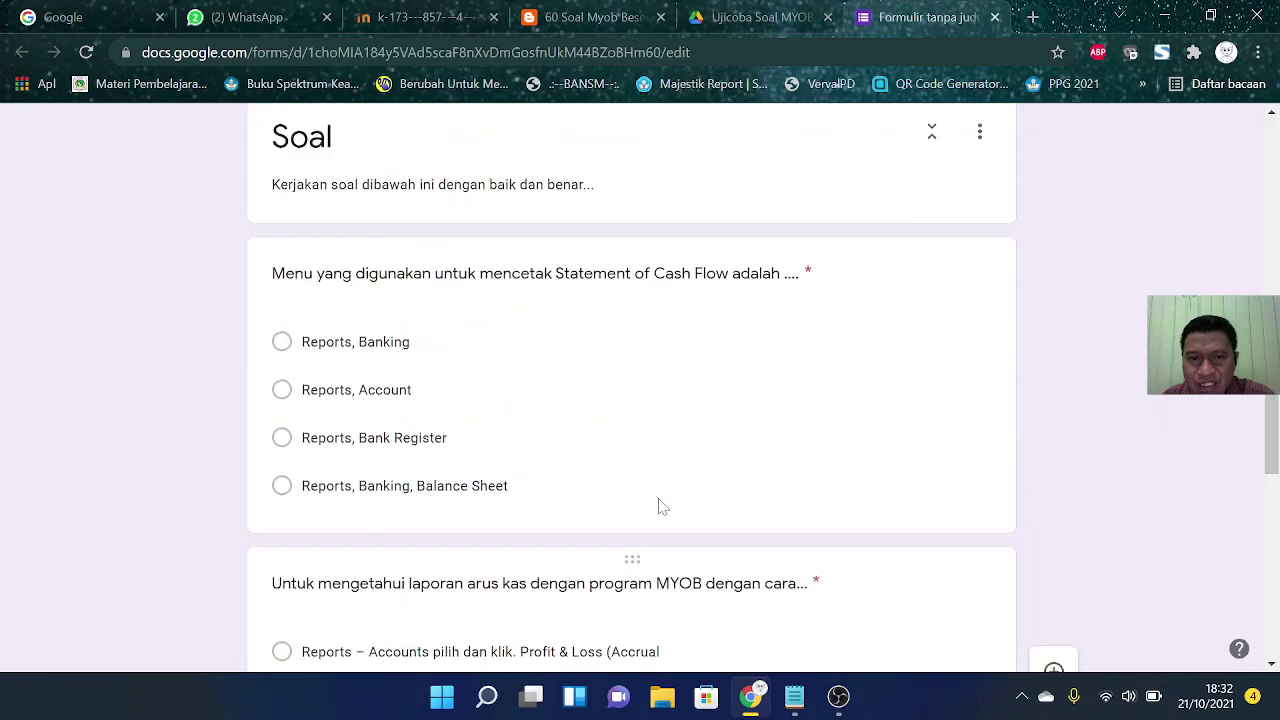
{"action": "scroll", "coordinate": [660, 506], "scroll_direction": "down", "scroll_amount": 7}
{"action": "scroll", "coordinate": [657, 506], "scroll_direction": "down", "scroll_amount": 1}
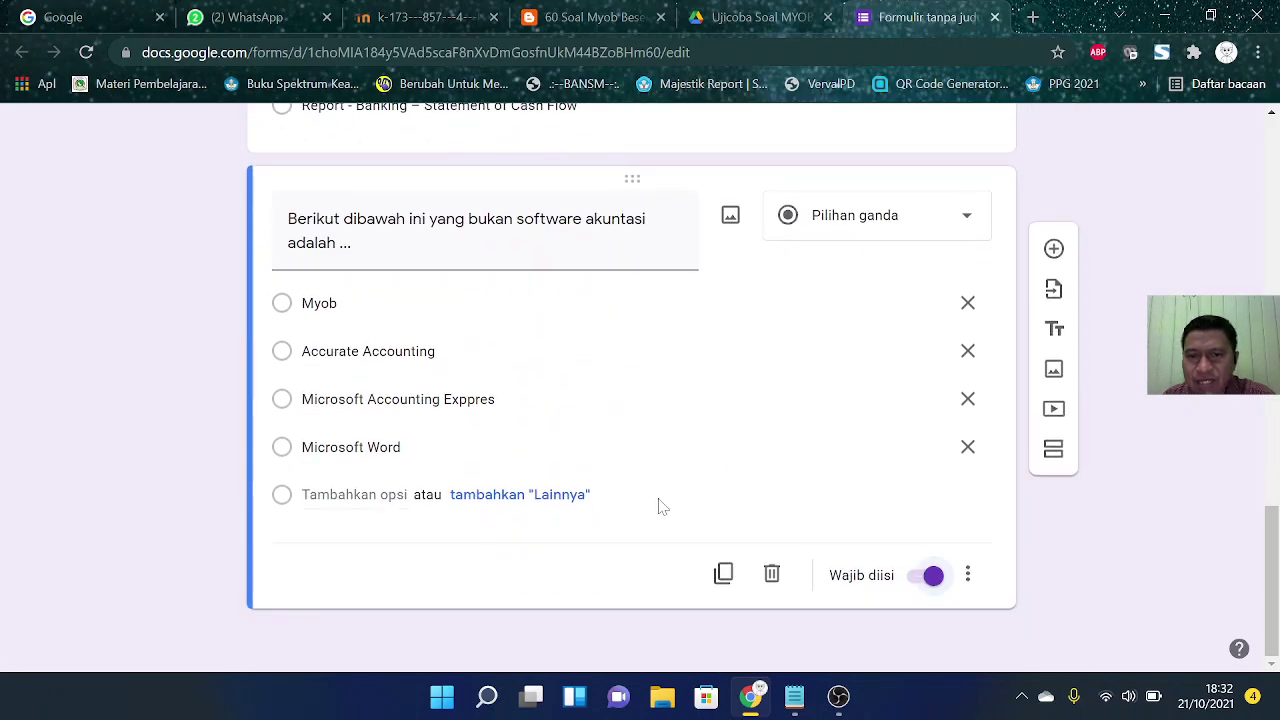
Step: Add a new question reading 'Menu Utama dari MYOB disebut ...'
{"action": "left_click", "coordinate": [1054, 250]}
{"action": "left_click", "coordinate": [585, 24]}
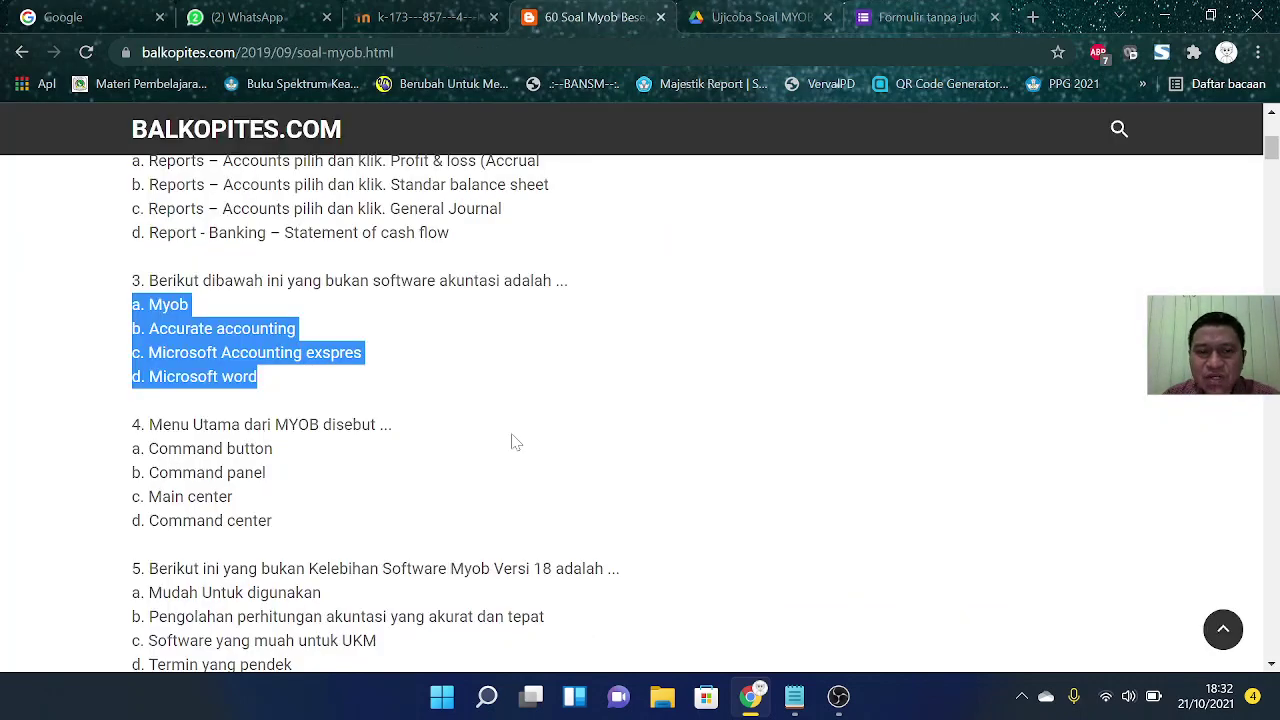
{"action": "scroll", "coordinate": [515, 442], "scroll_direction": "down", "scroll_amount": 1}
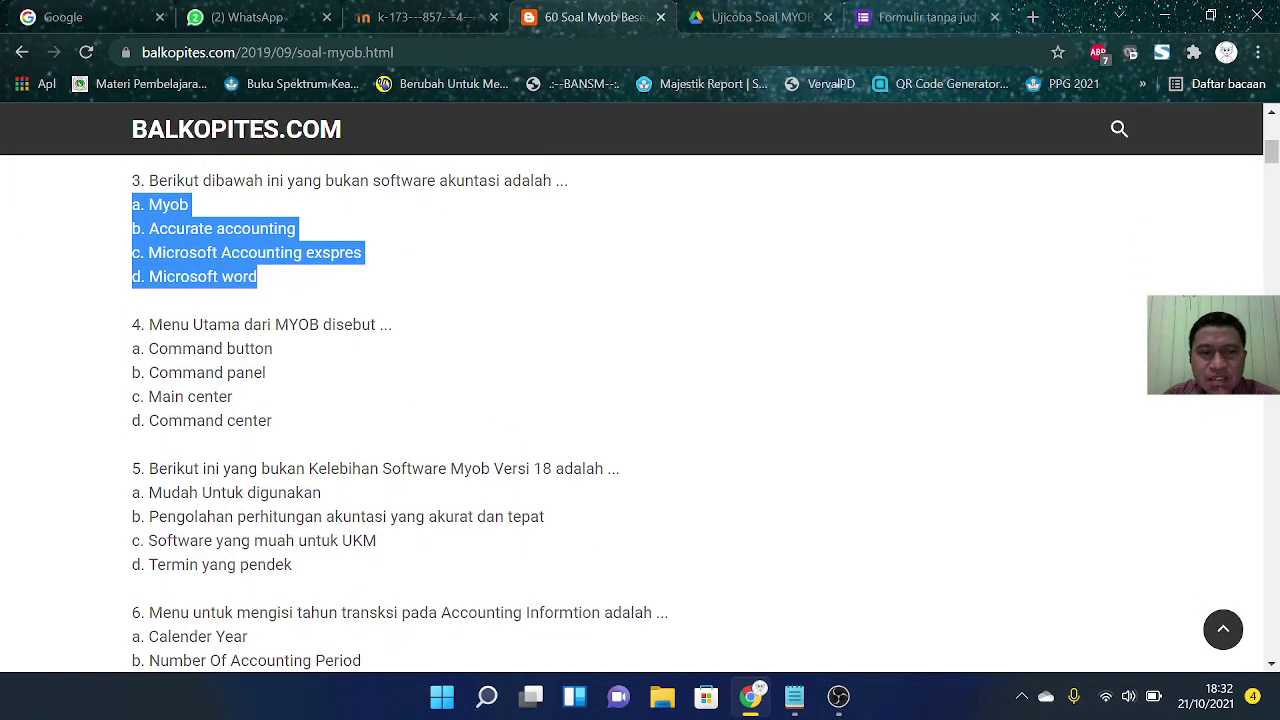
{"action": "left_click_drag", "start_coordinate": [149, 324], "coordinate": [409, 343]}
{"action": "key", "text": "ctrl+c"}
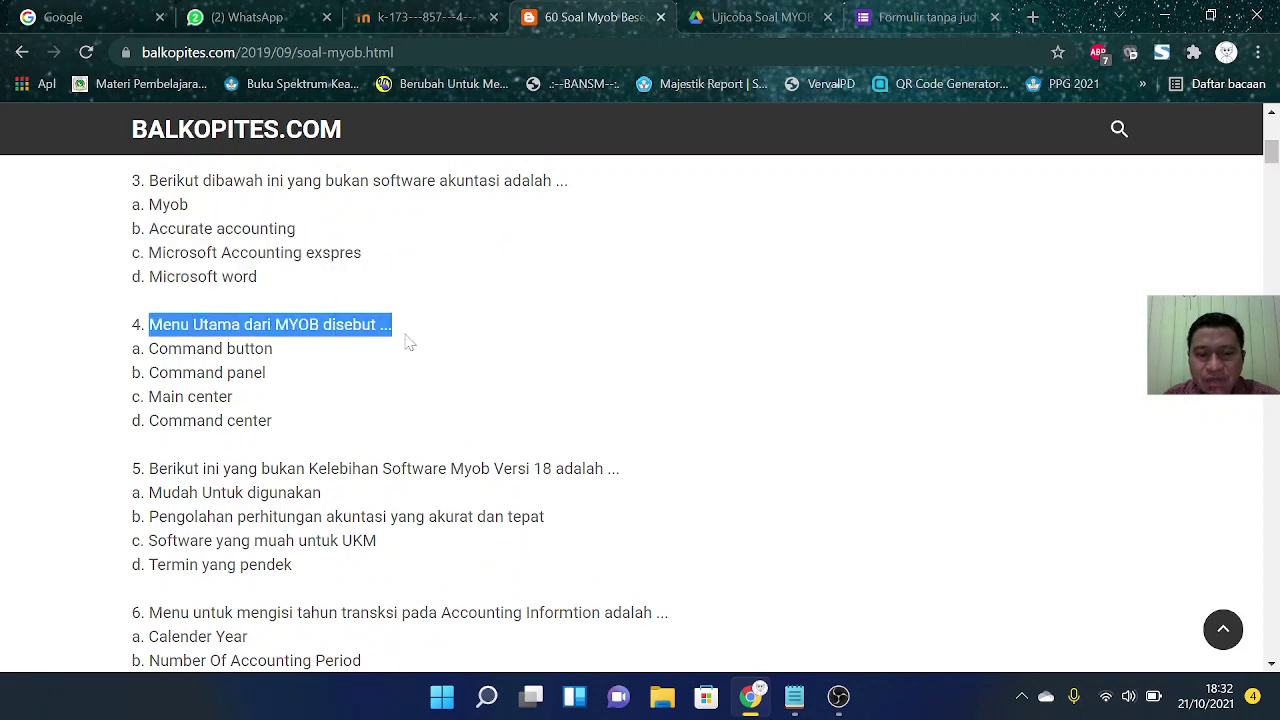
{"action": "left_click", "coordinate": [882, 22]}
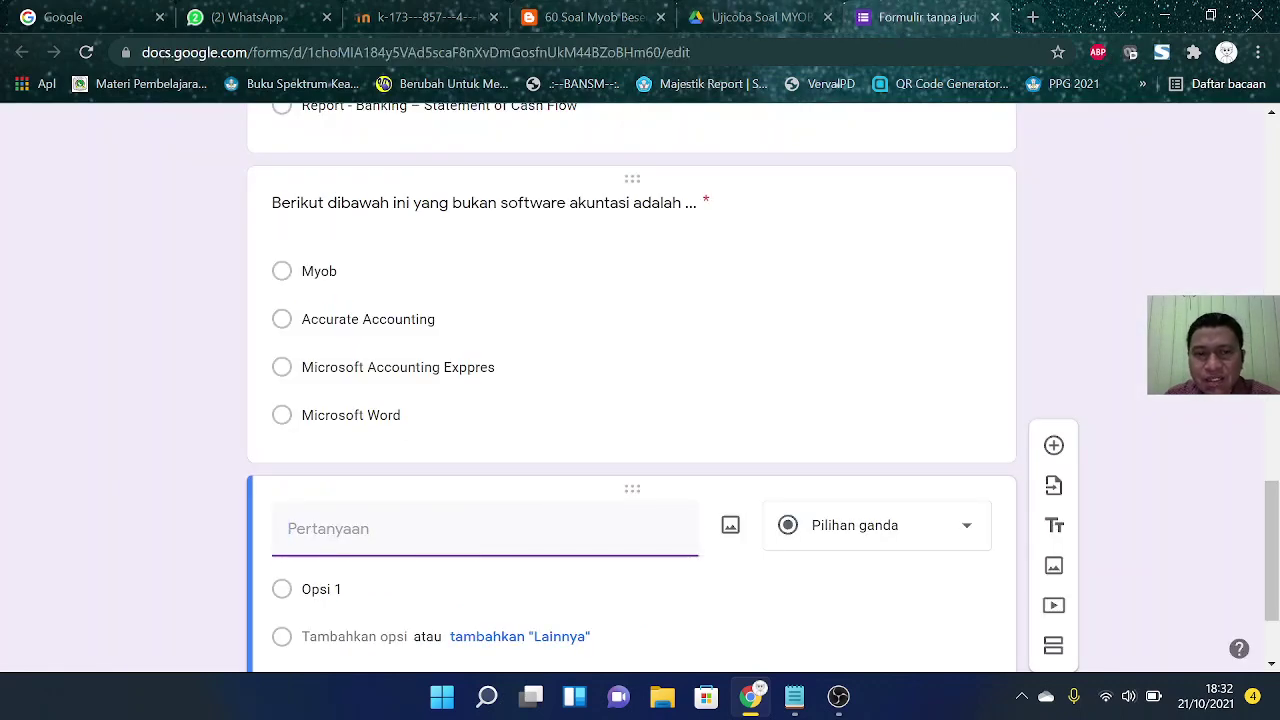
{"action": "key", "text": "ctrl+v"}
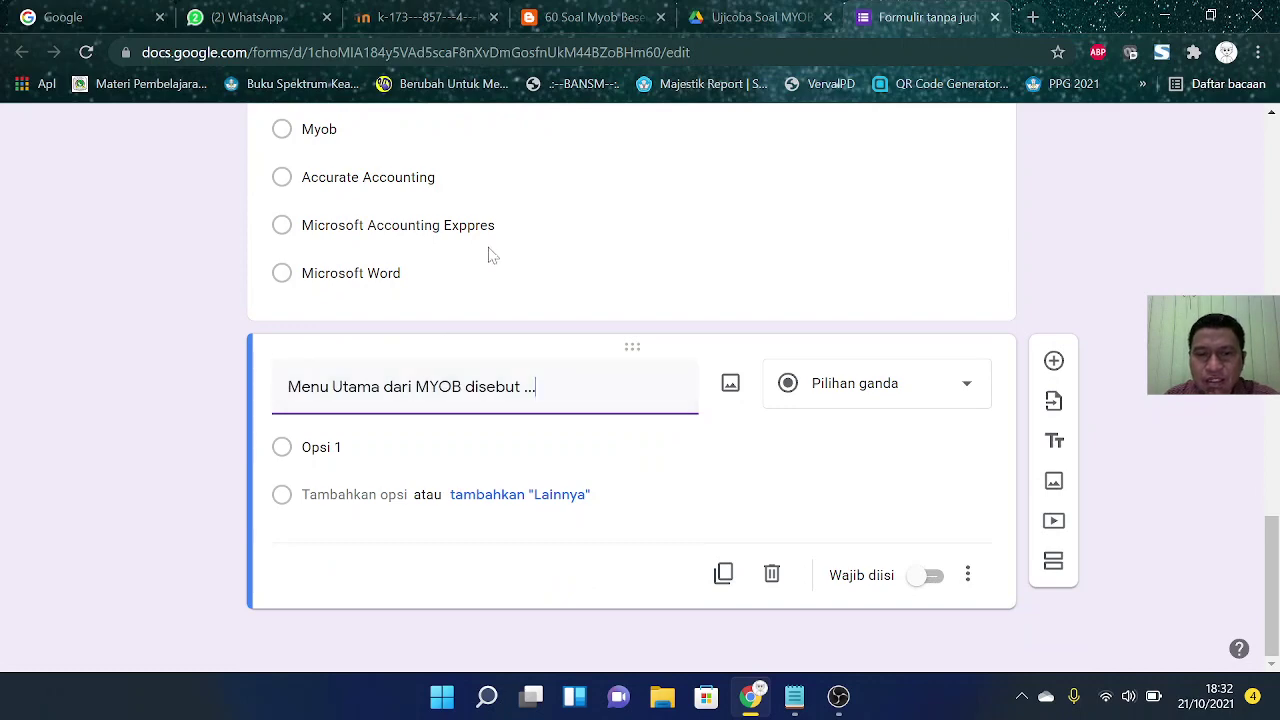
Step: Paste question 4's four answer choices as the options
{"action": "left_click", "coordinate": [622, 20]}
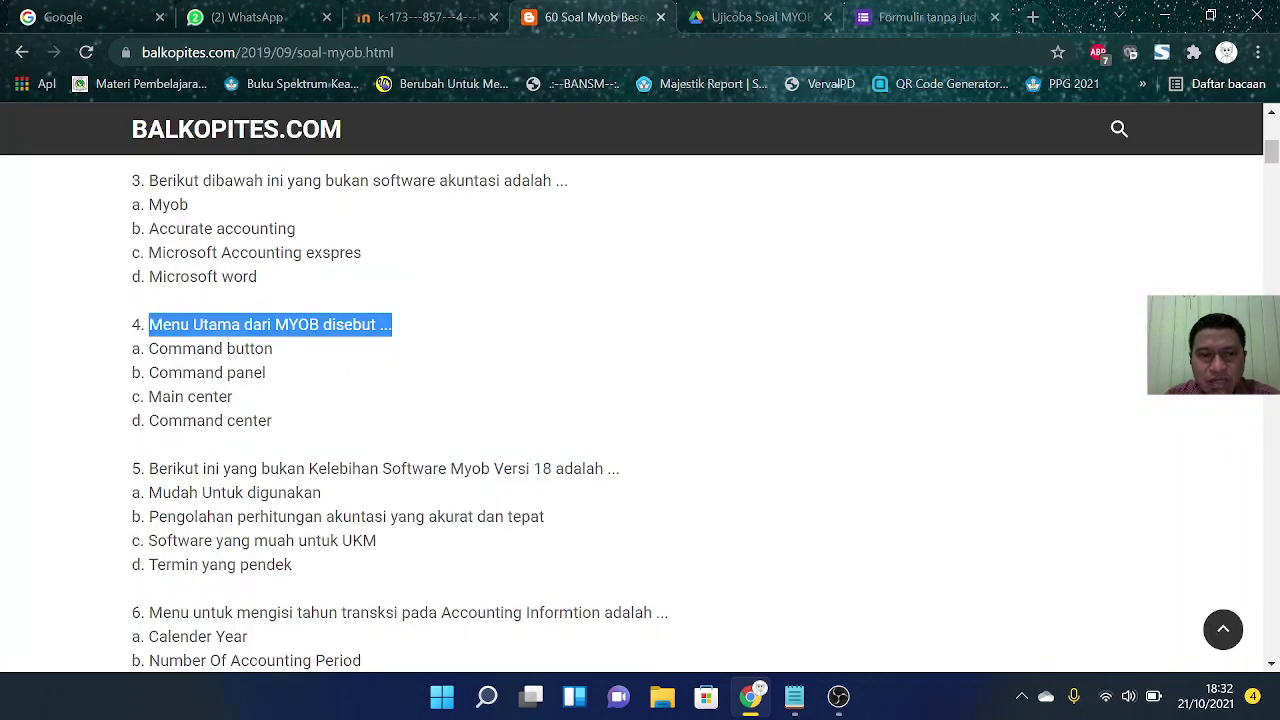
{"action": "left_click_drag", "start_coordinate": [132, 345], "coordinate": [293, 424]}
{"action": "key", "text": "ctrl+c"}
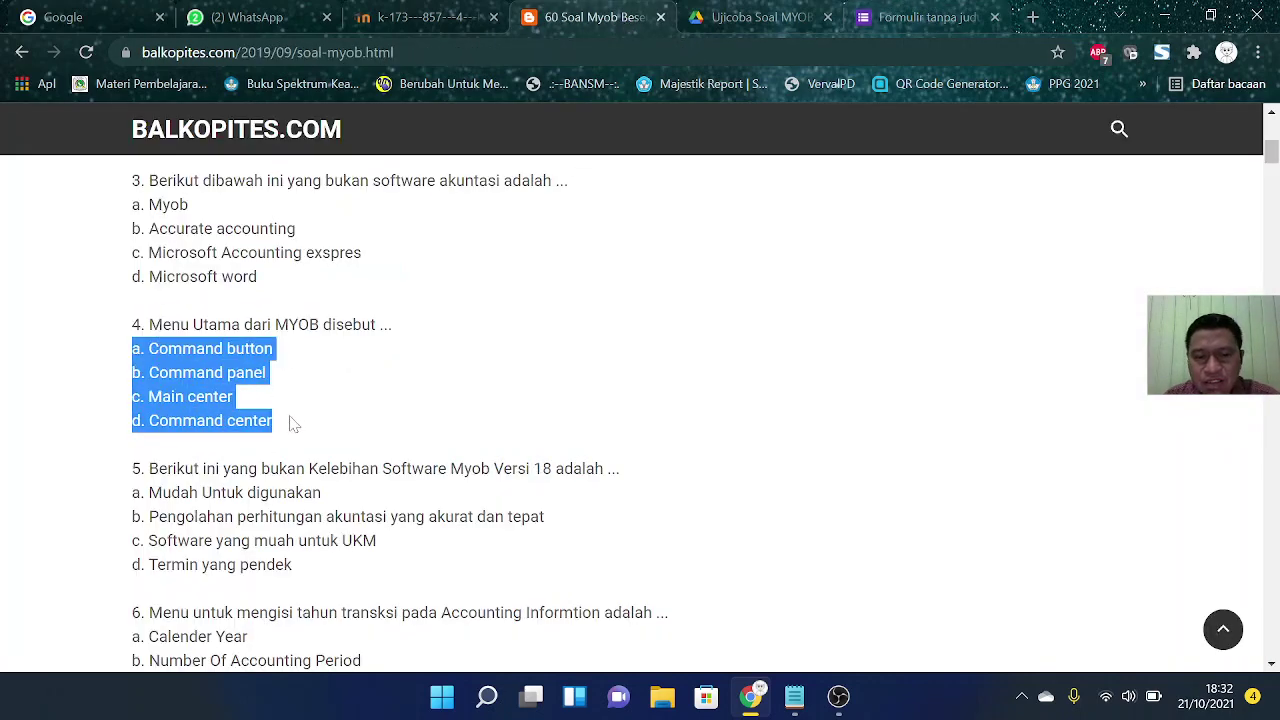
{"action": "left_click", "coordinate": [875, 17]}
{"action": "left_click", "coordinate": [321, 447]}
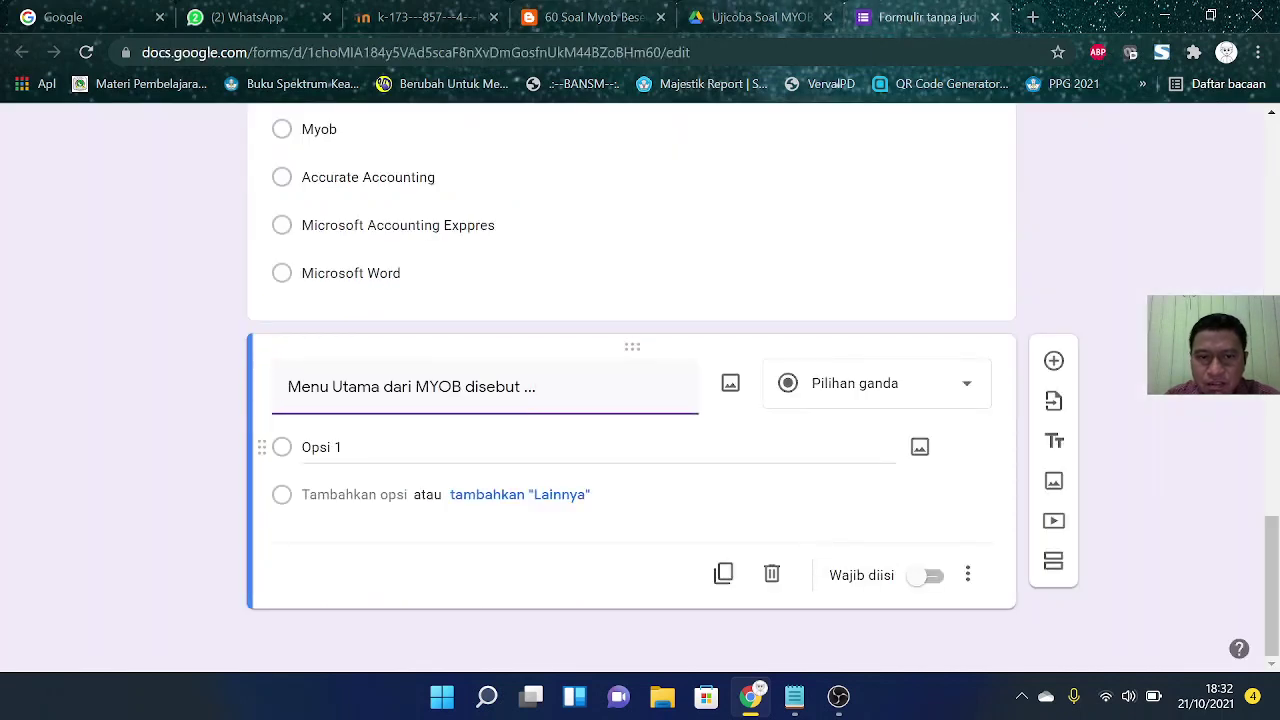
{"action": "key", "text": "ctrl+v"}
Step: Strip the a.–d. letter prefixes from the four options
{"action": "left_click", "coordinate": [317, 447]}
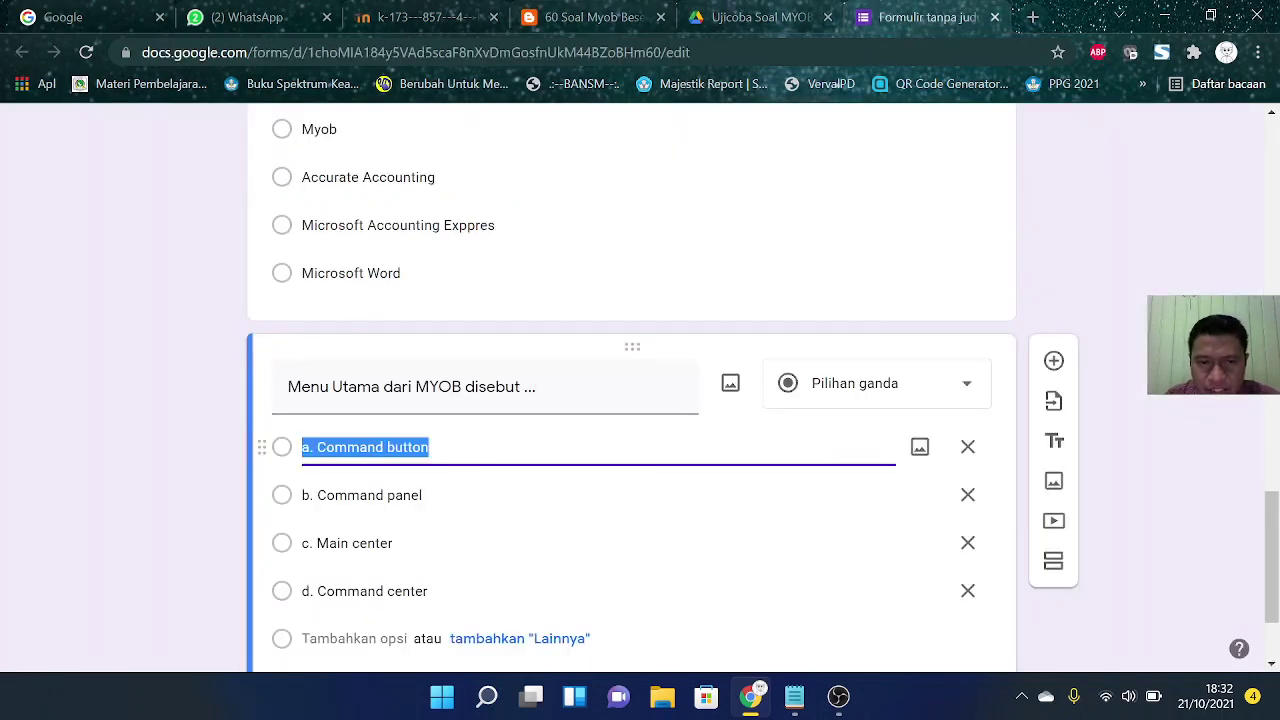
{"action": "left_click", "coordinate": [317, 447]}
{"action": "key", "text": "BackSpace"}
{"action": "key", "text": "BackSpace"}
{"action": "key", "text": "BackSpace"}
{"action": "left_click", "coordinate": [317, 495]}
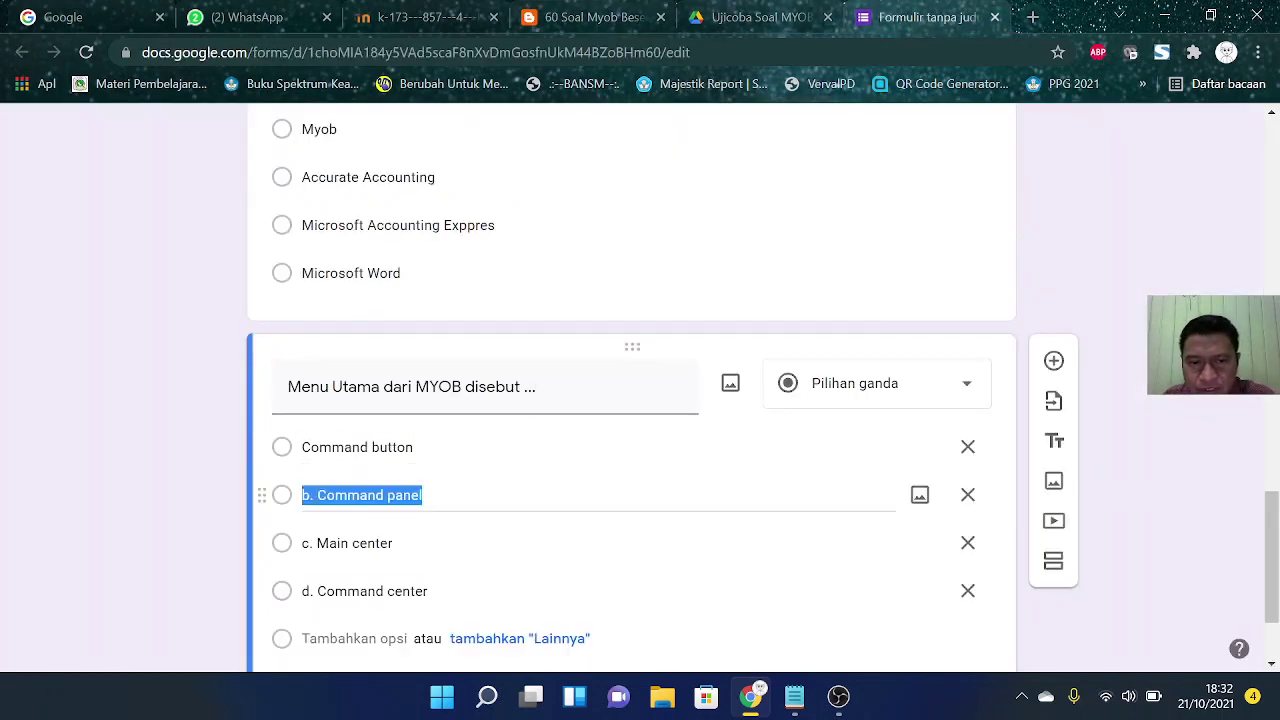
{"action": "left_click_drag", "start_coordinate": [317, 495], "coordinate": [302, 495]}
{"action": "key", "text": "BackSpace"}
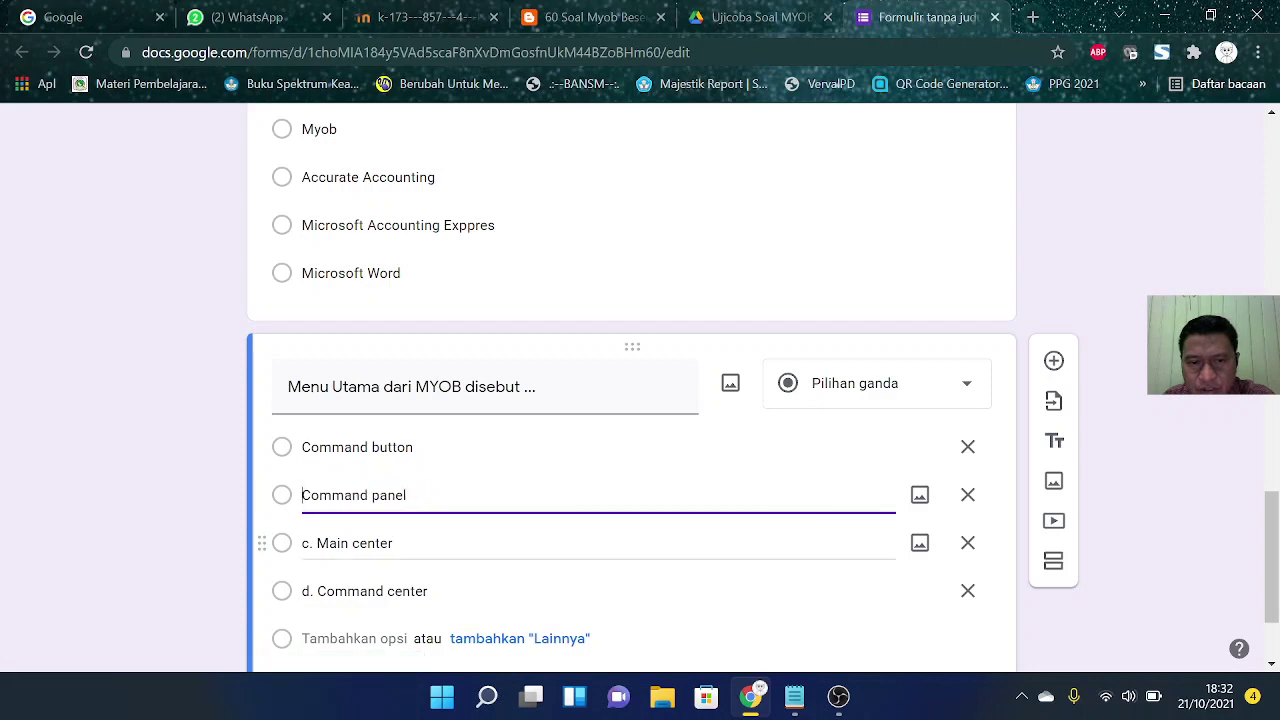
{"action": "left_click", "coordinate": [317, 543]}
{"action": "left_click", "coordinate": [317, 543]}
{"action": "key", "text": "BackSpace"}
{"action": "key", "text": "BackSpace"}
{"action": "key", "text": "BackSpace"}
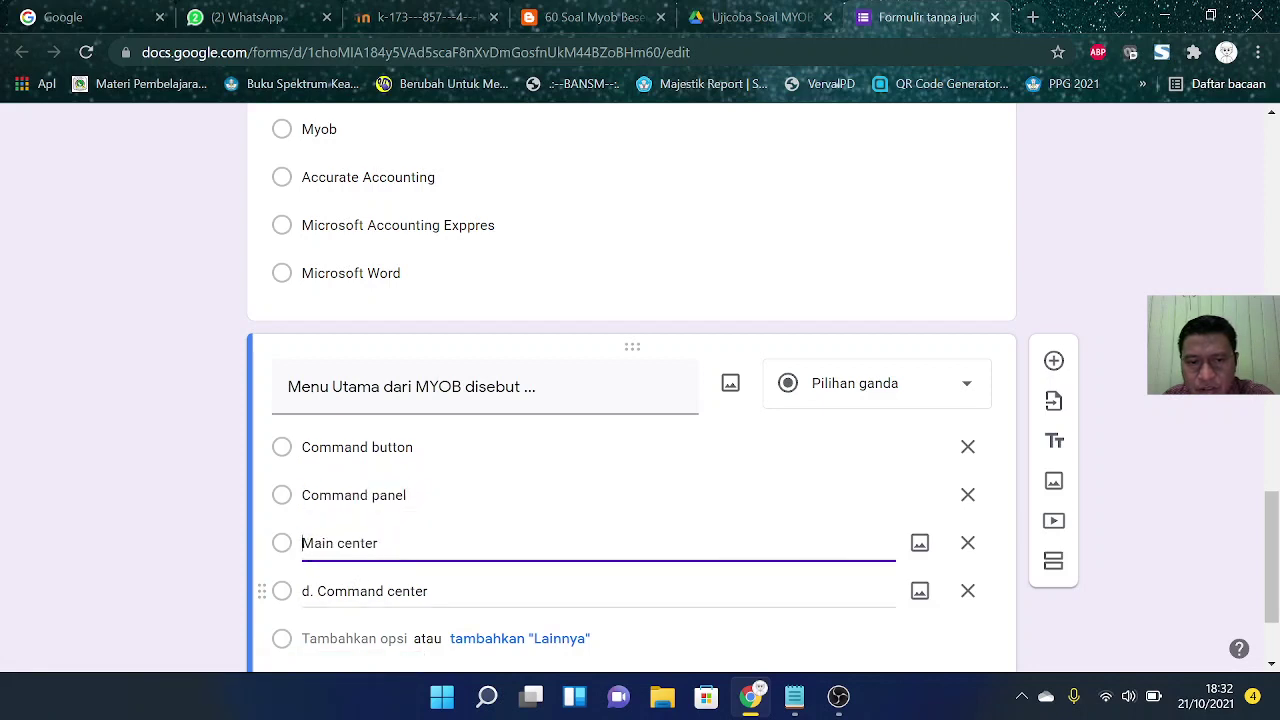
{"action": "left_click", "coordinate": [317, 591]}
{"action": "left_click", "coordinate": [317, 591]}
{"action": "key", "text": "BackSpace"}
{"action": "key", "text": "BackSpace"}
{"action": "key", "text": "BackSpace"}
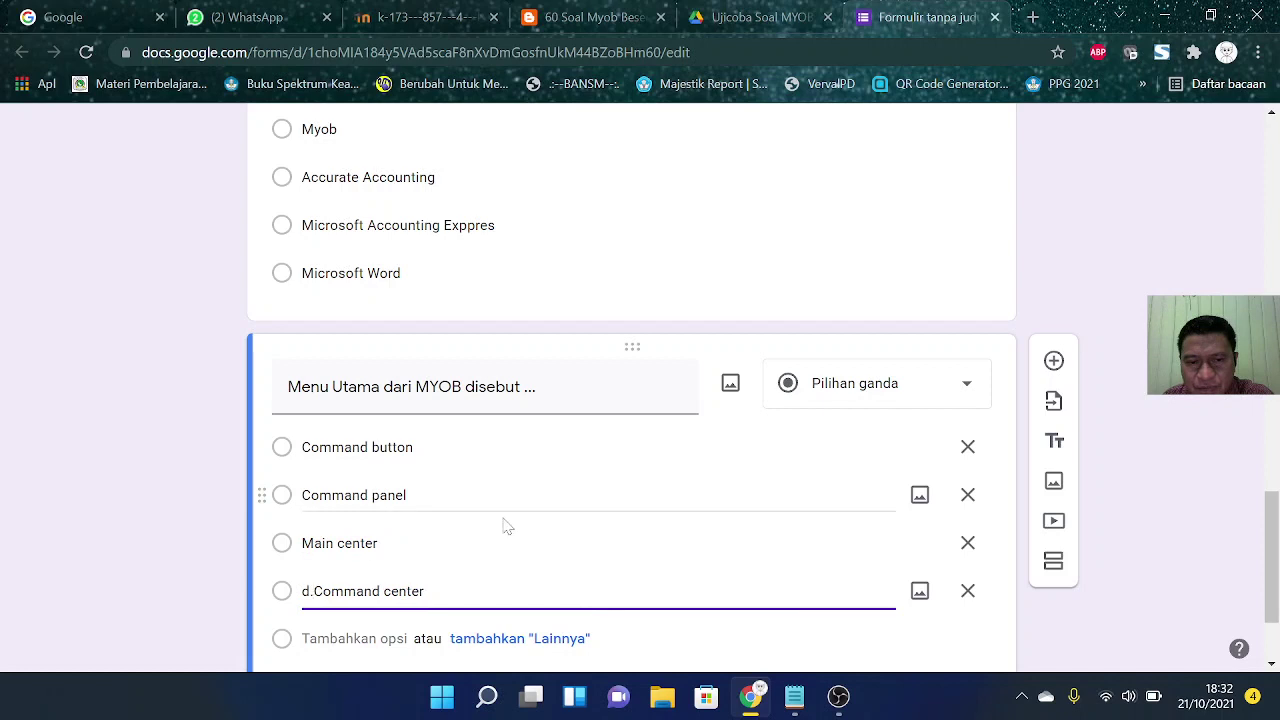
Step: Capitalise the options to Command Button, Command Panel, Main Center and Command Center
{"action": "left_click_drag", "start_coordinate": [371, 591], "coordinate": [381, 591]}
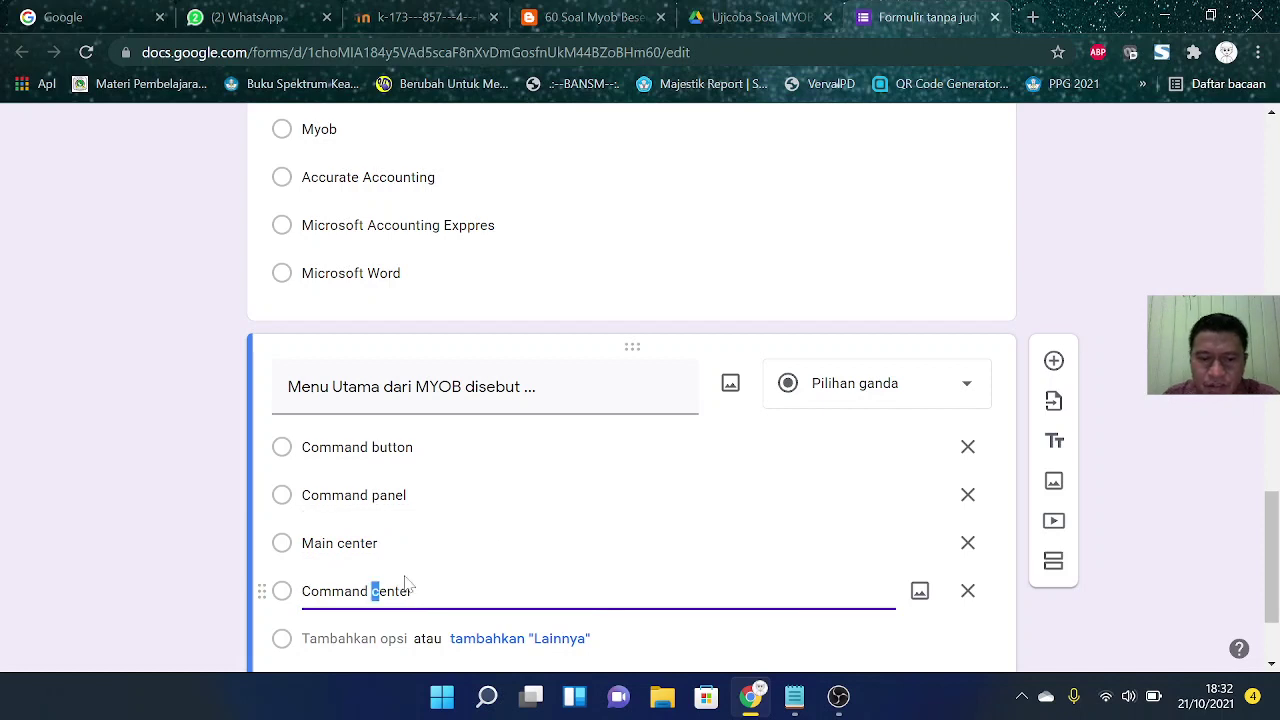
{"action": "type", "text": "C"}
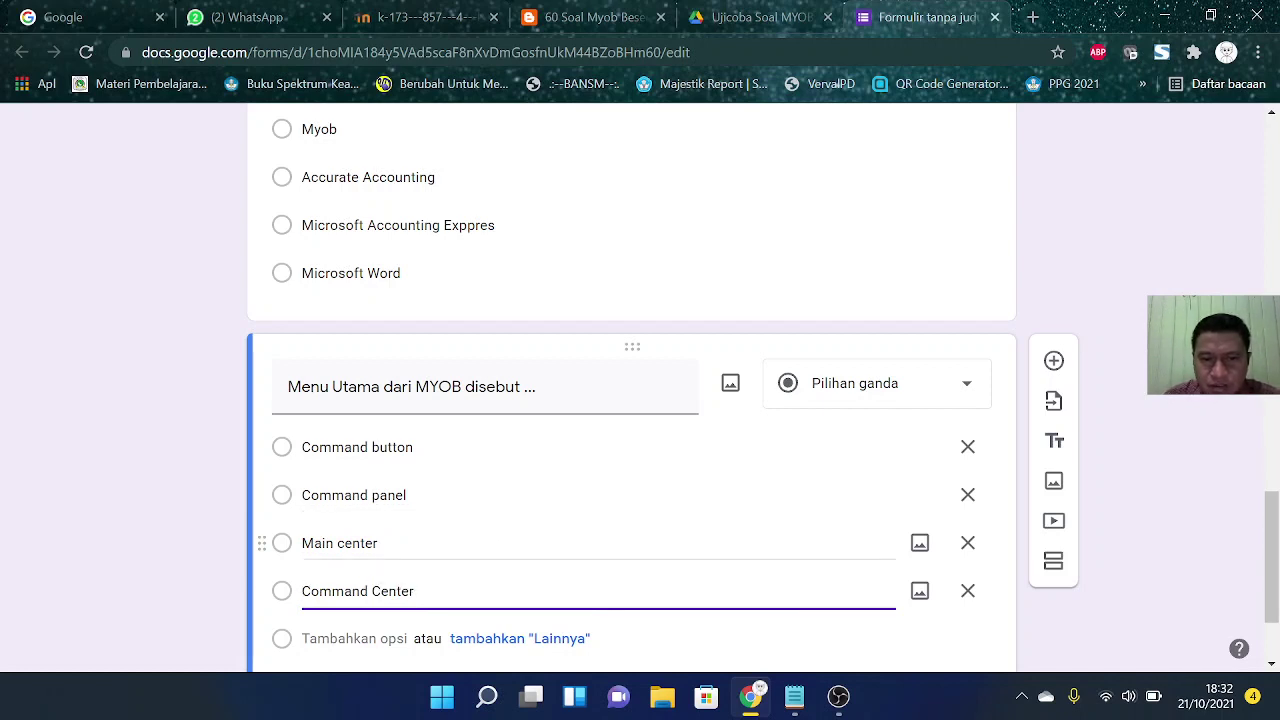
{"action": "left_click", "coordinate": [340, 543]}
{"action": "left_click", "coordinate": [342, 543]}
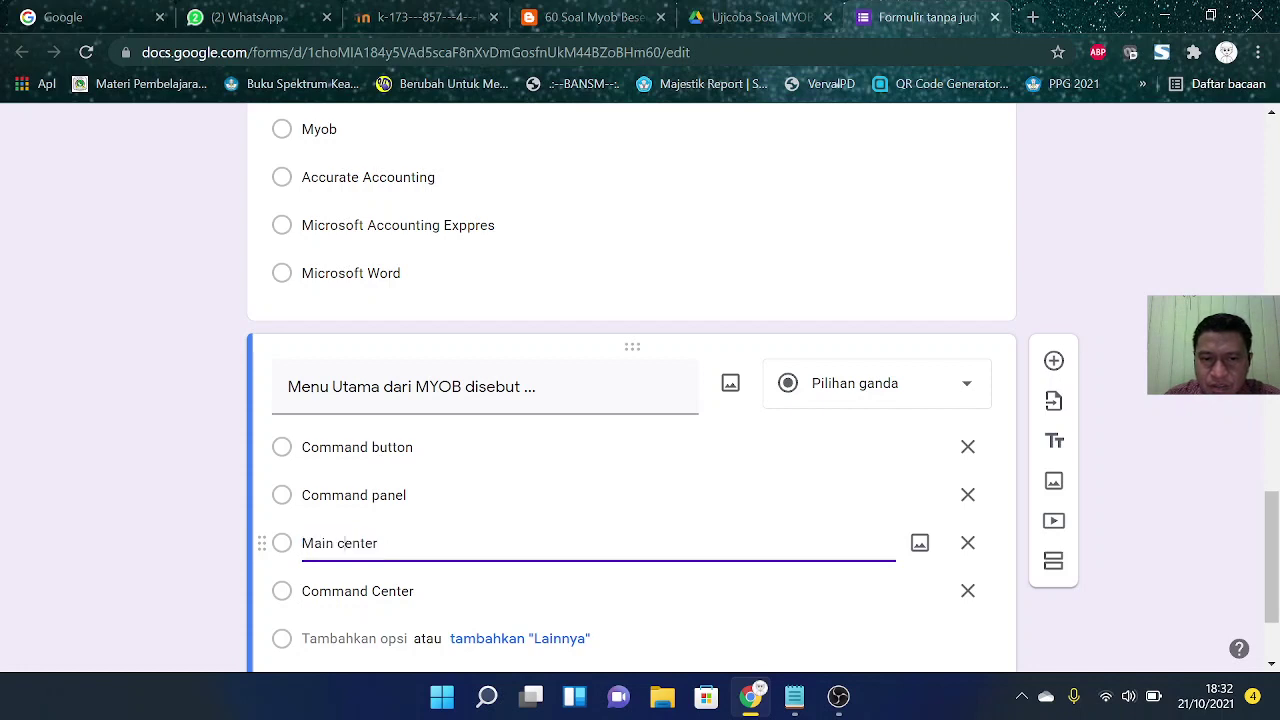
{"action": "key", "text": "BackSpace"}
{"action": "type", "text": "C"}
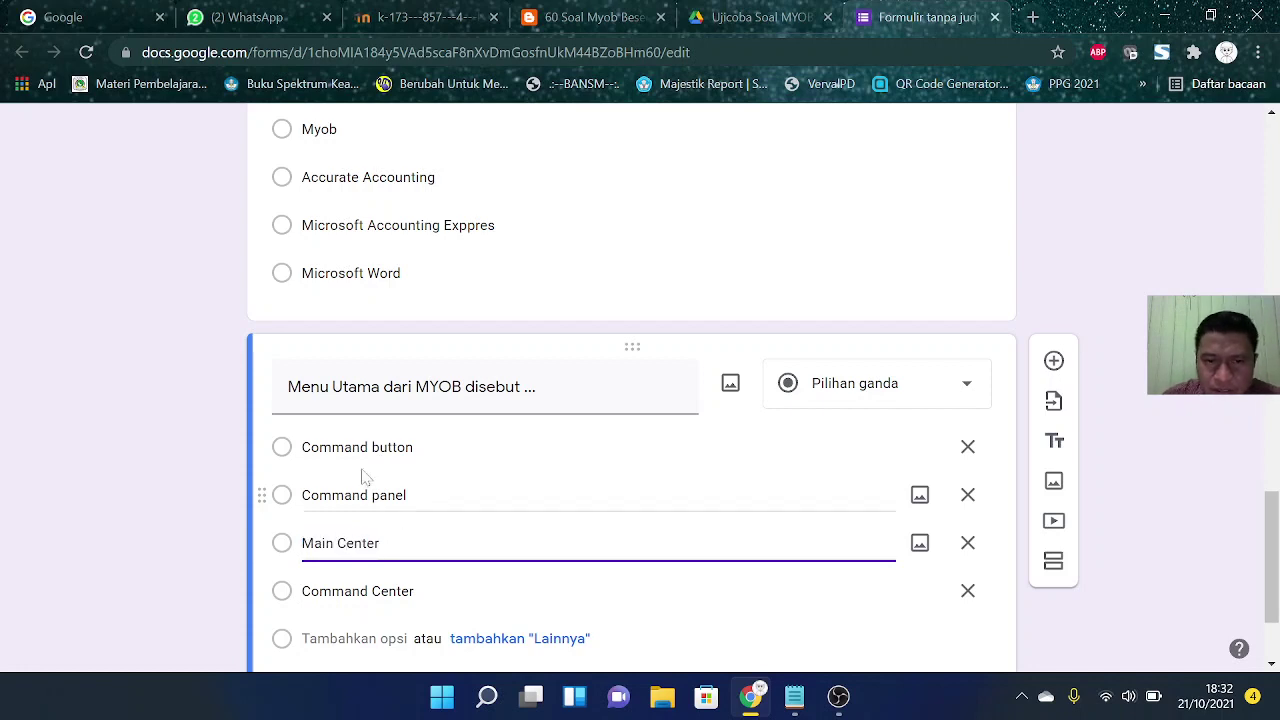
{"action": "left_click", "coordinate": [371, 447]}
{"action": "left_click", "coordinate": [371, 447]}
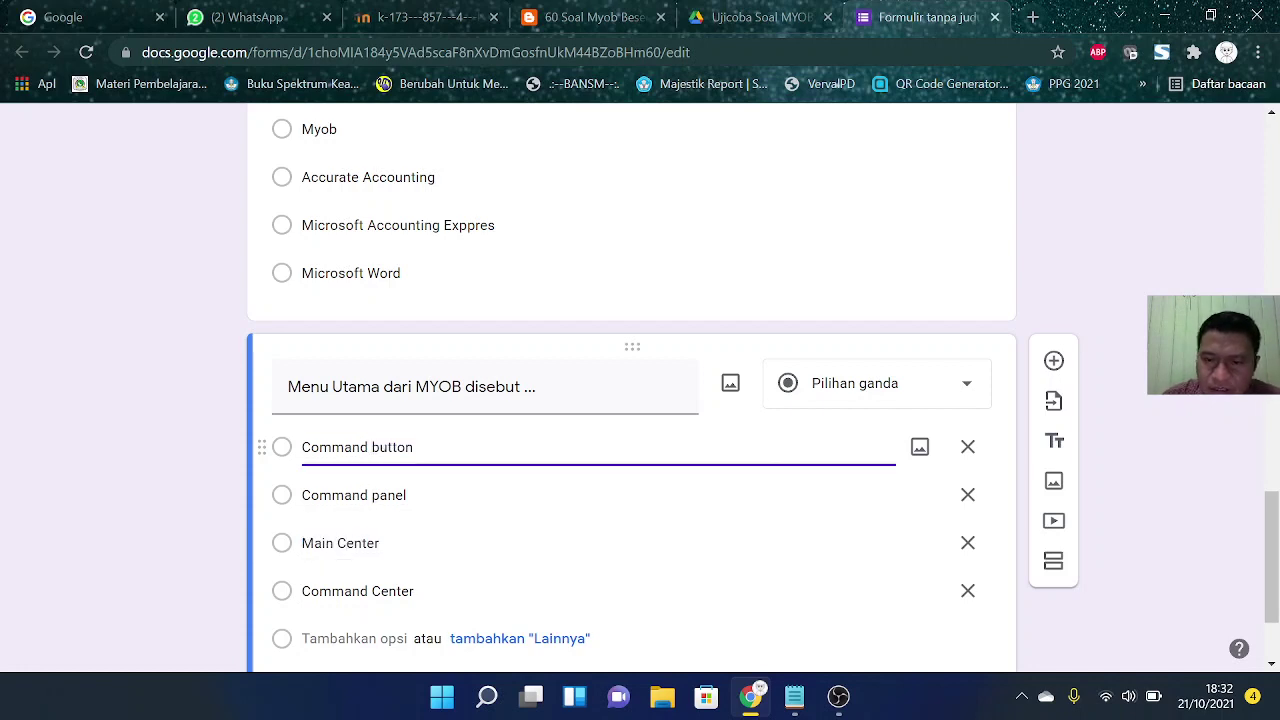
{"action": "key", "text": "Delete"}
{"action": "type", "text": "B"}
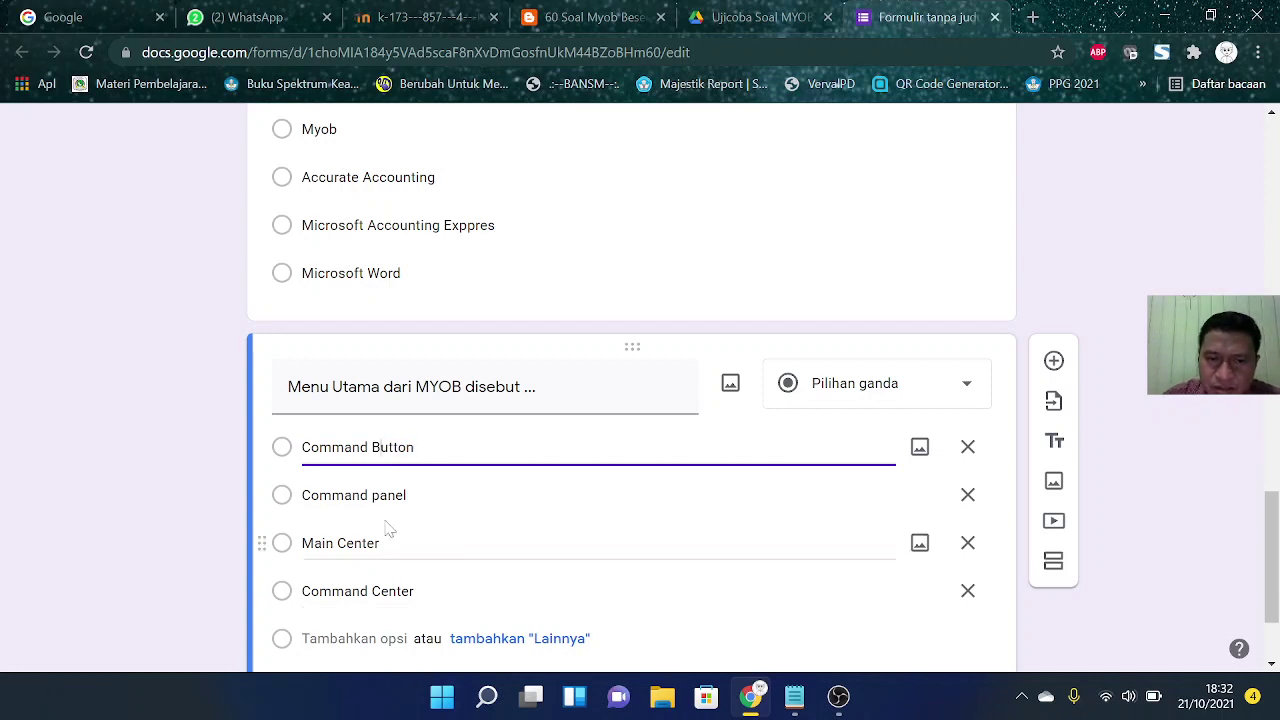
{"action": "left_click", "coordinate": [380, 495]}
{"action": "left_click", "coordinate": [372, 495]}
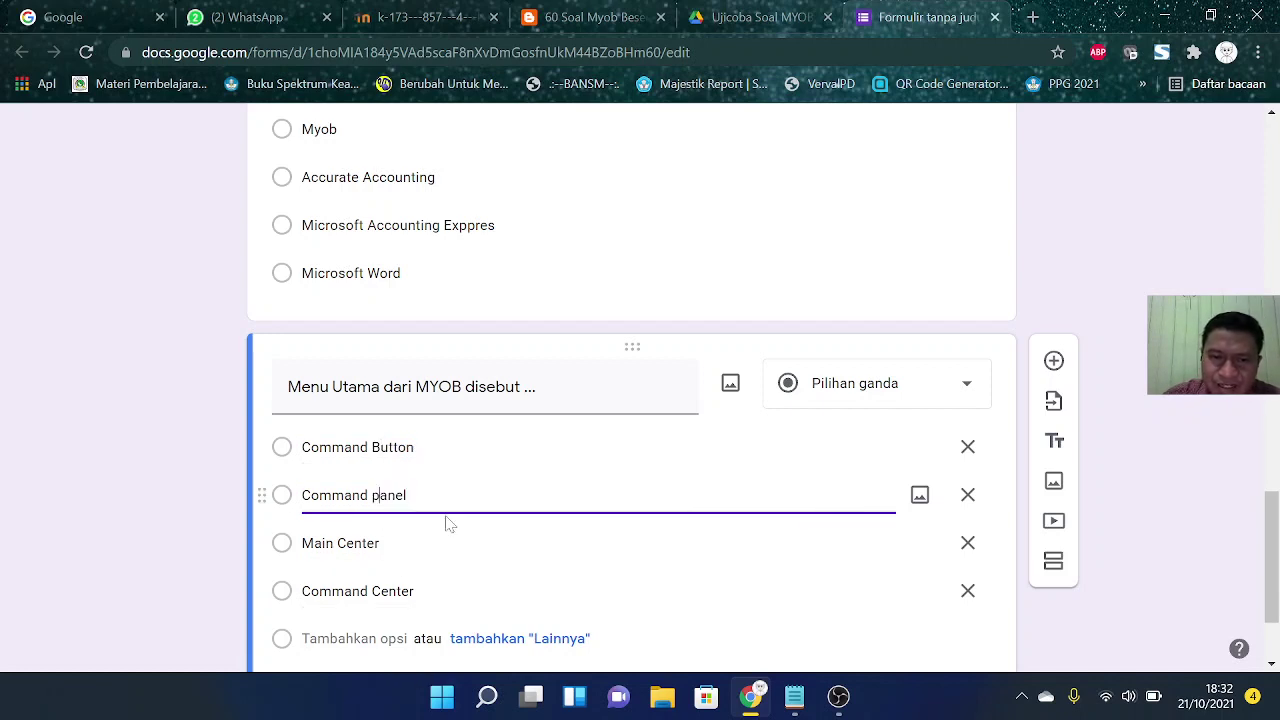
{"action": "key", "text": "Delete"}
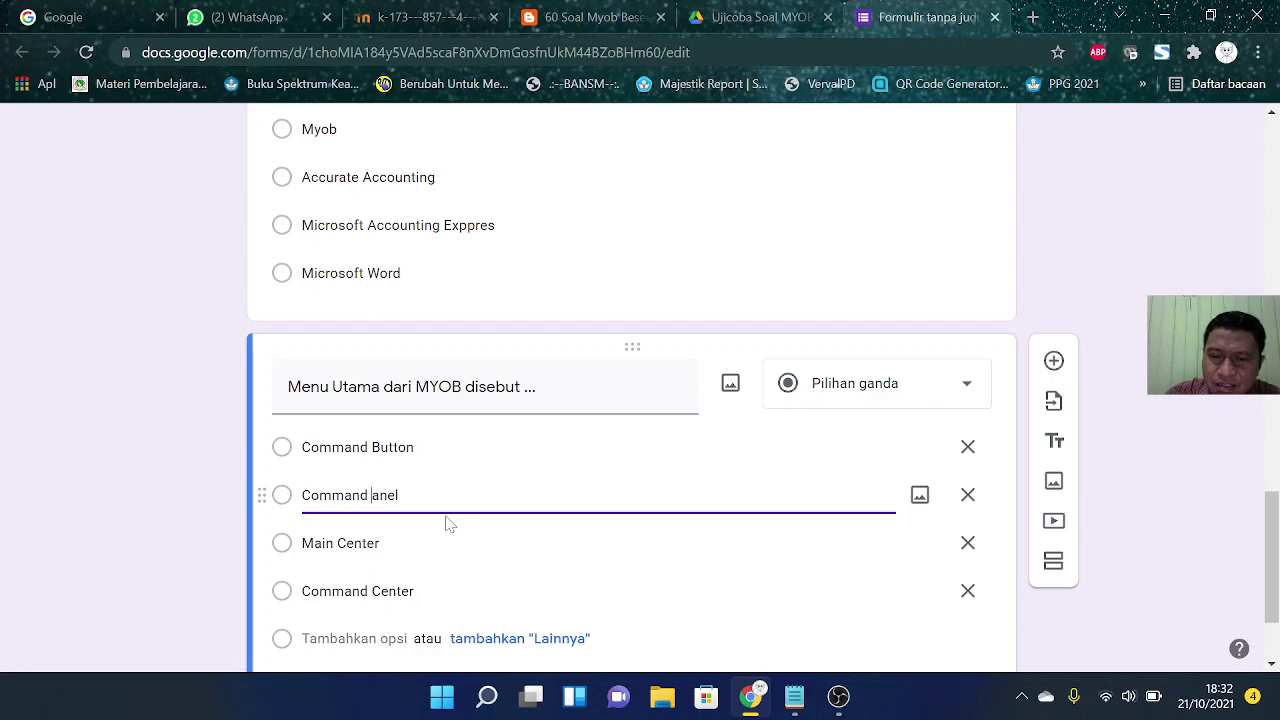
{"action": "type", "text": "P"}
Step: Make the 'Menu Utama' question required
{"action": "scroll", "coordinate": [598, 492], "scroll_direction": "down", "scroll_amount": 2}
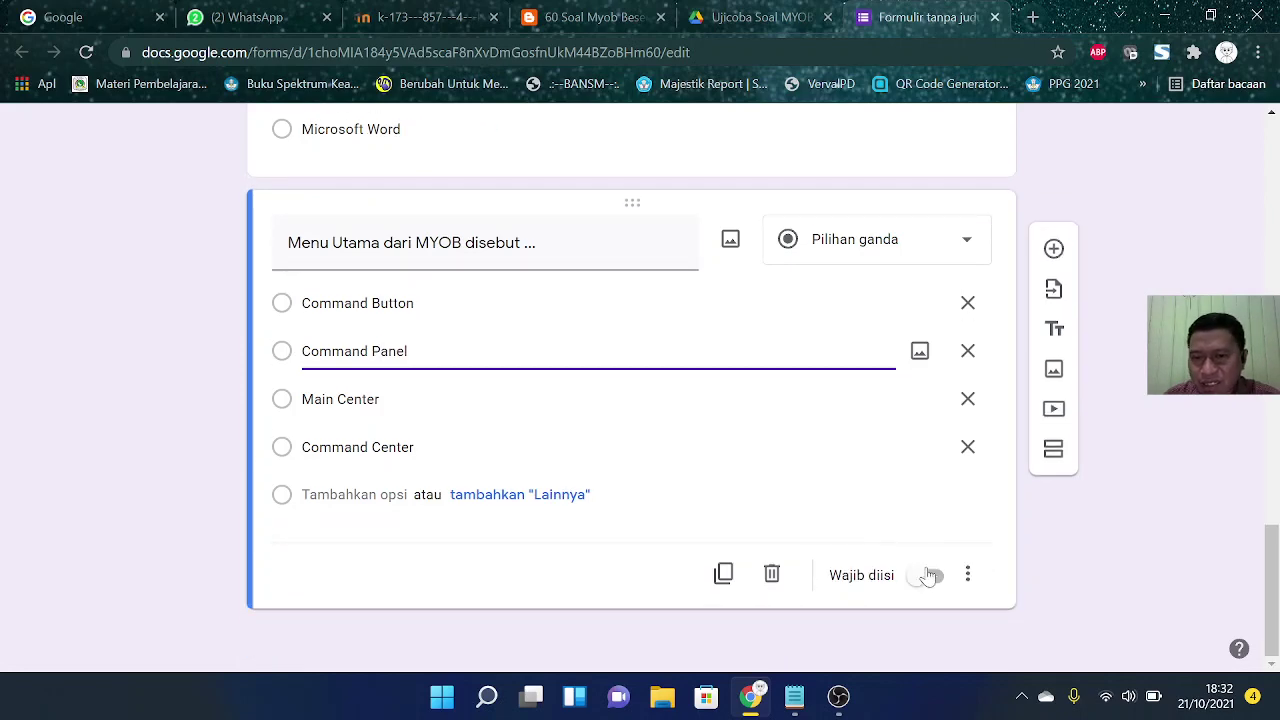
{"action": "left_click", "coordinate": [930, 576]}
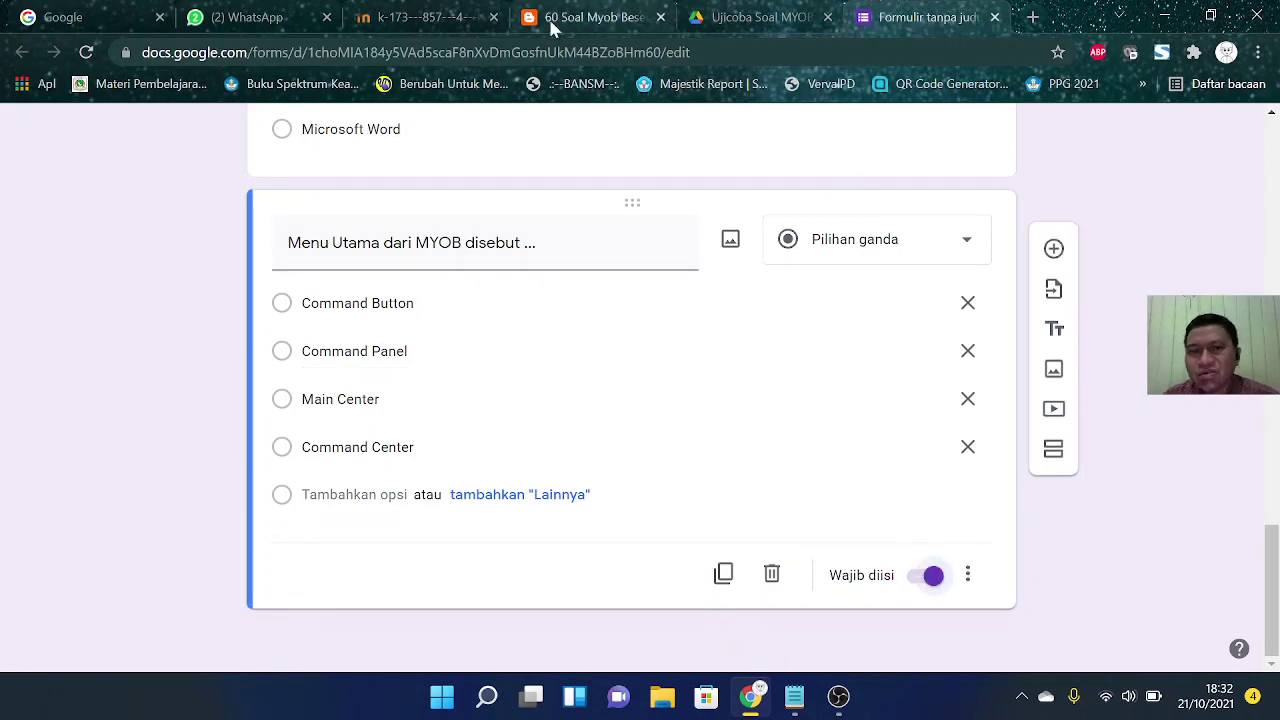
{"action": "left_click", "coordinate": [552, 28]}
Step: Add a new question using question 8's text about the file extension for saving an Excel account list
{"action": "scroll", "coordinate": [535, 350], "scroll_direction": "down", "scroll_amount": 1}
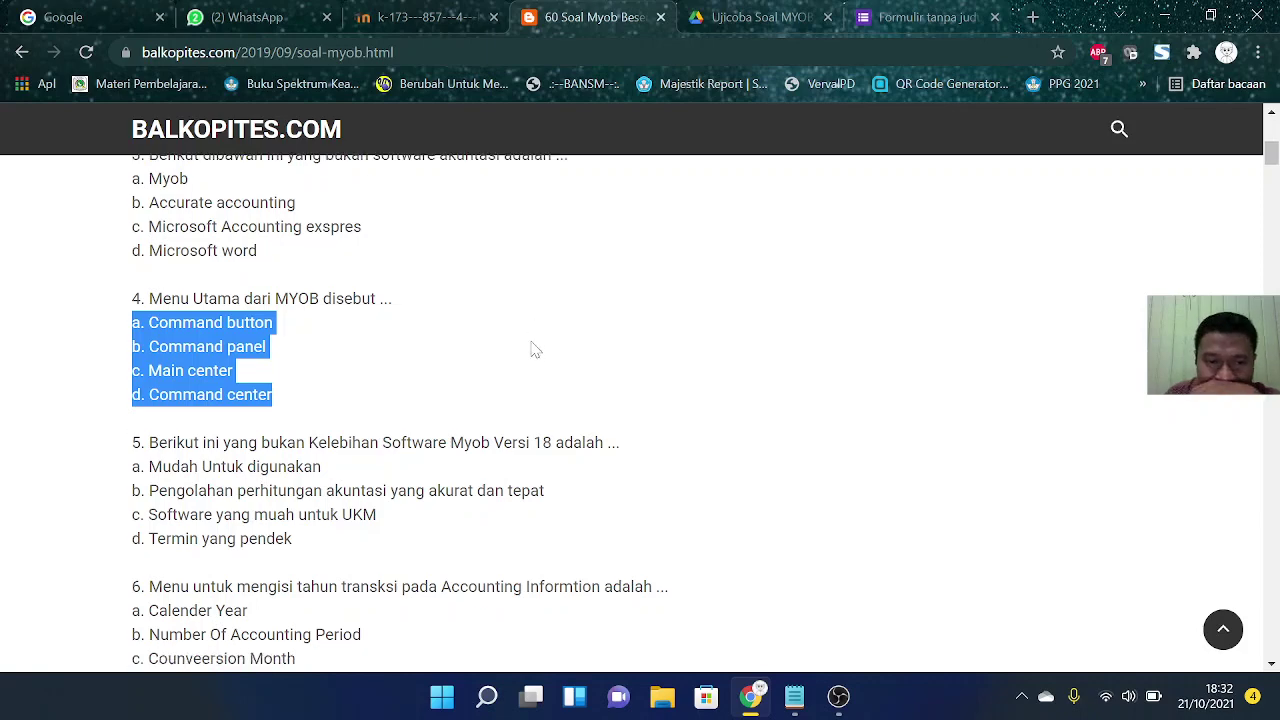
{"action": "scroll", "coordinate": [535, 350], "scroll_direction": "down", "scroll_amount": 2}
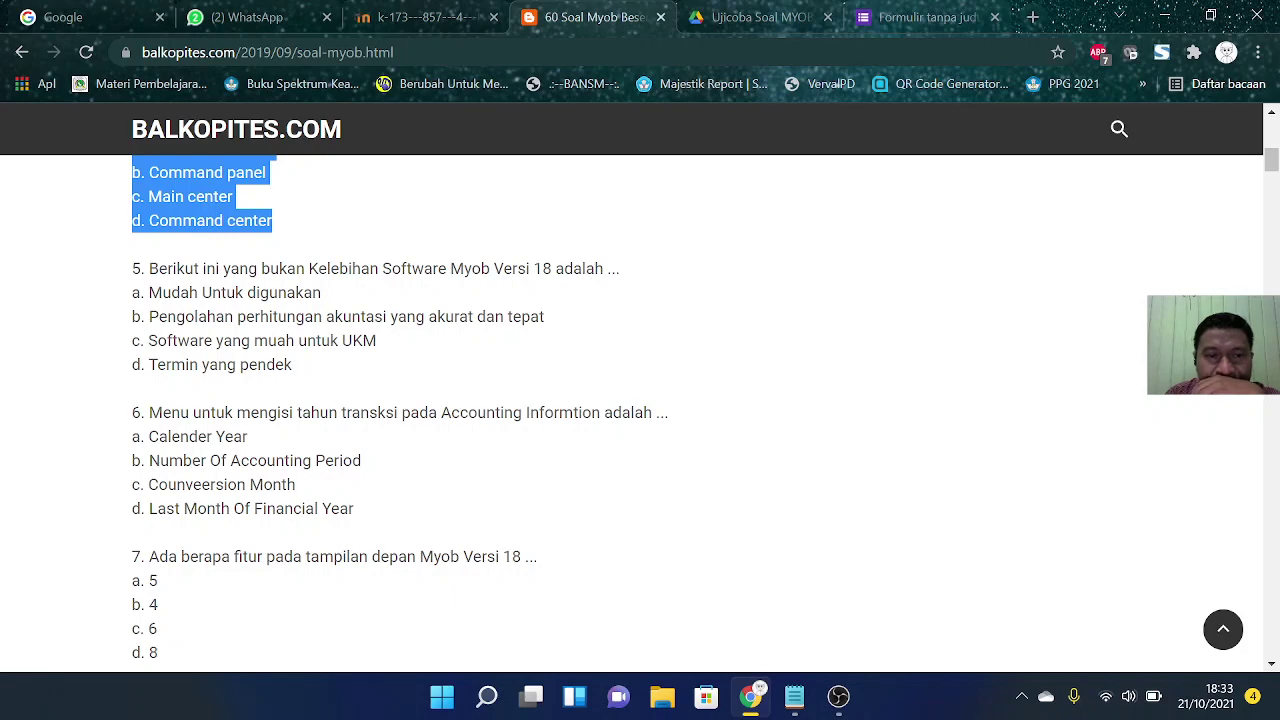
{"action": "scroll", "coordinate": [287, 365], "scroll_direction": "down", "scroll_amount": 3}
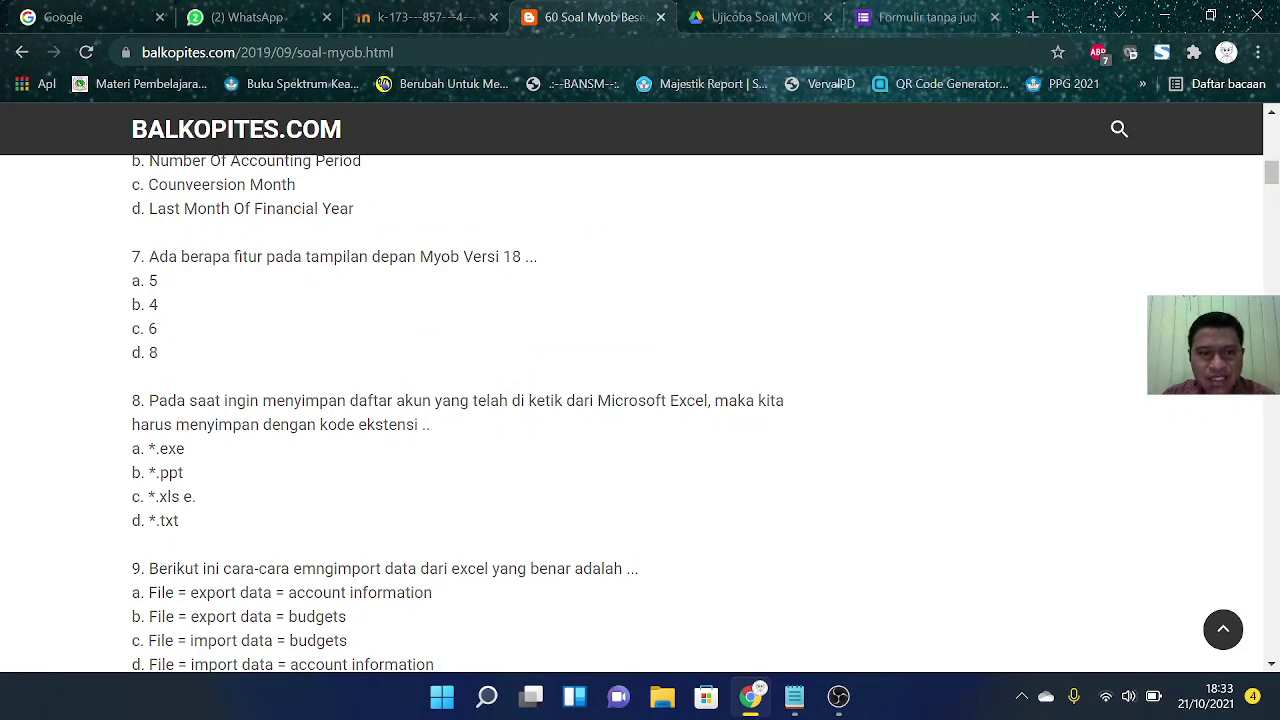
{"action": "left_click_drag", "start_coordinate": [148, 400], "coordinate": [447, 437]}
{"action": "key", "text": "ctrl+c"}
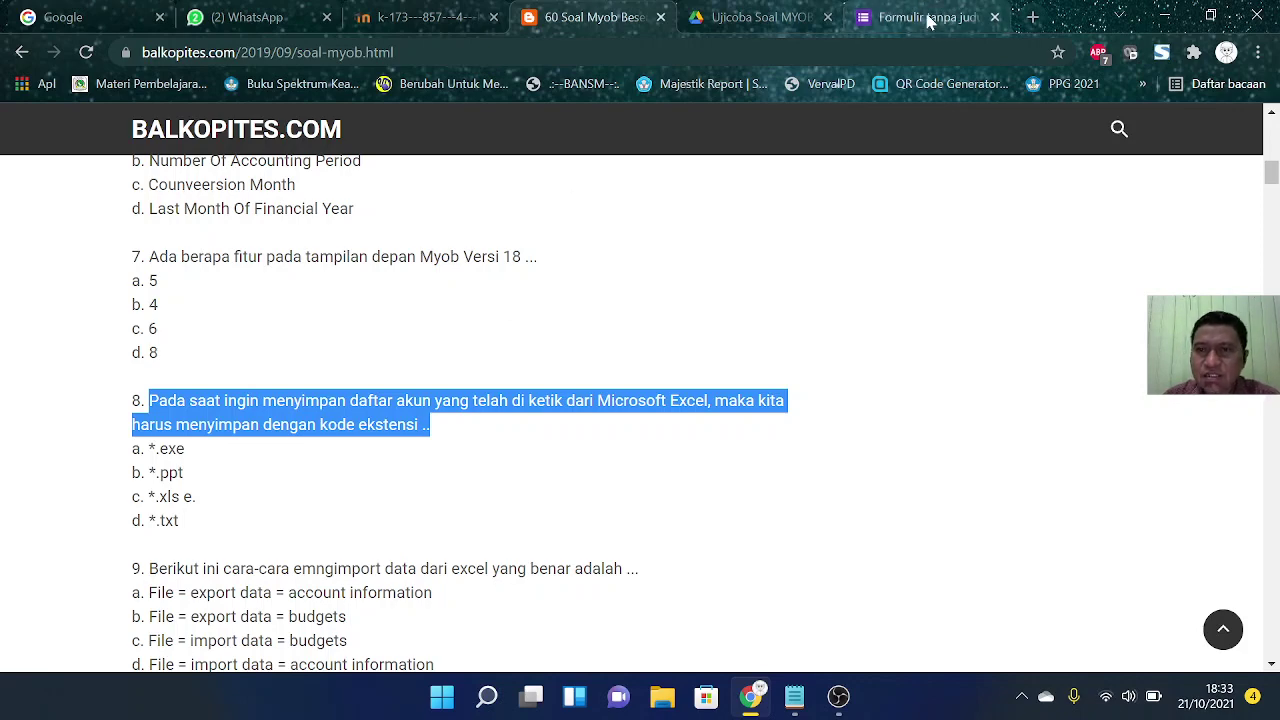
{"action": "left_click", "coordinate": [920, 17]}
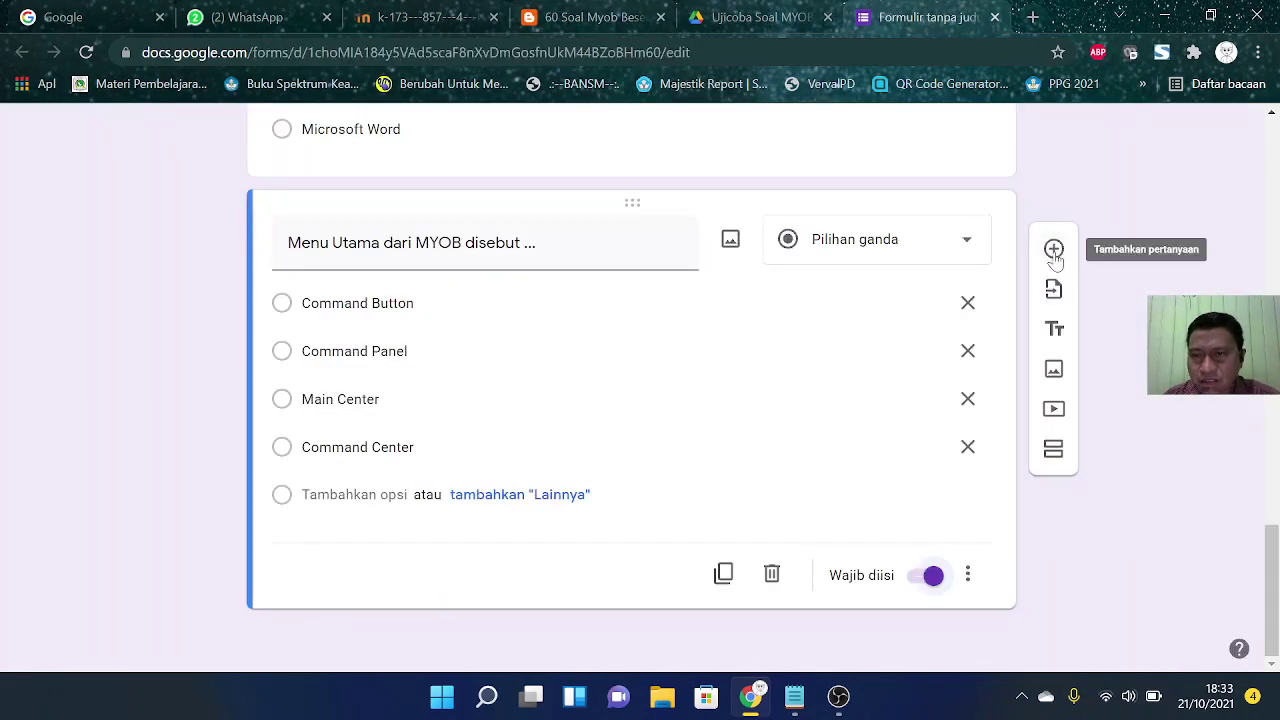
{"action": "left_click", "coordinate": [1054, 248]}
{"action": "key", "text": "ctrl+v"}
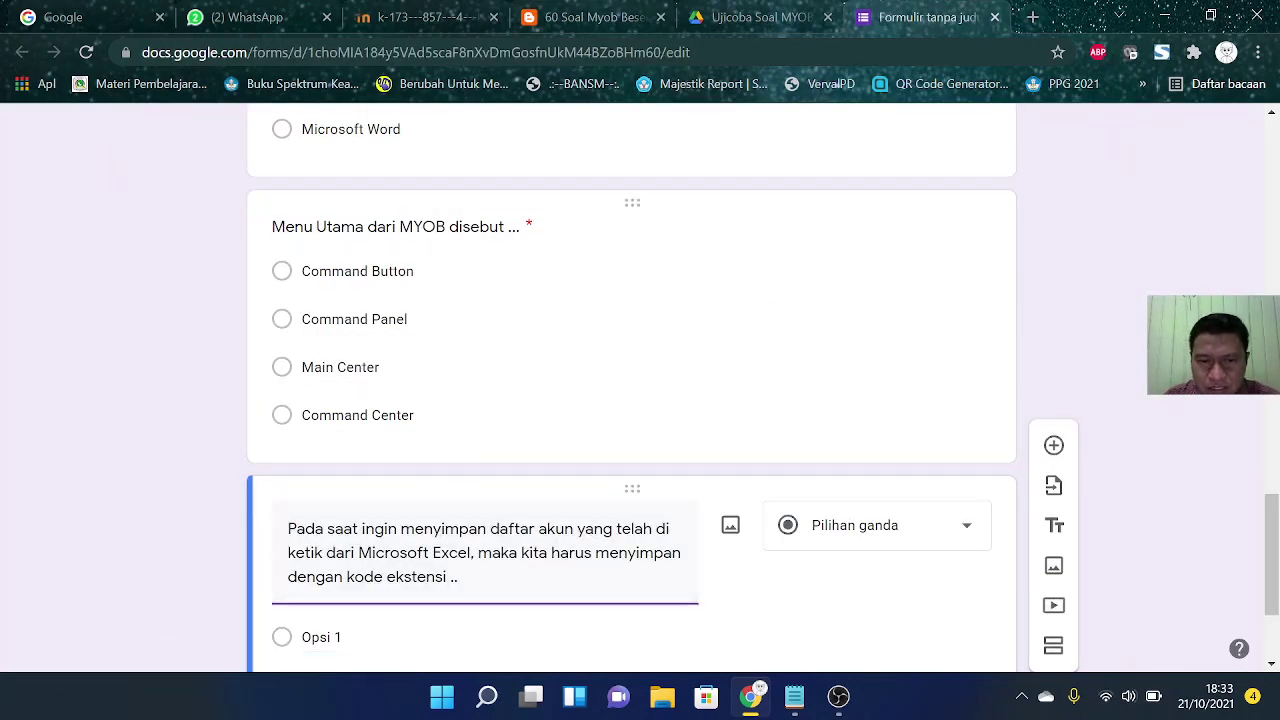
Step: Paste question 8's four answers (*.exe, *.ppt, *.xls, *.txt) as the new question's options
{"action": "left_click", "coordinate": [575, 17]}
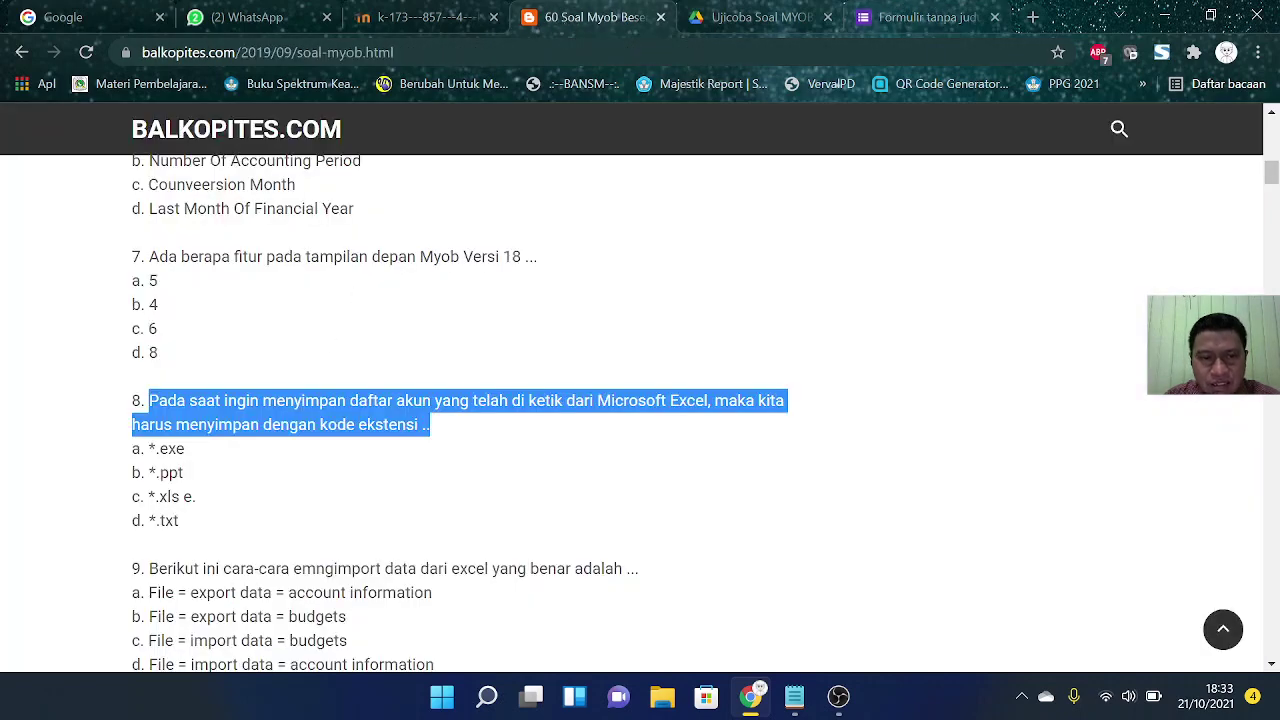
{"action": "left_click_drag", "start_coordinate": [131, 444], "coordinate": [197, 521]}
{"action": "key", "text": "ctrl+c"}
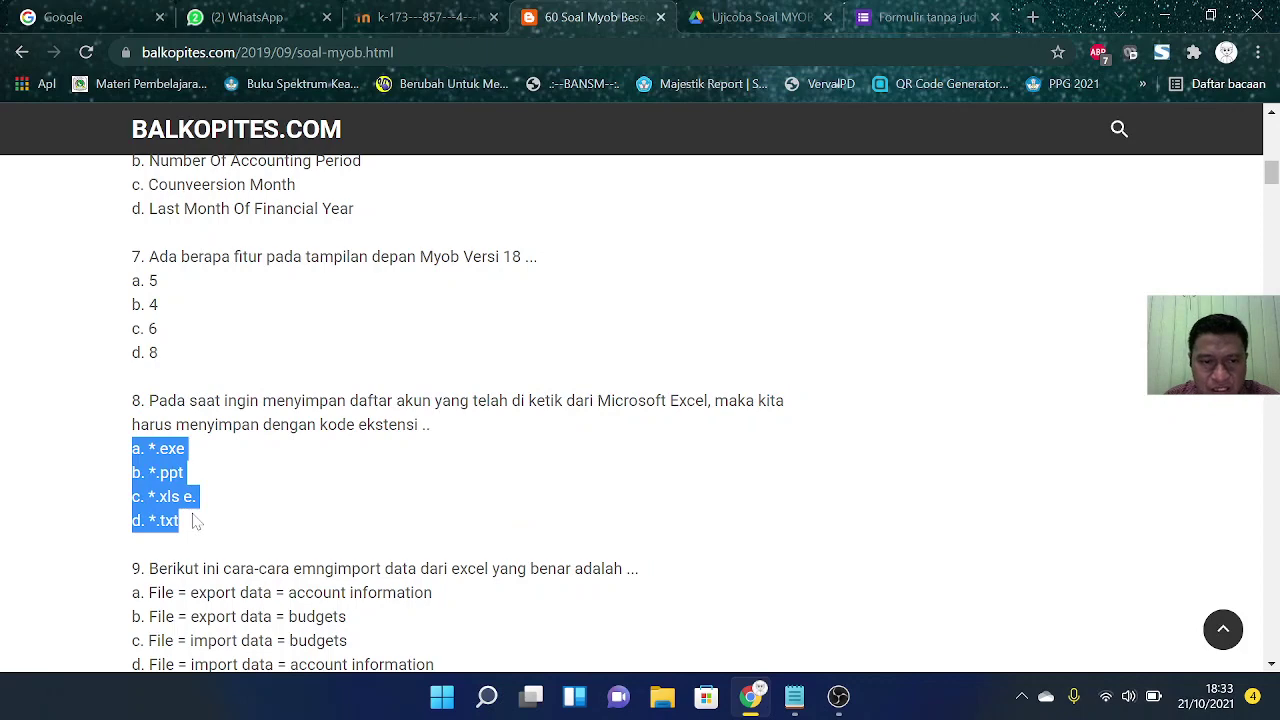
{"action": "left_click", "coordinate": [915, 17]}
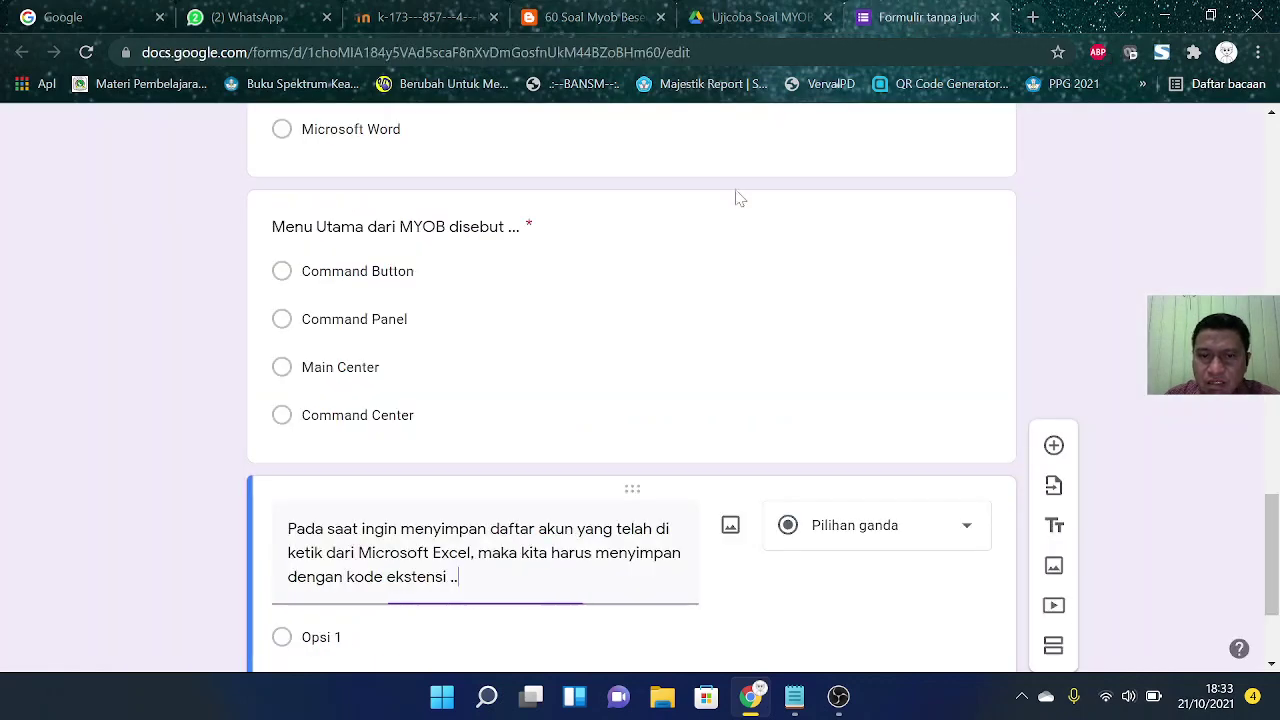
{"action": "scroll", "coordinate": [737, 194], "scroll_direction": "down", "scroll_amount": 2}
{"action": "left_click", "coordinate": [322, 447]}
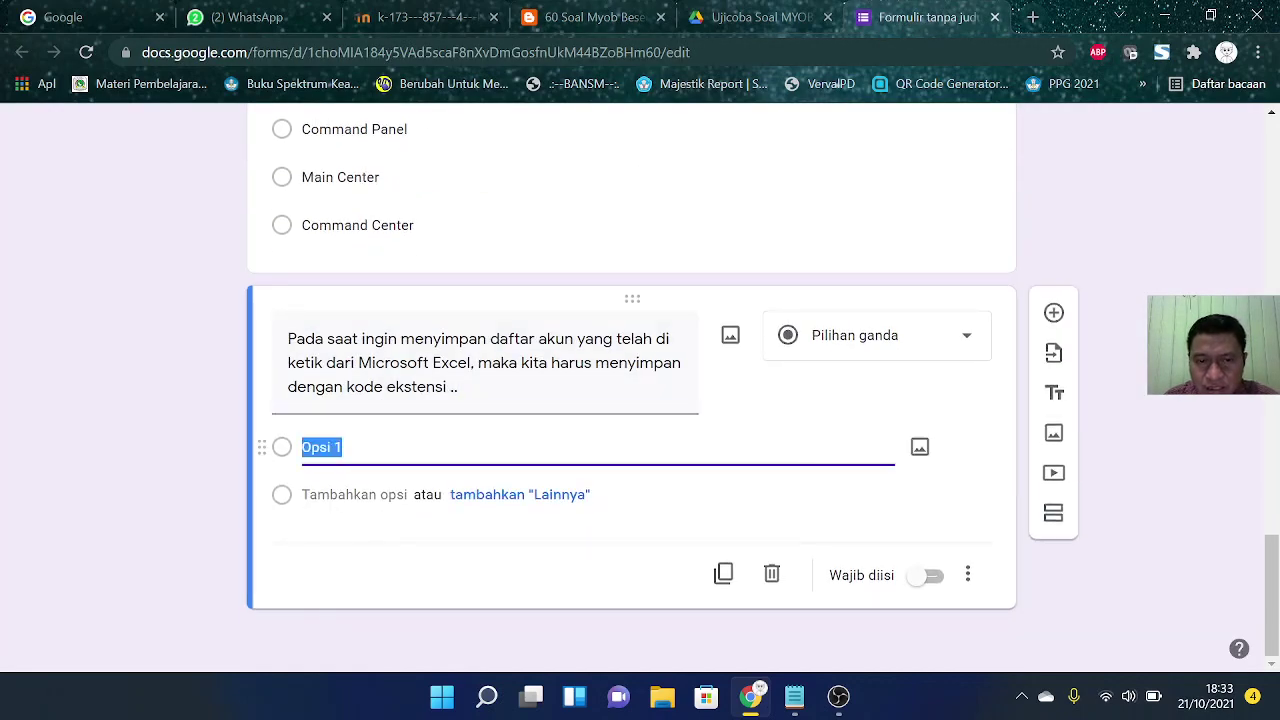
{"action": "key", "text": "ctrl+v"}
Step: Strip the letter prefixes from the *.exe, *.ppt and *.xls options
{"action": "left_click", "coordinate": [316, 447]}
{"action": "left_click", "coordinate": [316, 447]}
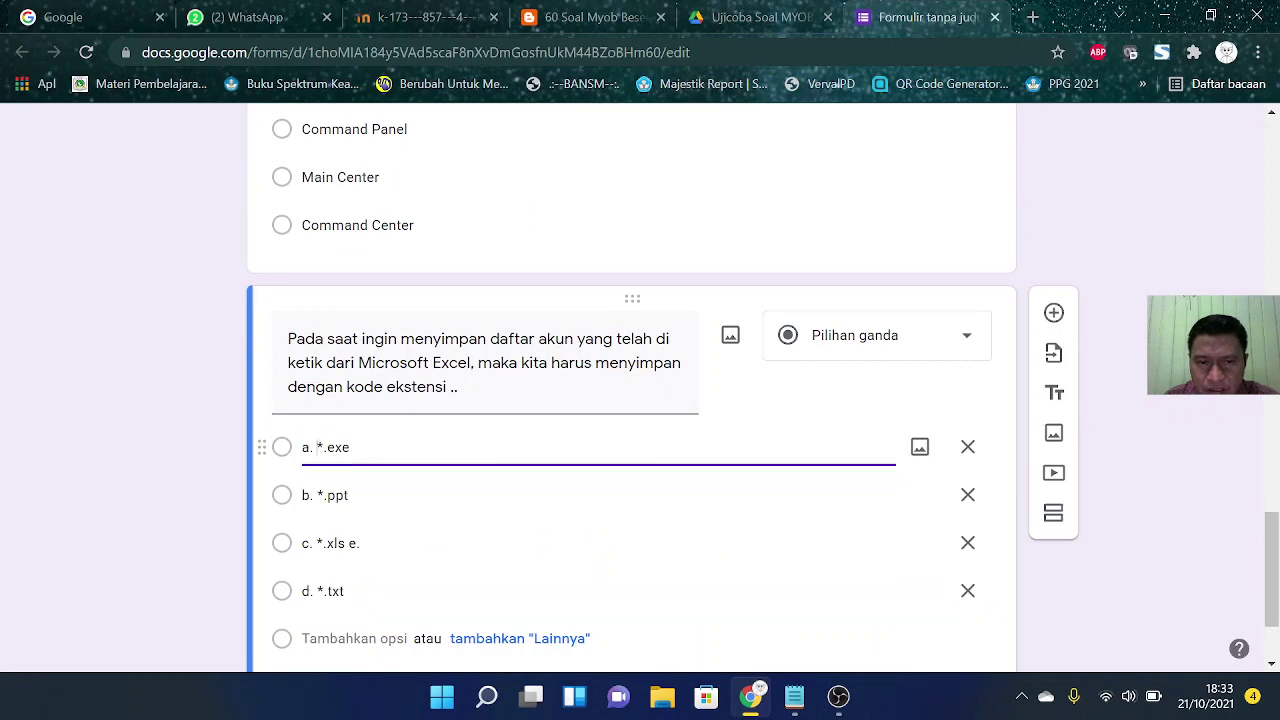
{"action": "key", "text": "BackSpace"}
{"action": "key", "text": "BackSpace"}
{"action": "key", "text": "BackSpace"}
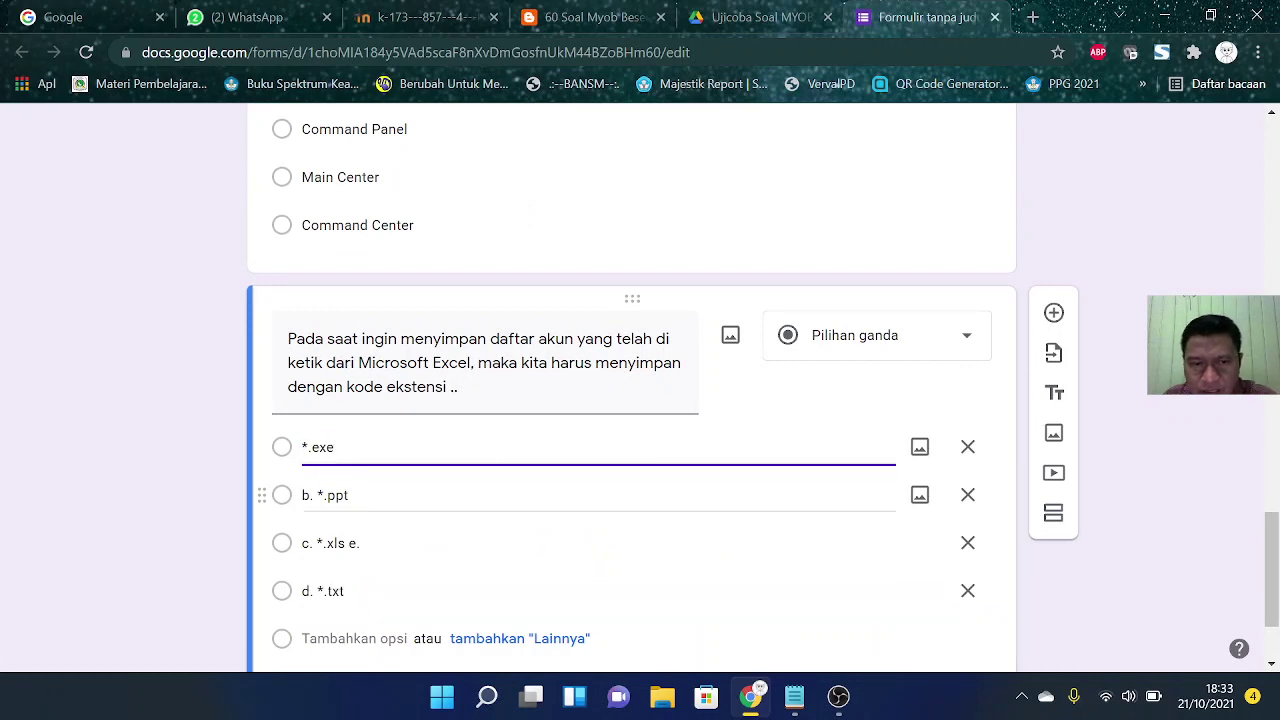
{"action": "left_click", "coordinate": [318, 495]}
{"action": "left_click", "coordinate": [318, 495]}
{"action": "key", "text": "BackSpace"}
{"action": "key", "text": "BackSpace"}
{"action": "key", "text": "BackSpace"}
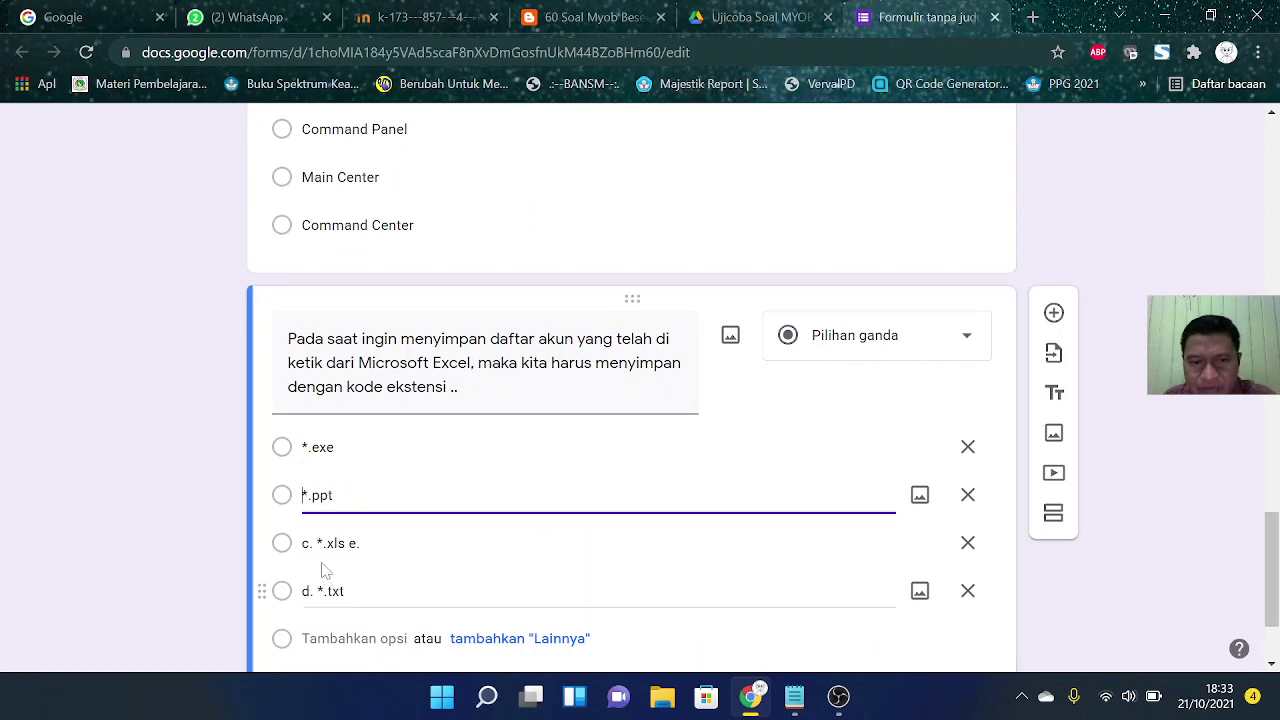
{"action": "left_click", "coordinate": [320, 543]}
{"action": "left_click", "coordinate": [320, 543]}
{"action": "key", "text": "BackSpace"}
{"action": "key", "text": "BackSpace"}
{"action": "key", "text": "BackSpace"}
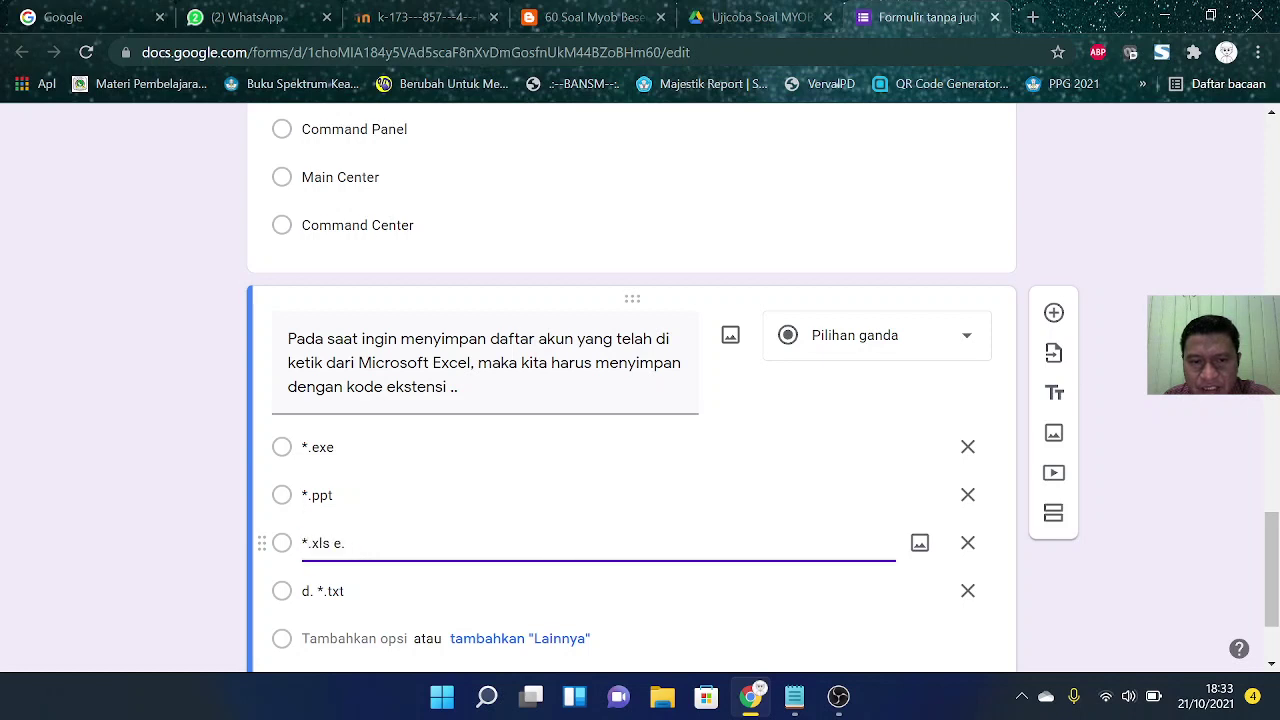
{"action": "key", "text": "BackSpace"}
{"action": "key", "text": "BackSpace"}
{"action": "key", "text": "BackSpace"}
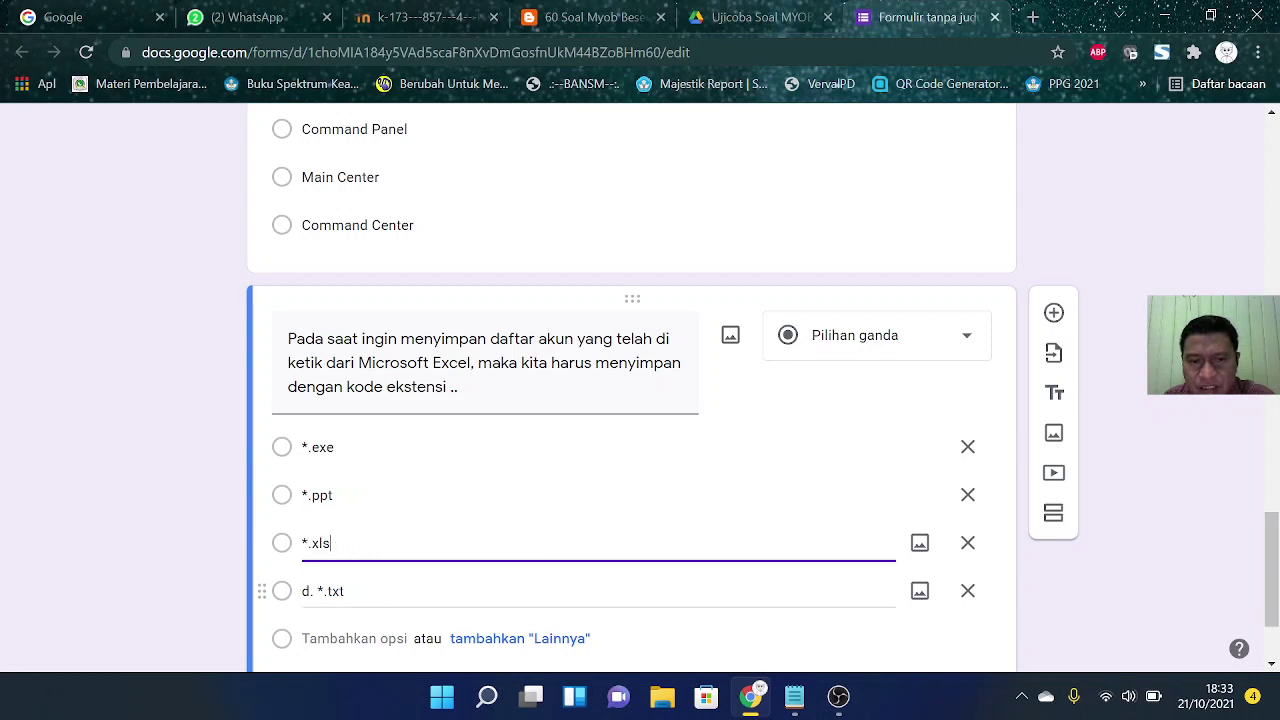
Step: Remove the prefix from the *.txt option and switch on 'Wajib diisi'
{"action": "left_click", "coordinate": [318, 591]}
{"action": "left_click", "coordinate": [318, 591]}
{"action": "key", "text": "BackSpace"}
{"action": "key", "text": "BackSpace"}
{"action": "key", "text": "BackSpace"}
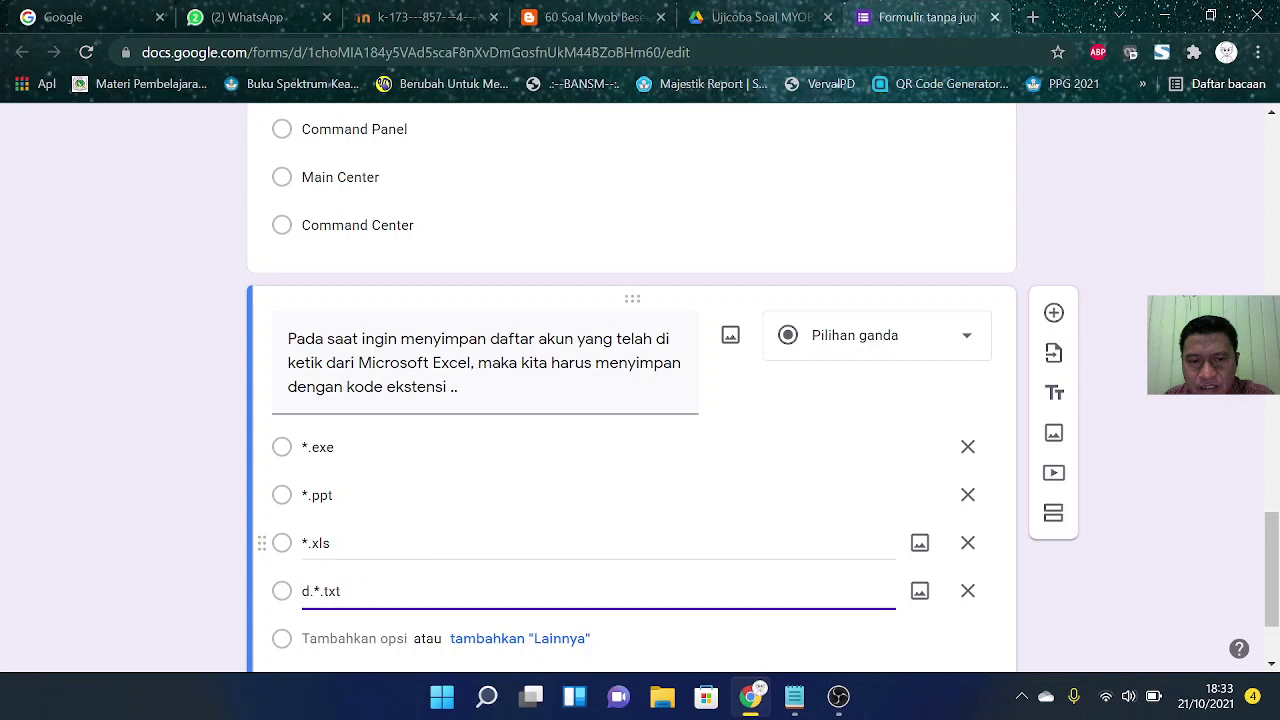
{"action": "scroll", "coordinate": [629, 434], "scroll_direction": "down", "scroll_amount": 3}
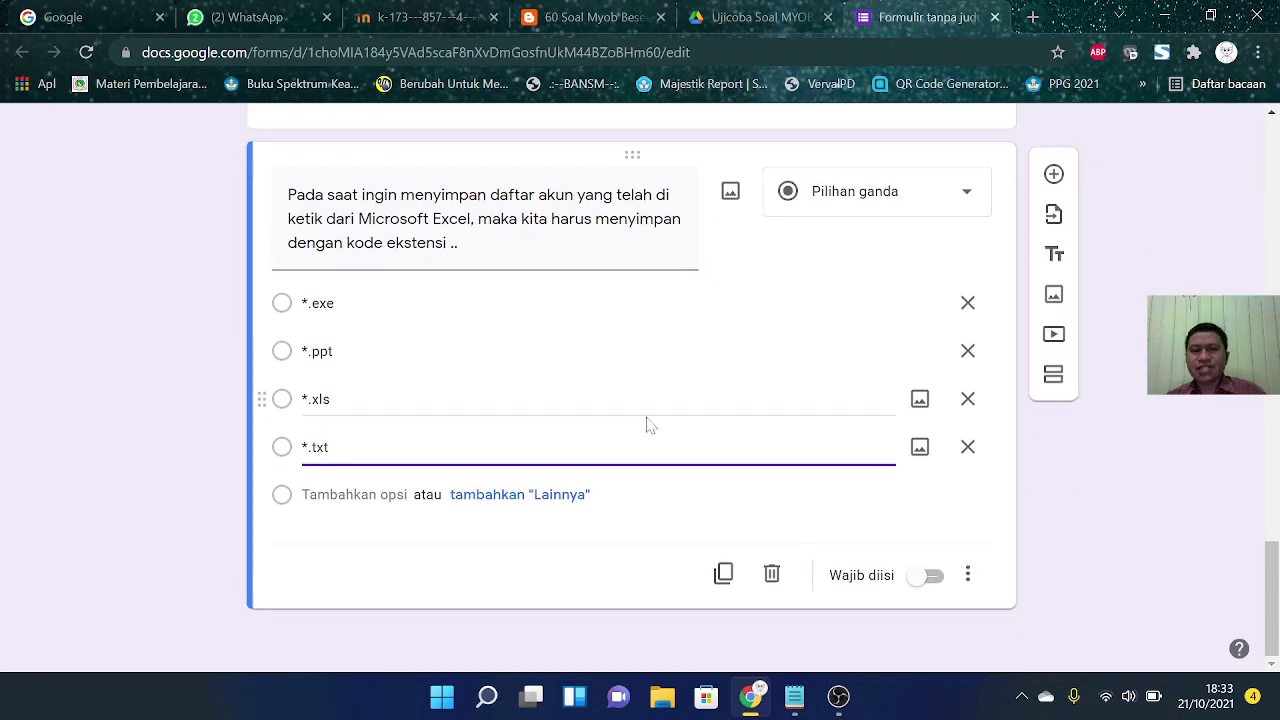
{"action": "left_click", "coordinate": [930, 576]}
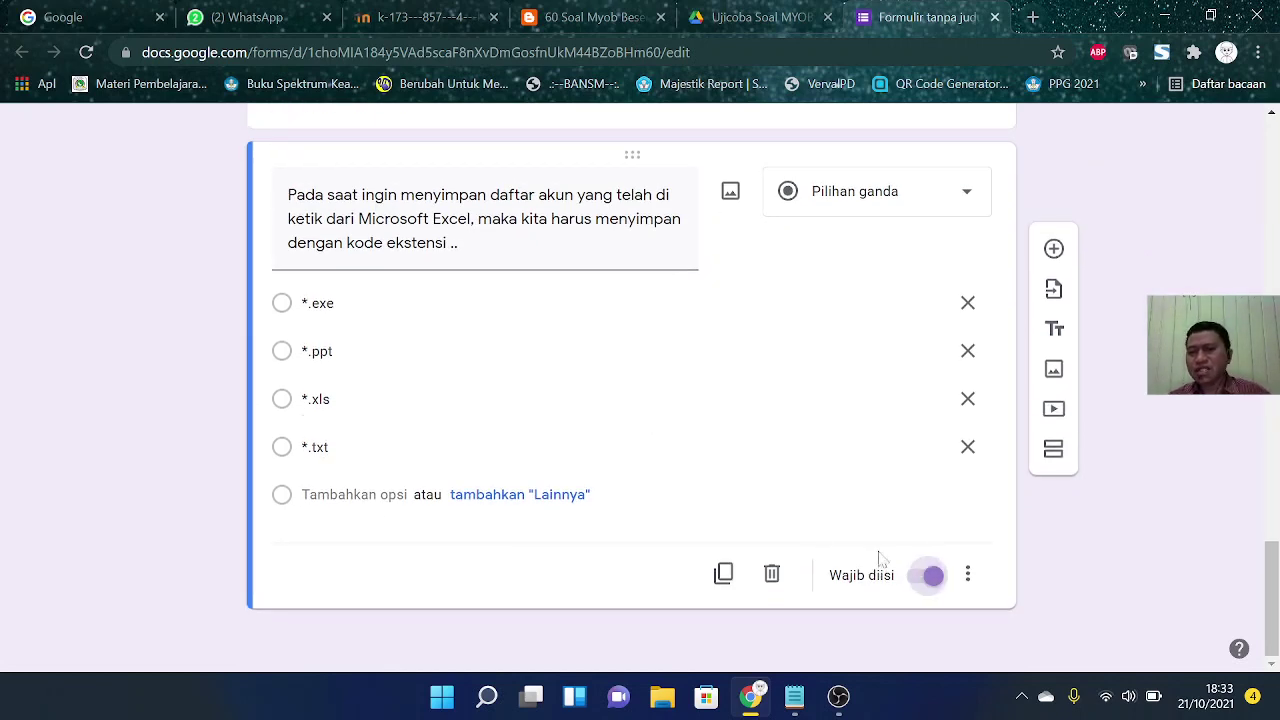
Step: Review the questions, return to the top of the form and open the Setelan tab
{"action": "scroll", "coordinate": [827, 536], "scroll_direction": "up", "scroll_amount": 18}
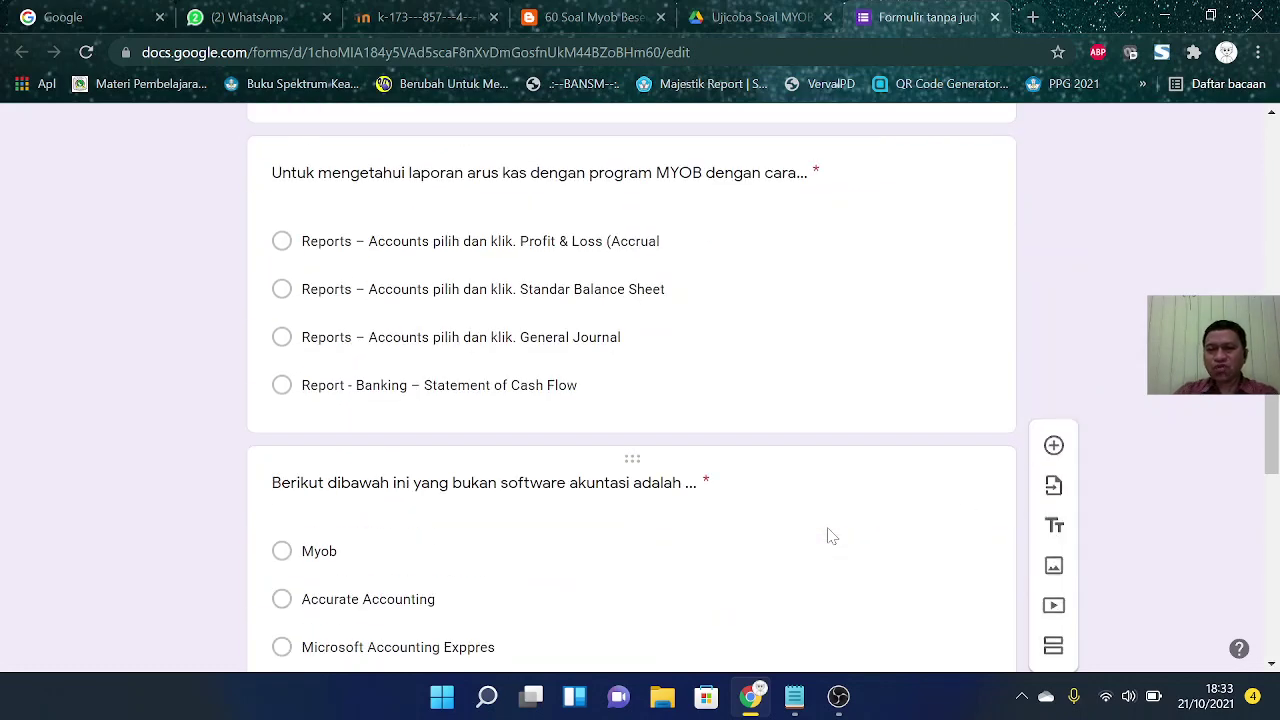
{"action": "scroll", "coordinate": [828, 530], "scroll_direction": "up", "scroll_amount": 5}
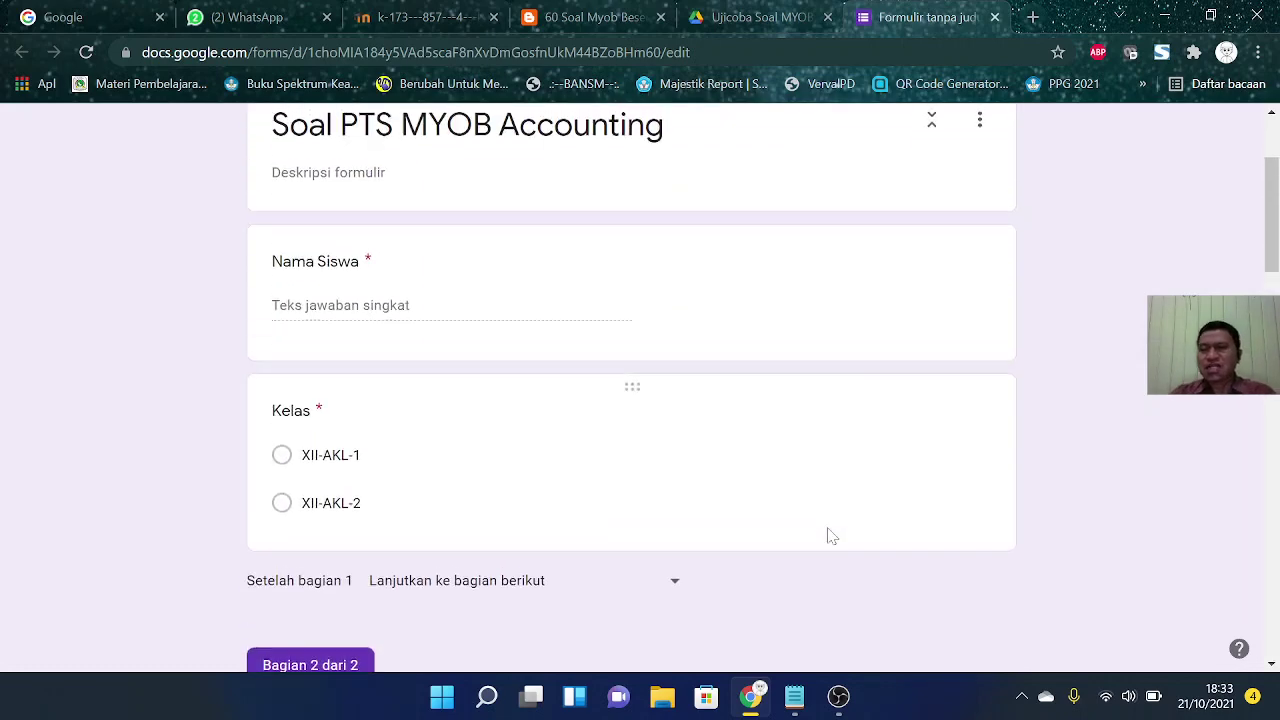
{"action": "scroll", "coordinate": [828, 536], "scroll_direction": "down", "scroll_amount": 15}
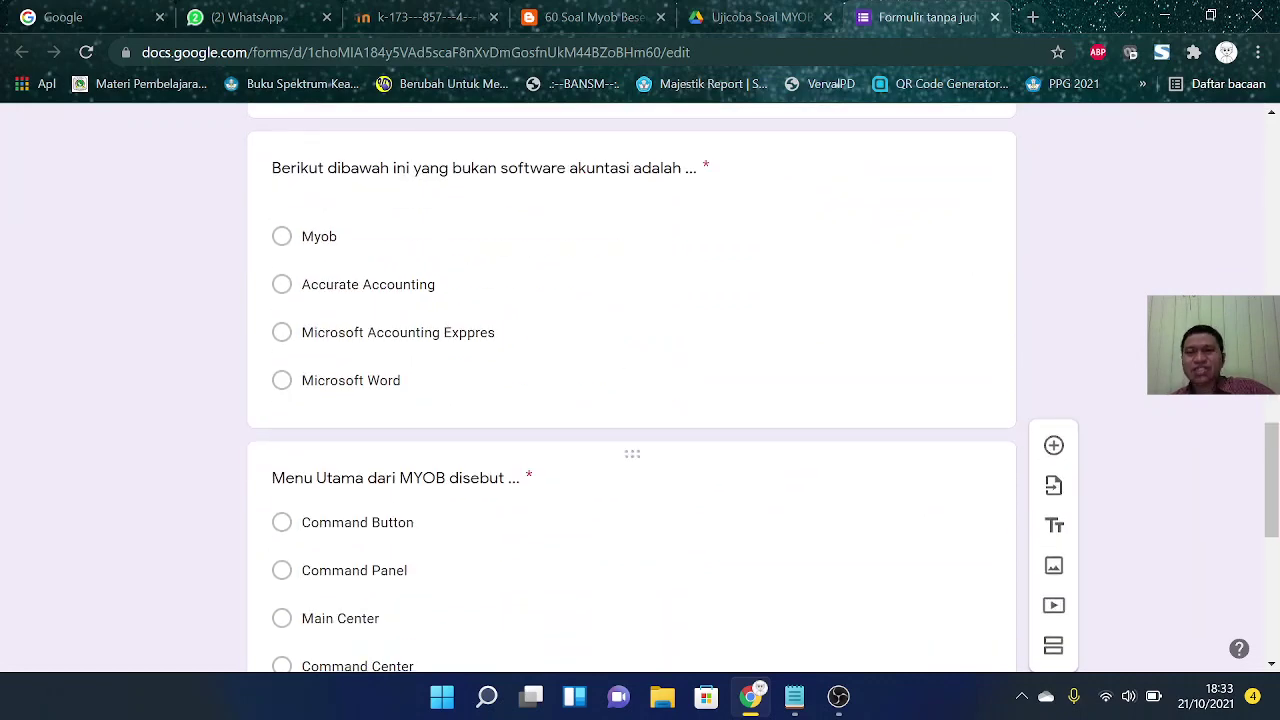
{"action": "scroll", "coordinate": [828, 536], "scroll_direction": "down", "scroll_amount": 3}
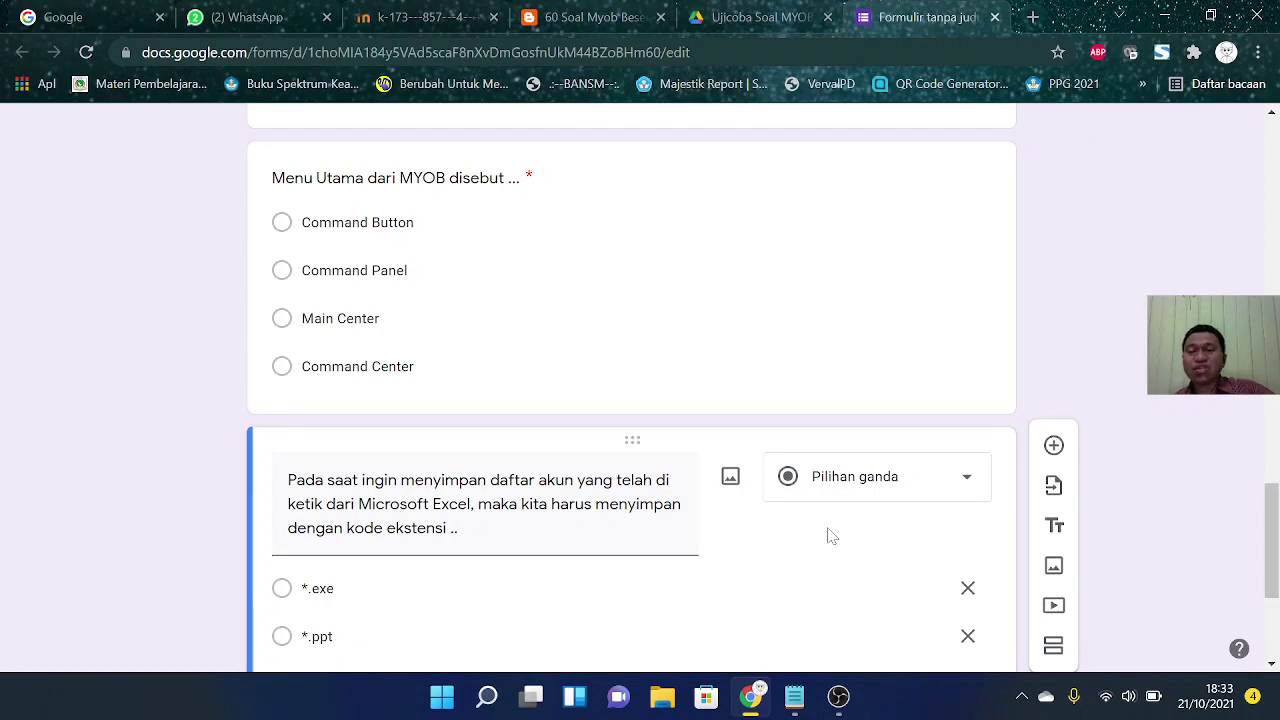
{"action": "scroll", "coordinate": [828, 536], "scroll_direction": "up", "scroll_amount": 15}
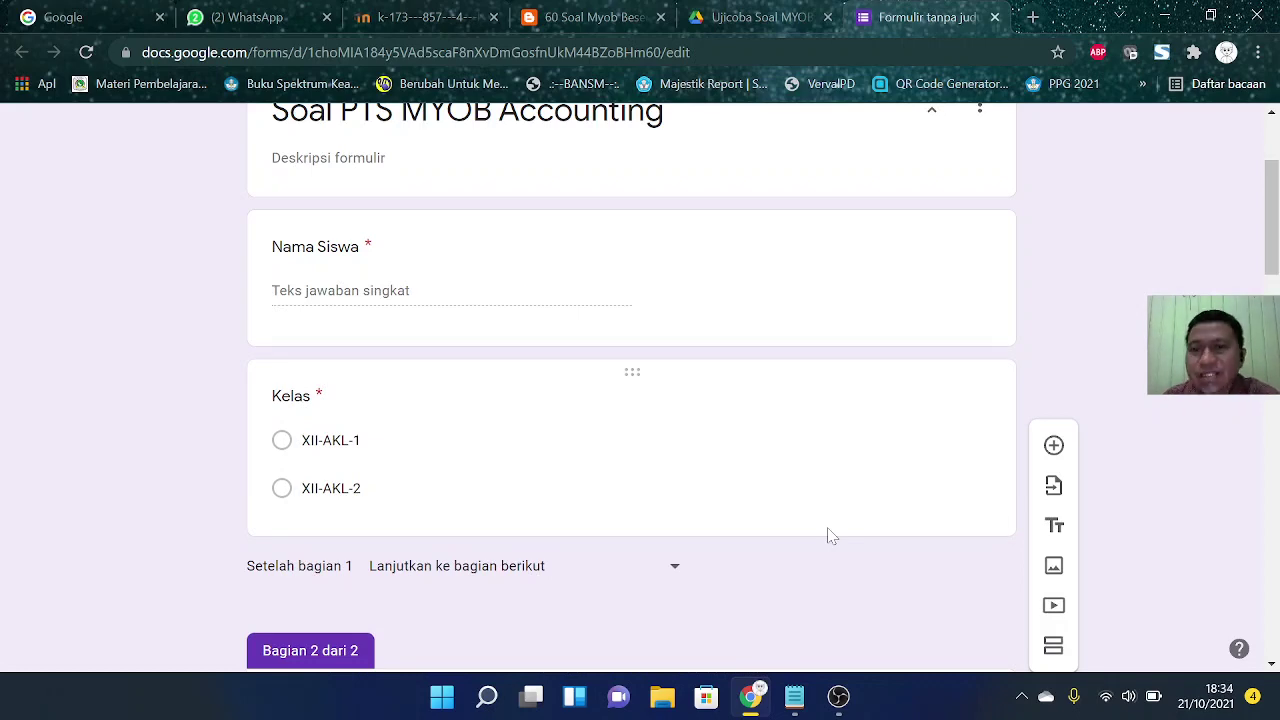
{"action": "scroll", "coordinate": [828, 536], "scroll_direction": "up", "scroll_amount": 3}
{"action": "left_click", "coordinate": [740, 198]}
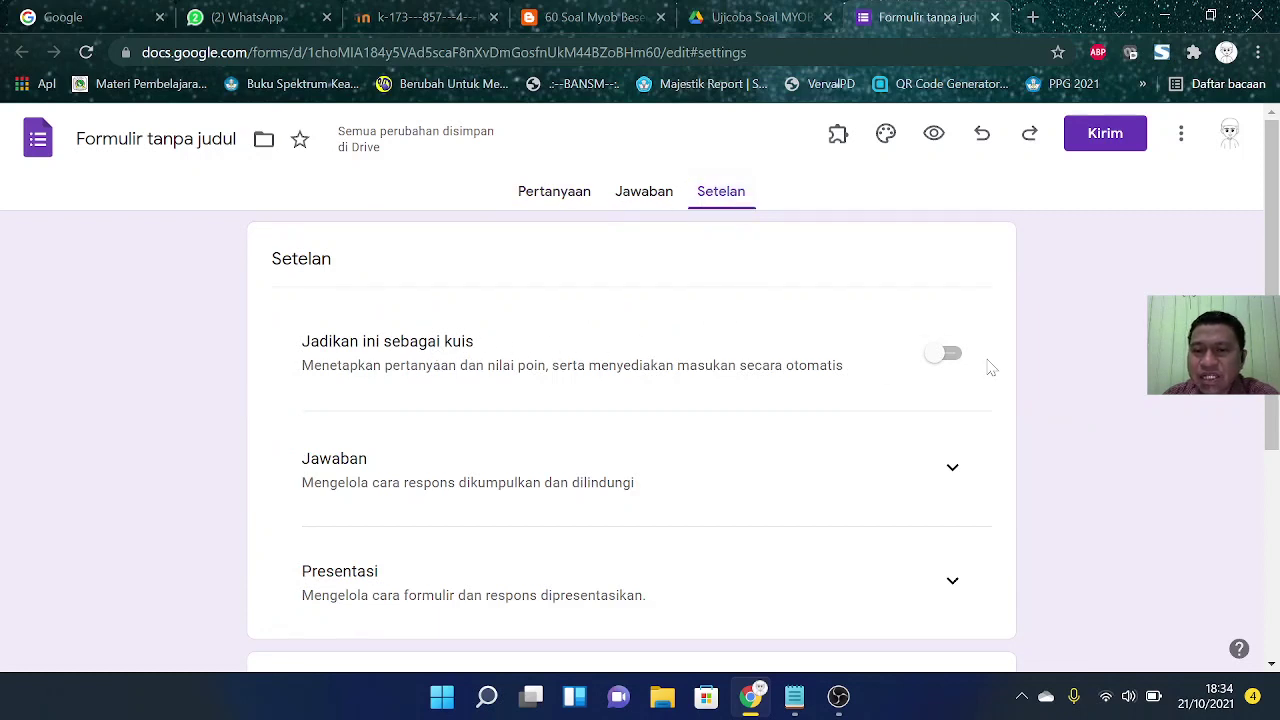
Step: Turn on 'Jadikan ini sebagai kuis' and switch off 'Pertanyaan tak terjawab' and 'Jawaban yang benar'
{"action": "left_click", "coordinate": [948, 356]}
{"action": "scroll", "coordinate": [586, 457], "scroll_direction": "down", "scroll_amount": 3}
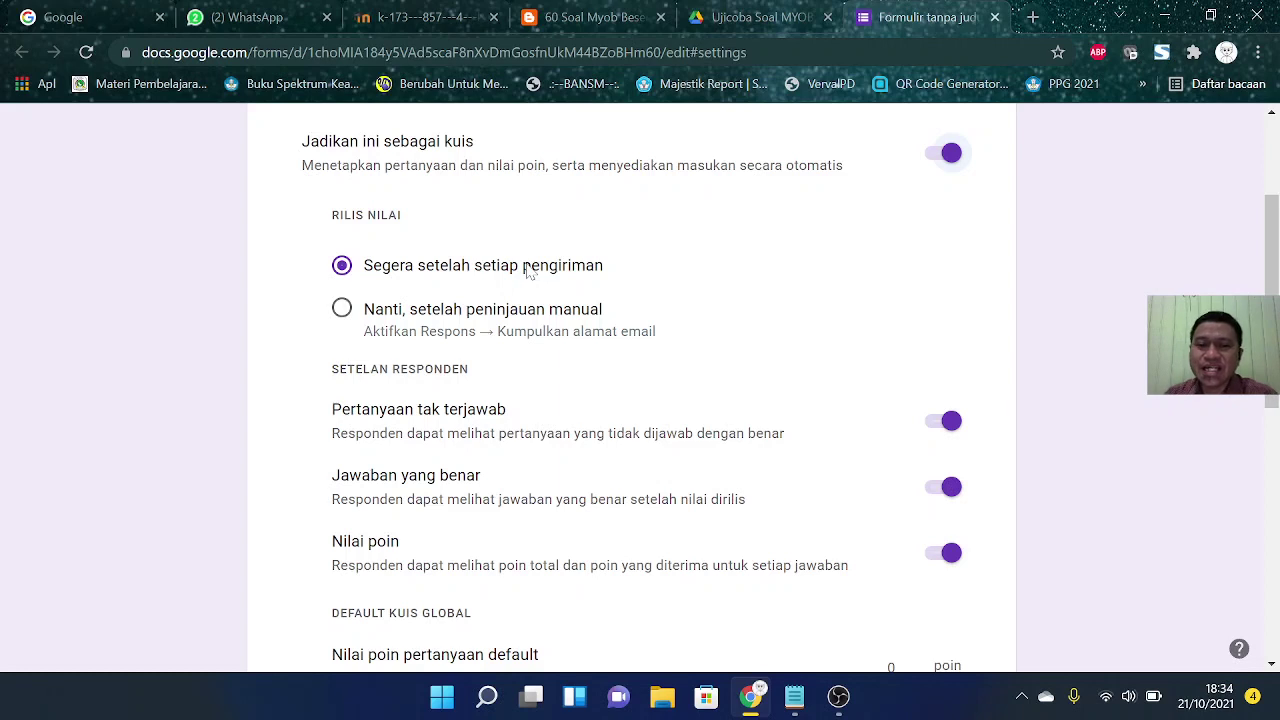
{"action": "left_click", "coordinate": [937, 426]}
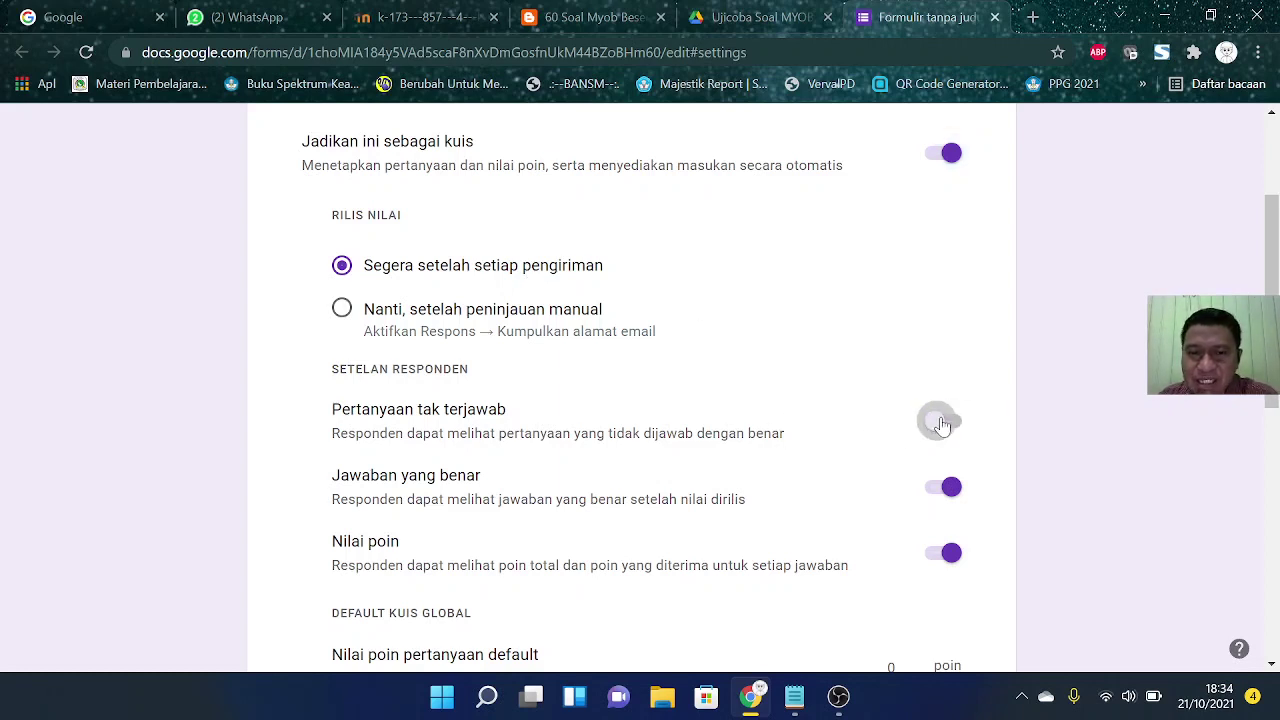
{"action": "left_click", "coordinate": [948, 490]}
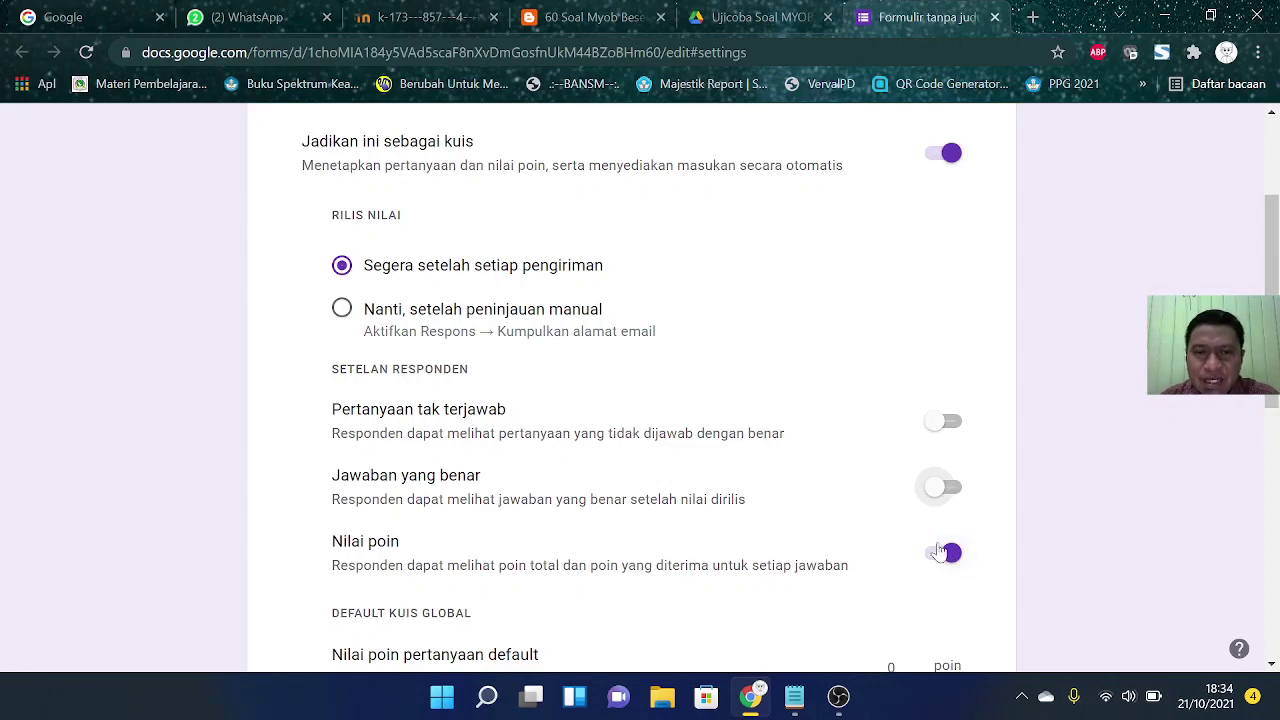
{"action": "scroll", "coordinate": [863, 480], "scroll_direction": "down", "scroll_amount": 2}
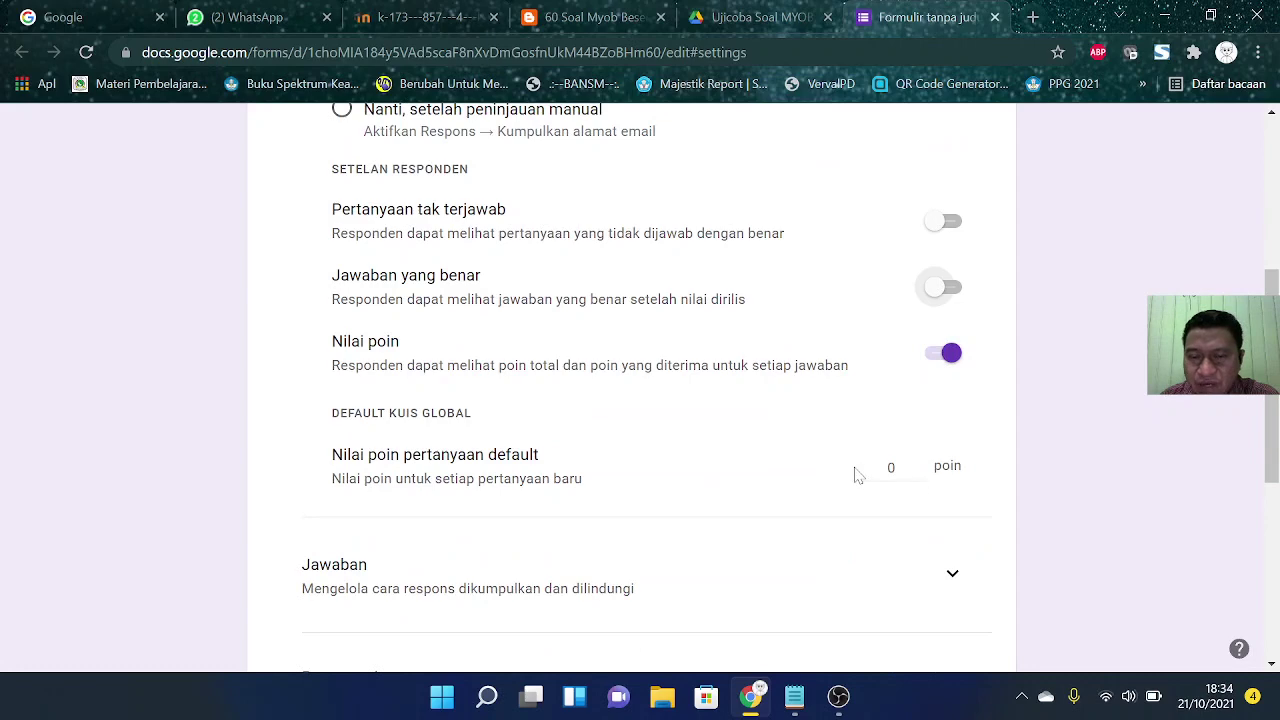
{"action": "scroll", "coordinate": [749, 460], "scroll_direction": "down", "scroll_amount": 2}
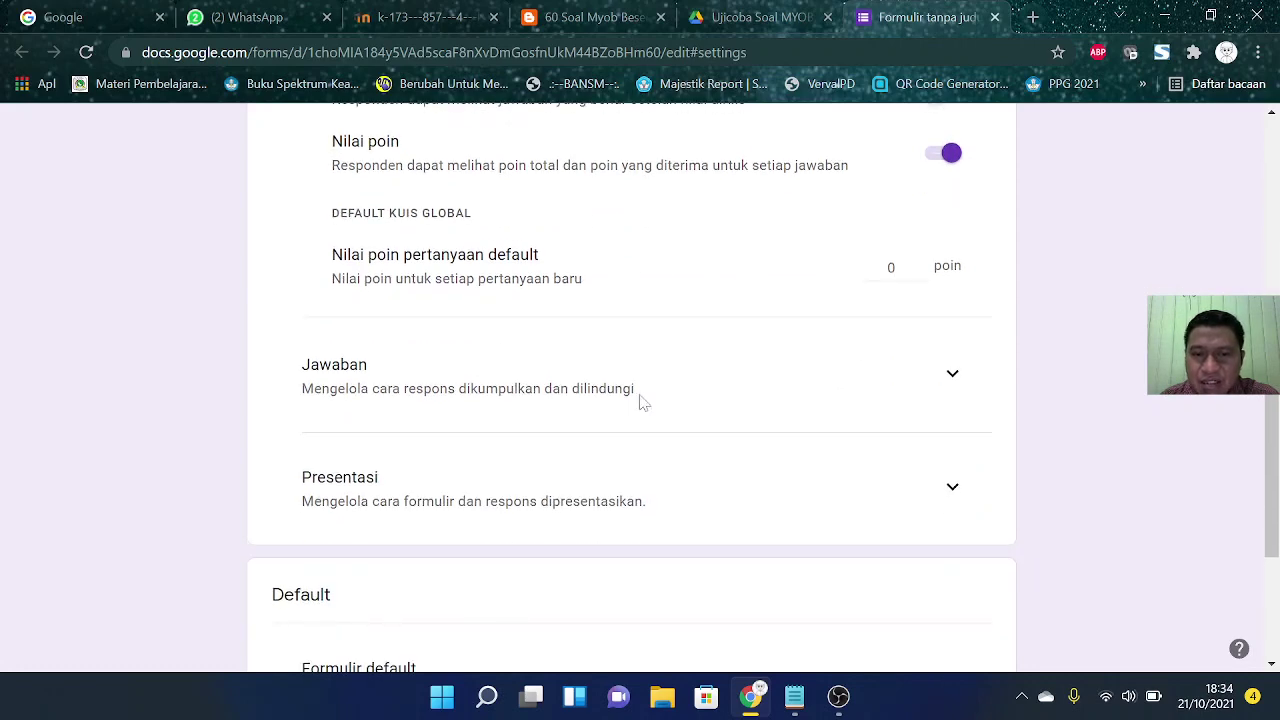
Step: Expand Jawaban and Presentasi and turn off 'Tampilkan link untuk menyerahkan jawaban lain'
{"action": "left_click", "coordinate": [953, 377]}
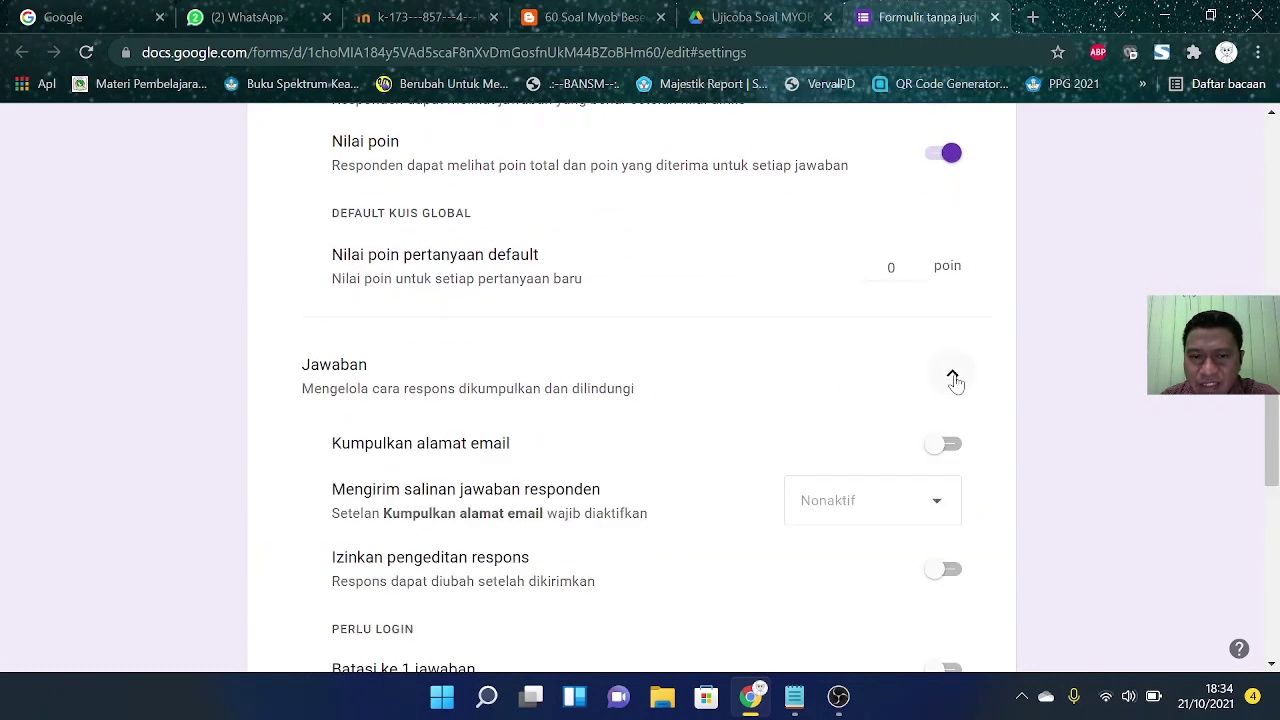
{"action": "scroll", "coordinate": [692, 444], "scroll_direction": "down", "scroll_amount": 2}
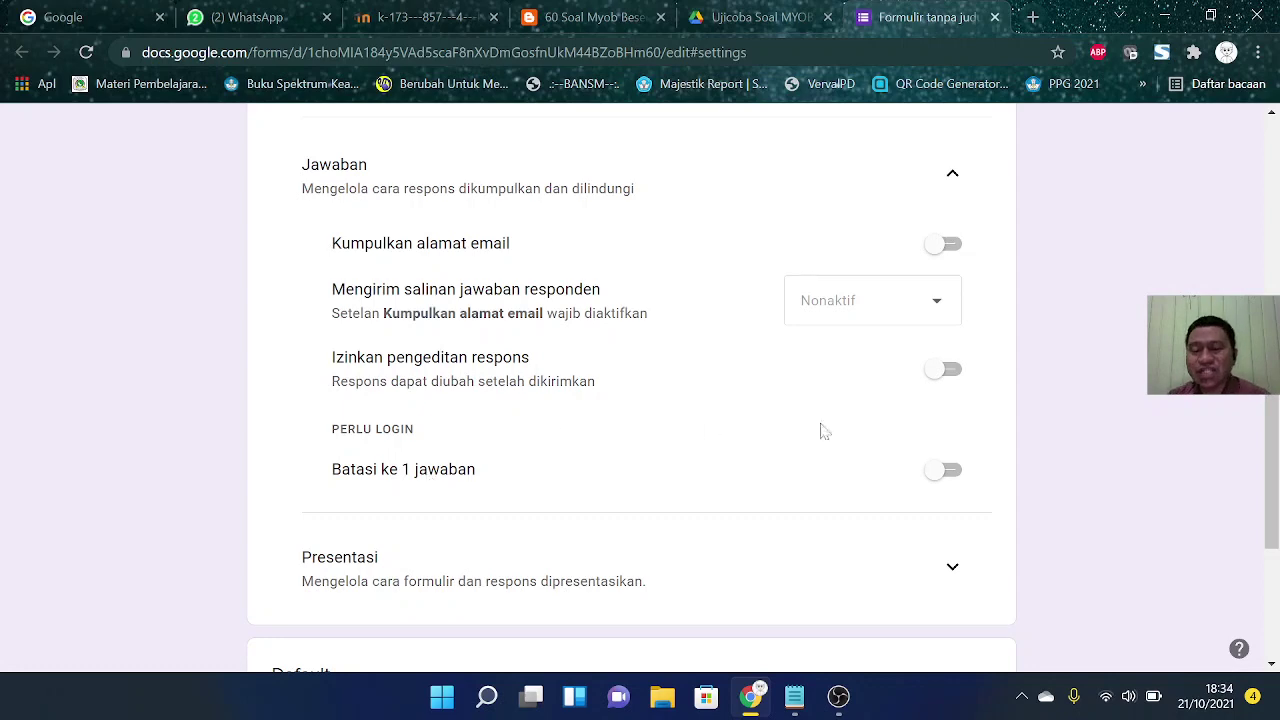
{"action": "scroll", "coordinate": [855, 550], "scroll_direction": "down", "scroll_amount": 3}
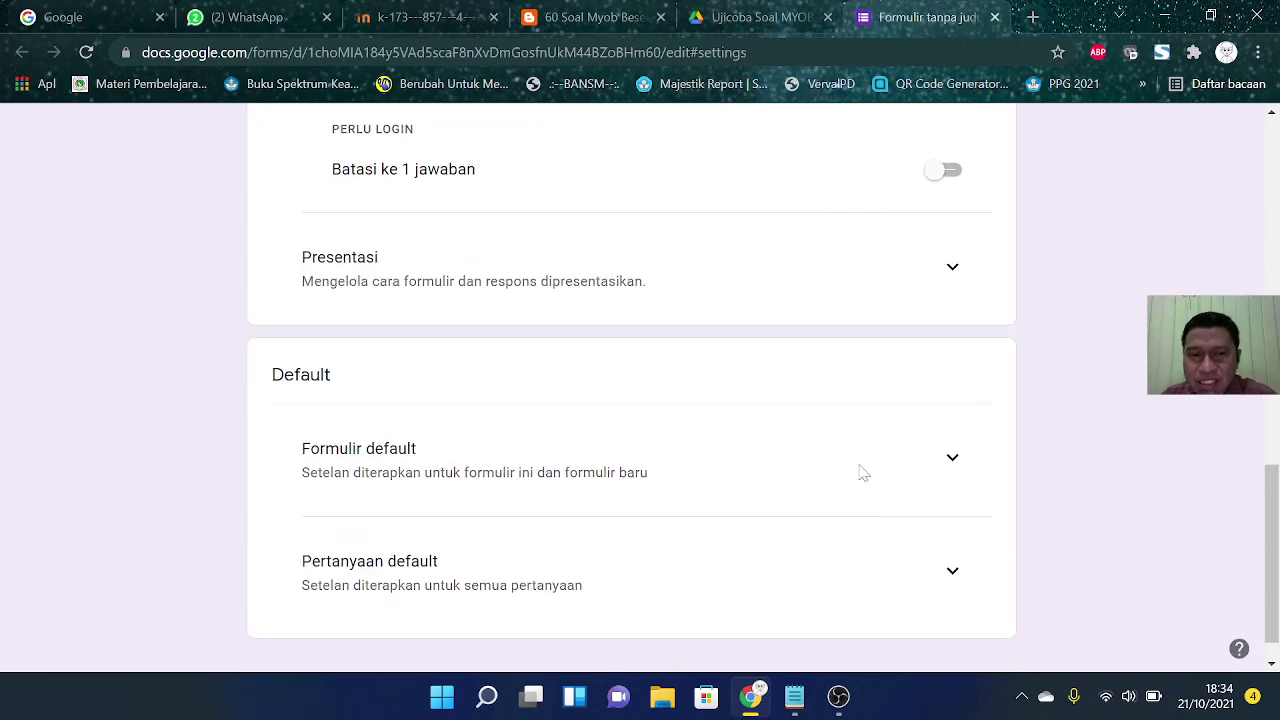
{"action": "left_click", "coordinate": [952, 268]}
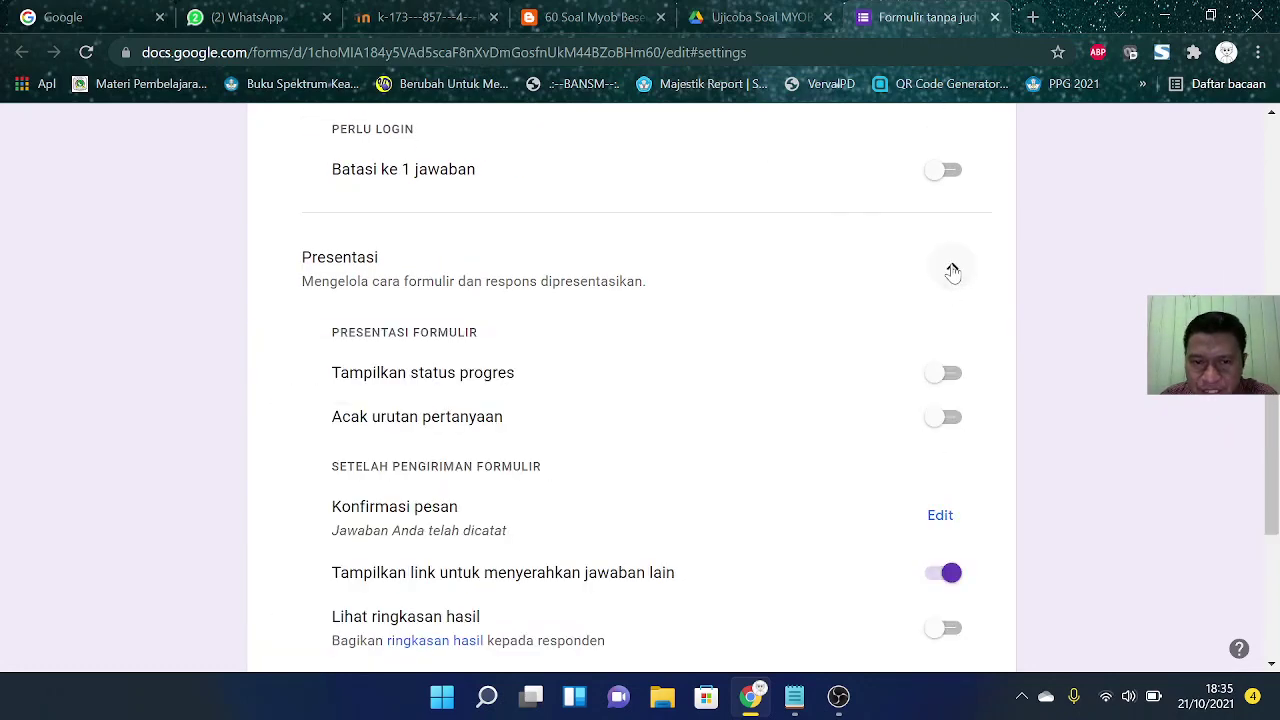
{"action": "left_click", "coordinate": [944, 574]}
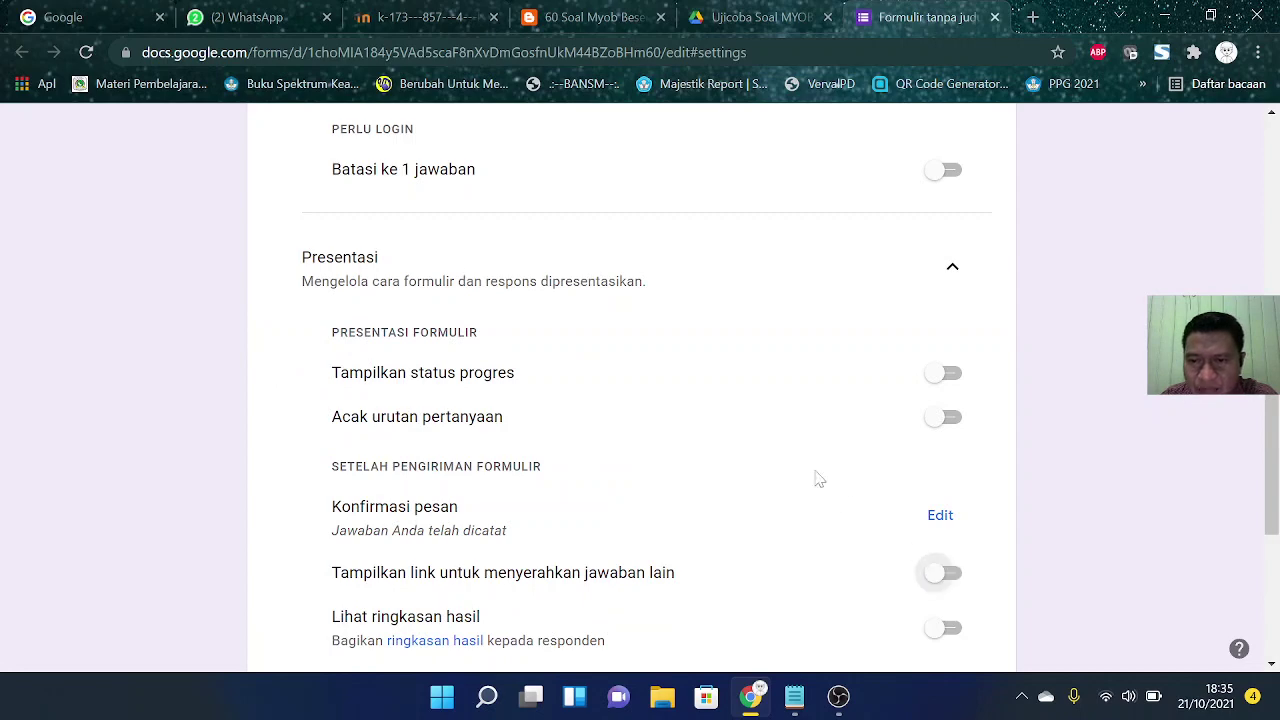
Step: Check the Default form and question settings, then scroll back to the top
{"action": "scroll", "coordinate": [809, 466], "scroll_direction": "down", "scroll_amount": 1}
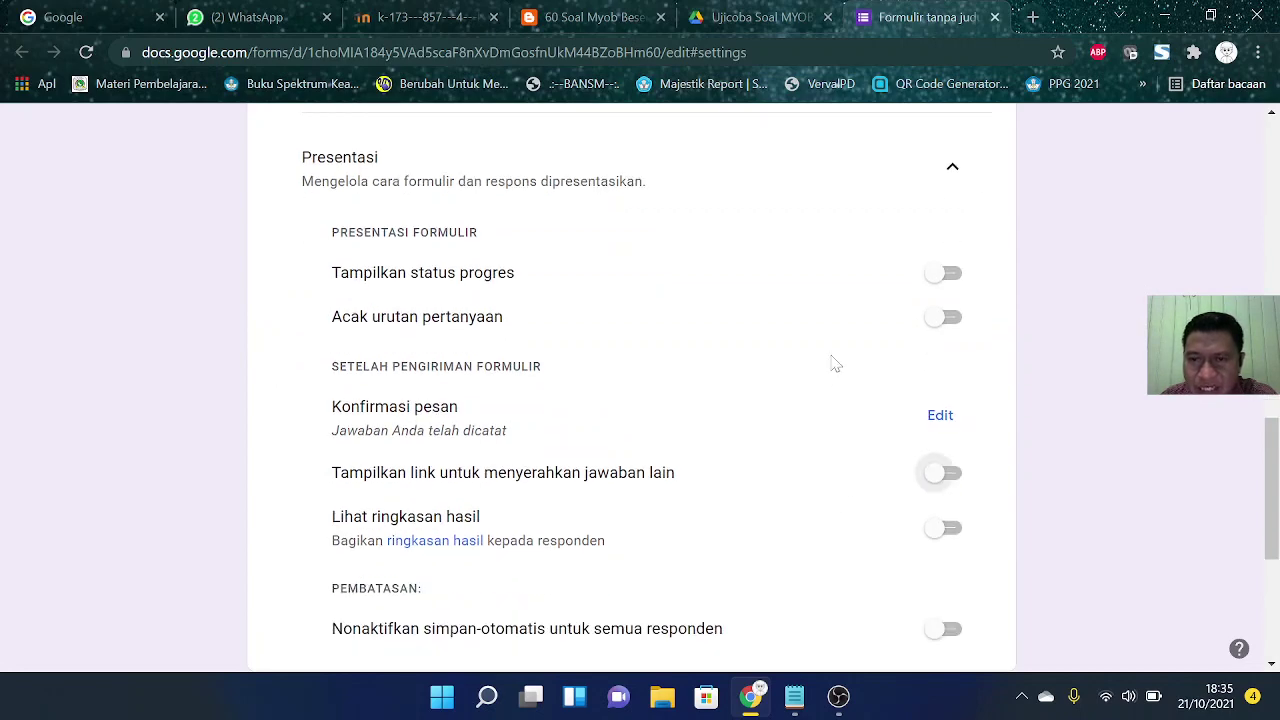
{"action": "scroll", "coordinate": [869, 414], "scroll_direction": "down", "scroll_amount": 2}
{"action": "scroll", "coordinate": [869, 414], "scroll_direction": "down", "scroll_amount": 2}
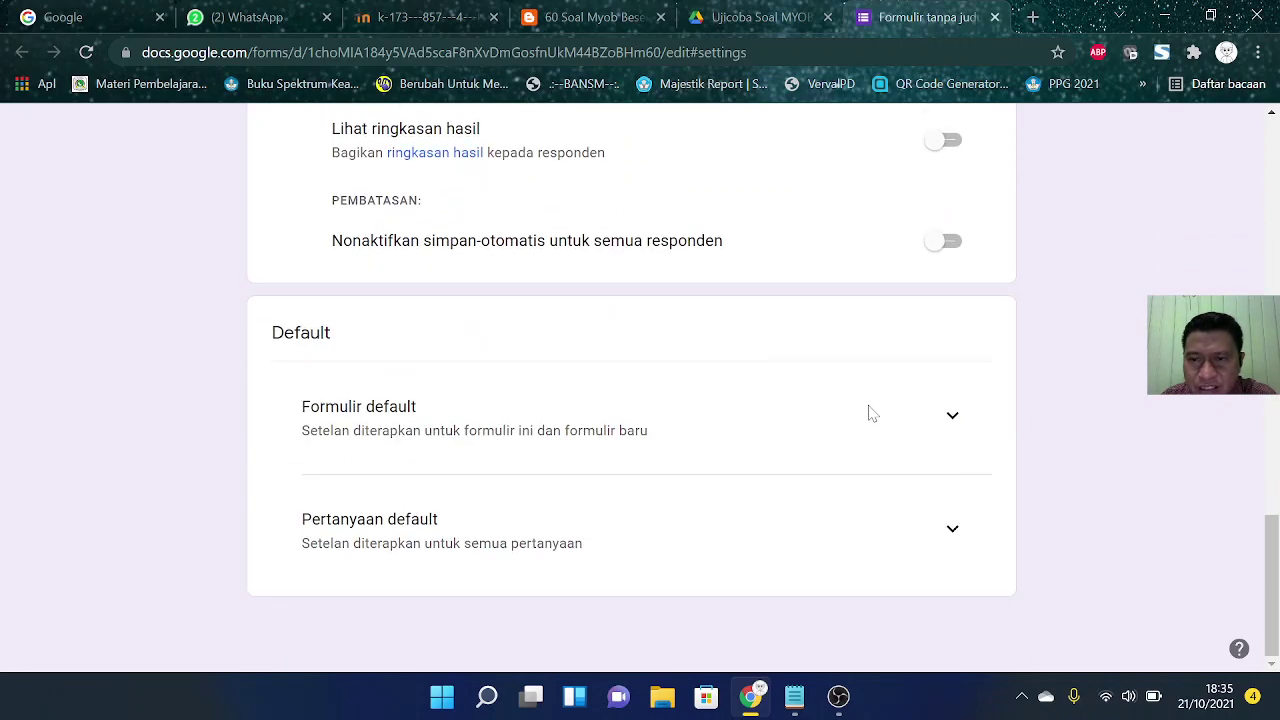
{"action": "left_click", "coordinate": [950, 410]}
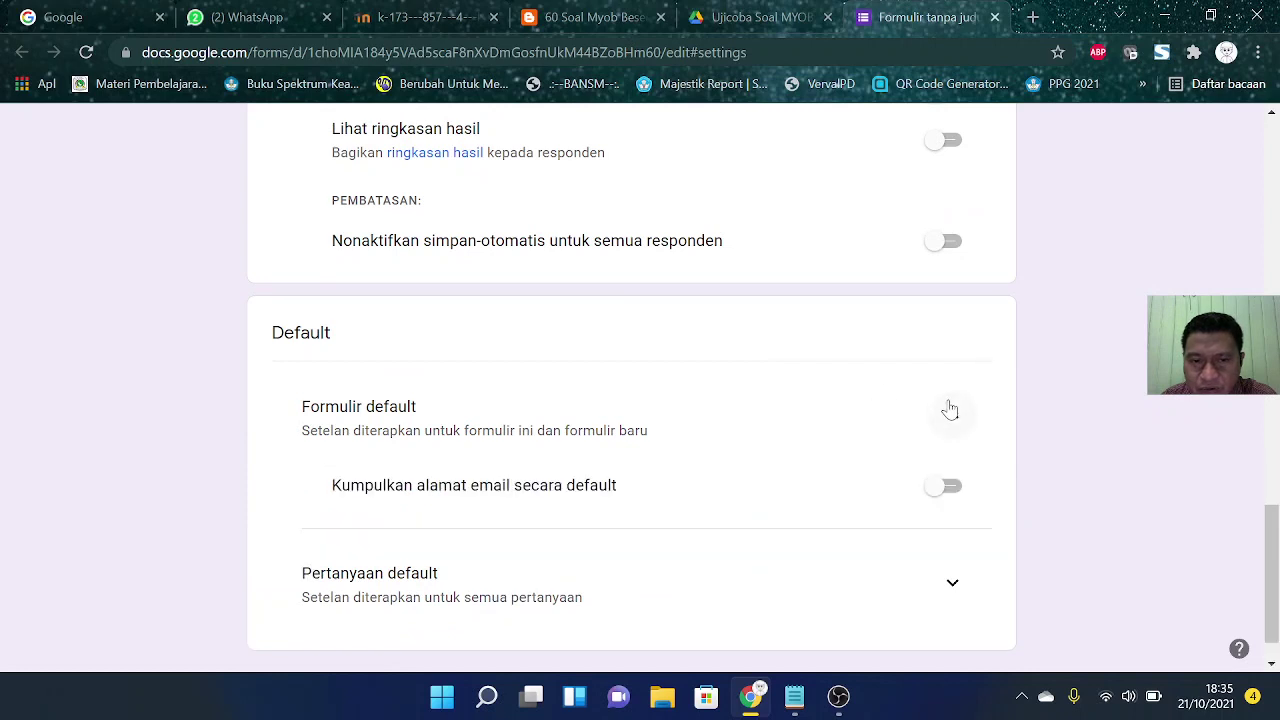
{"action": "left_click", "coordinate": [950, 410]}
{"action": "left_click", "coordinate": [953, 532]}
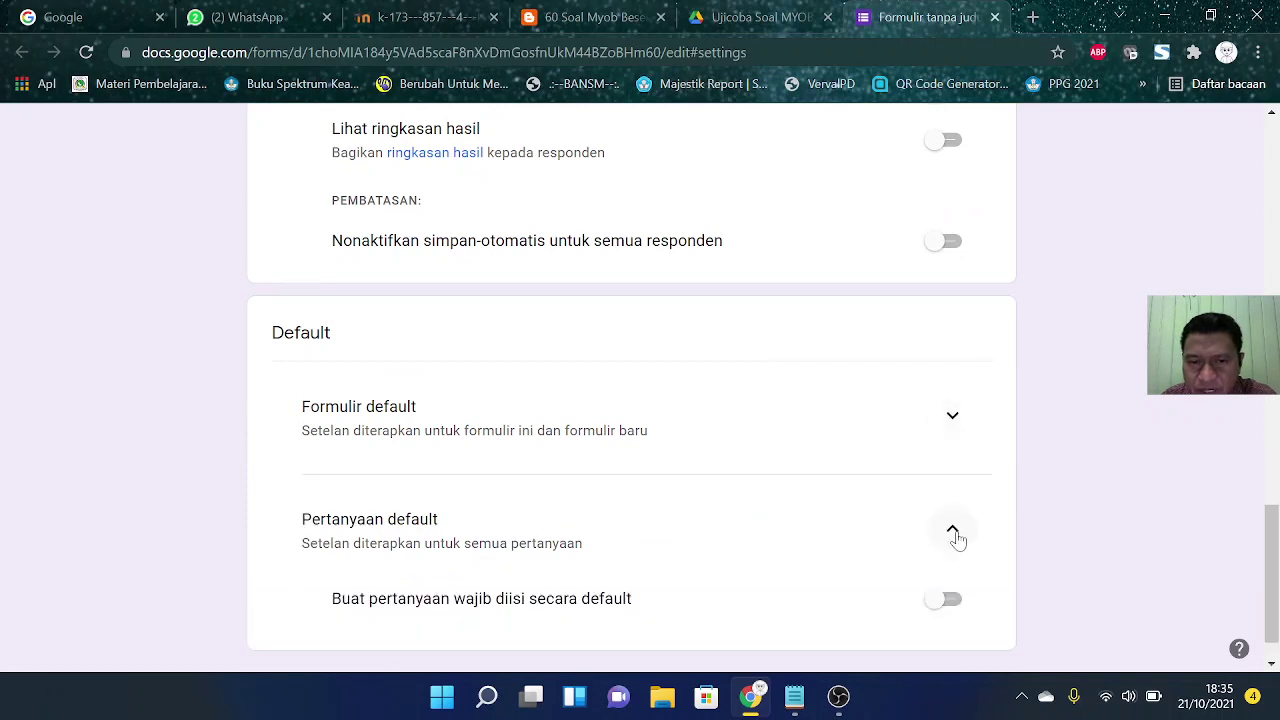
{"action": "left_click", "coordinate": [955, 478]}
{"action": "scroll", "coordinate": [848, 335], "scroll_direction": "up", "scroll_amount": 2}
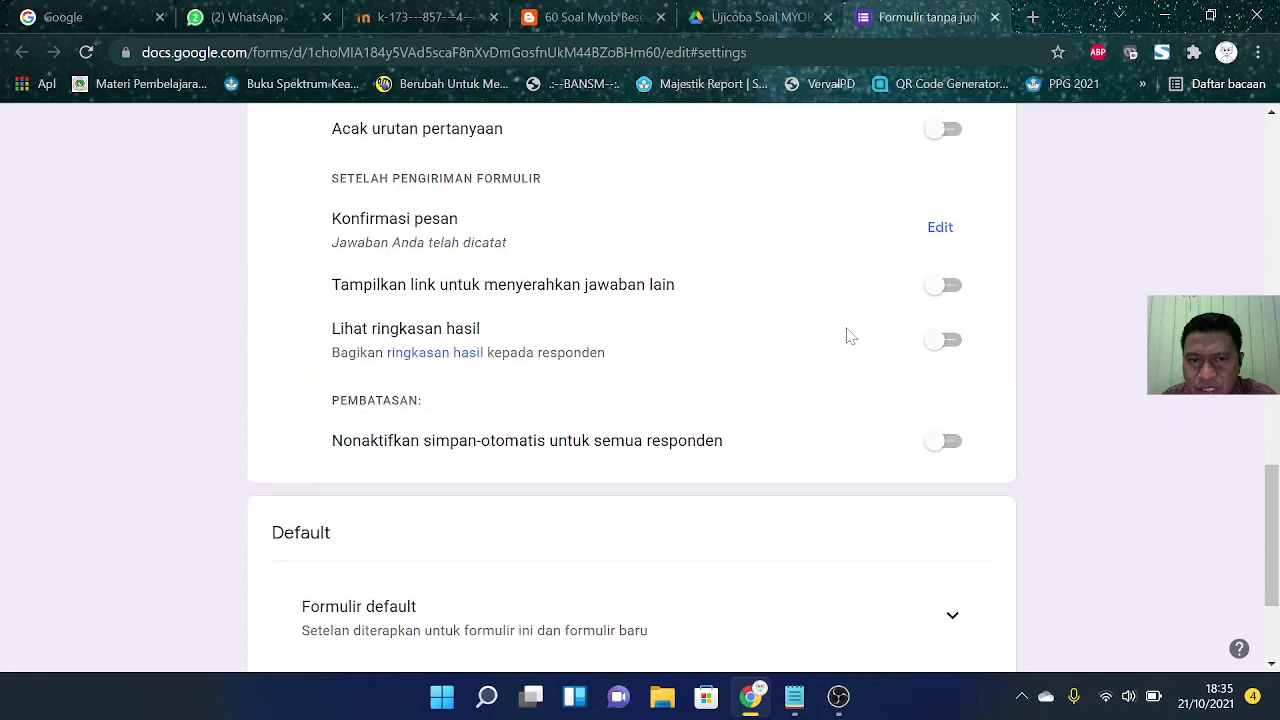
{"action": "scroll", "coordinate": [848, 335], "scroll_direction": "up", "scroll_amount": 10}
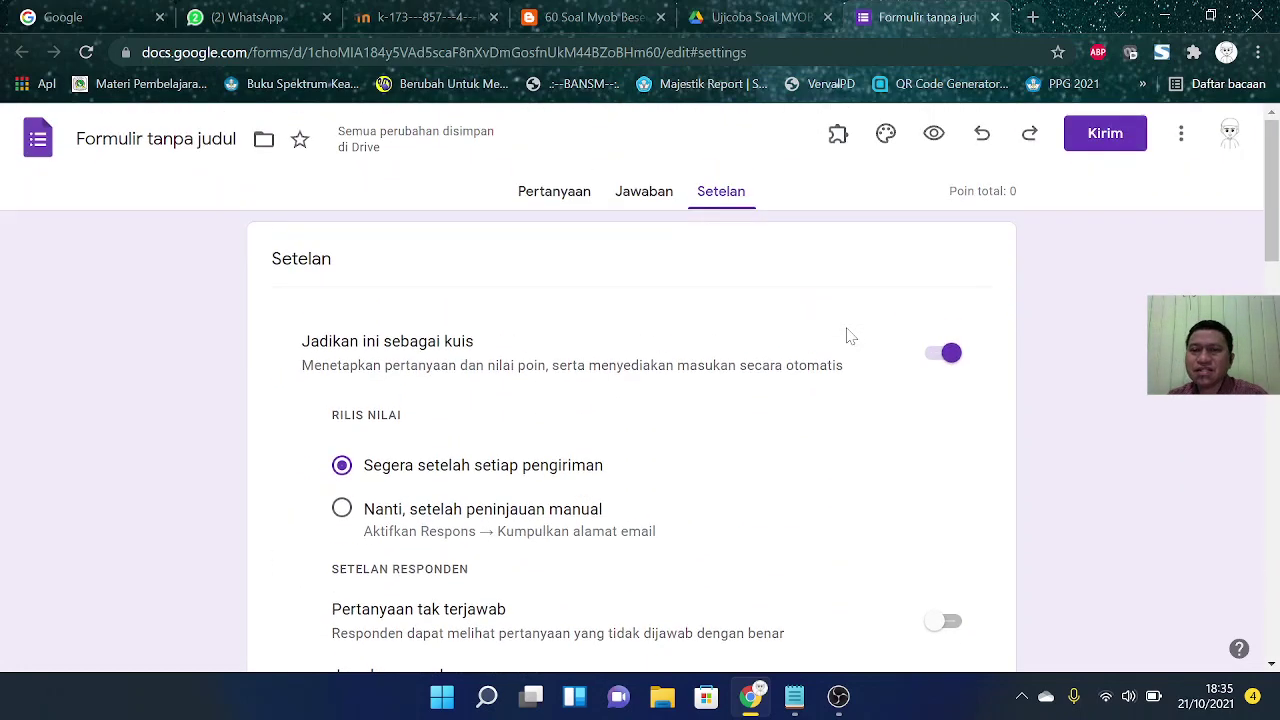
Step: Reload the form and open the Statement of Cash Flow question in section 'Soal' for editing
{"action": "left_click", "coordinate": [651, 191]}
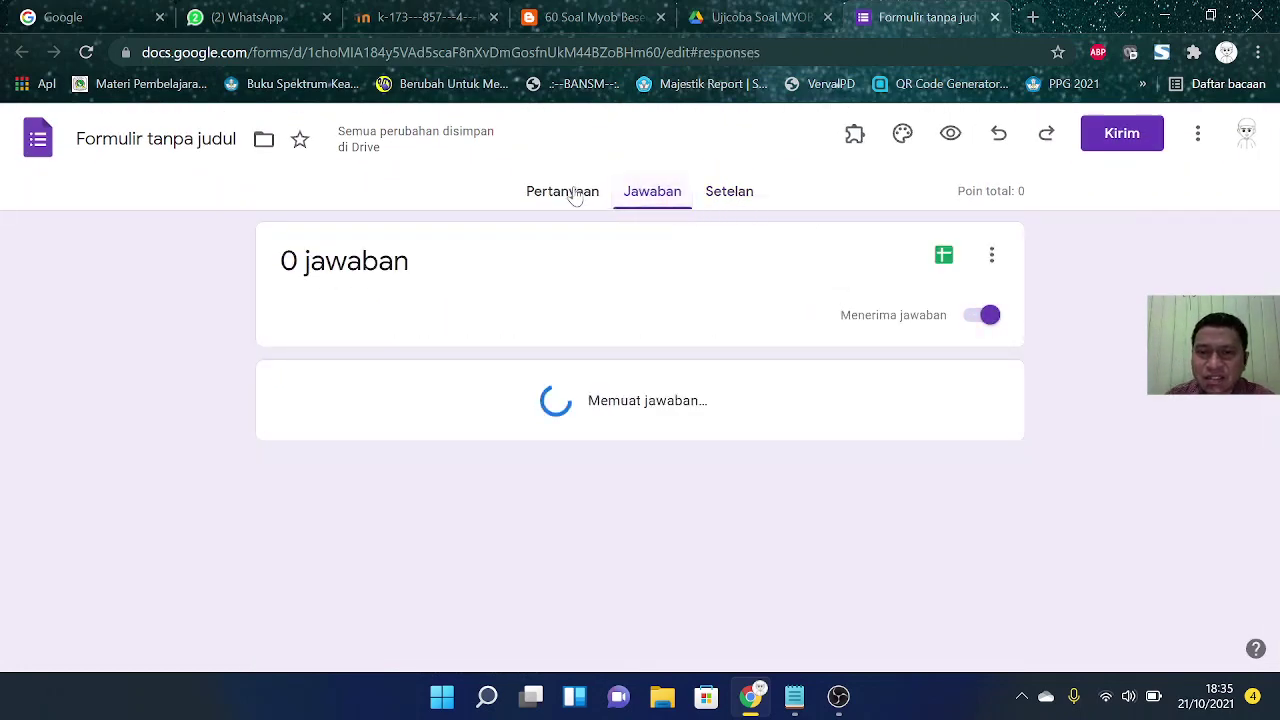
{"action": "left_click", "coordinate": [575, 193]}
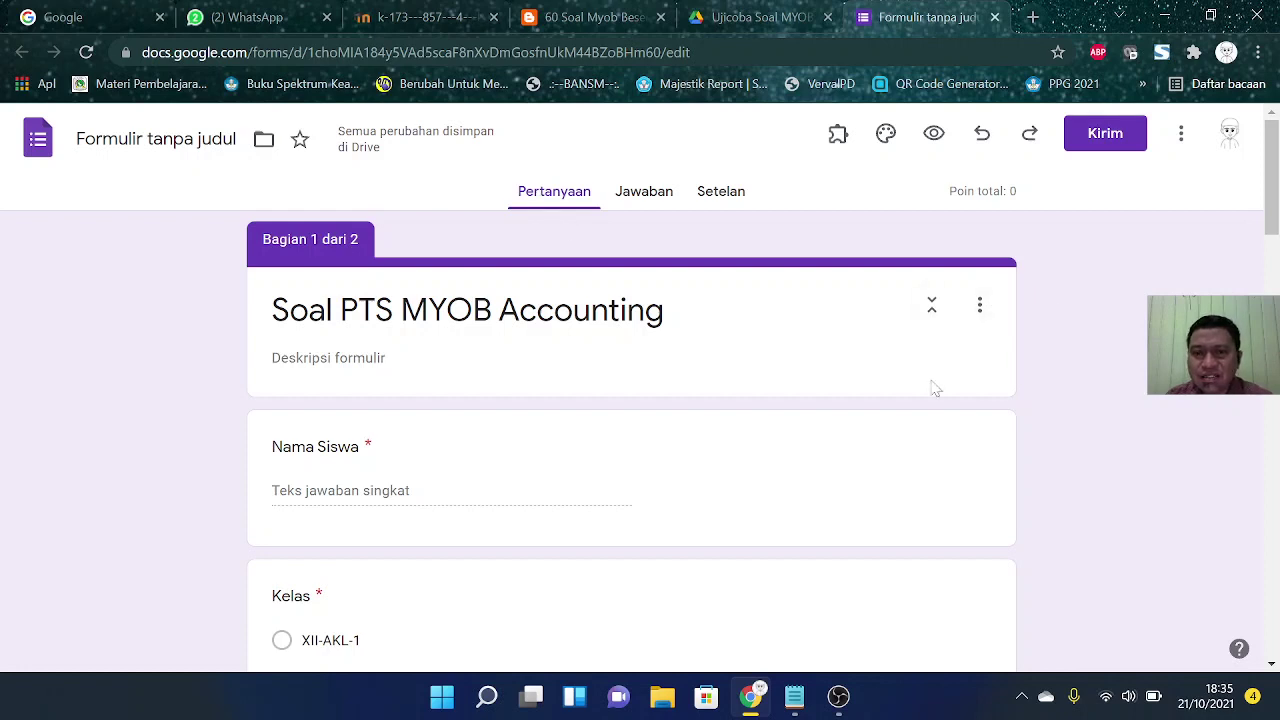
{"action": "left_click", "coordinate": [87, 53]}
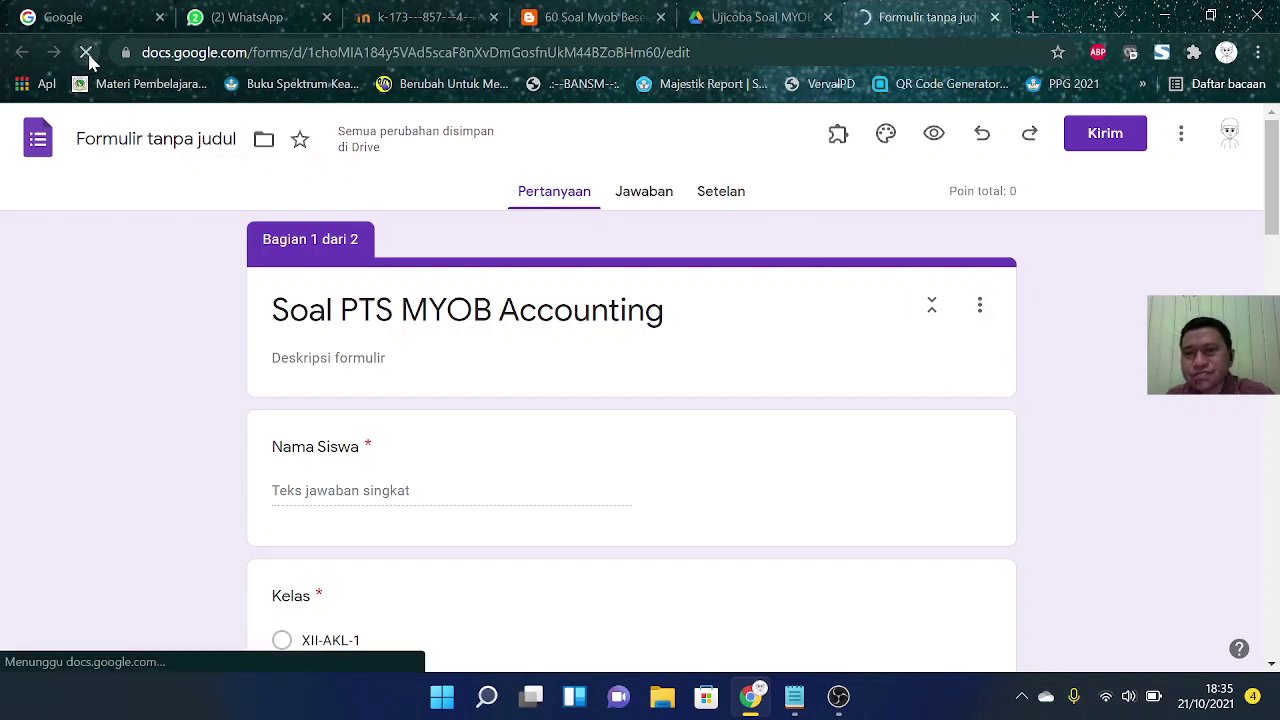
{"action": "scroll", "coordinate": [645, 343], "scroll_direction": "down", "scroll_amount": 8}
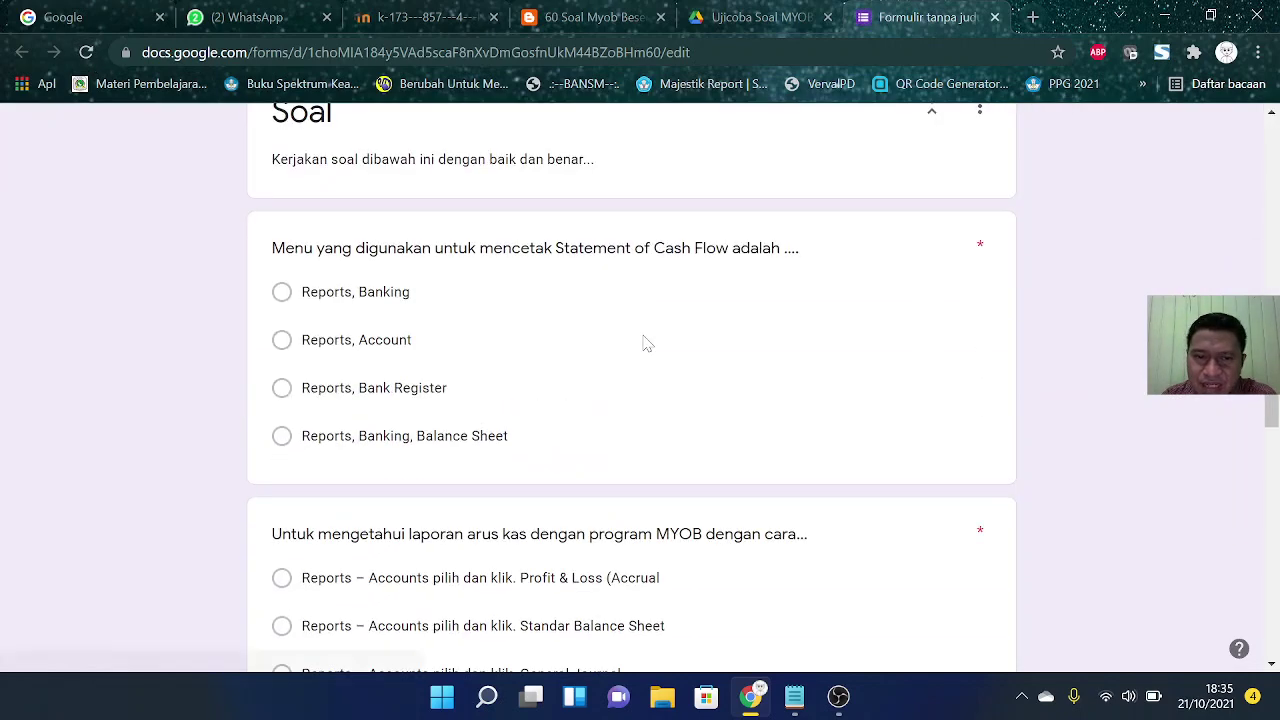
{"action": "scroll", "coordinate": [646, 343], "scroll_direction": "up", "scroll_amount": 5}
{"action": "scroll", "coordinate": [644, 342], "scroll_direction": "up", "scroll_amount": 2}
{"action": "scroll", "coordinate": [644, 342], "scroll_direction": "down", "scroll_amount": 4}
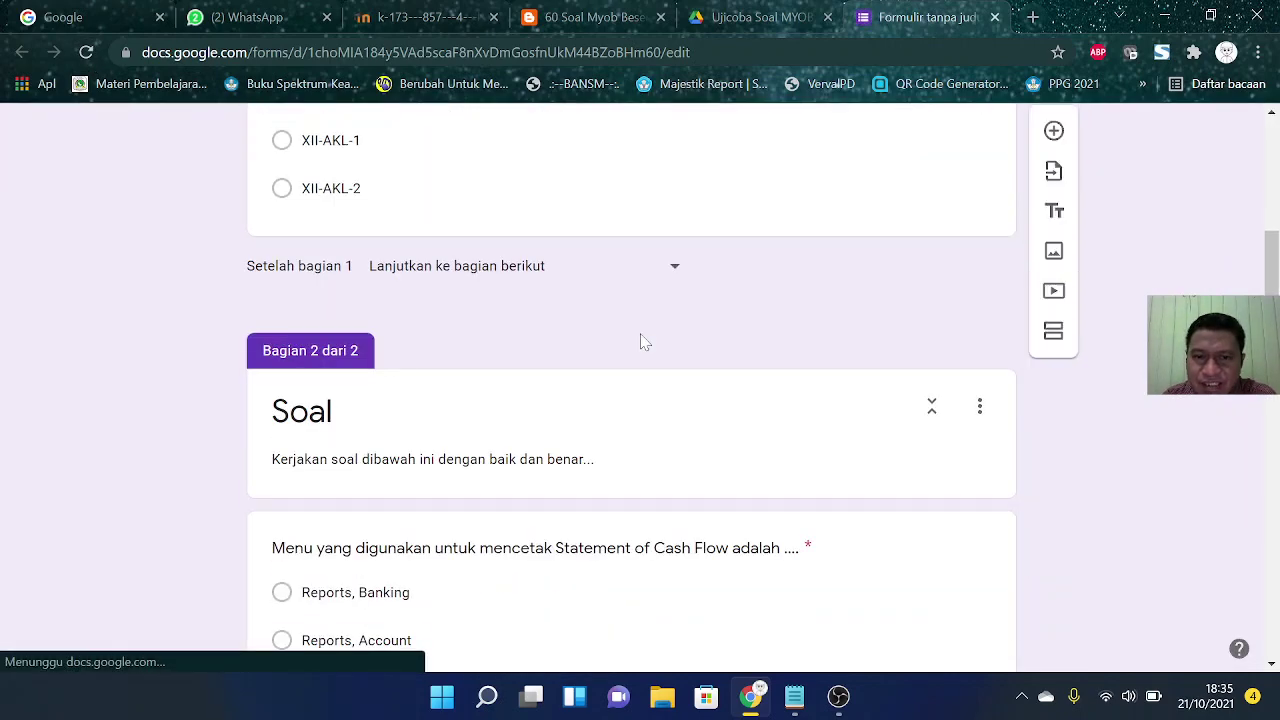
{"action": "scroll", "coordinate": [645, 343], "scroll_direction": "down", "scroll_amount": 4}
{"action": "left_click", "coordinate": [644, 318]}
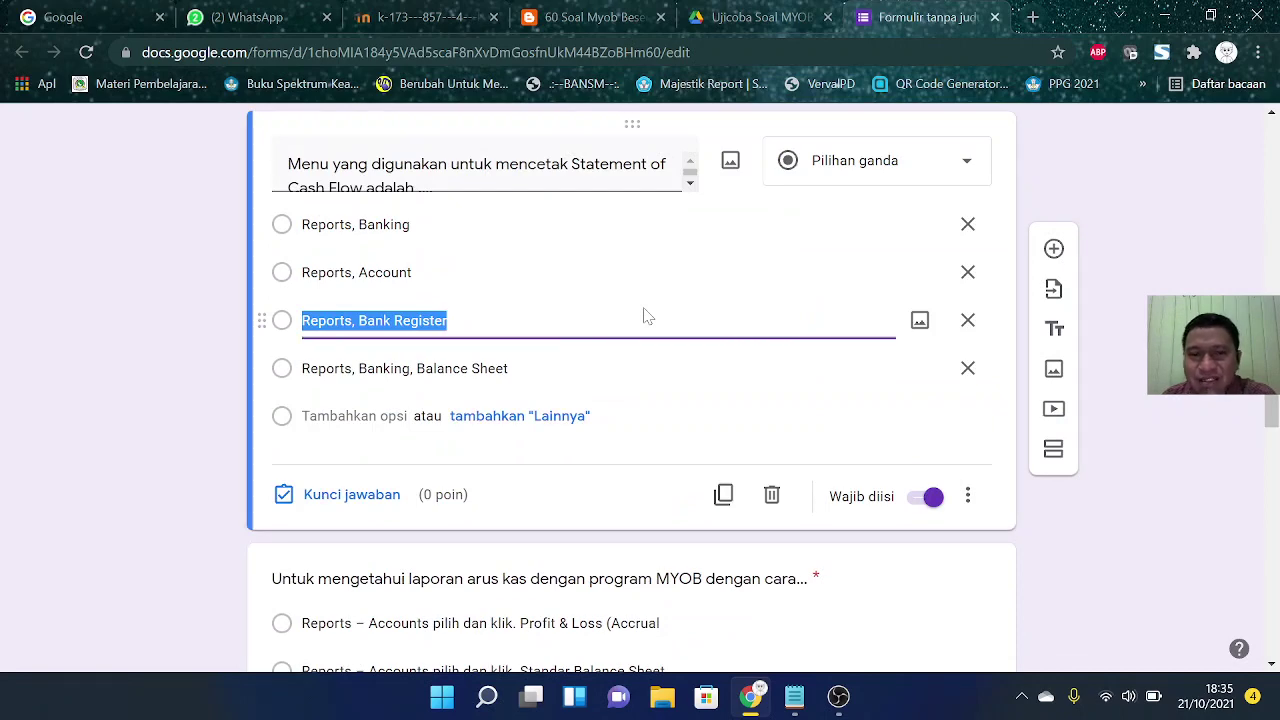
{"action": "scroll", "coordinate": [645, 316], "scroll_direction": "up", "scroll_amount": 1}
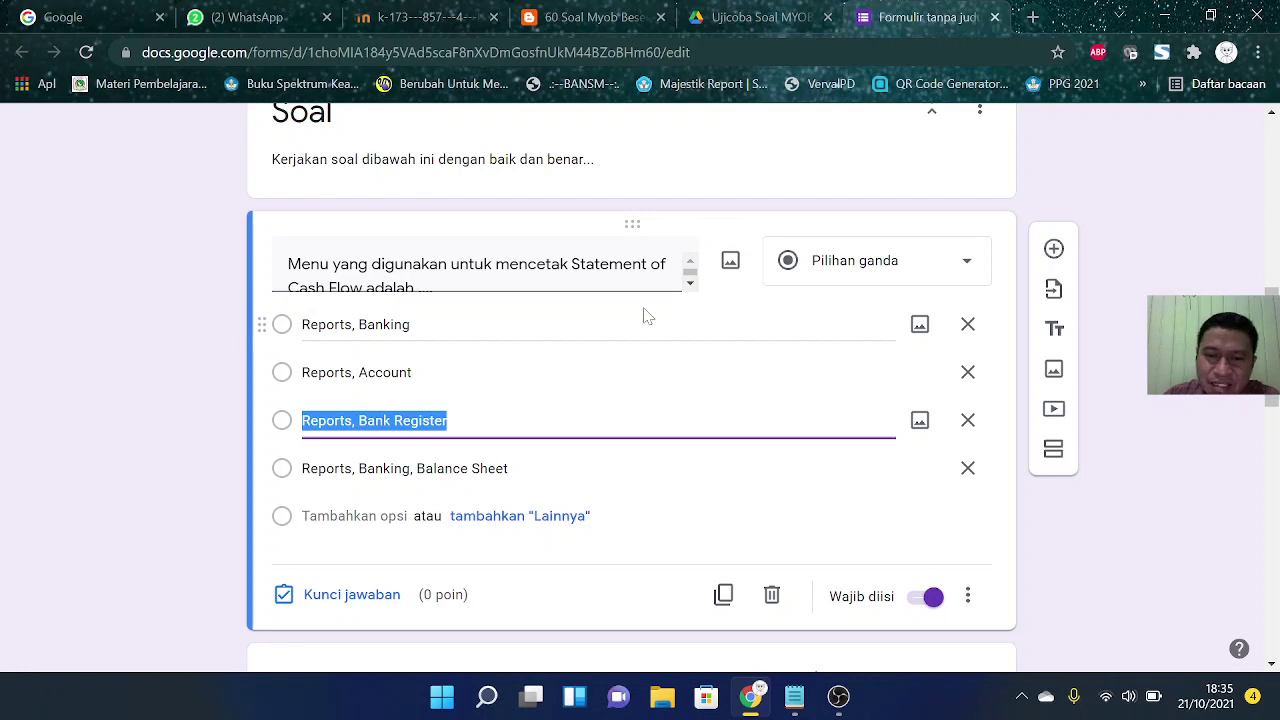
Step: Key 'Reports, Banking' as correct at 20 points and turn on Acak urutan opsi
{"action": "left_click", "coordinate": [357, 596]}
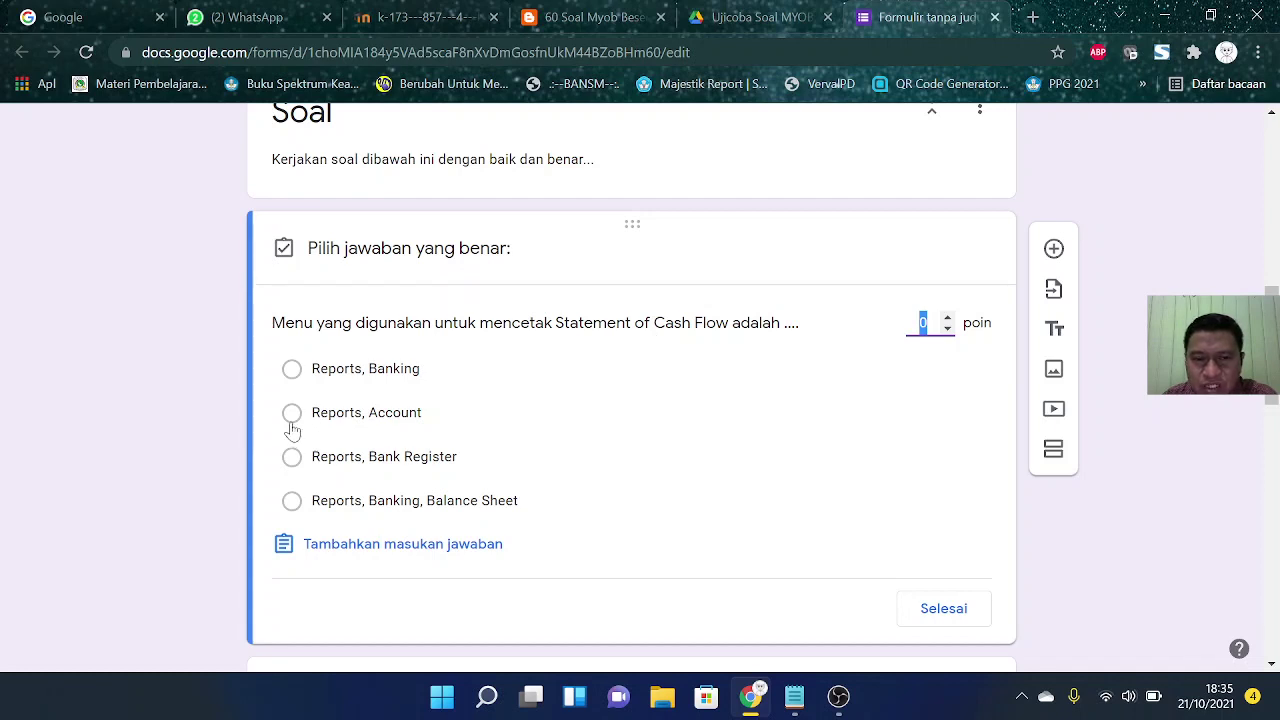
{"action": "left_click", "coordinate": [293, 373]}
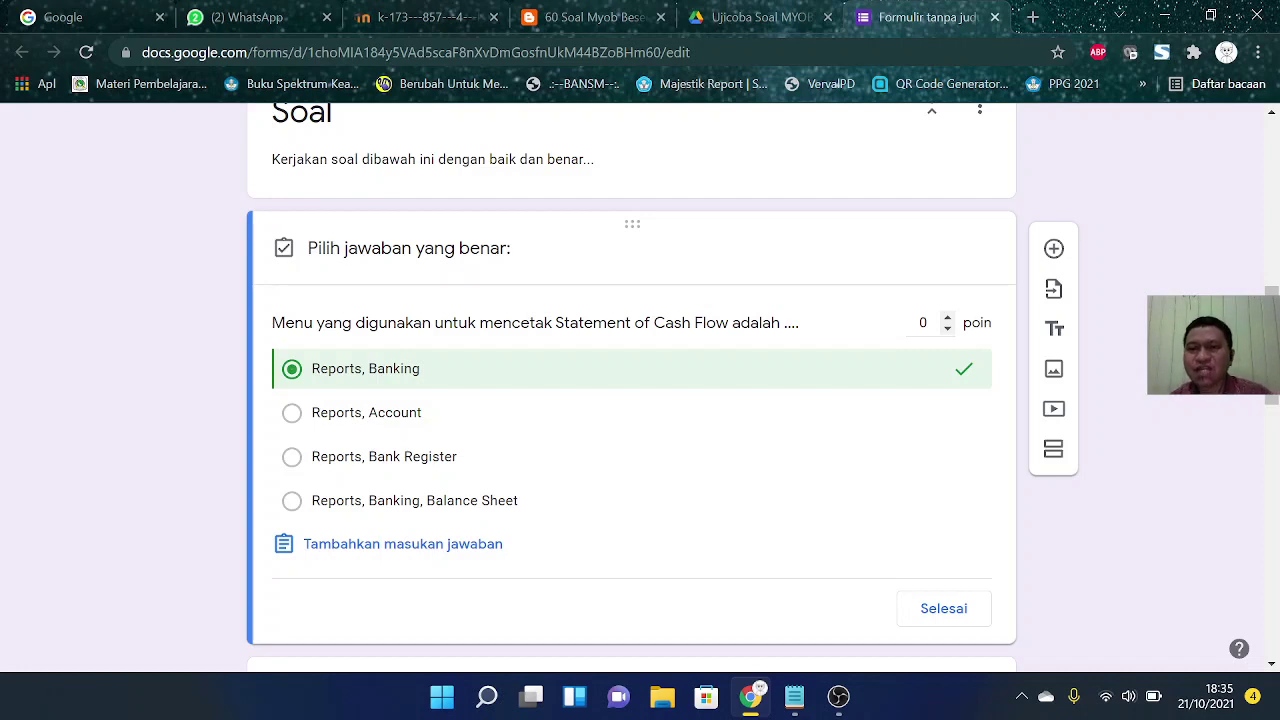
{"action": "left_click", "coordinate": [923, 323]}
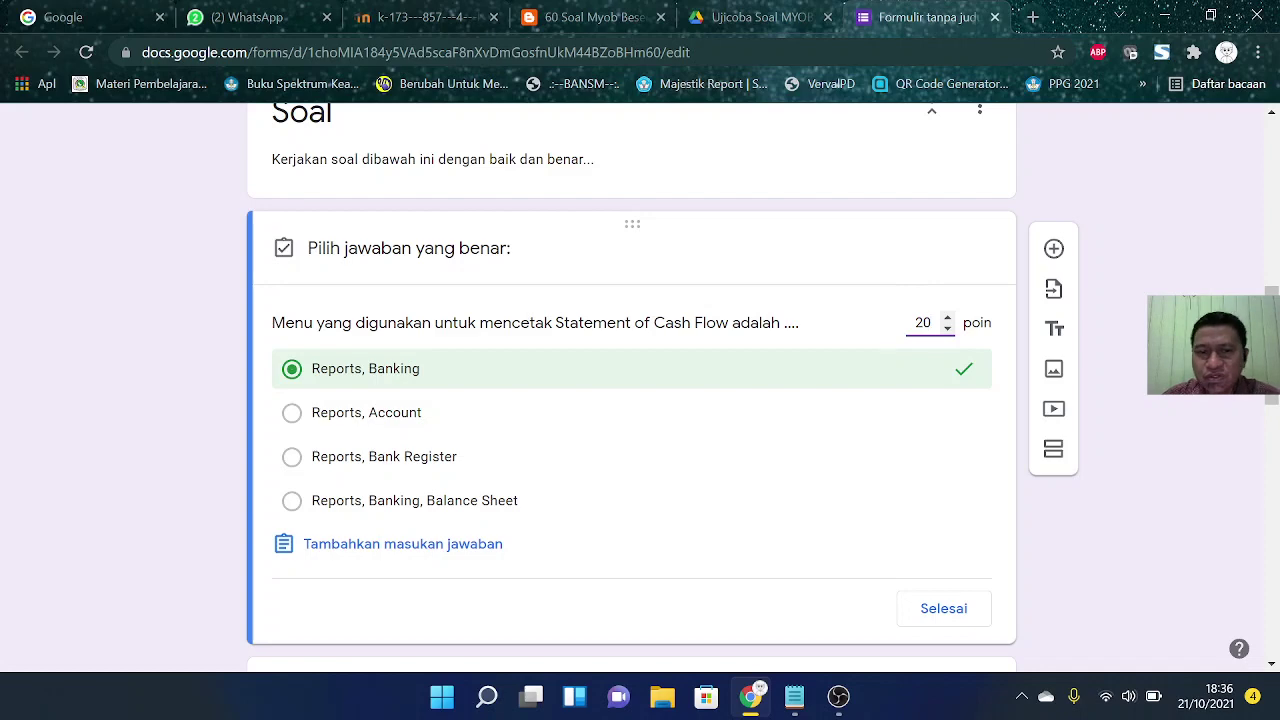
{"action": "left_click", "coordinate": [949, 605]}
{"action": "scroll", "coordinate": [1122, 520], "scroll_direction": "down", "scroll_amount": 2}
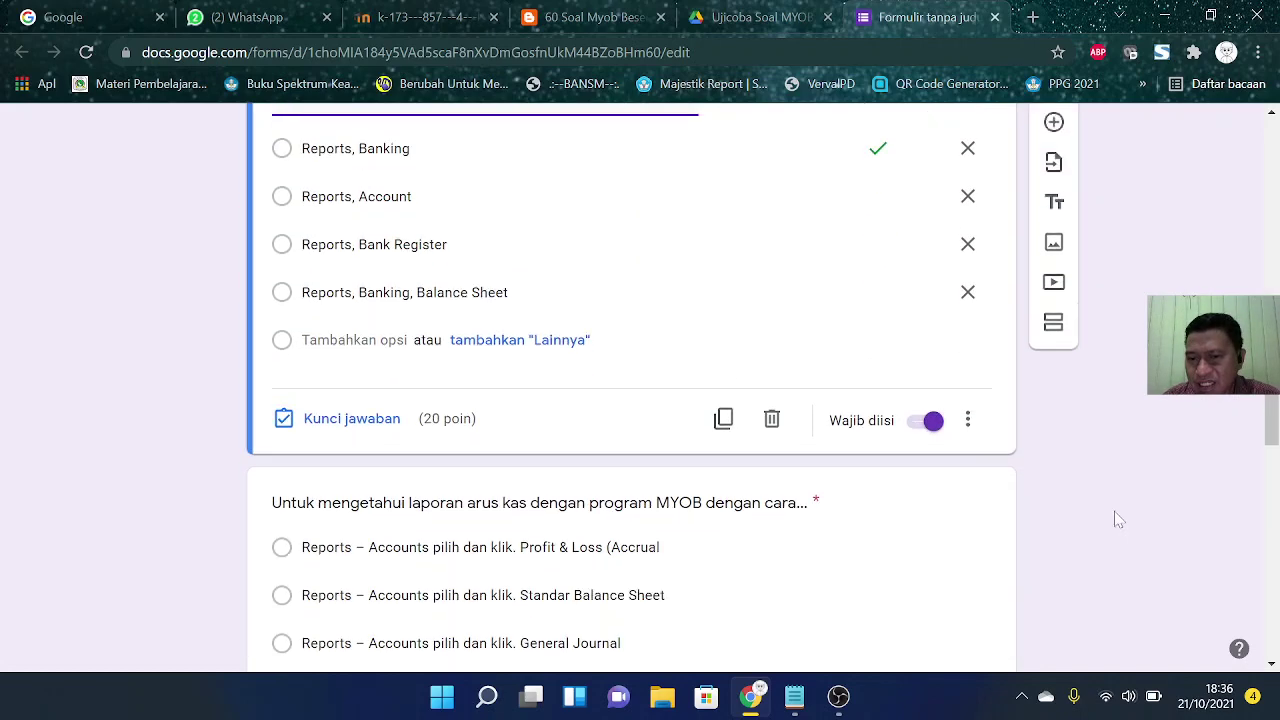
{"action": "left_click", "coordinate": [968, 421]}
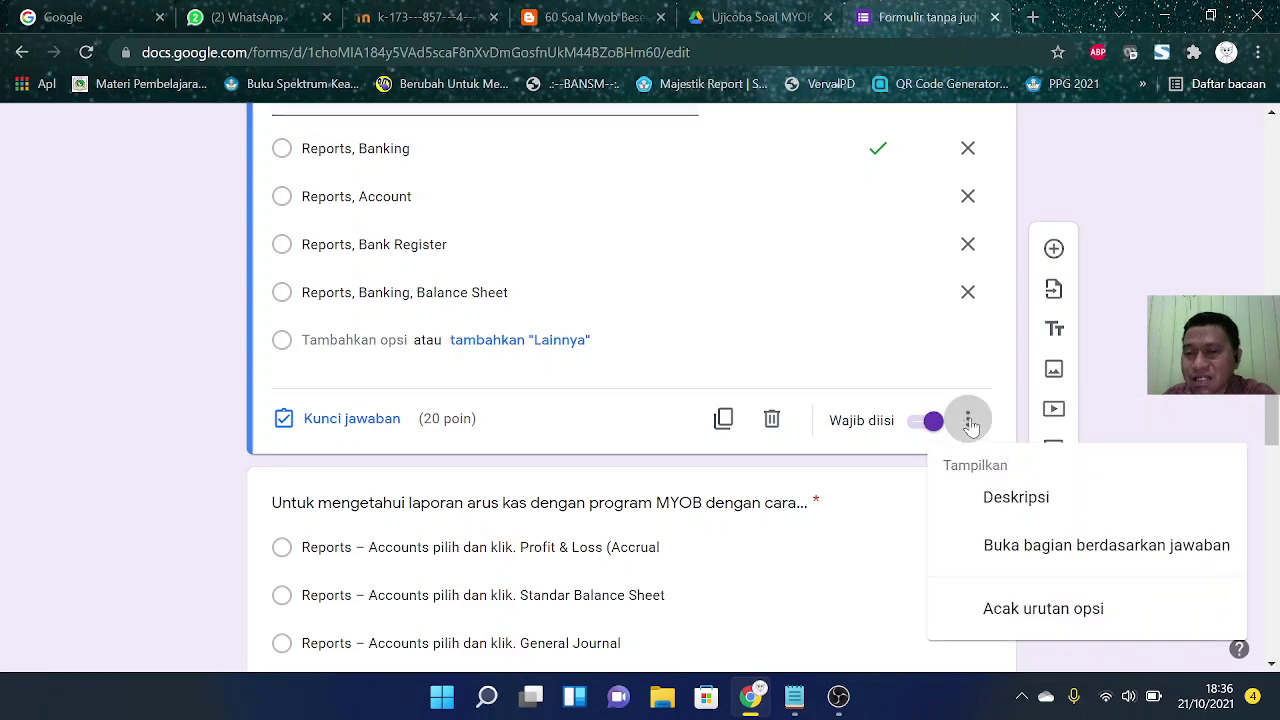
{"action": "left_click", "coordinate": [1052, 612]}
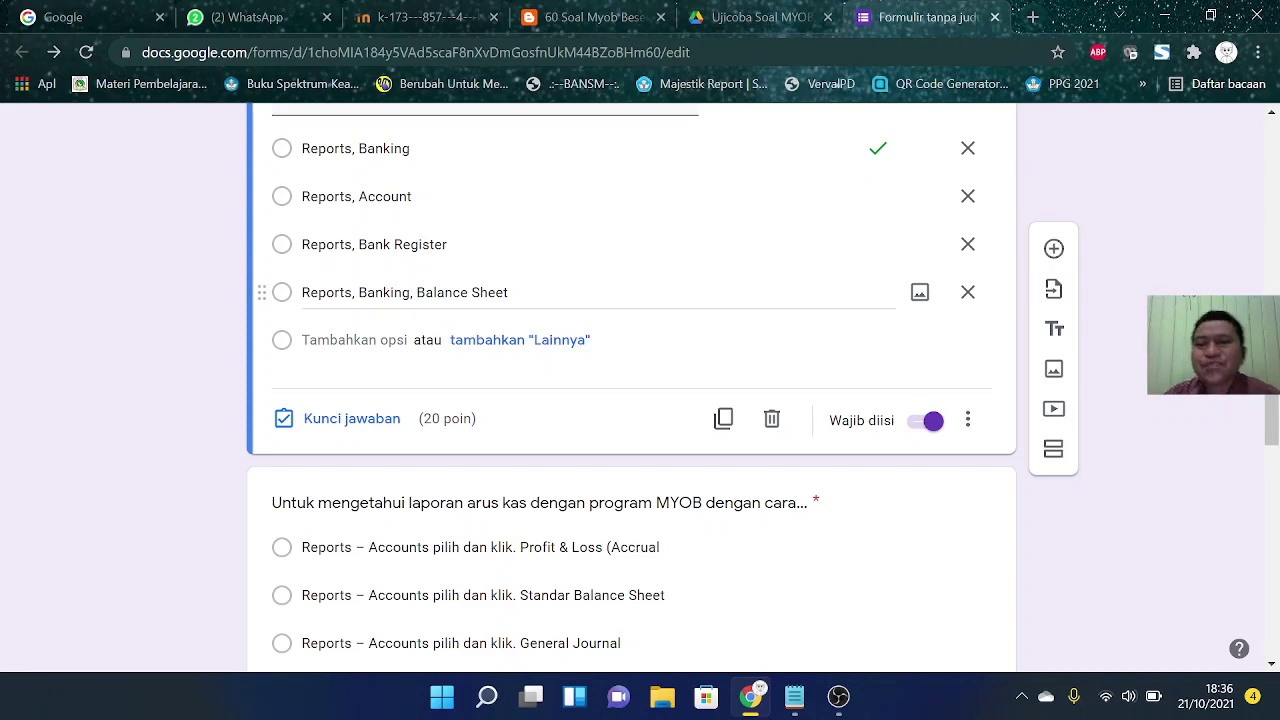
{"action": "scroll", "coordinate": [385, 285], "scroll_direction": "up", "scroll_amount": 1}
{"action": "scroll", "coordinate": [428, 292], "scroll_direction": "down", "scroll_amount": 4}
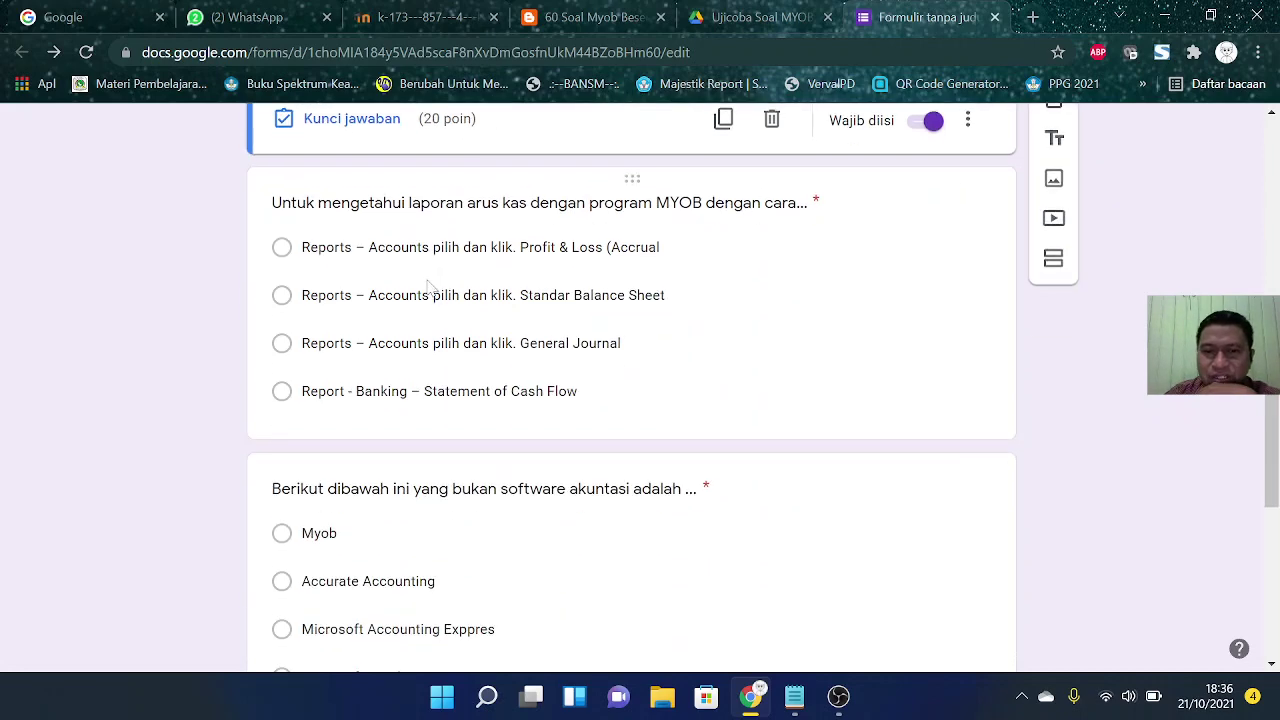
Step: Key 'Report - Banking – Statement of Cash Flow' correct at 20 points, with shuffled options
{"action": "left_click", "coordinate": [431, 318]}
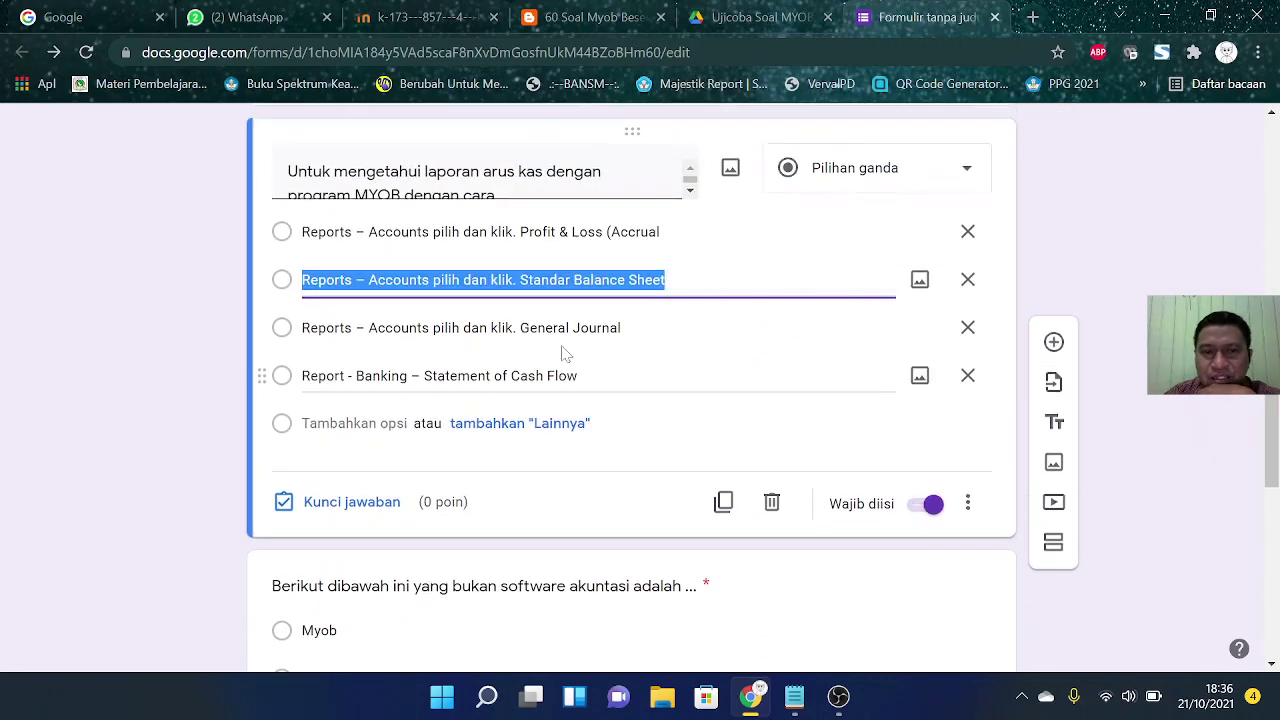
{"action": "left_click", "coordinate": [372, 510]}
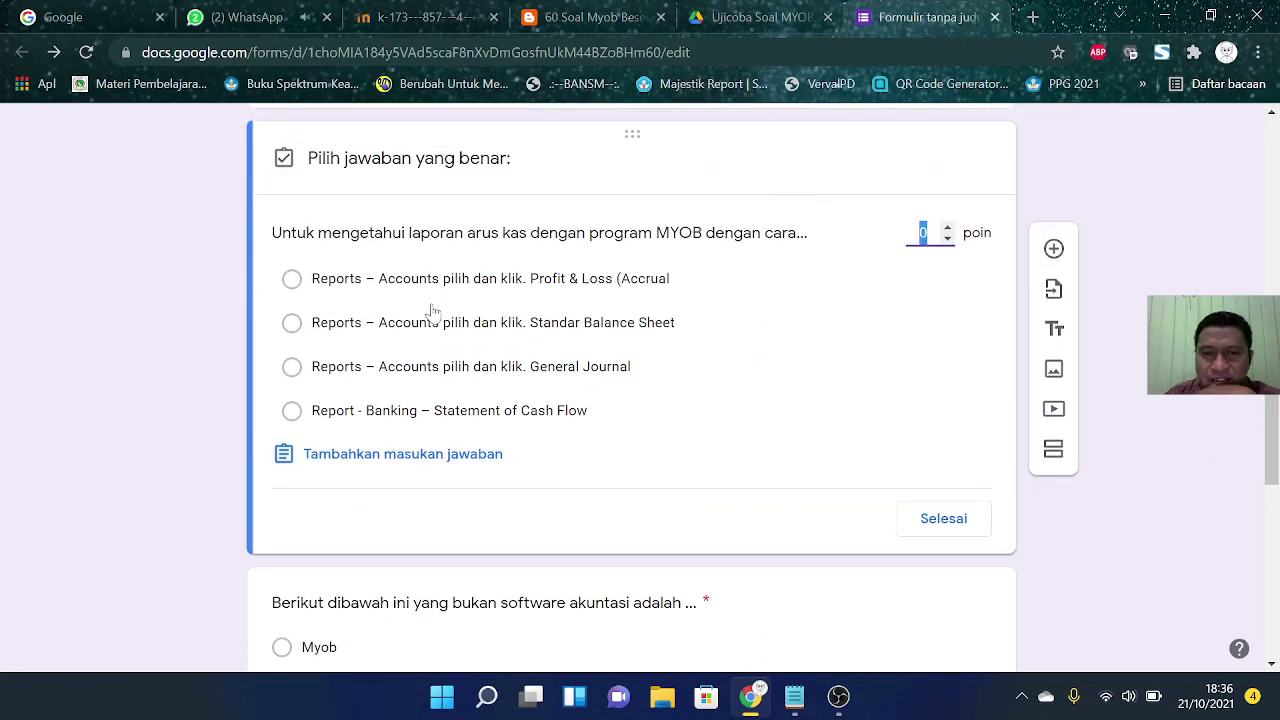
{"action": "type", "text": "2"}
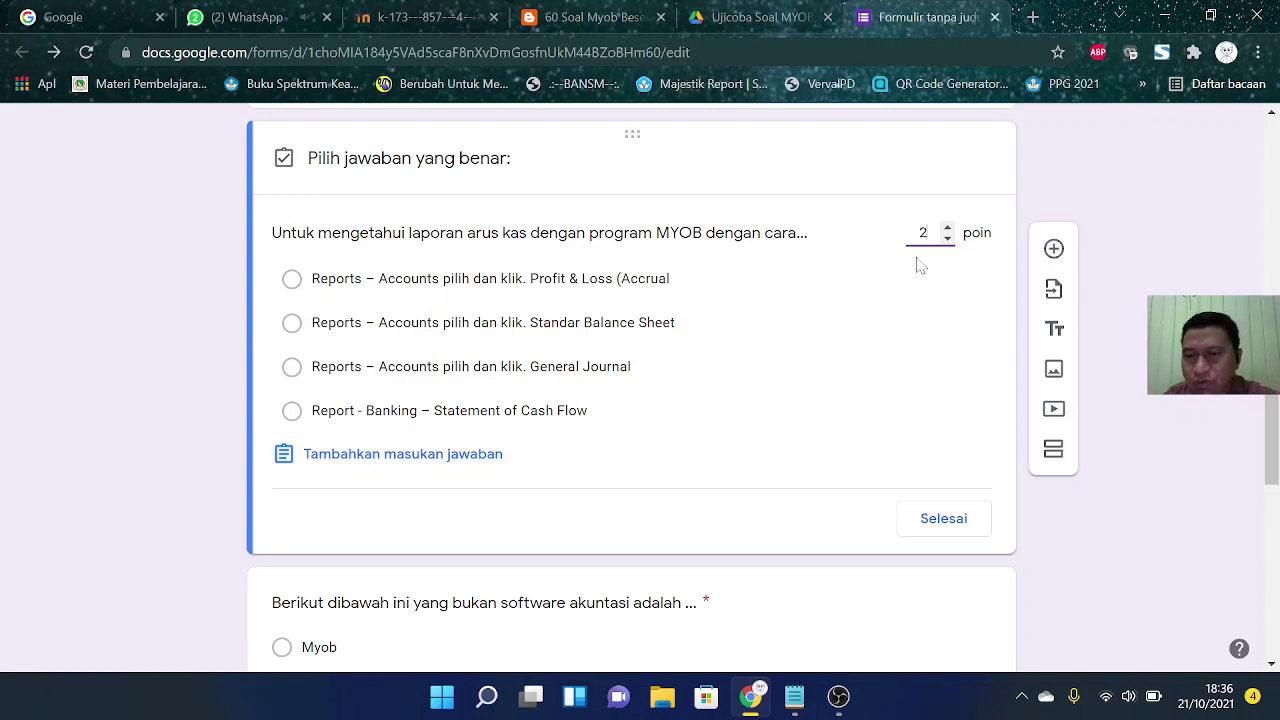
{"action": "type", "text": "0"}
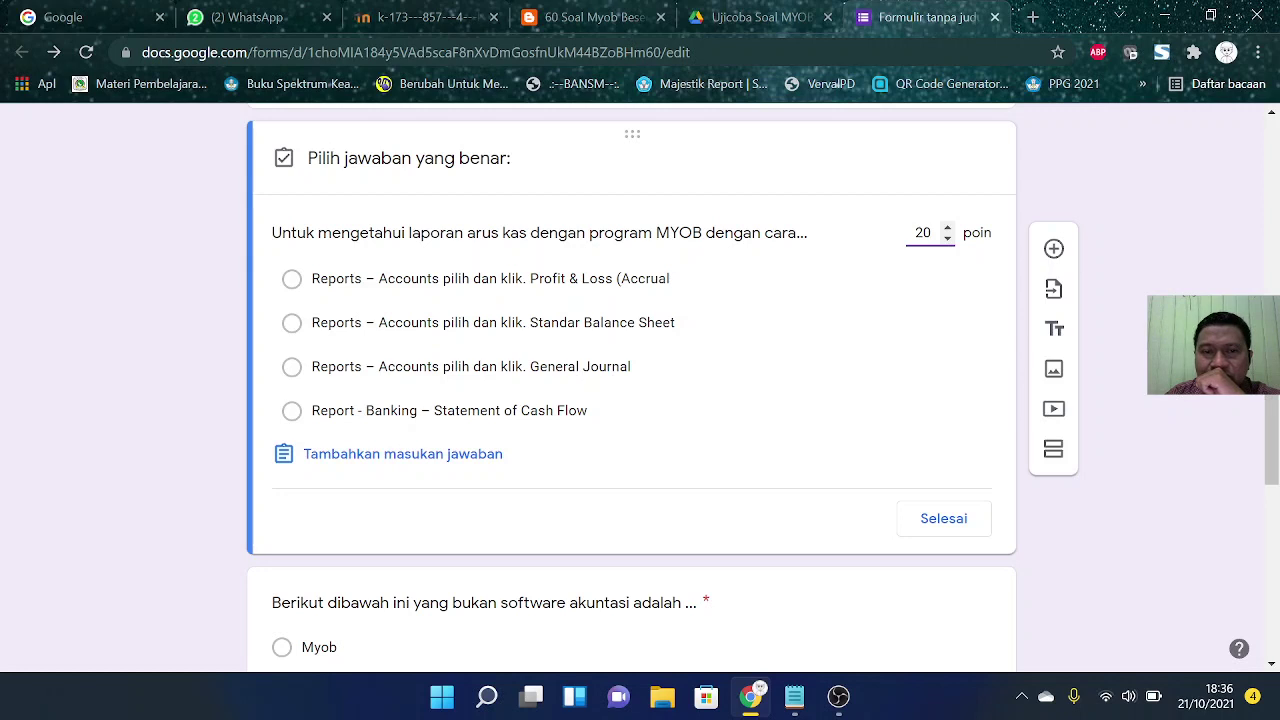
{"action": "left_click", "coordinate": [292, 411]}
{"action": "left_click", "coordinate": [940, 518]}
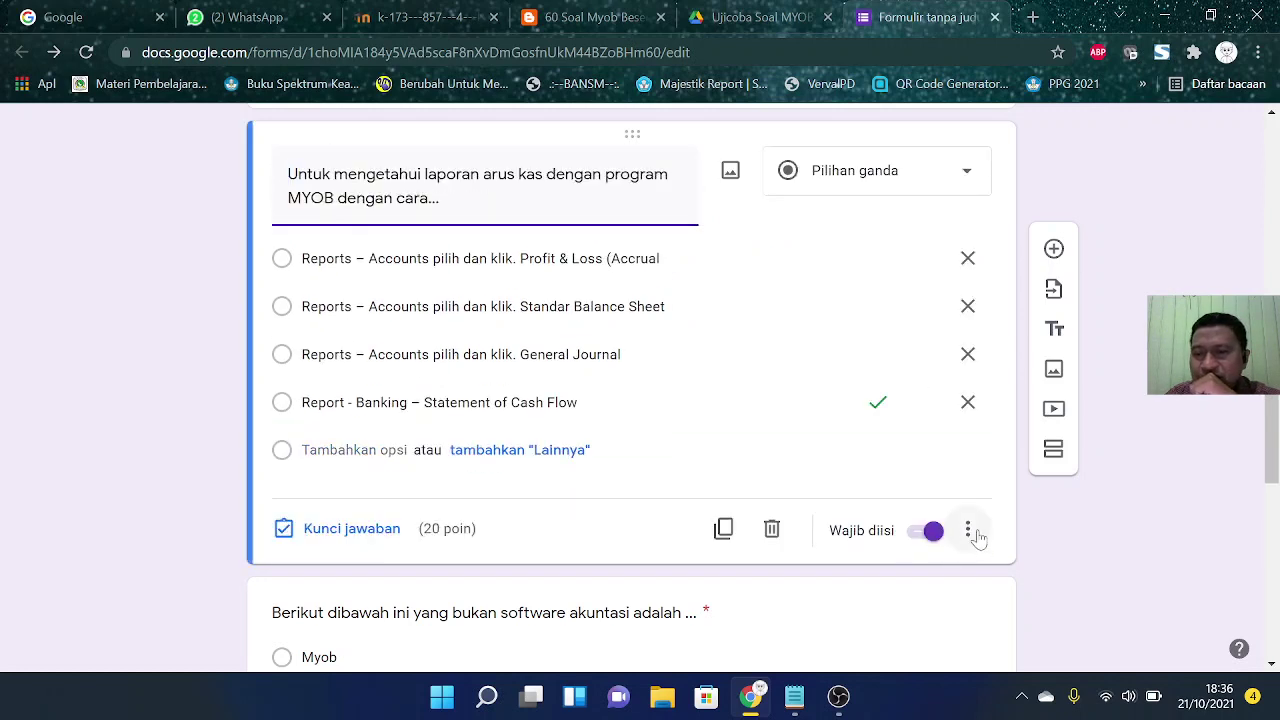
{"action": "left_click", "coordinate": [970, 533]}
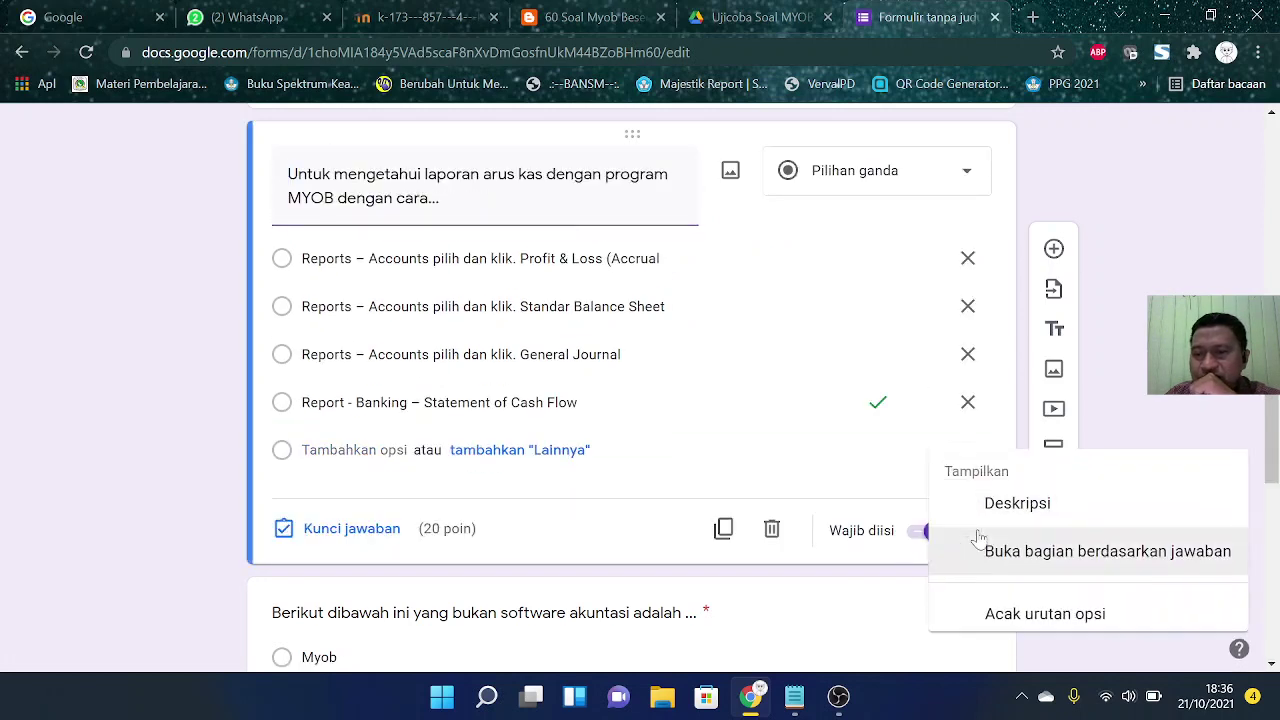
{"action": "left_click", "coordinate": [1037, 610]}
{"action": "scroll", "coordinate": [677, 363], "scroll_direction": "down", "scroll_amount": 1}
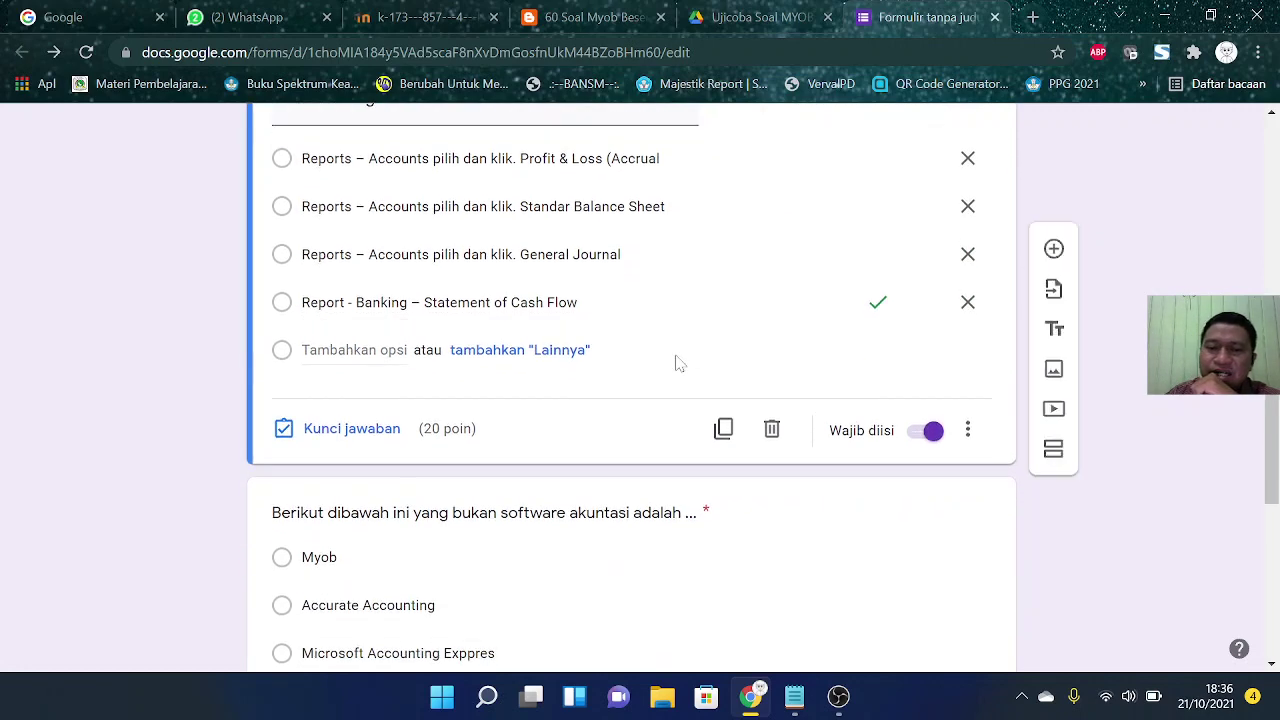
{"action": "scroll", "coordinate": [677, 363], "scroll_direction": "down", "scroll_amount": 3}
Step: Rename the first option of the non-accounting-software question from 'Myob' to 'MYOB Accounting'
{"action": "left_click", "coordinate": [571, 348]}
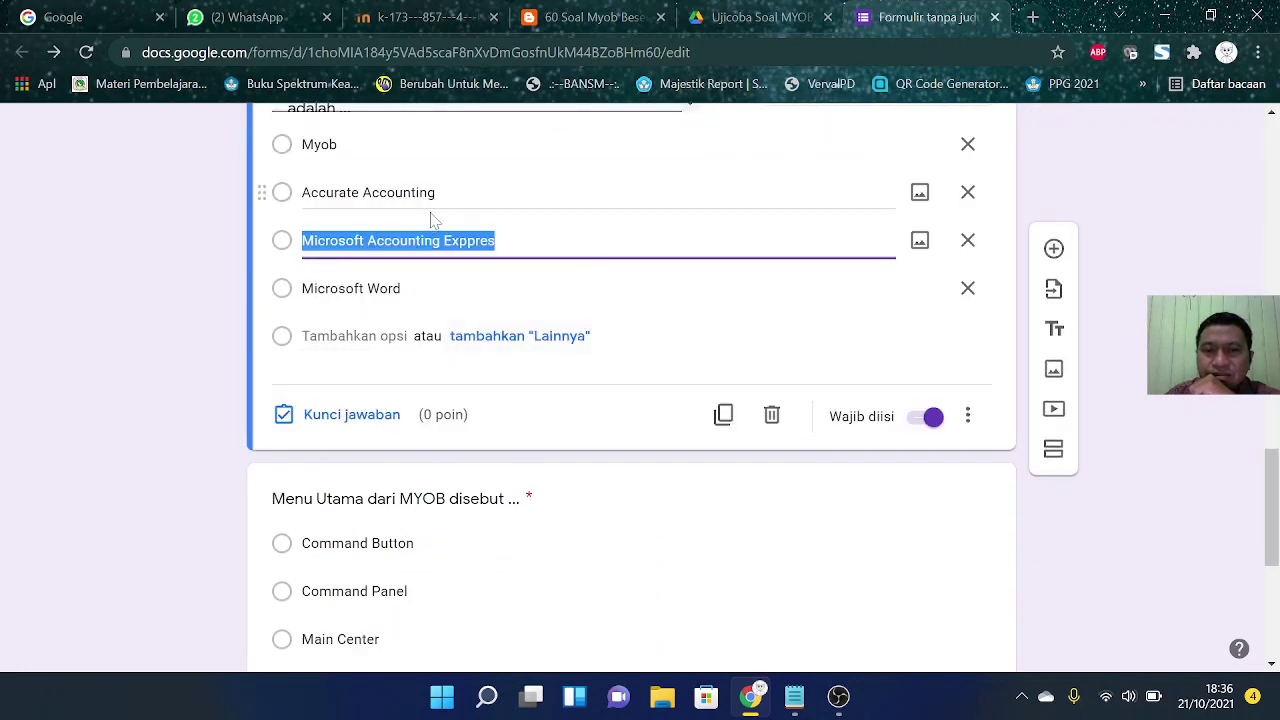
{"action": "scroll", "coordinate": [434, 220], "scroll_direction": "up", "scroll_amount": 1}
{"action": "left_click", "coordinate": [339, 244]}
{"action": "left_click", "coordinate": [339, 244]}
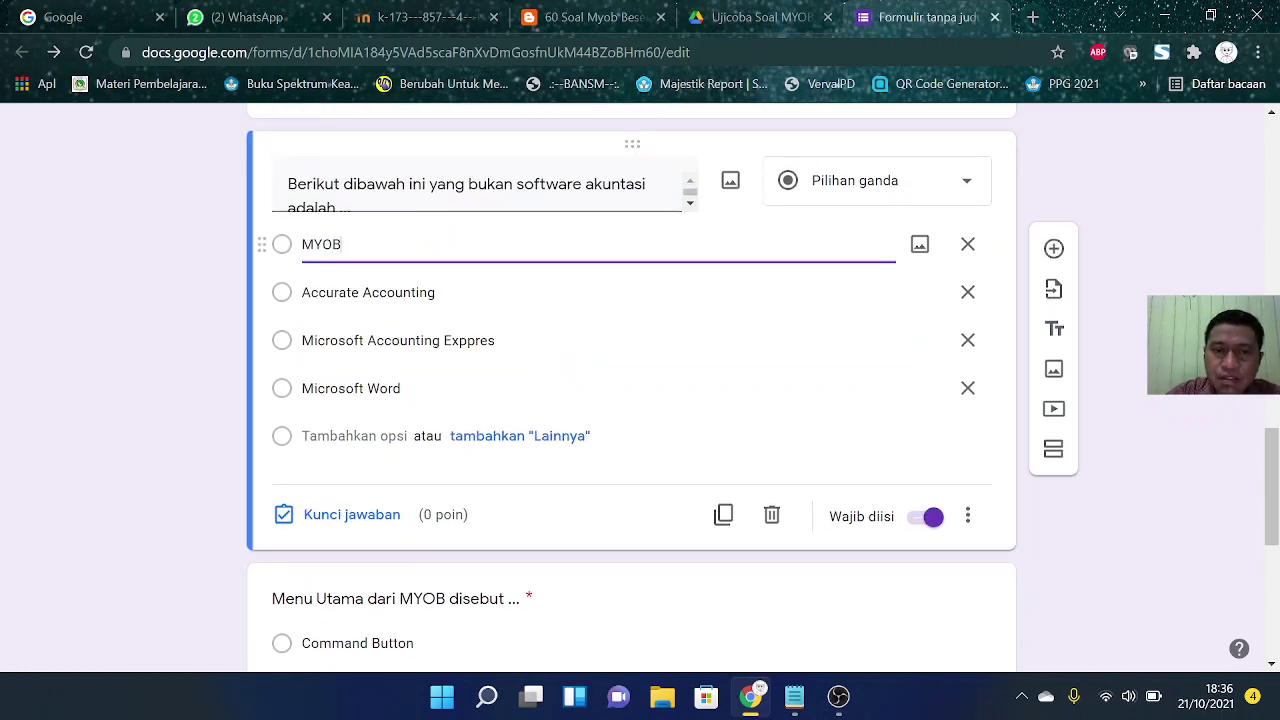
{"action": "type", "text": "Ac"}
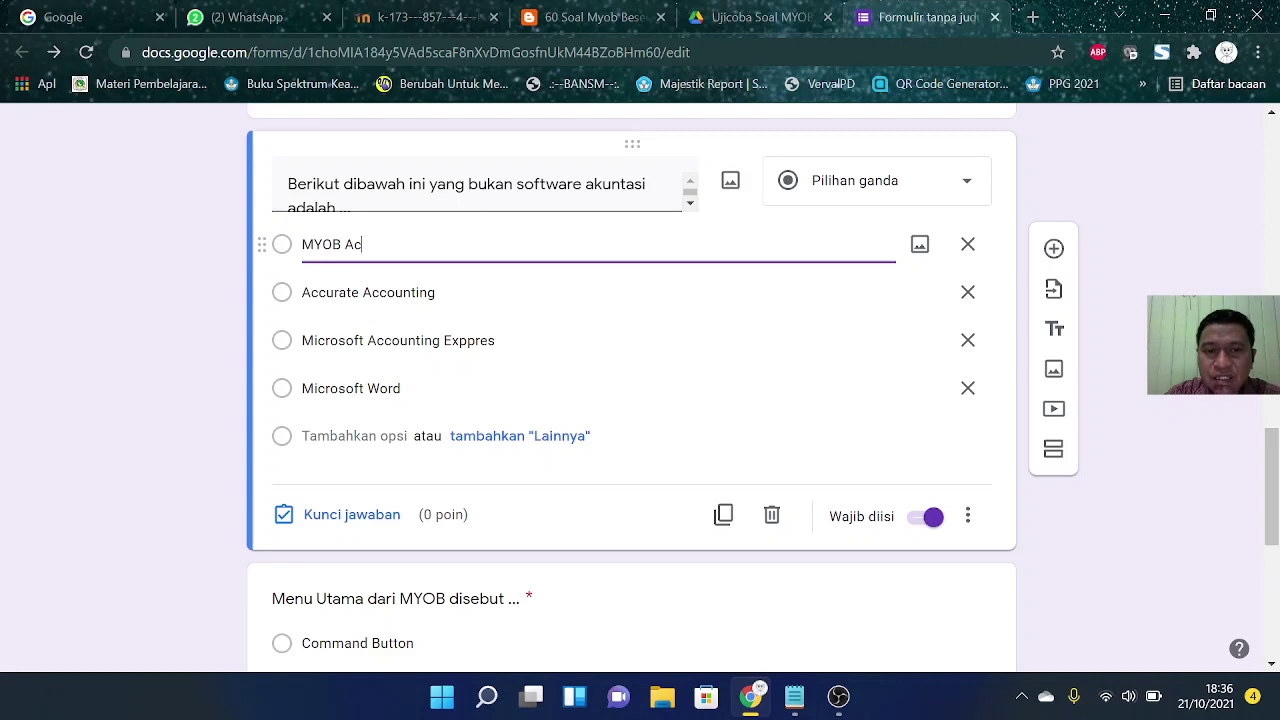
{"action": "type", "text": "counting"}
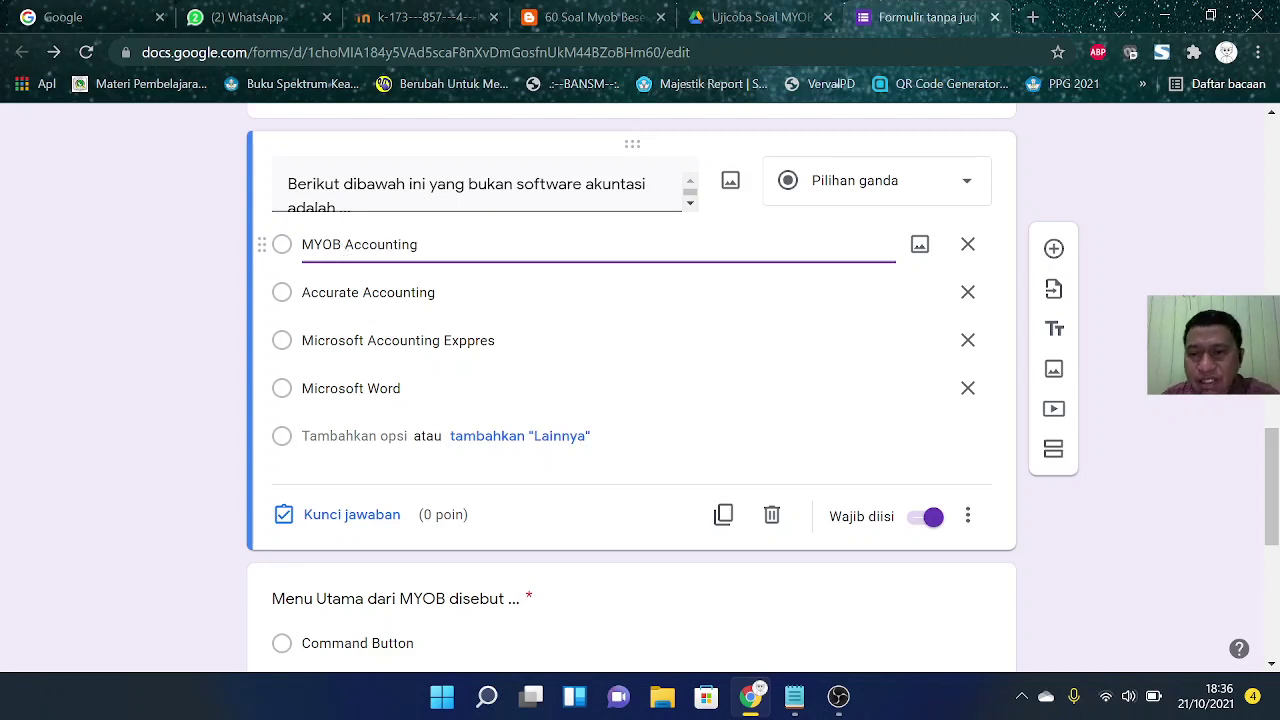
Step: Key 'Microsoft Word' as the correct answer, worth 20 points
{"action": "left_click", "coordinate": [350, 517]}
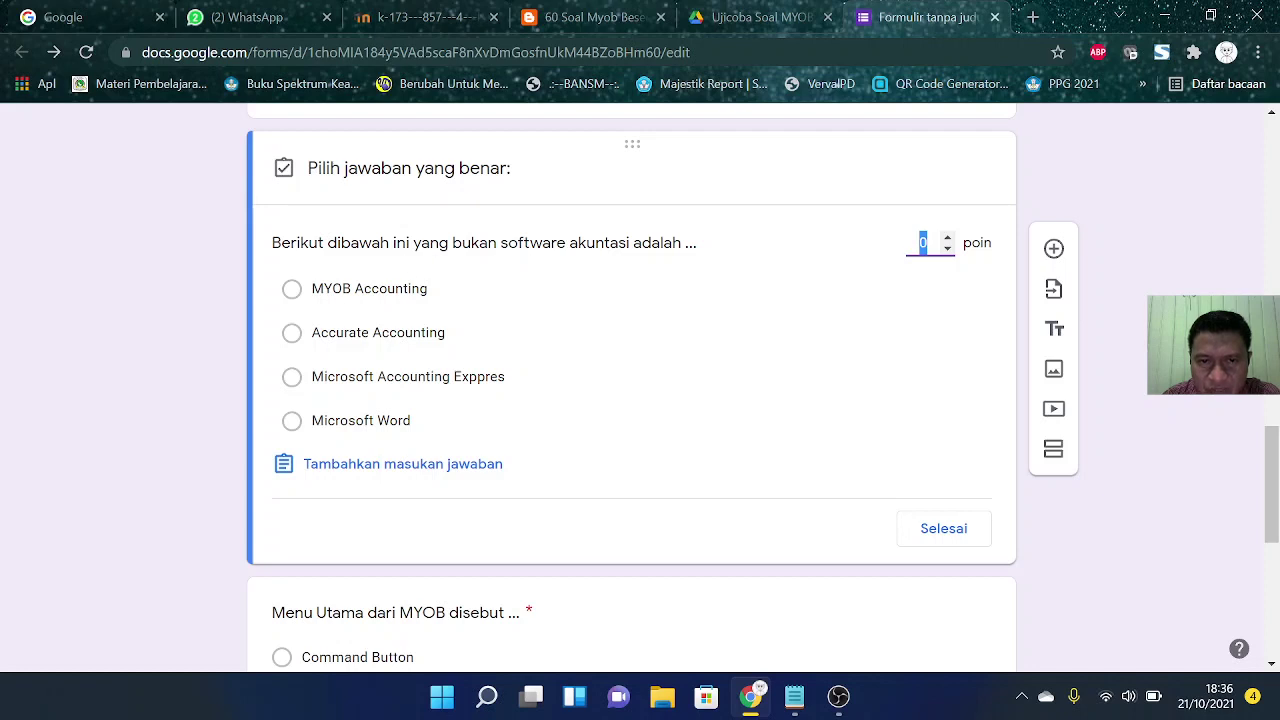
{"action": "left_click", "coordinate": [291, 420]}
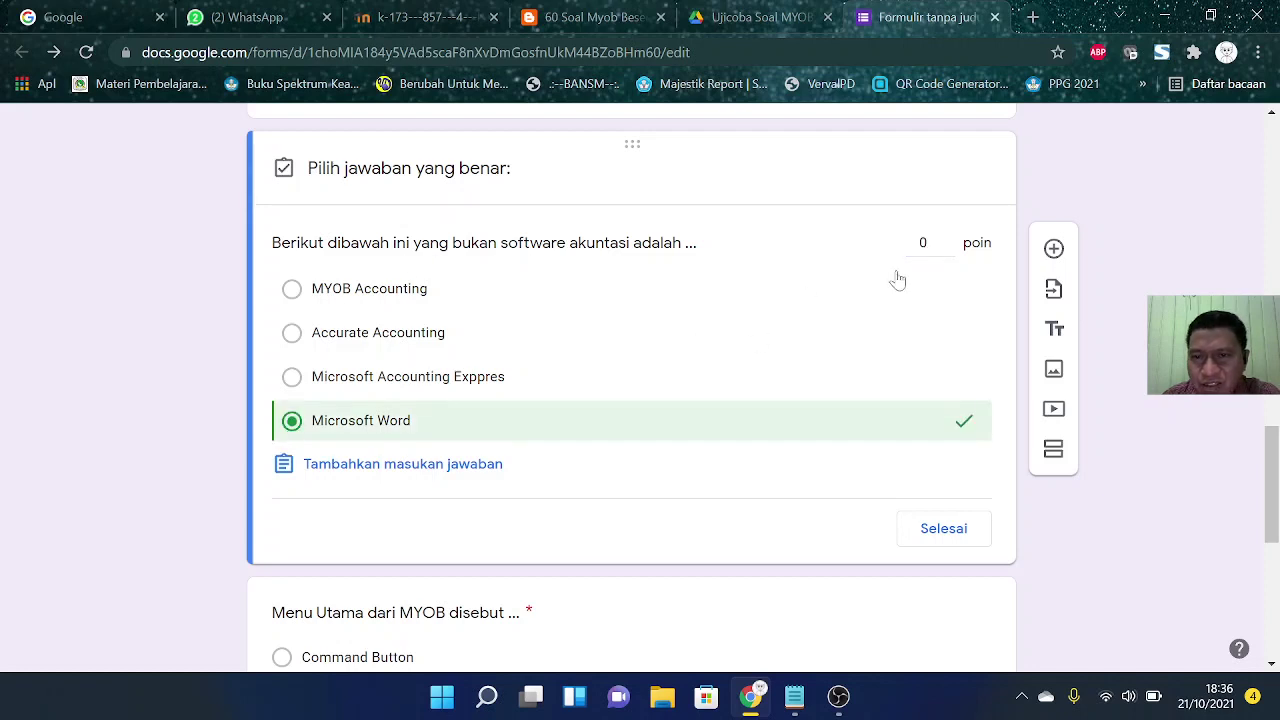
{"action": "left_click_drag", "start_coordinate": [929, 243], "coordinate": [871, 245]}
{"action": "type", "text": "2"}
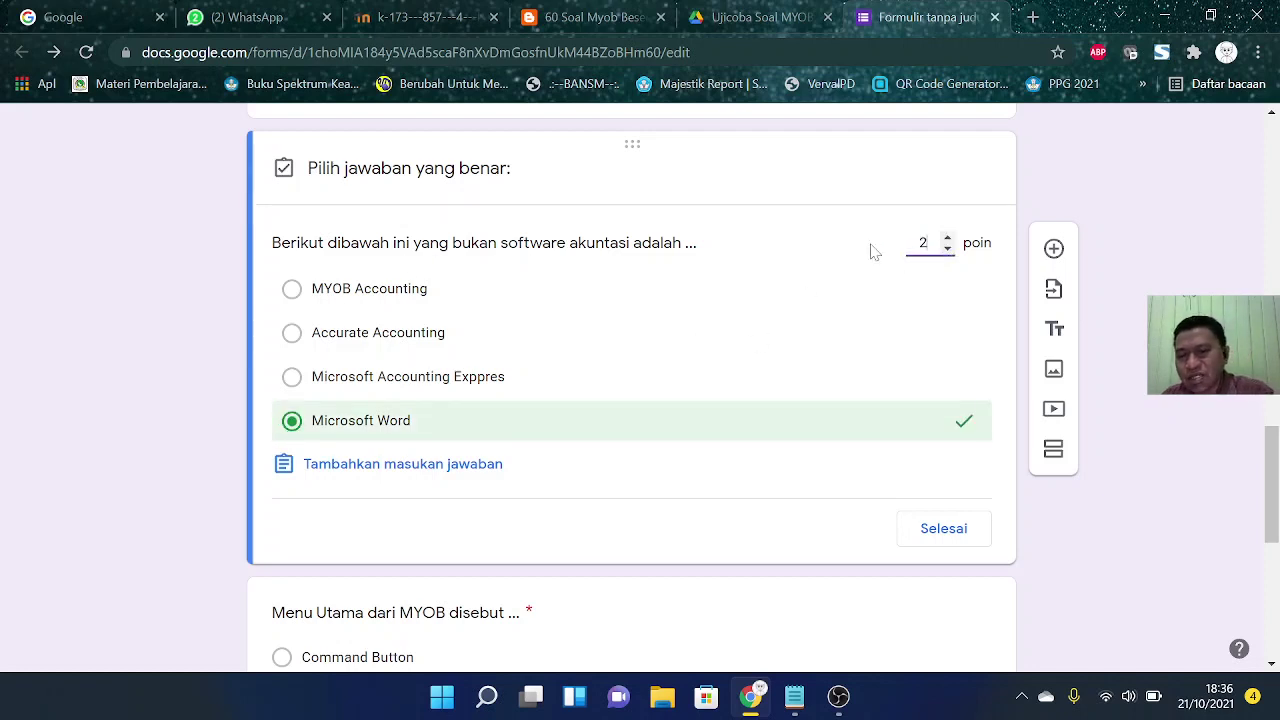
{"action": "type", "text": "0"}
{"action": "left_click", "coordinate": [946, 530]}
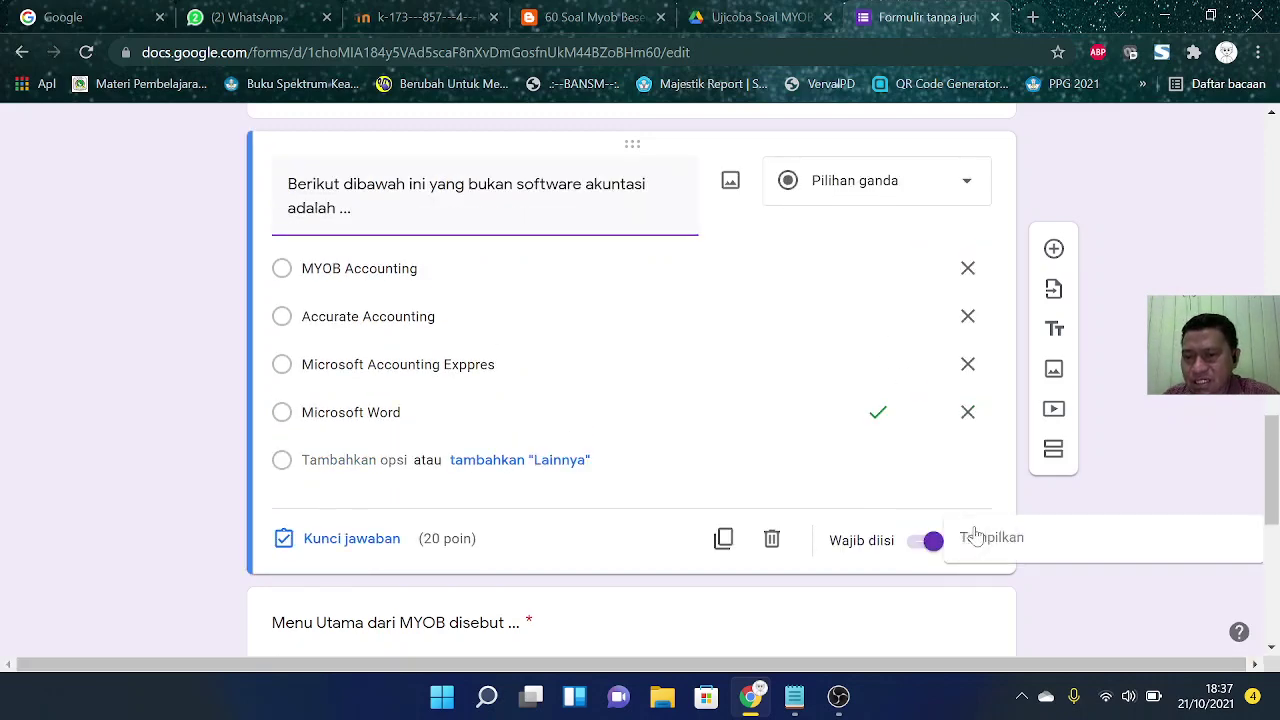
{"action": "left_click", "coordinate": [973, 539]}
Step: Shuffle the previous question's options, then key 'Command Center' at 20 points with shuffled options
{"action": "left_click", "coordinate": [1045, 609]}
{"action": "scroll", "coordinate": [650, 345], "scroll_direction": "down", "scroll_amount": 3}
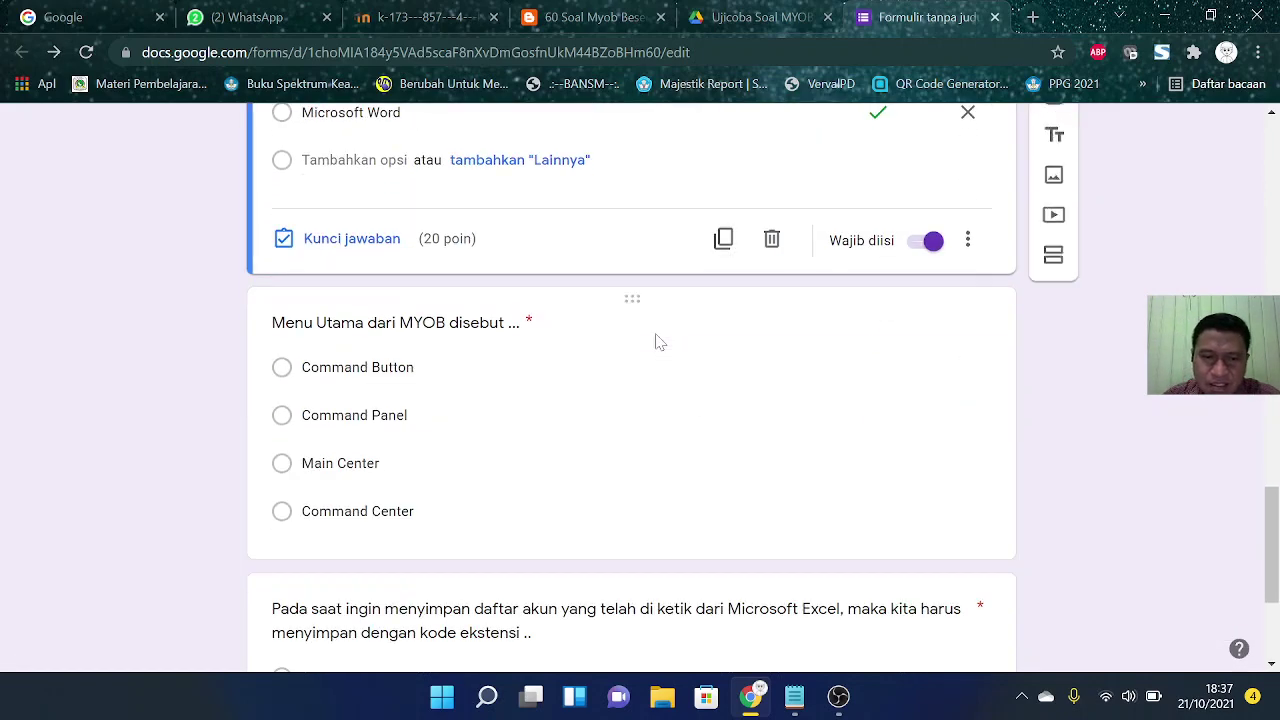
{"action": "left_click", "coordinate": [418, 525]}
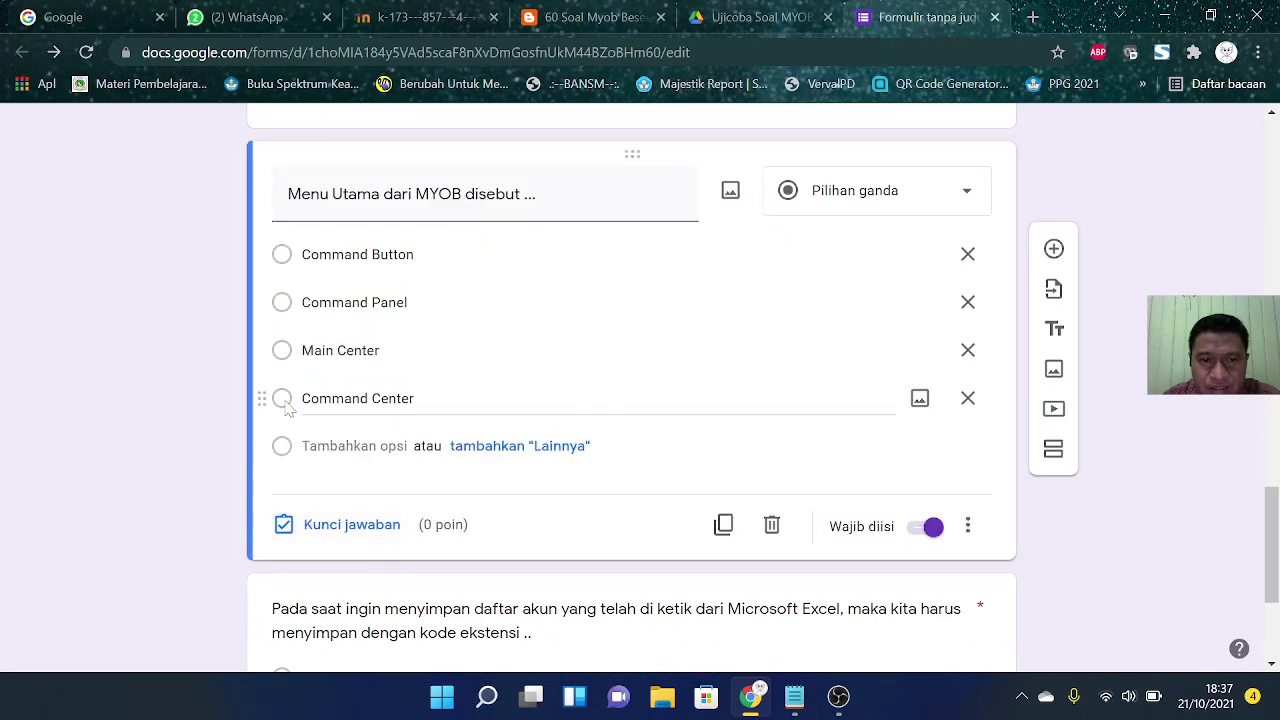
{"action": "left_click", "coordinate": [354, 525]}
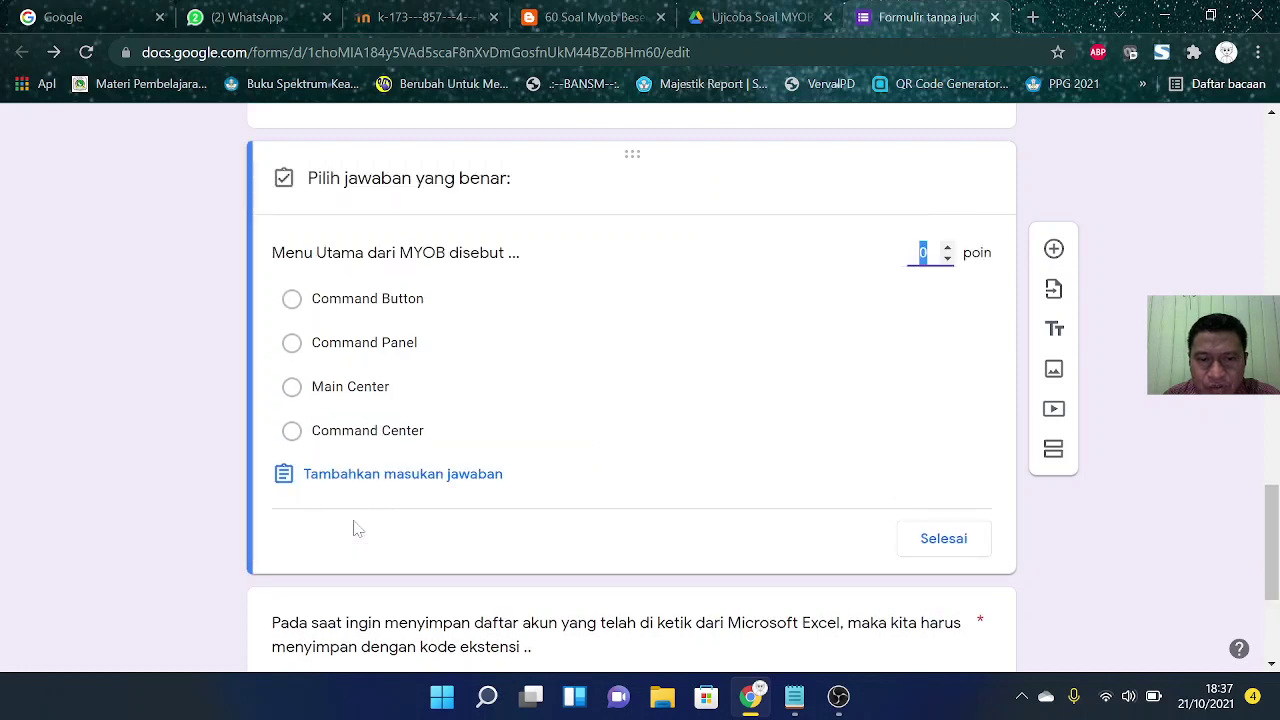
{"action": "left_click", "coordinate": [291, 430]}
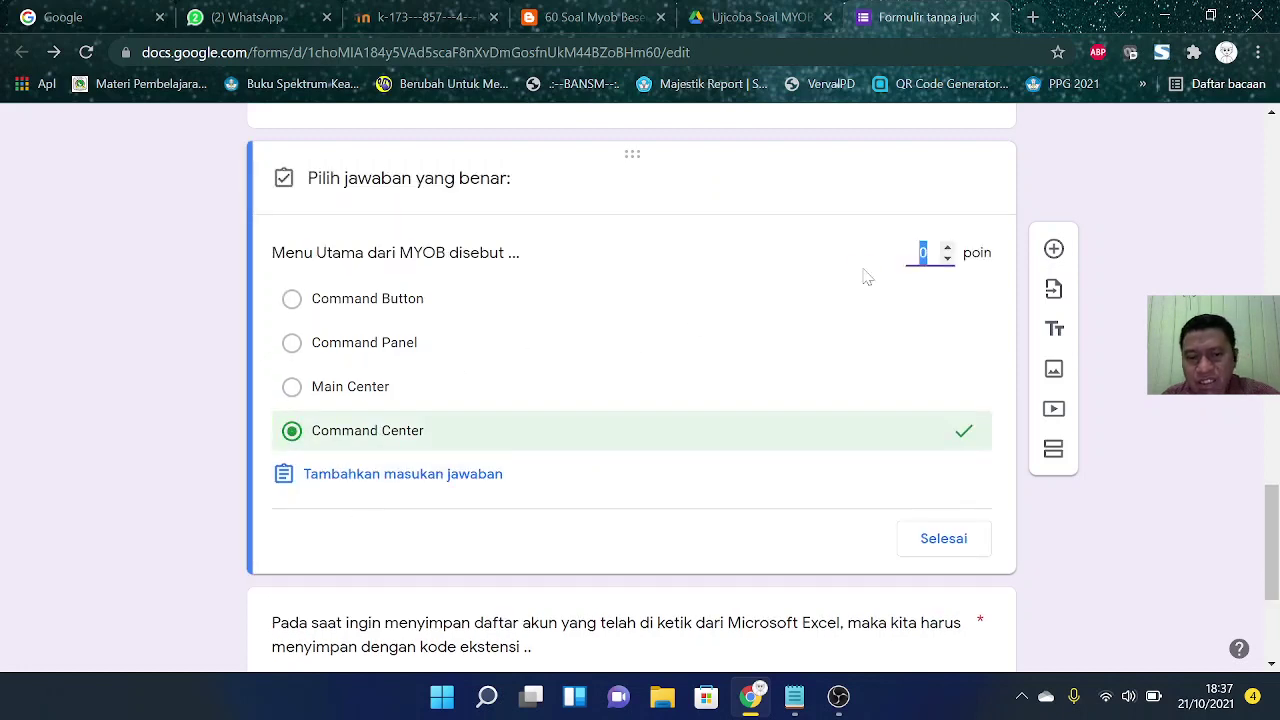
{"action": "type", "text": "20"}
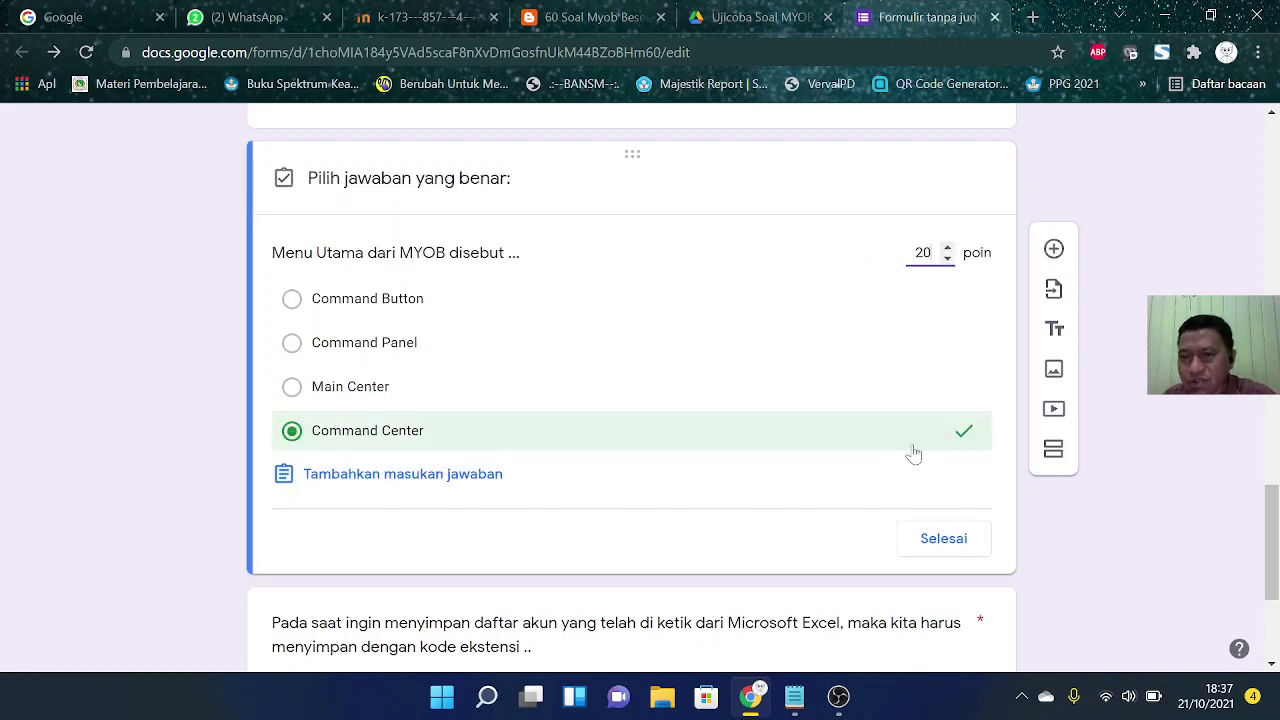
{"action": "left_click", "coordinate": [948, 539]}
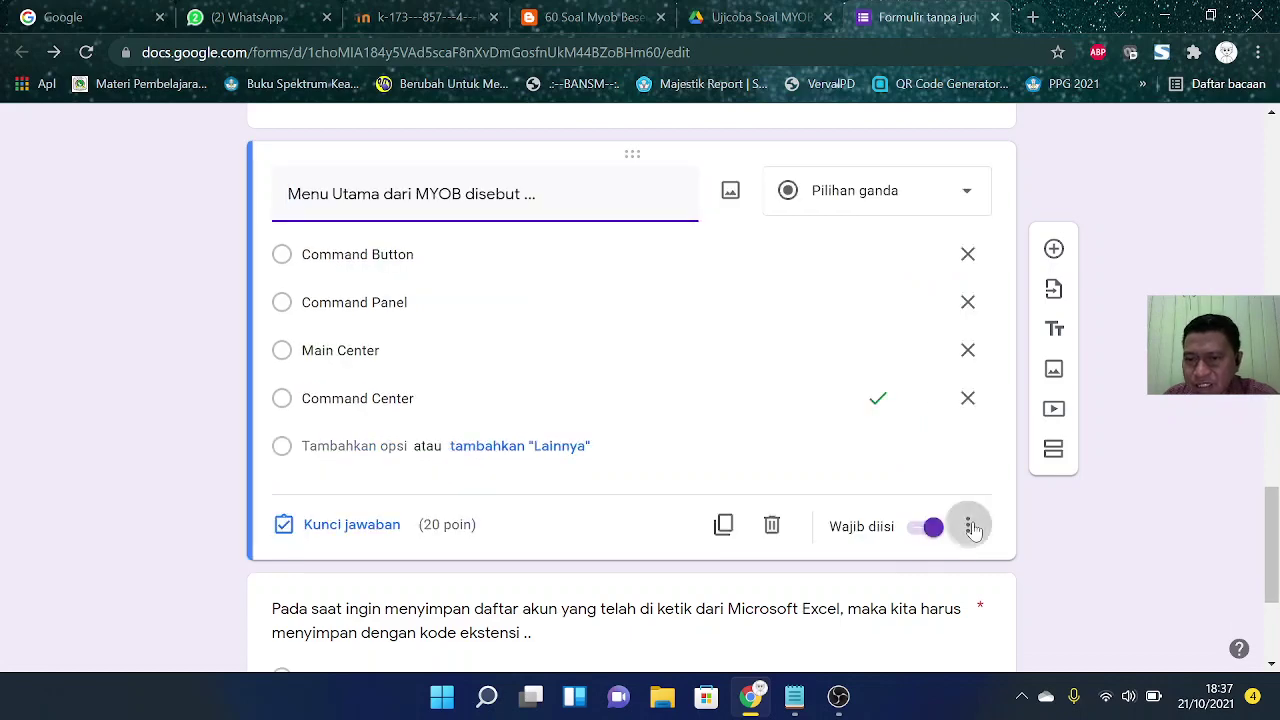
{"action": "left_click", "coordinate": [968, 526]}
{"action": "left_click", "coordinate": [1028, 608]}
{"action": "scroll", "coordinate": [1094, 510], "scroll_direction": "down", "scroll_amount": 3}
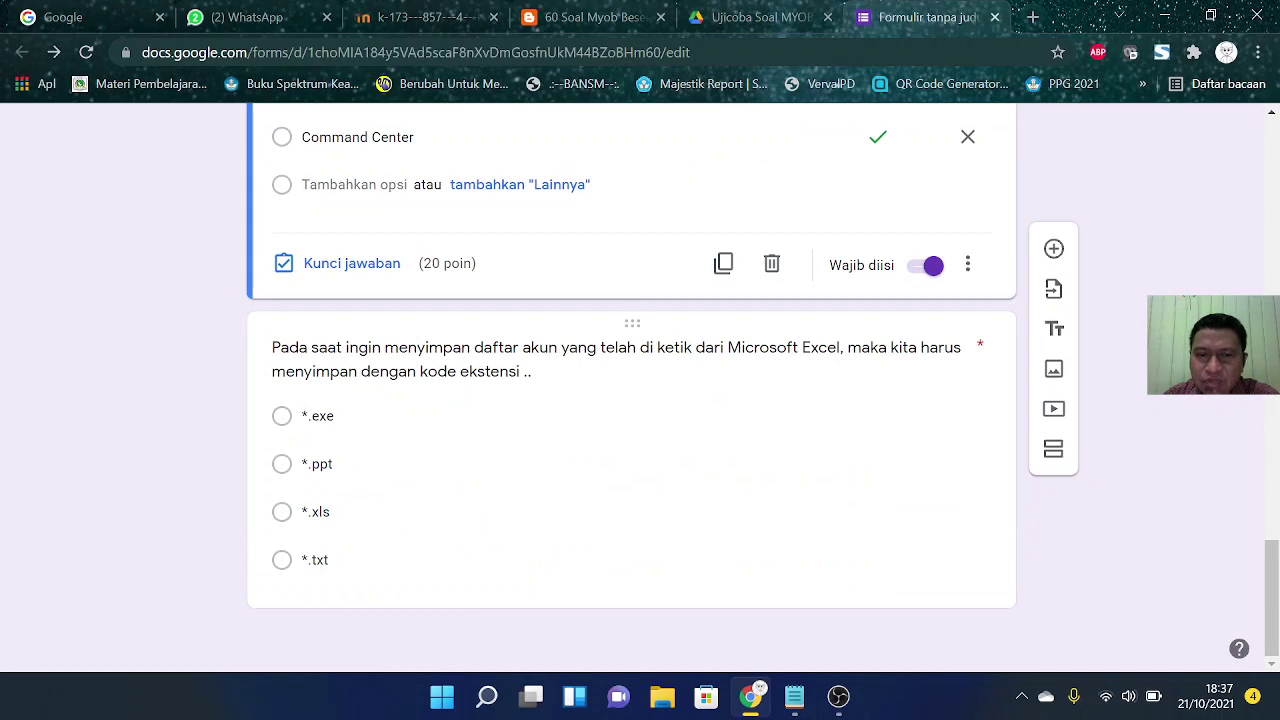
Step: Key '*.txt' as correct at 20 points on the file-extension question and shuffle its options
{"action": "left_click", "coordinate": [645, 420]}
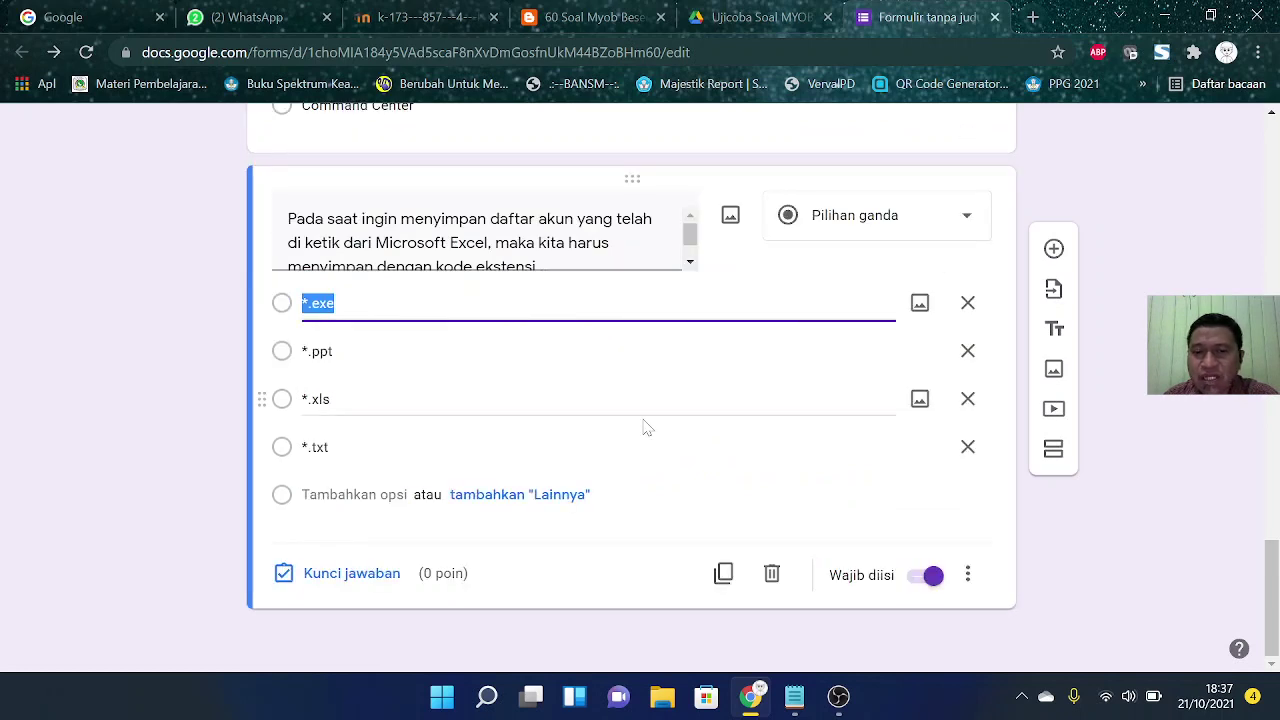
{"action": "left_click", "coordinate": [348, 577]}
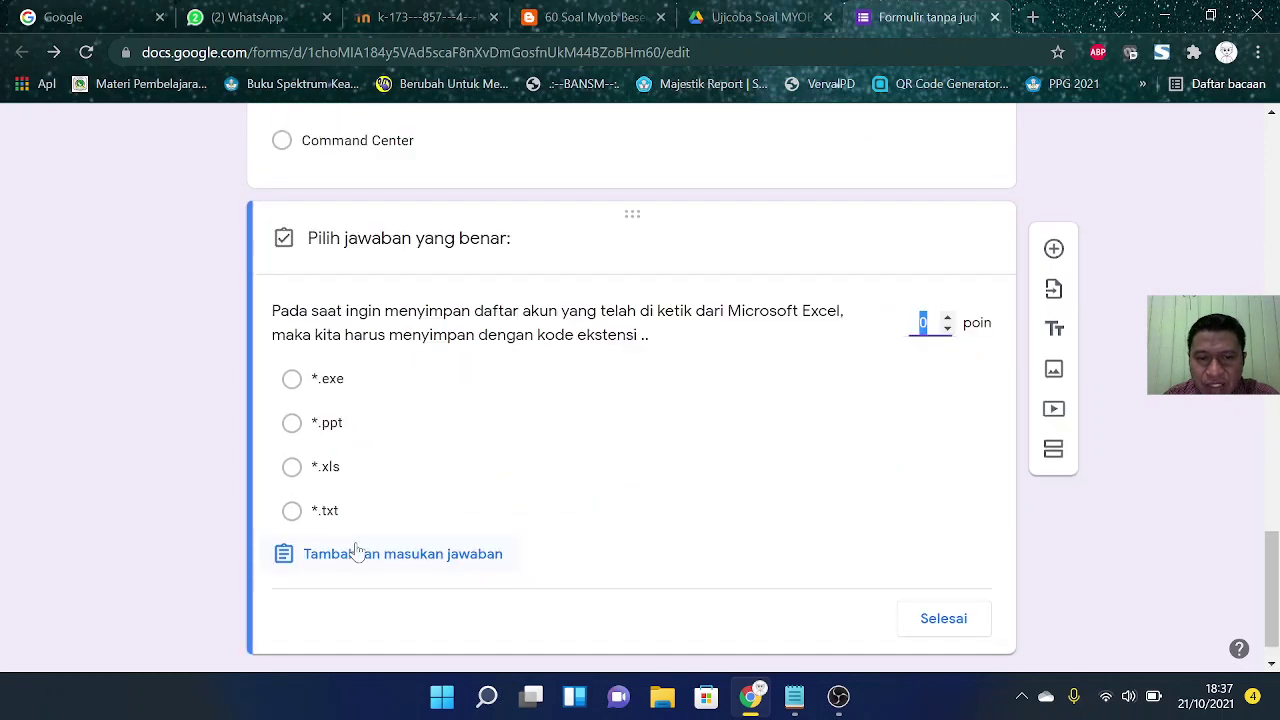
{"action": "left_click", "coordinate": [291, 513]}
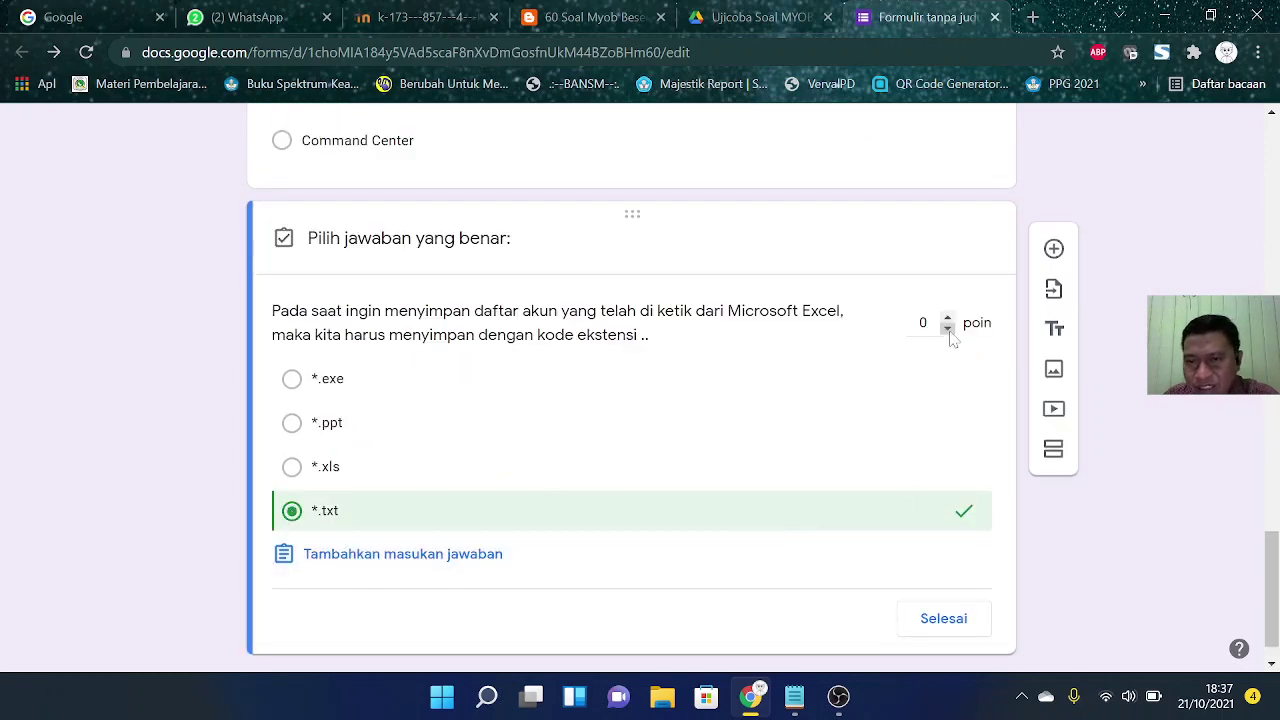
{"action": "left_click_drag", "start_coordinate": [929, 323], "coordinate": [878, 322]}
{"action": "type", "text": "2"}
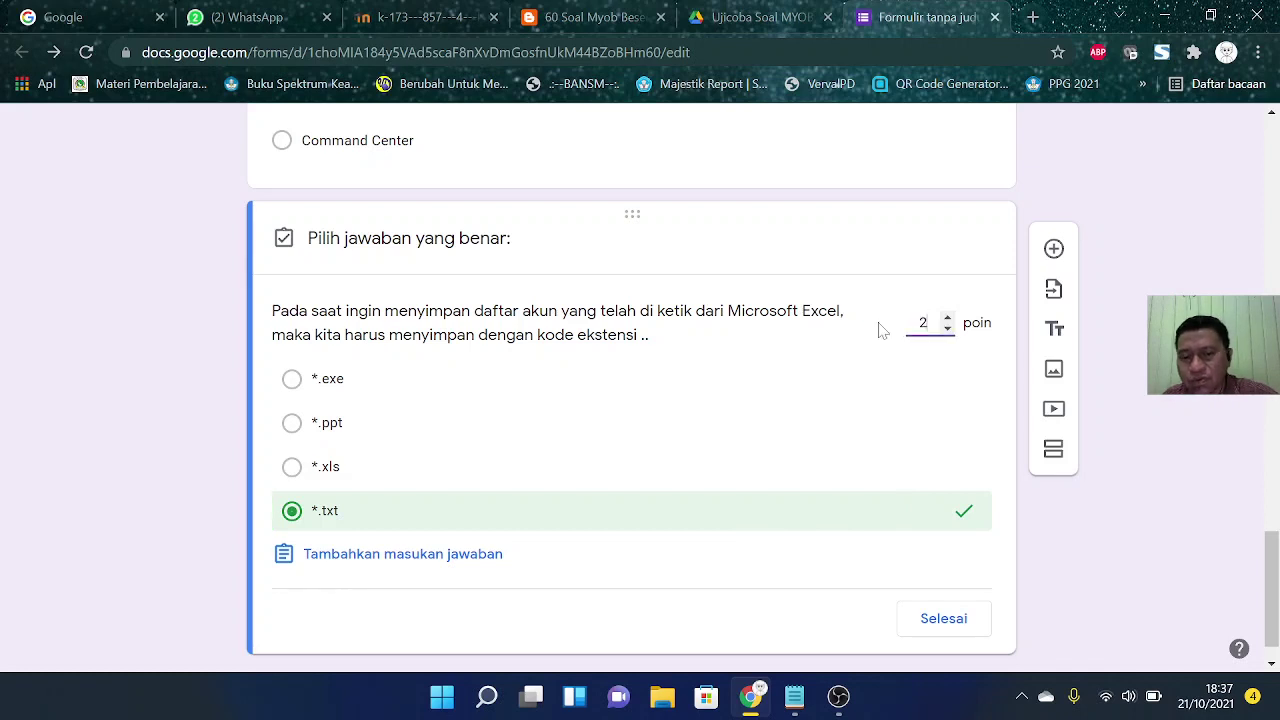
{"action": "left_click", "coordinate": [945, 620]}
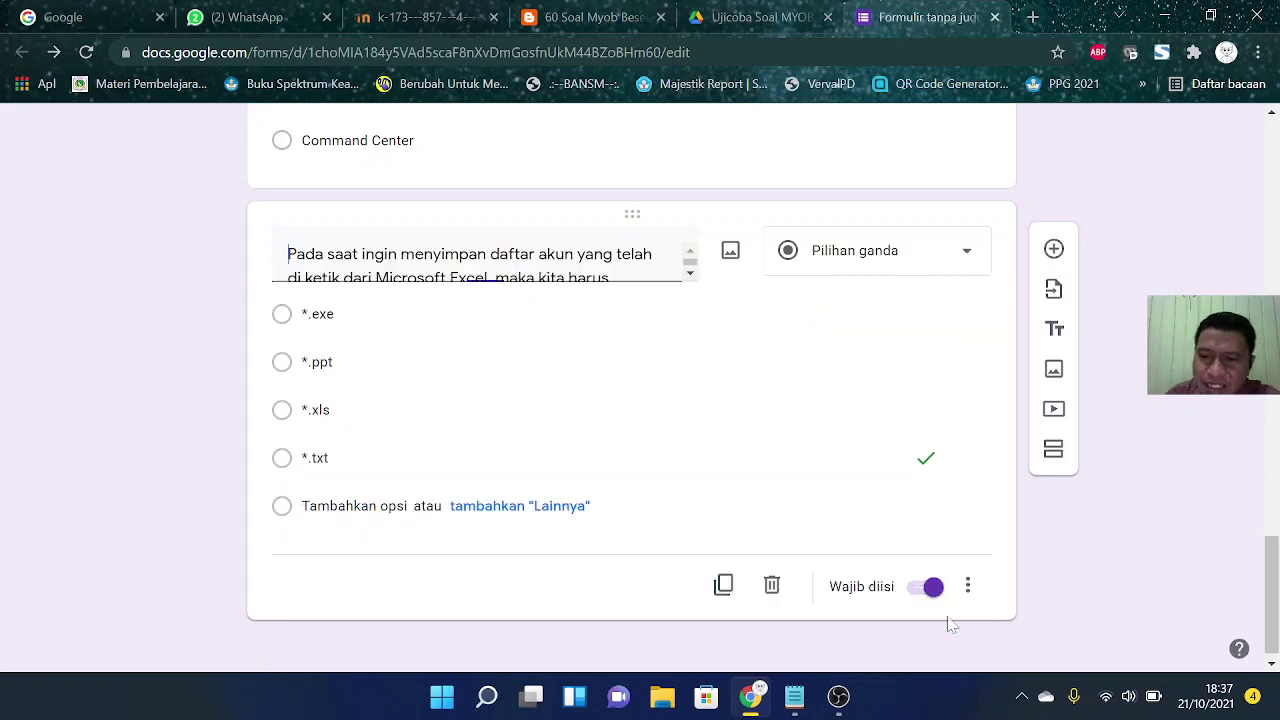
{"action": "left_click", "coordinate": [970, 634]}
{"action": "left_click", "coordinate": [1043, 609]}
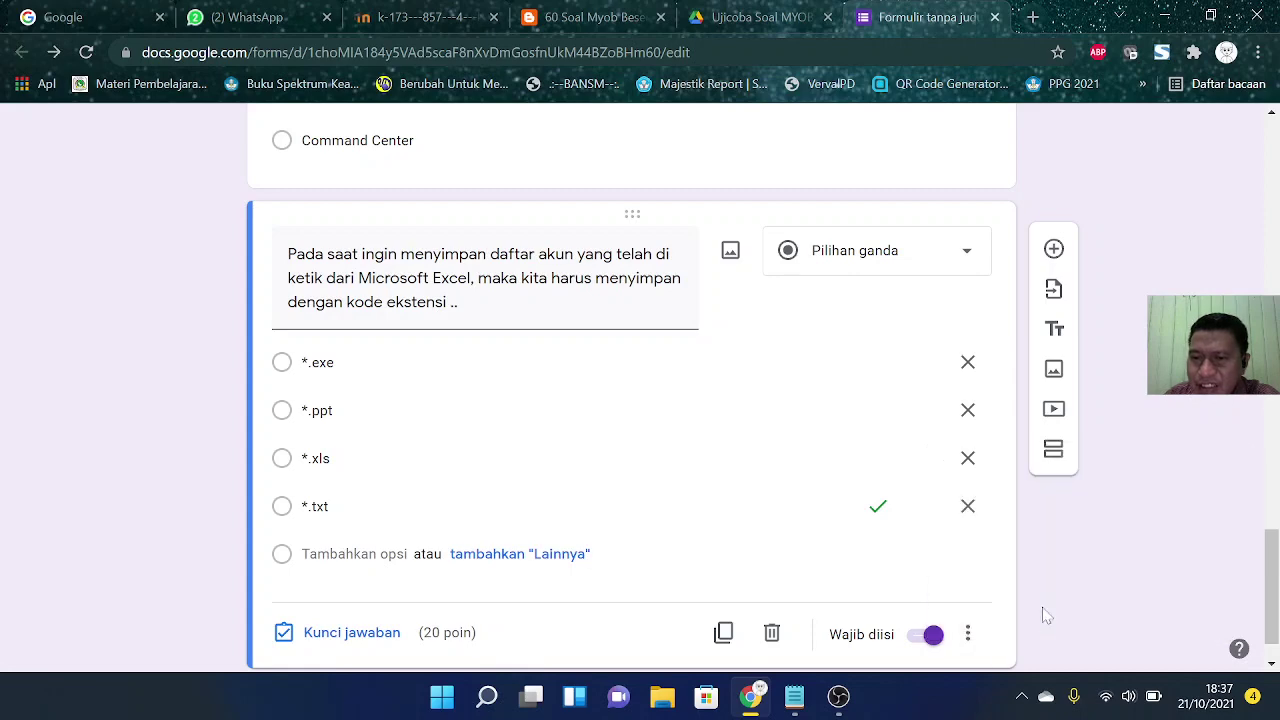
{"action": "scroll", "coordinate": [1150, 553], "scroll_direction": "up", "scroll_amount": 8}
{"action": "scroll", "coordinate": [1150, 553], "scroll_direction": "up", "scroll_amount": 3}
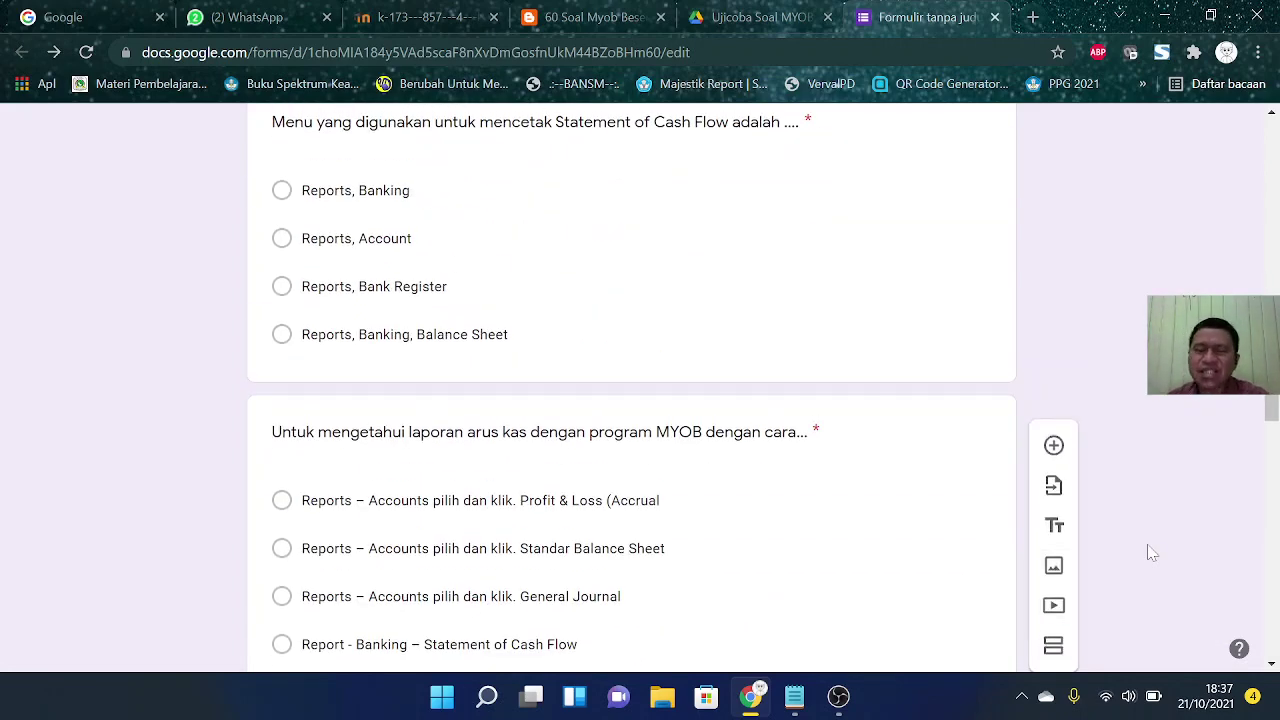
{"action": "scroll", "coordinate": [1150, 553], "scroll_direction": "up", "scroll_amount": 2}
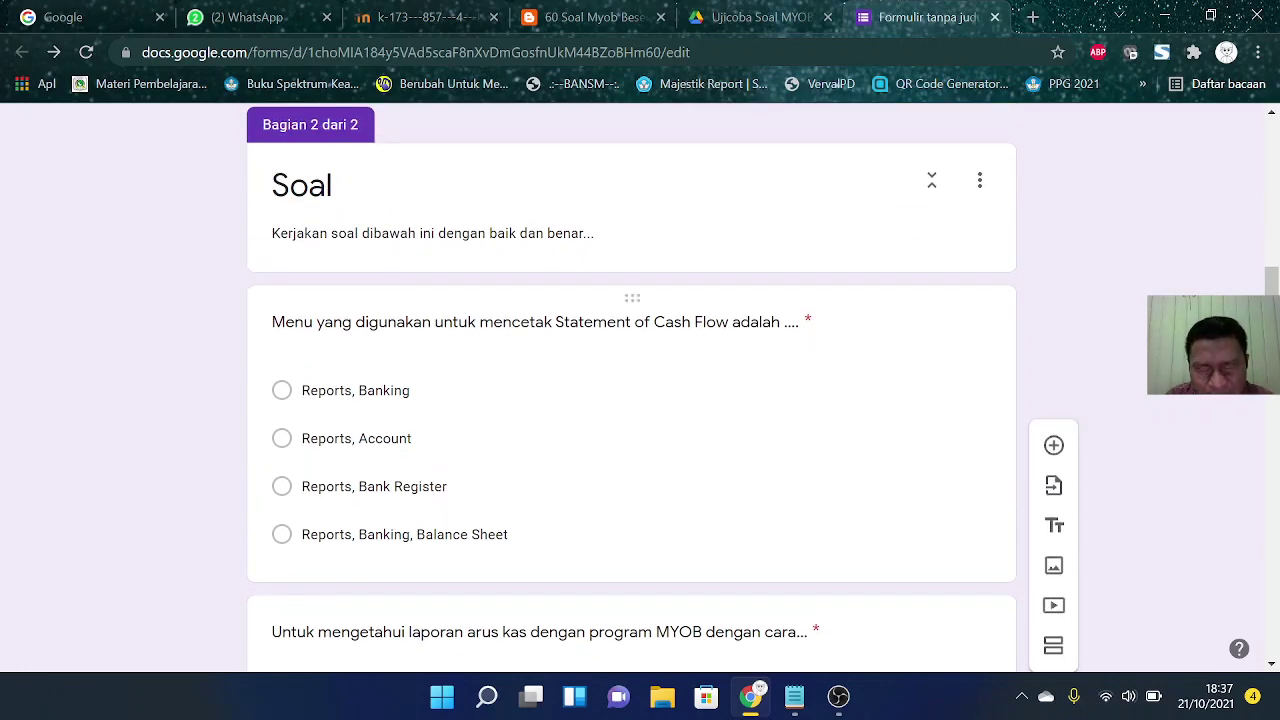
{"action": "scroll", "coordinate": [720, 366], "scroll_direction": "up", "scroll_amount": 1}
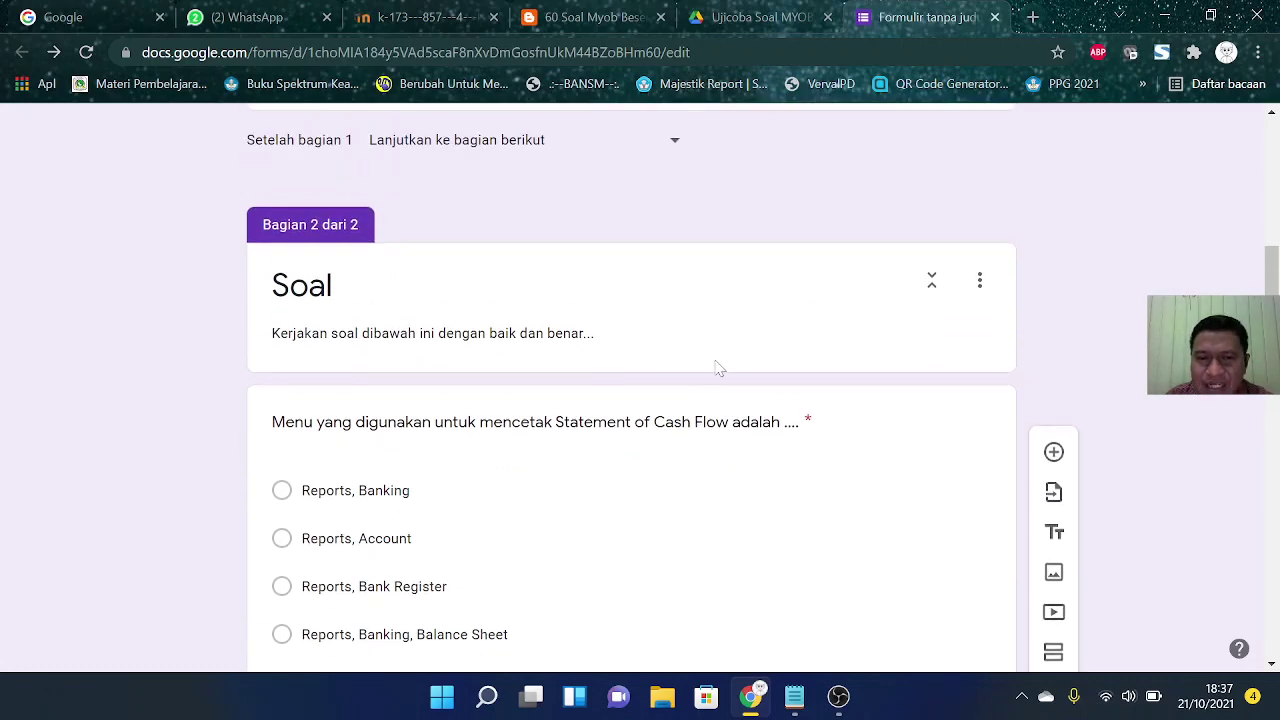
{"action": "scroll", "coordinate": [632, 400], "scroll_direction": "down", "scroll_amount": 2}
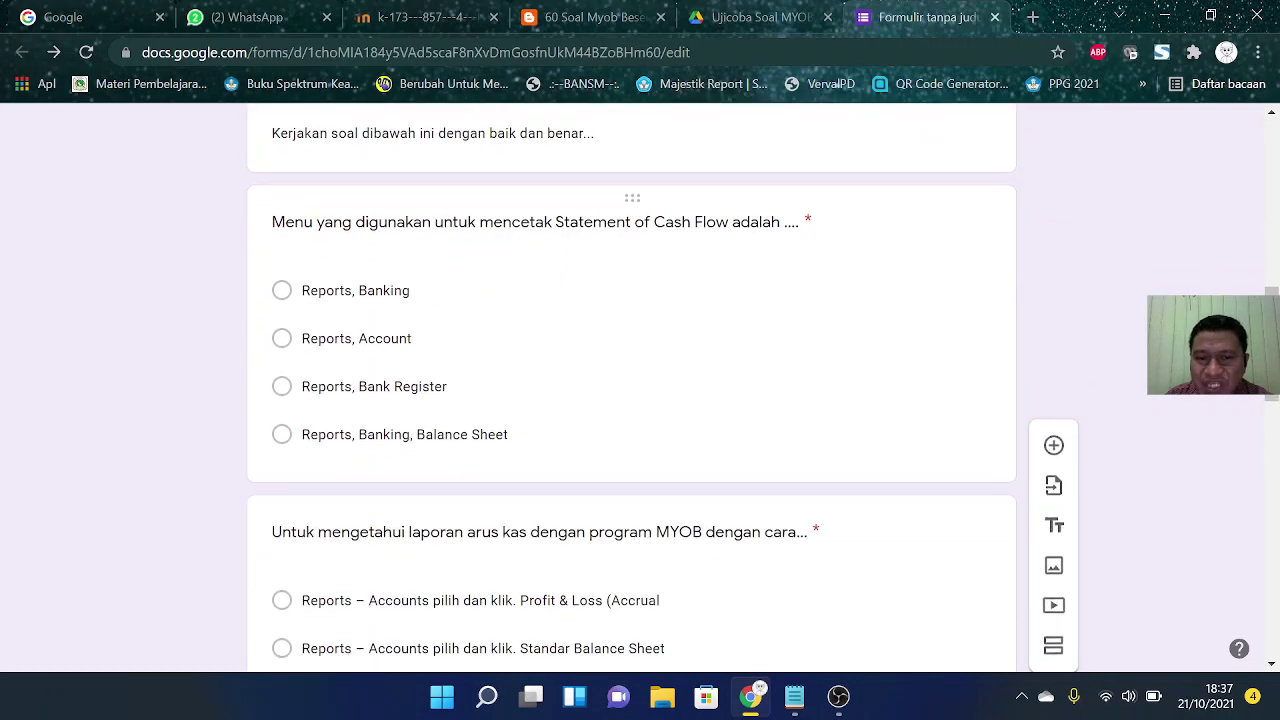
{"action": "scroll", "coordinate": [578, 428], "scroll_direction": "up", "scroll_amount": 3}
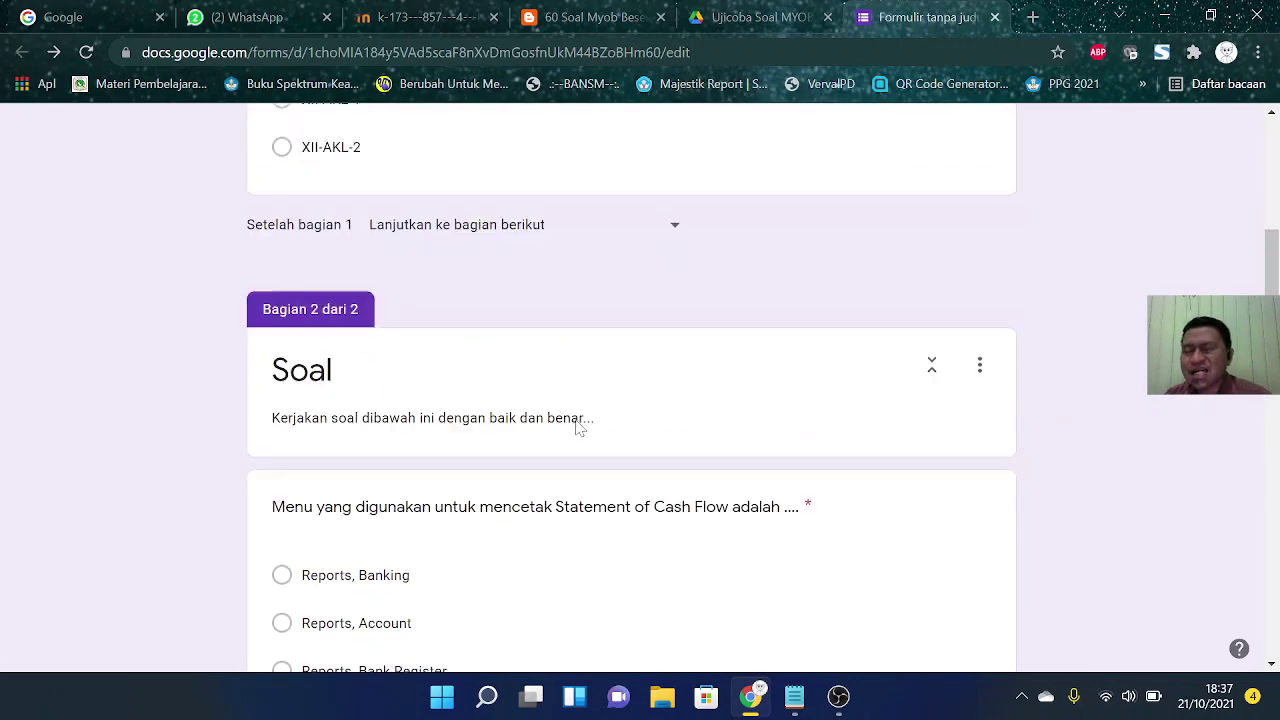
{"action": "scroll", "coordinate": [577, 427], "scroll_direction": "down", "scroll_amount": 2}
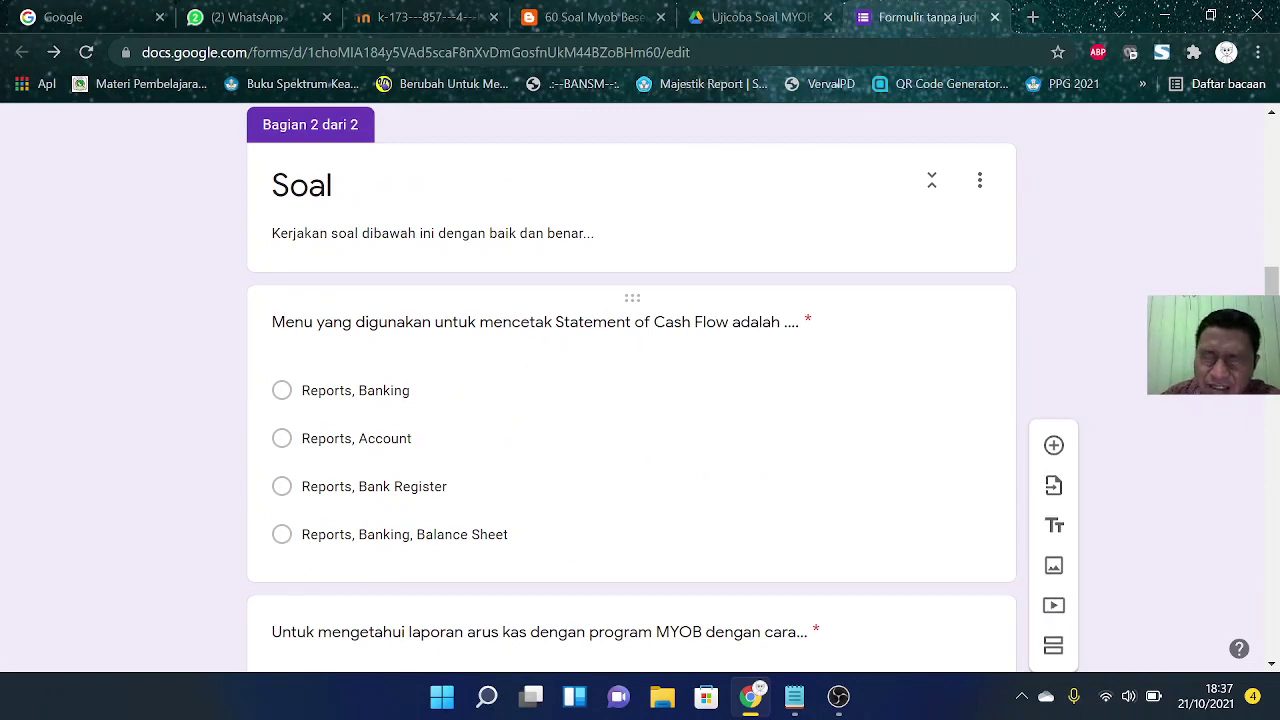
{"action": "scroll", "coordinate": [494, 334], "scroll_direction": "down", "scroll_amount": 2}
{"action": "scroll", "coordinate": [494, 334], "scroll_direction": "up", "scroll_amount": 1}
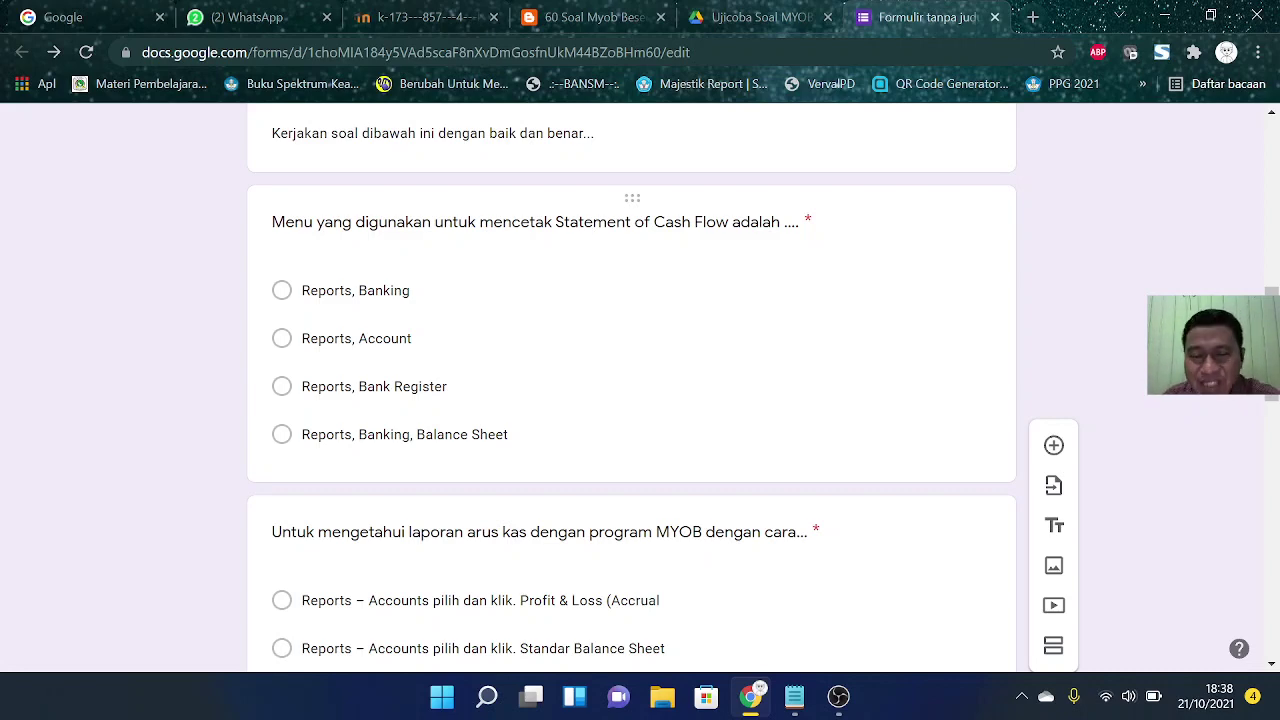
{"action": "scroll", "coordinate": [487, 240], "scroll_direction": "up", "scroll_amount": 10}
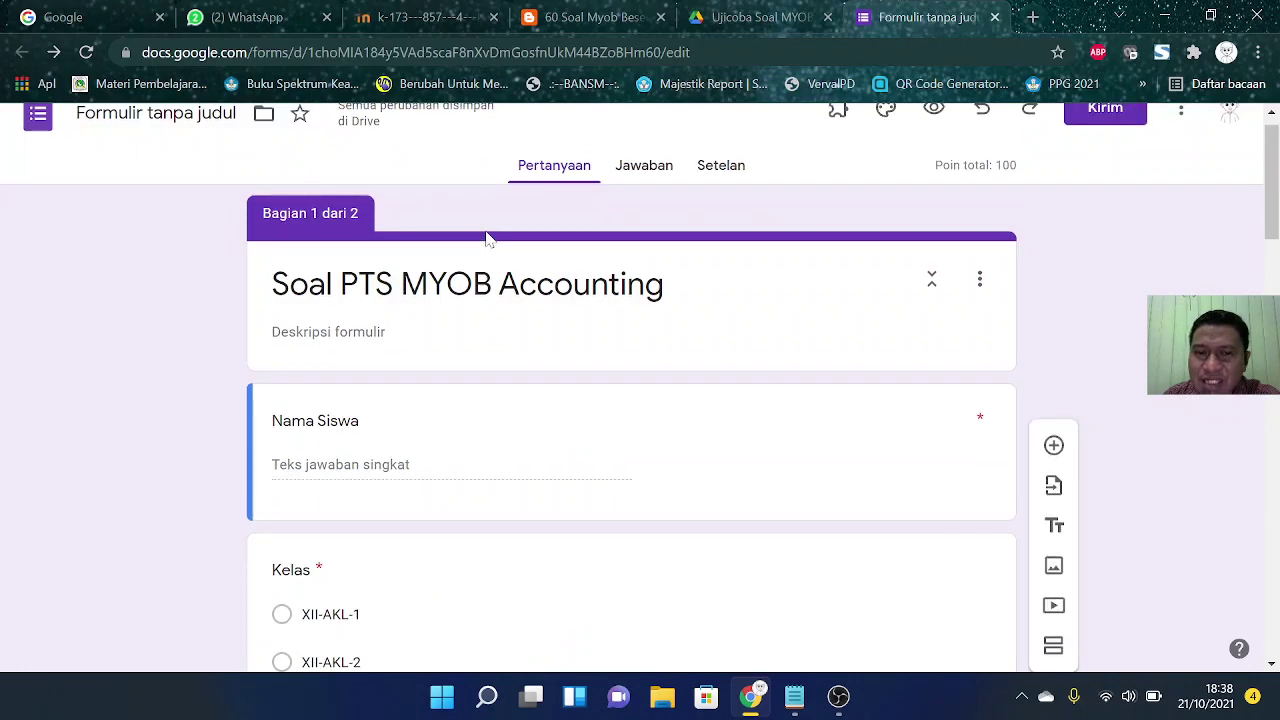
{"action": "left_click", "coordinate": [716, 168]}
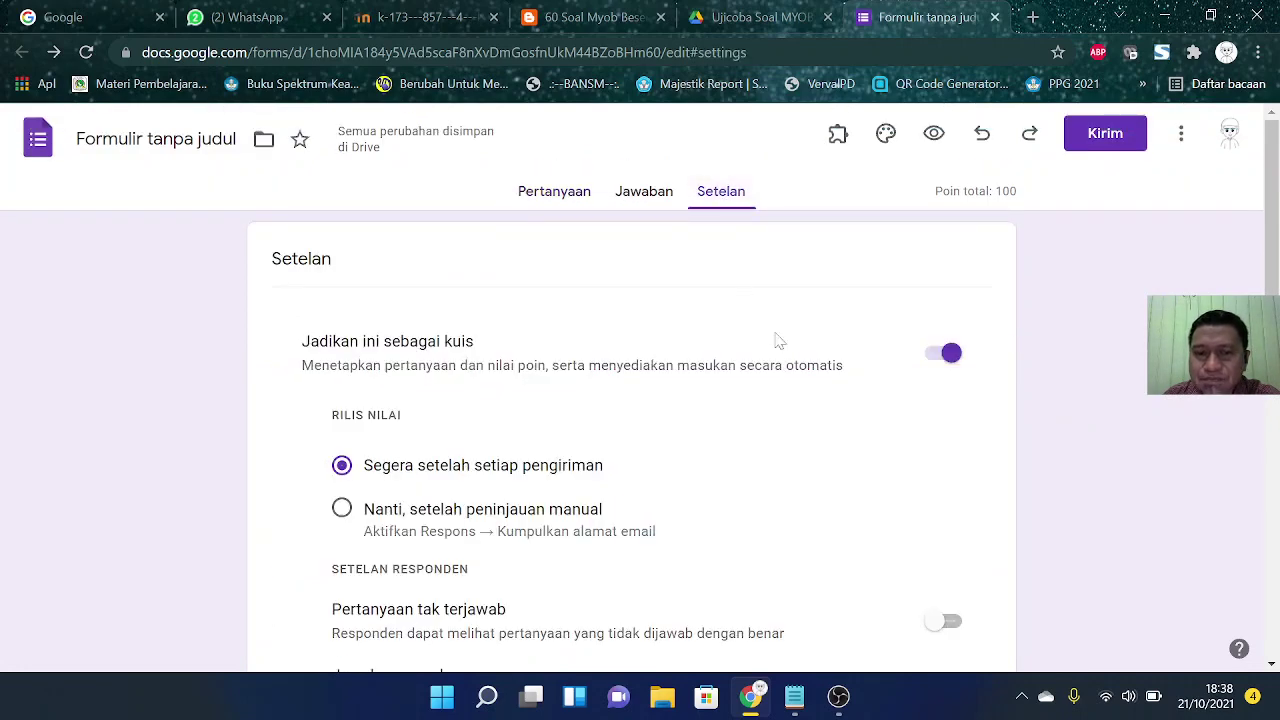
{"action": "scroll", "coordinate": [779, 341], "scroll_direction": "down", "scroll_amount": 2}
{"action": "scroll", "coordinate": [779, 341], "scroll_direction": "down", "scroll_amount": 3}
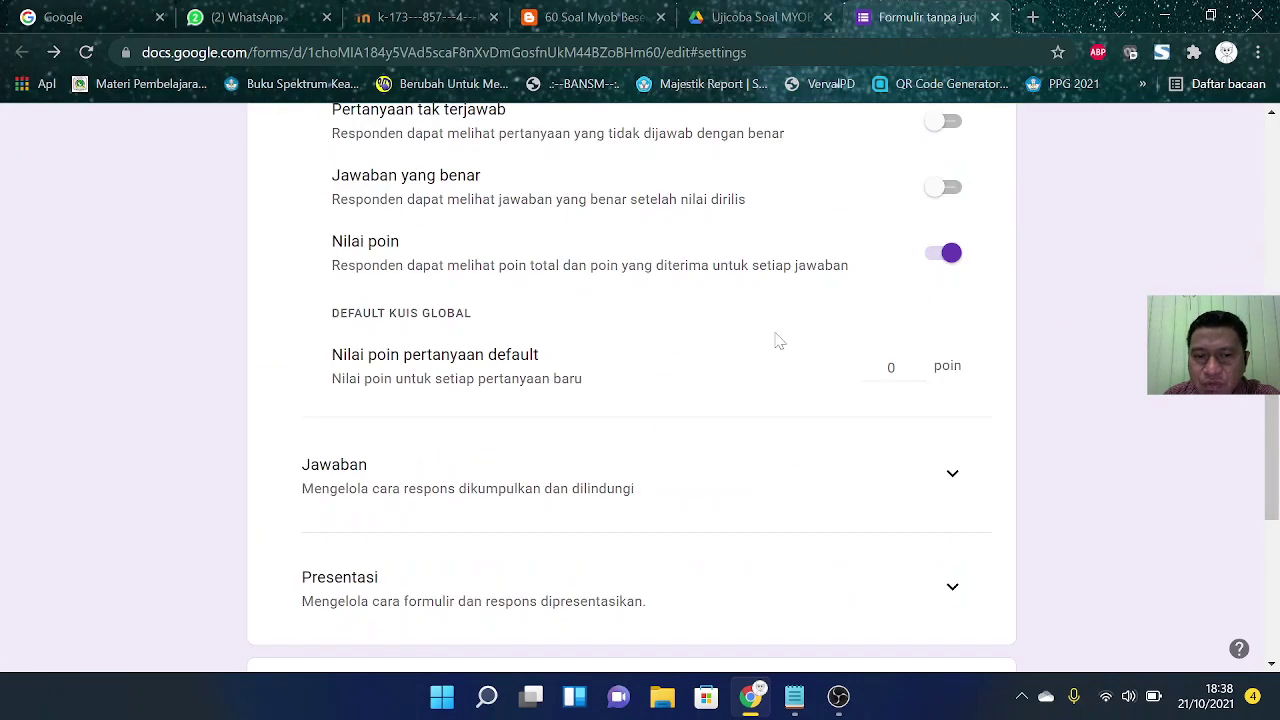
{"action": "scroll", "coordinate": [794, 414], "scroll_direction": "down", "scroll_amount": 2}
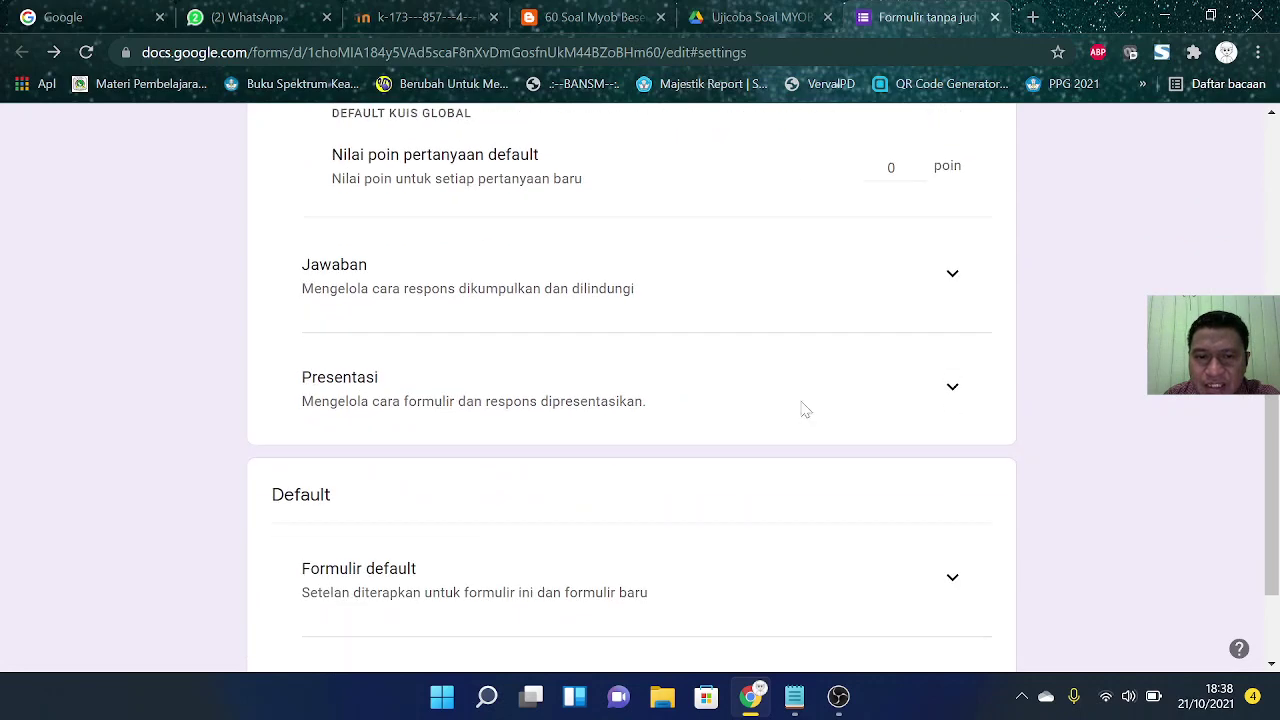
{"action": "left_click", "coordinate": [950, 390]}
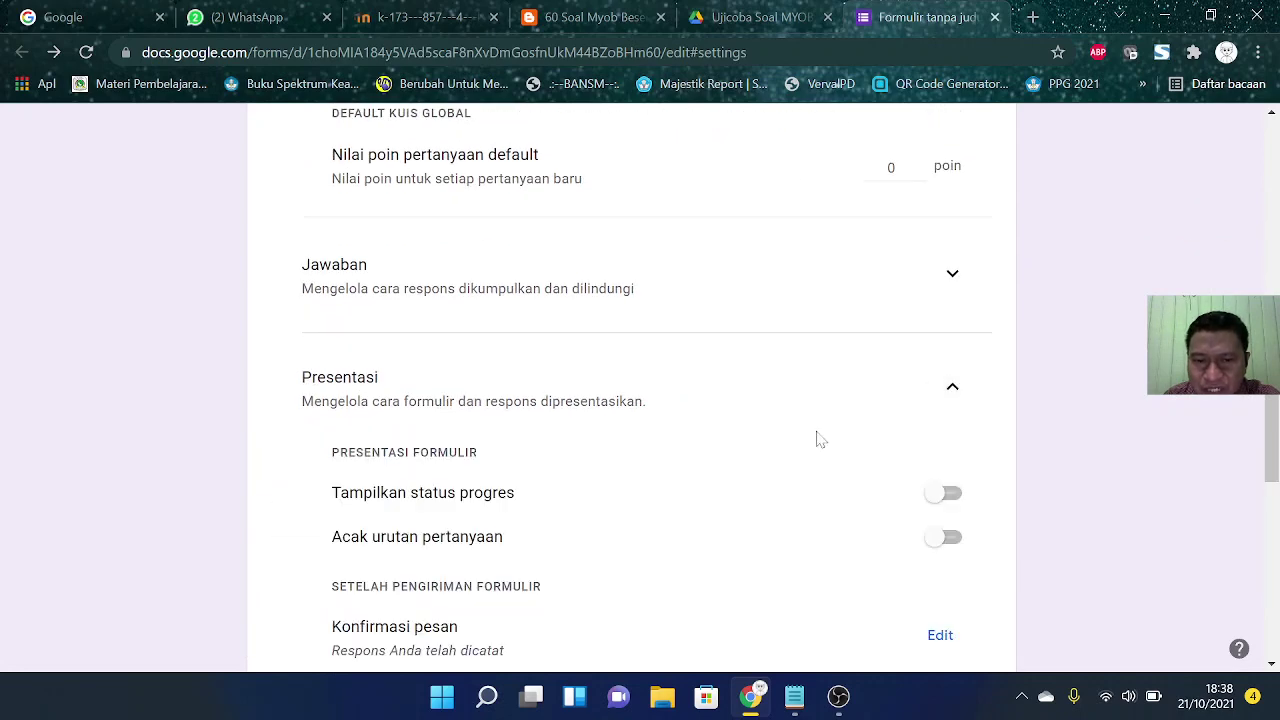
{"action": "scroll", "coordinate": [814, 437], "scroll_direction": "down", "scroll_amount": 1}
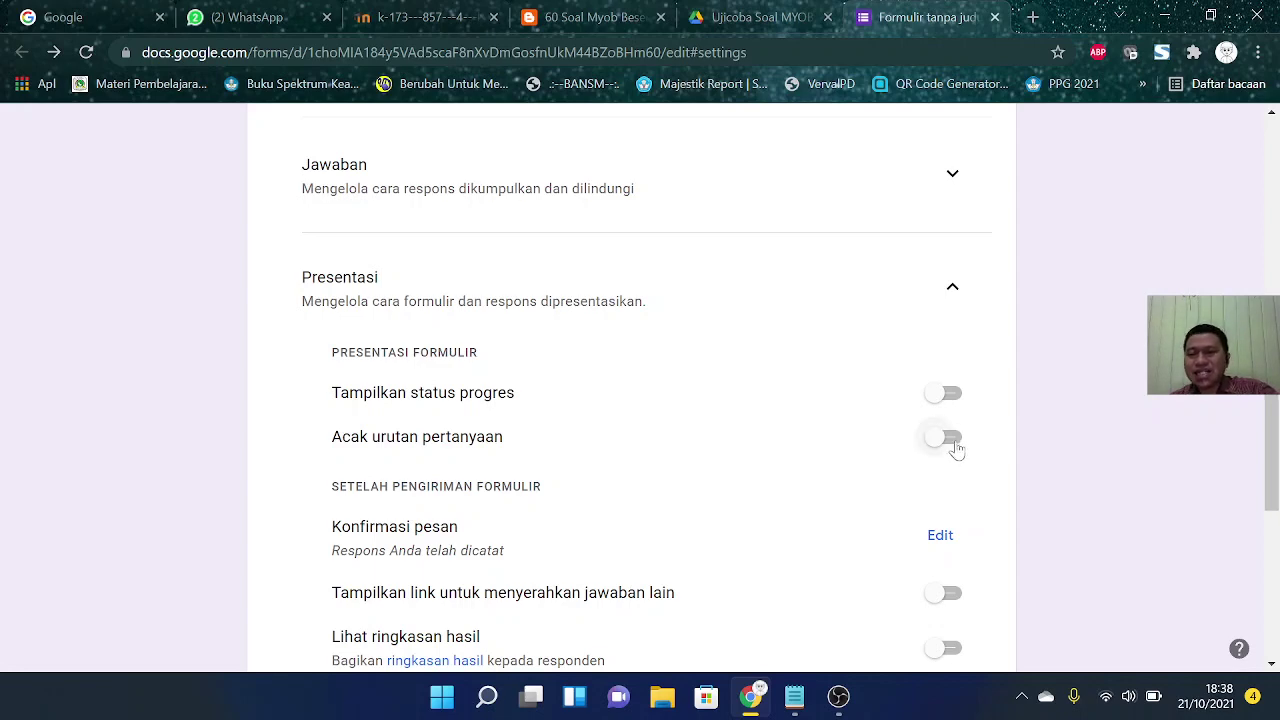
{"action": "scroll", "coordinate": [752, 383], "scroll_direction": "up", "scroll_amount": 10}
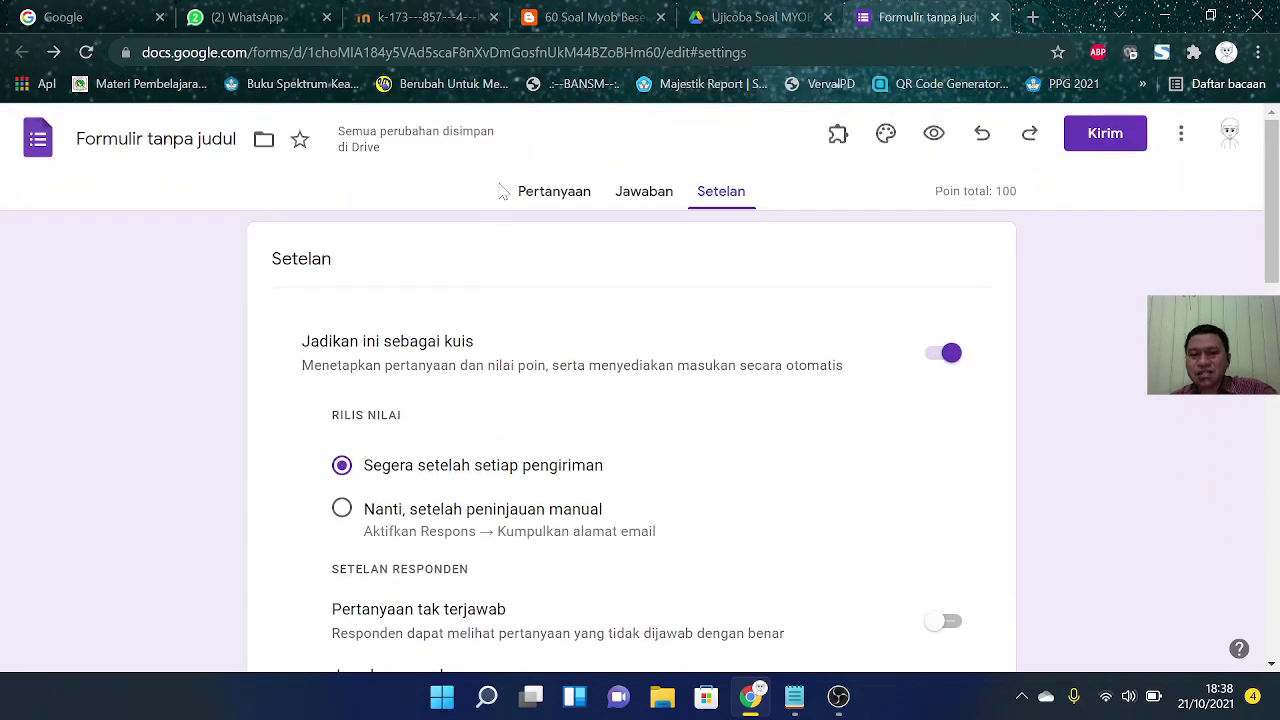
{"action": "left_click", "coordinate": [565, 192]}
{"action": "scroll", "coordinate": [628, 390], "scroll_direction": "down", "scroll_amount": 5}
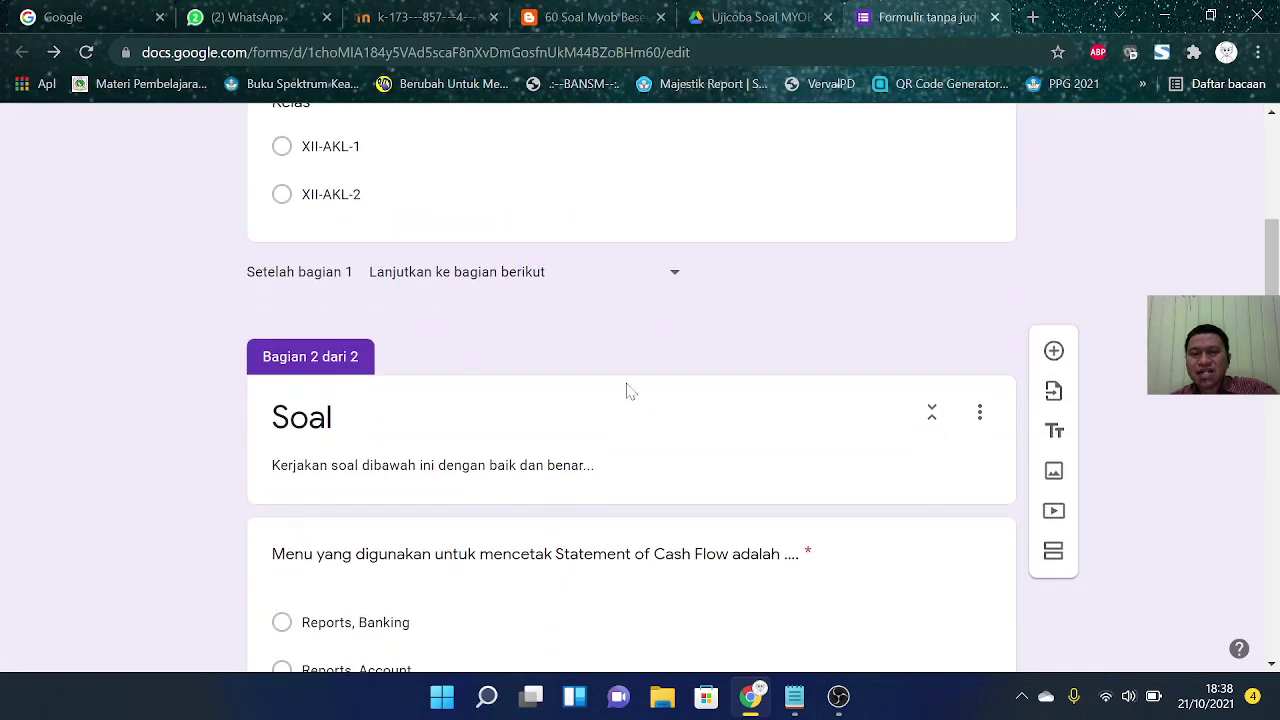
{"action": "scroll", "coordinate": [628, 390], "scroll_direction": "down", "scroll_amount": 3}
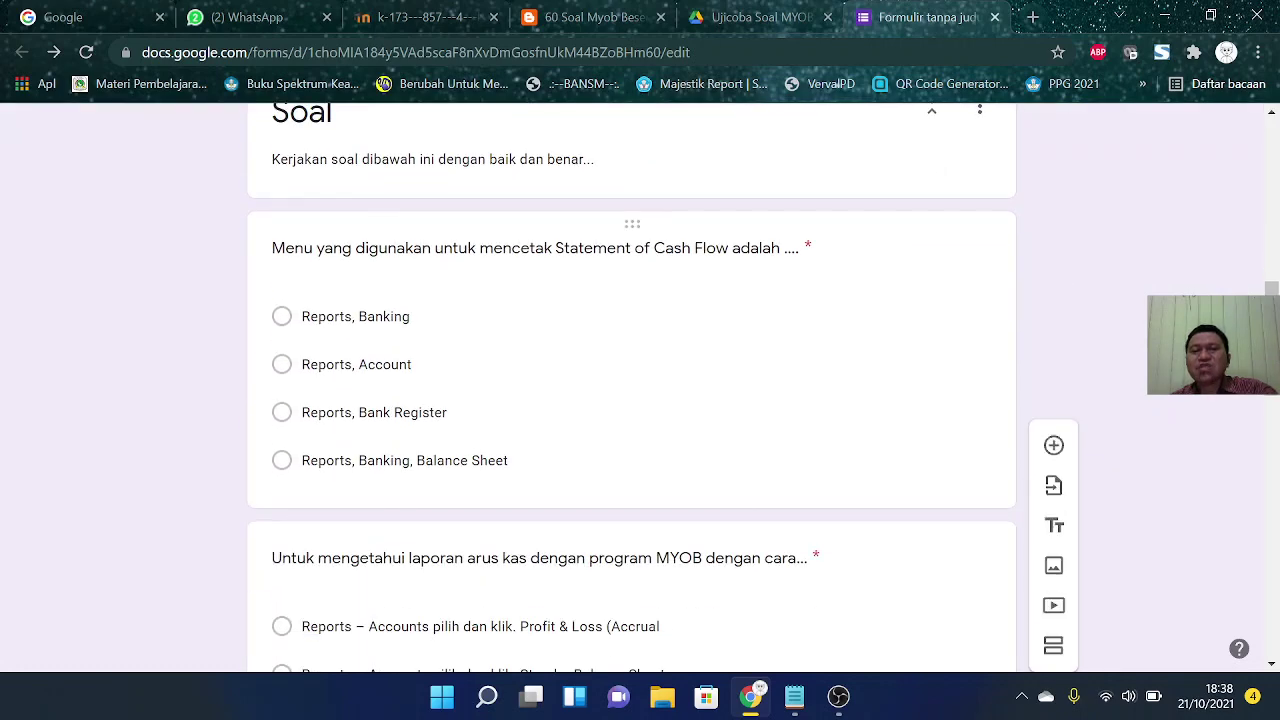
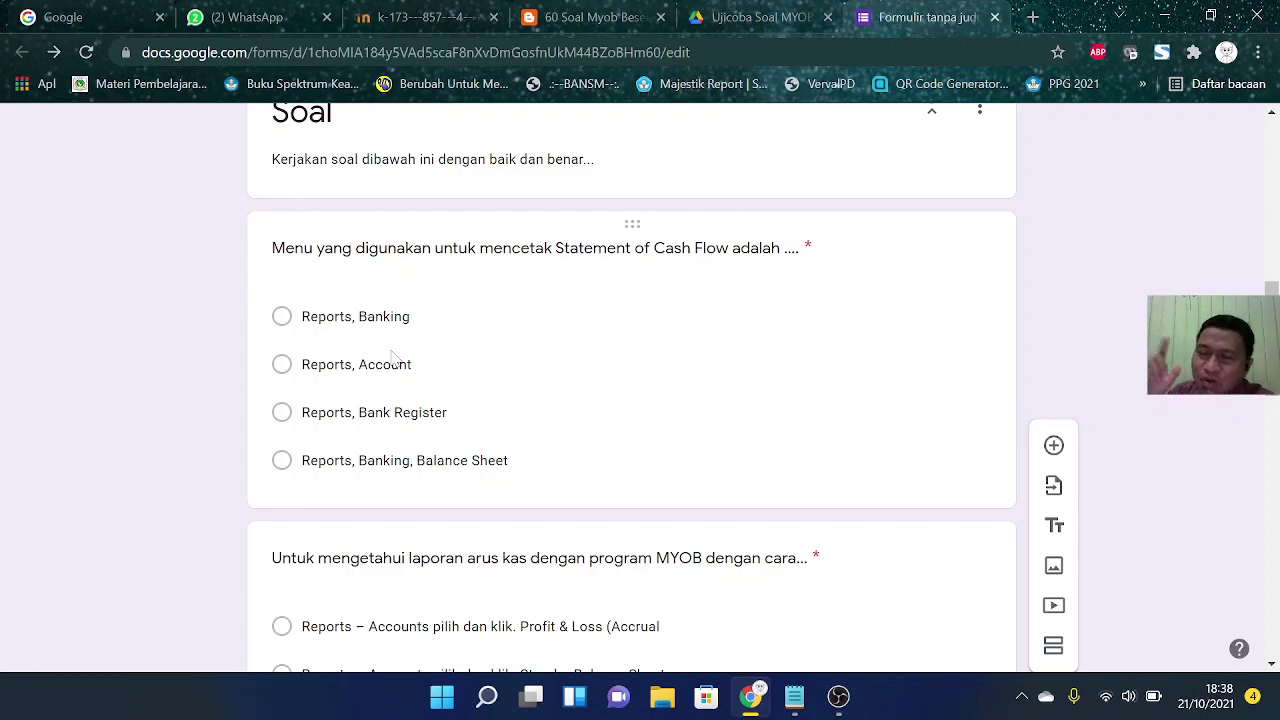
Step: Title the form file 'Soal PTS MYOB Accounting' and preview it as respondents see it
{"action": "scroll", "coordinate": [343, 334], "scroll_direction": "down", "scroll_amount": 11}
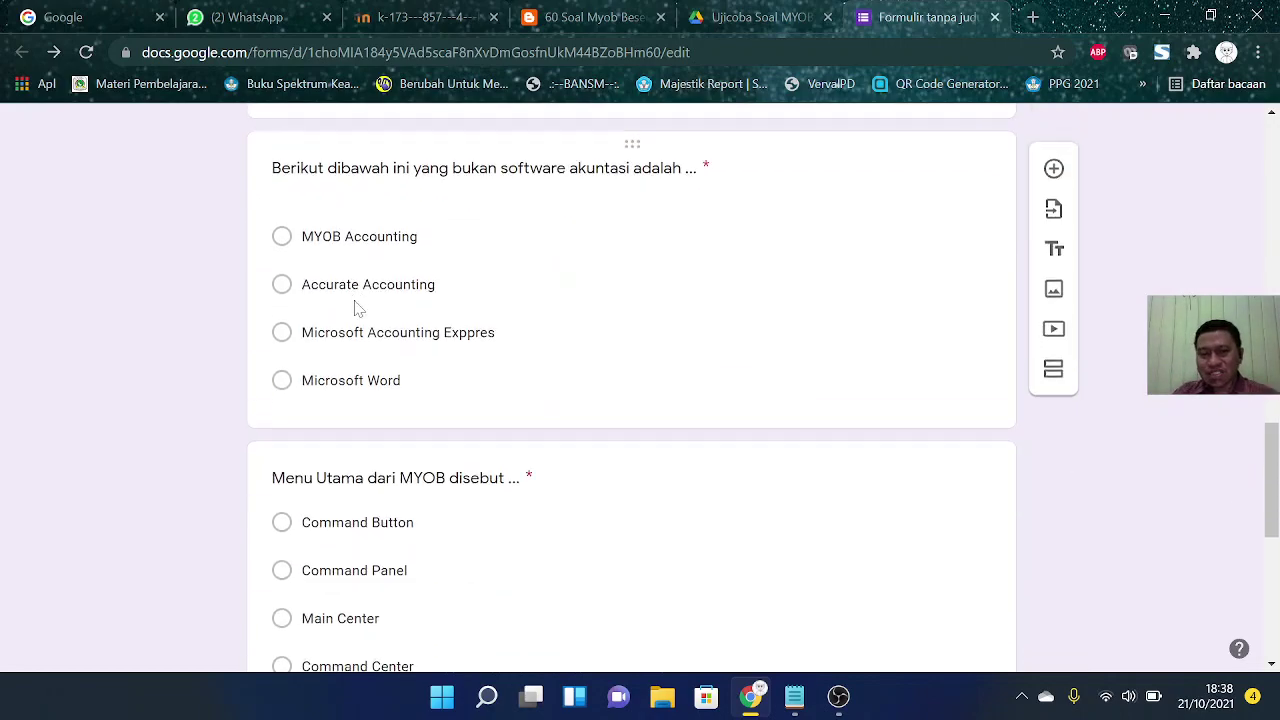
{"action": "scroll", "coordinate": [632, 390], "scroll_direction": "down", "scroll_amount": 10}
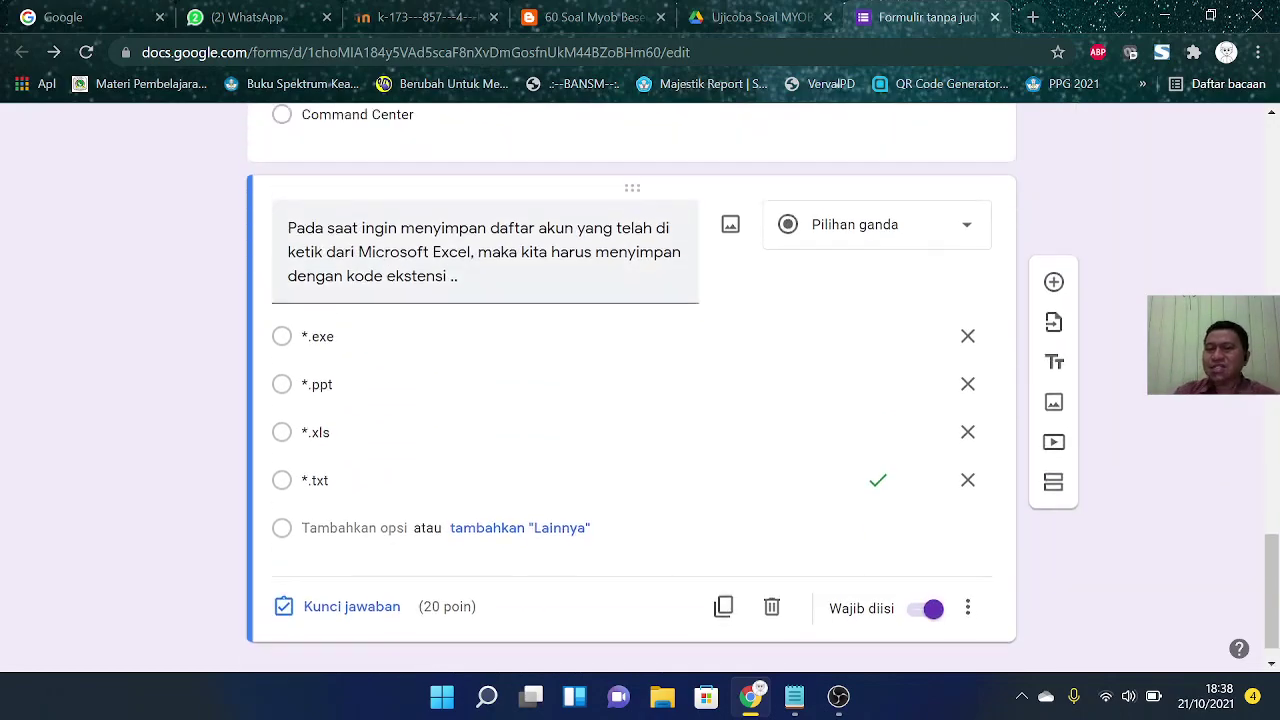
{"action": "scroll", "coordinate": [385, 270], "scroll_direction": "up", "scroll_amount": 20}
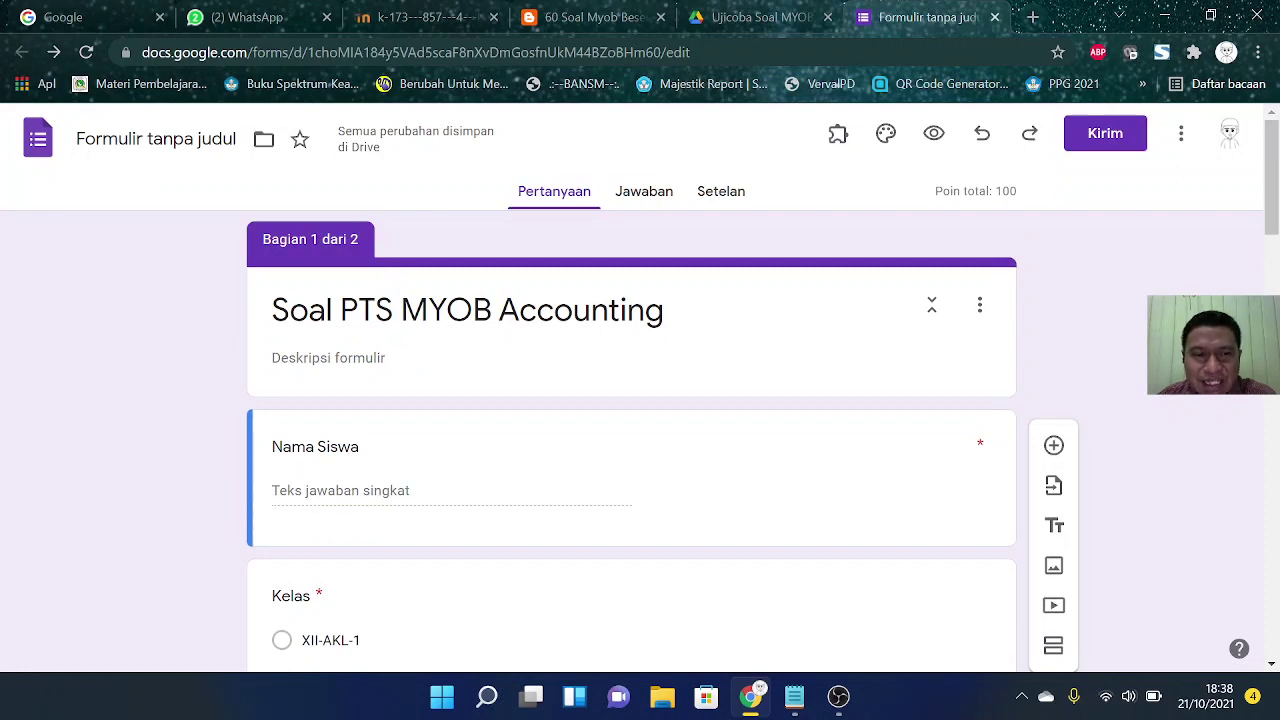
{"action": "left_click", "coordinate": [155, 139]}
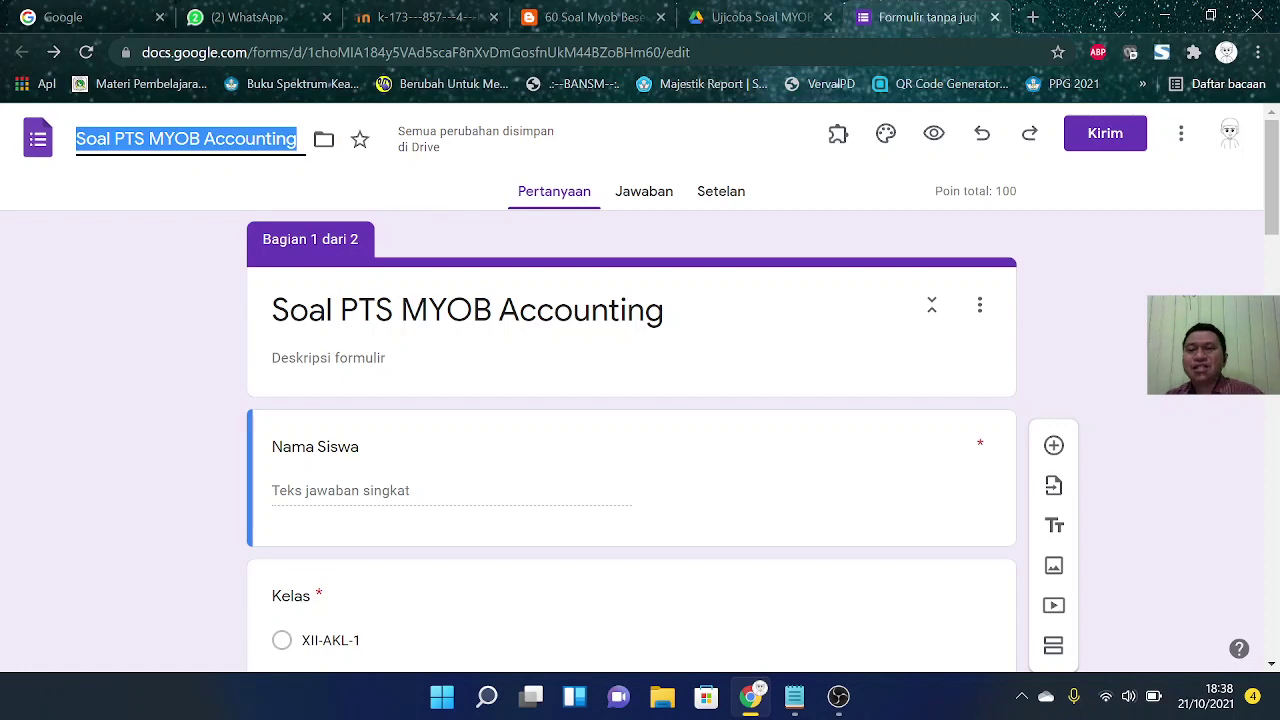
{"action": "left_click", "coordinate": [935, 134]}
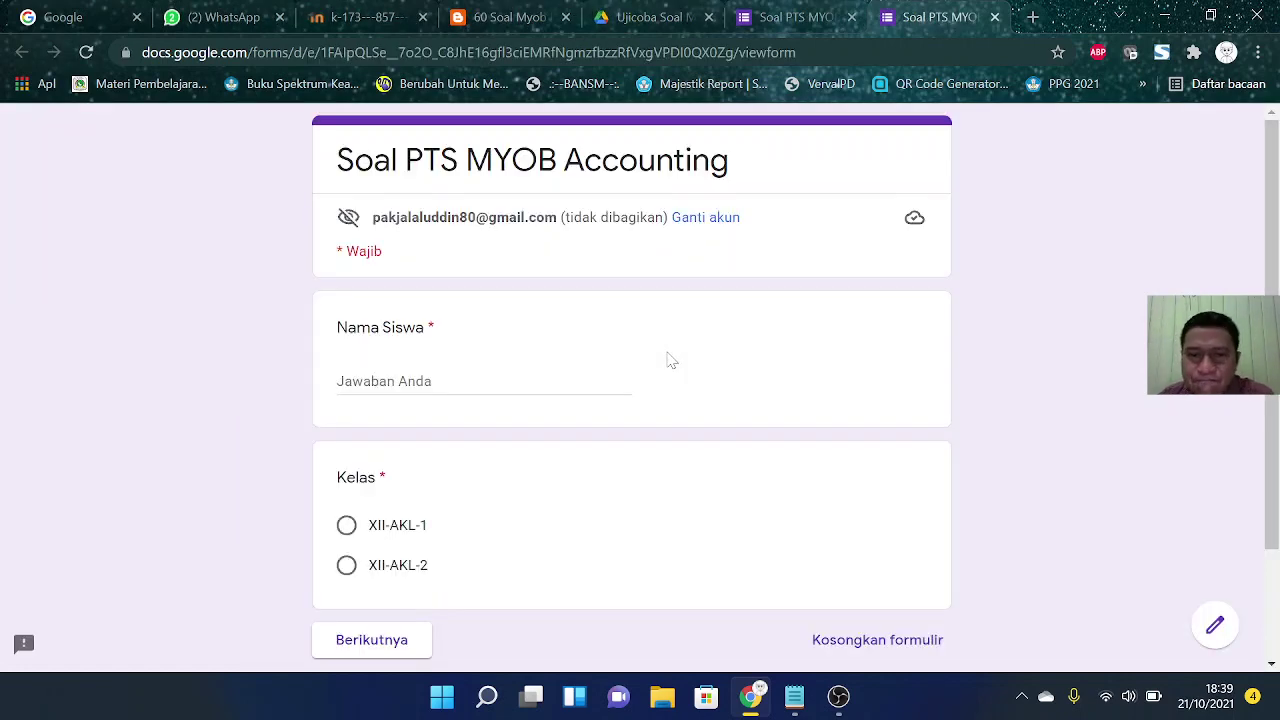
{"action": "scroll", "coordinate": [670, 360], "scroll_direction": "down", "scroll_amount": 2}
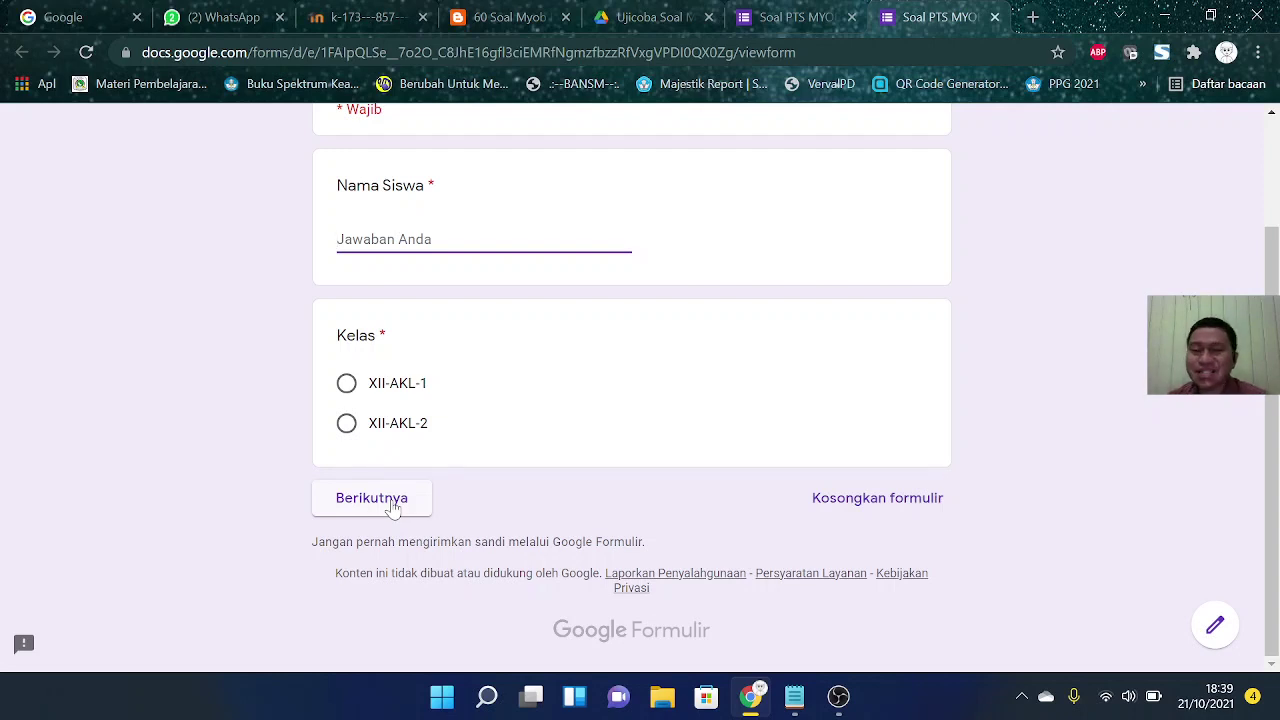
{"action": "scroll", "coordinate": [393, 508], "scroll_direction": "up", "scroll_amount": 2}
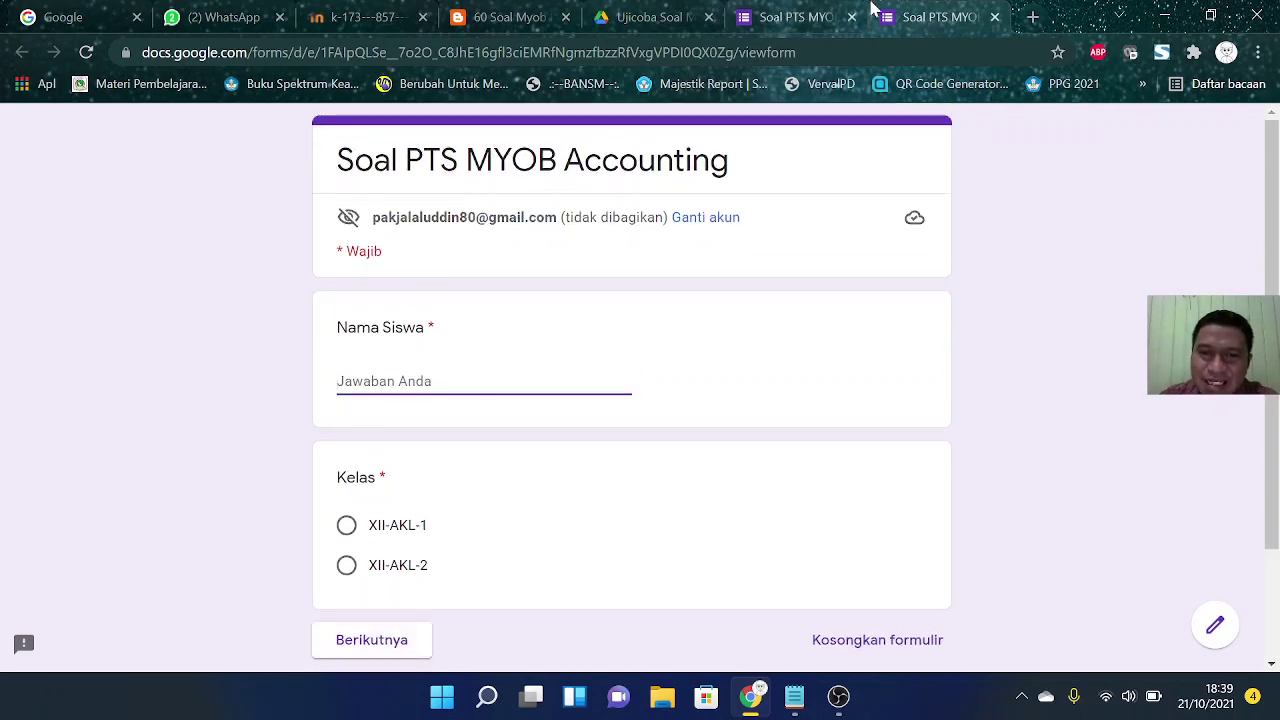
{"action": "left_click", "coordinate": [994, 18]}
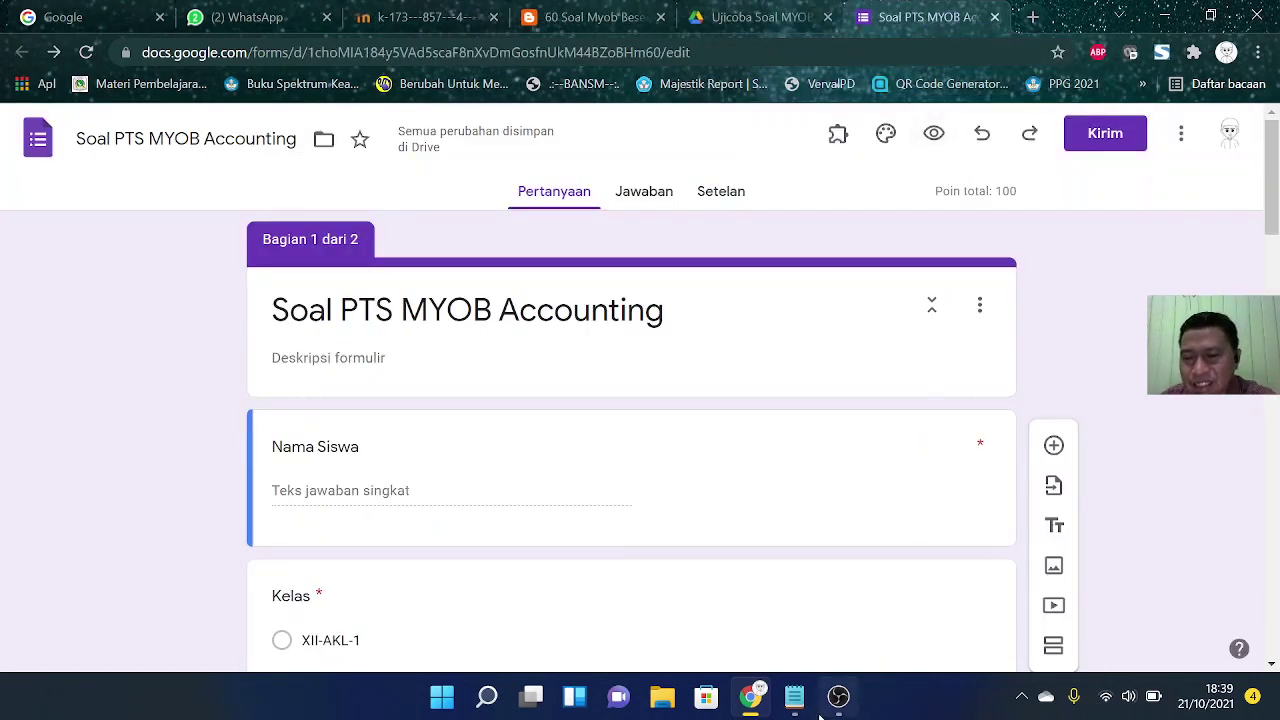
Step: Add the line '2. Tentukan Kunci Jawaban yang benar' to the Notepad step list
{"action": "mouse_move", "coordinate": [802, 702]}
{"action": "left_click", "coordinate": [908, 612]}
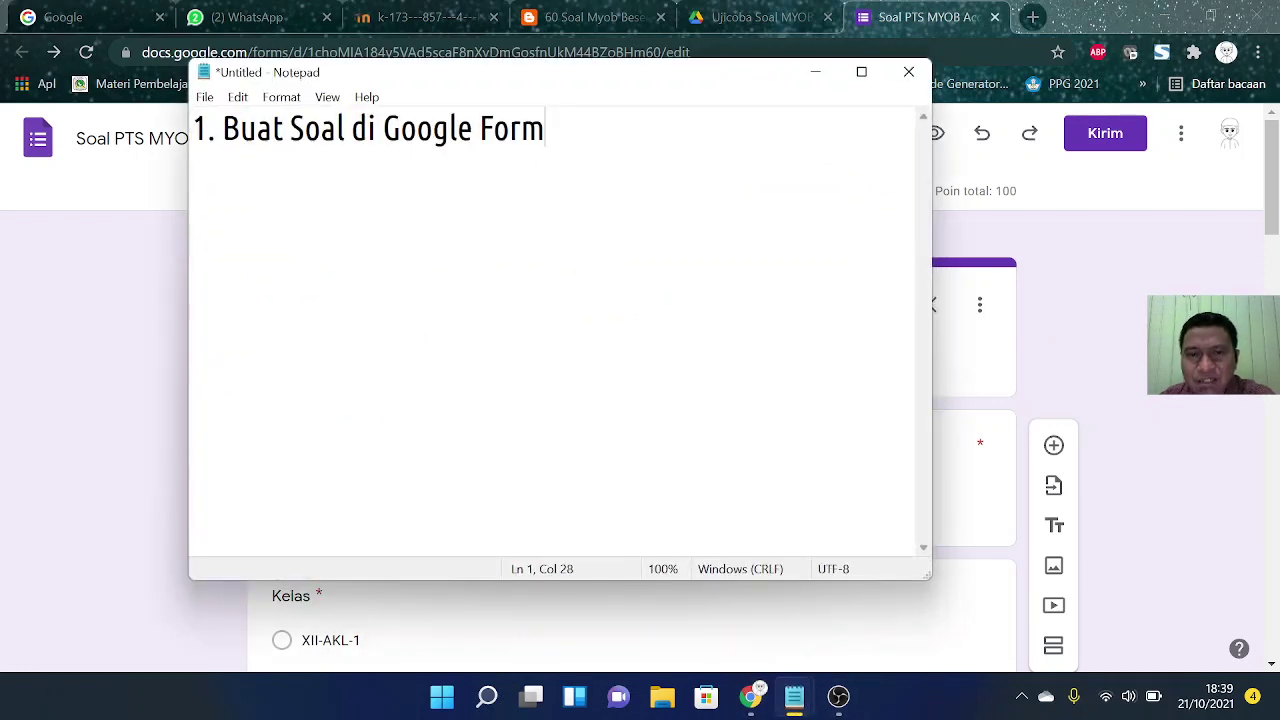
{"action": "key", "text": "Return"}
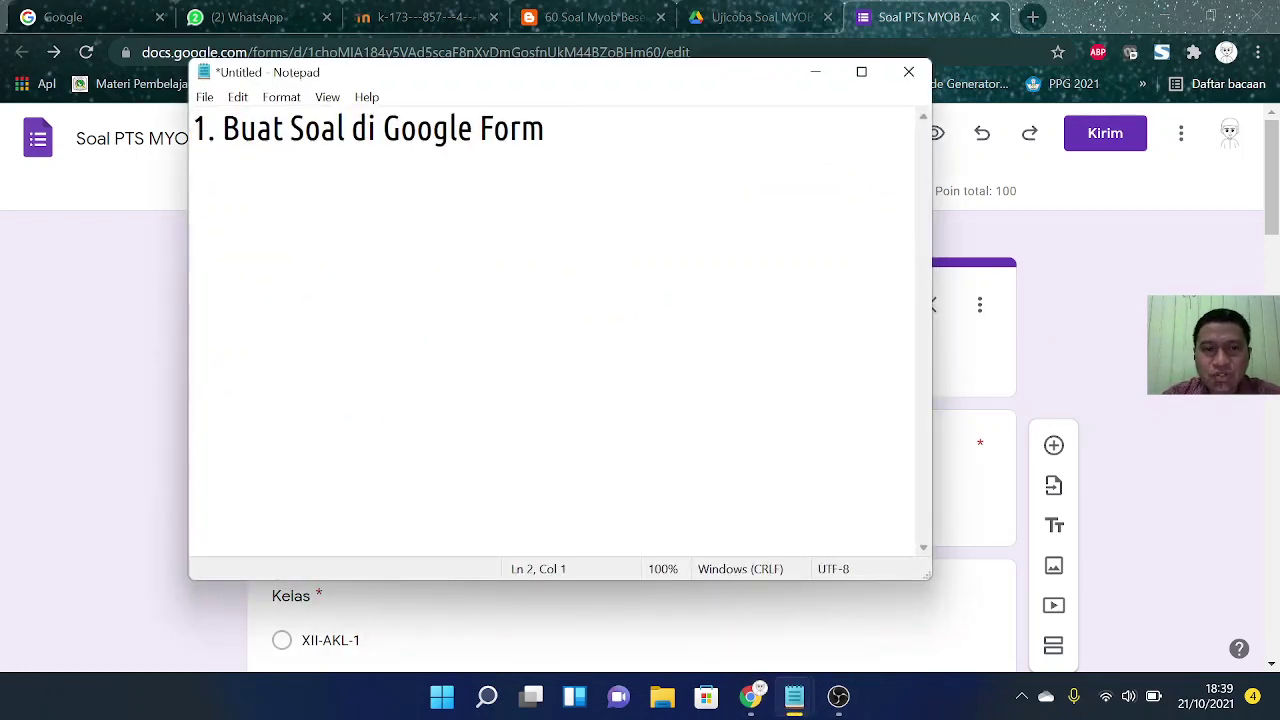
{"action": "type", "text": "2. Ten"}
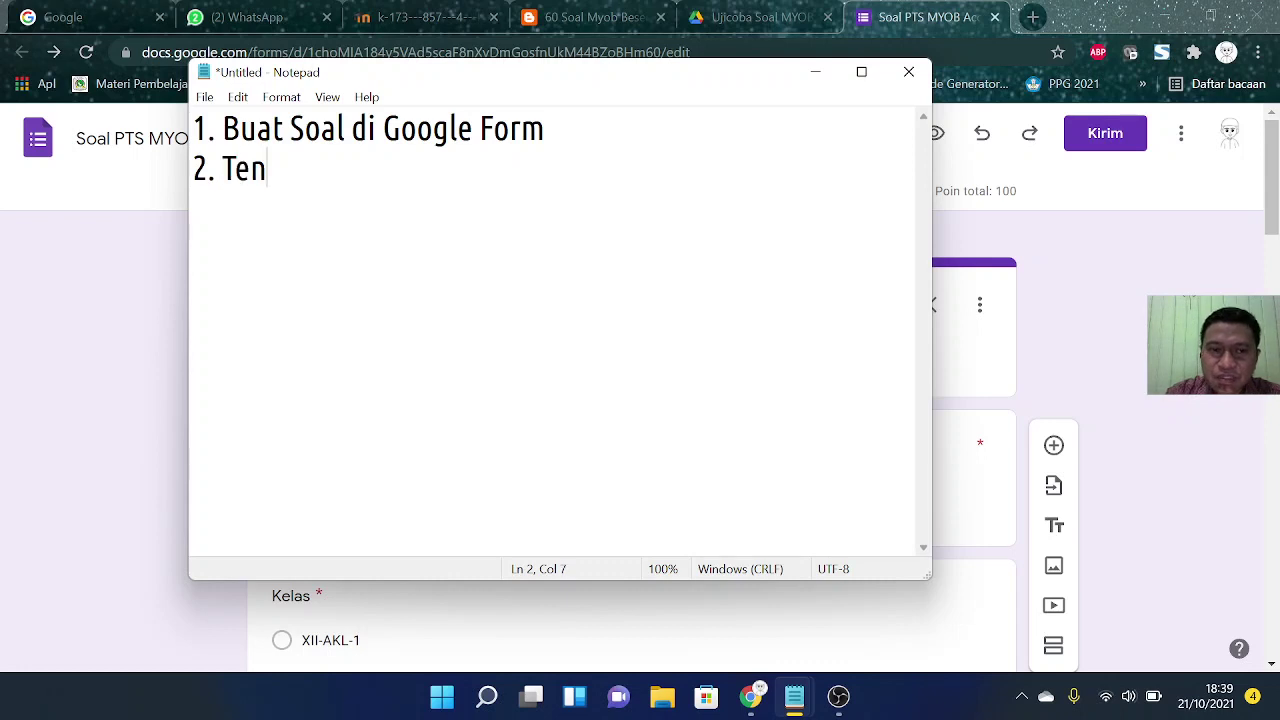
{"action": "type", "text": "tukan Kunci "}
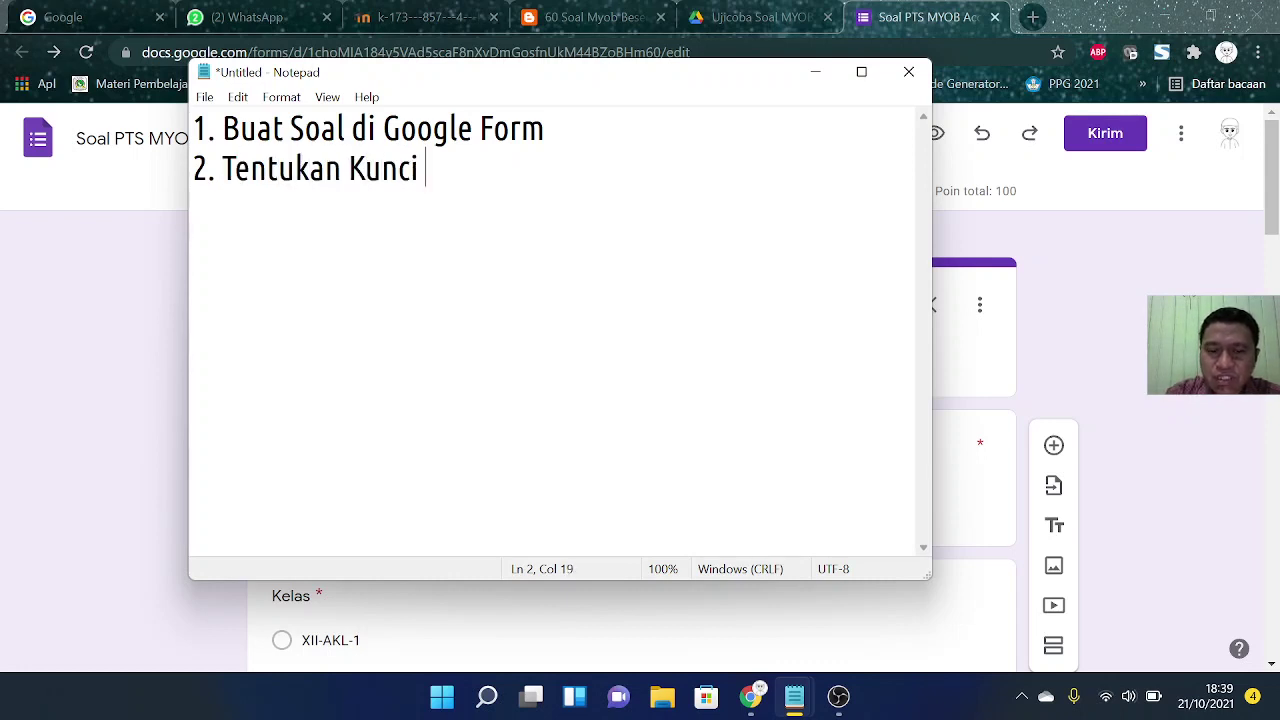
{"action": "type", "text": "Jawaban yang"}
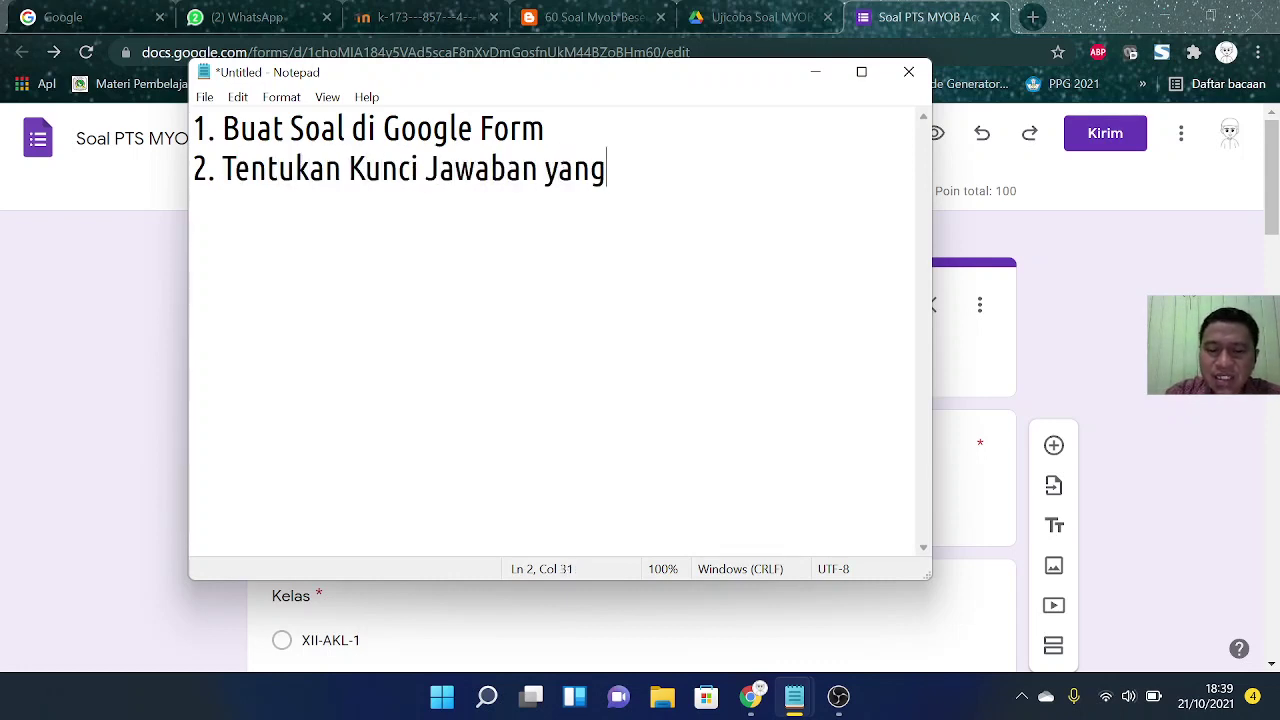
{"action": "type", "text": " benar"}
Step: Add the line '3. Install Add-On "Certifyem"' with Certifyem in quotes
{"action": "key", "text": "Return"}
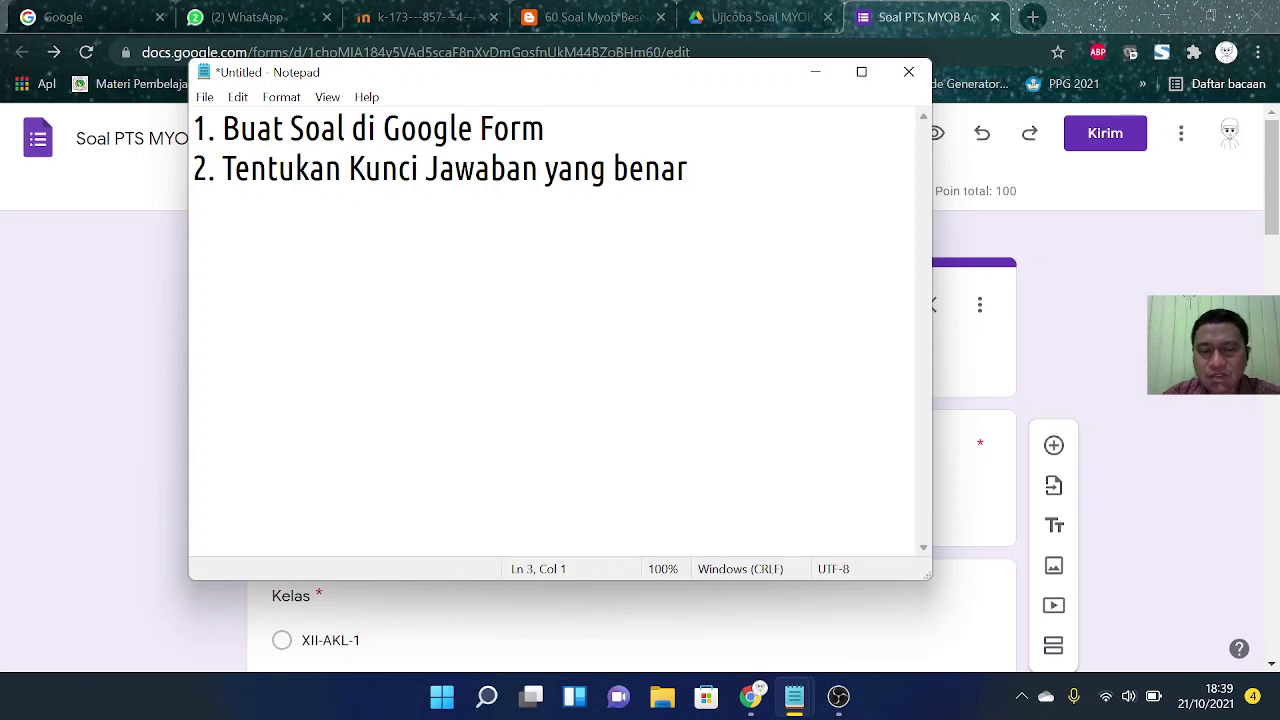
{"action": "type", "text": "3. "}
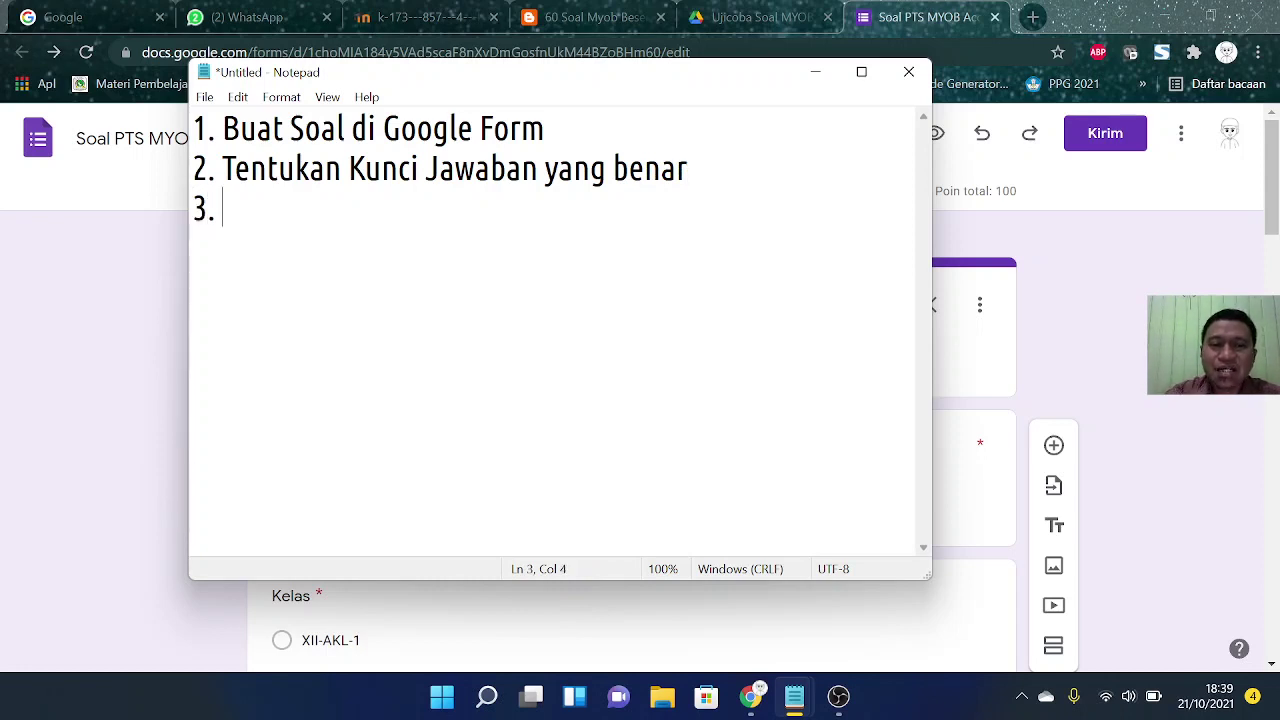
{"action": "type", "text": "Install"}
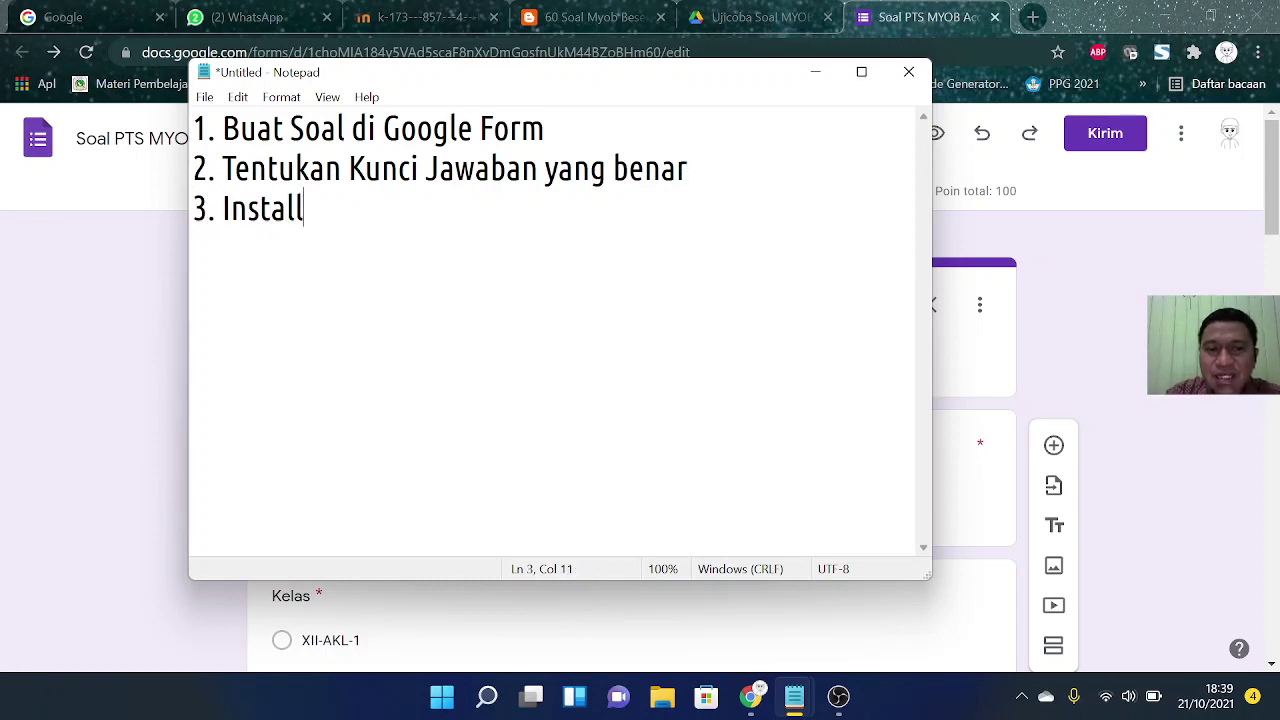
{"action": "type", "text": " Add-On"}
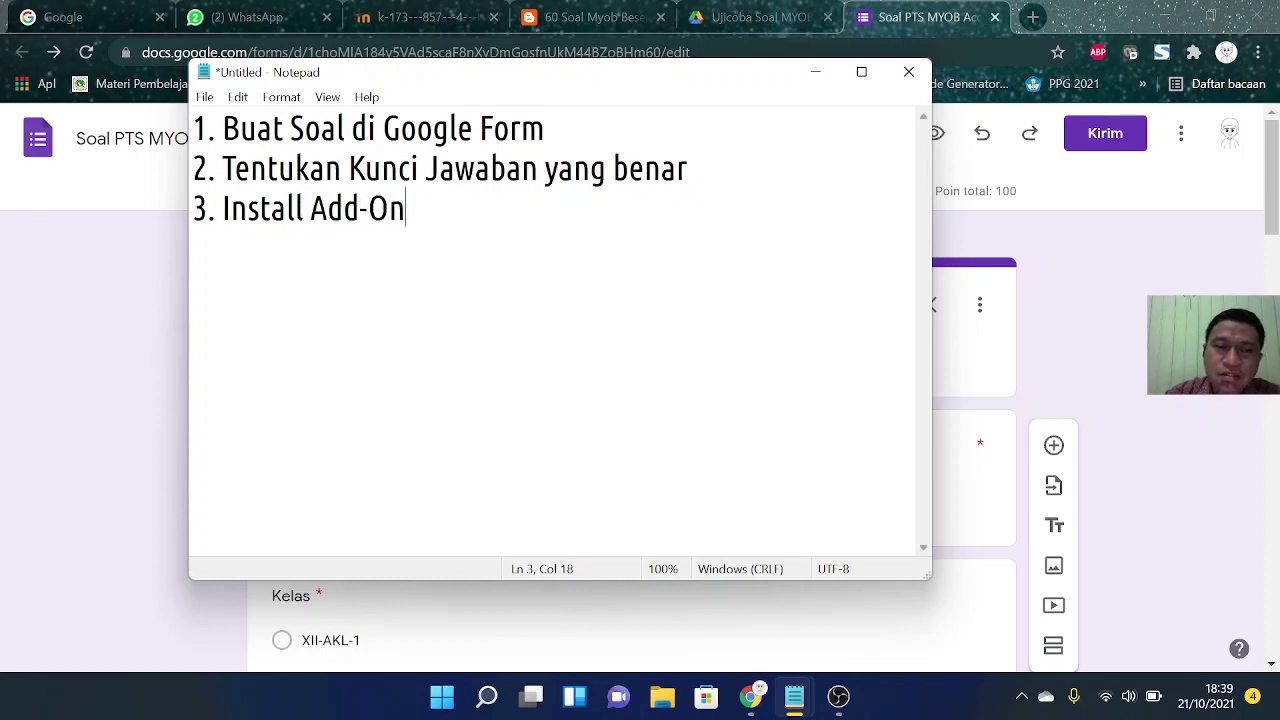
{"action": "type", "text": " Certify"}
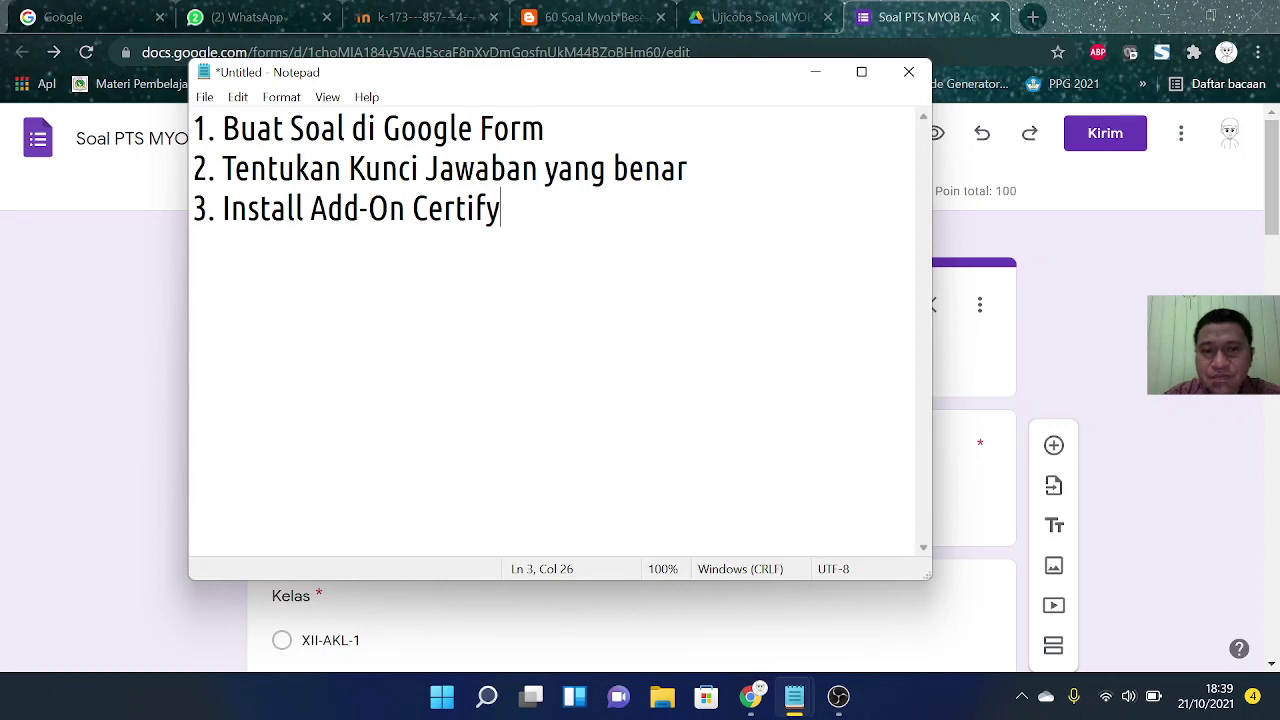
{"action": "type", "text": "e"}
{"action": "key", "text": "BackSpace"}
{"action": "type", "text": "em"}
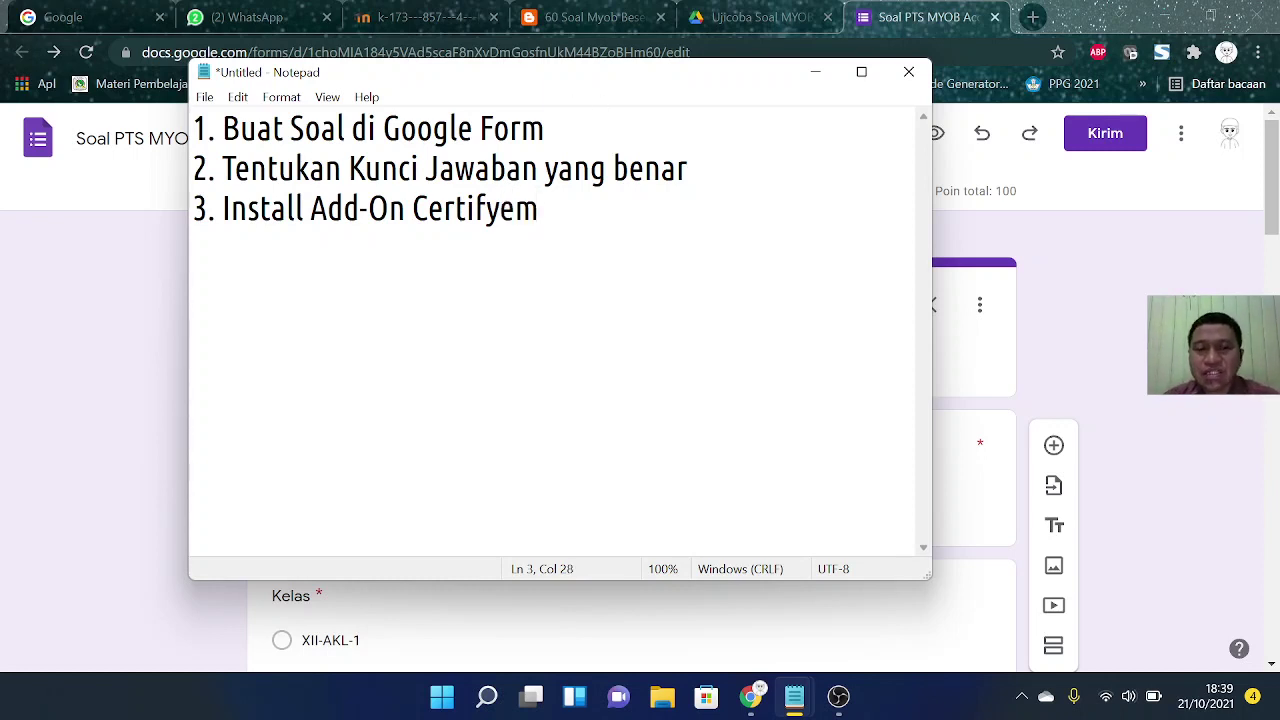
{"action": "key", "text": "ctrl+Left"}
{"action": "type", "text": "\""}
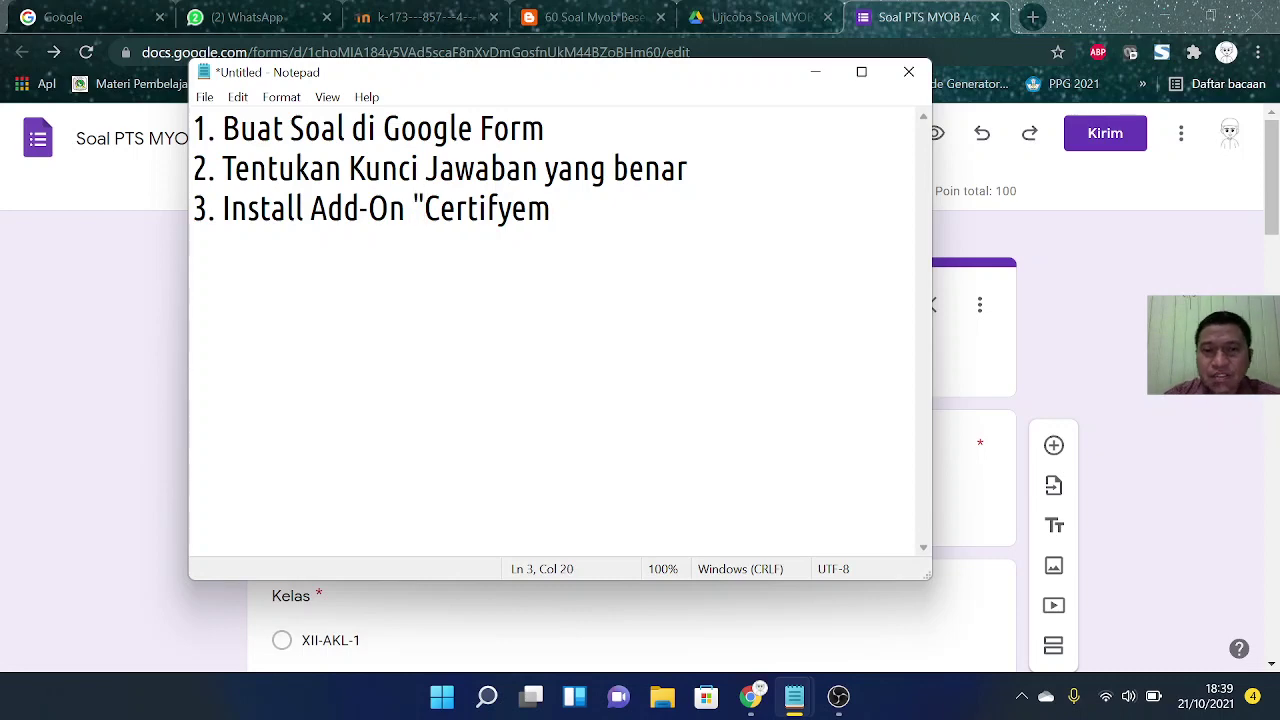
{"action": "key", "text": "Right"}
{"action": "key", "text": "Right"}
{"action": "key", "text": "Right"}
{"action": "key", "text": "Right"}
{"action": "key", "text": "Right"}
{"action": "key", "text": "Right"}
{"action": "key", "text": "Right"}
{"action": "key", "text": "Right"}
{"action": "key", "text": "Right"}
Step: Close the Certifyem quote, return to the form, and open the Workspace Marketplace add-ons
{"action": "type", "text": "\""}
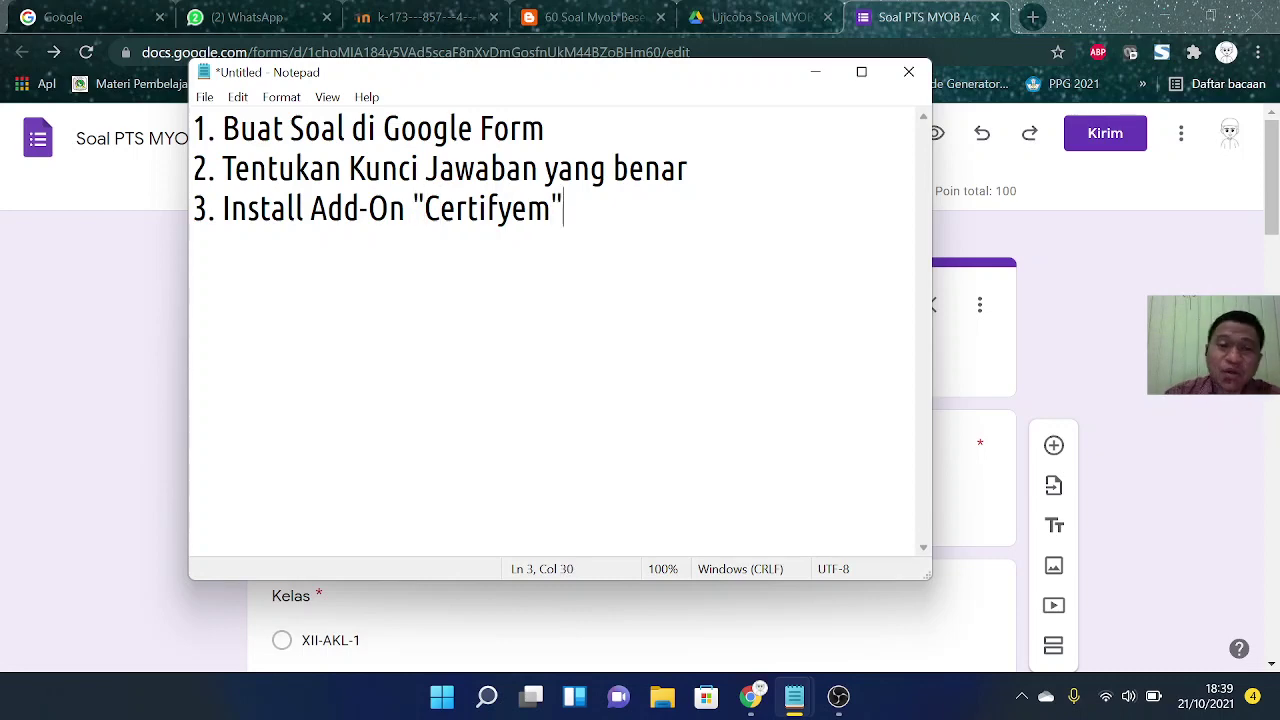
{"action": "left_click", "coordinate": [815, 72]}
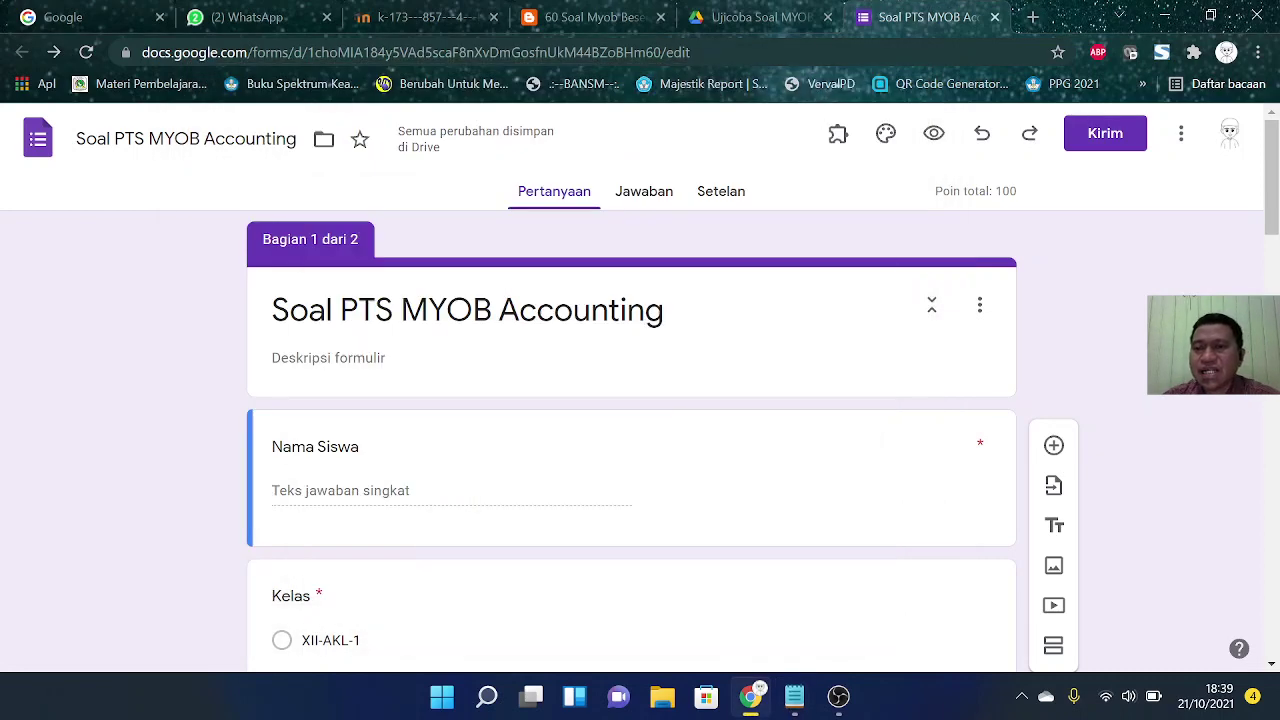
{"action": "left_click", "coordinate": [839, 138]}
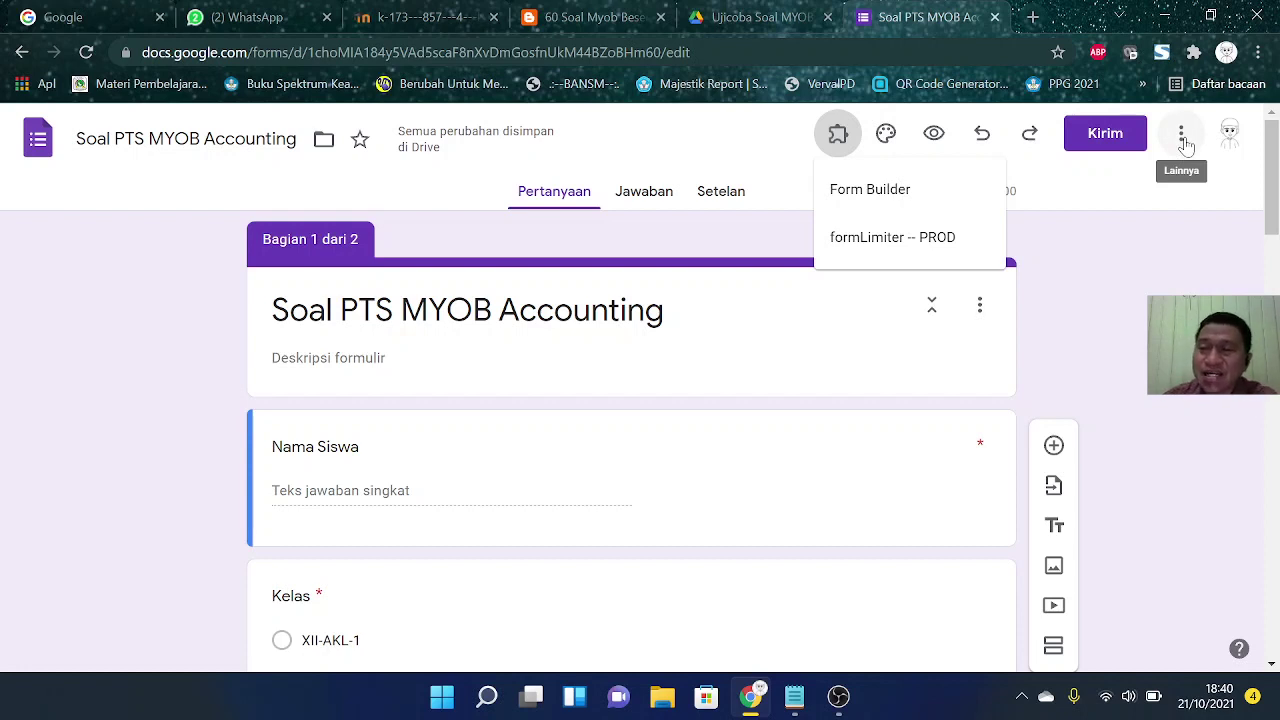
{"action": "left_click", "coordinate": [1183, 140]}
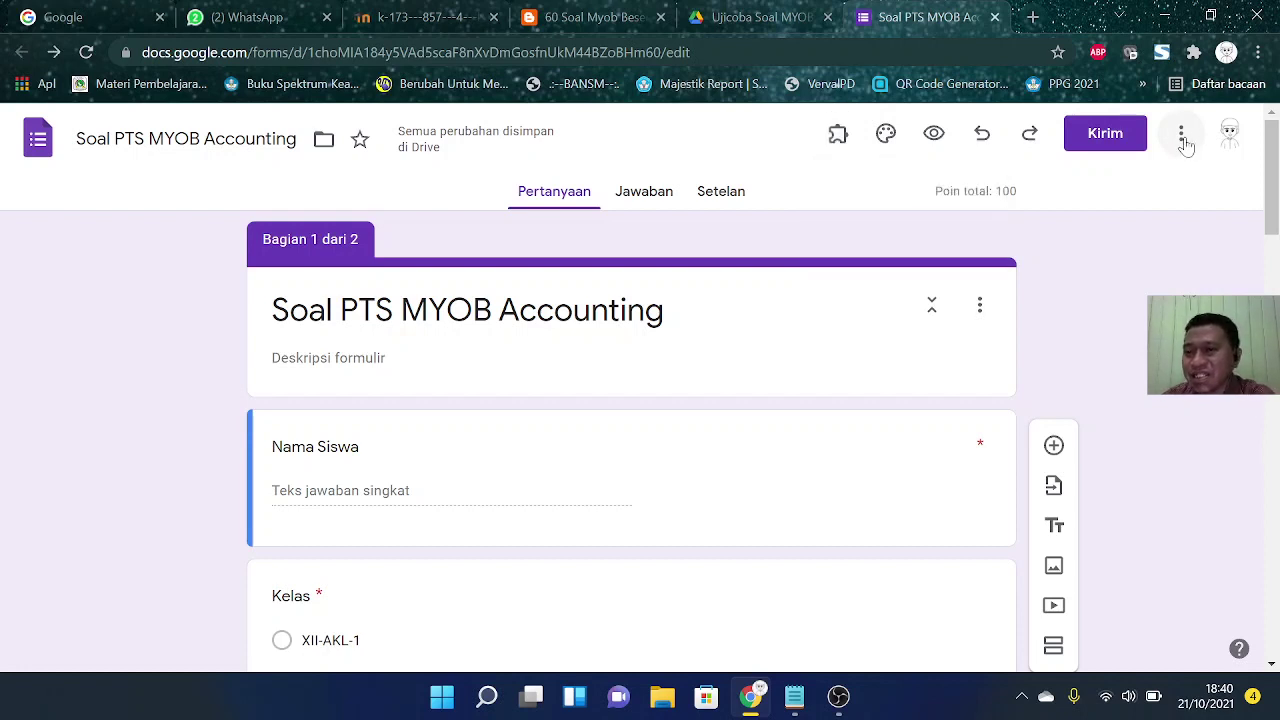
{"action": "left_click", "coordinate": [1182, 138]}
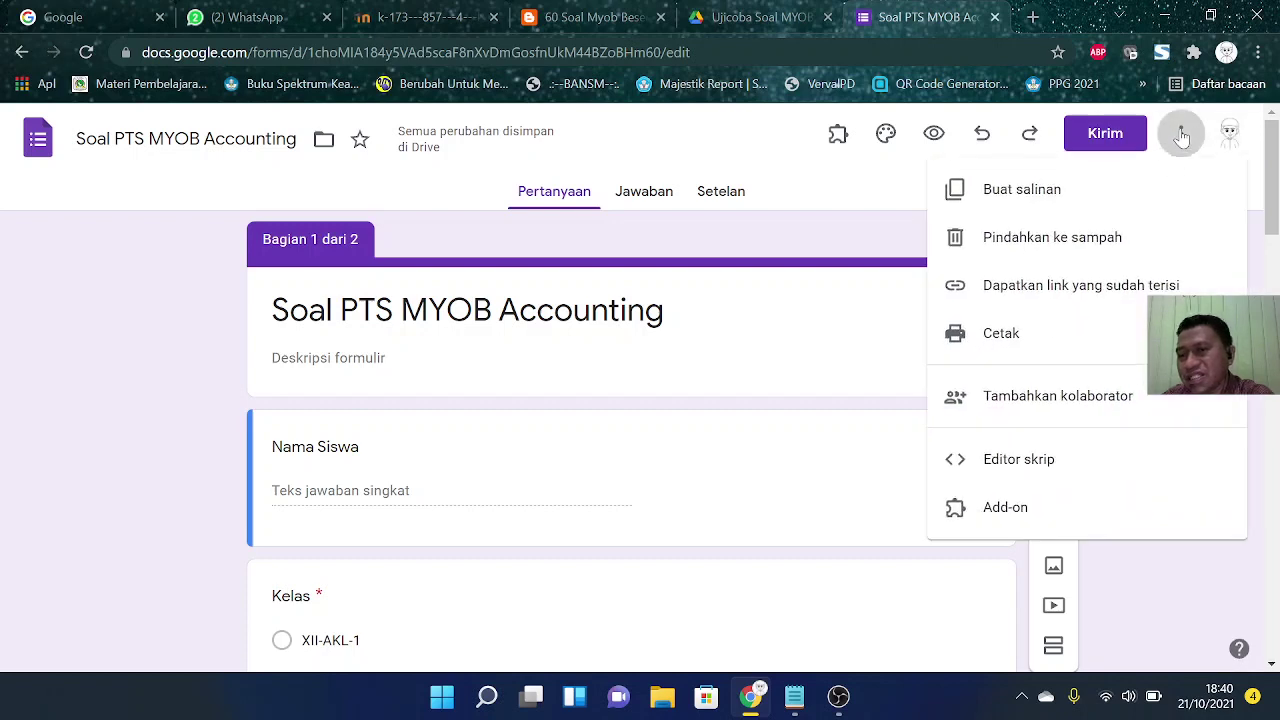
{"action": "left_click", "coordinate": [1005, 508]}
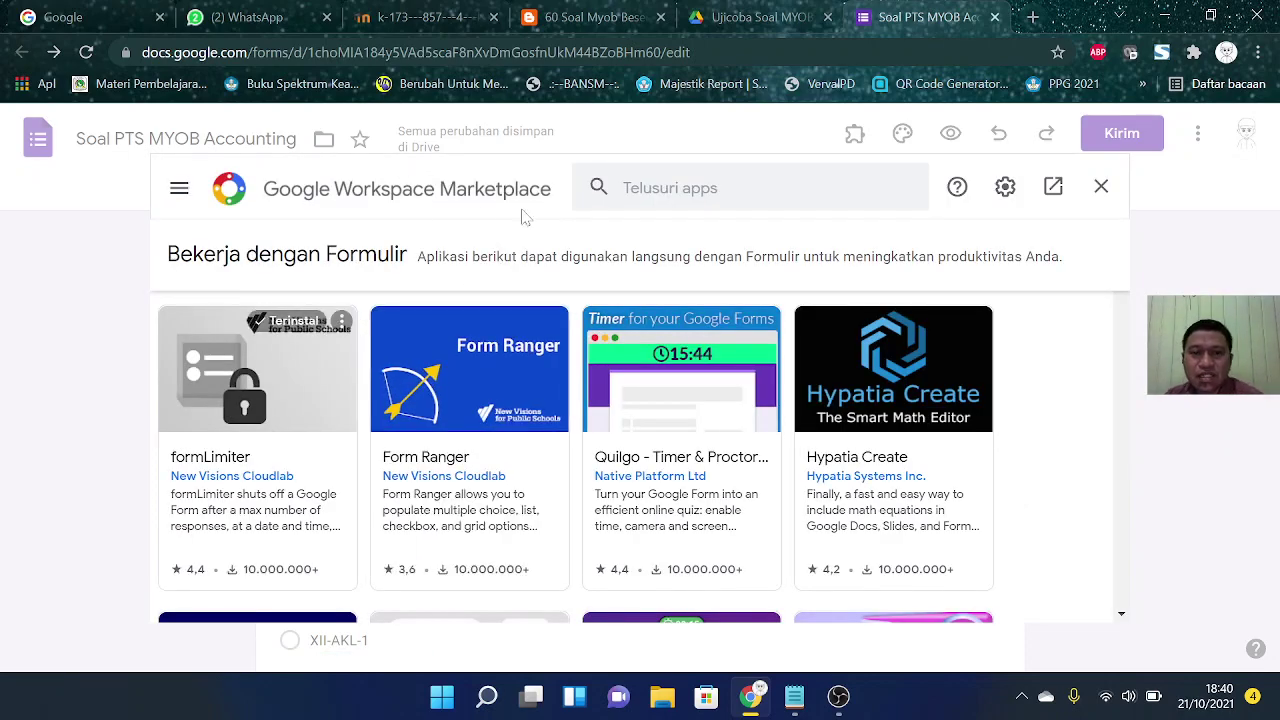
Step: Search the Marketplace for Certify'em and open its add-on details page
{"action": "left_click", "coordinate": [660, 188]}
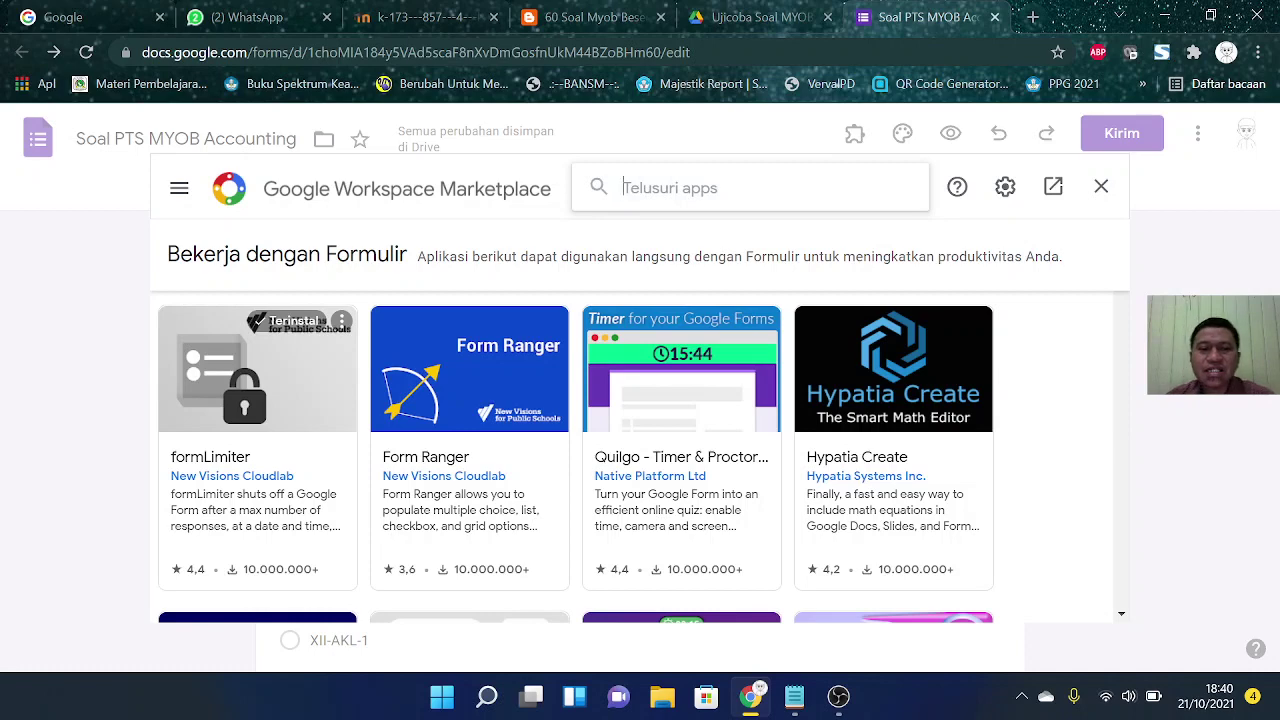
{"action": "type", "text": "Certu"}
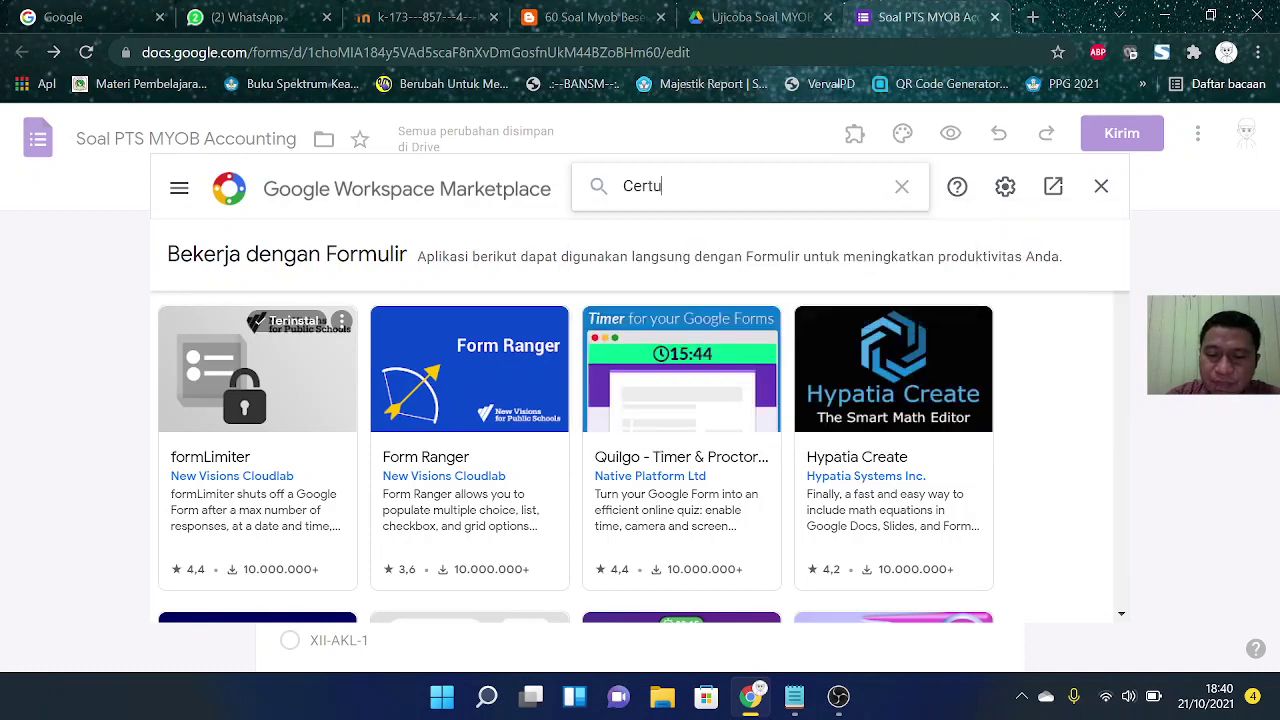
{"action": "key", "text": "BackSpace"}
{"action": "type", "text": "i"}
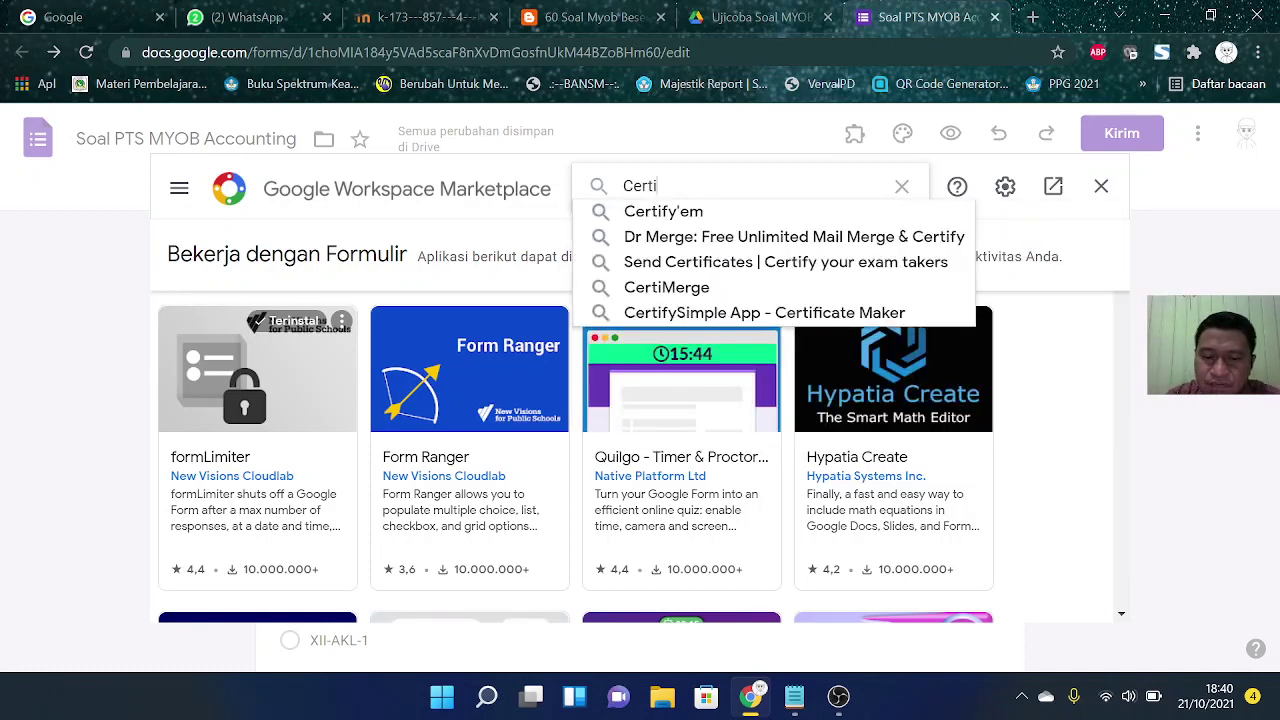
{"action": "type", "text": "fye"}
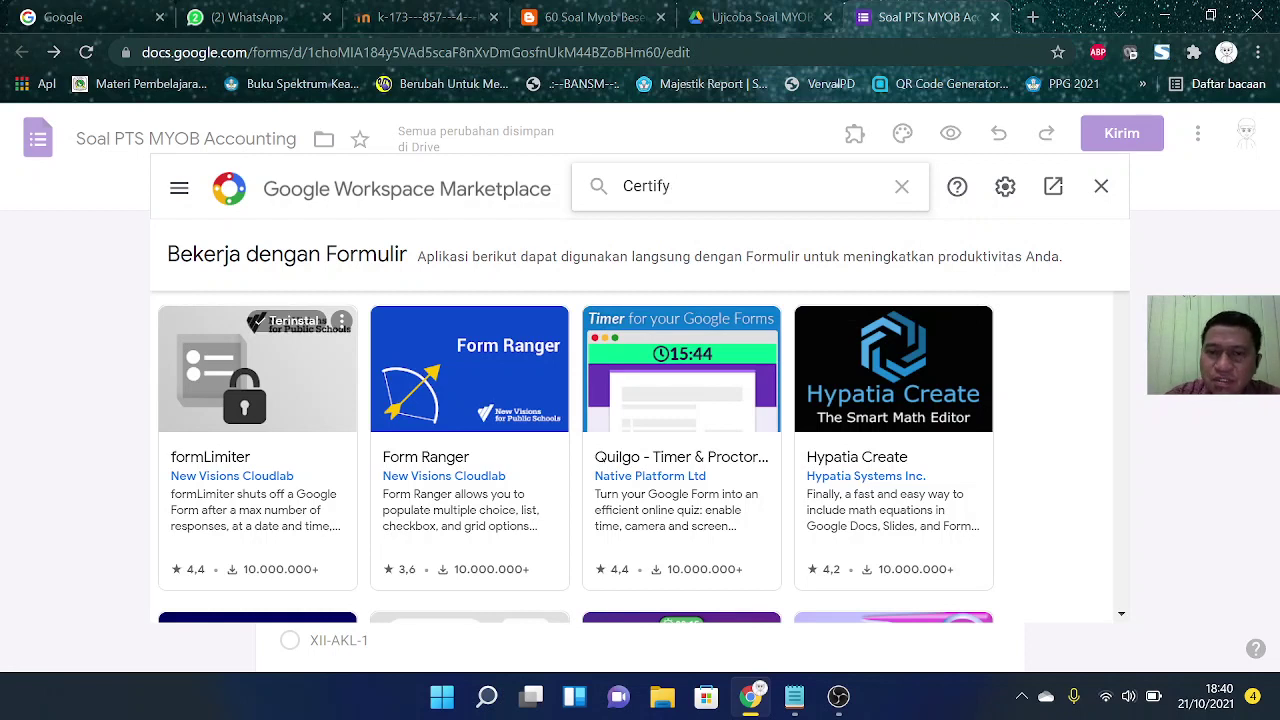
{"action": "key", "text": "BackSpace"}
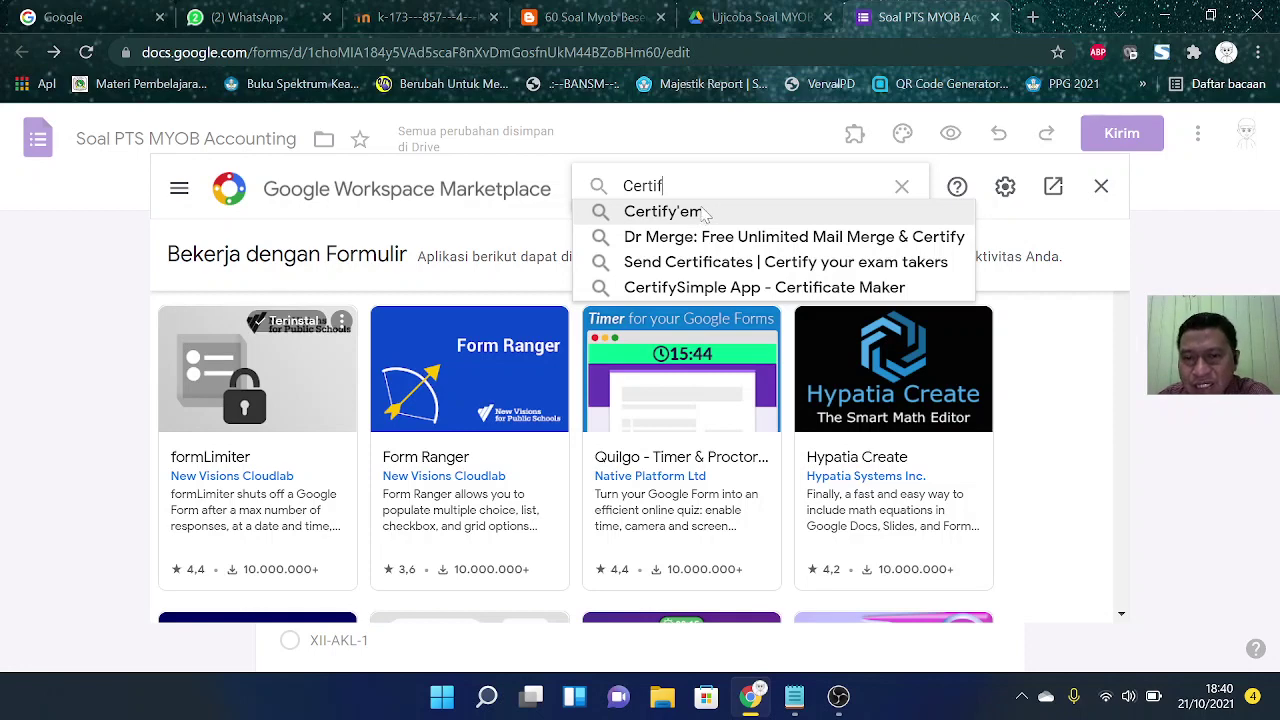
{"action": "left_click", "coordinate": [703, 213]}
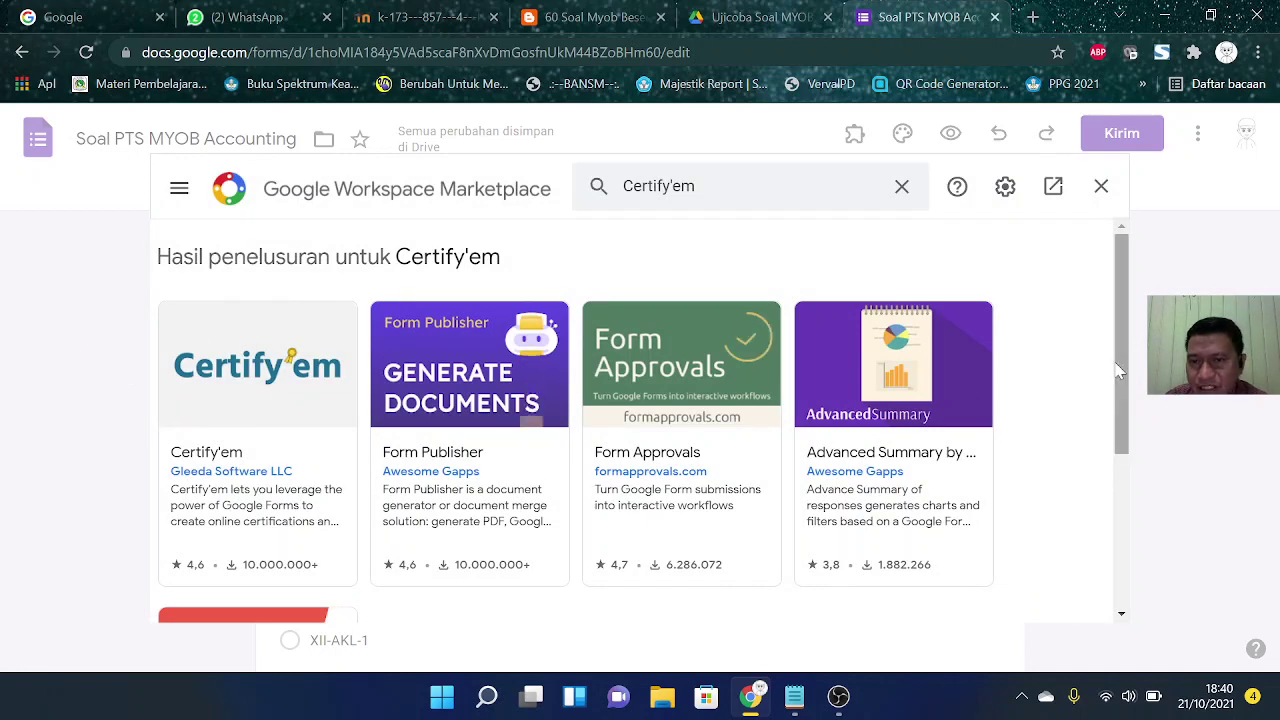
{"action": "mouse_move", "coordinate": [1119, 370]}
{"action": "left_mouse_down"}
{"action": "mouse_move", "coordinate": [1133, 486]}
{"action": "mouse_move", "coordinate": [1132, 370]}
{"action": "left_mouse_up"}
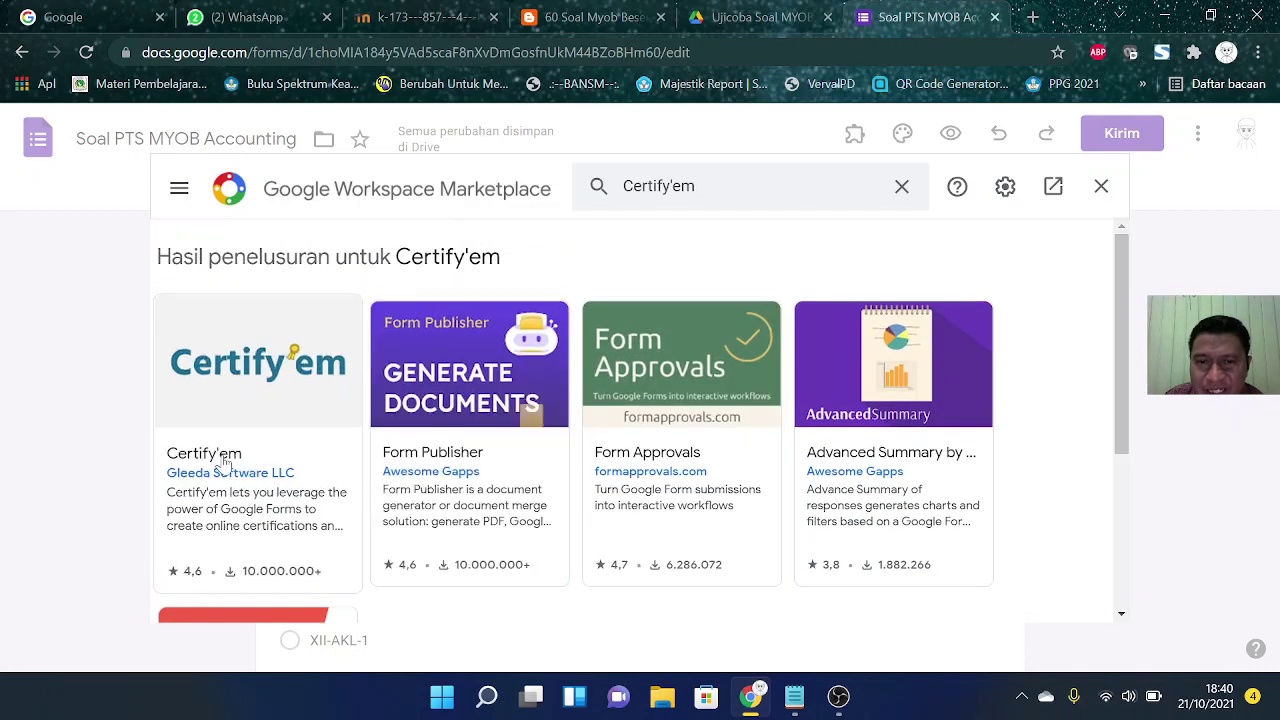
{"action": "left_click", "coordinate": [262, 401]}
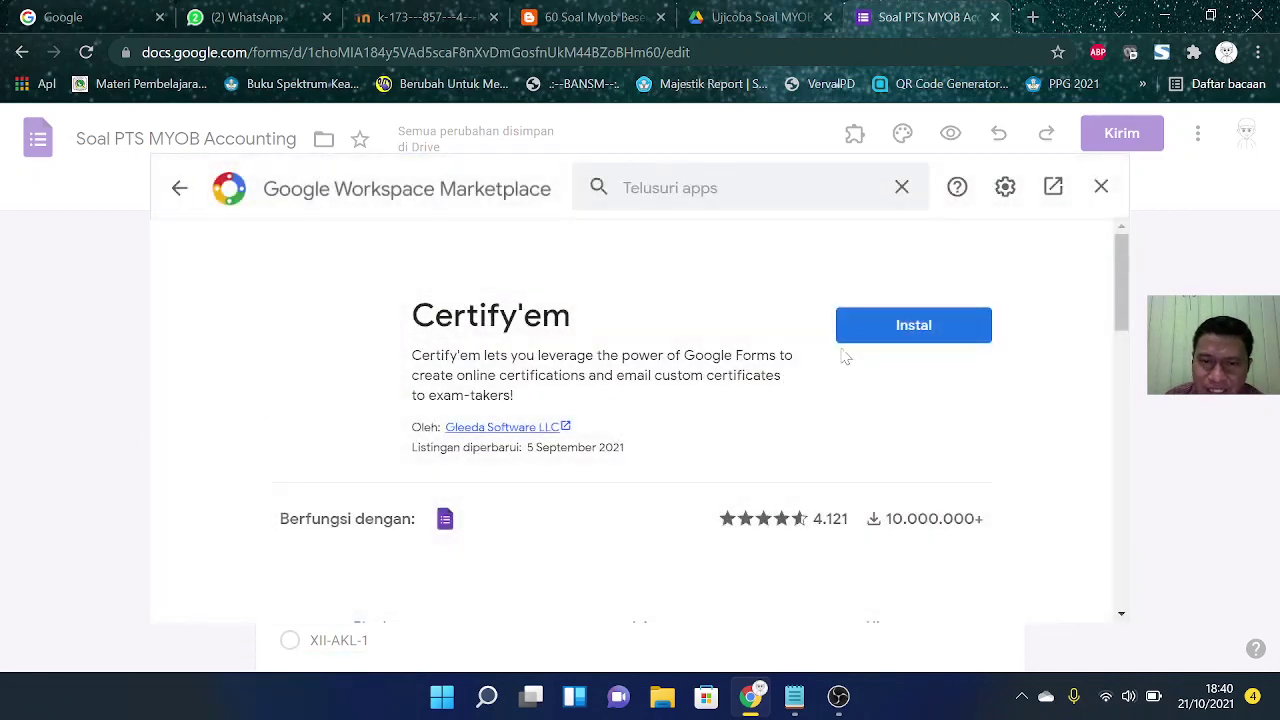
{"action": "left_click", "coordinate": [922, 330]}
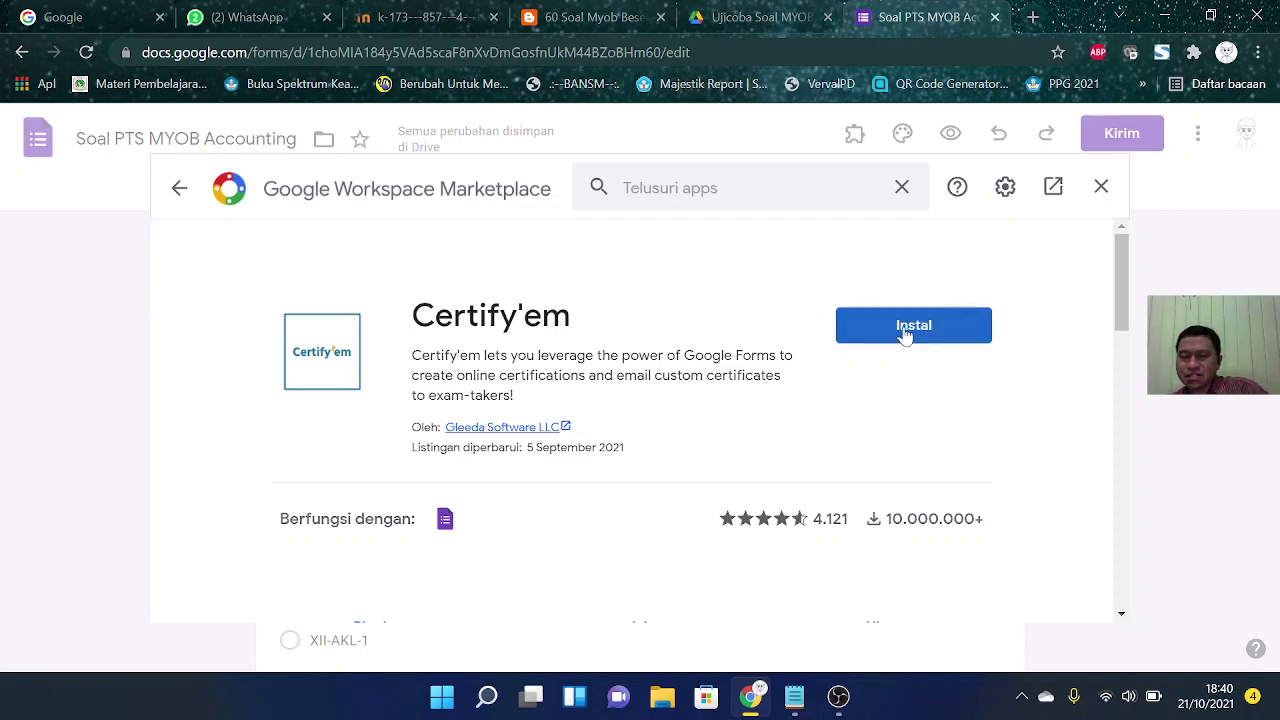
Step: Start the Certify'em install and choose to use a different Google account
{"action": "left_click", "coordinate": [922, 328]}
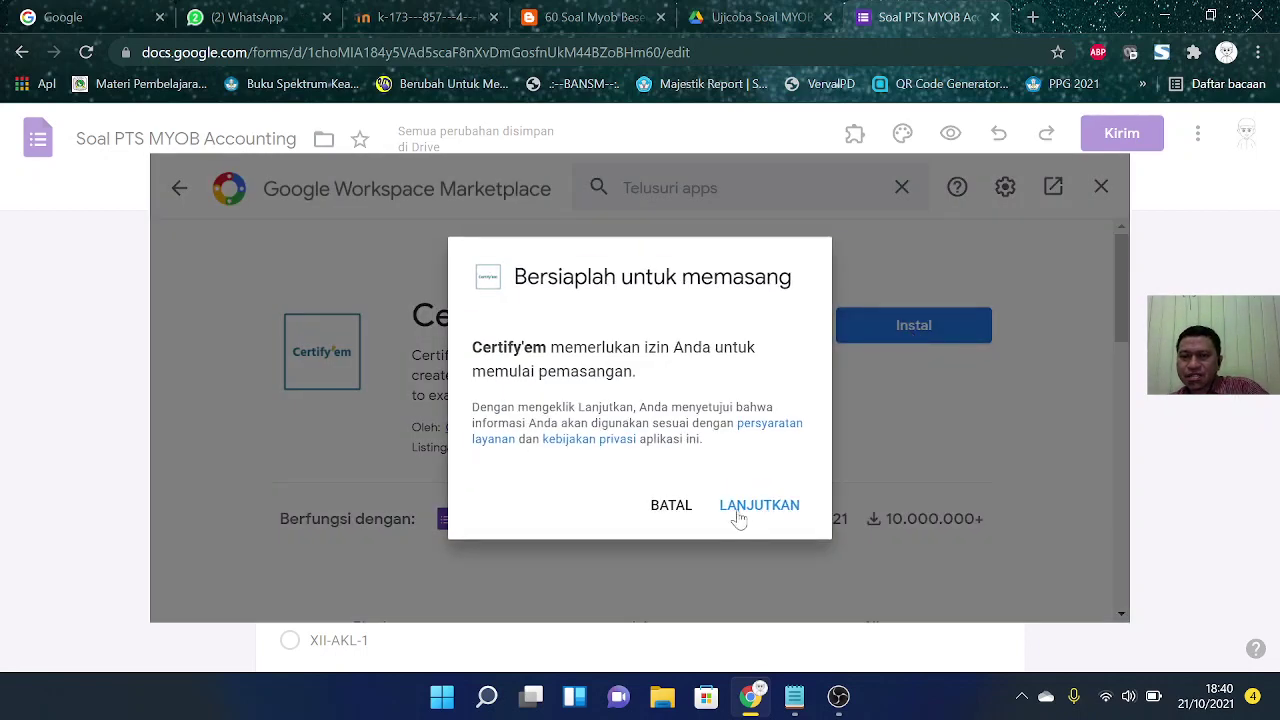
{"action": "left_click", "coordinate": [787, 507]}
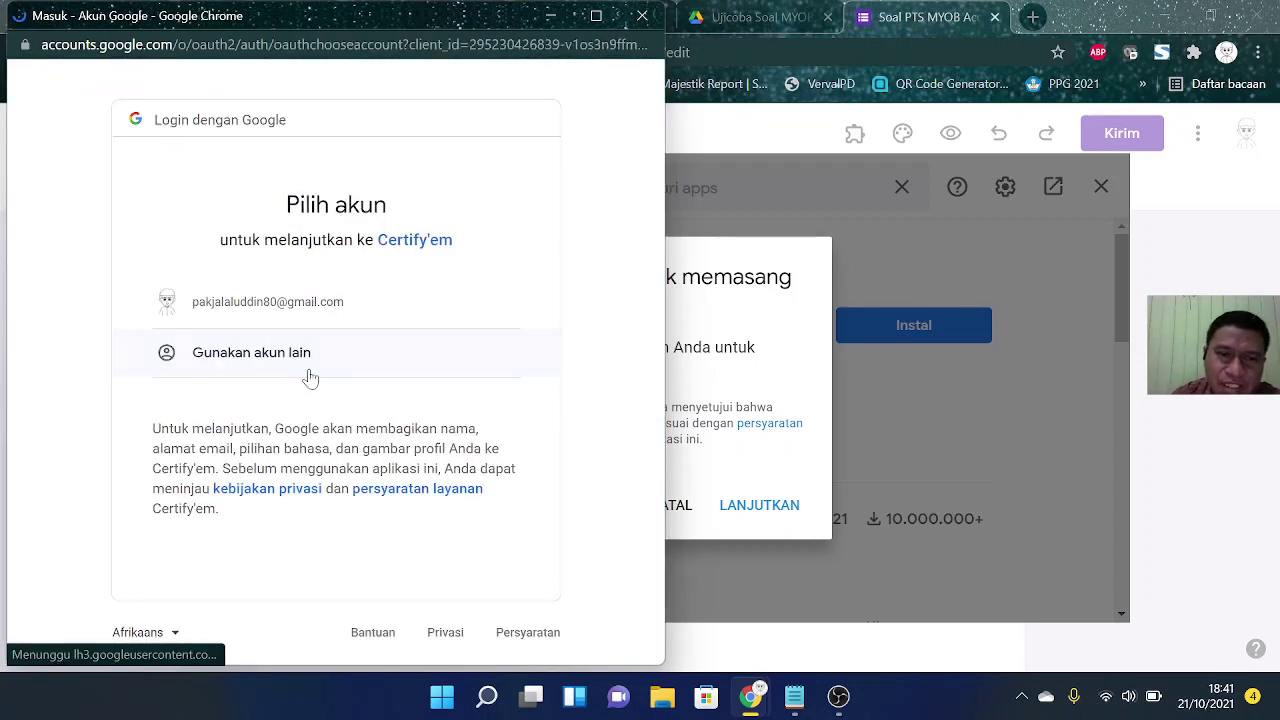
{"action": "left_click", "coordinate": [283, 354]}
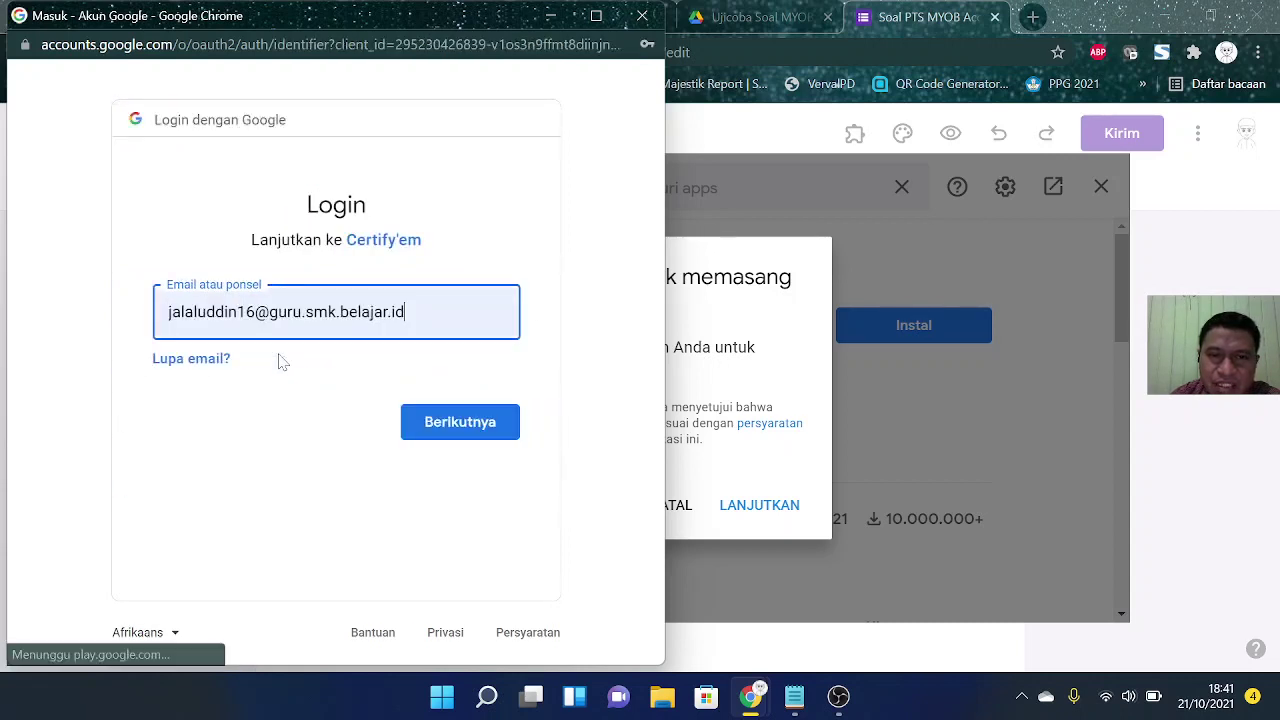
Step: Sign in with the other account's e-mail and password, then allow Certify'em access
{"action": "left_click", "coordinate": [398, 312]}
{"action": "left_click_drag", "start_coordinate": [398, 312], "coordinate": [60, 325]}
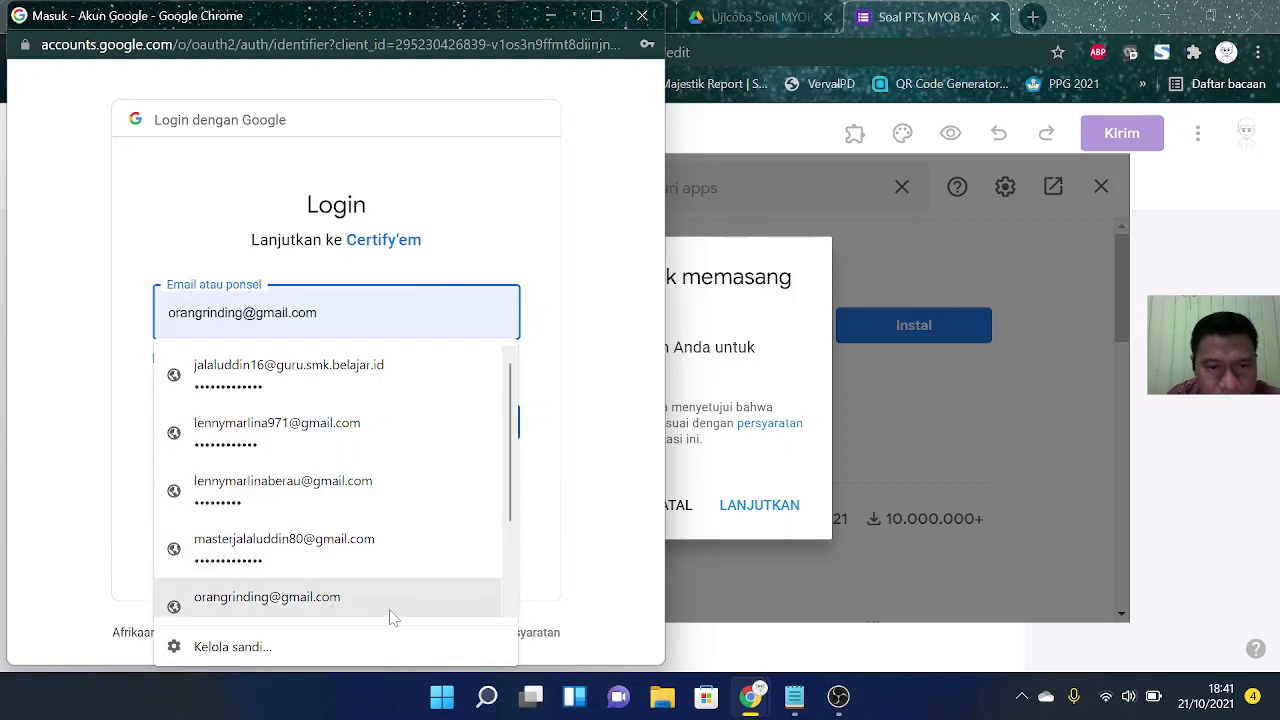
{"action": "left_click", "coordinate": [275, 597]}
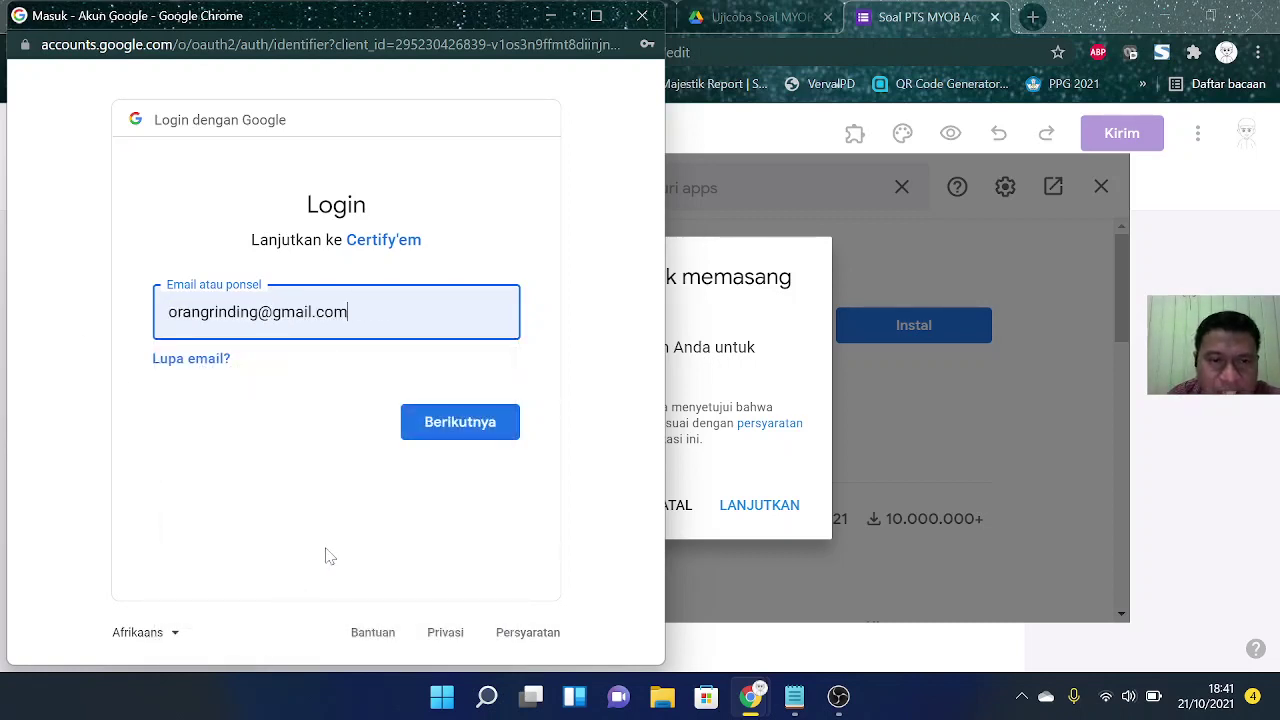
{"action": "left_click", "coordinate": [474, 421]}
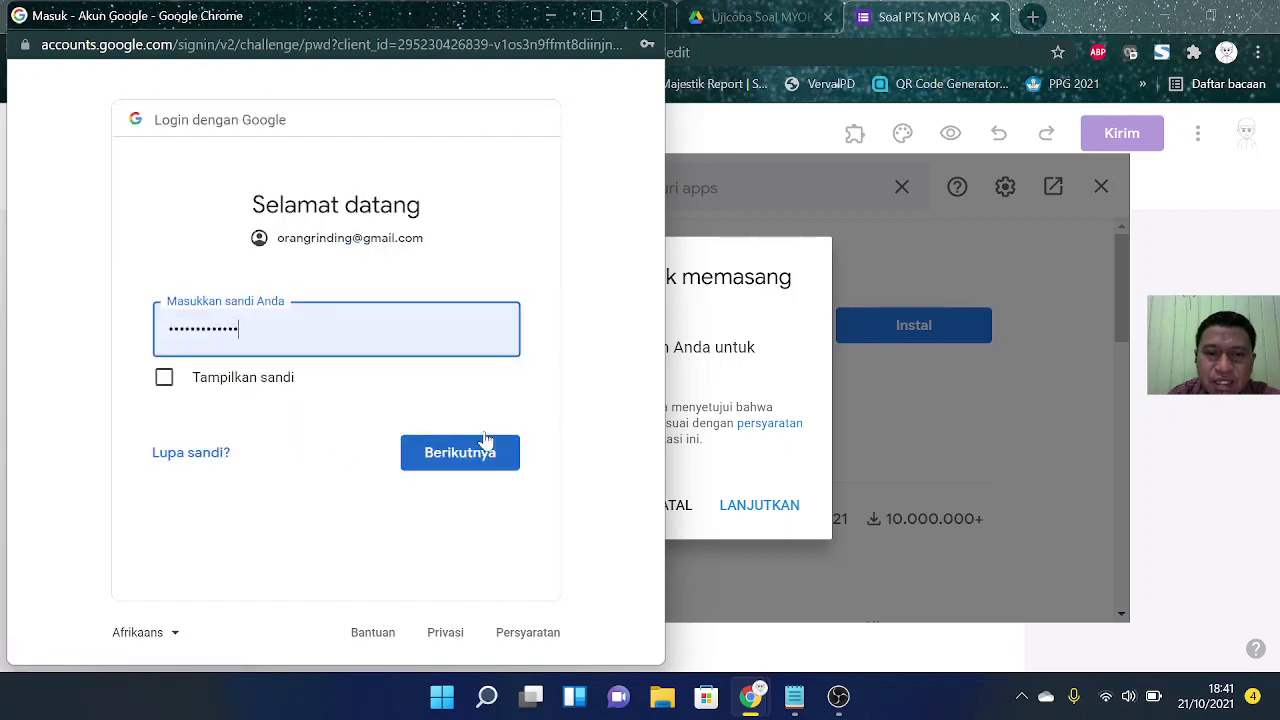
{"action": "left_click", "coordinate": [478, 450]}
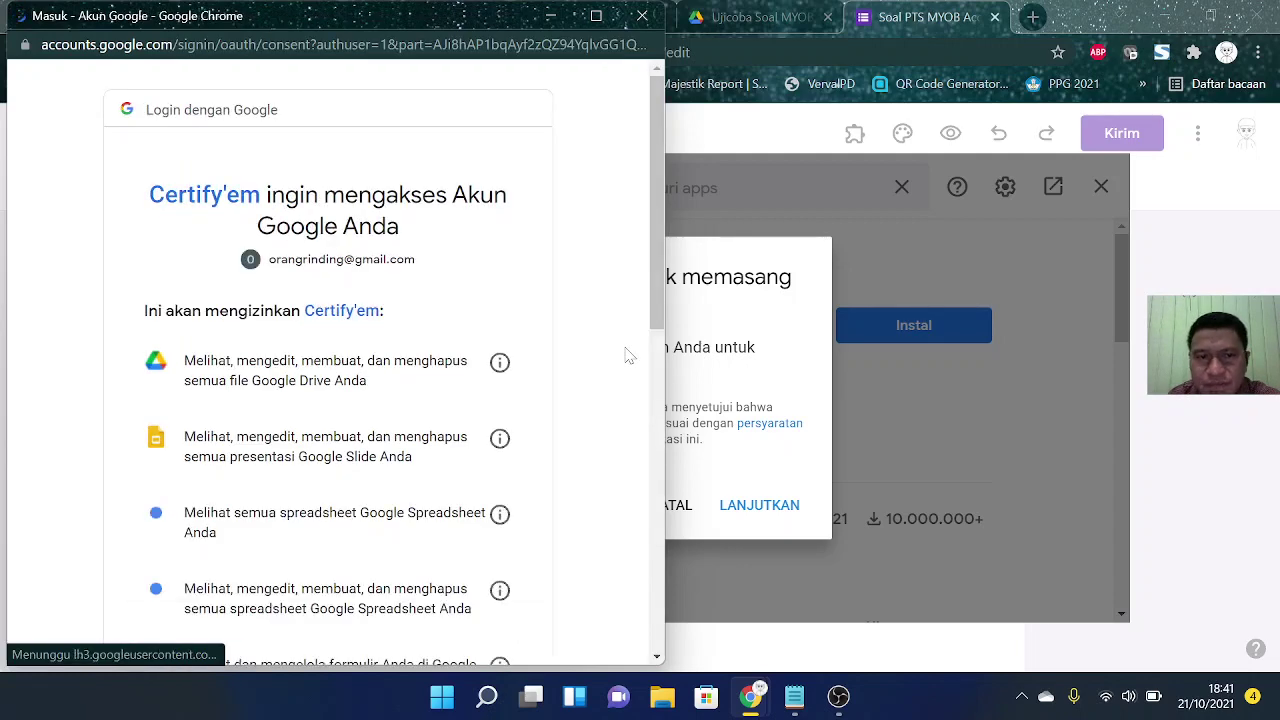
{"action": "scroll", "coordinate": [628, 356], "scroll_direction": "down", "scroll_amount": 7}
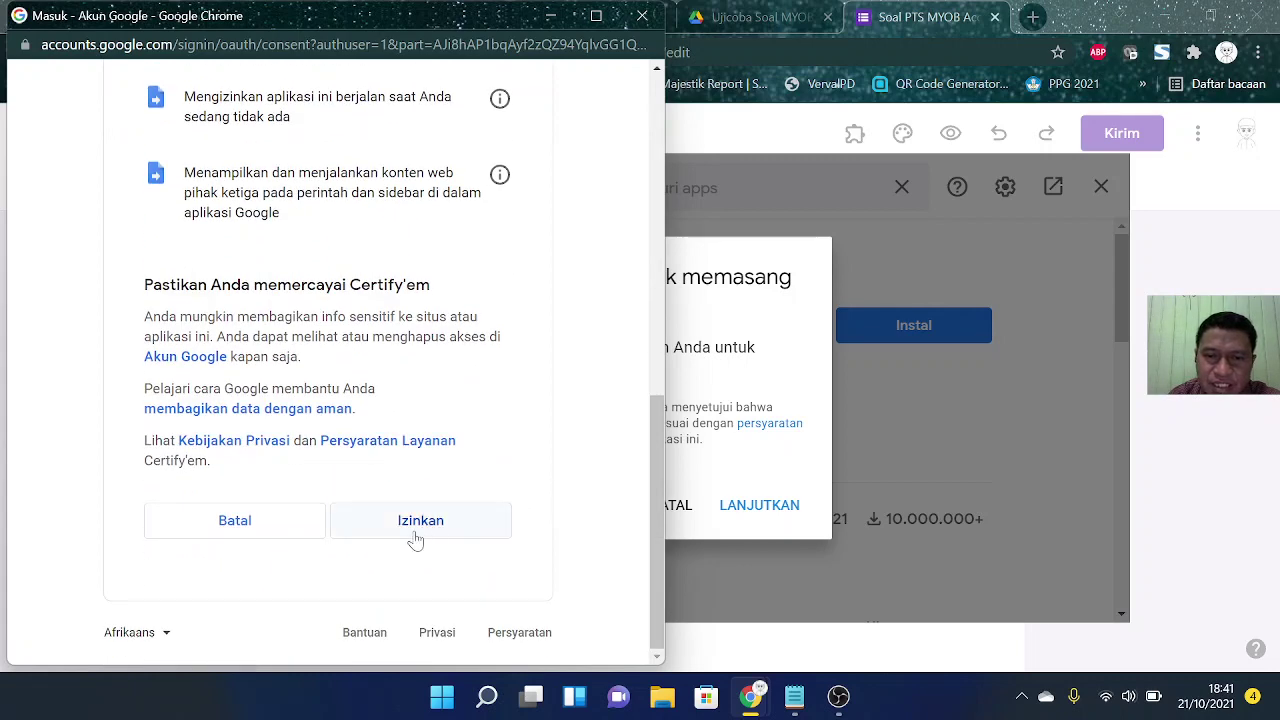
{"action": "left_click", "coordinate": [415, 538]}
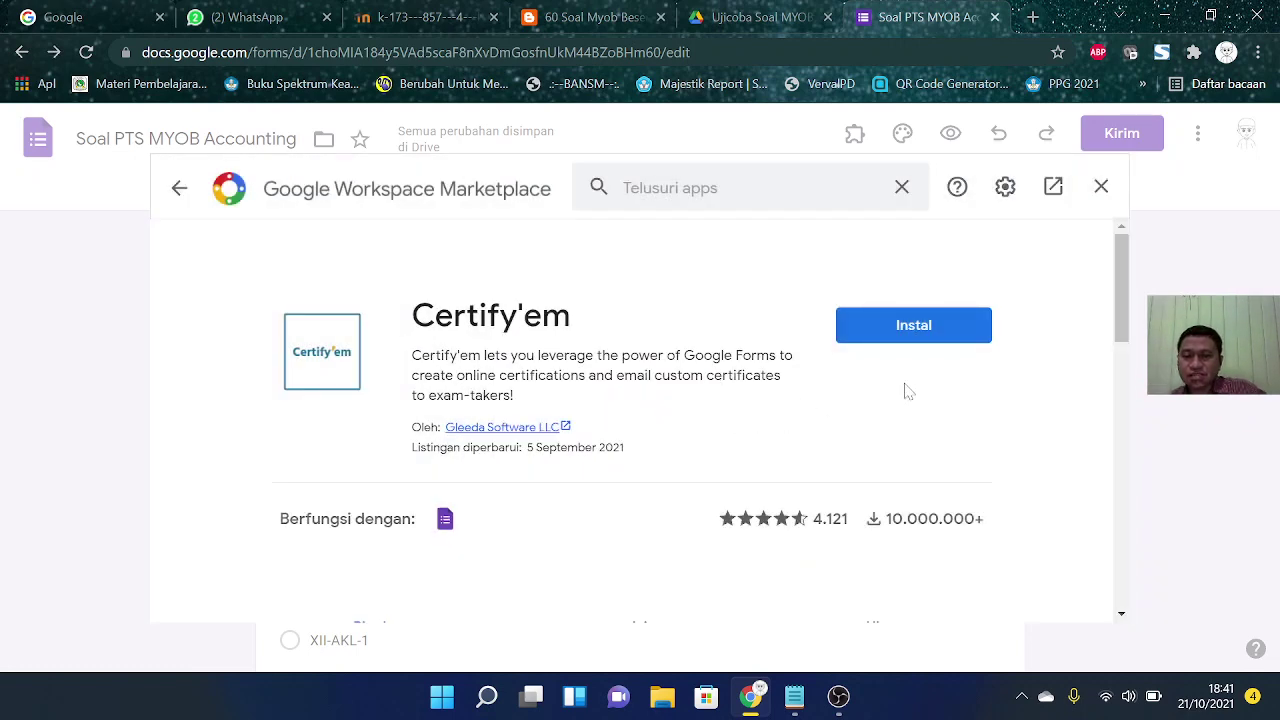
Step: Cancel the repeated Certify'em install prompt and close the Marketplace
{"action": "left_click", "coordinate": [913, 335]}
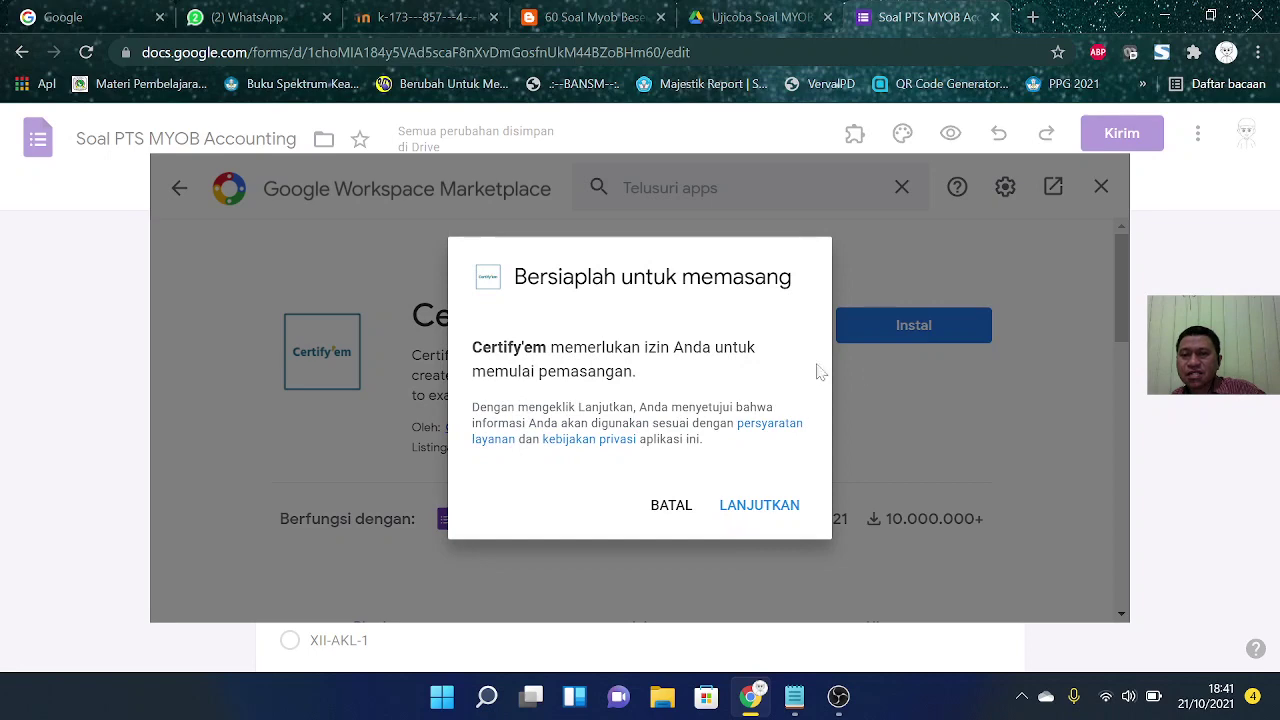
{"action": "left_click", "coordinate": [685, 512]}
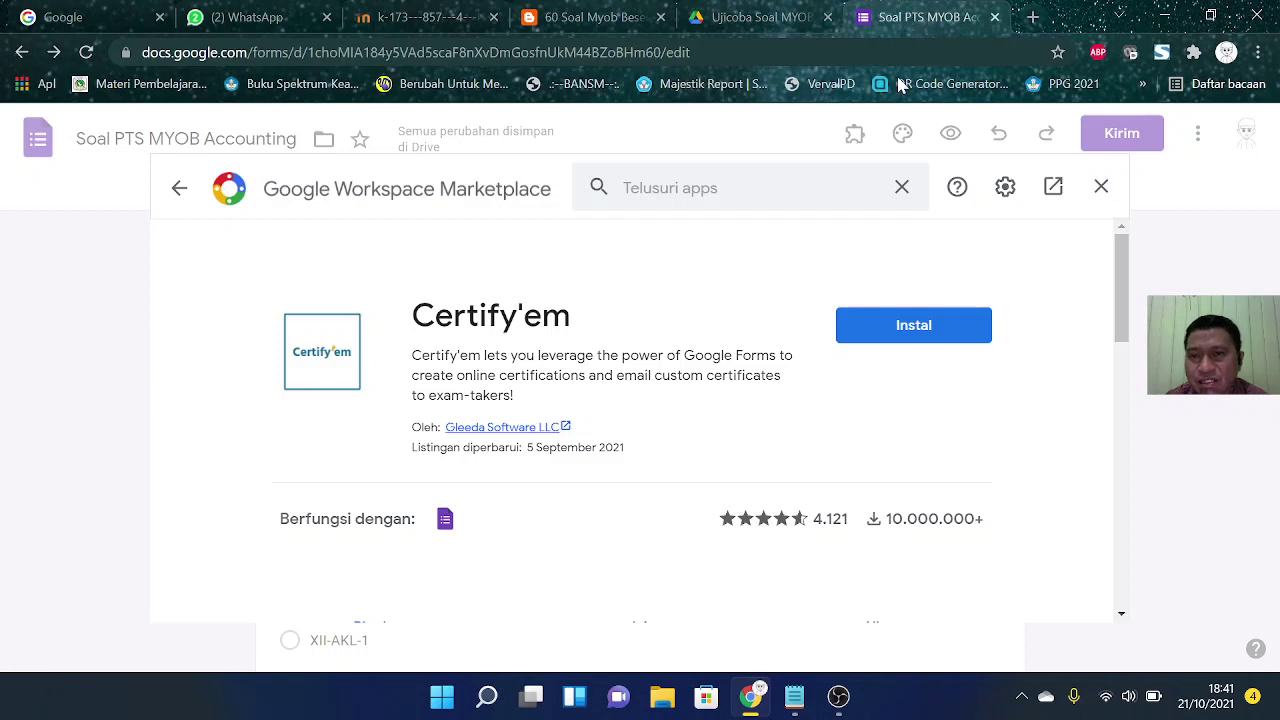
{"action": "left_click", "coordinate": [901, 187]}
{"action": "left_click", "coordinate": [848, 125]}
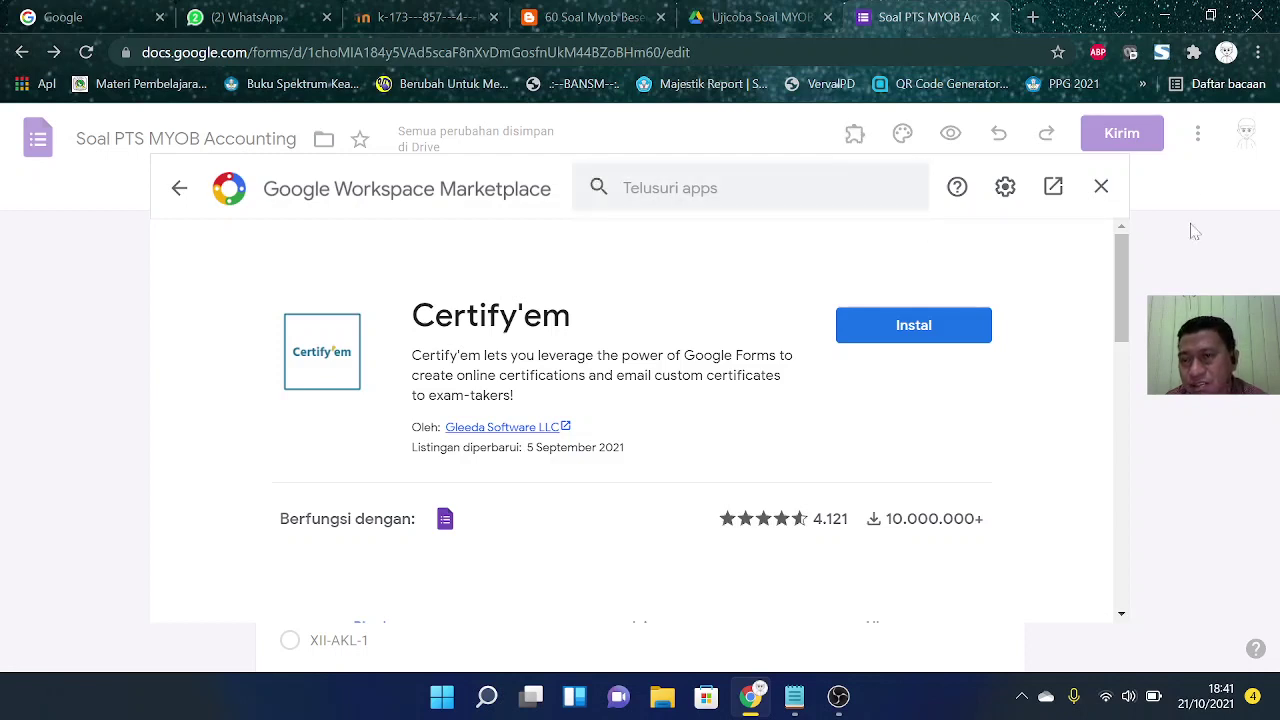
{"action": "left_click", "coordinate": [1101, 188]}
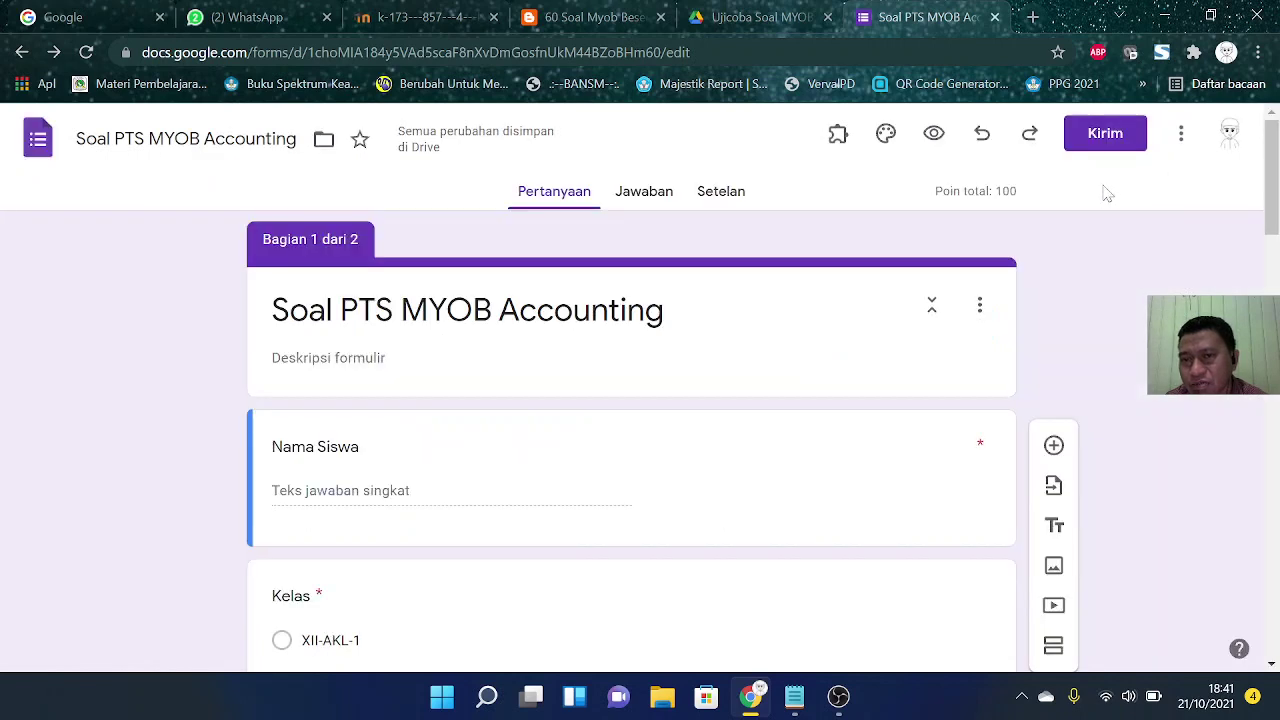
Step: Reload the form and confirm the installed add-ons are only Form Builder and formLimiter -- PROD
{"action": "left_click", "coordinate": [838, 135]}
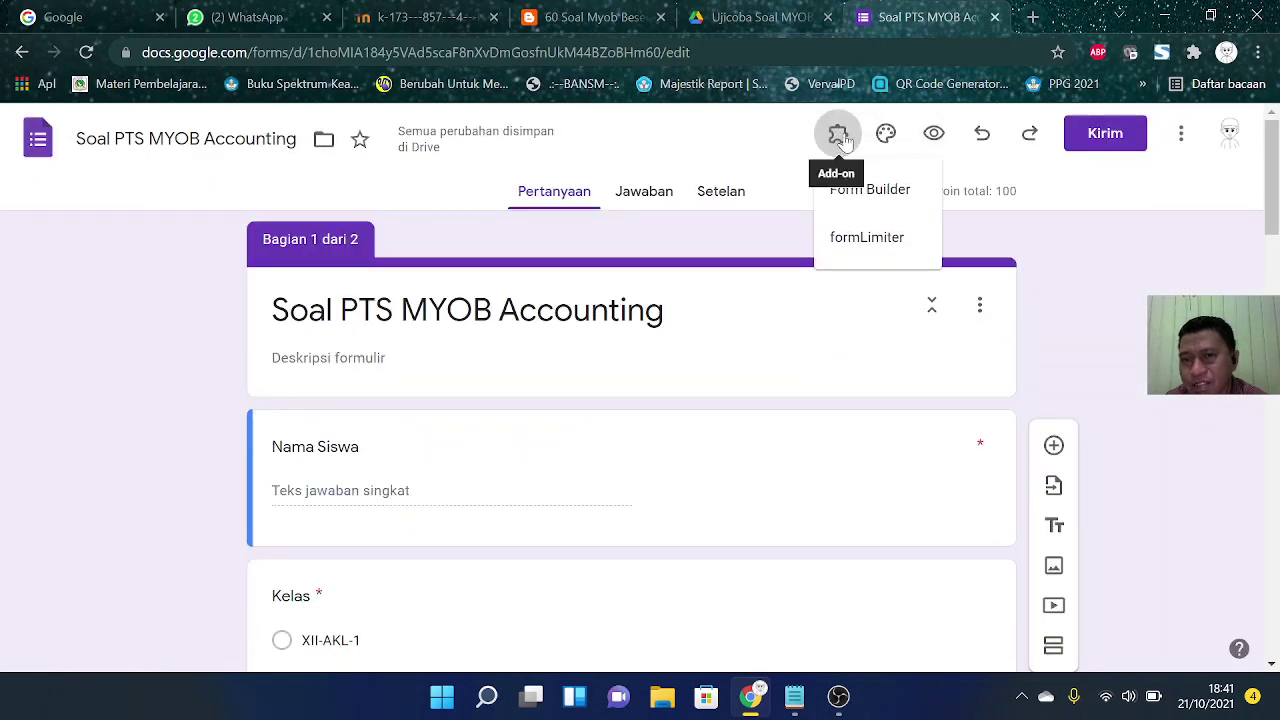
{"action": "left_click", "coordinate": [86, 54]}
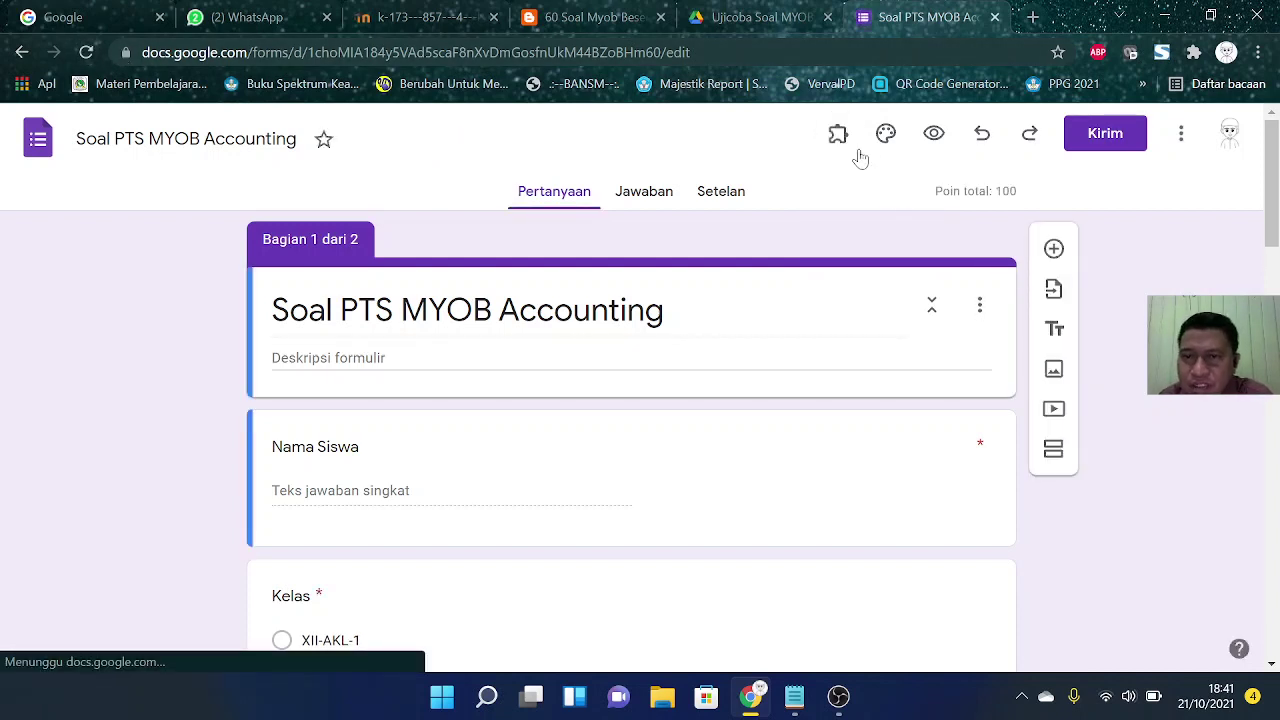
{"action": "left_click", "coordinate": [839, 140]}
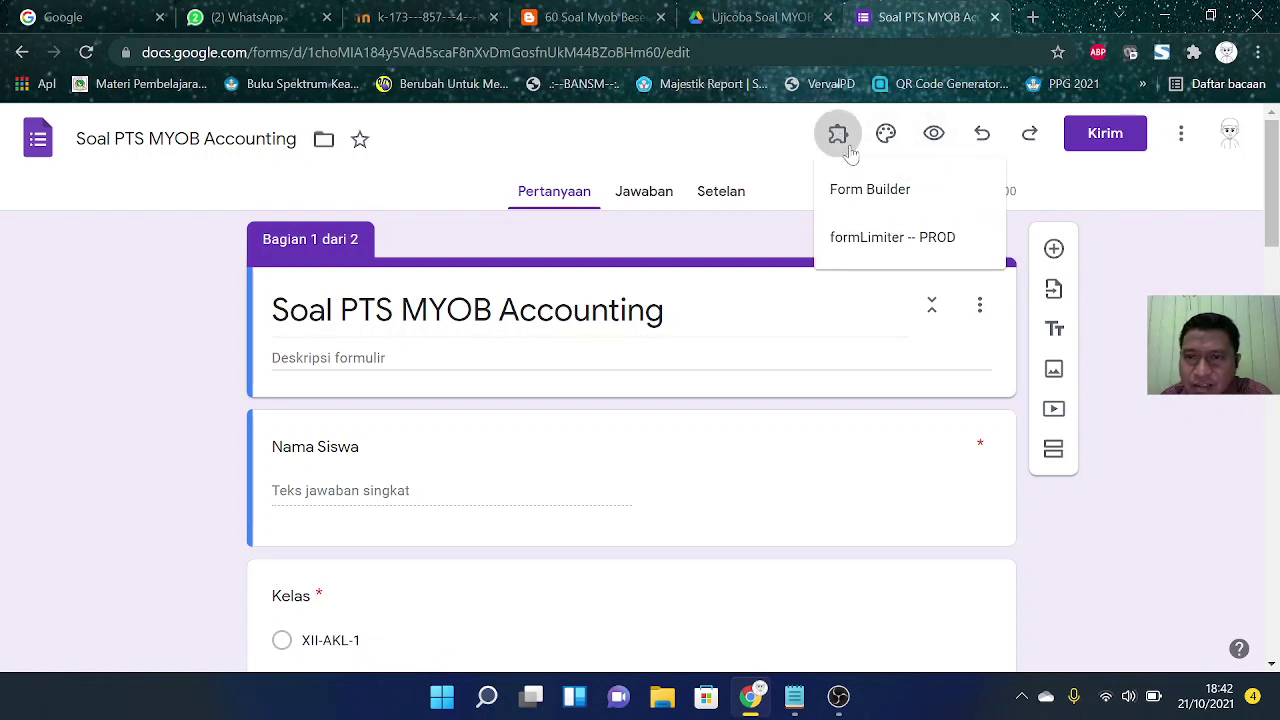
{"action": "left_click", "coordinate": [1181, 139]}
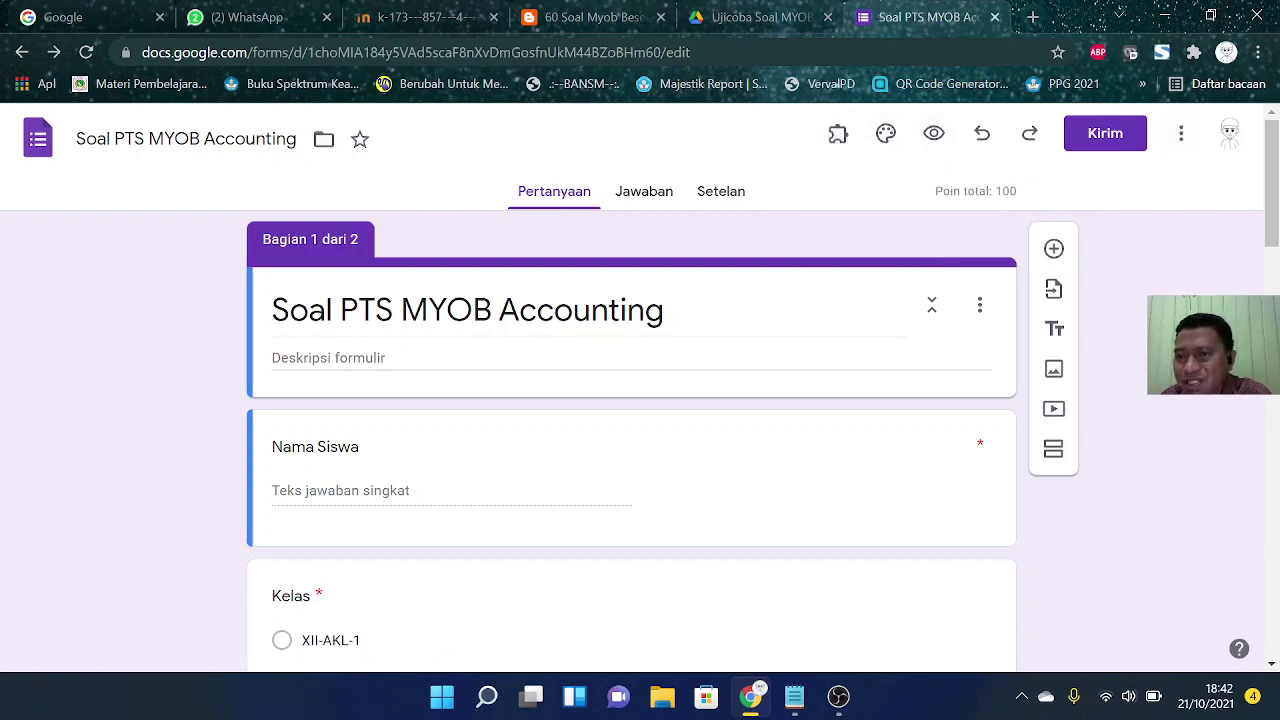
{"action": "left_click", "coordinate": [1180, 135]}
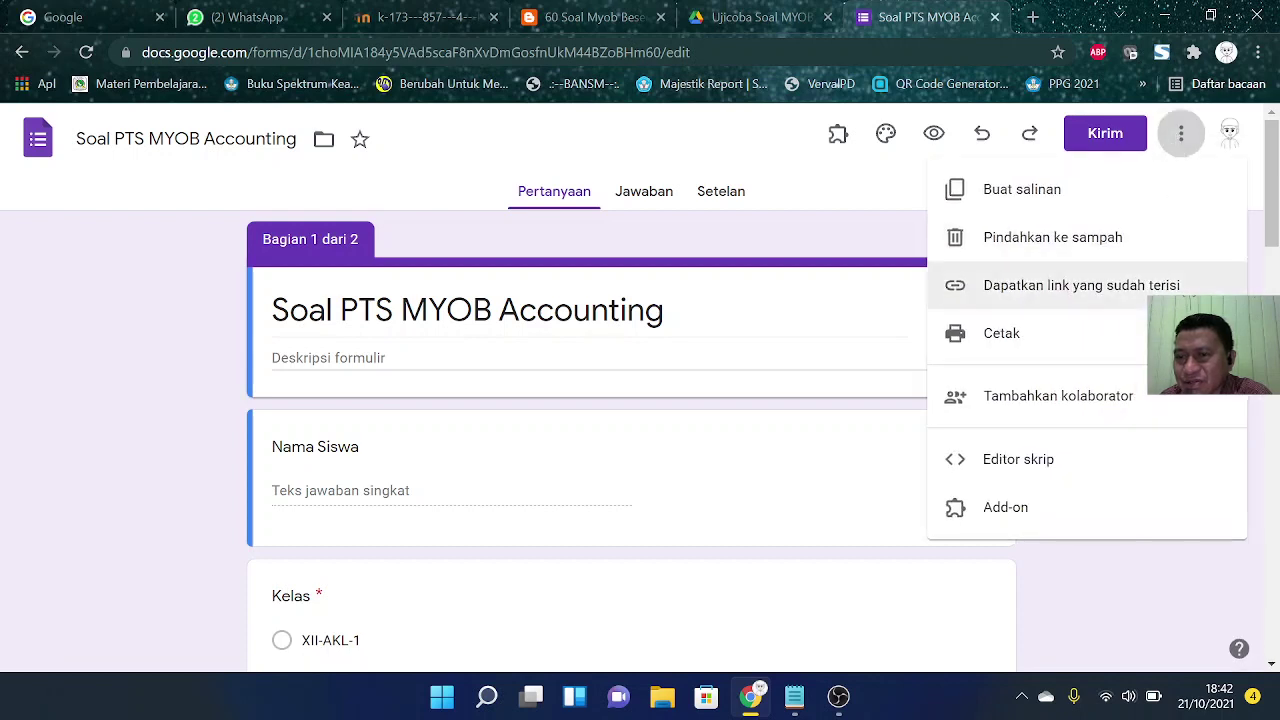
Step: Reopen the Marketplace, search 'certify', and open the Certify'em details page
{"action": "left_click", "coordinate": [1012, 502]}
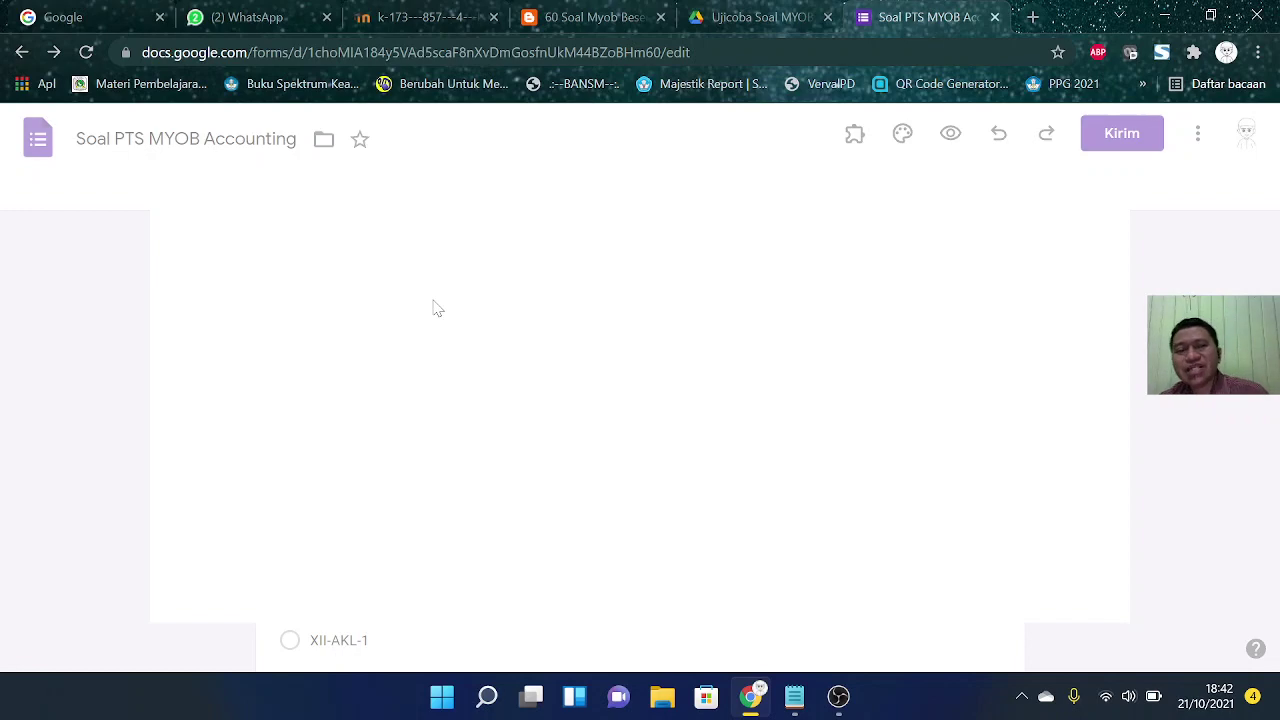
{"action": "left_click", "coordinate": [690, 198]}
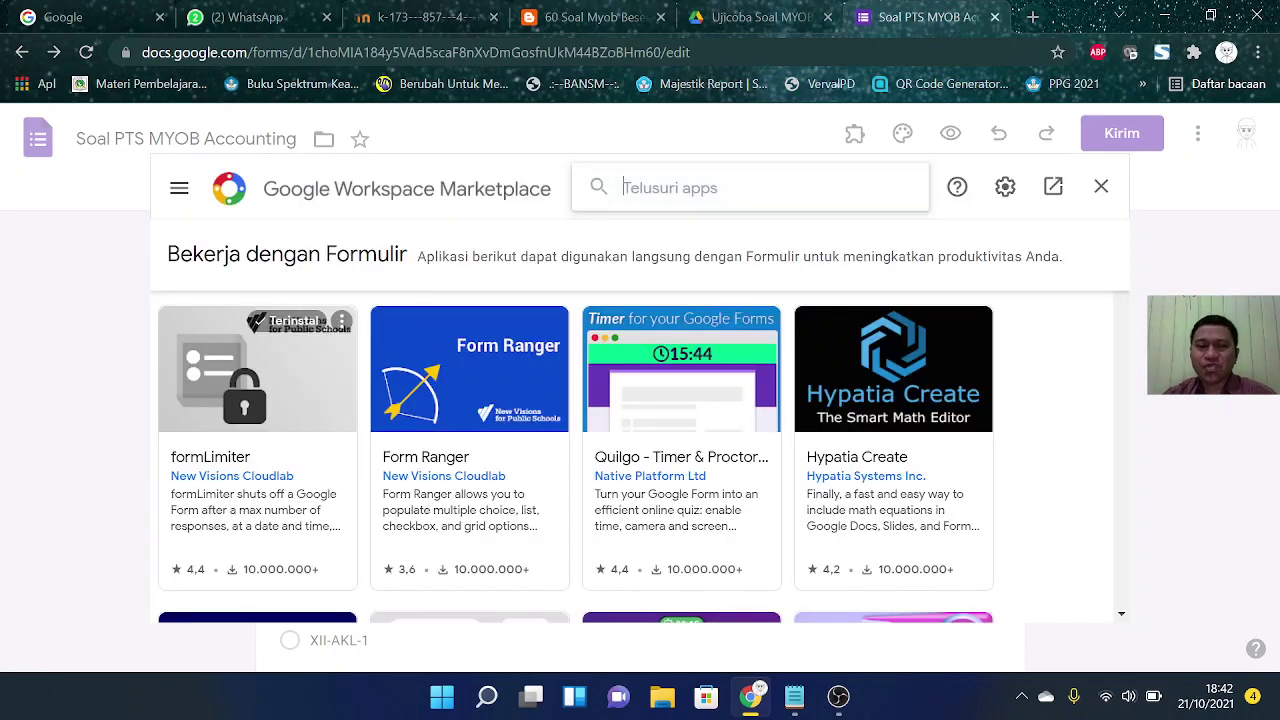
{"action": "type", "text": "ser"}
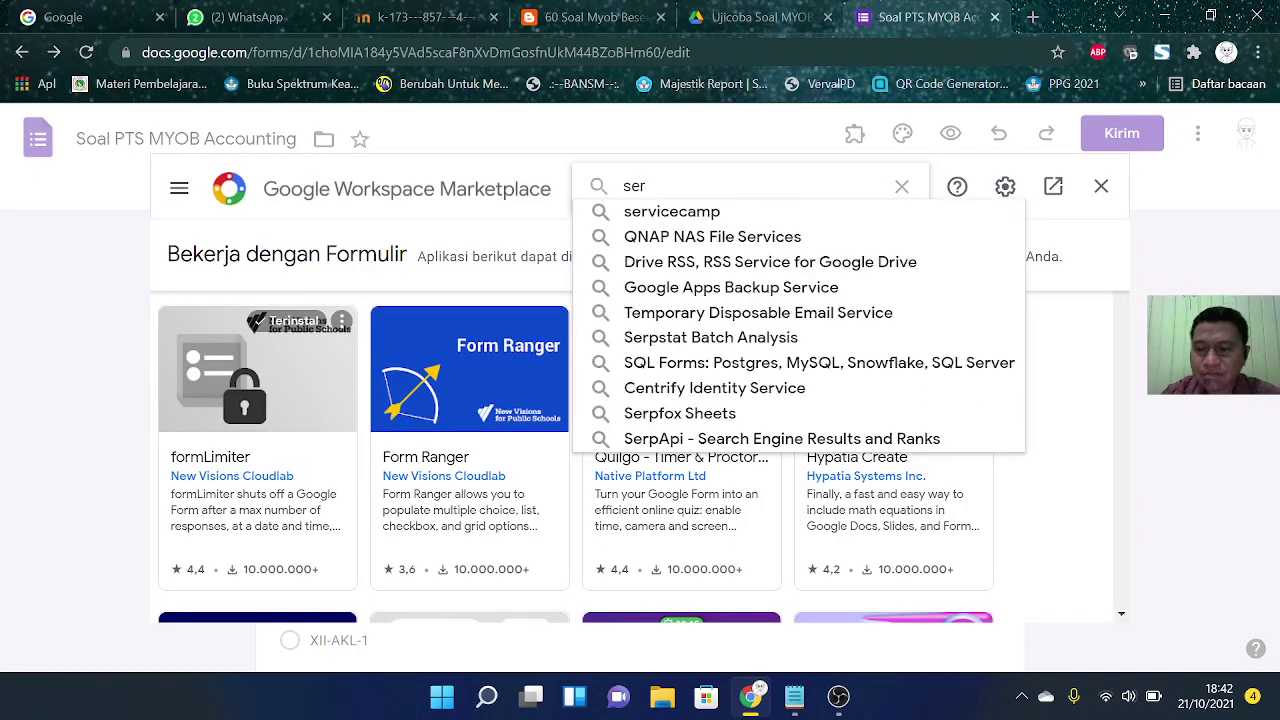
{"action": "key", "text": "BackSpace"}
{"action": "key", "text": "BackSpace"}
{"action": "key", "text": "BackSpace"}
{"action": "type", "text": "certi"}
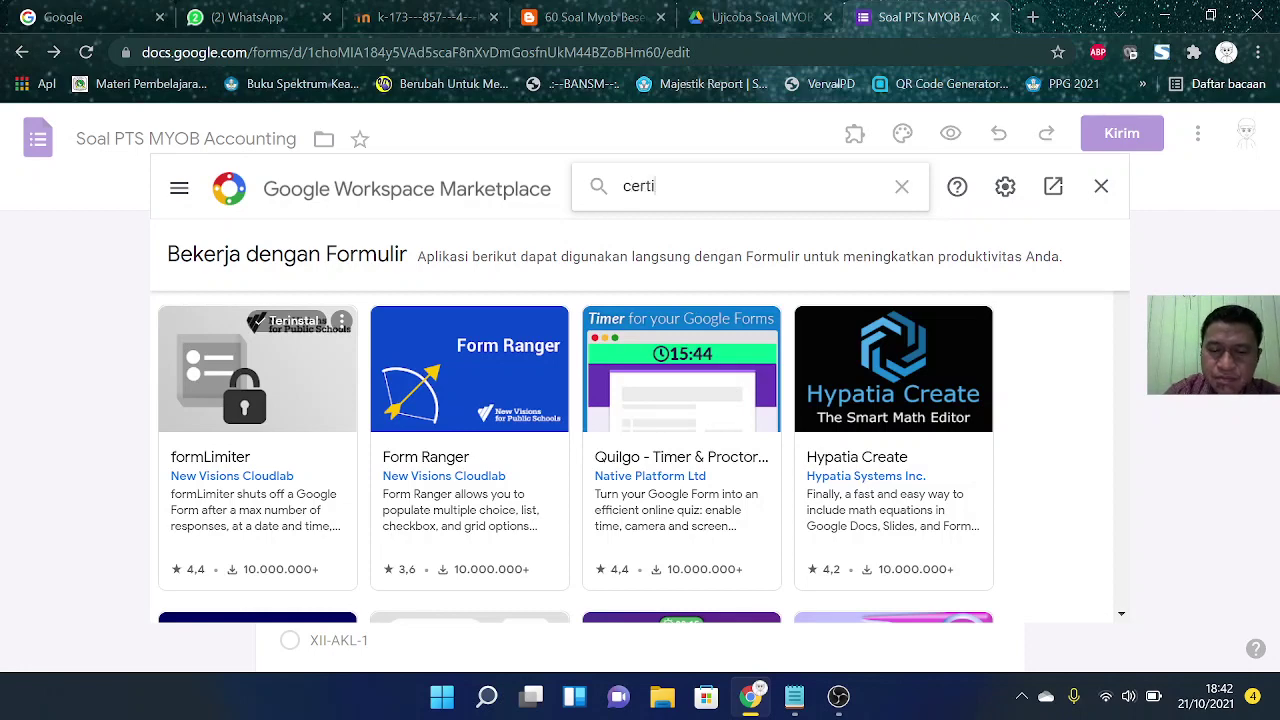
{"action": "type", "text": "fy"}
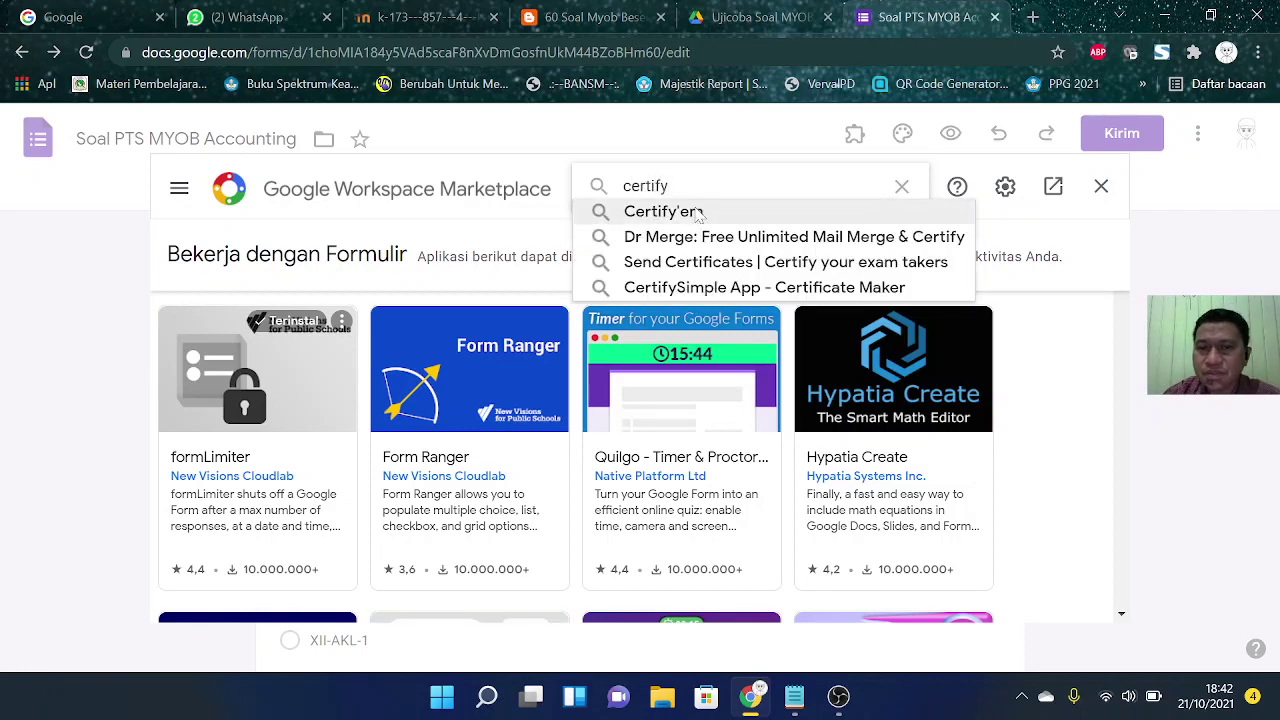
{"action": "left_click", "coordinate": [698, 214]}
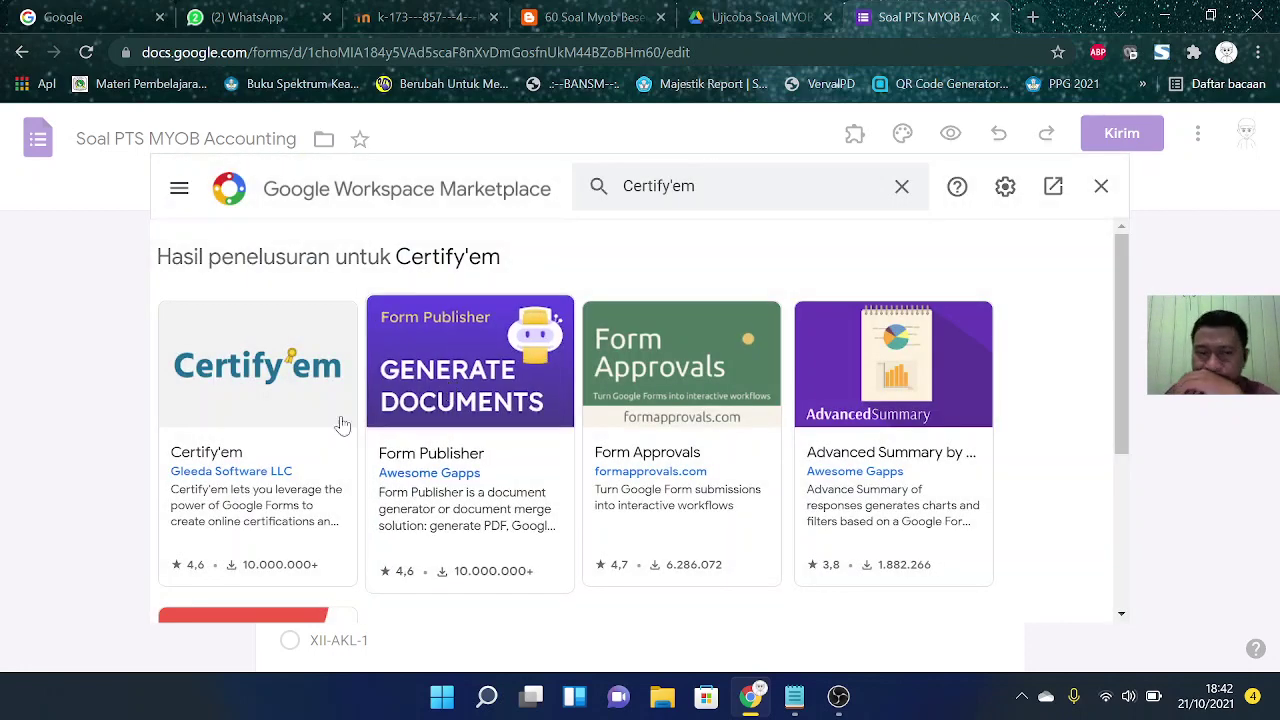
{"action": "scroll", "coordinate": [342, 425], "scroll_direction": "down", "scroll_amount": 3}
{"action": "scroll", "coordinate": [263, 343], "scroll_direction": "up", "scroll_amount": 3}
{"action": "left_click", "coordinate": [231, 372]}
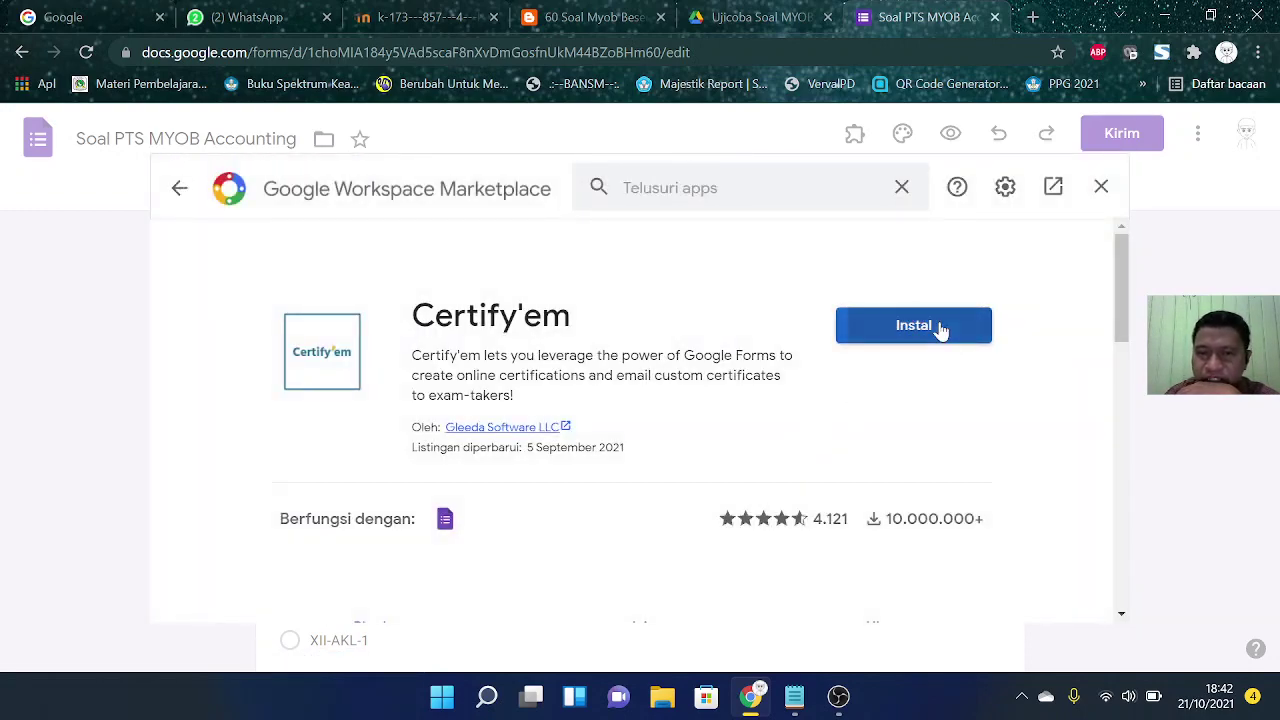
Step: Install Certify'em, authorizing it with the Google account, then close the Marketplace
{"action": "left_click", "coordinate": [938, 326]}
{"action": "left_click", "coordinate": [752, 507]}
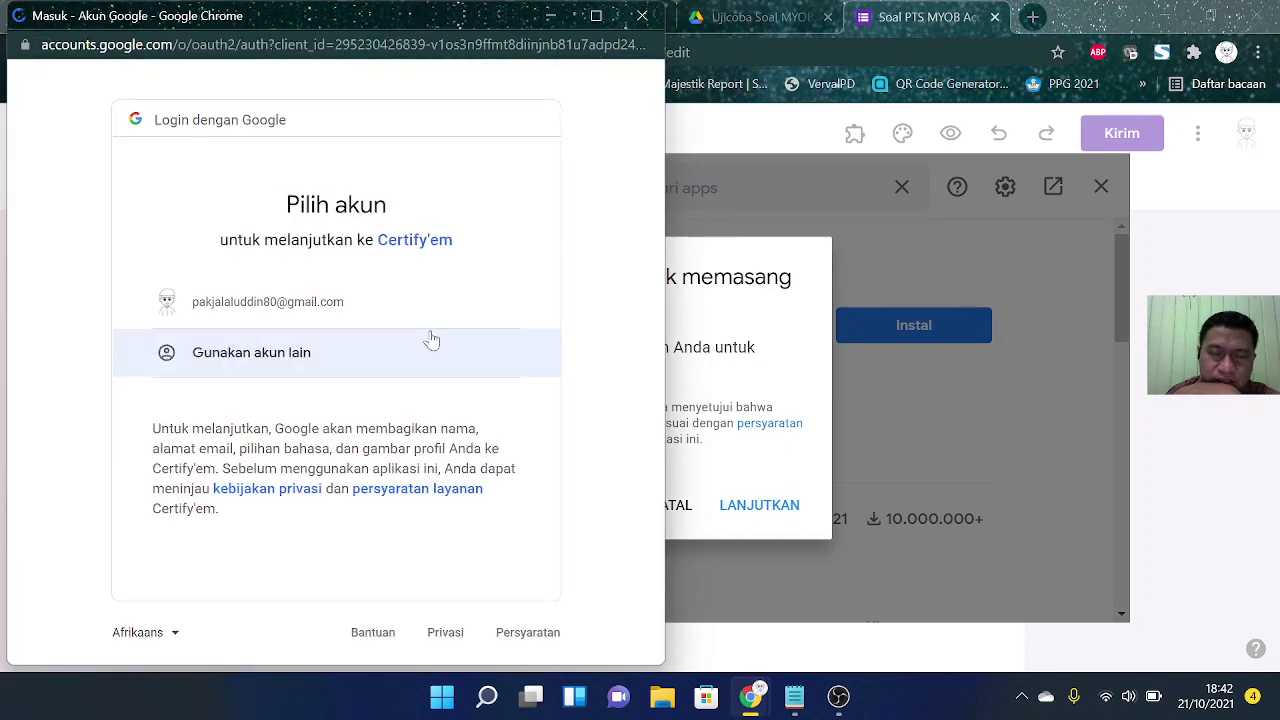
{"action": "left_click", "coordinate": [300, 305]}
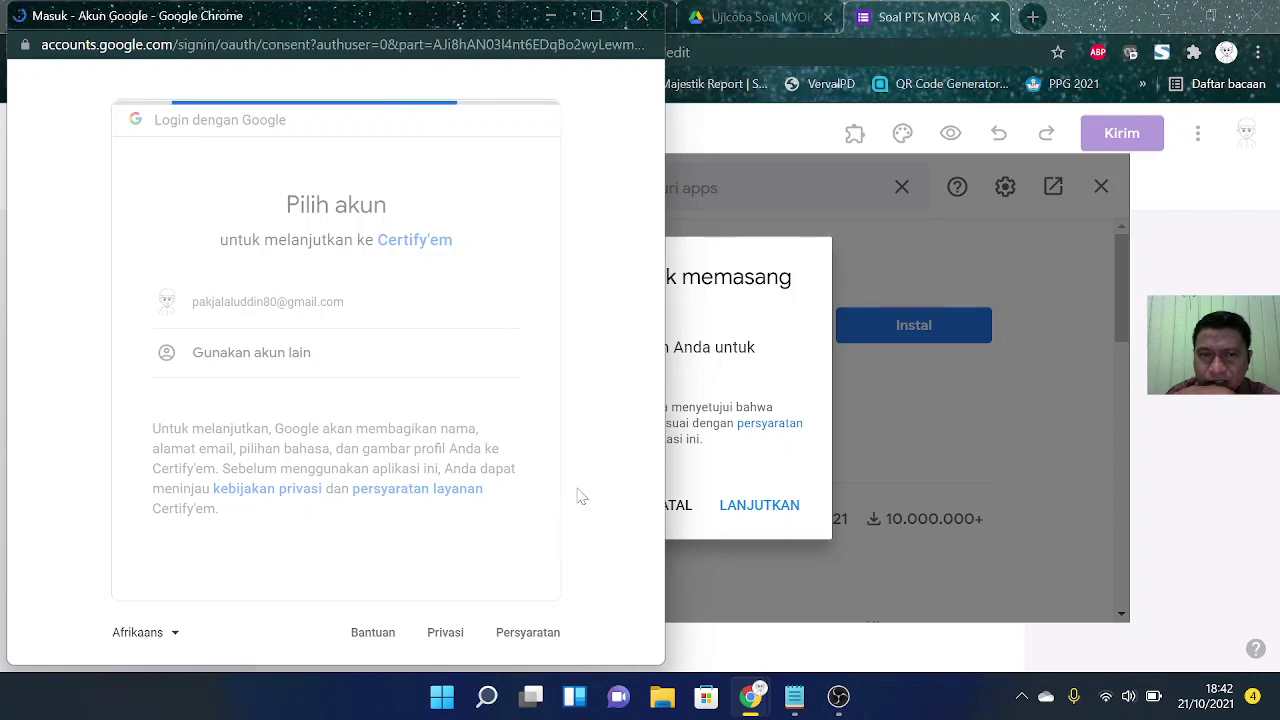
{"action": "scroll", "coordinate": [560, 505], "scroll_direction": "down", "scroll_amount": 3}
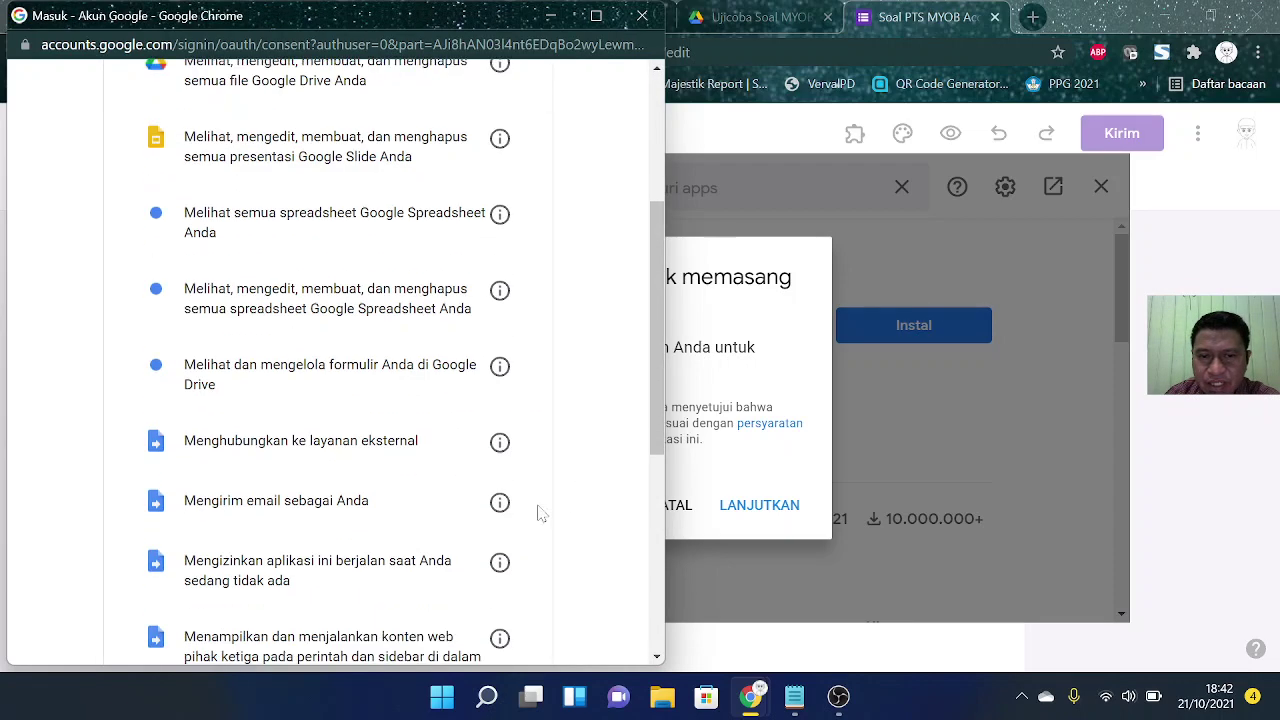
{"action": "scroll", "coordinate": [545, 530], "scroll_direction": "down", "scroll_amount": 5}
{"action": "left_click", "coordinate": [428, 527]}
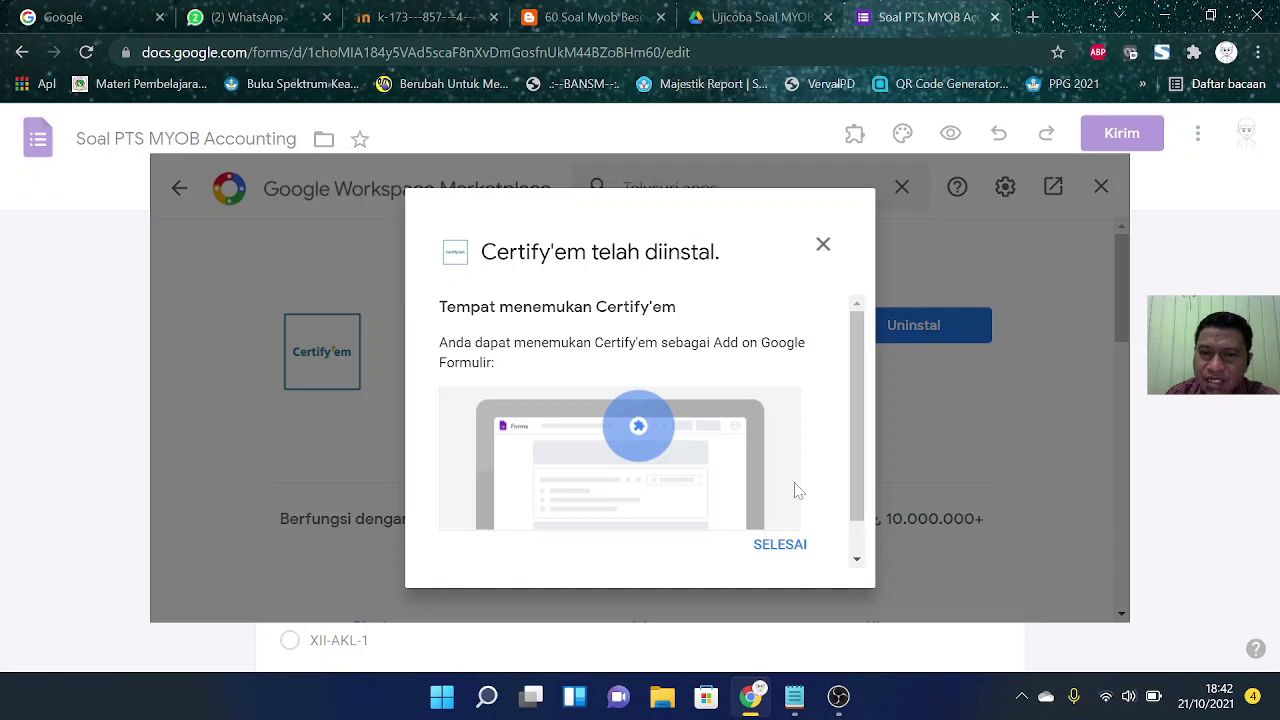
{"action": "left_click", "coordinate": [781, 546]}
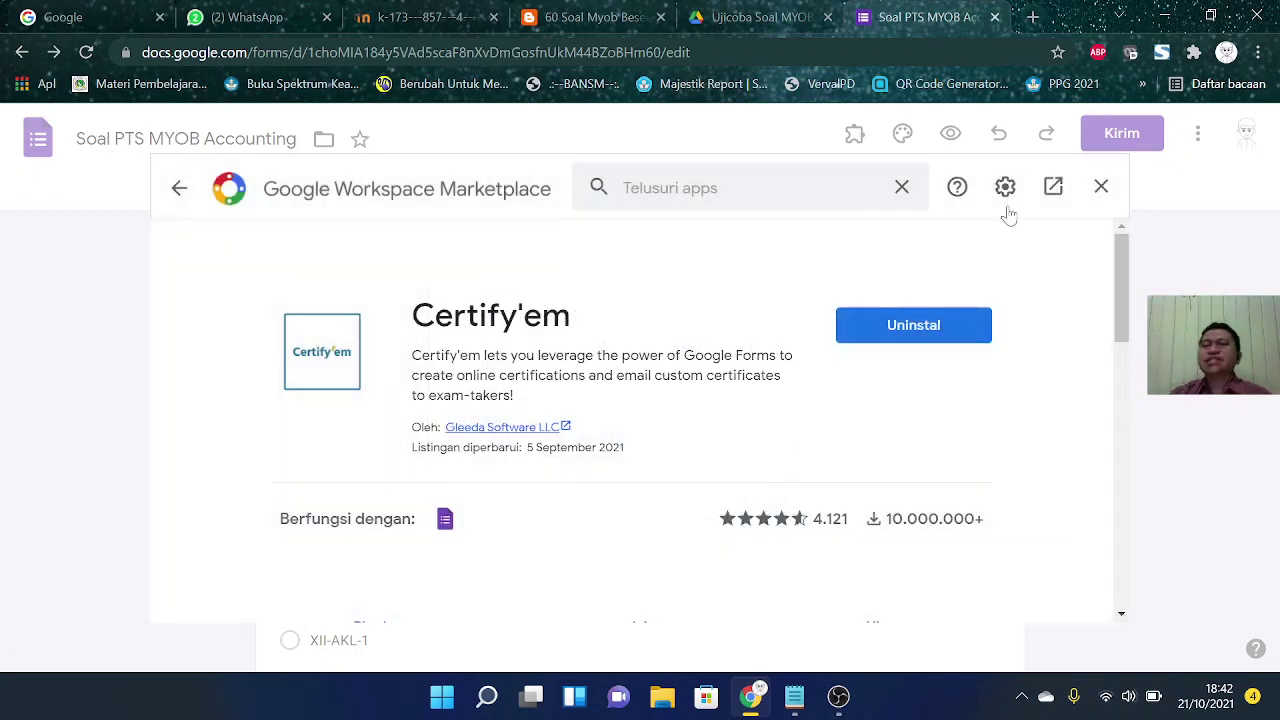
{"action": "left_click", "coordinate": [1101, 188]}
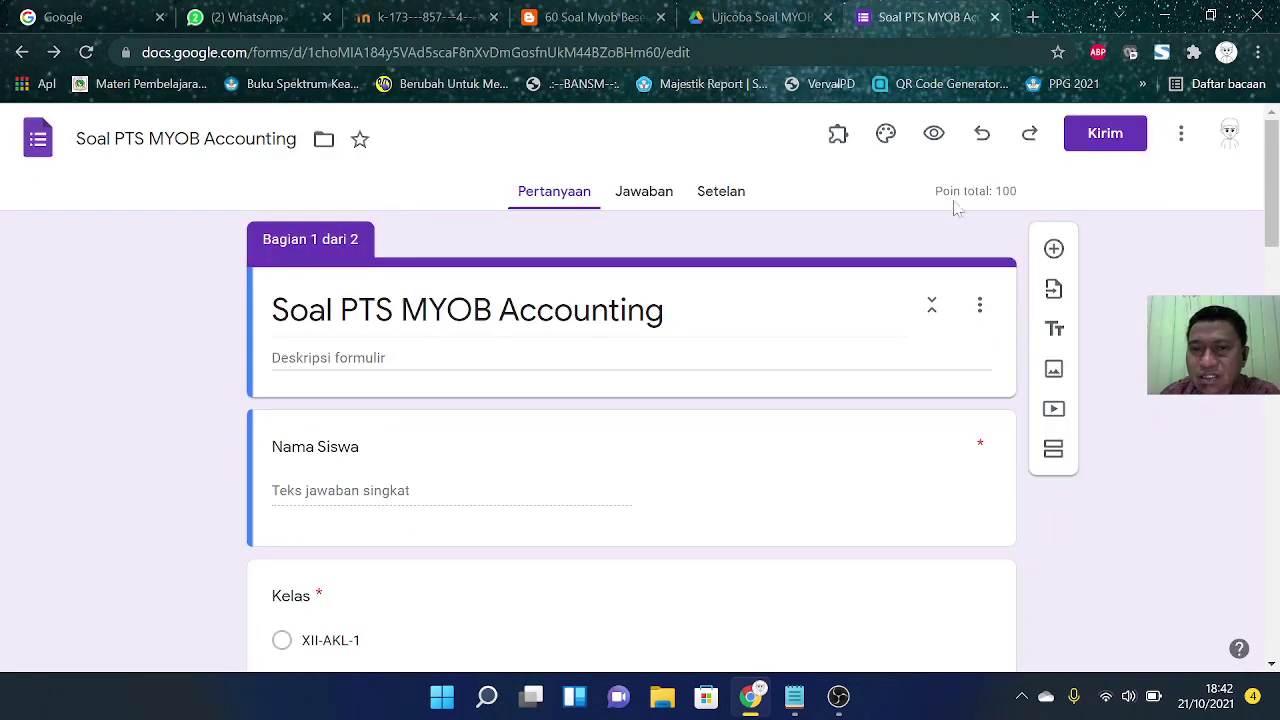
Step: Reload the form so the Certify'em add-on menu offers Show Certify'em Controls and Resend Certificates
{"action": "left_click", "coordinate": [838, 134]}
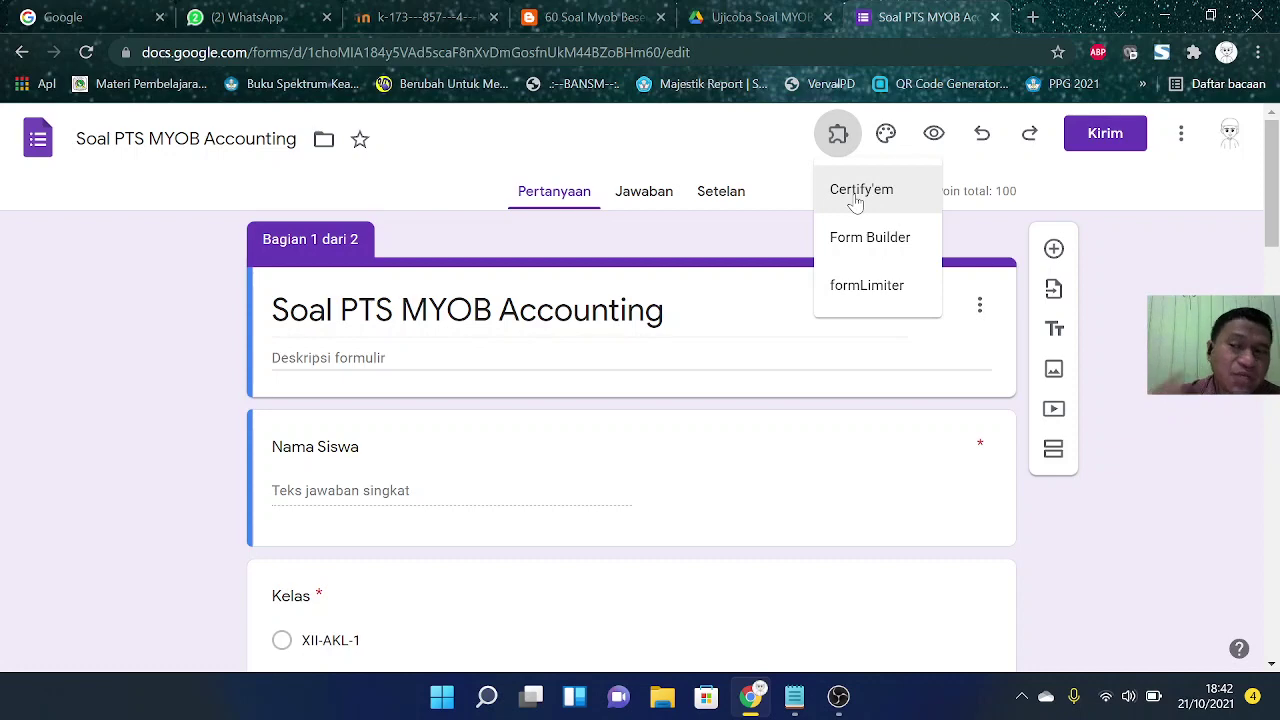
{"action": "left_click", "coordinate": [855, 200]}
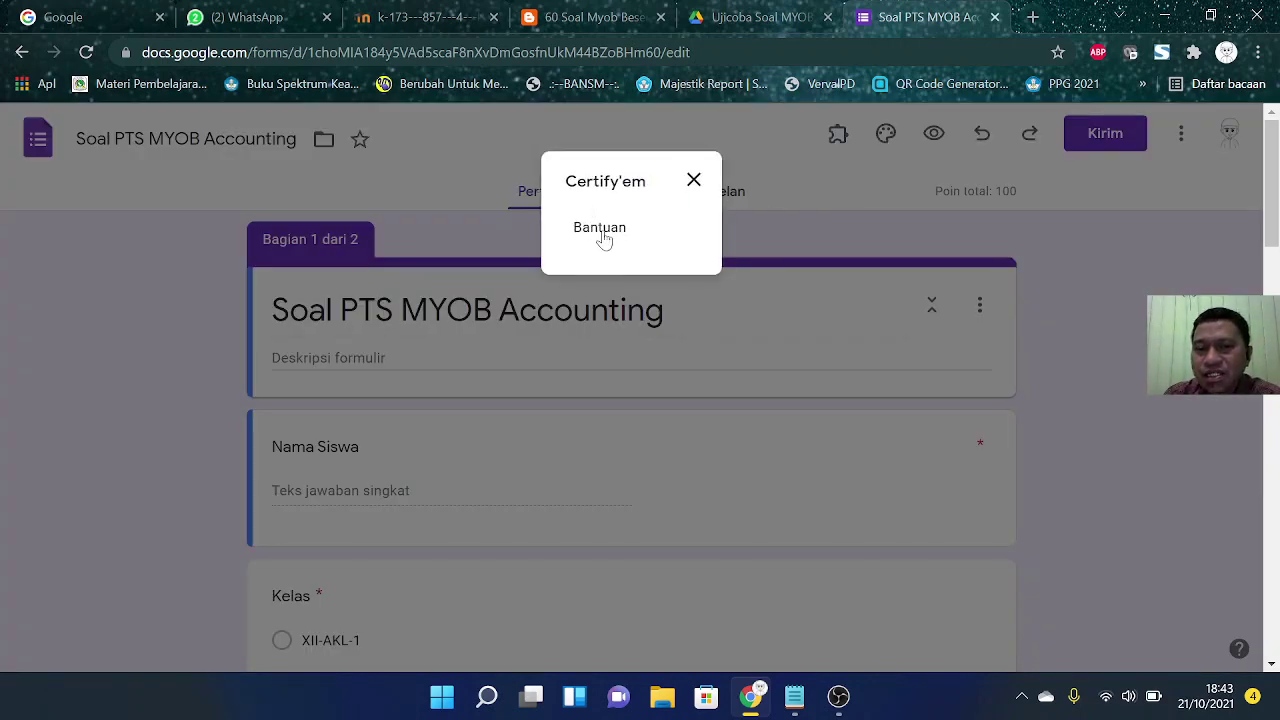
{"action": "left_click", "coordinate": [696, 182]}
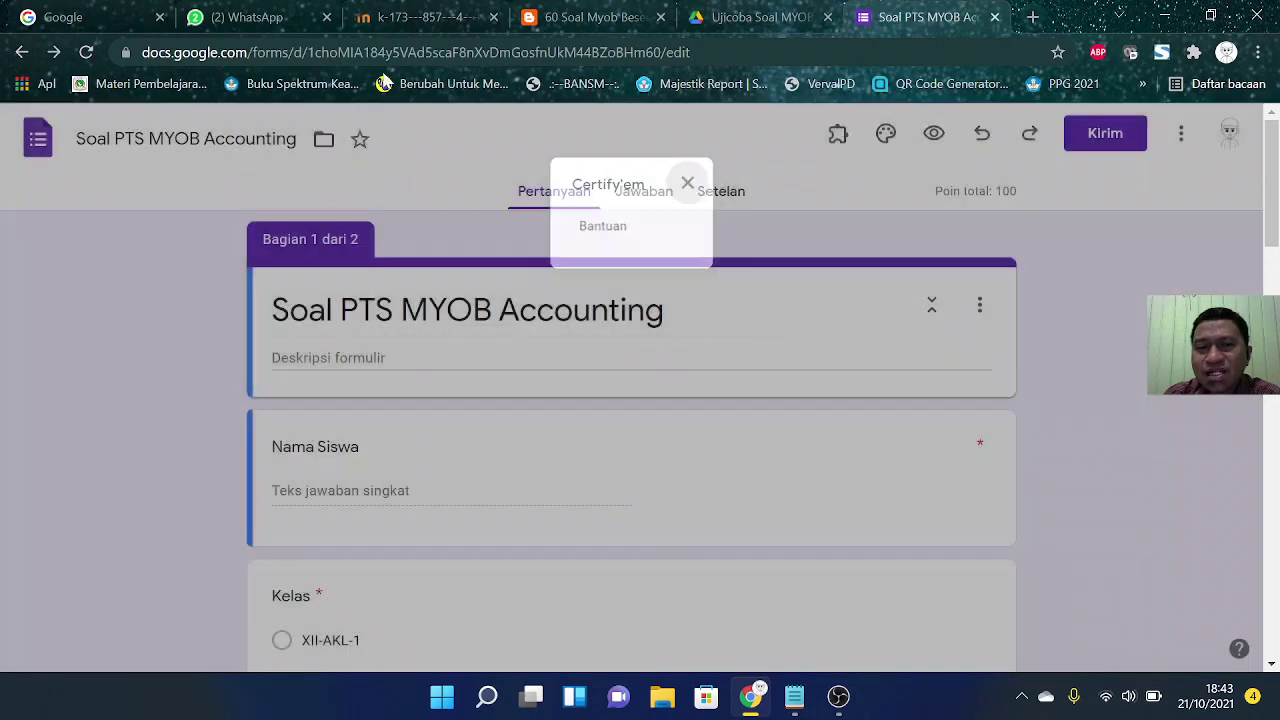
{"action": "left_click", "coordinate": [86, 52]}
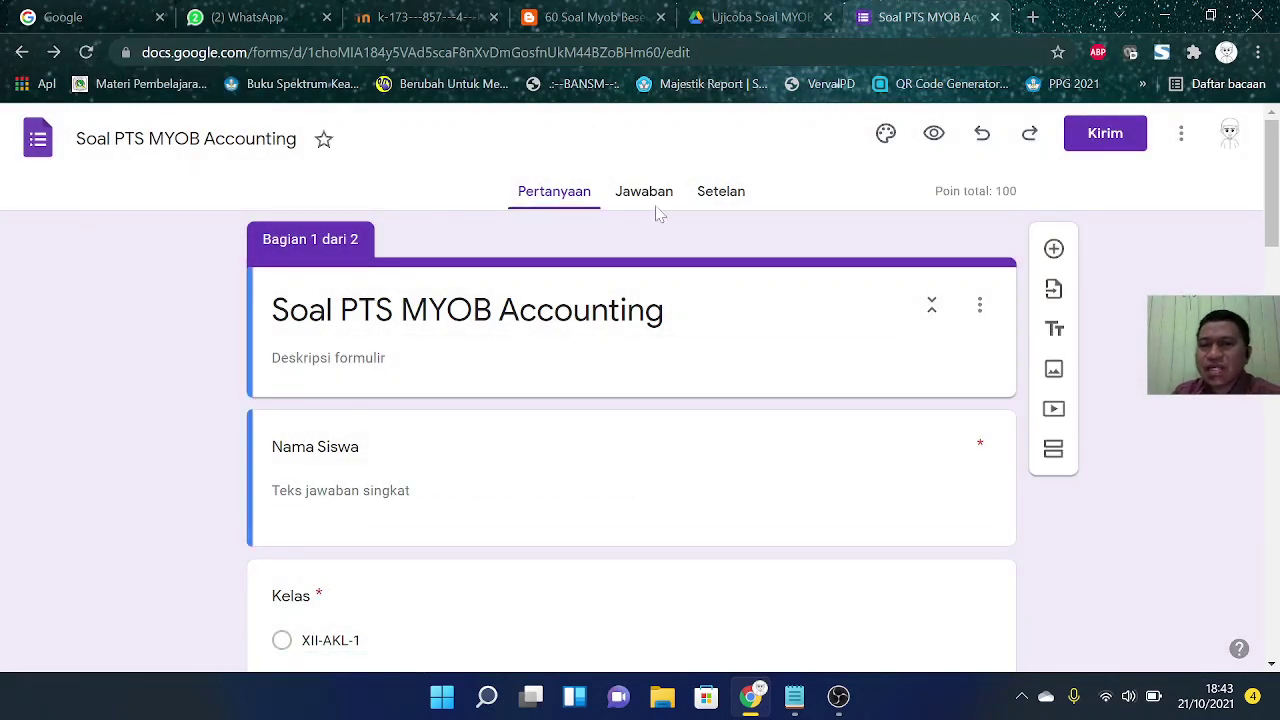
{"action": "left_click", "coordinate": [838, 138]}
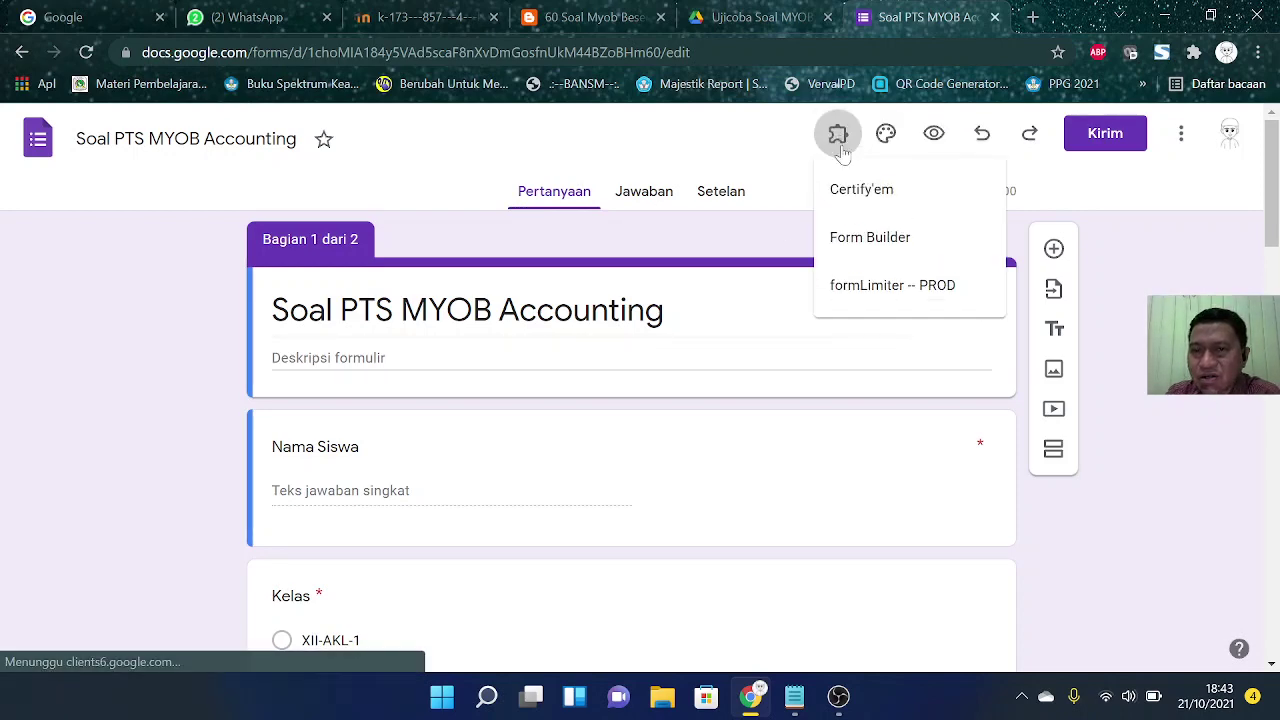
{"action": "left_click", "coordinate": [889, 197]}
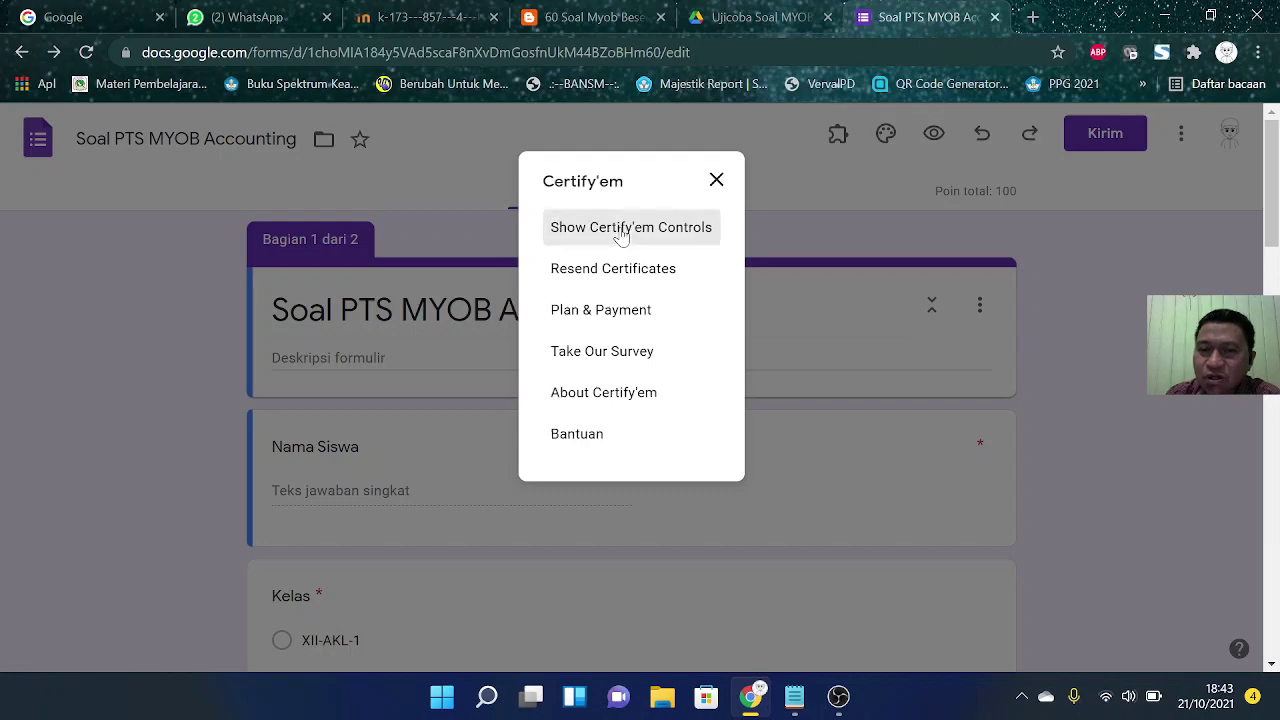
Step: Show the Certify'em controls and confirm its terms of service and daily certificate limit
{"action": "left_click", "coordinate": [622, 230]}
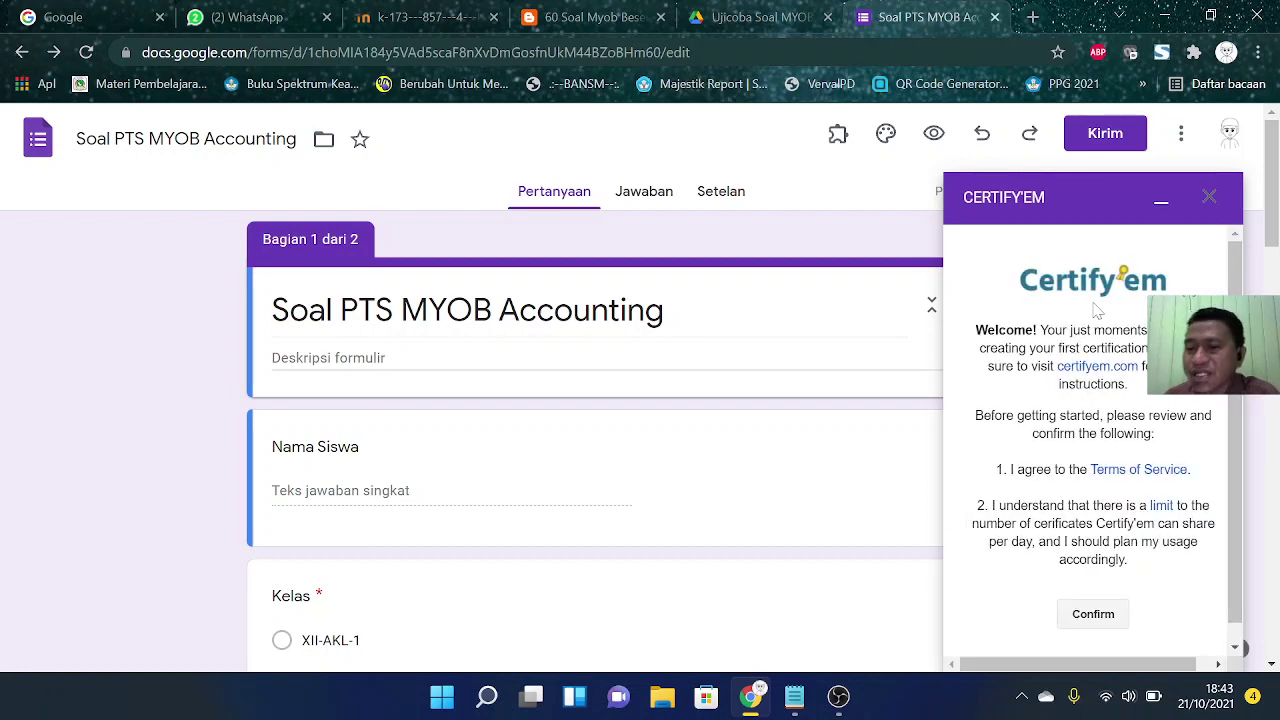
{"action": "left_click", "coordinate": [1094, 616]}
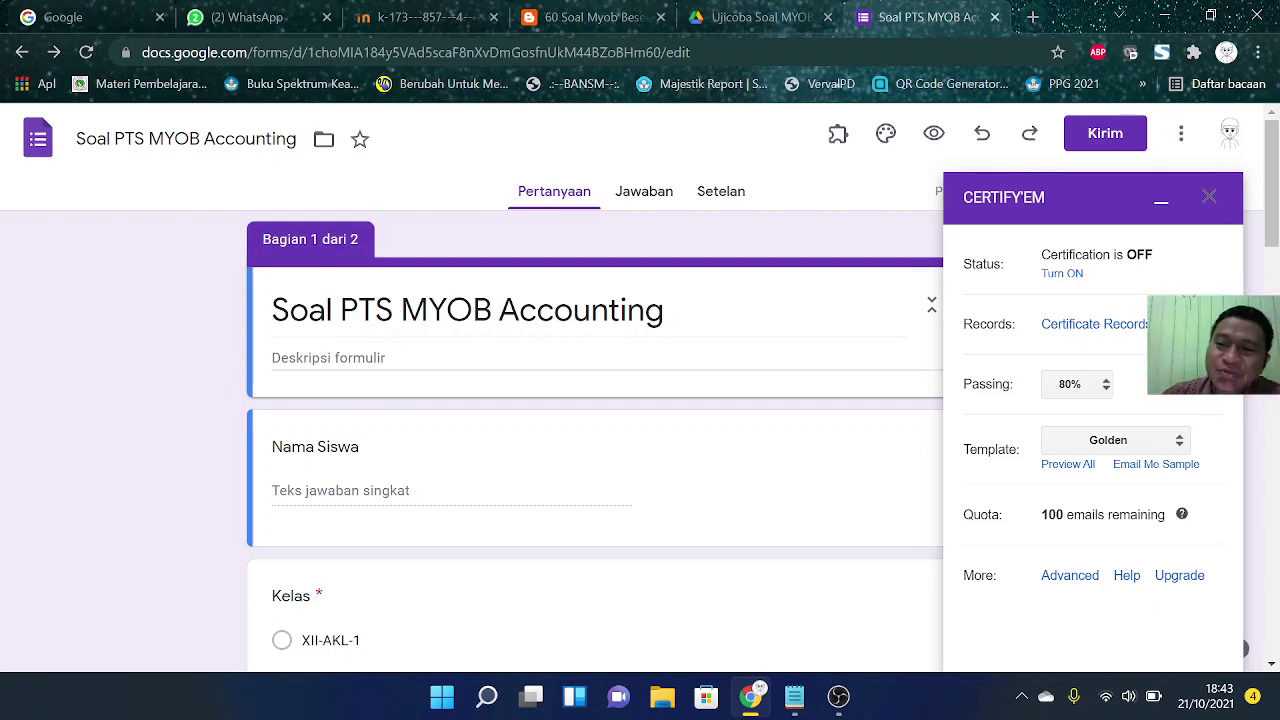
Step: Set the Certify'em passing score to 70%, keep the Golden template, and preview all templates
{"action": "left_click", "coordinate": [1086, 388]}
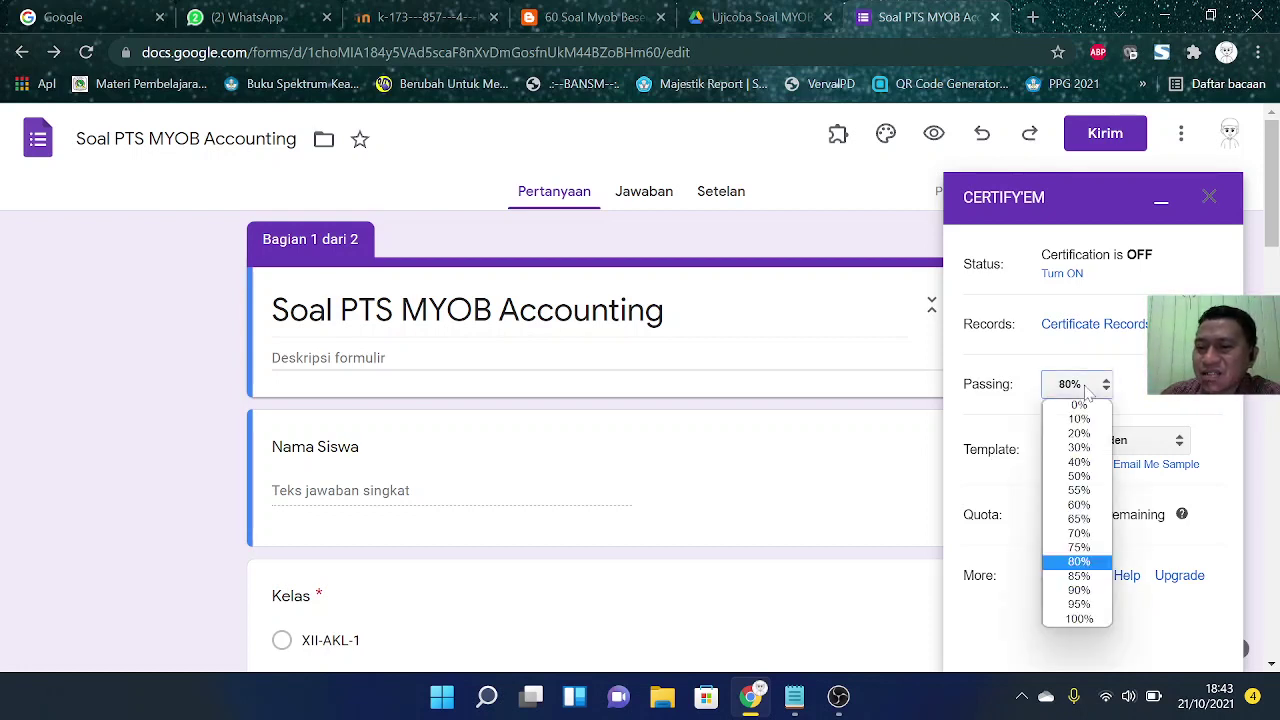
{"action": "left_click", "coordinate": [1086, 535]}
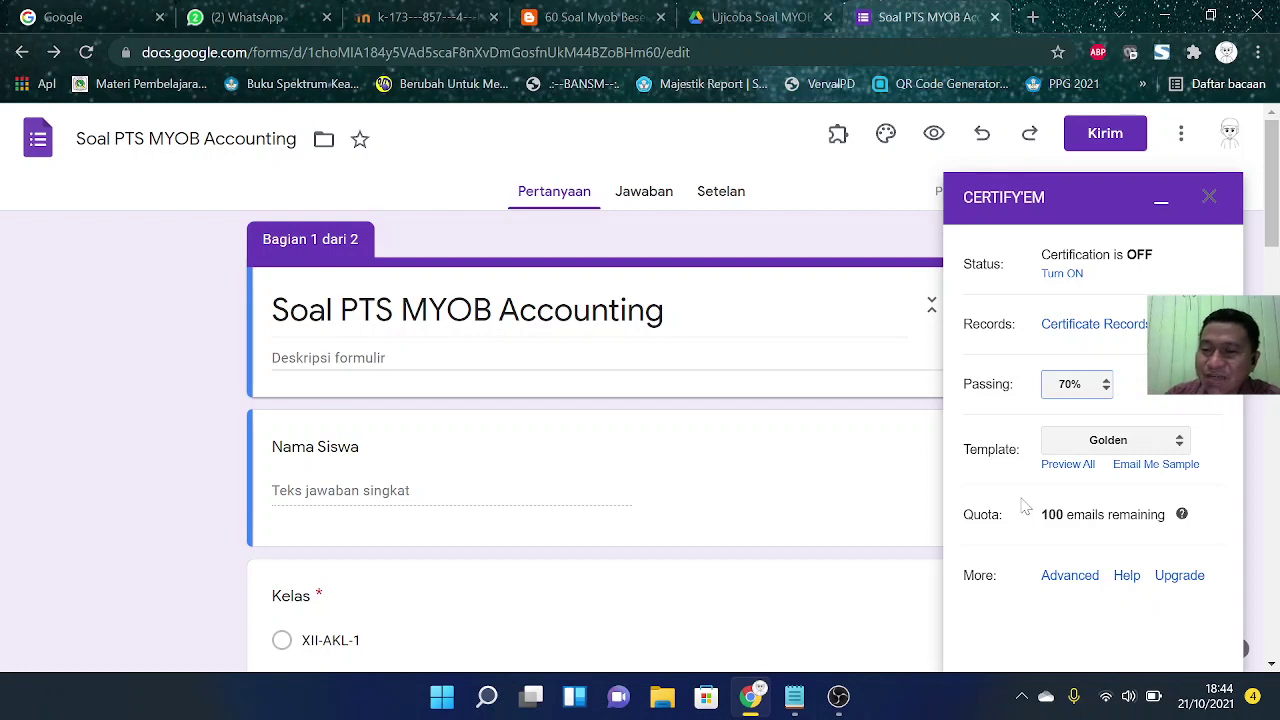
{"action": "left_click", "coordinate": [1116, 441]}
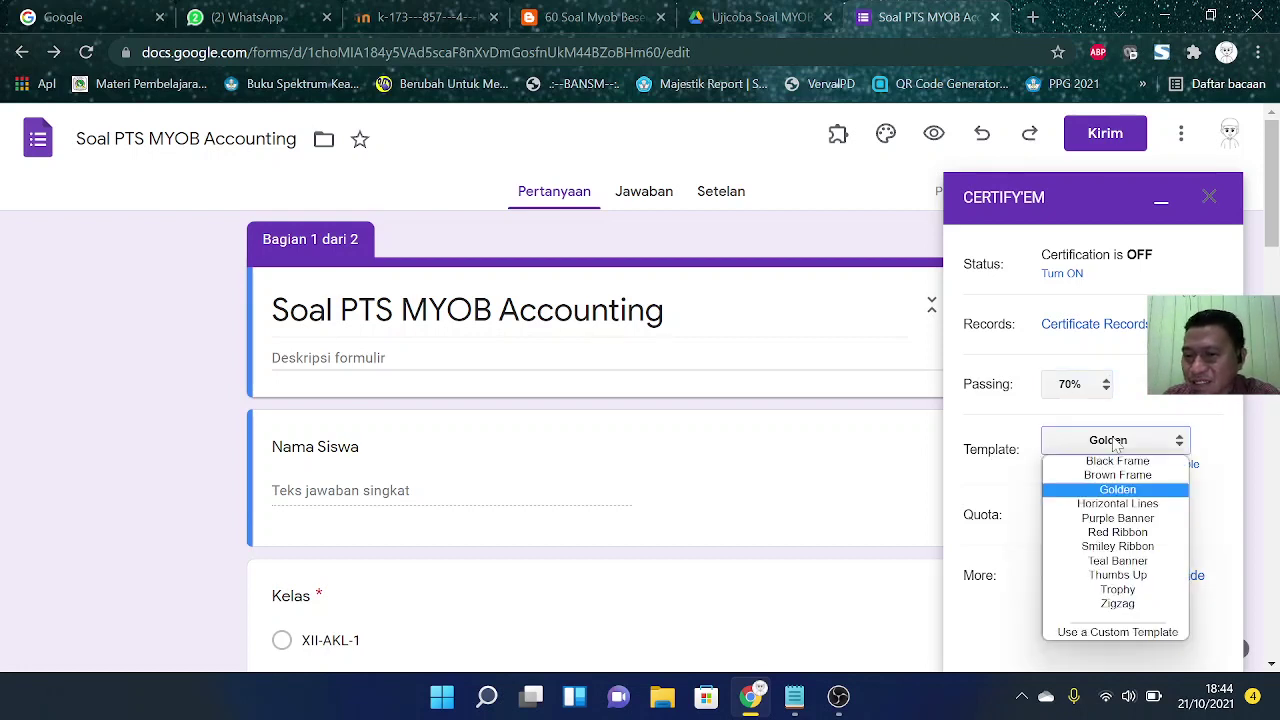
{"action": "left_click", "coordinate": [1116, 443]}
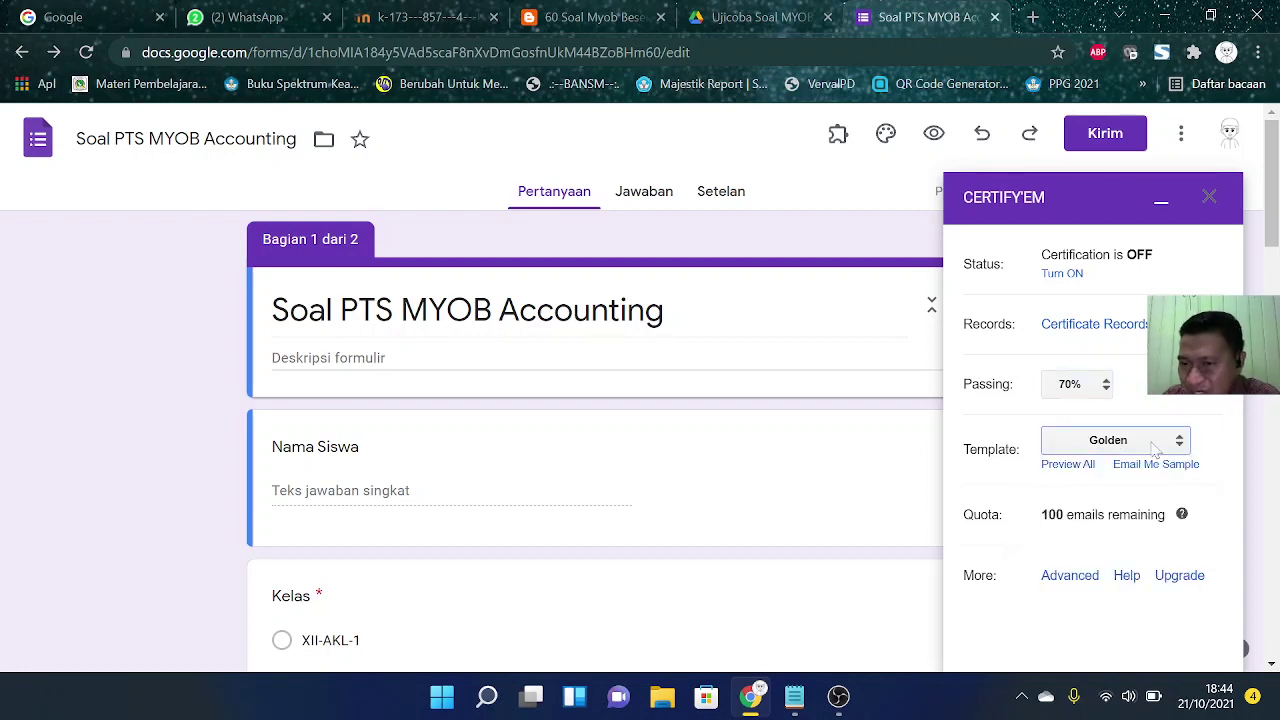
{"action": "left_click", "coordinate": [1079, 468]}
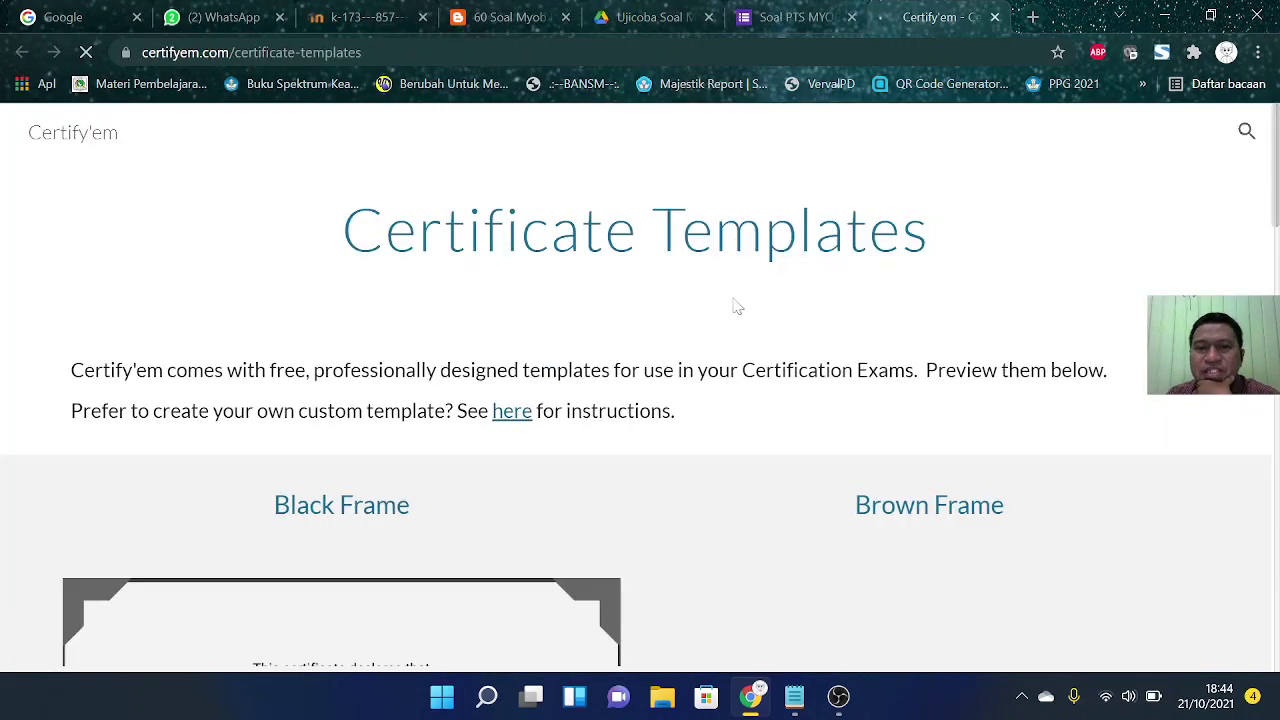
Step: Browse the Certify'em sample certificate designs, then return to the Soal PTS MYOB form tab
{"action": "scroll", "coordinate": [645, 323], "scroll_direction": "down", "scroll_amount": 10}
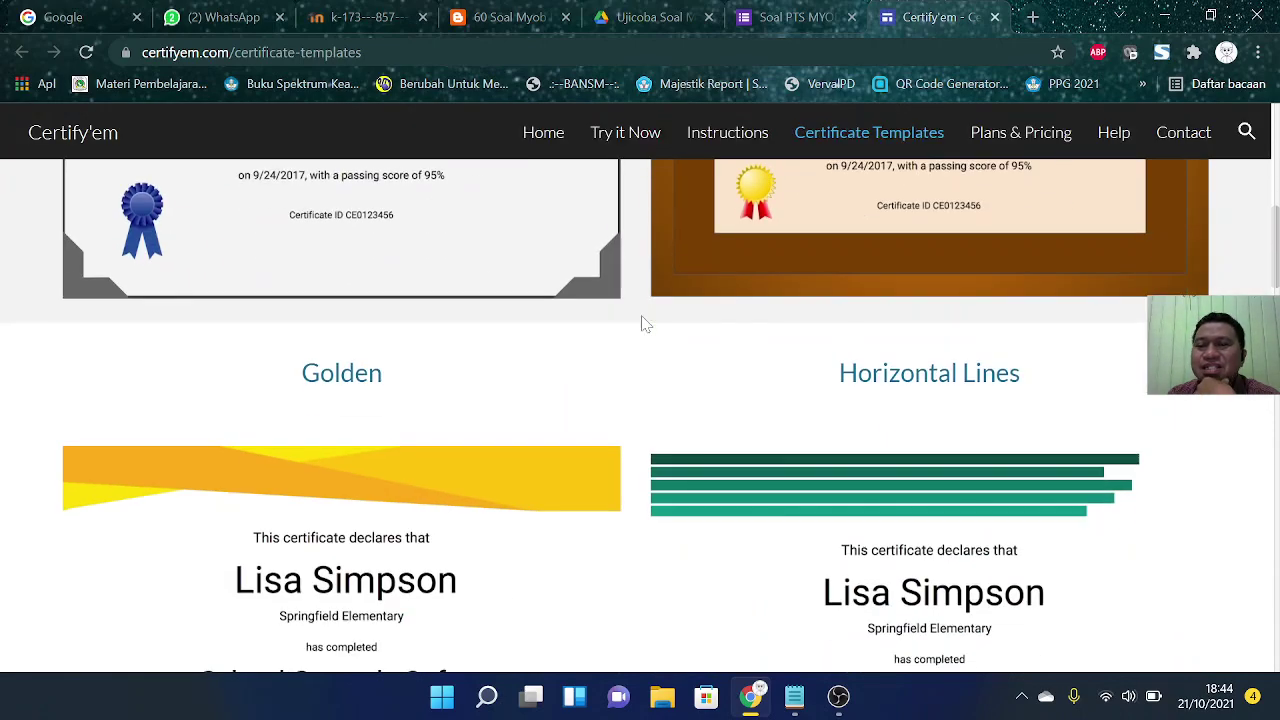
{"action": "scroll", "coordinate": [650, 319], "scroll_direction": "down", "scroll_amount": 15}
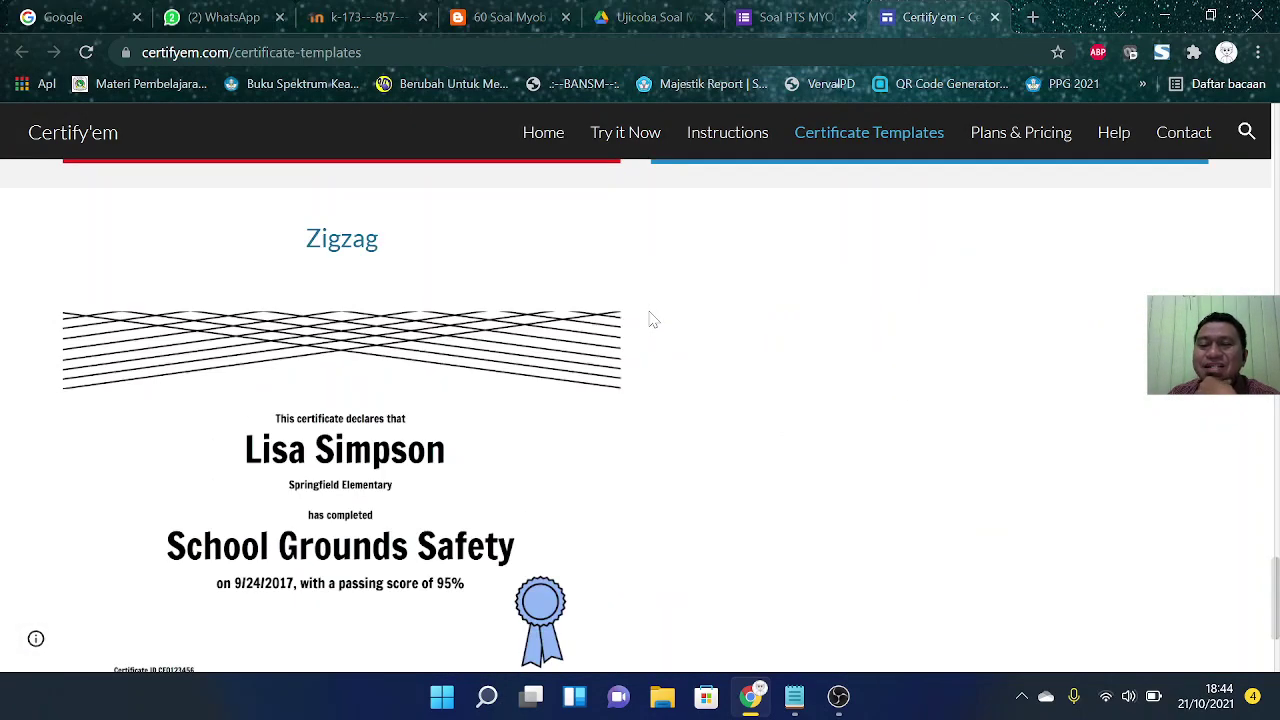
{"action": "scroll", "coordinate": [650, 319], "scroll_direction": "up", "scroll_amount": 1}
{"action": "scroll", "coordinate": [650, 319], "scroll_direction": "down", "scroll_amount": 3}
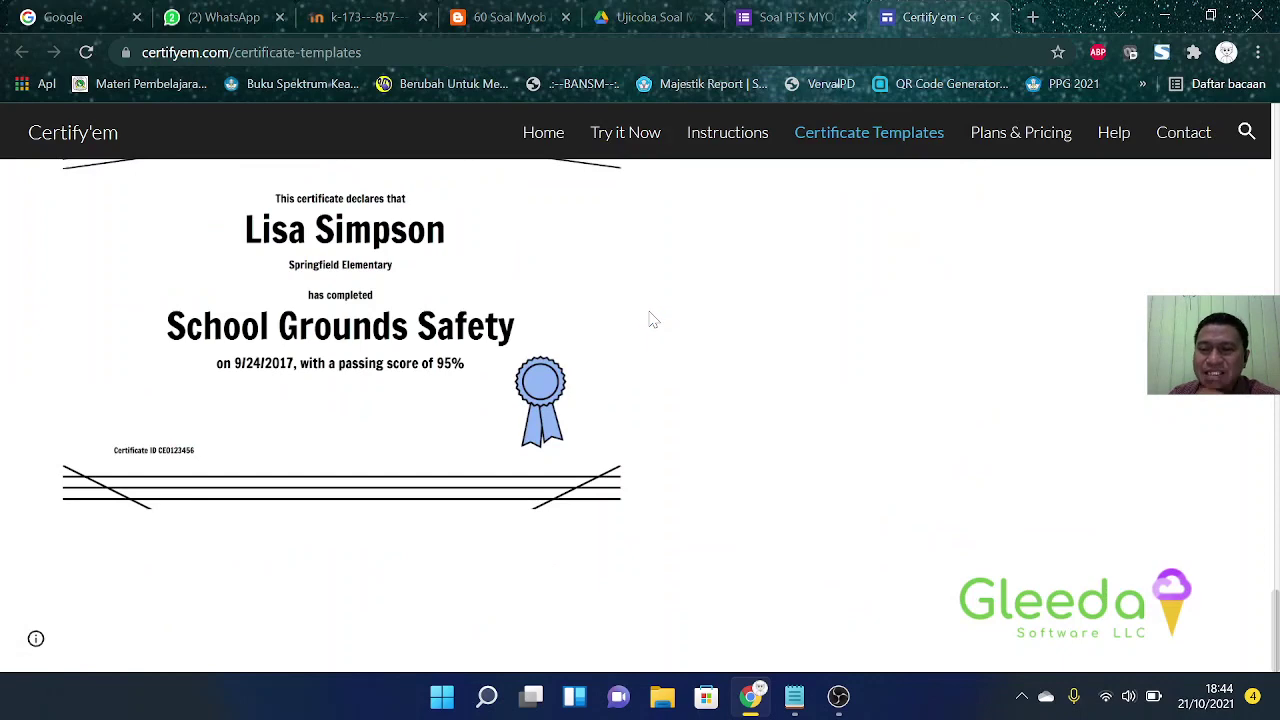
{"action": "scroll", "coordinate": [650, 319], "scroll_direction": "up", "scroll_amount": 8}
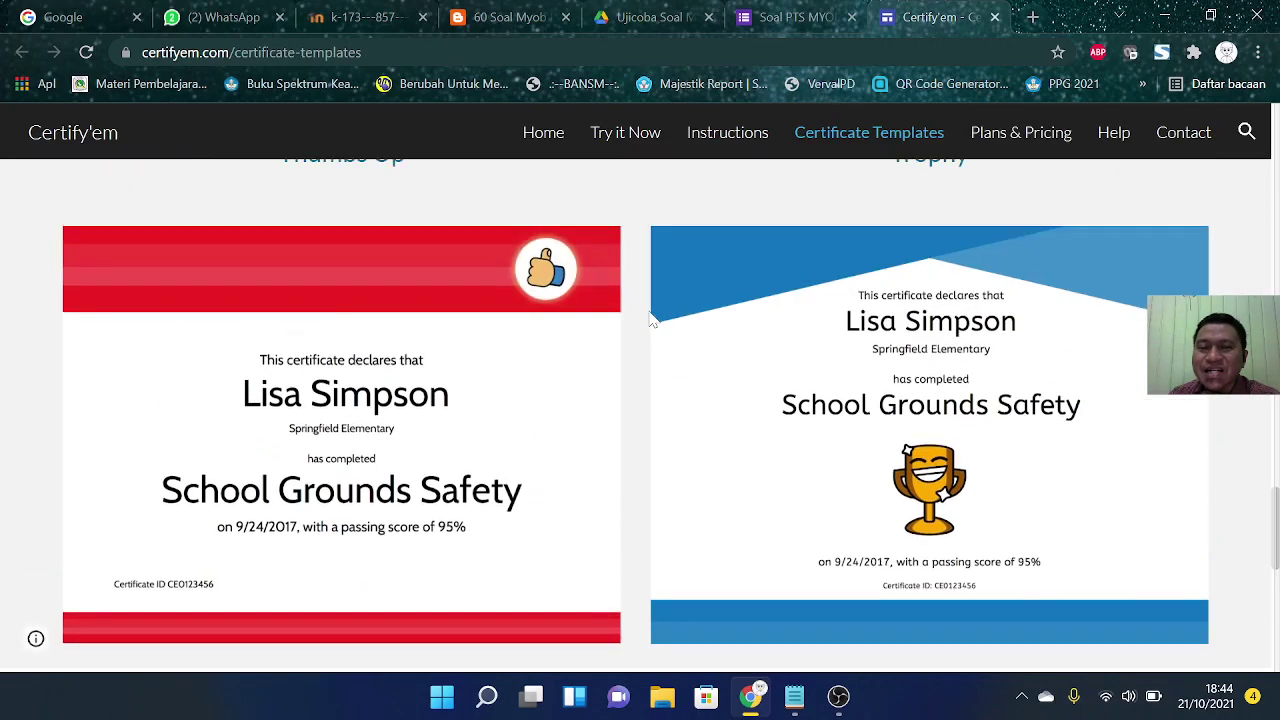
{"action": "scroll", "coordinate": [652, 319], "scroll_direction": "up", "scroll_amount": 5}
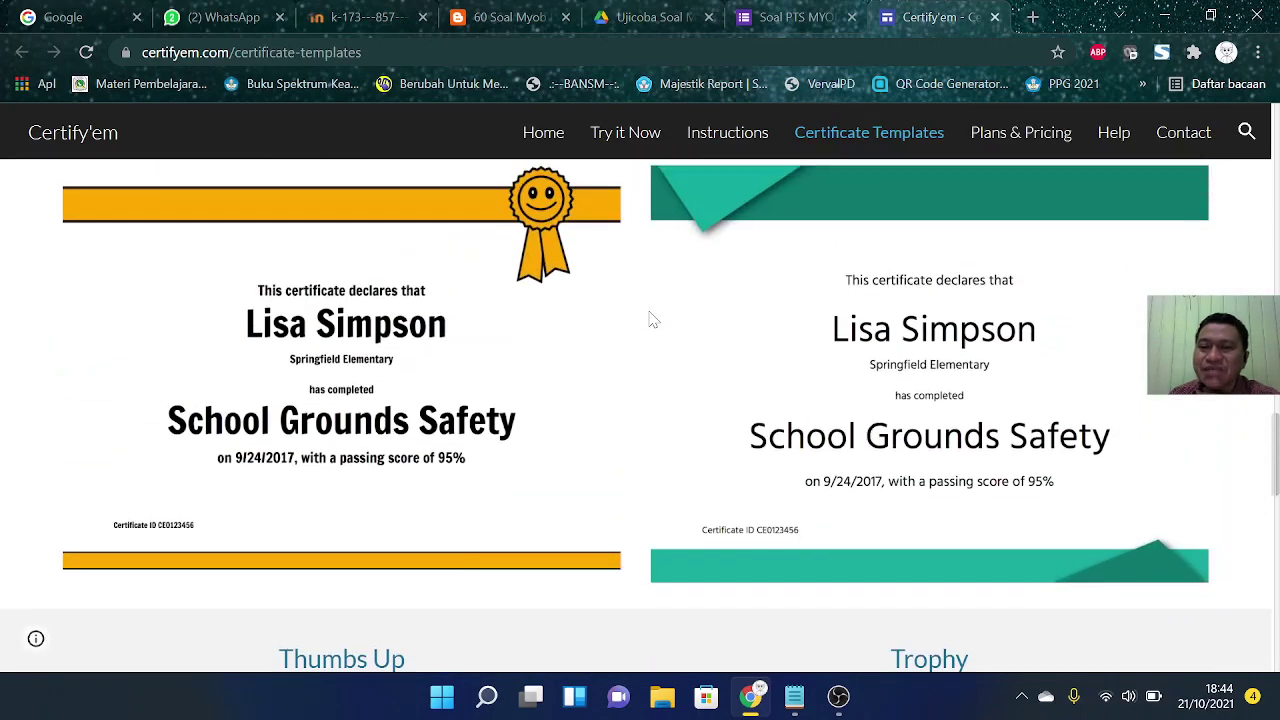
{"action": "scroll", "coordinate": [1016, 372], "scroll_direction": "down", "scroll_amount": 3}
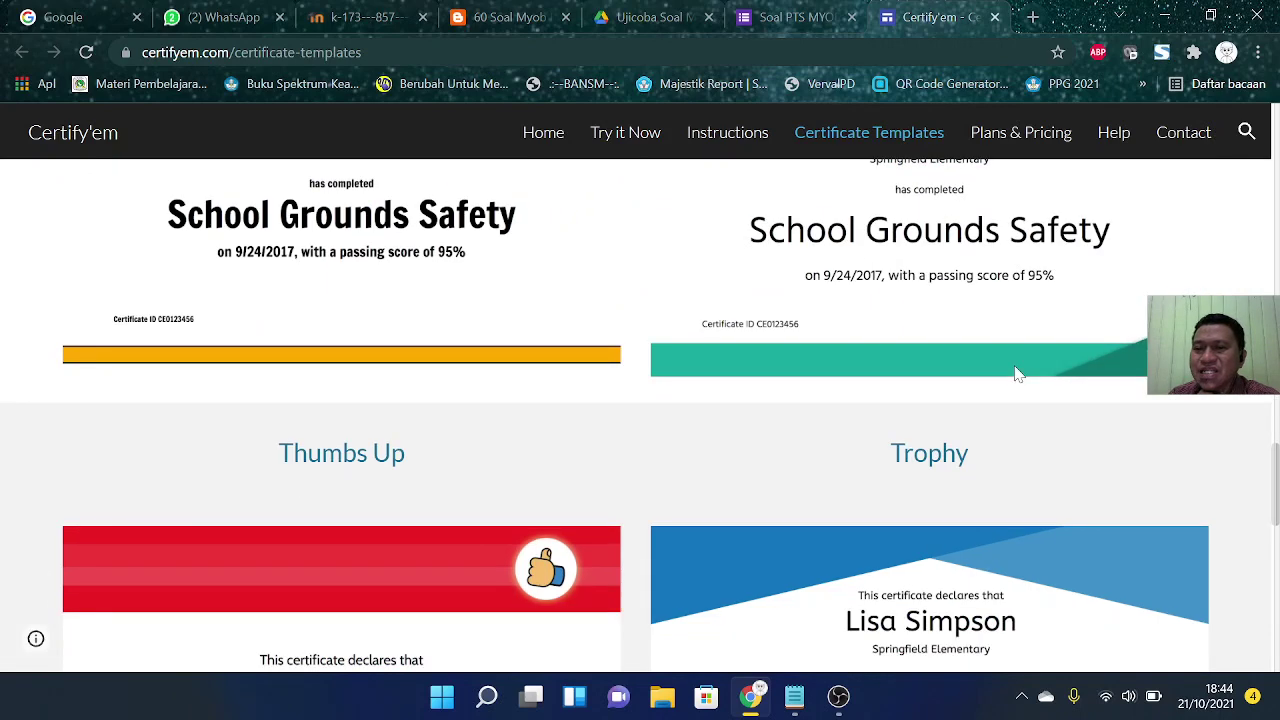
{"action": "scroll", "coordinate": [1016, 372], "scroll_direction": "up", "scroll_amount": 3}
{"action": "scroll", "coordinate": [1016, 372], "scroll_direction": "up", "scroll_amount": 3}
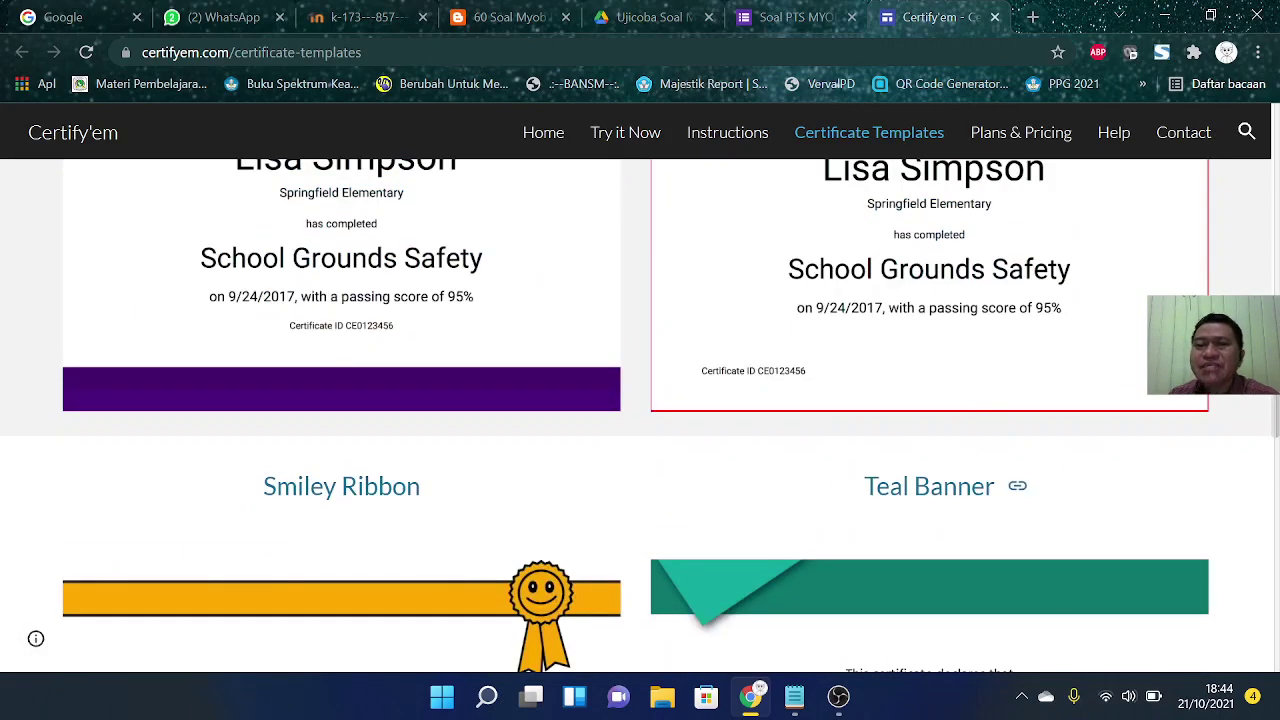
{"action": "left_click", "coordinate": [793, 20]}
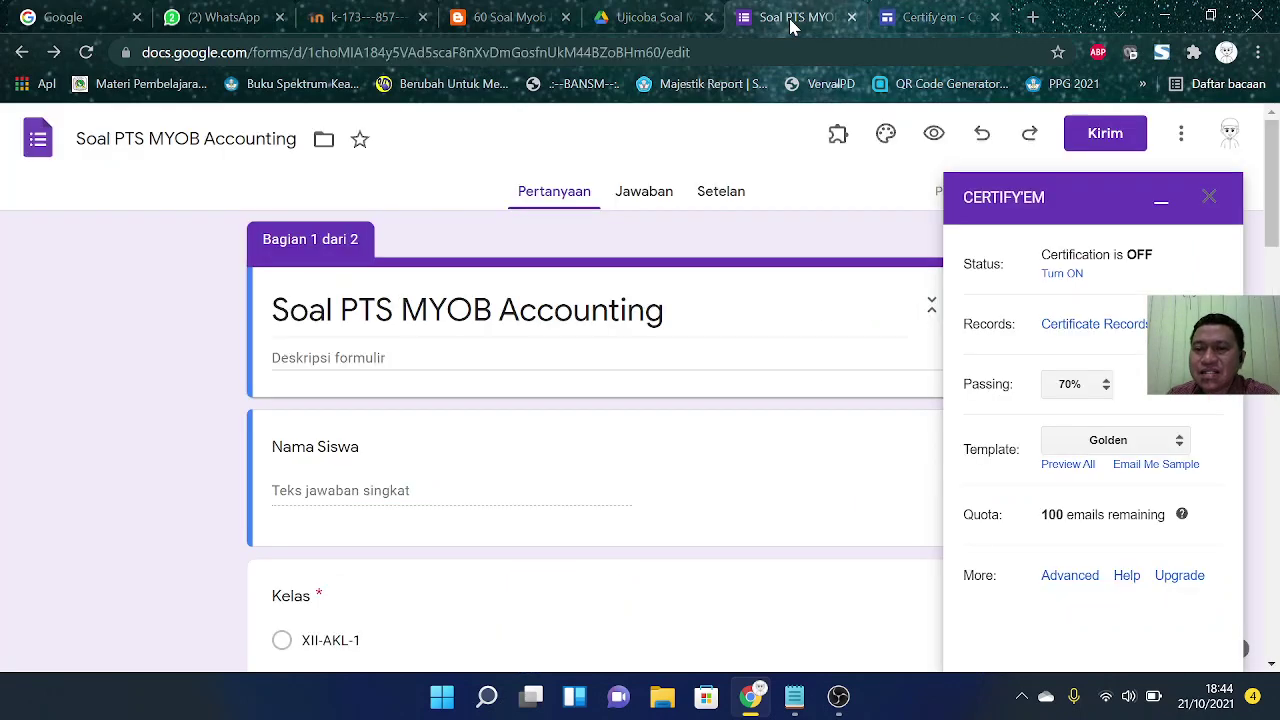
Step: Switch the certificate template to Teal Banner and bring up Certify'em's Advanced Options
{"action": "left_click", "coordinate": [1117, 444]}
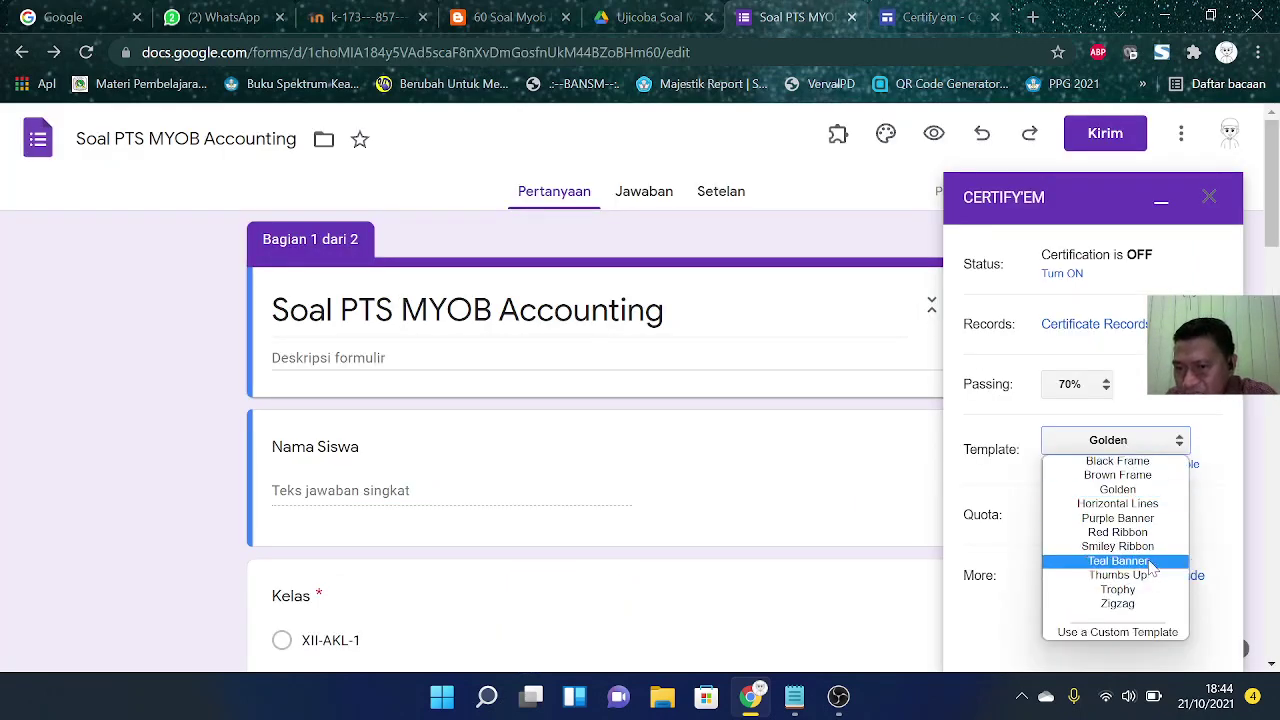
{"action": "left_click", "coordinate": [1152, 562]}
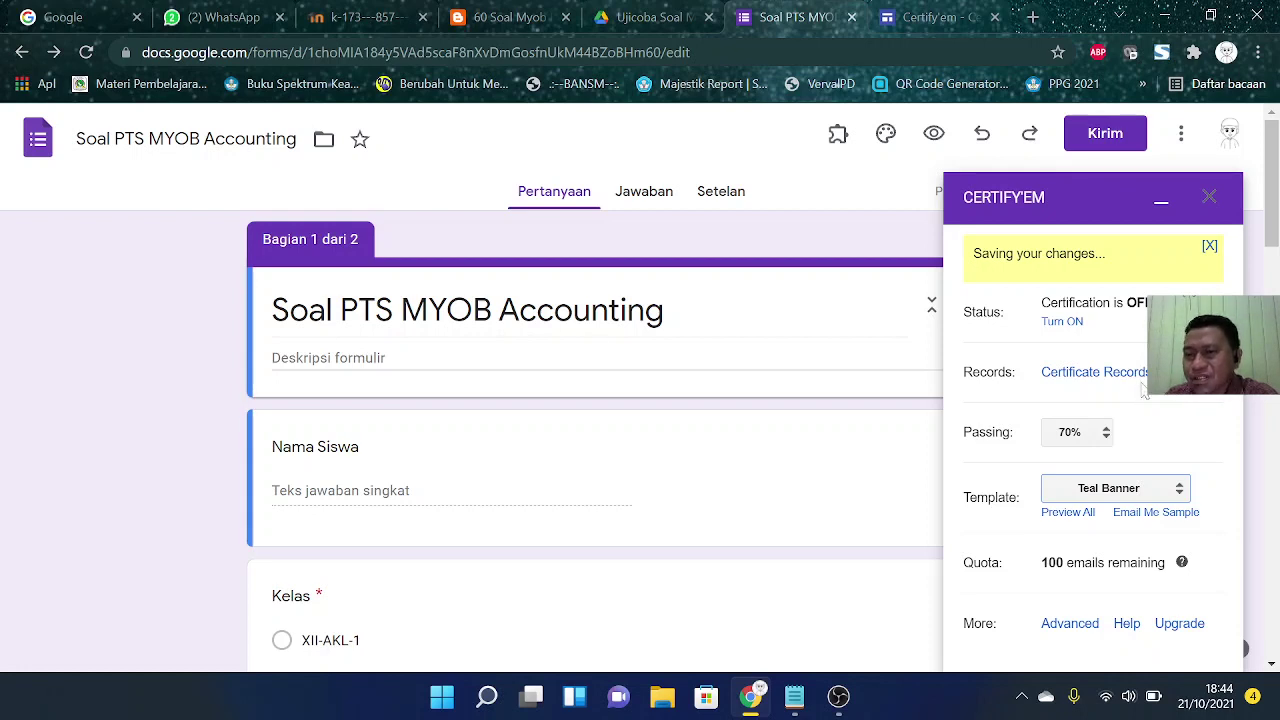
{"action": "scroll", "coordinate": [1140, 395], "scroll_direction": "down", "scroll_amount": 1}
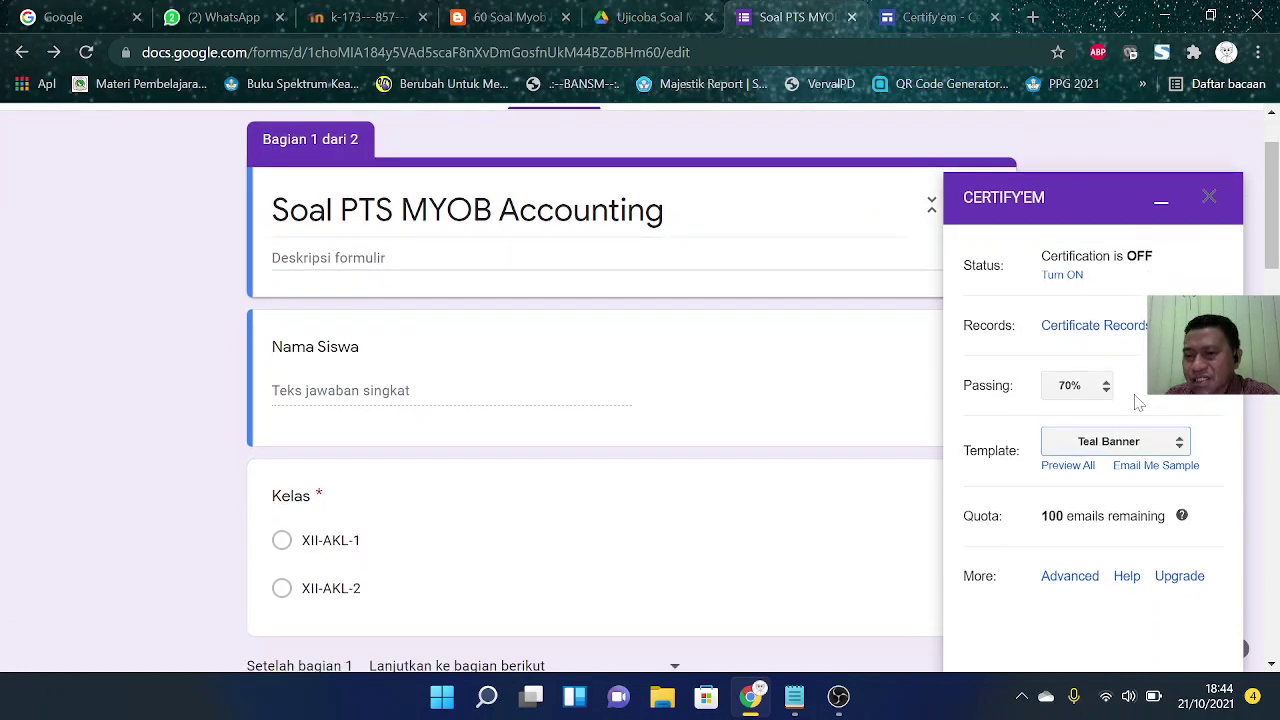
{"action": "left_click", "coordinate": [1070, 577]}
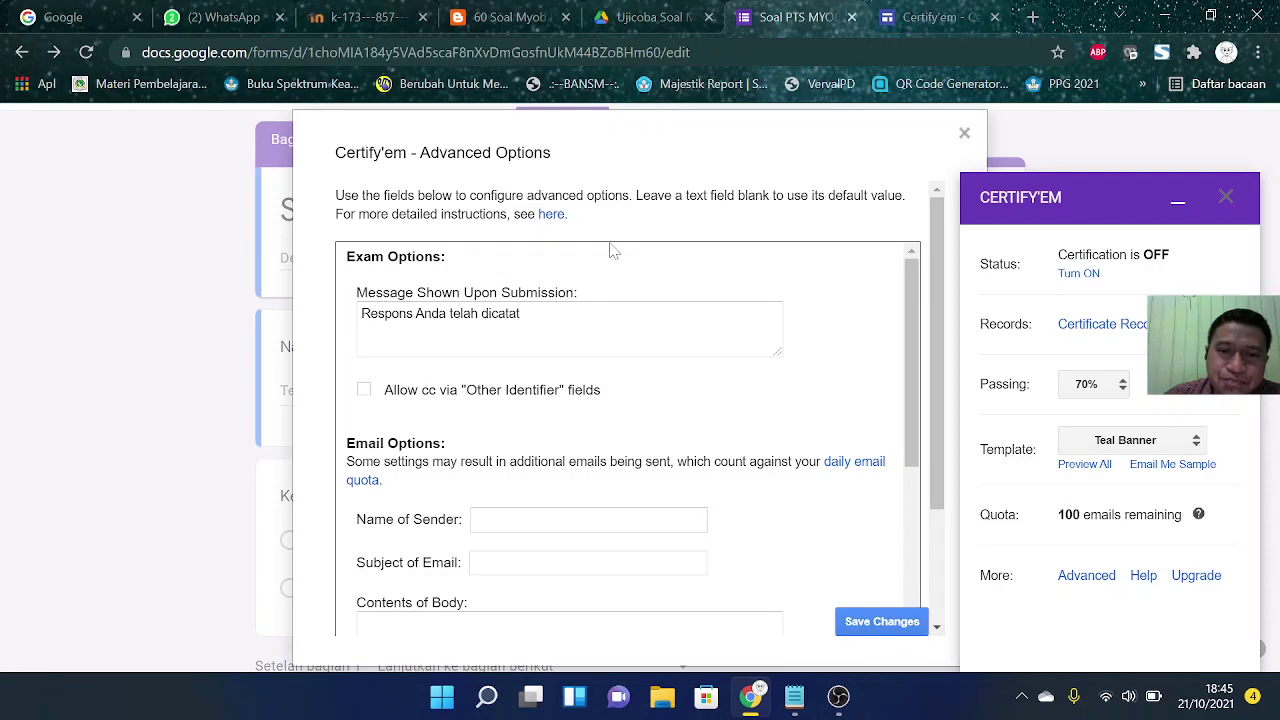
Step: Replace the submission message with 'Terima kasih telah mengerjakan soal PTS MYOB Accounting'
{"action": "left_click_drag", "start_coordinate": [520, 313], "coordinate": [338, 330]}
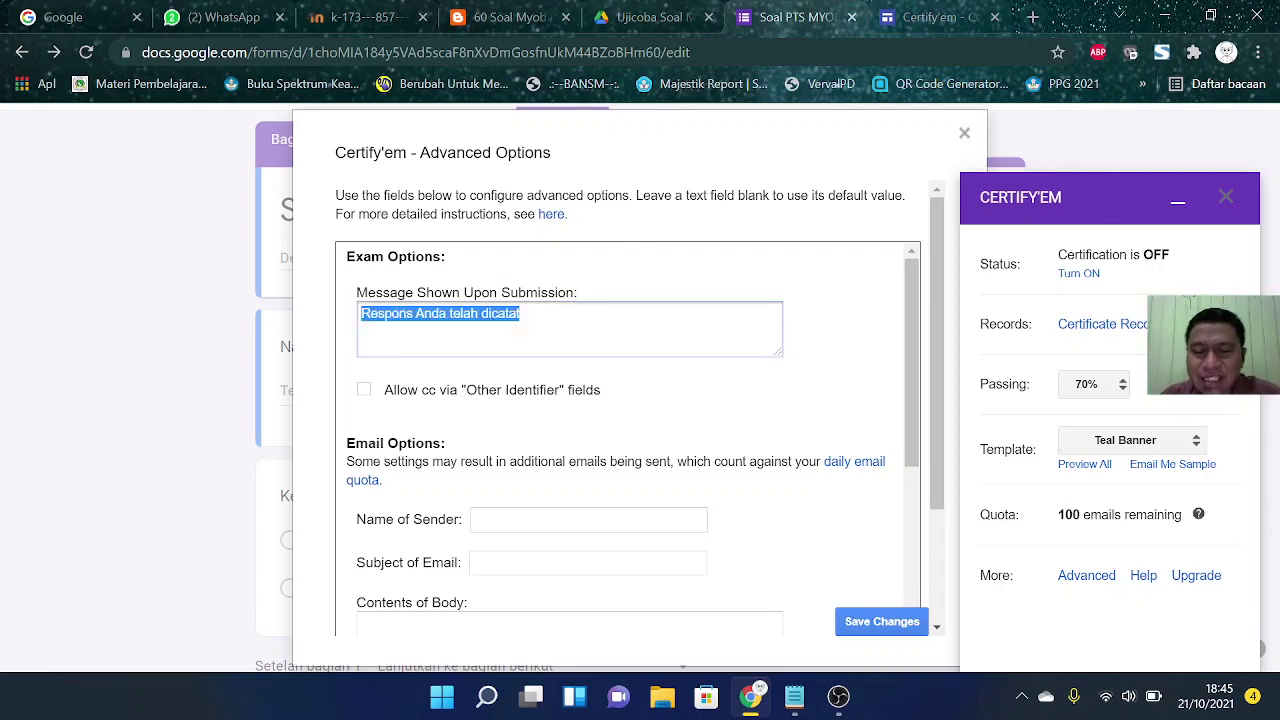
{"action": "type", "text": "Terima kasi"}
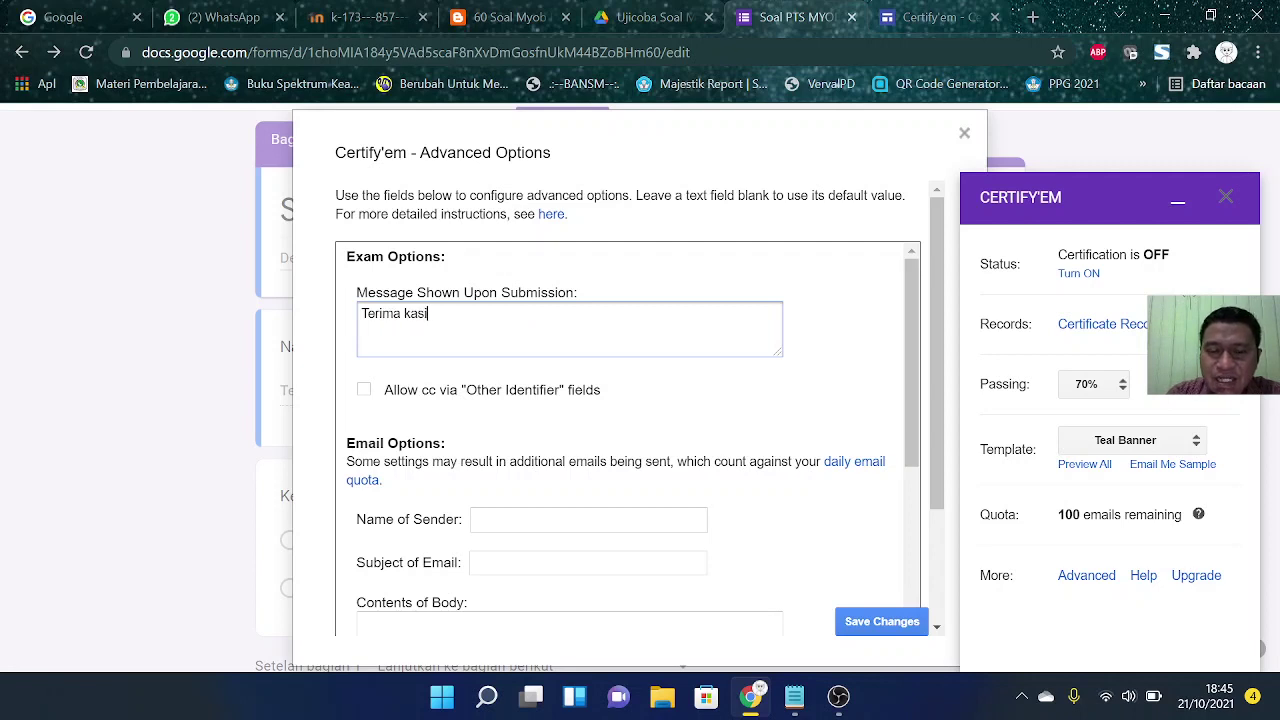
{"action": "type", "text": "h telah menger"}
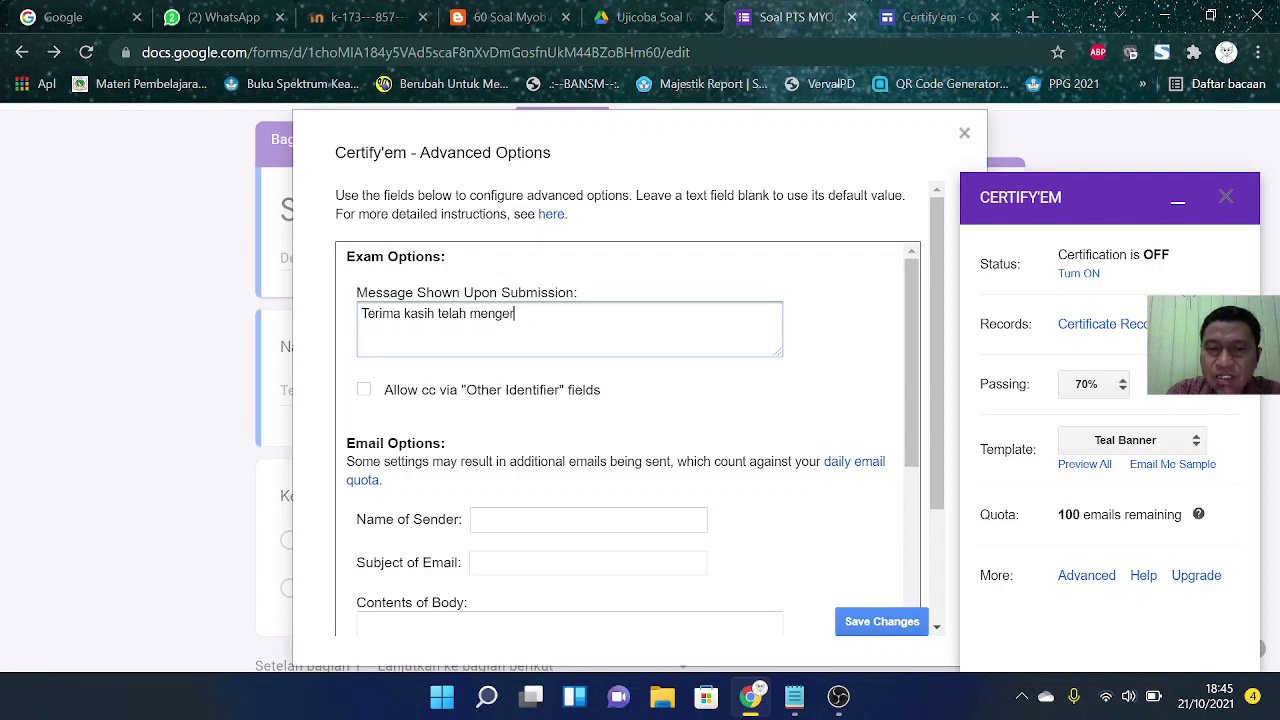
{"action": "type", "text": "jakan"}
{"action": "key", "text": "BackSpace"}
{"action": "key", "text": "BackSpace"}
{"action": "key", "text": "BackSpace"}
{"action": "key", "text": "BackSpace"}
{"action": "key", "text": "BackSpace"}
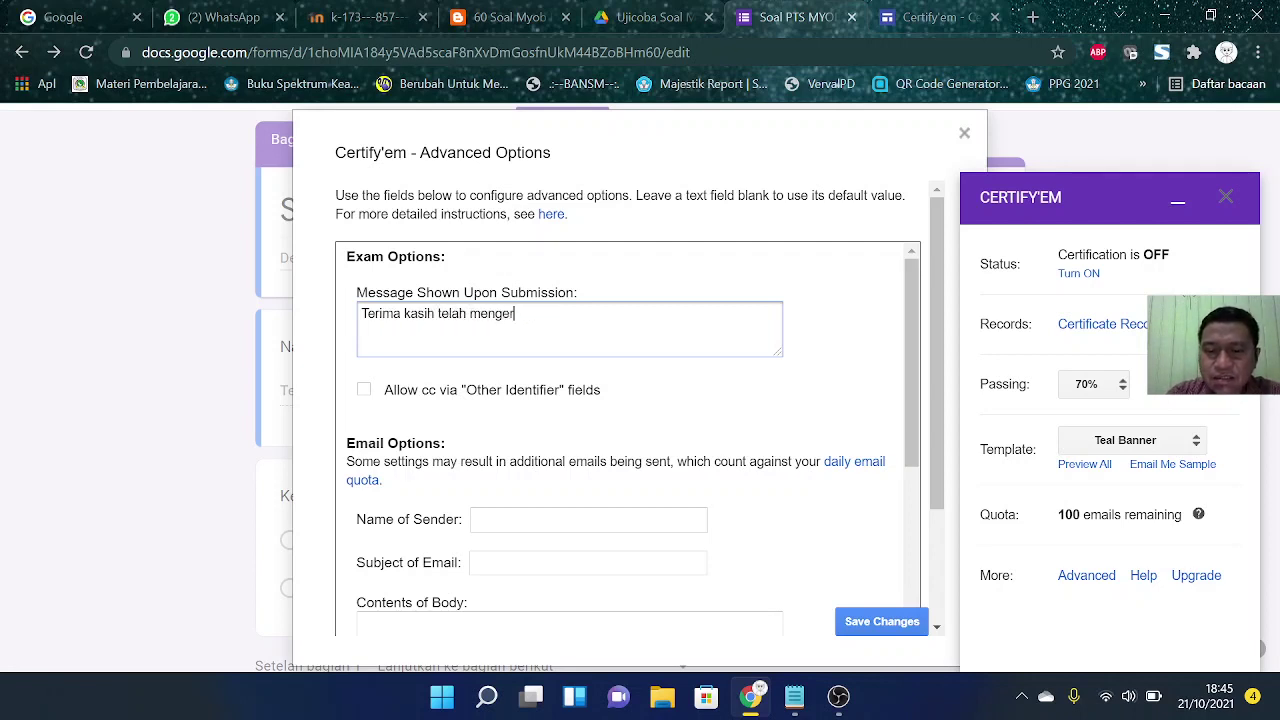
{"action": "type", "text": "jakan soal PTS MYOB"}
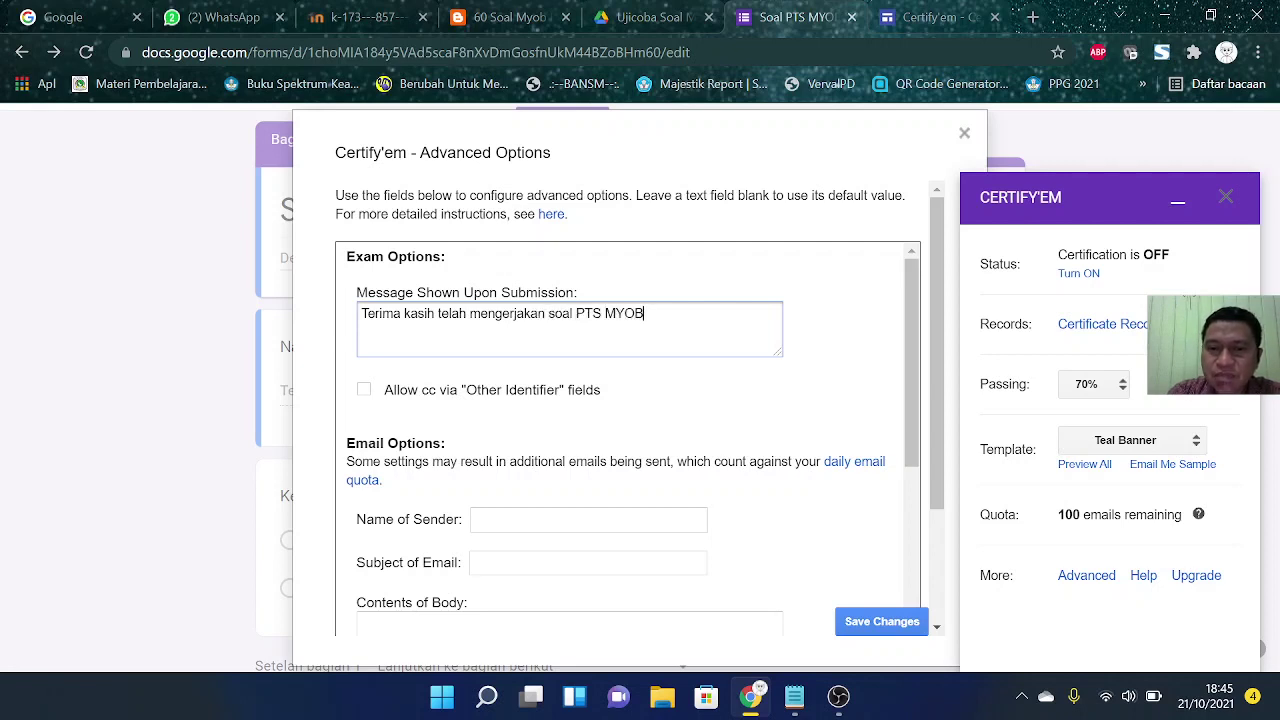
{"action": "type", "text": " Accounting"}
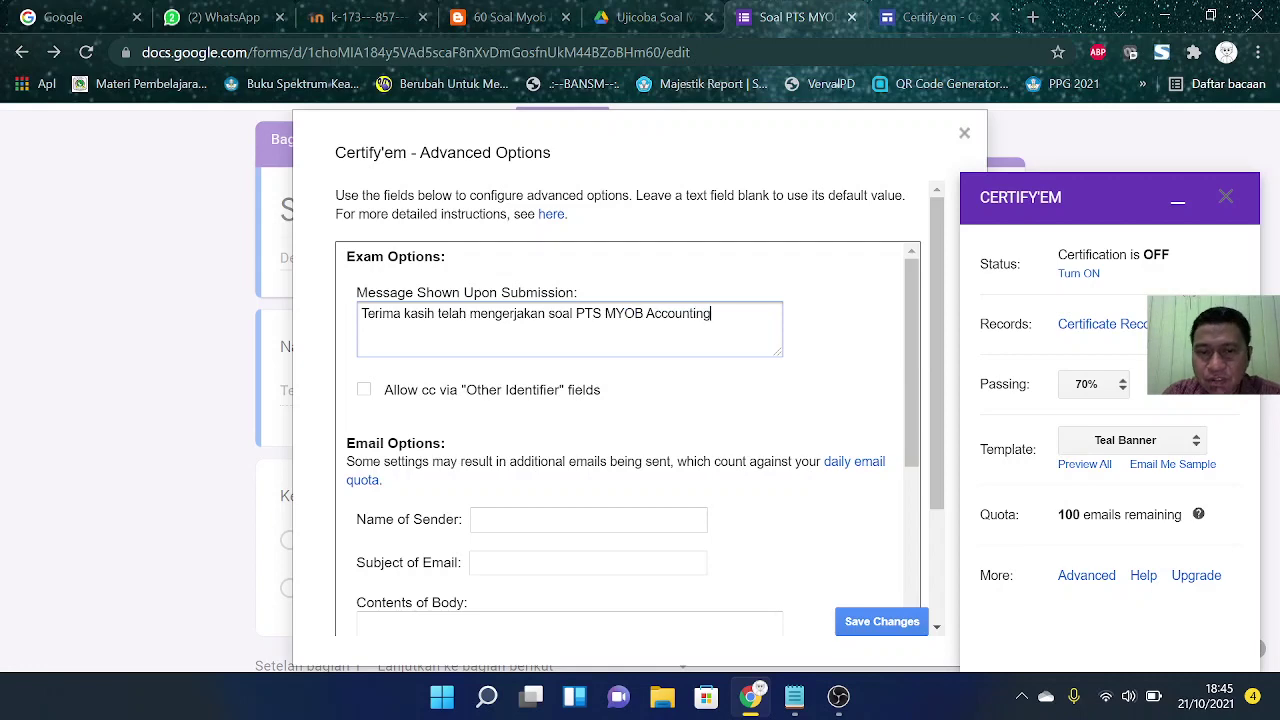
{"action": "scroll", "coordinate": [566, 380], "scroll_direction": "down", "scroll_amount": 1}
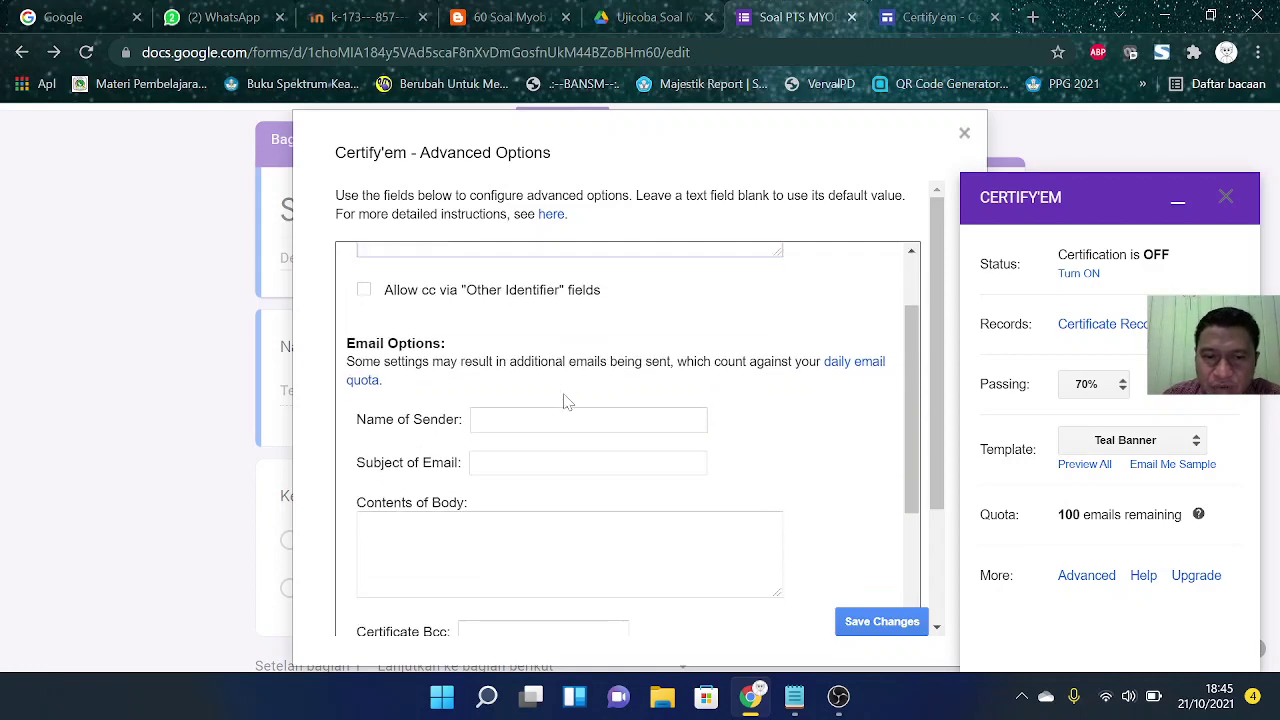
Step: Enter the teacher's name as the certificate email's sender
{"action": "scroll", "coordinate": [507, 441], "scroll_direction": "down", "scroll_amount": 1}
{"action": "left_click", "coordinate": [518, 320]}
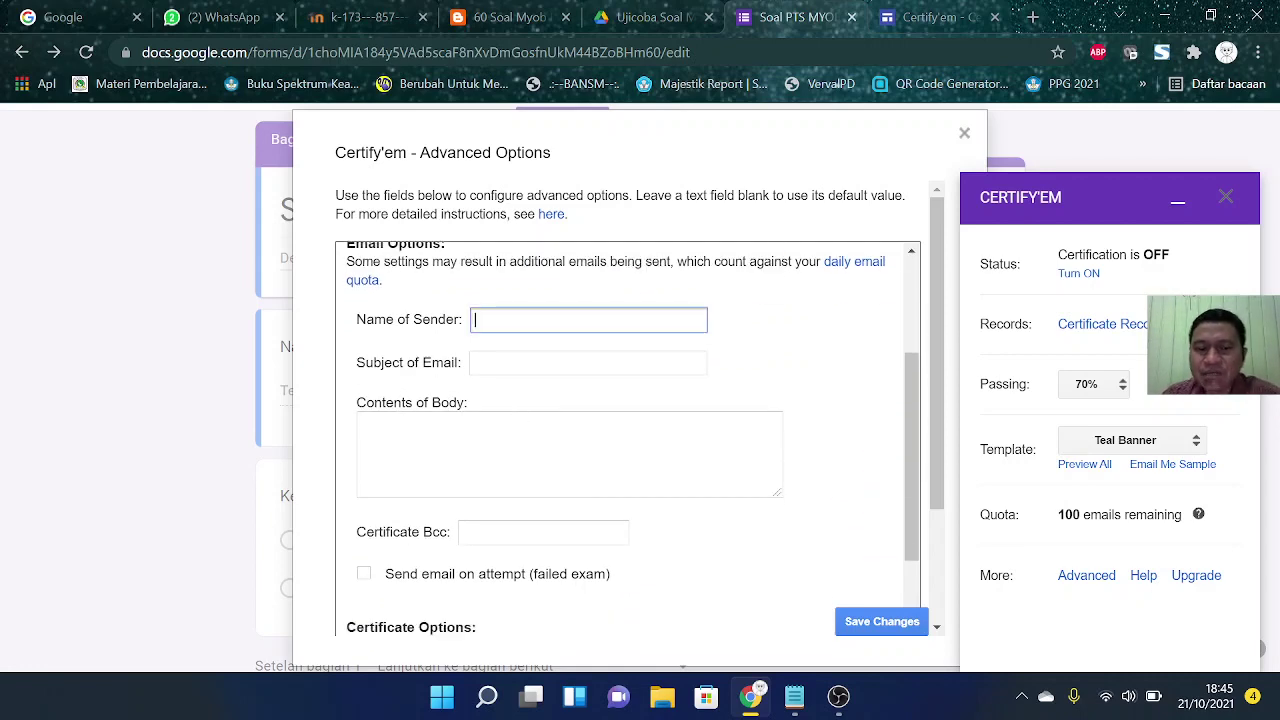
{"action": "type", "text": "Pak Ja"}
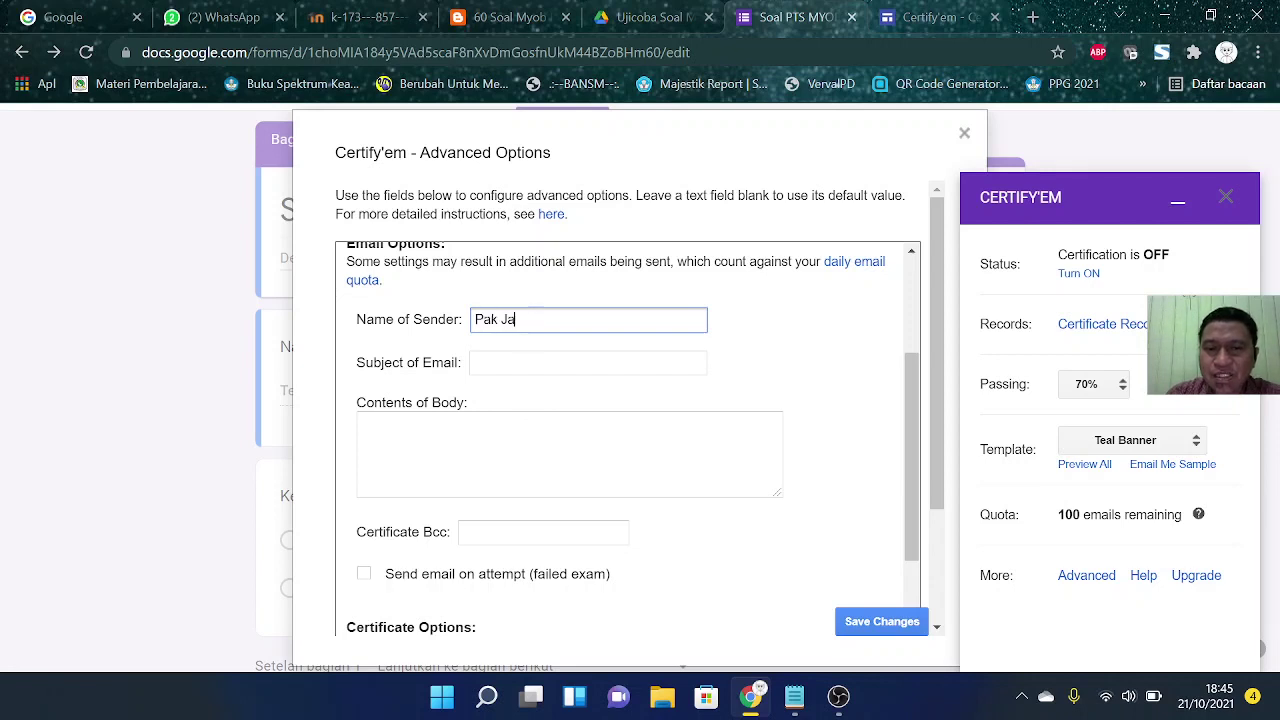
{"action": "type", "text": "laluddin"}
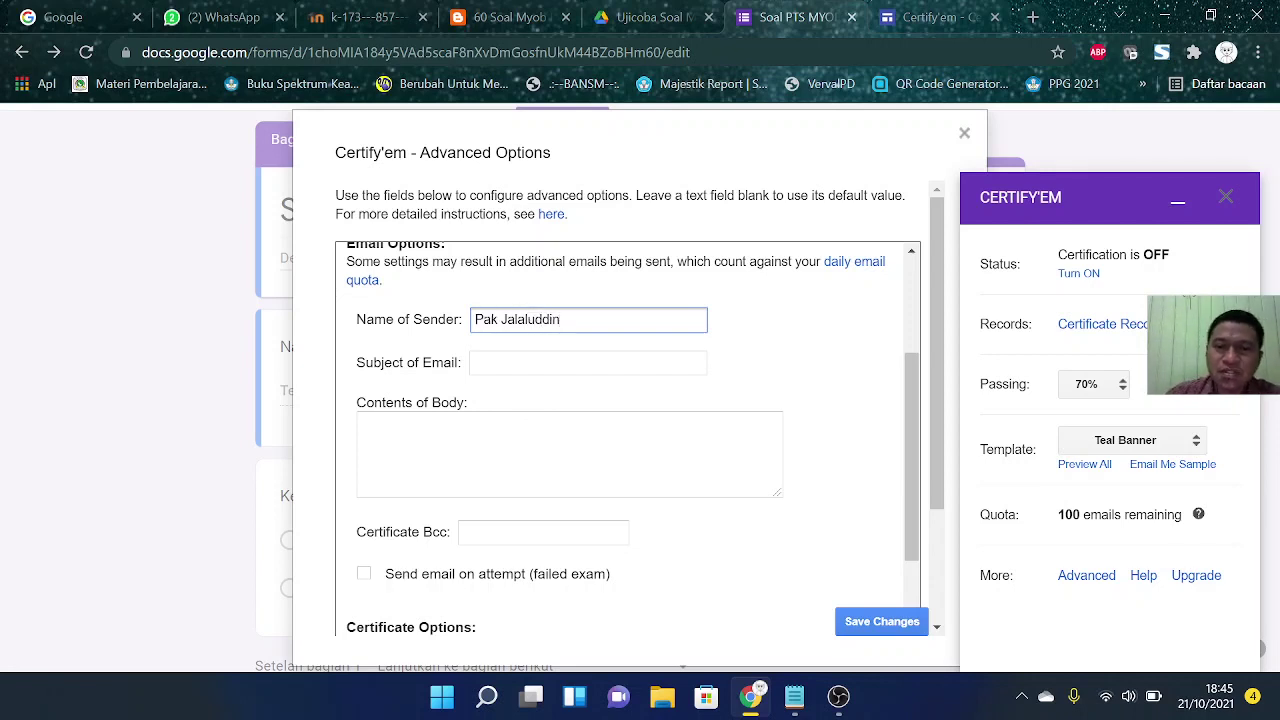
Step: Set the certificate email subject to 'Sertifkat Soal PTS MYOB Accounting'
{"action": "left_click", "coordinate": [520, 362]}
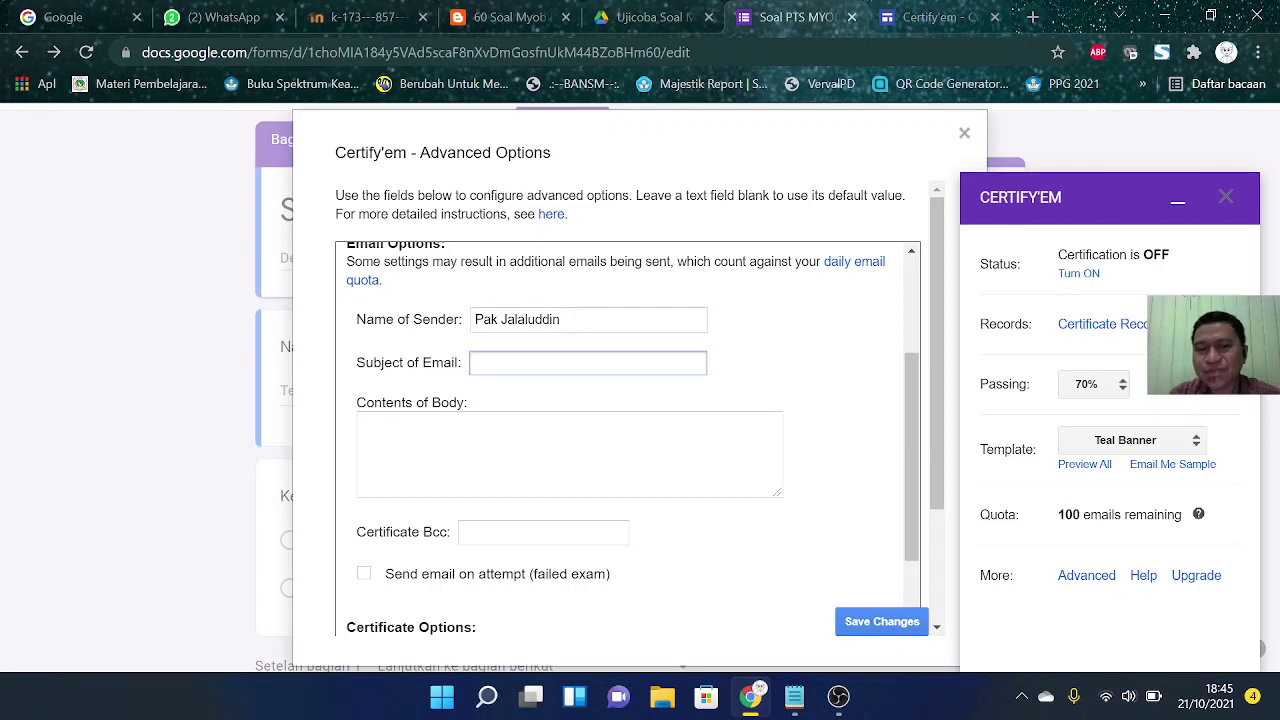
{"action": "type", "text": "Se"}
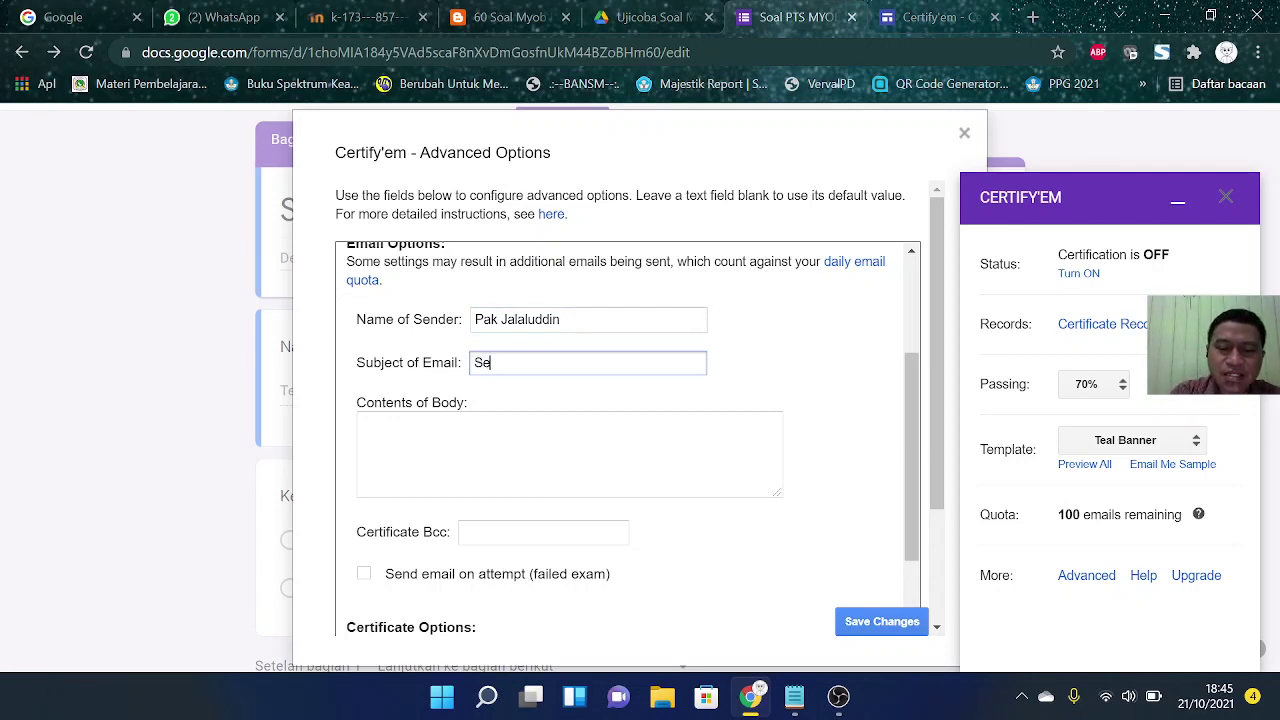
{"action": "type", "text": "rtifkat"}
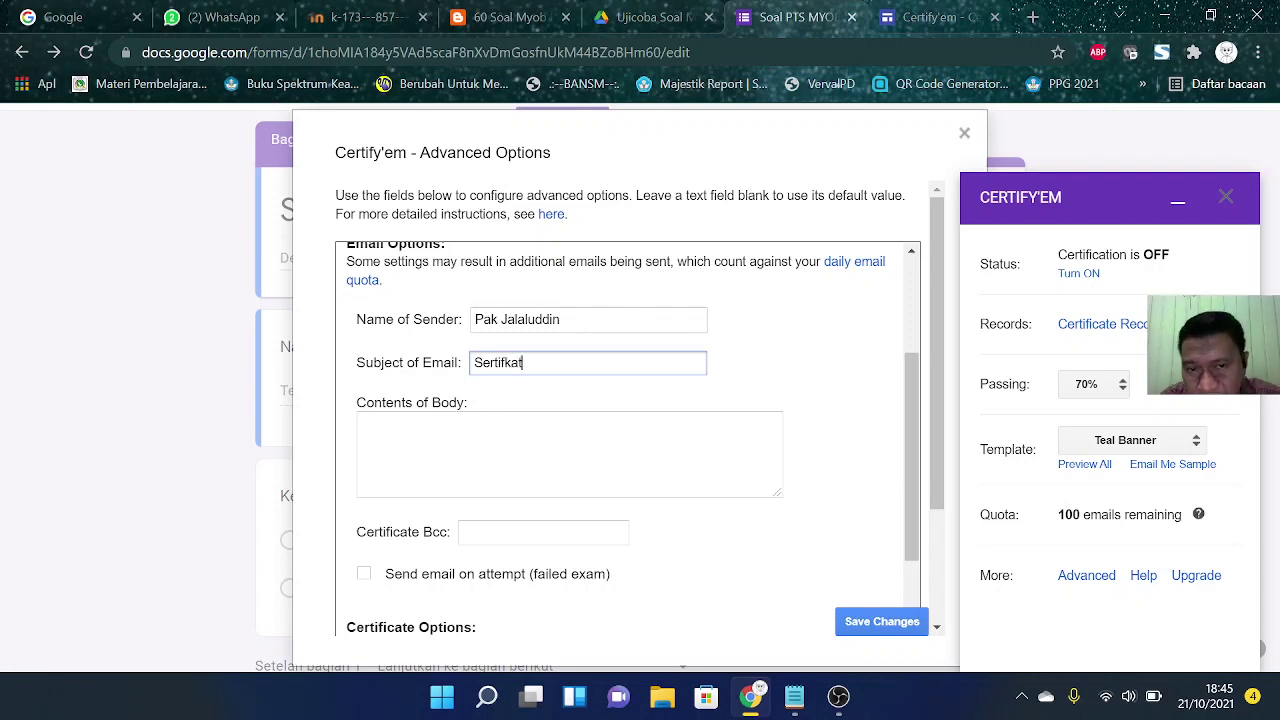
{"action": "scroll", "coordinate": [628, 440], "scroll_direction": "up", "scroll_amount": 1}
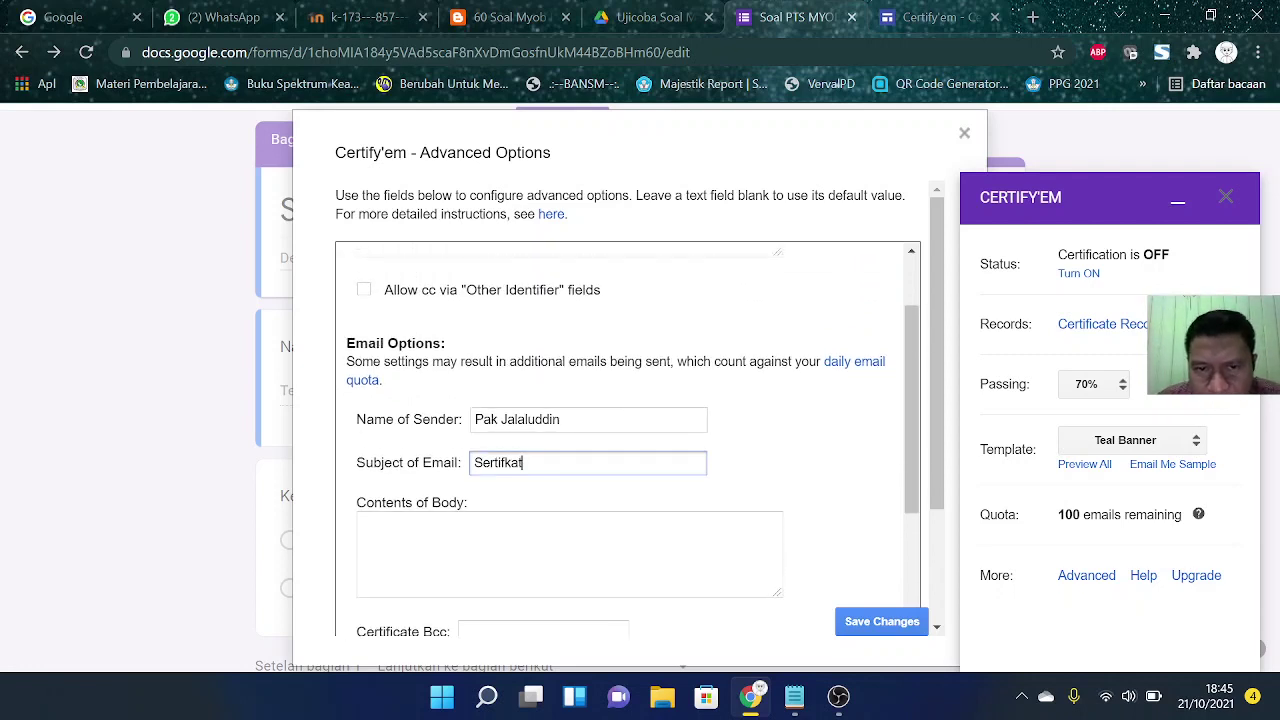
{"action": "scroll", "coordinate": [628, 440], "scroll_direction": "up", "scroll_amount": 1}
{"action": "scroll", "coordinate": [628, 440], "scroll_direction": "down", "scroll_amount": 3}
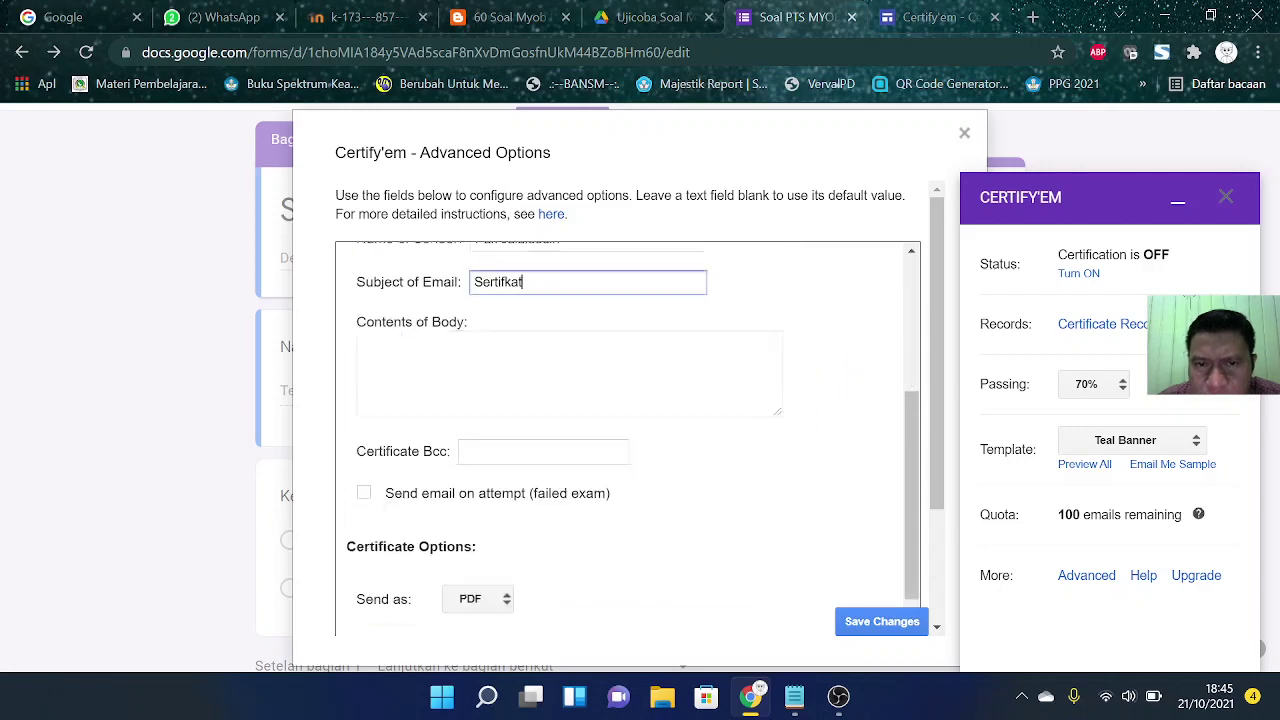
{"action": "scroll", "coordinate": [628, 440], "scroll_direction": "up", "scroll_amount": 1}
{"action": "type", "text": "So"}
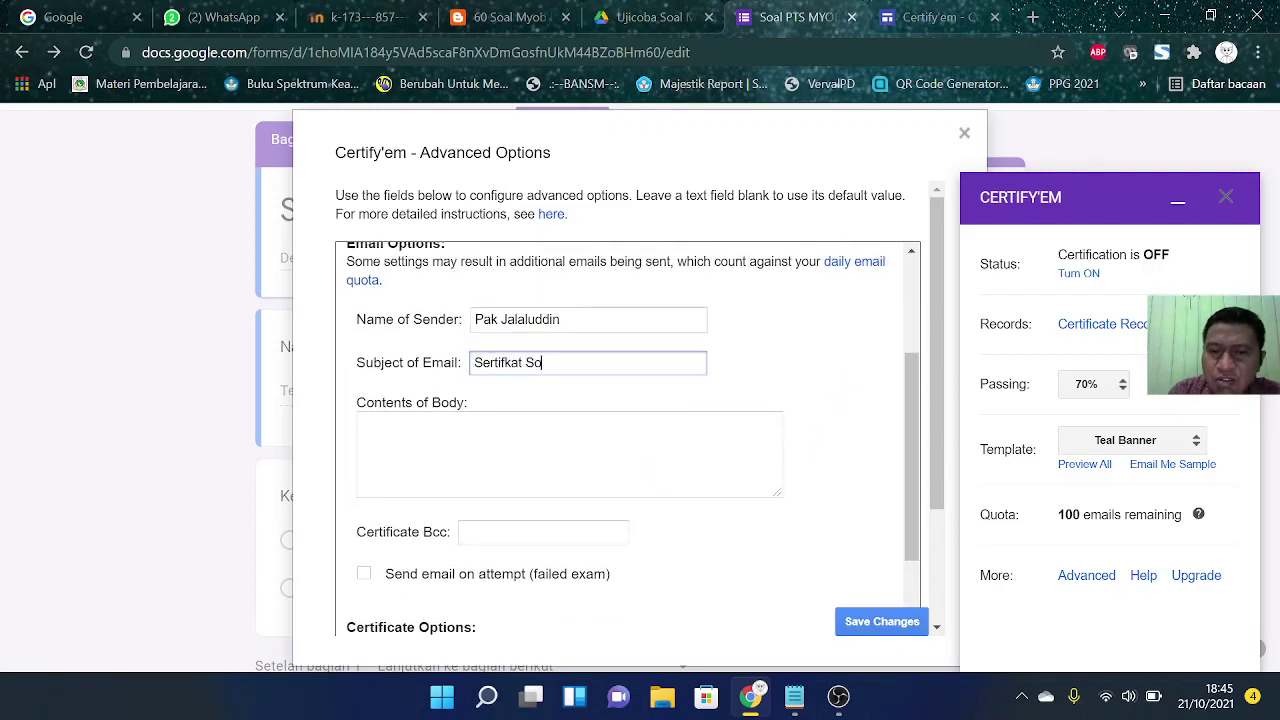
{"action": "type", "text": "al PTS M"}
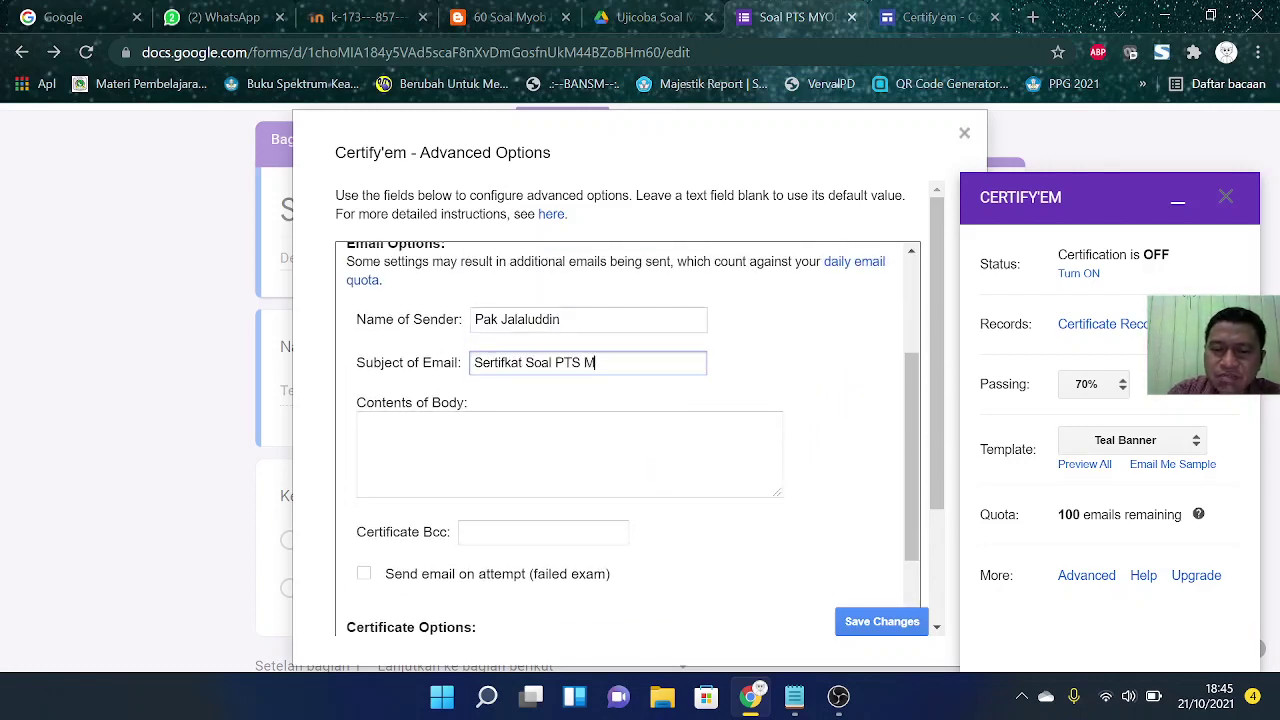
{"action": "type", "text": "YOB Accounting"}
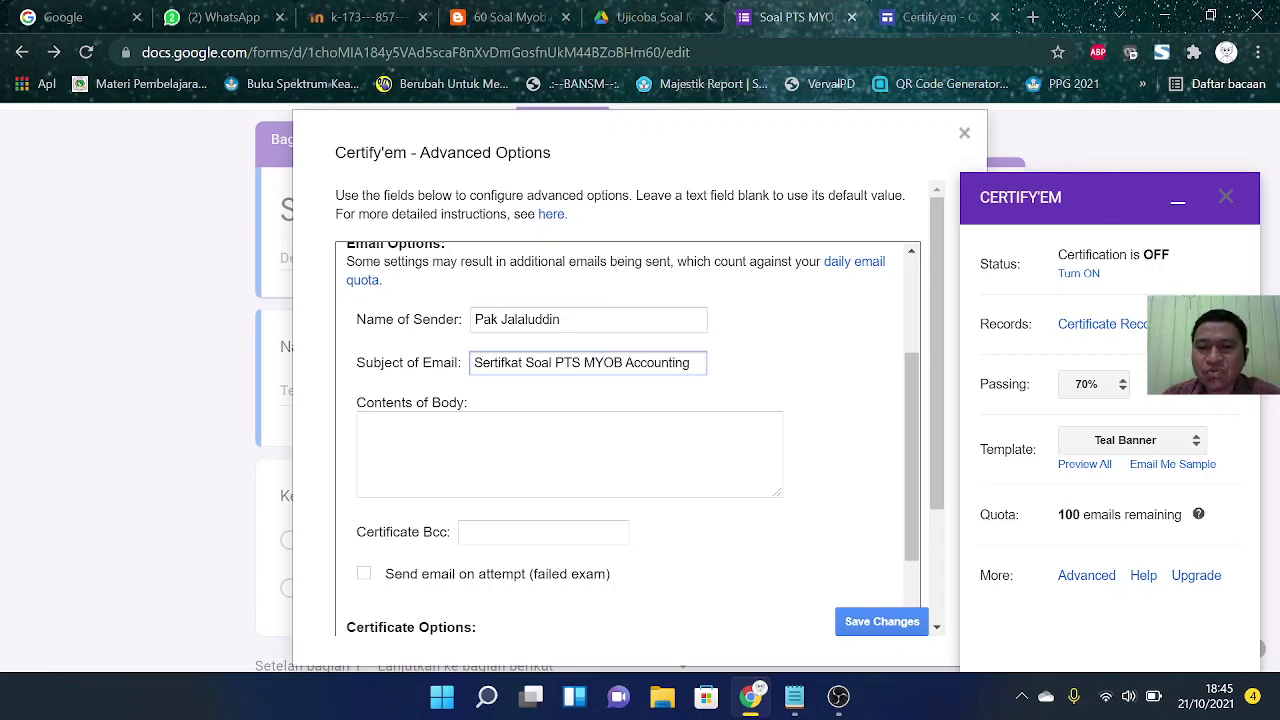
Step: Write the email body 'Selamat, anda berhak mendapatkan sertifikat...'
{"action": "left_click", "coordinate": [362, 425]}
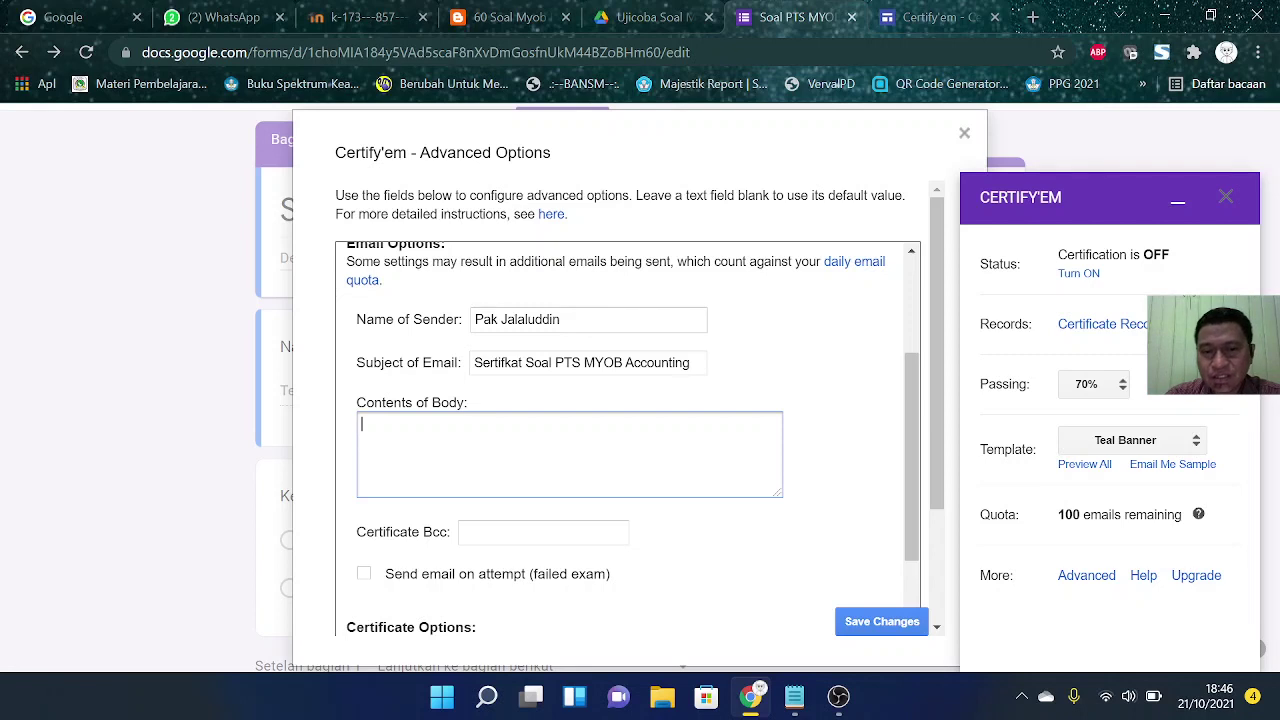
{"action": "type", "text": "Sela"}
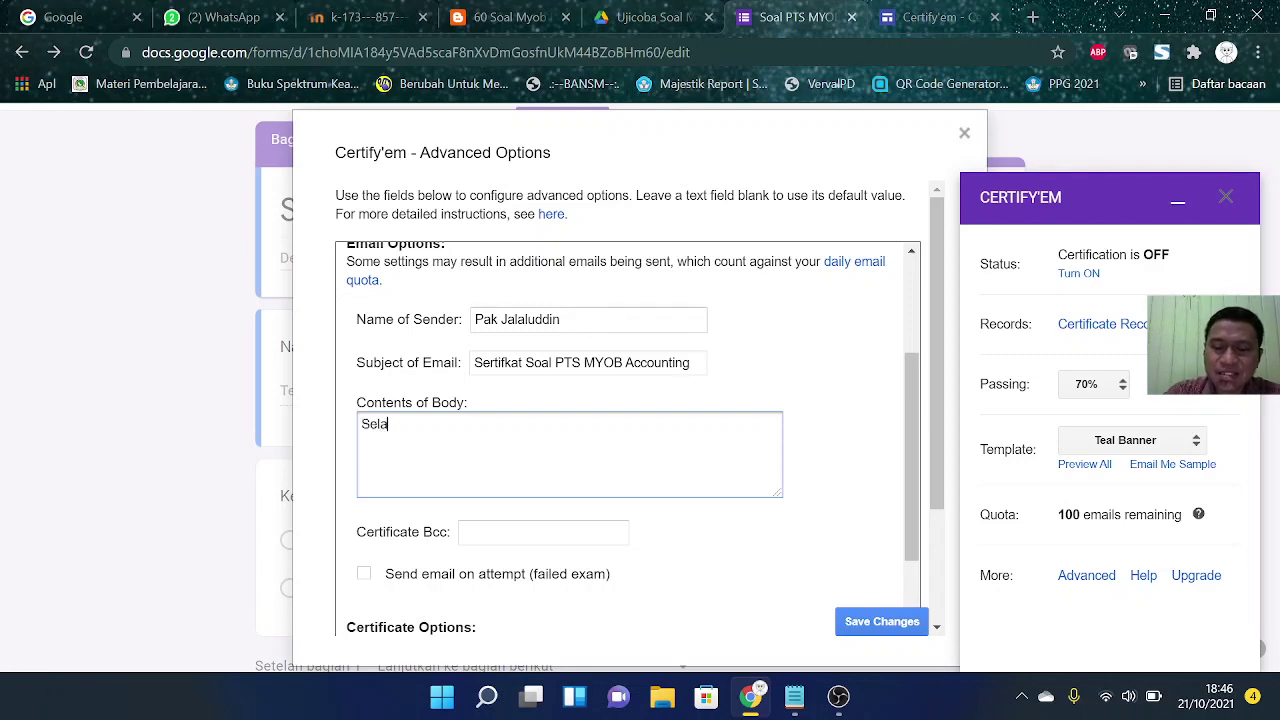
{"action": "type", "text": "mat, "}
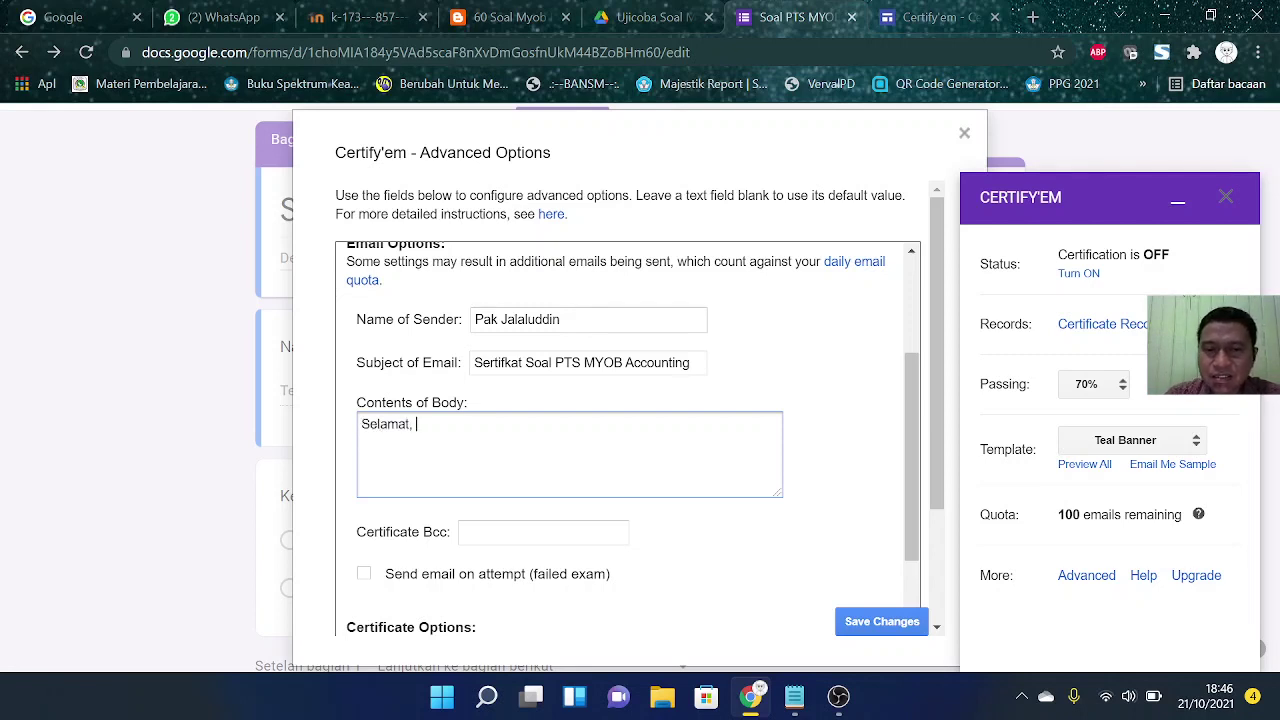
{"action": "type", "text": "anda berhak"}
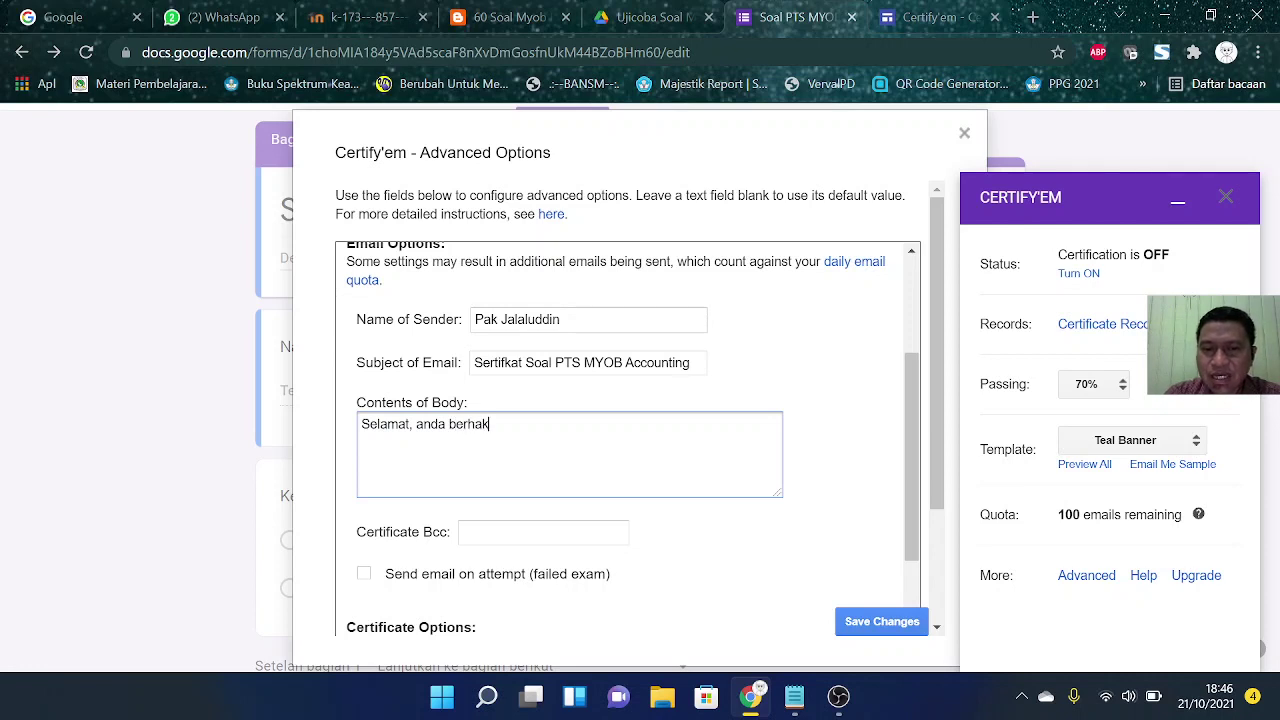
{"action": "type", "text": " mendaat"}
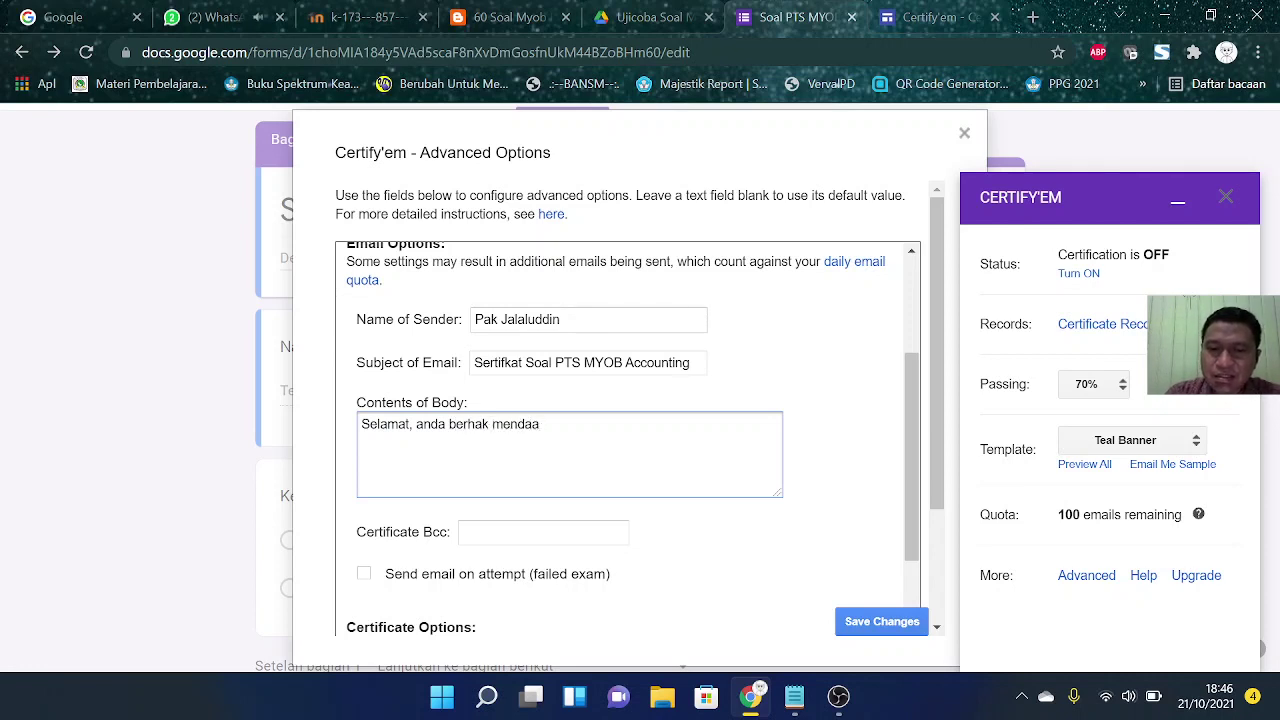
{"action": "key", "text": "BackSpace"}
{"action": "key", "text": "BackSpace"}
{"action": "type", "text": "apatkan sertifika"}
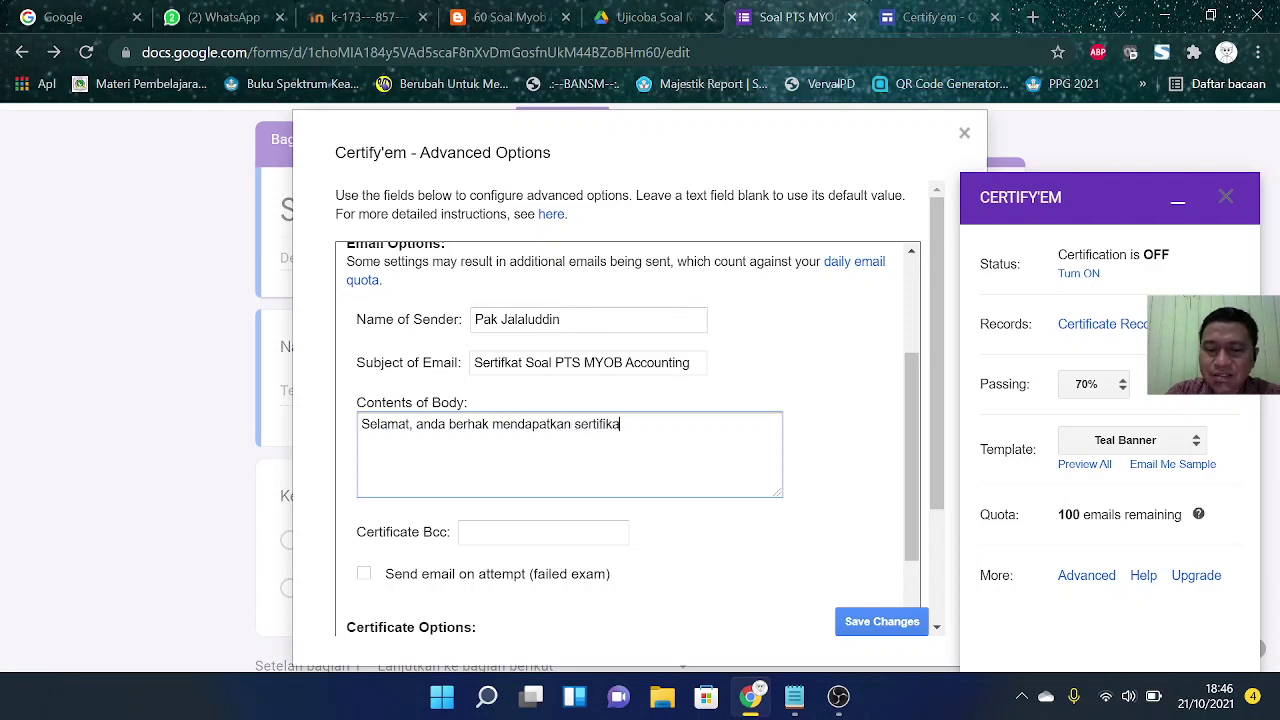
{"action": "type", "text": "t."}
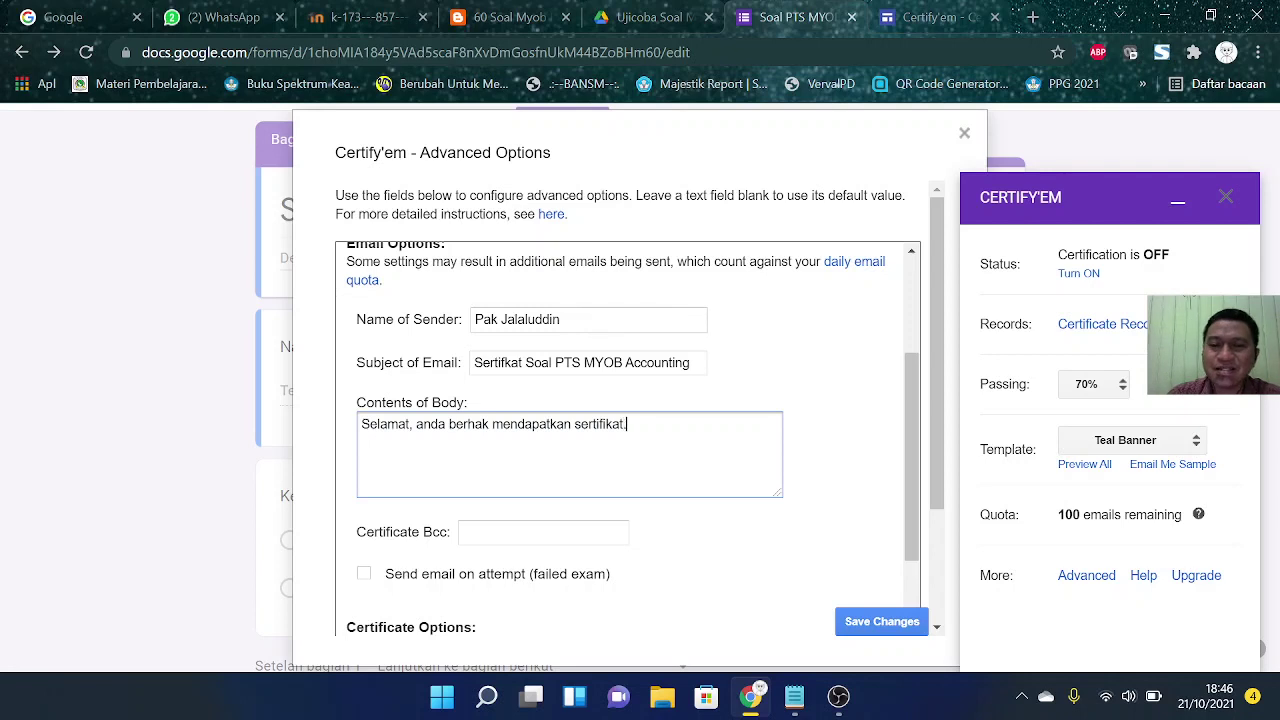
{"action": "type", "text": "2"}
{"action": "key", "text": "BackSpace"}
{"action": "type", "text": ".."}
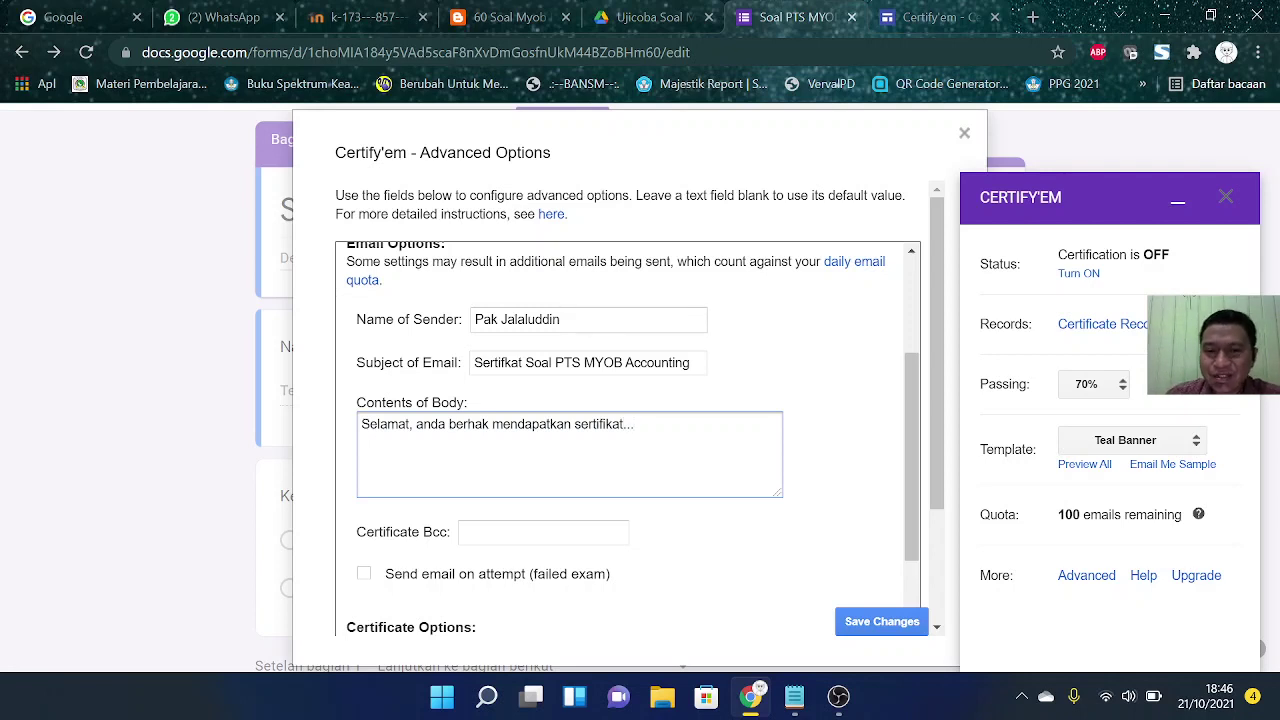
{"action": "scroll", "coordinate": [527, 412], "scroll_direction": "down", "scroll_amount": 3}
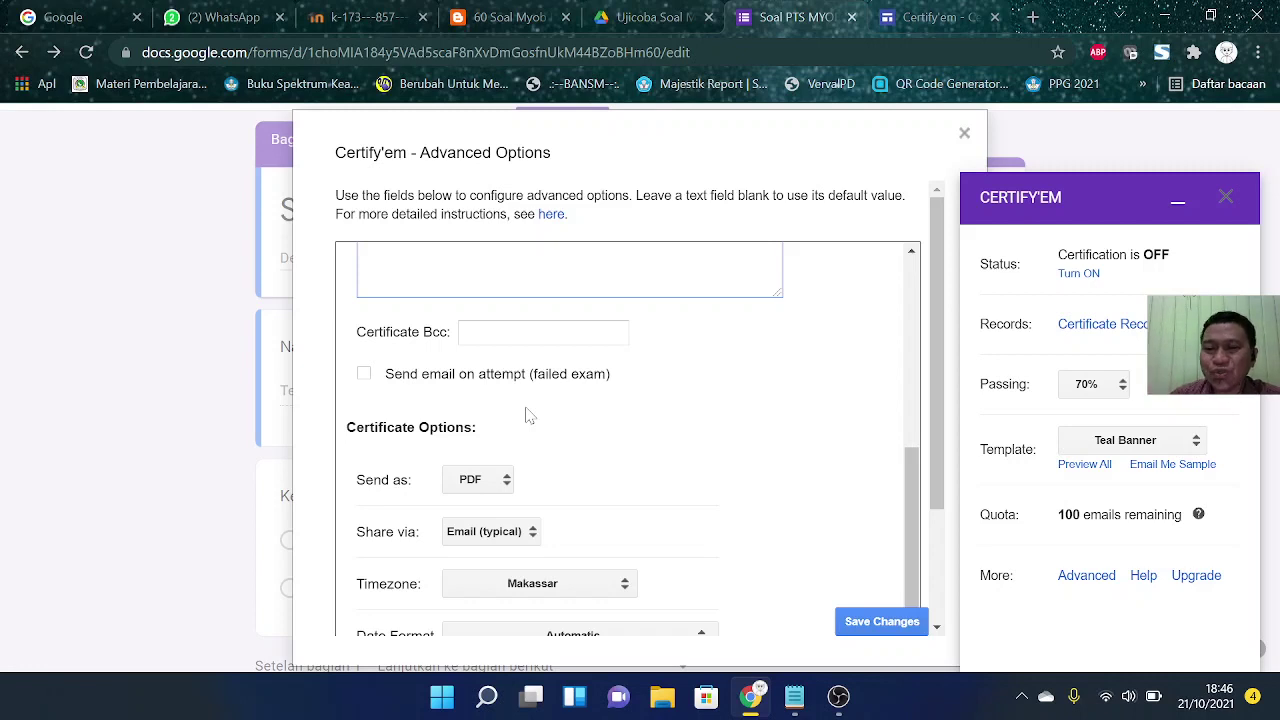
Step: Enable emails on failed attempts with subject 'Hasil PTS MYOB Accounting'
{"action": "left_click", "coordinate": [365, 375]}
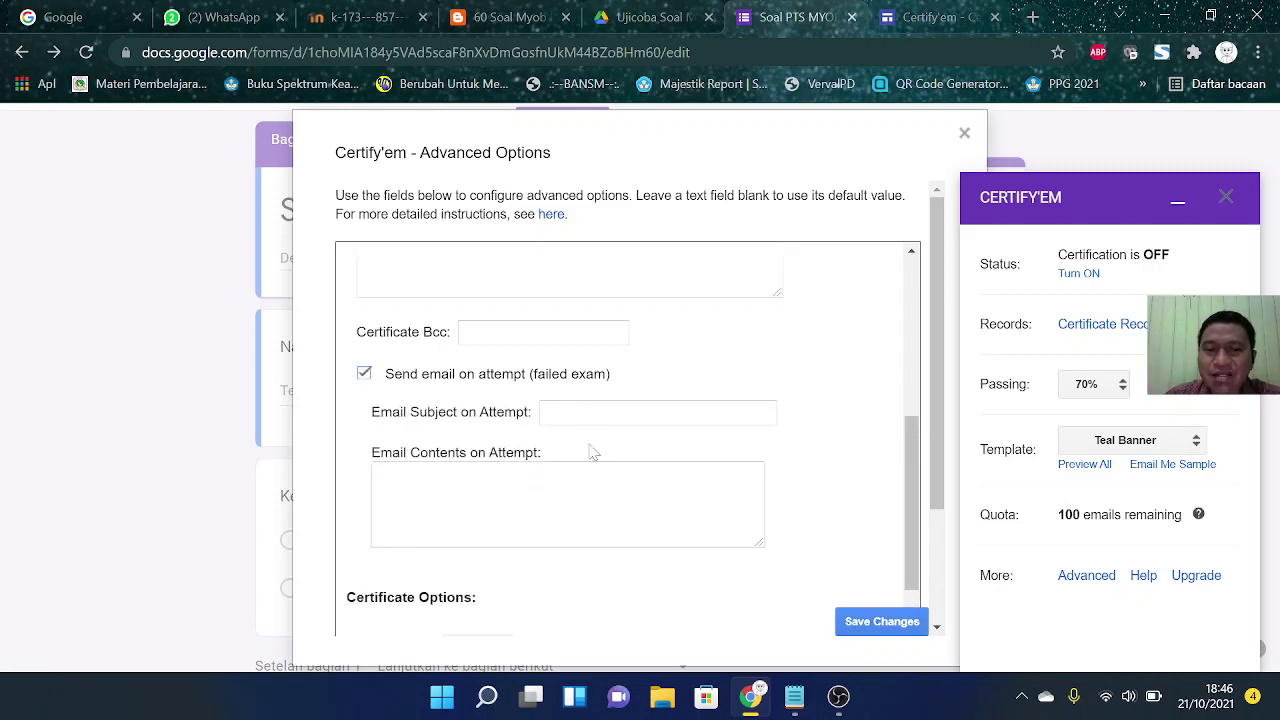
{"action": "left_click", "coordinate": [600, 412]}
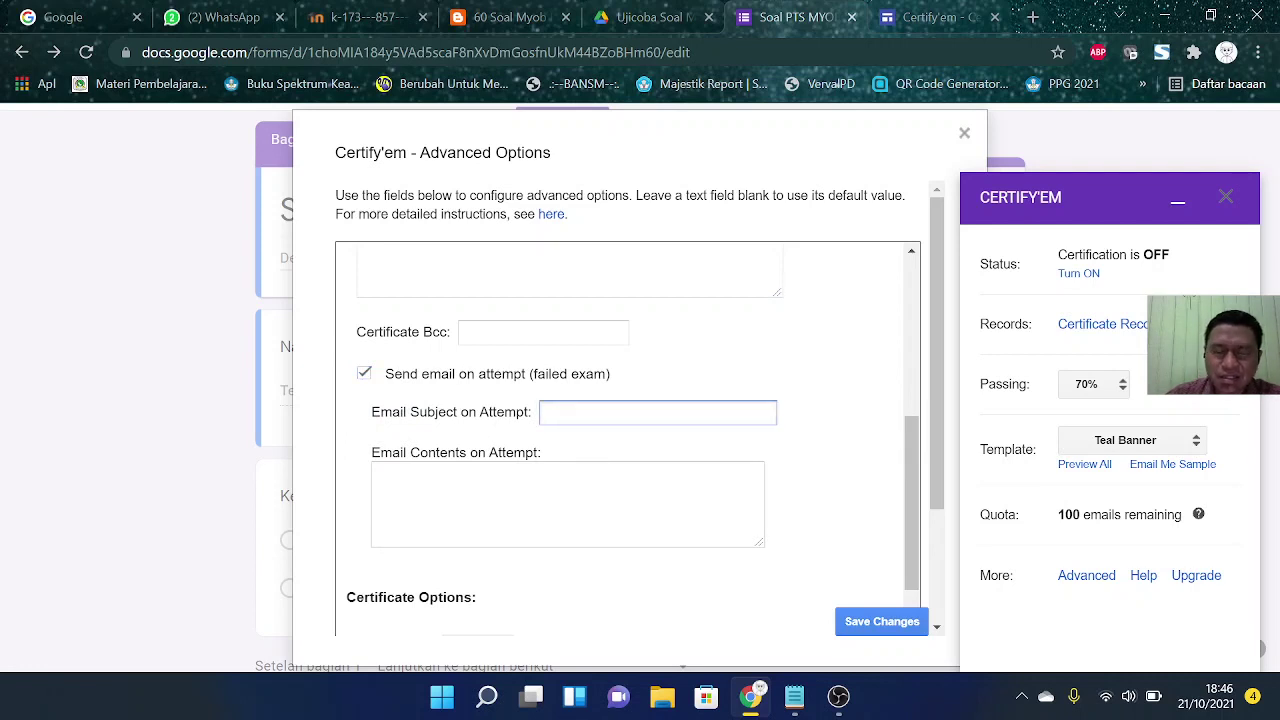
{"action": "type", "text": "Hai"}
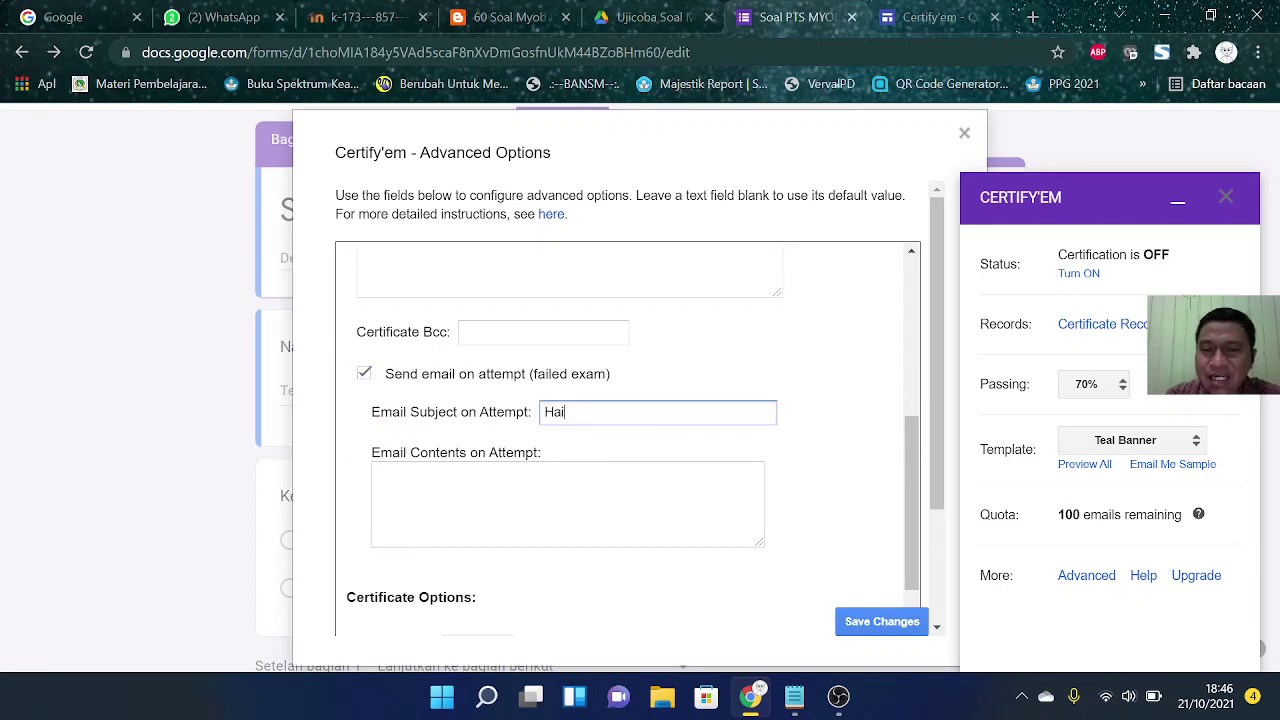
{"action": "type", "text": "sil"}
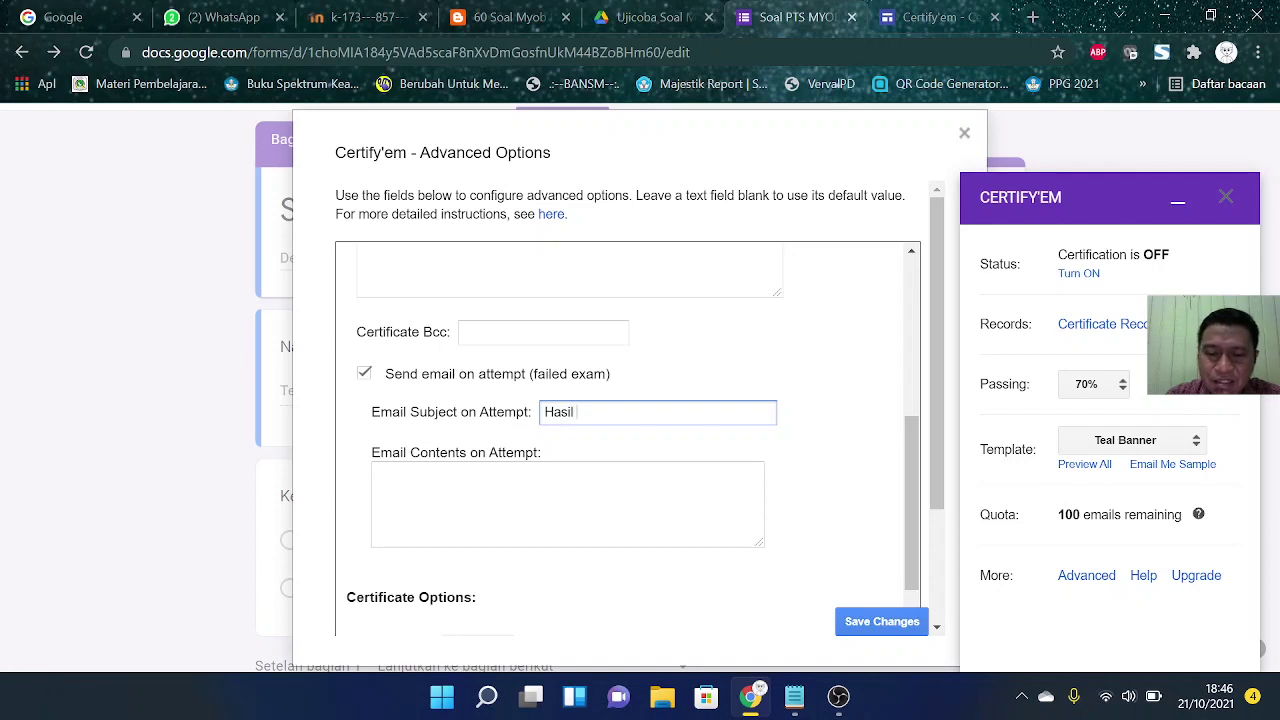
{"action": "type", "text": " PTS"}
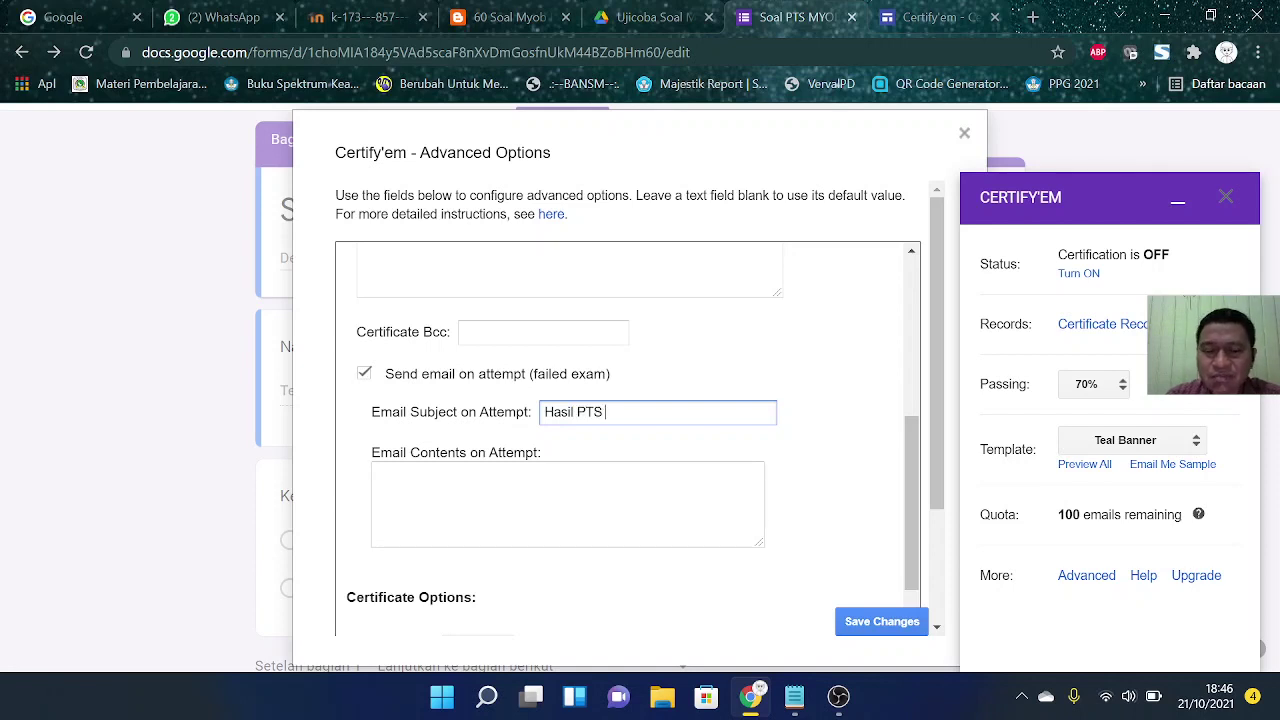
{"action": "type", "text": " MYOB Accou"}
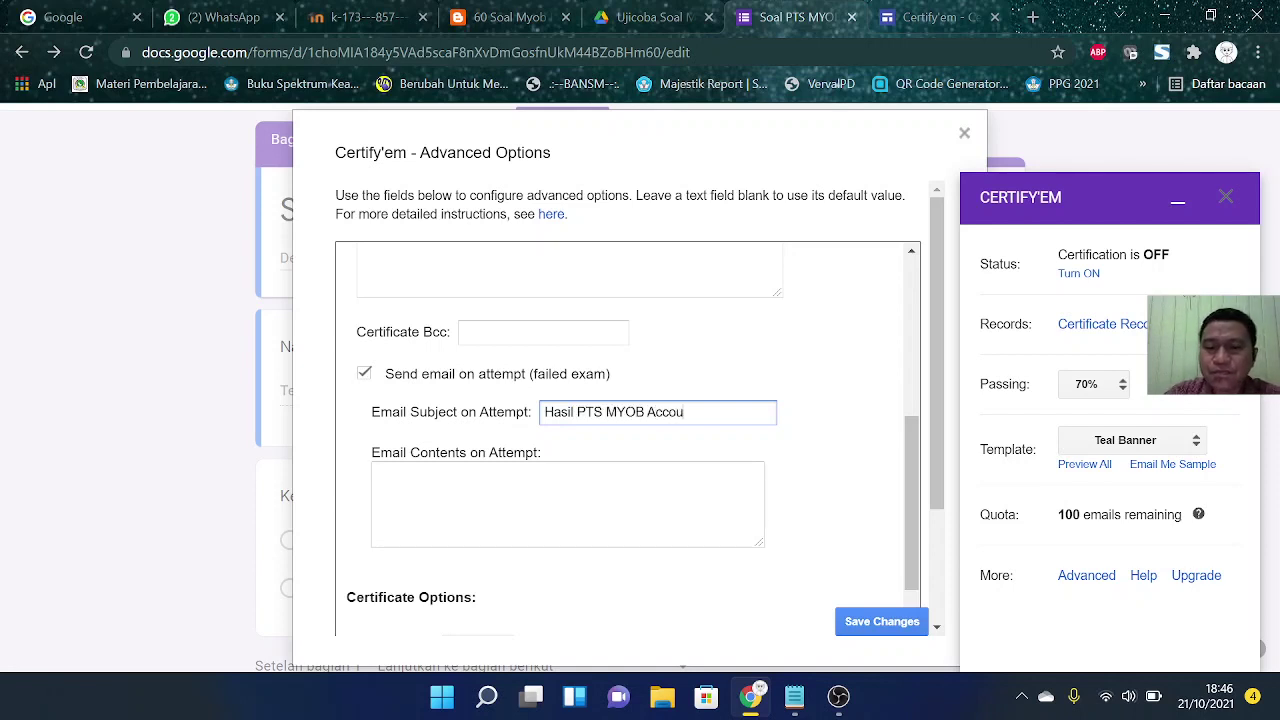
{"action": "type", "text": "nting"}
Step: Write the failed-attempt body: 'Maaf, nilai anda masih dibawah KKM', urging to study harder ('yang lebih giat')
{"action": "key", "text": "Tab"}
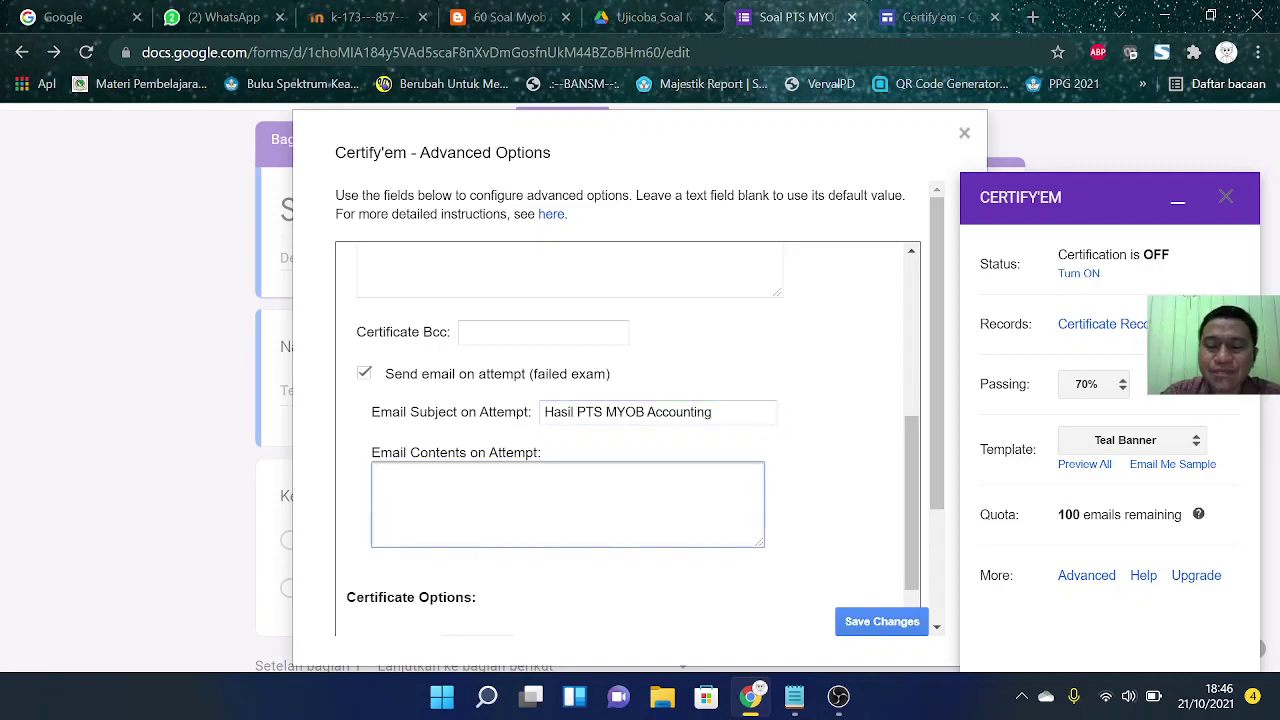
{"action": "type", "text": "Maaf, nilai"}
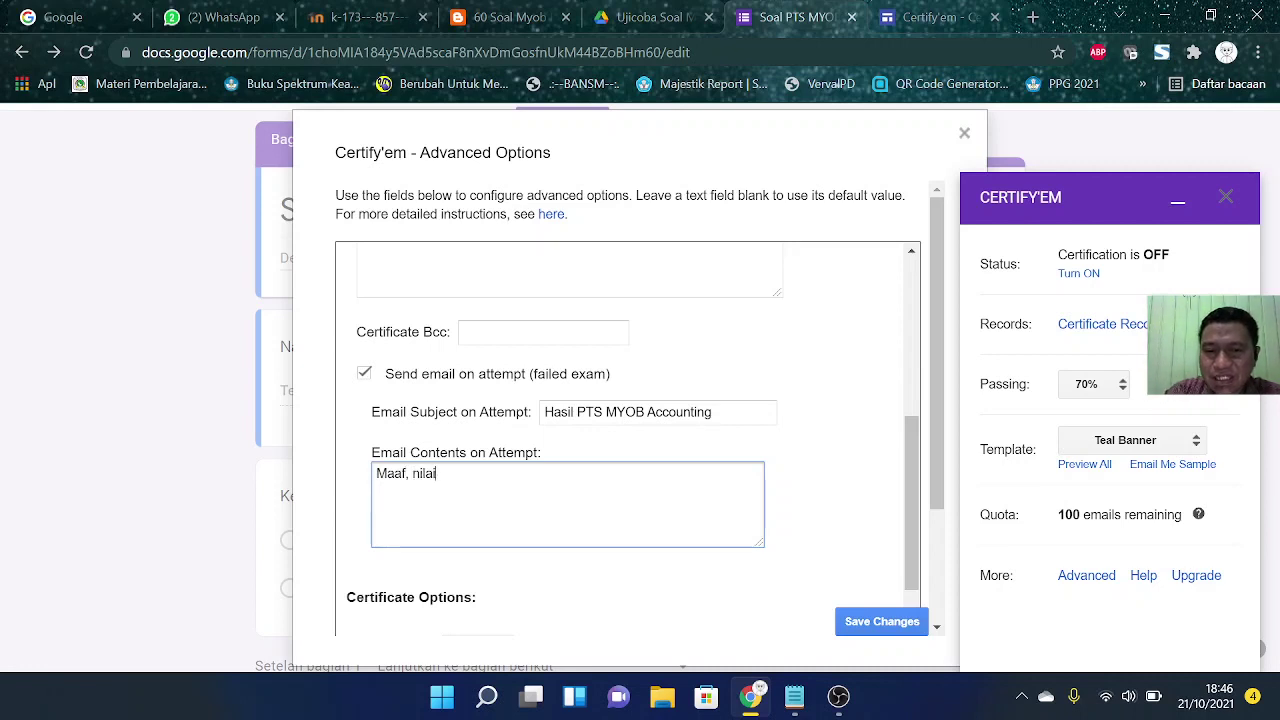
{"action": "type", "text": " anda masih di"}
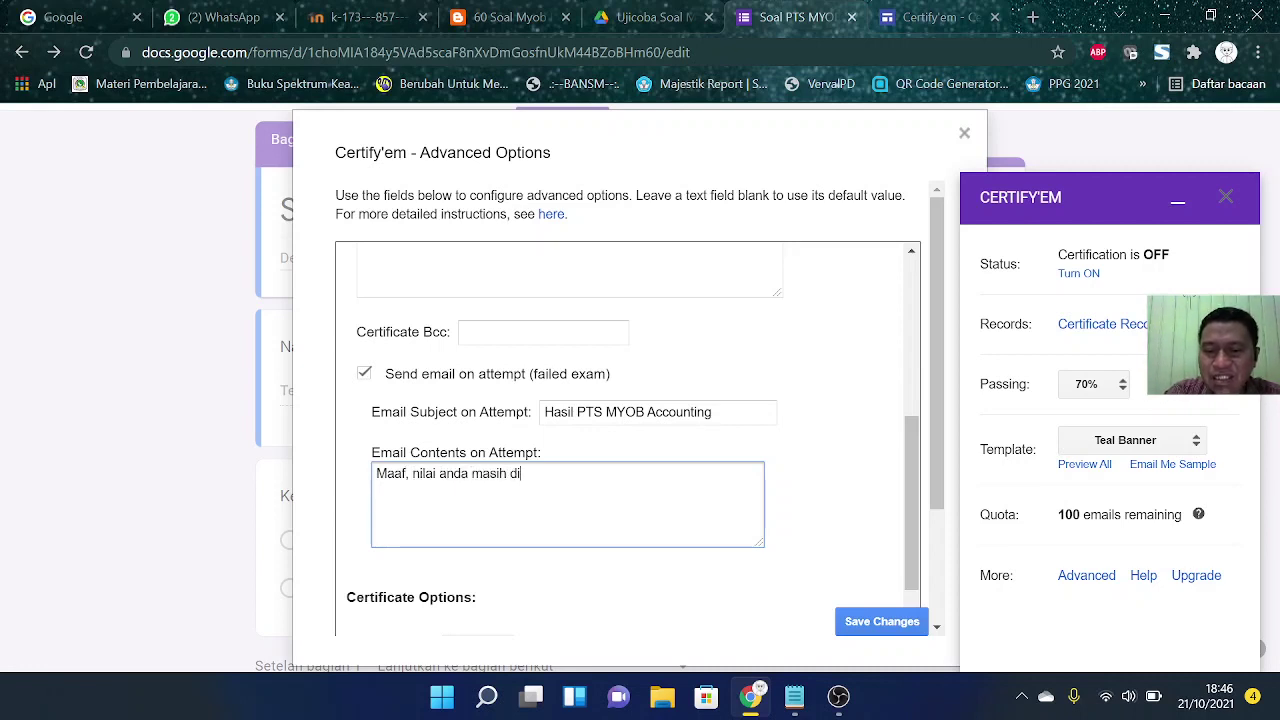
{"action": "type", "text": "bawah KKM"}
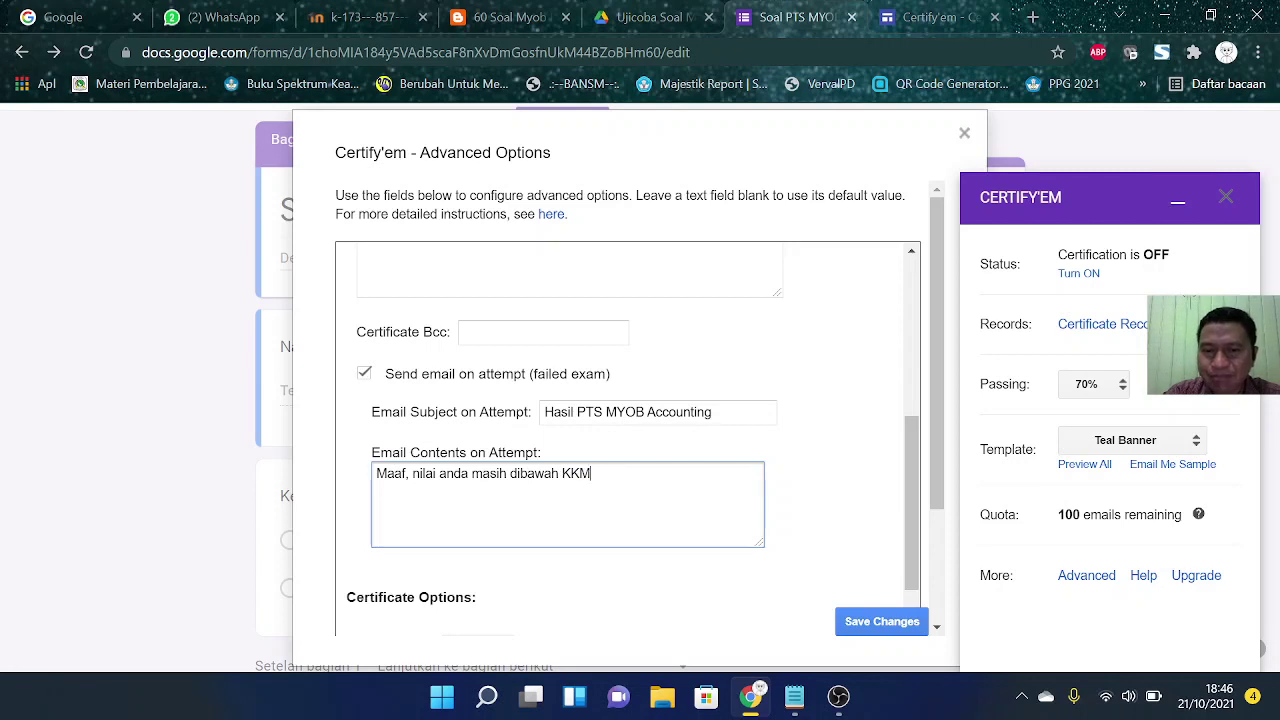
{"action": "type", "text": ", s"}
{"action": "key", "text": "BackSpace"}
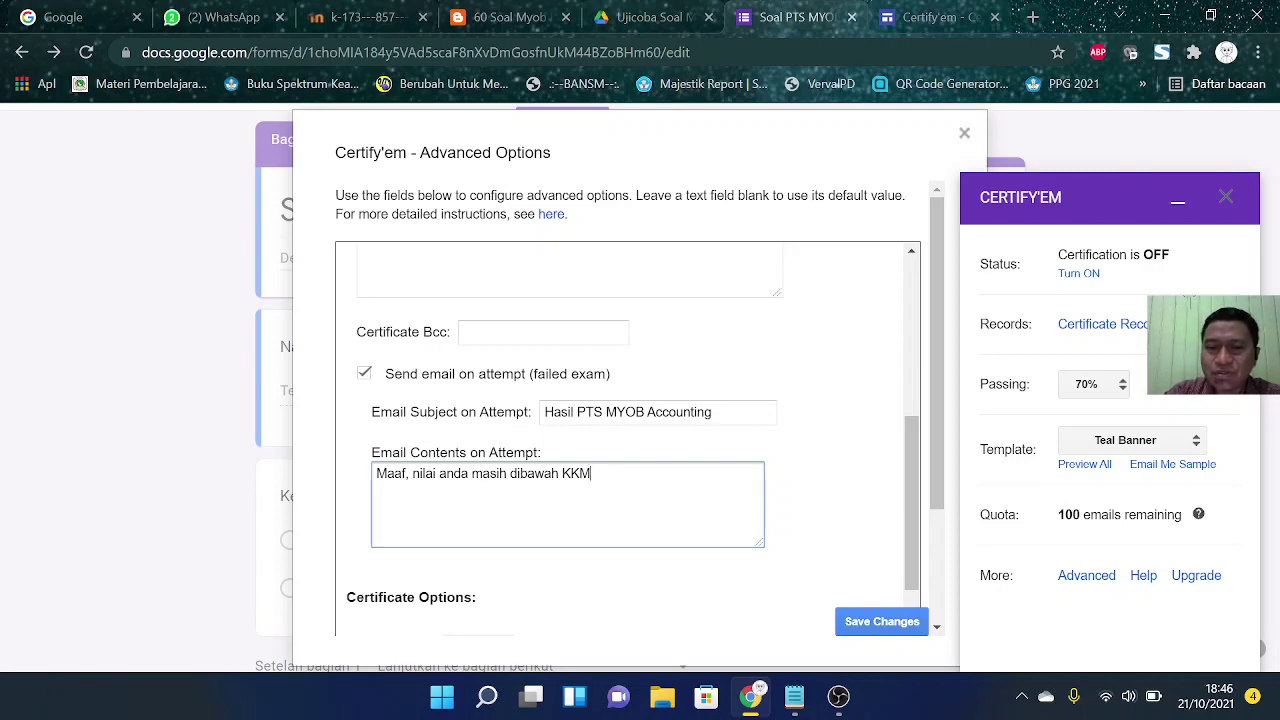
{"action": "type", "text": ", belajar l"}
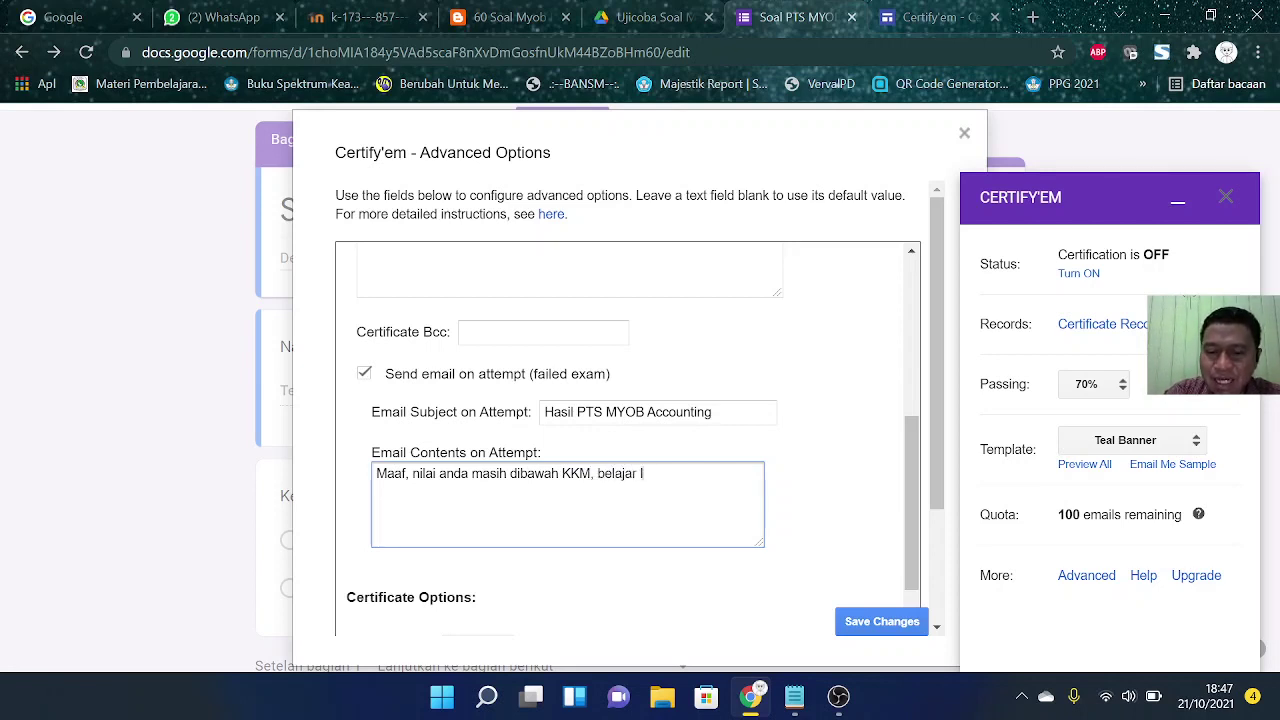
{"action": "type", "text": "agi di"}
{"action": "key", "text": "BackSpace"}
{"action": "key", "text": "BackSpace"}
{"action": "key", "text": "BackSpace"}
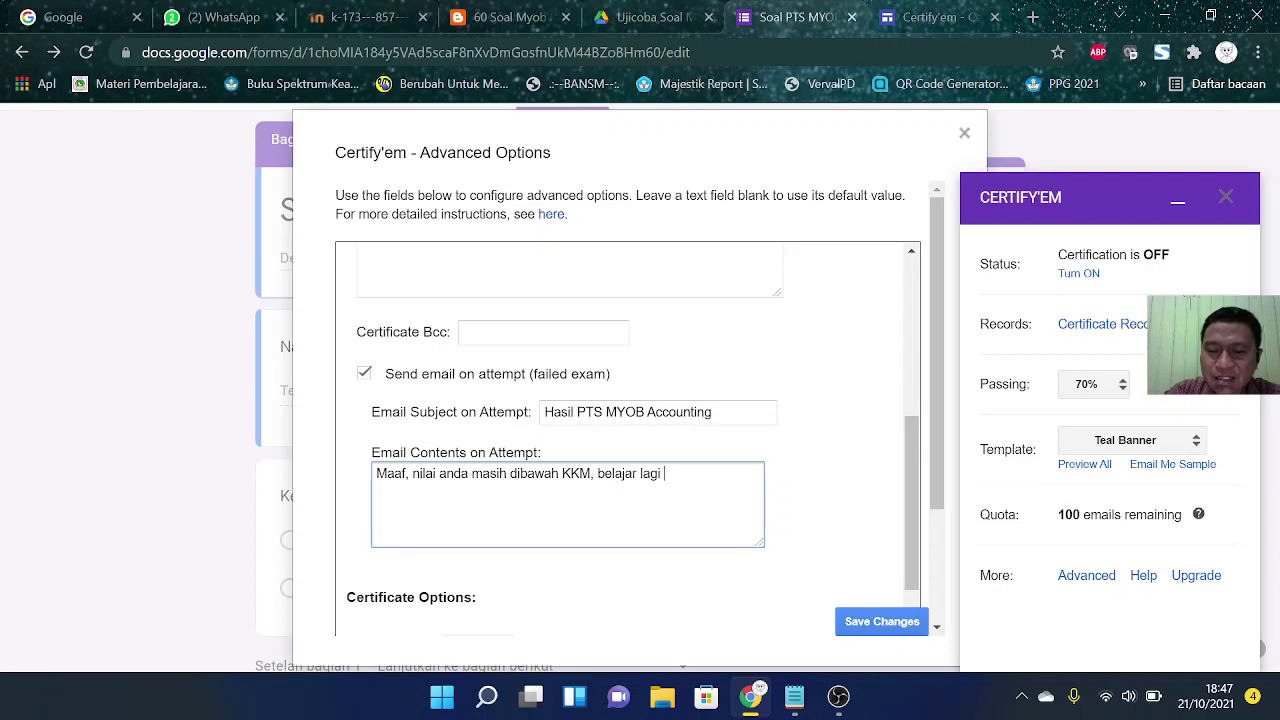
{"action": "type", "text": "yan"}
{"action": "key", "text": "BackSpace"}
{"action": "key", "text": "BackSpace"}
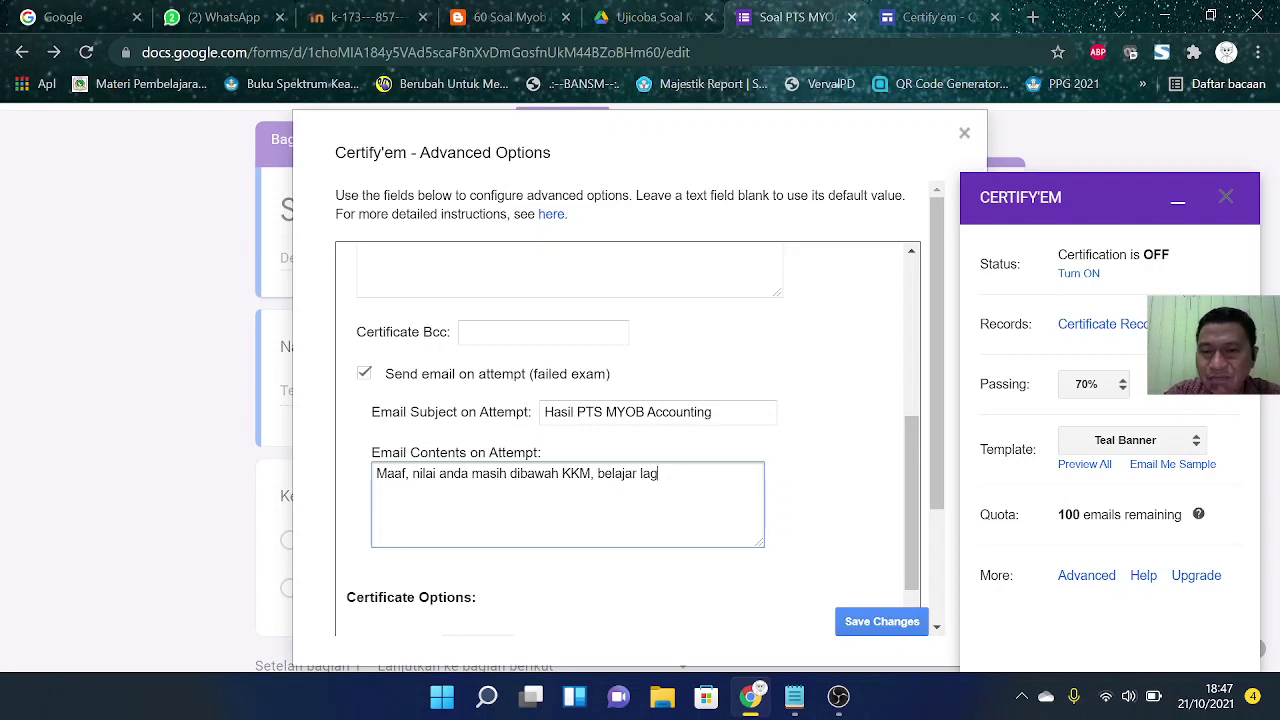
{"action": "key", "text": "BackSpace"}
{"action": "key", "text": "BackSpace"}
{"action": "key", "text": "BackSpace"}
{"action": "type", "text": "yang "}
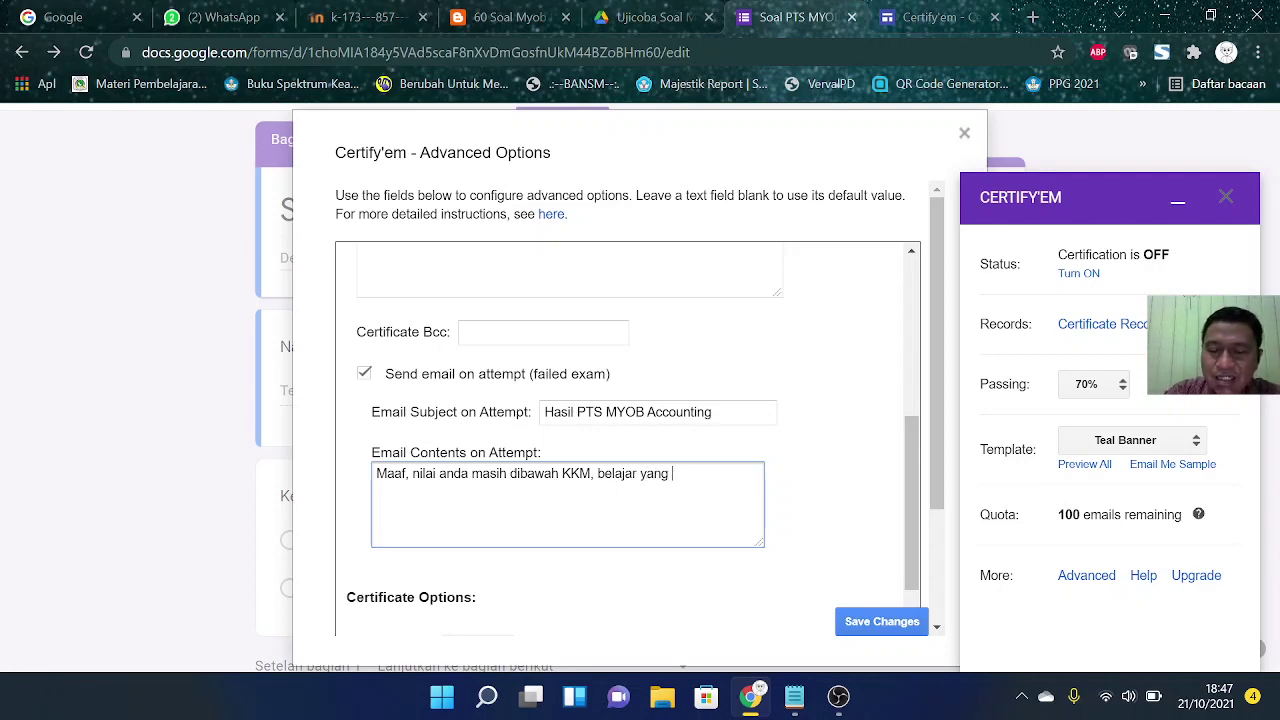
{"action": "type", "text": "lebih giat"}
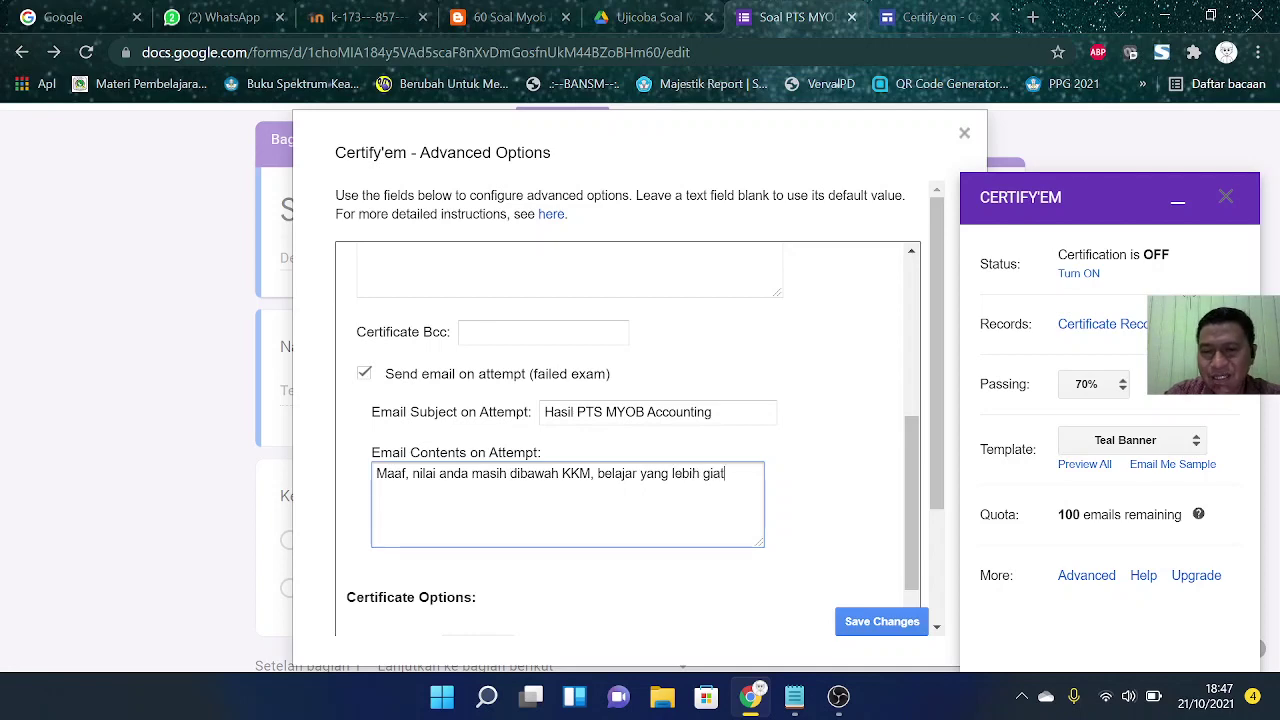
{"action": "scroll", "coordinate": [825, 402], "scroll_direction": "down", "scroll_amount": 1}
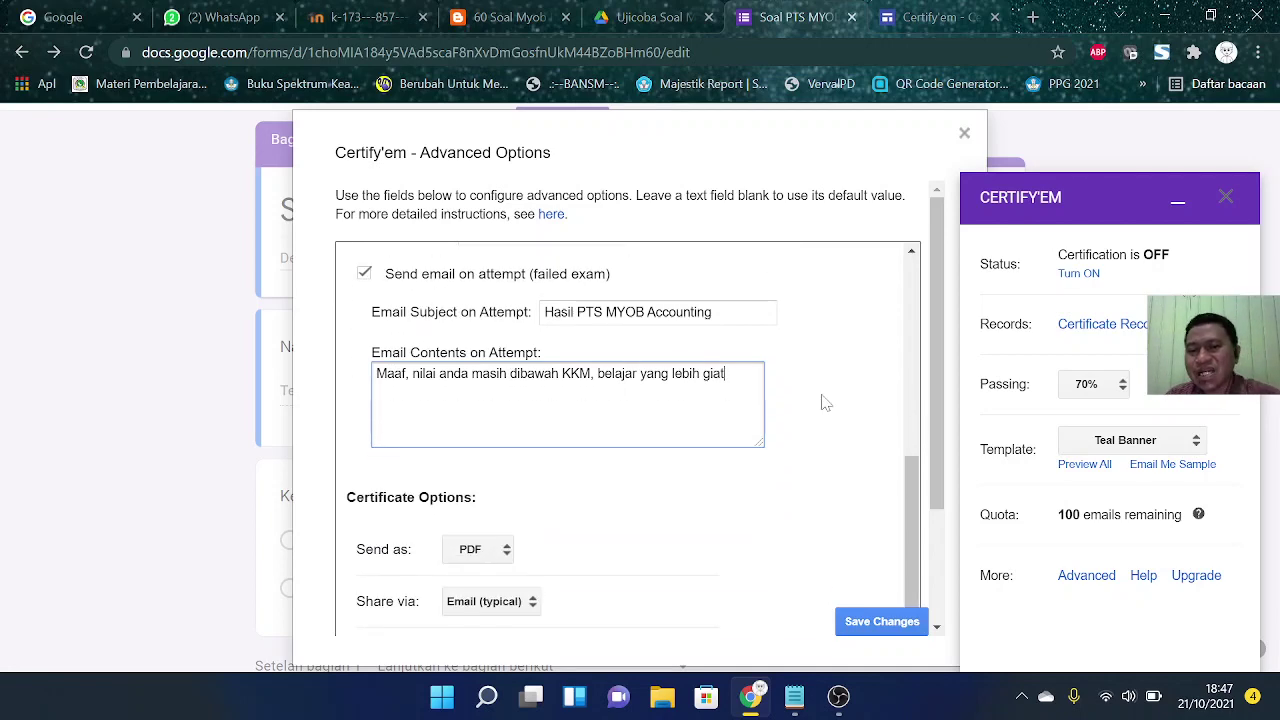
{"action": "scroll", "coordinate": [825, 402], "scroll_direction": "up", "scroll_amount": 5}
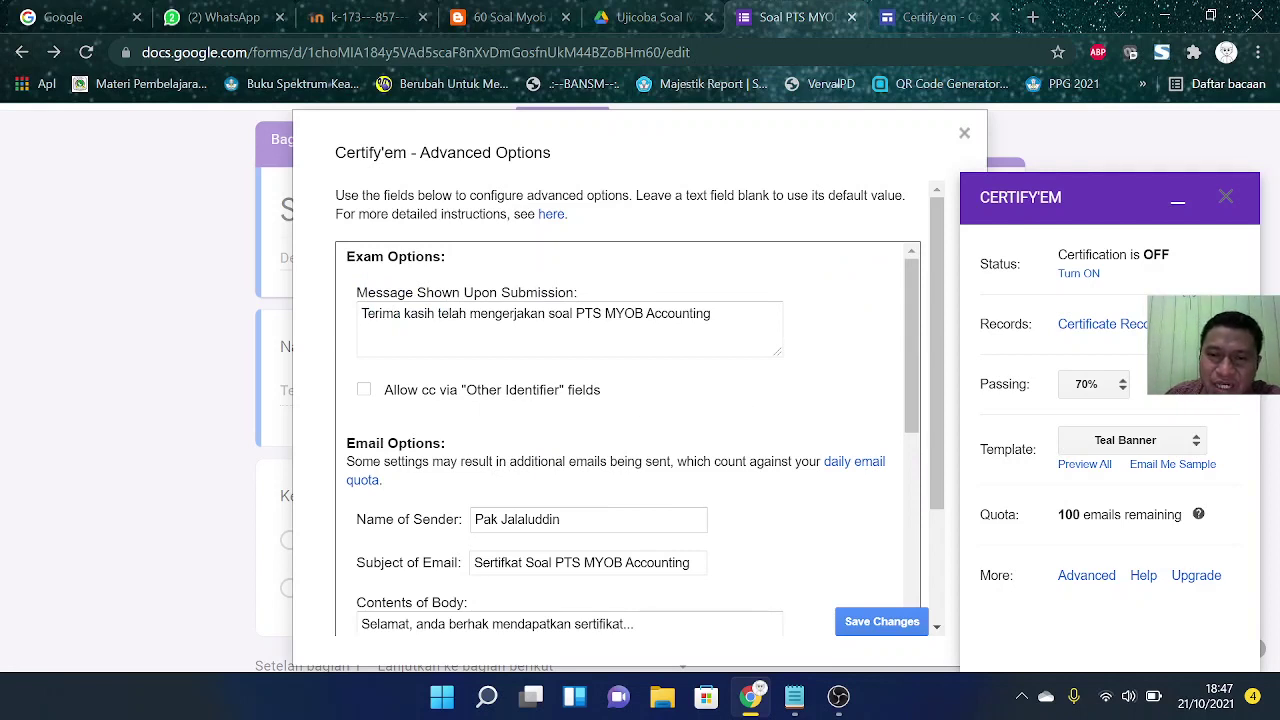
{"action": "left_click", "coordinate": [711, 313]}
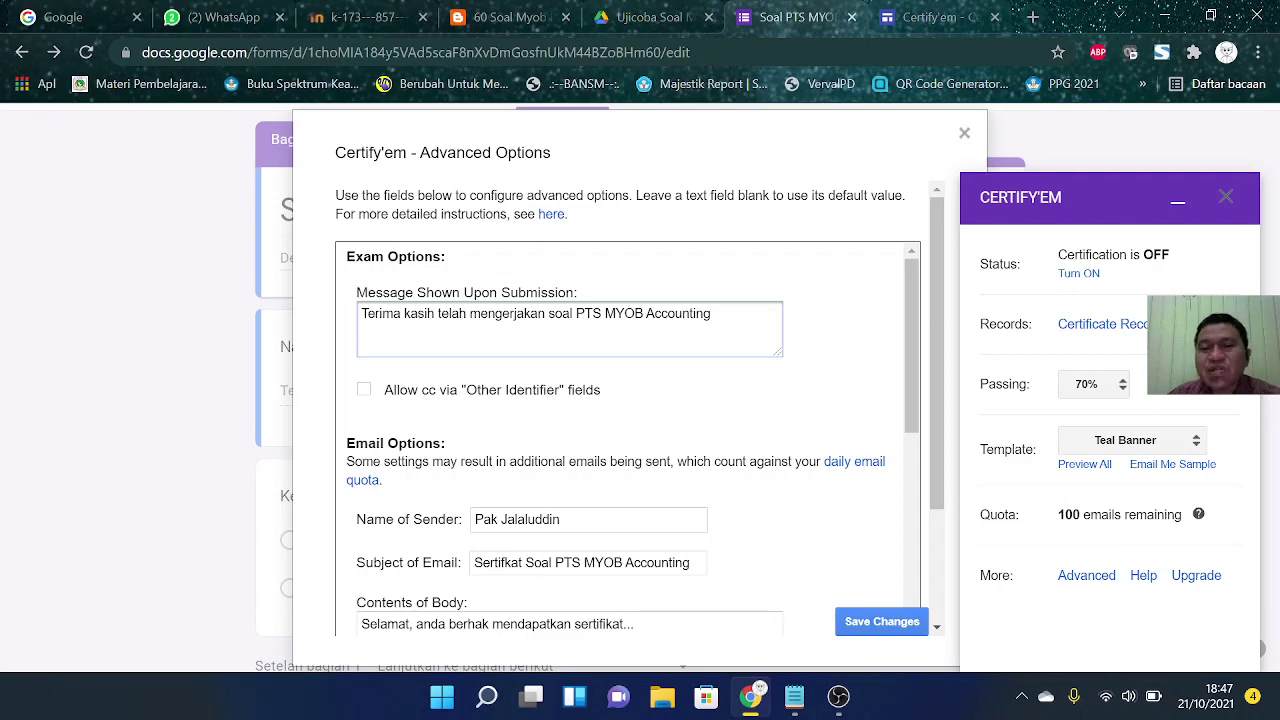
{"action": "scroll", "coordinate": [520, 330], "scroll_direction": "down", "scroll_amount": 2}
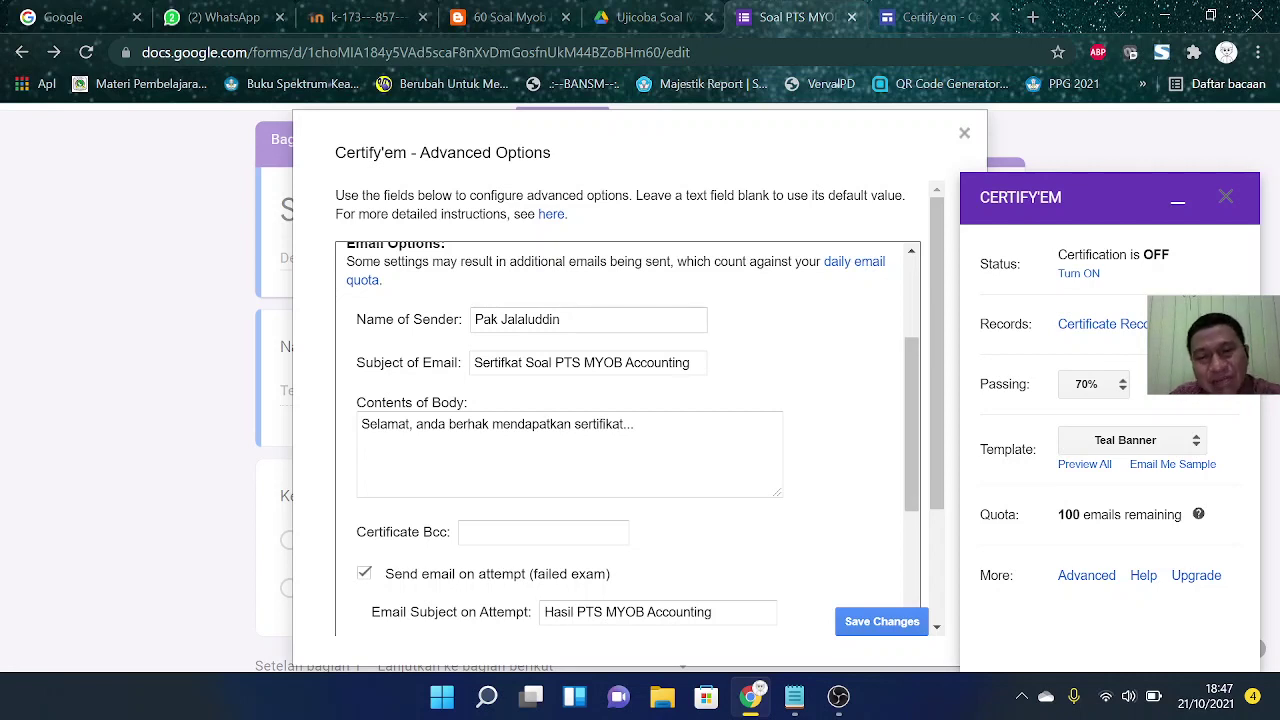
{"action": "left_click", "coordinate": [560, 319]}
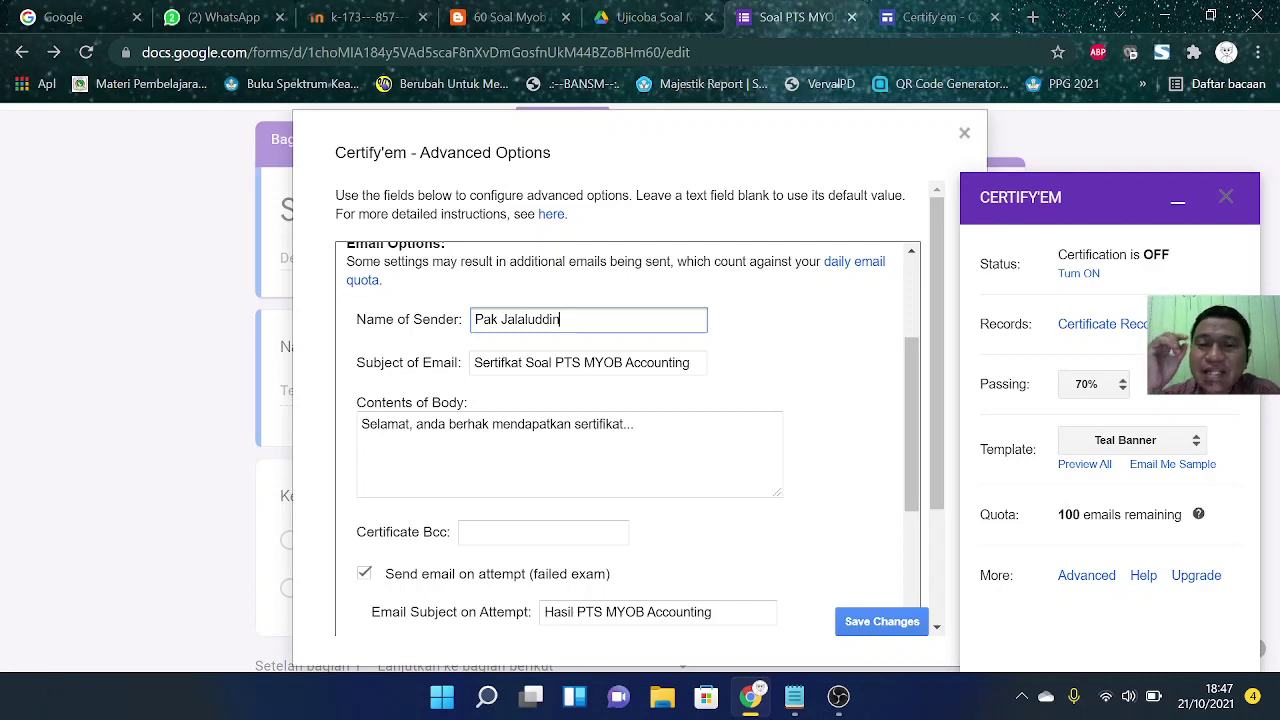
{"action": "scroll", "coordinate": [628, 440], "scroll_direction": "up", "scroll_amount": 1}
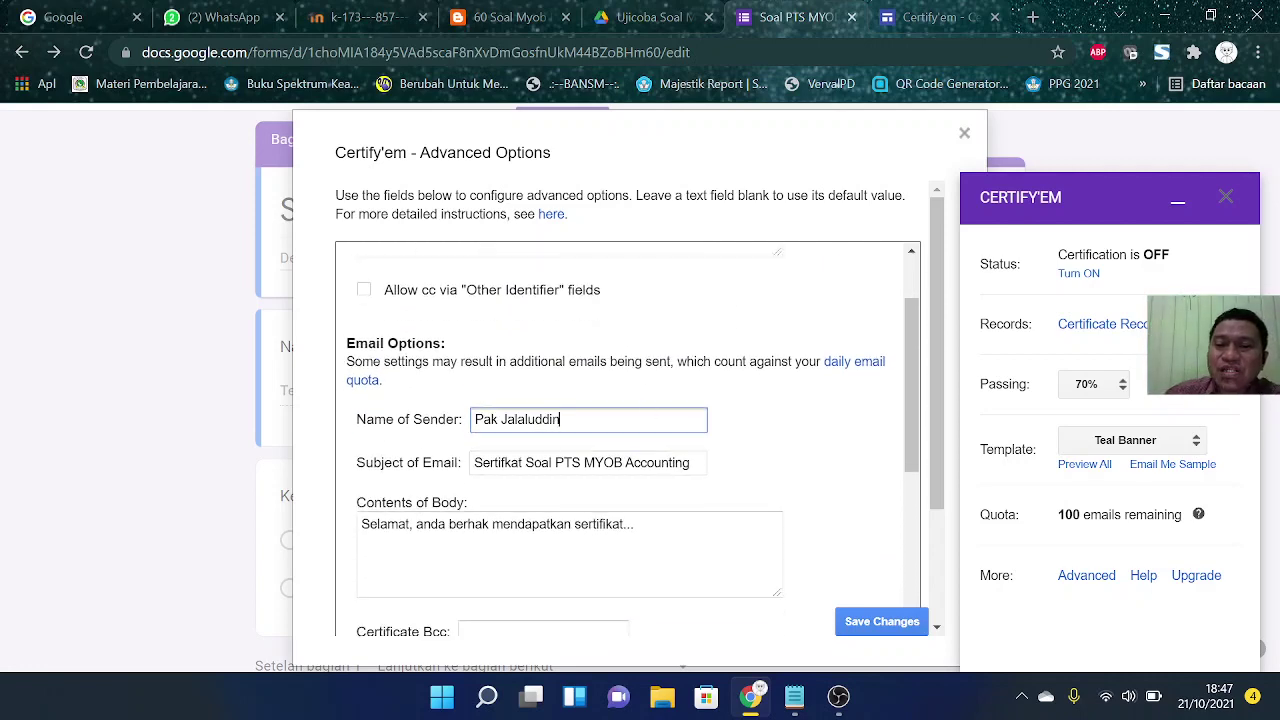
{"action": "scroll", "coordinate": [722, 450], "scroll_direction": "down", "scroll_amount": 1}
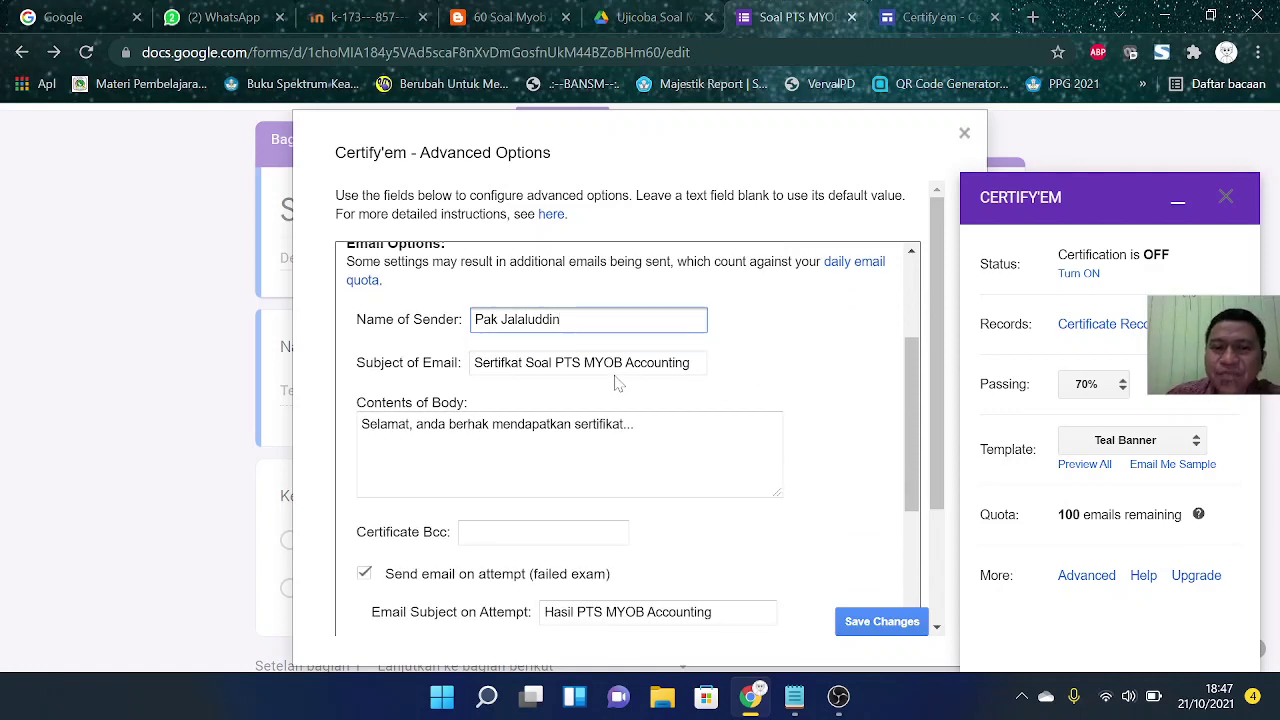
{"action": "left_click", "coordinate": [561, 319]}
{"action": "left_click", "coordinate": [398, 424]}
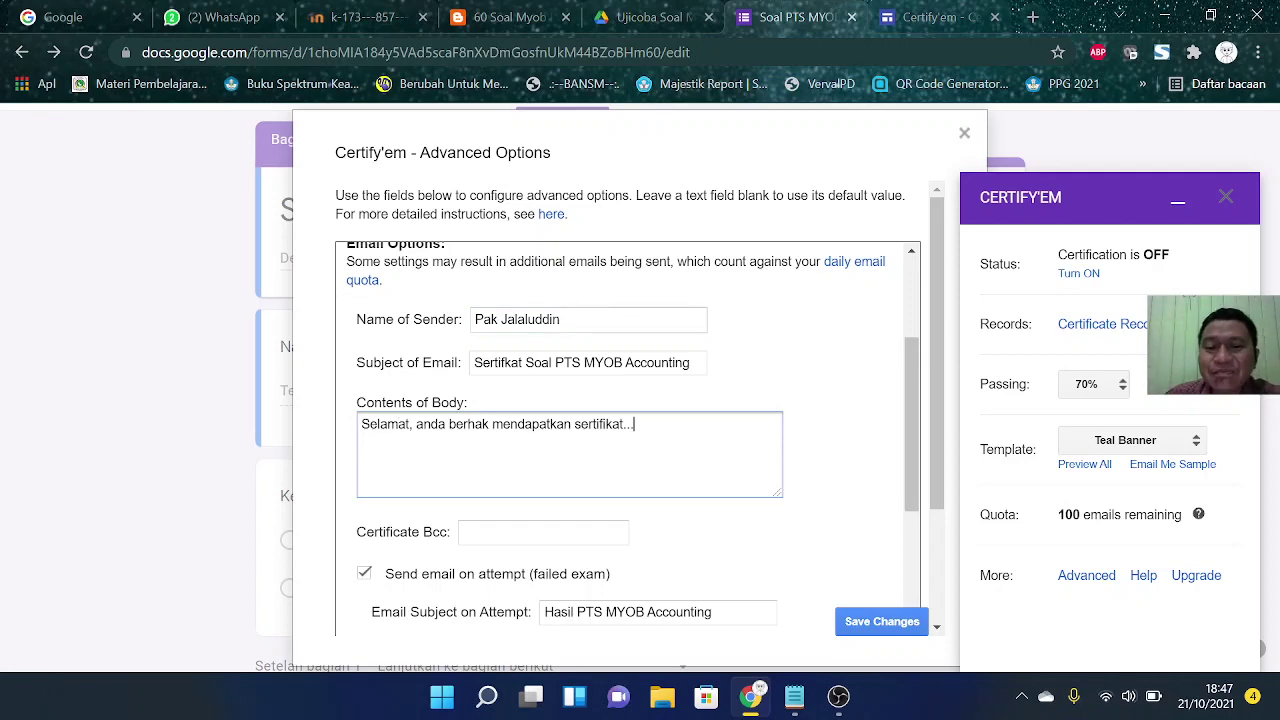
{"action": "scroll", "coordinate": [633, 424], "scroll_direction": "down", "scroll_amount": 2}
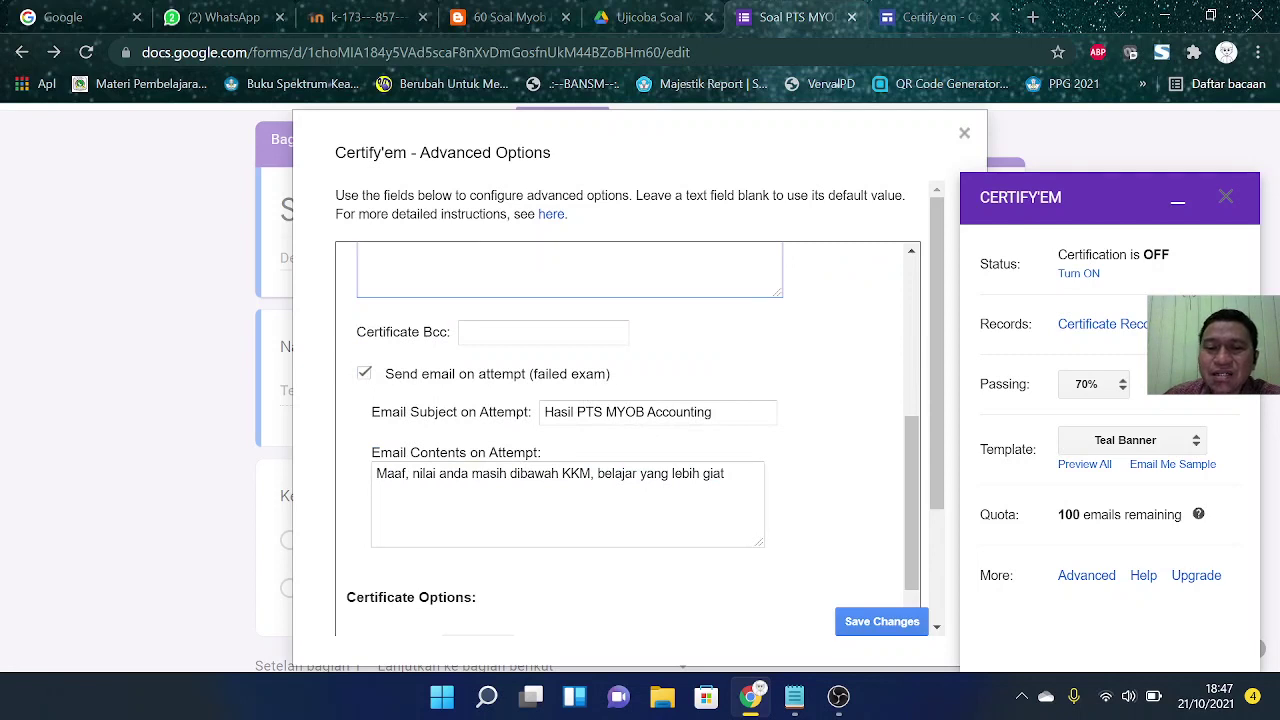
{"action": "left_click", "coordinate": [453, 473]}
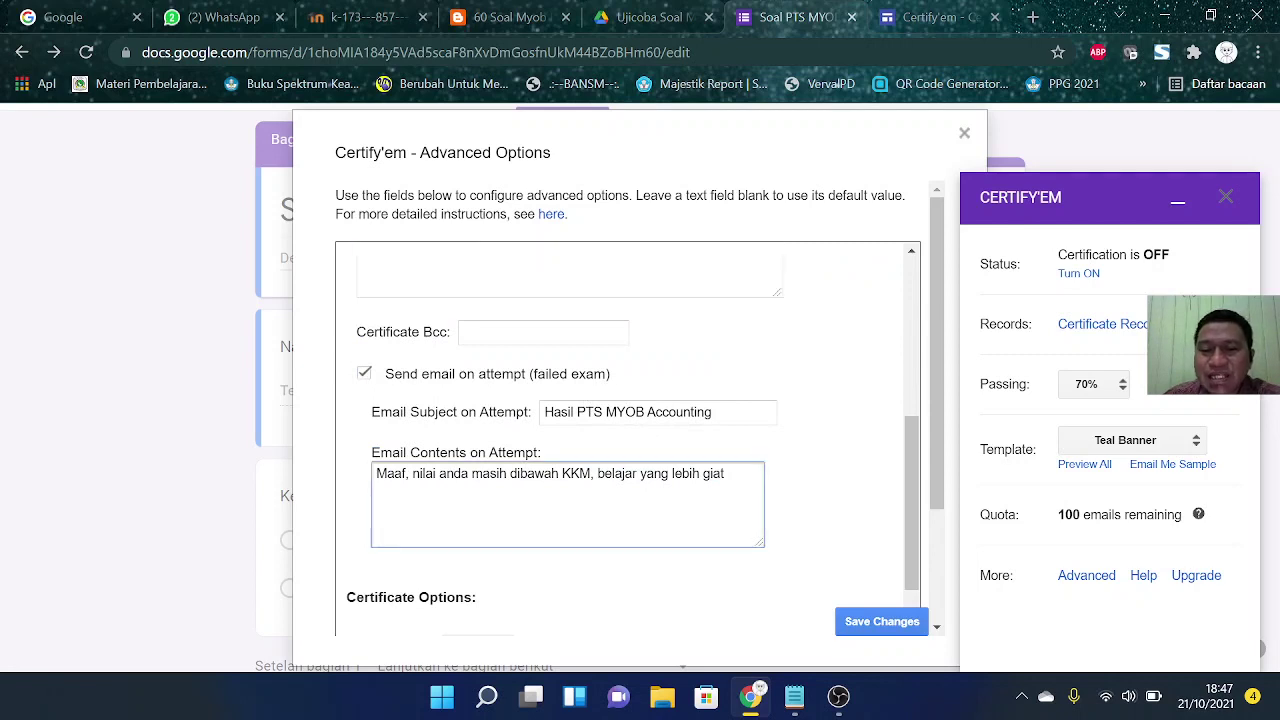
{"action": "left_click", "coordinate": [820, 484]}
{"action": "scroll", "coordinate": [820, 475], "scroll_direction": "down", "scroll_amount": 2}
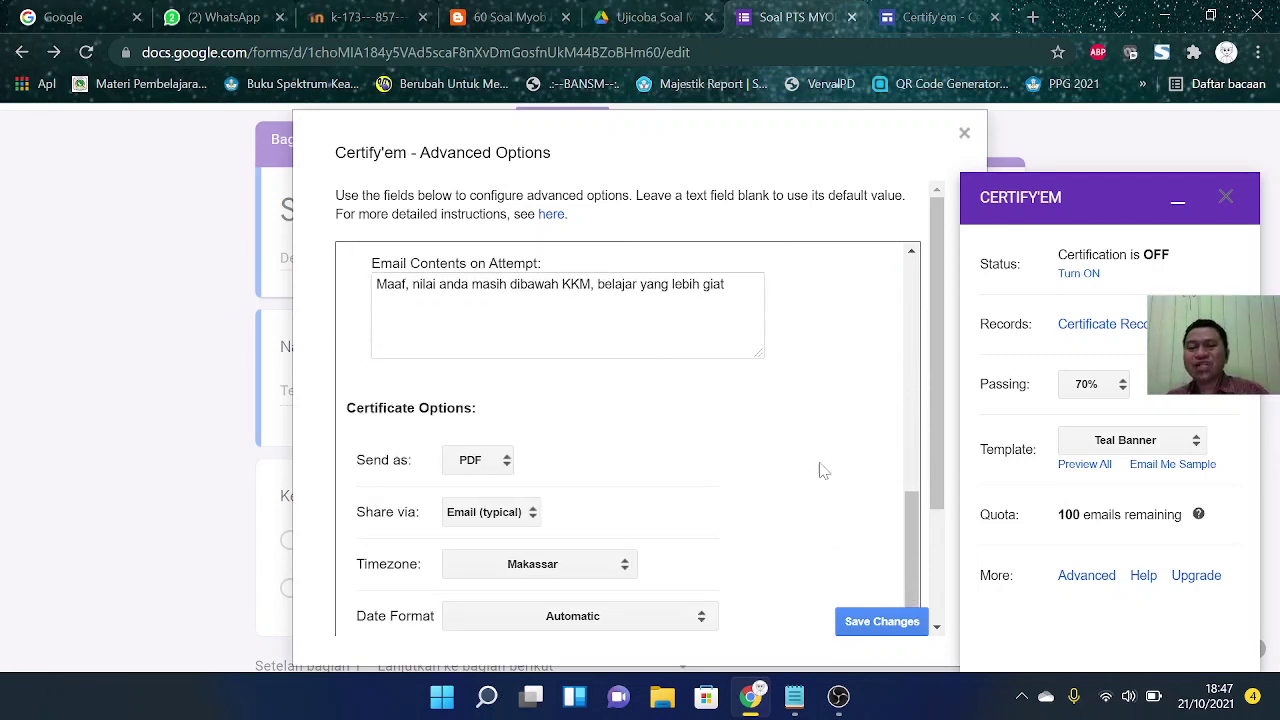
Step: Keep PDF certificates delivered by e-mail, set the date format to DD Month, YYYY, and save
{"action": "scroll", "coordinate": [820, 470], "scroll_direction": "down", "scroll_amount": 2}
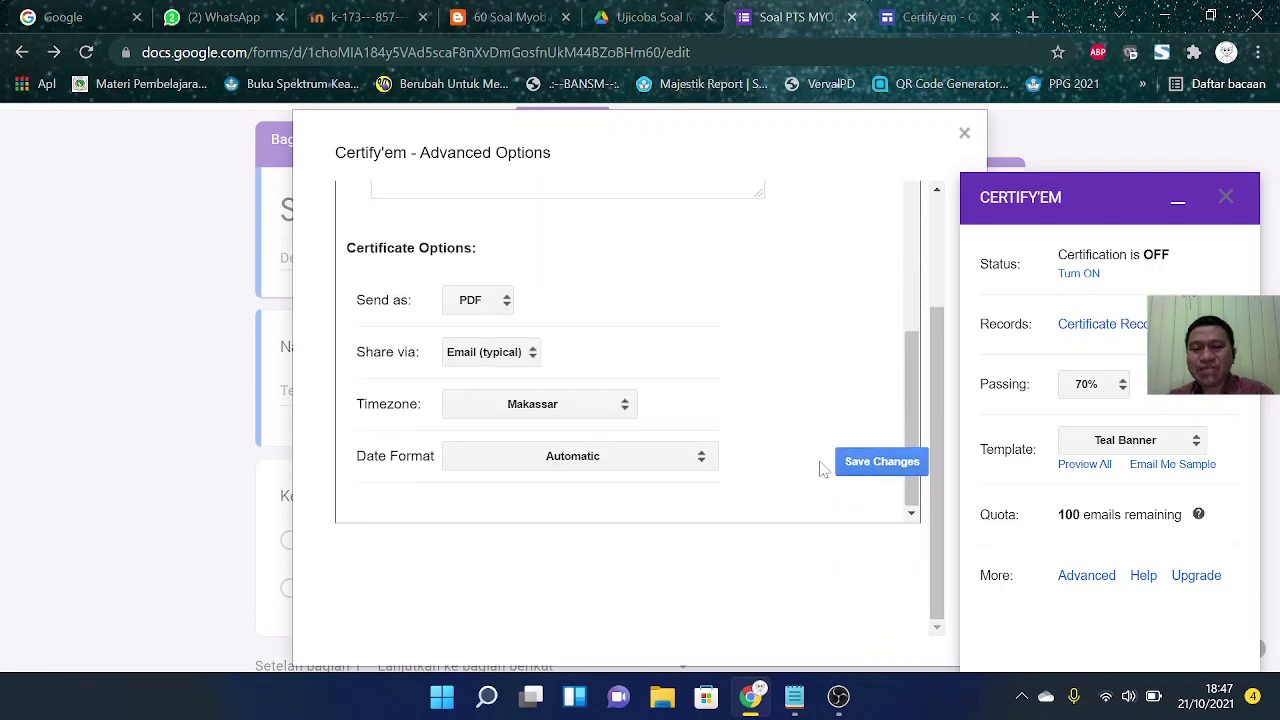
{"action": "left_click", "coordinate": [507, 304]}
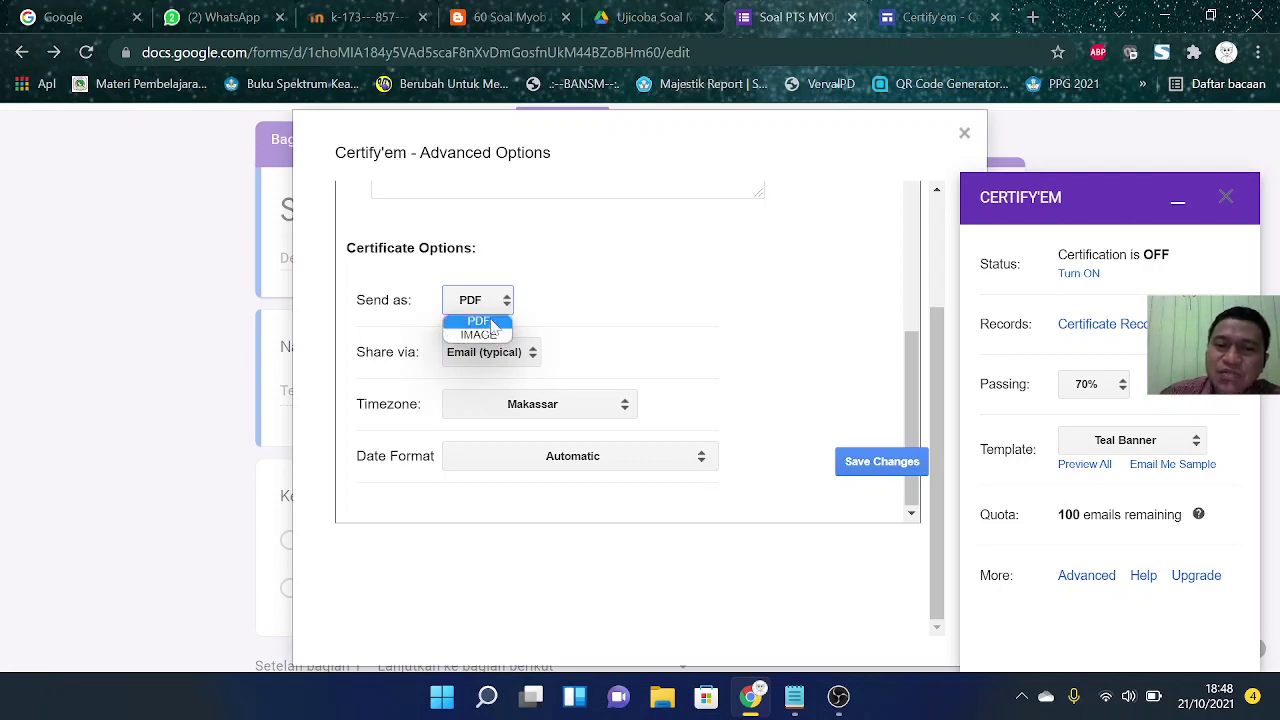
{"action": "left_click", "coordinate": [493, 322]}
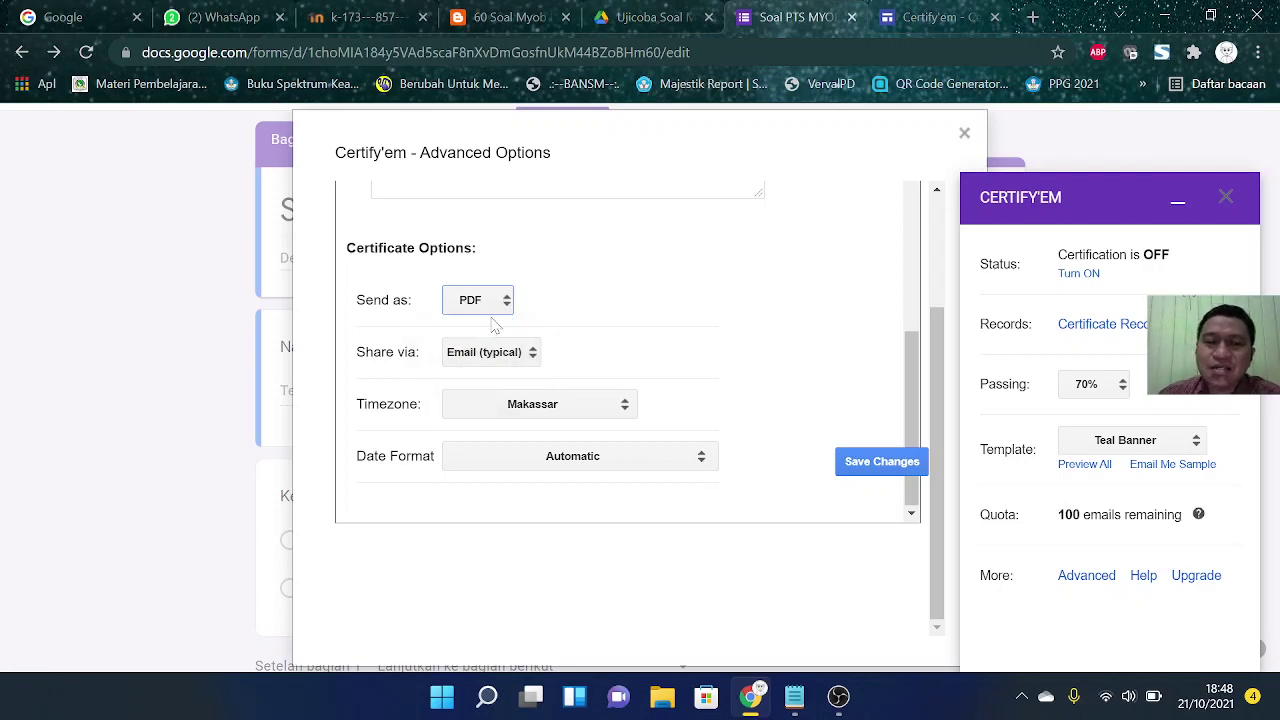
{"action": "left_click", "coordinate": [533, 353]}
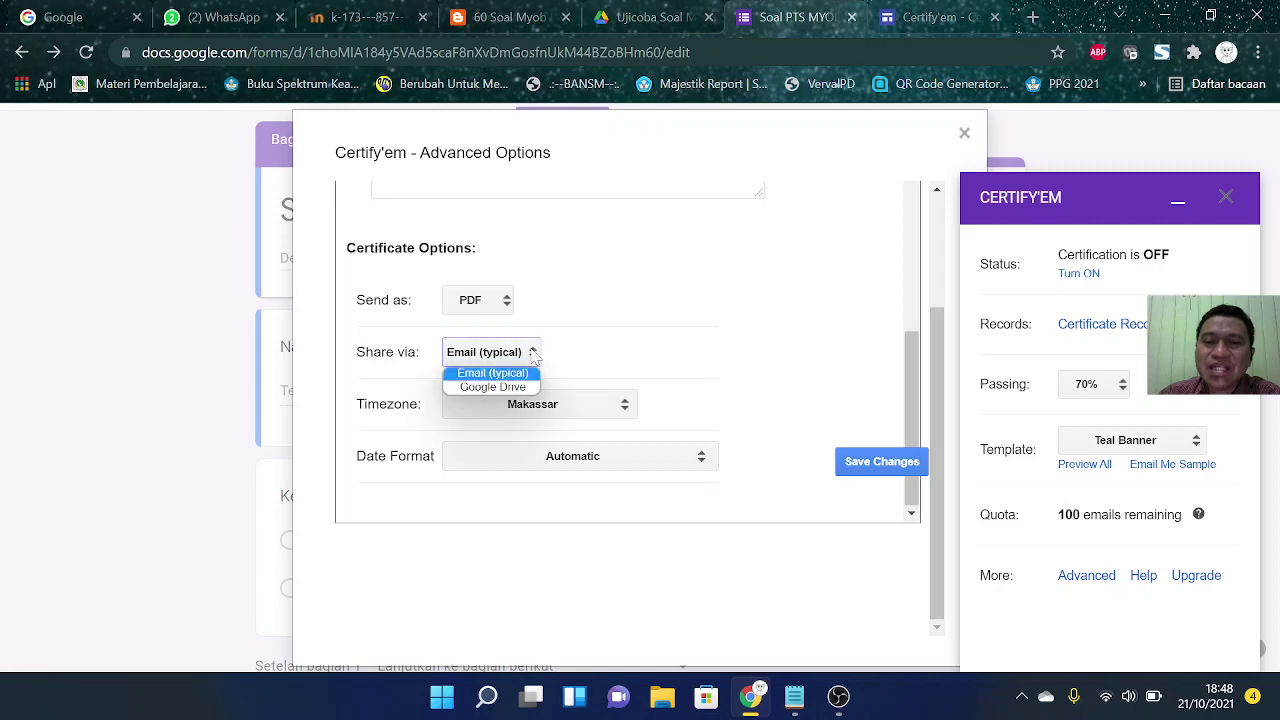
{"action": "left_click", "coordinate": [519, 374]}
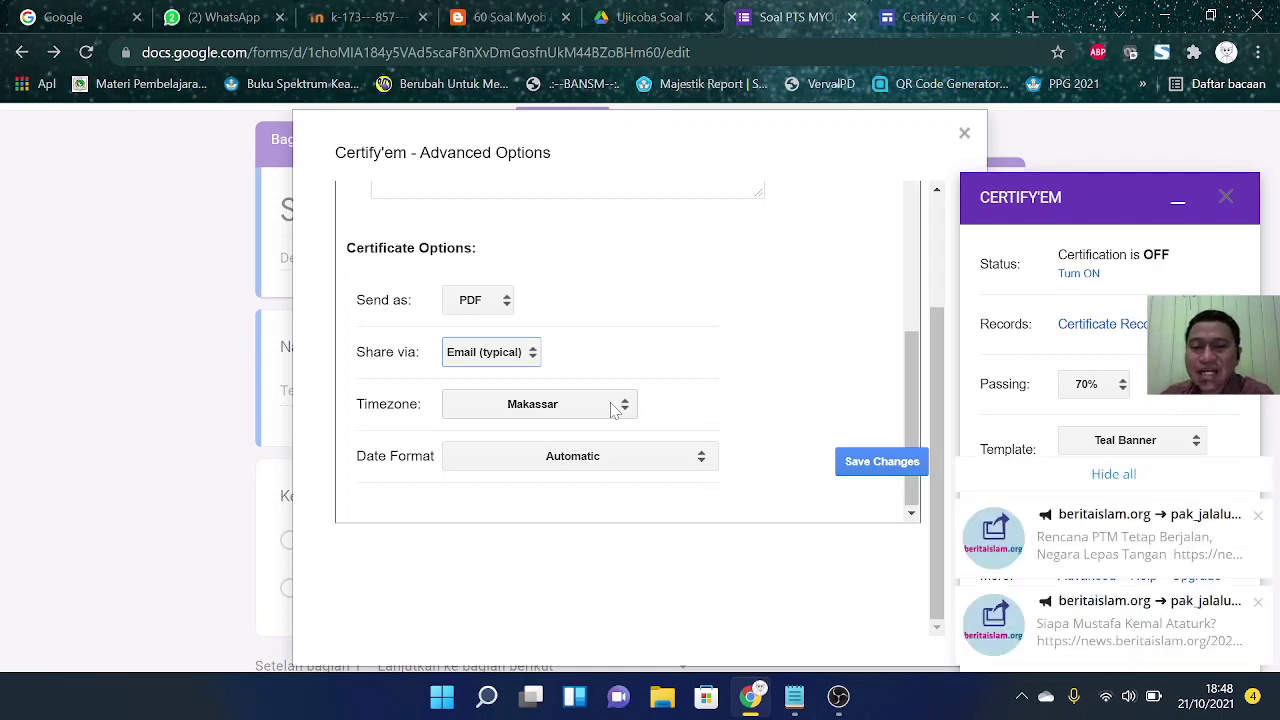
{"action": "left_click", "coordinate": [640, 466]}
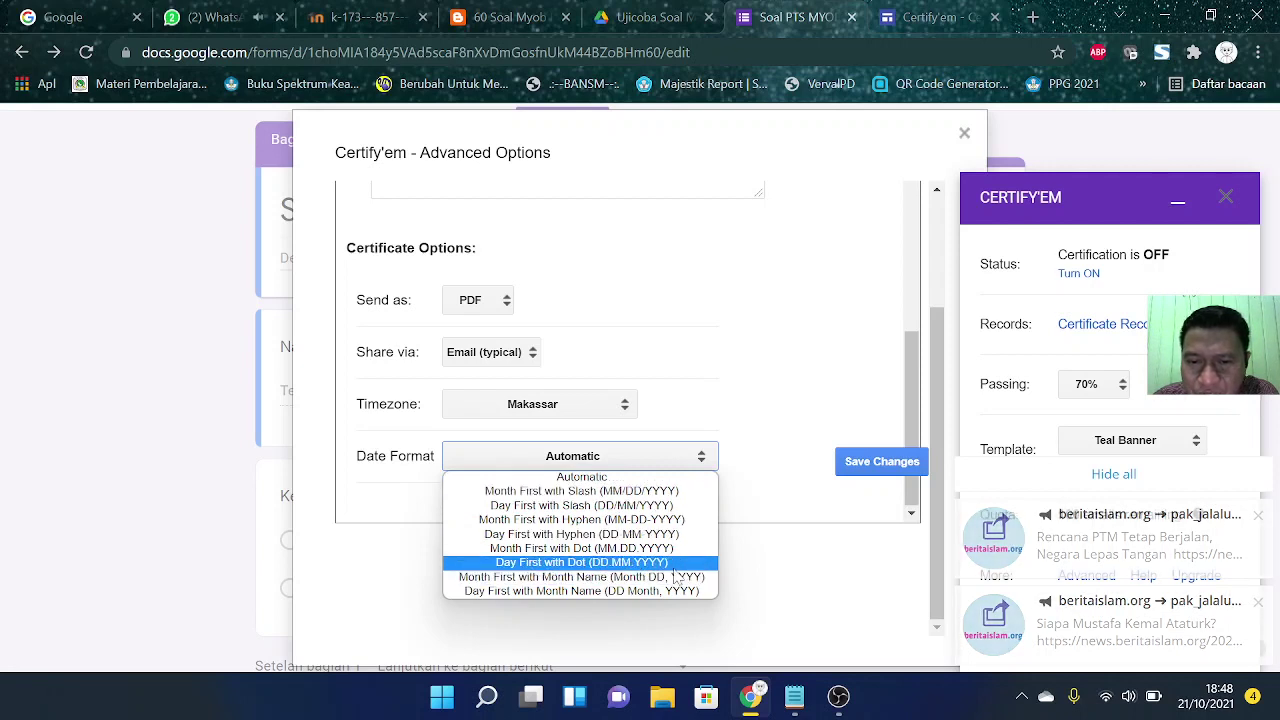
{"action": "left_click", "coordinate": [554, 592]}
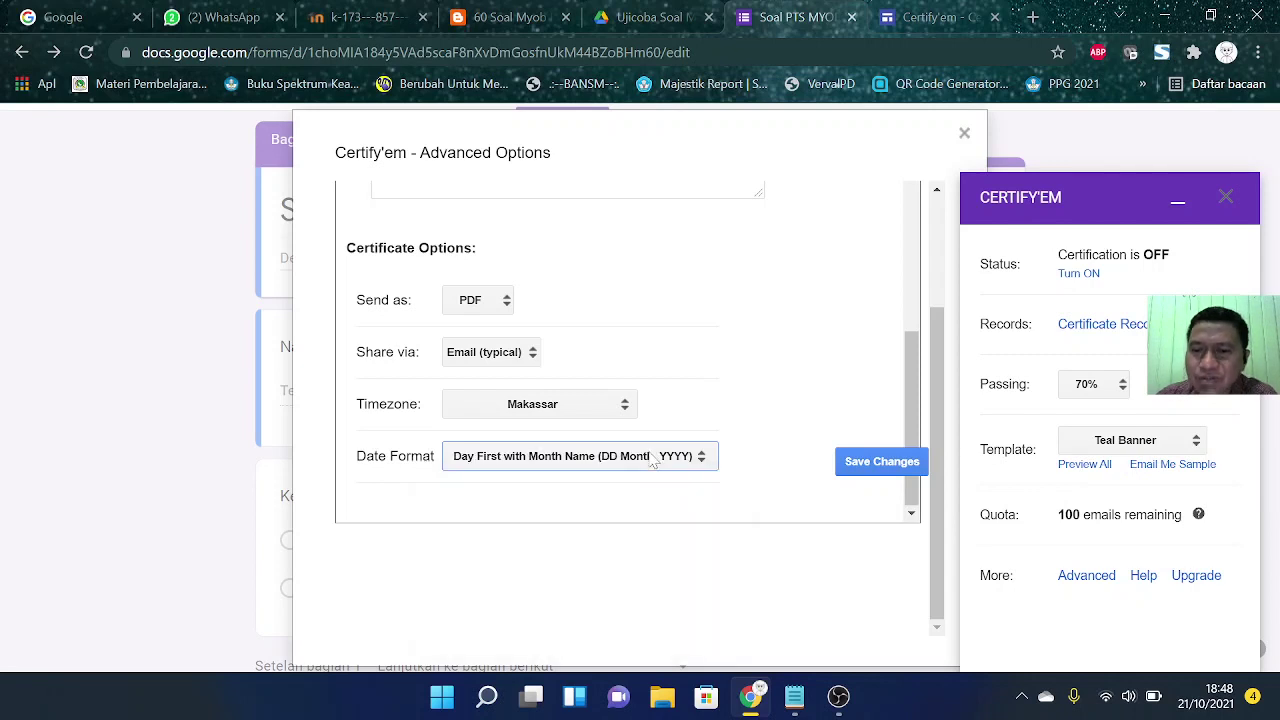
{"action": "left_click", "coordinate": [856, 467]}
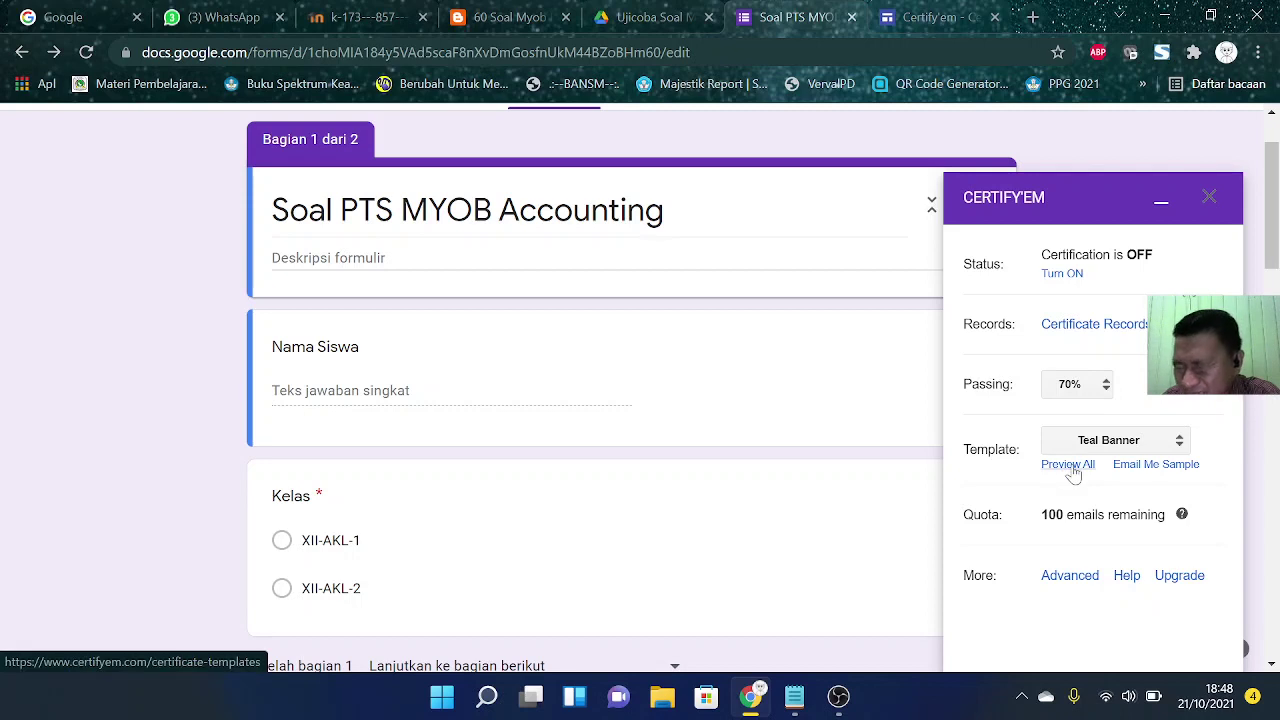
Step: Turn Certify'em certification ON for the quiz
{"action": "left_click", "coordinate": [1070, 277]}
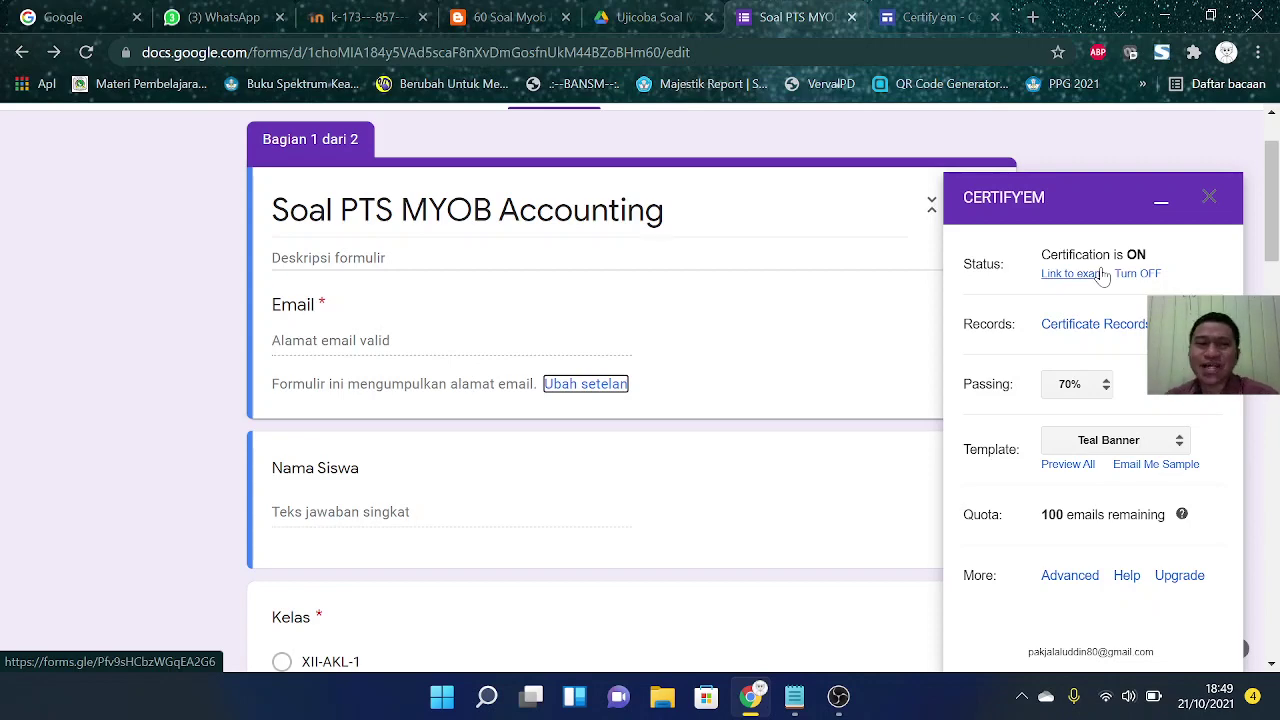
{"action": "scroll", "coordinate": [203, 166], "scroll_direction": "up", "scroll_amount": 1}
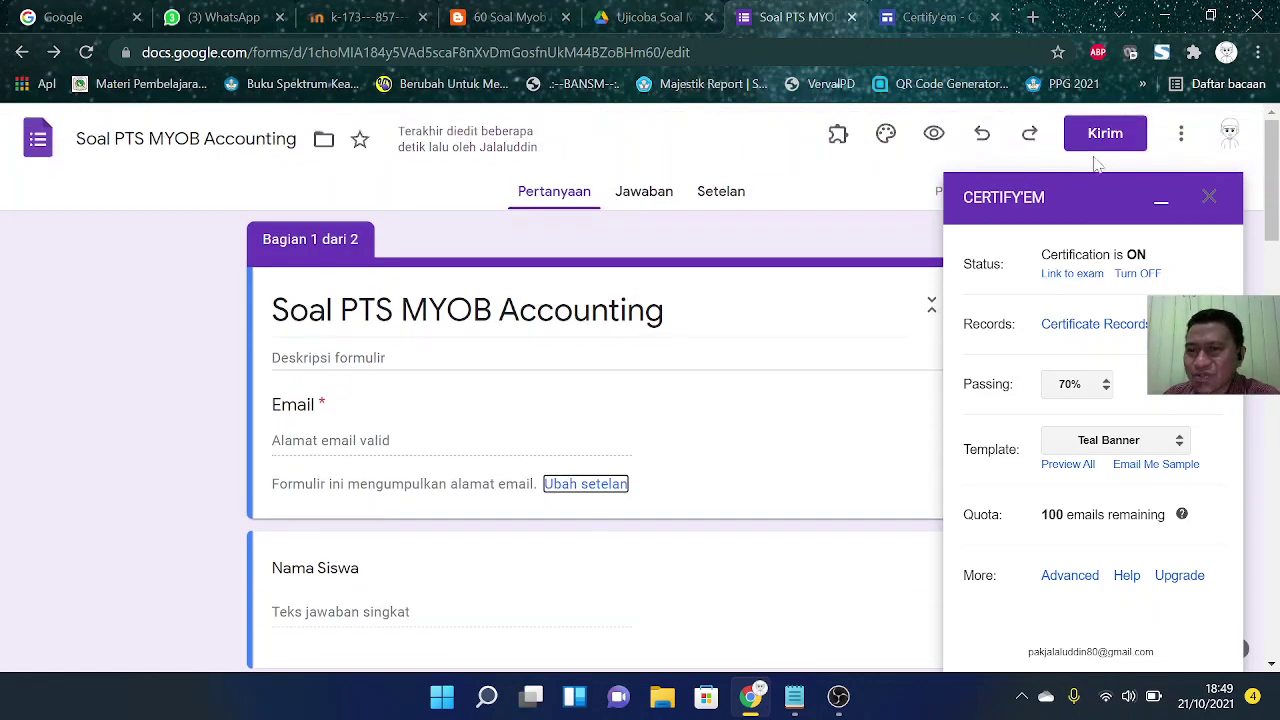
{"action": "left_click", "coordinate": [163, 214]}
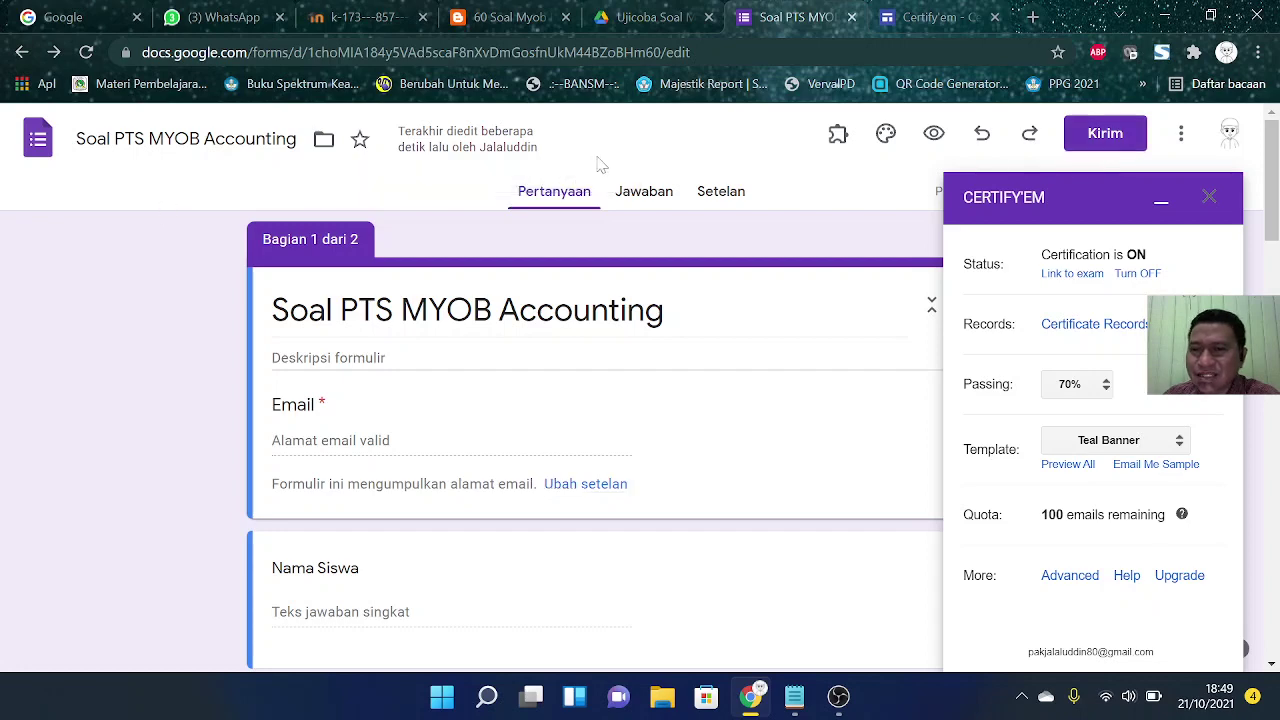
{"action": "left_click", "coordinate": [1160, 200]}
{"action": "left_click", "coordinate": [1100, 142]}
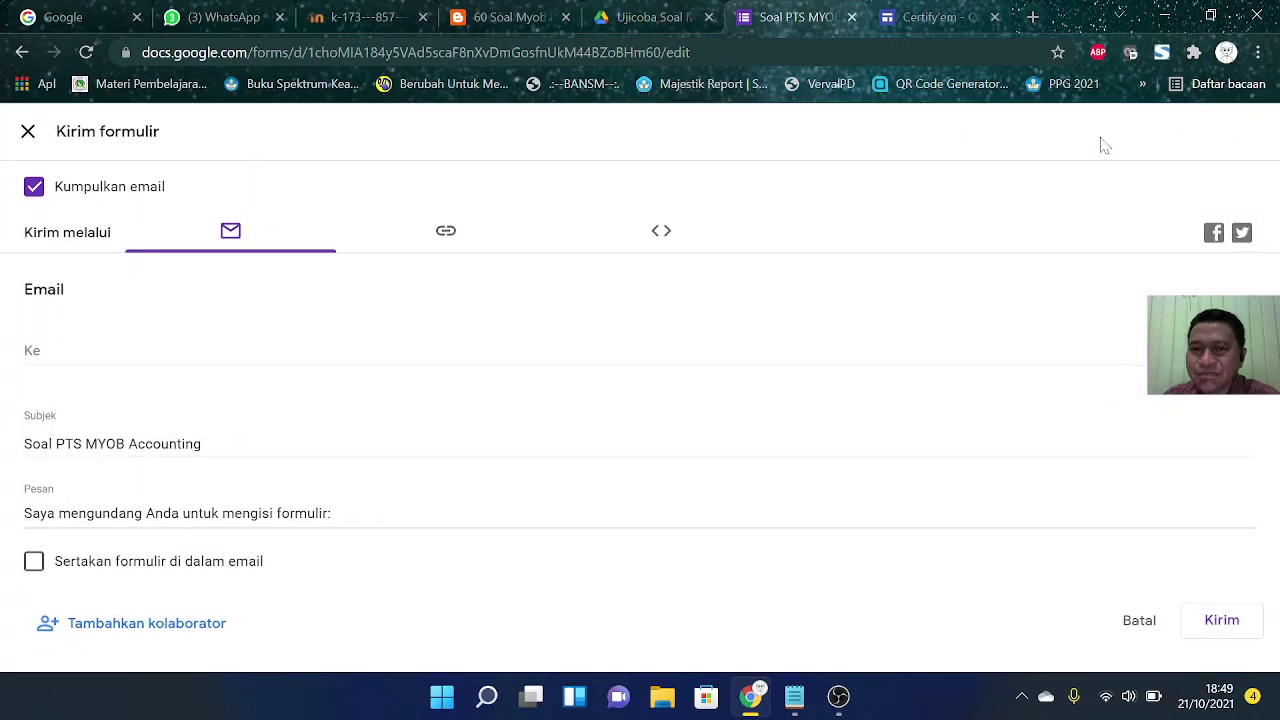
{"action": "left_click", "coordinate": [455, 234]}
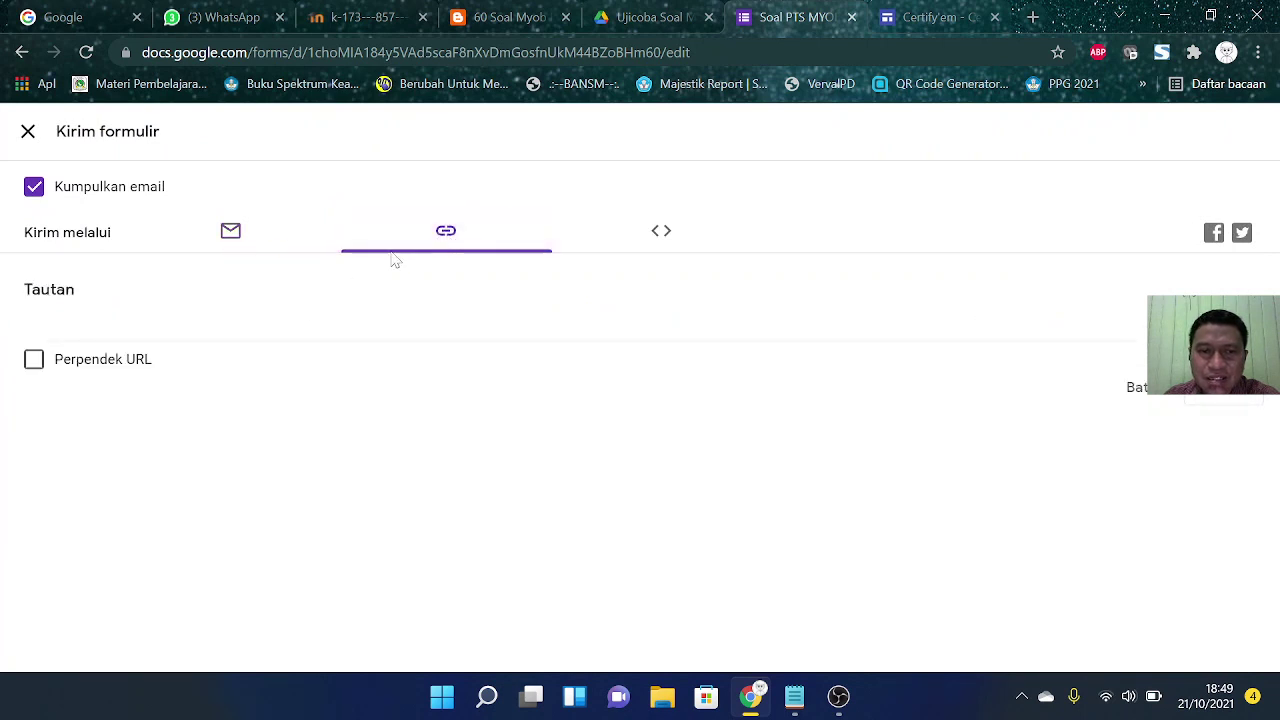
{"action": "left_click", "coordinate": [61, 366]}
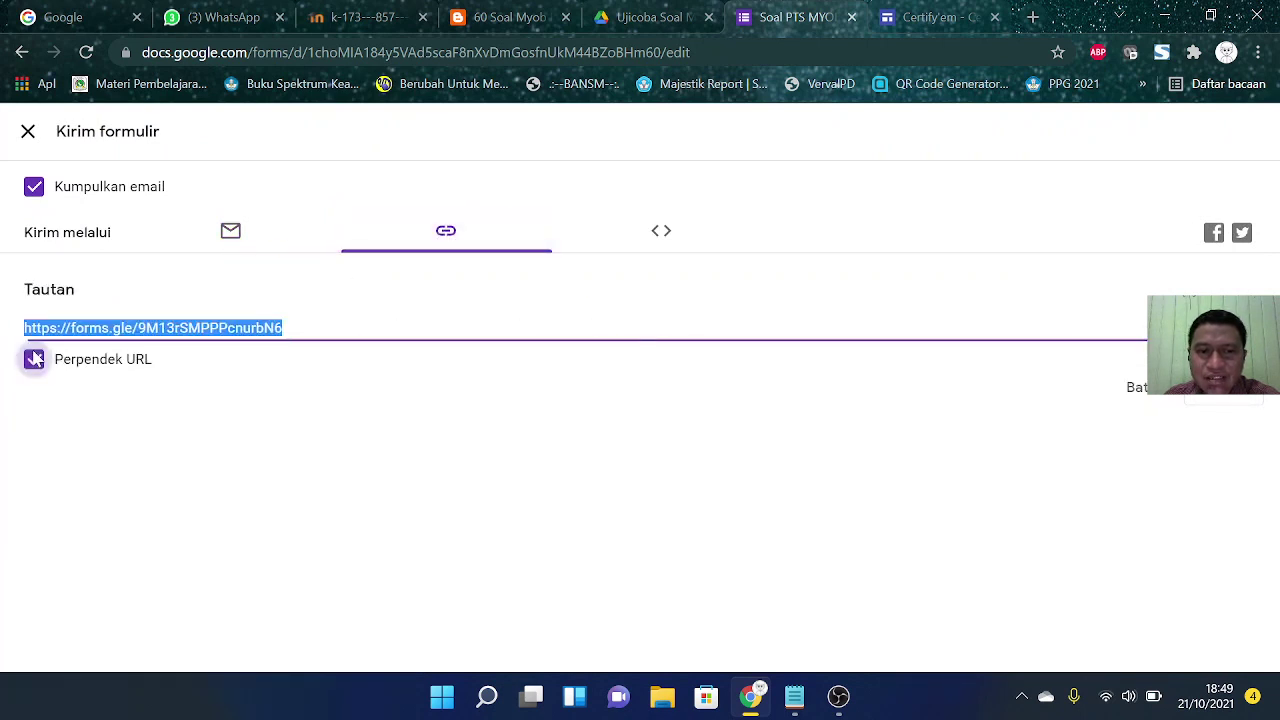
{"action": "left_click", "coordinate": [1230, 400]}
{"action": "left_click", "coordinate": [1257, 52]}
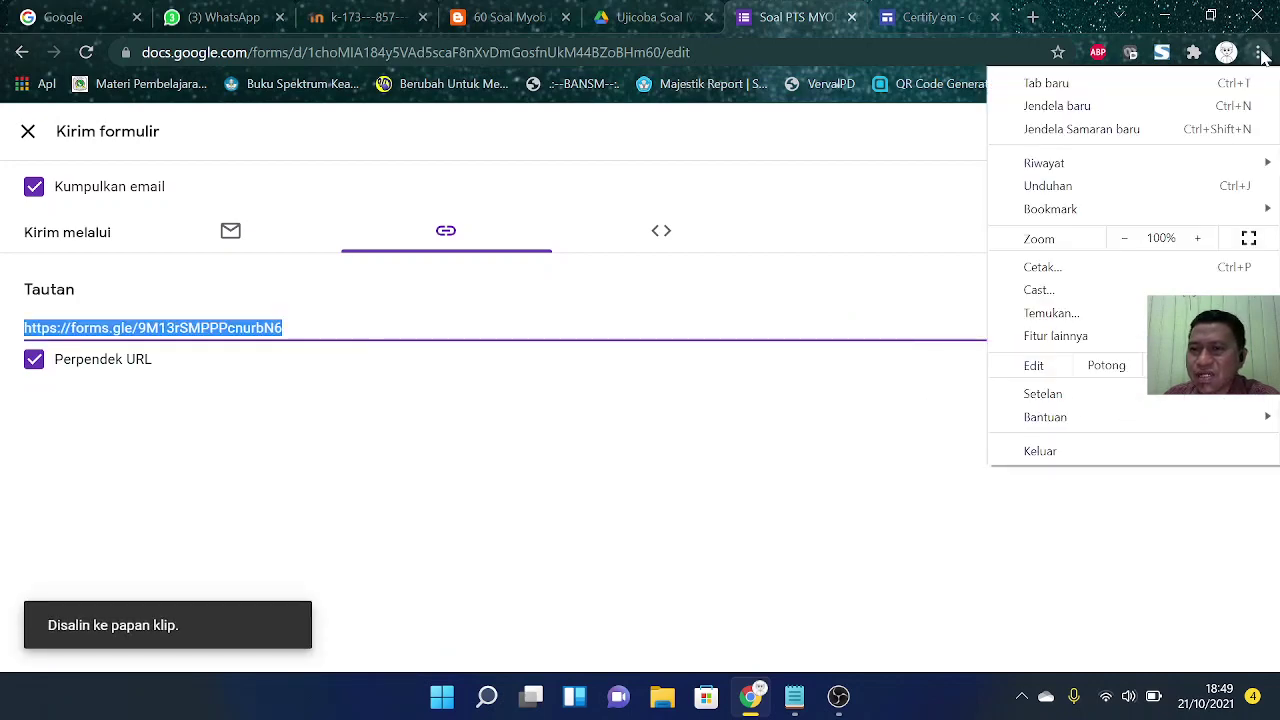
Step: Load the copied quiz link in a new incognito window
{"action": "left_click", "coordinate": [1128, 131]}
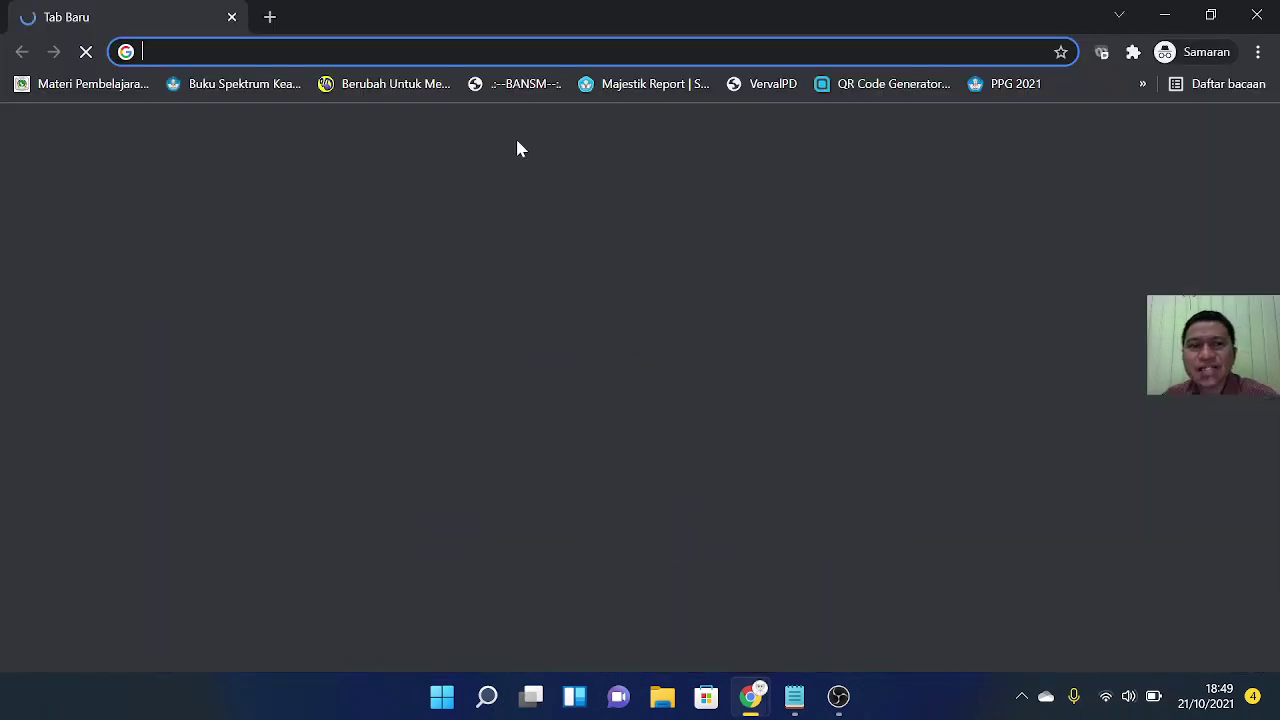
{"action": "key", "text": "ctrl+l"}
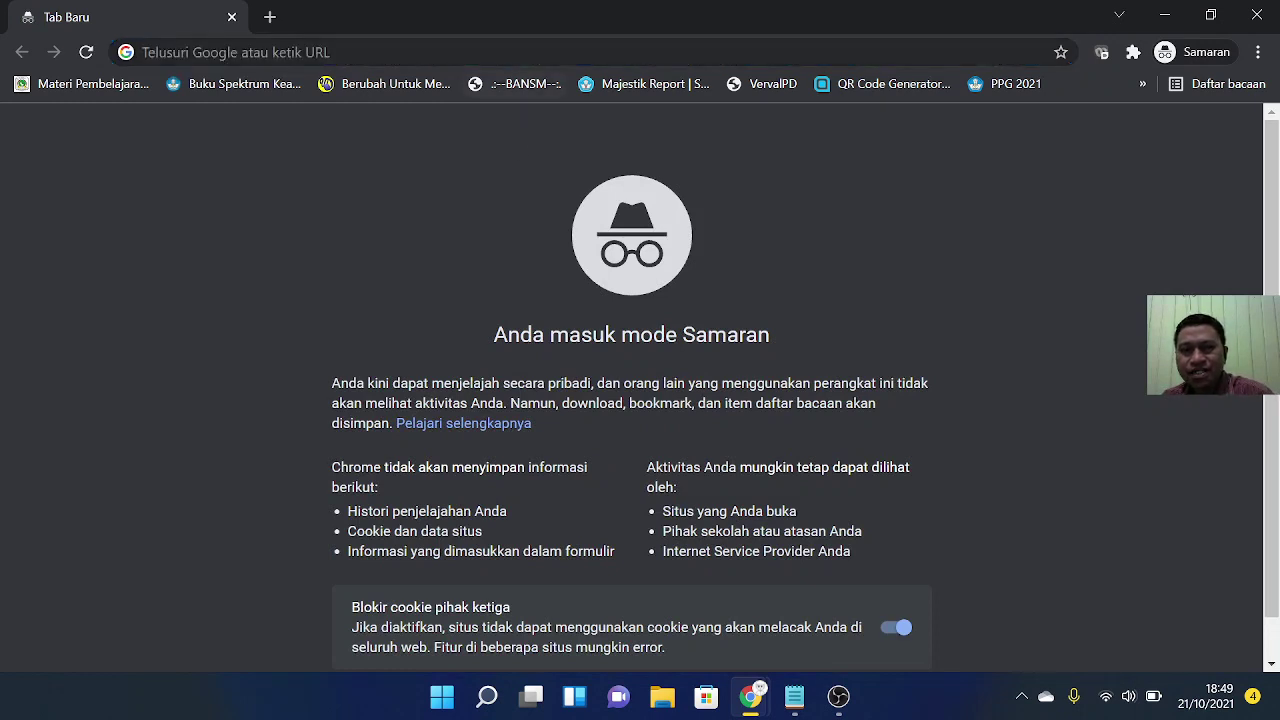
{"action": "type", "text": "https://forms.gle/9M13rSMPPPcnurbN6"}
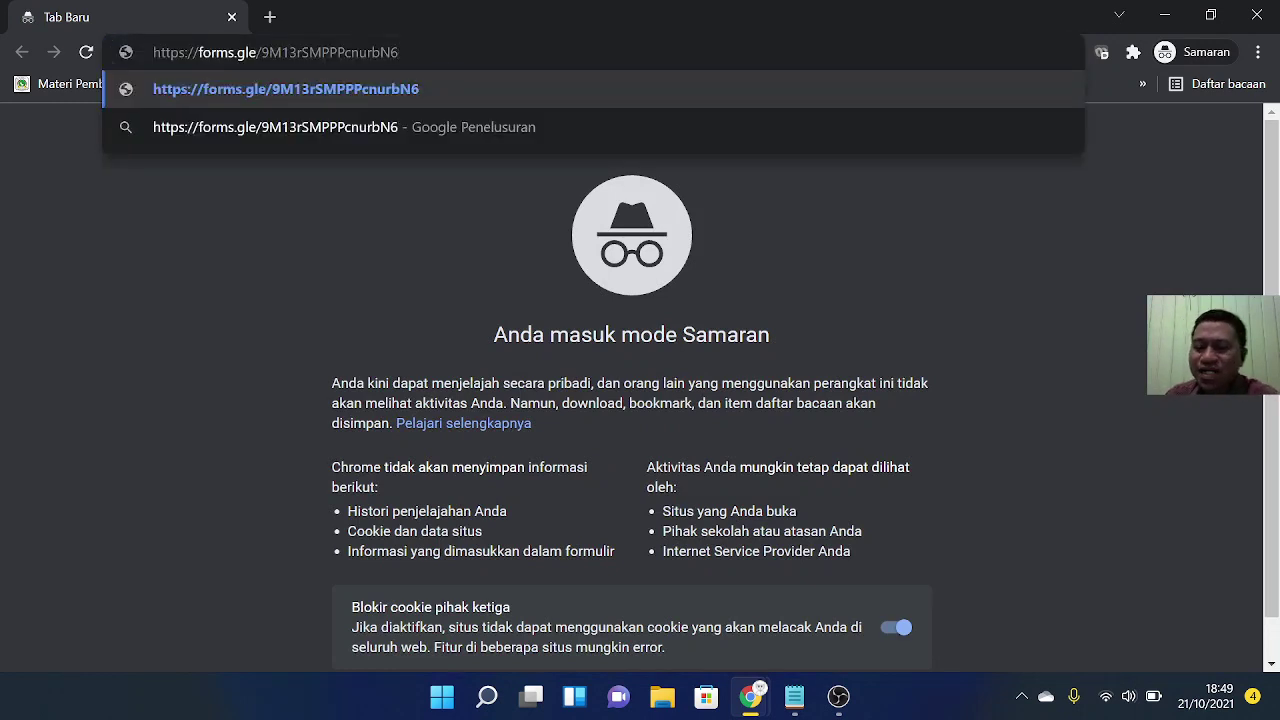
{"action": "key", "text": "Return"}
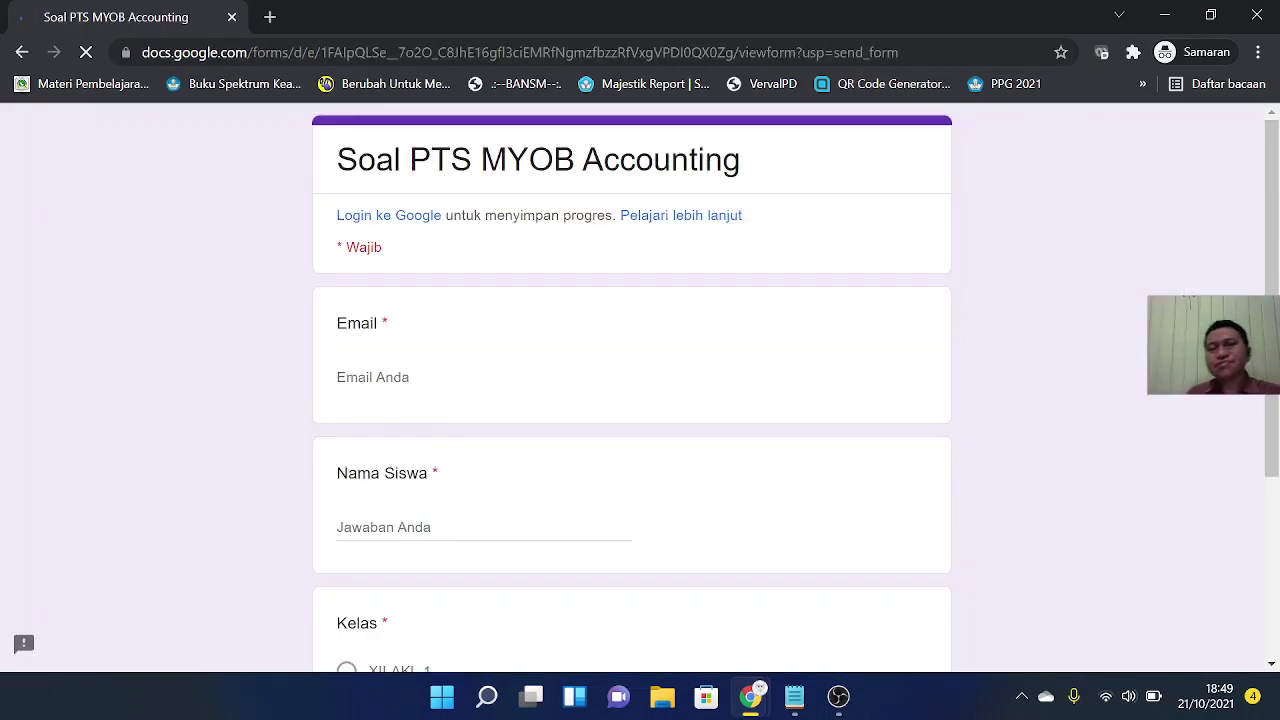
Step: Fill in the student's email and name, choose class XII-AKL-1, and continue to the questions
{"action": "scroll", "coordinate": [683, 305], "scroll_direction": "down", "scroll_amount": 1}
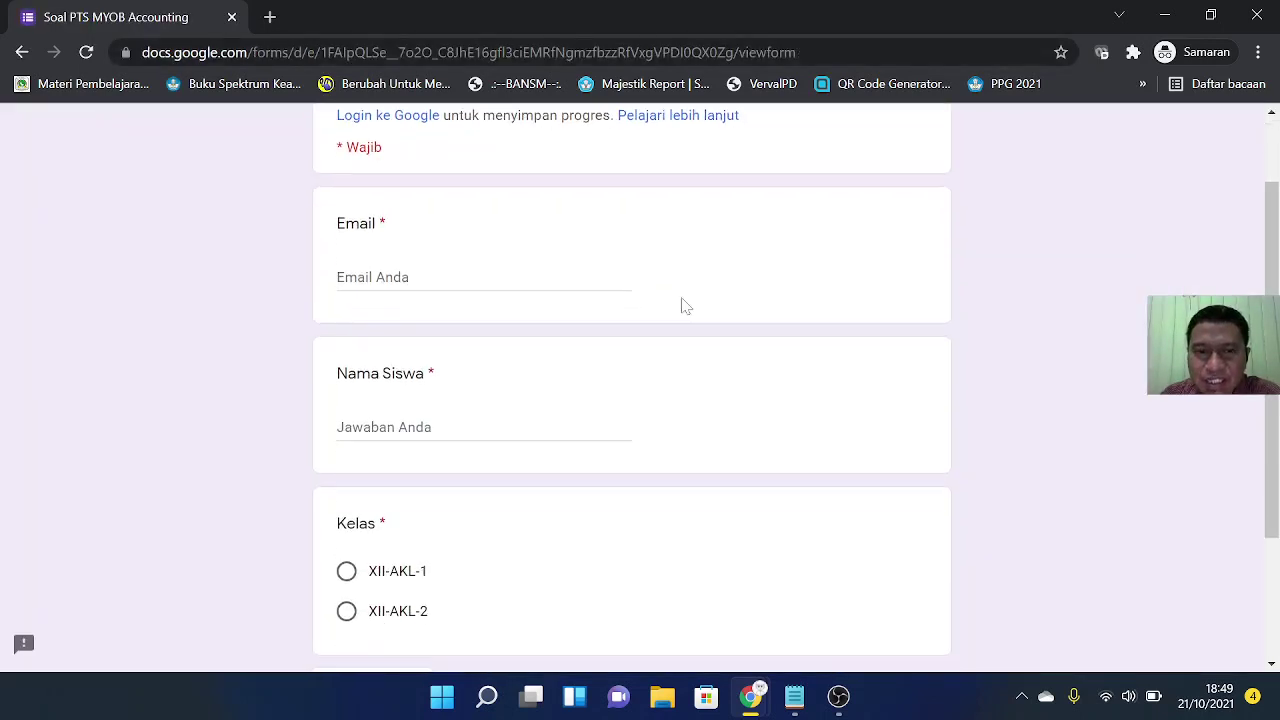
{"action": "left_click", "coordinate": [455, 278]}
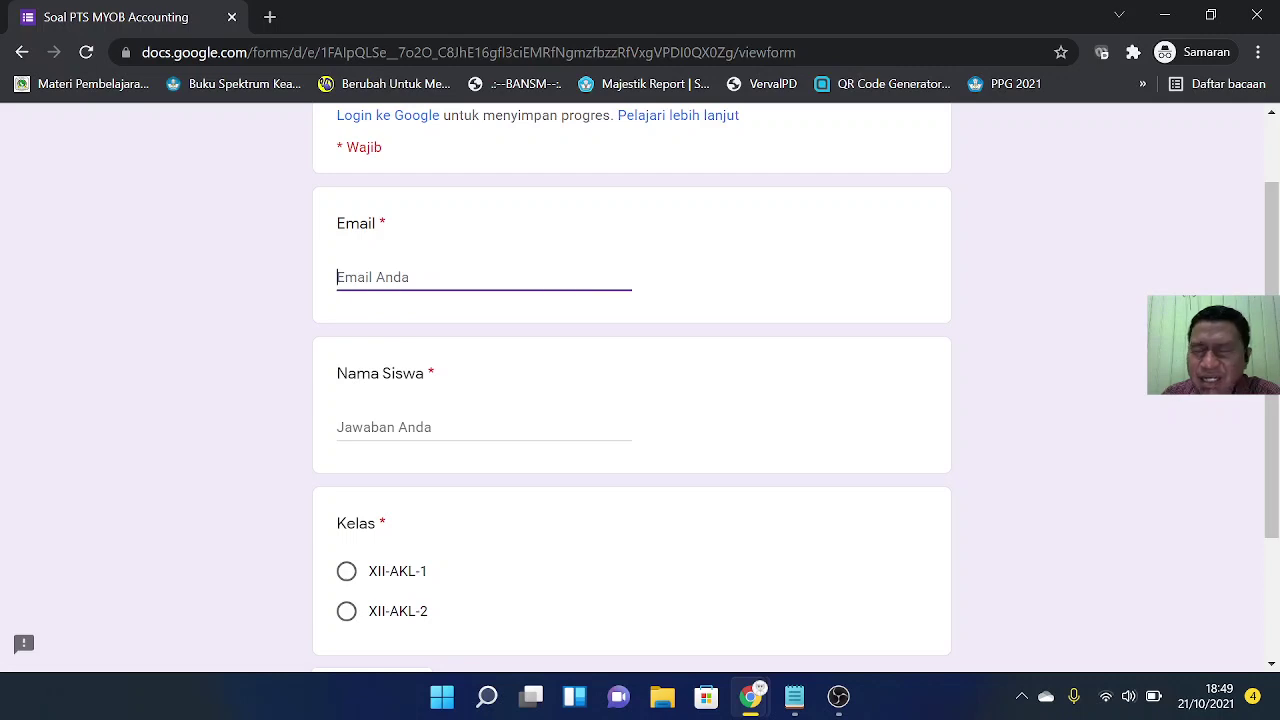
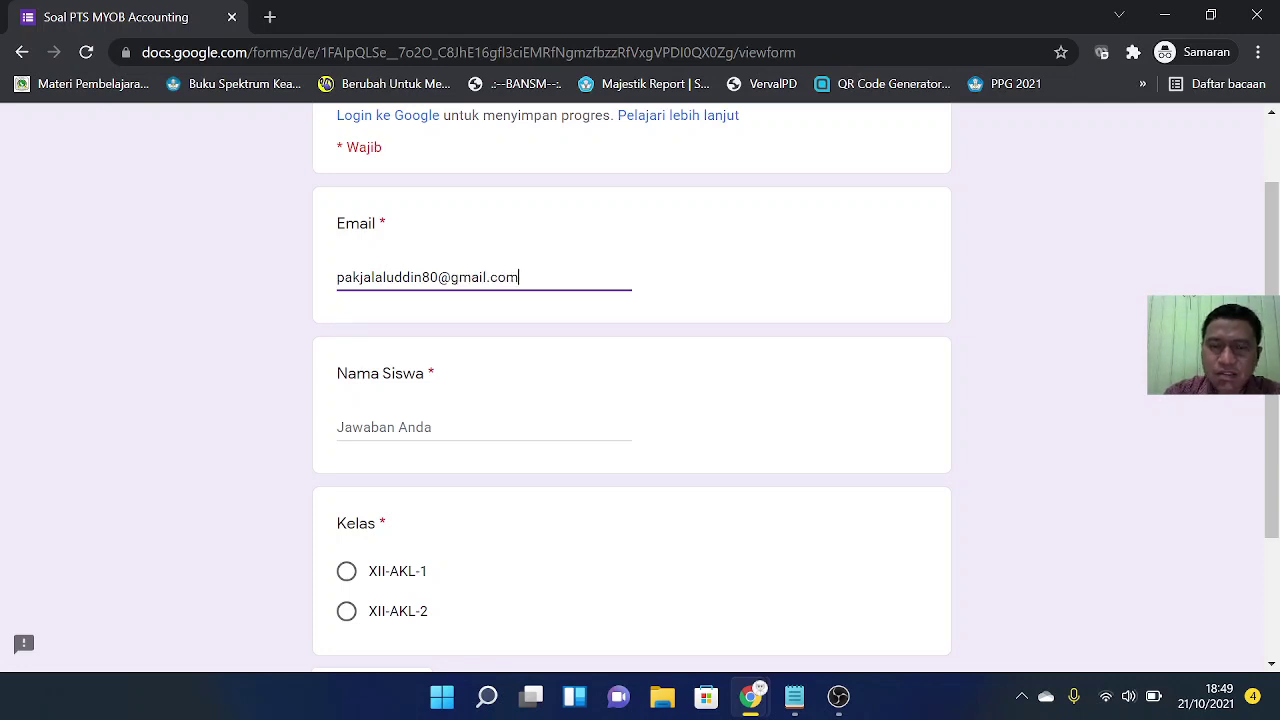
{"action": "left_click", "coordinate": [425, 427]}
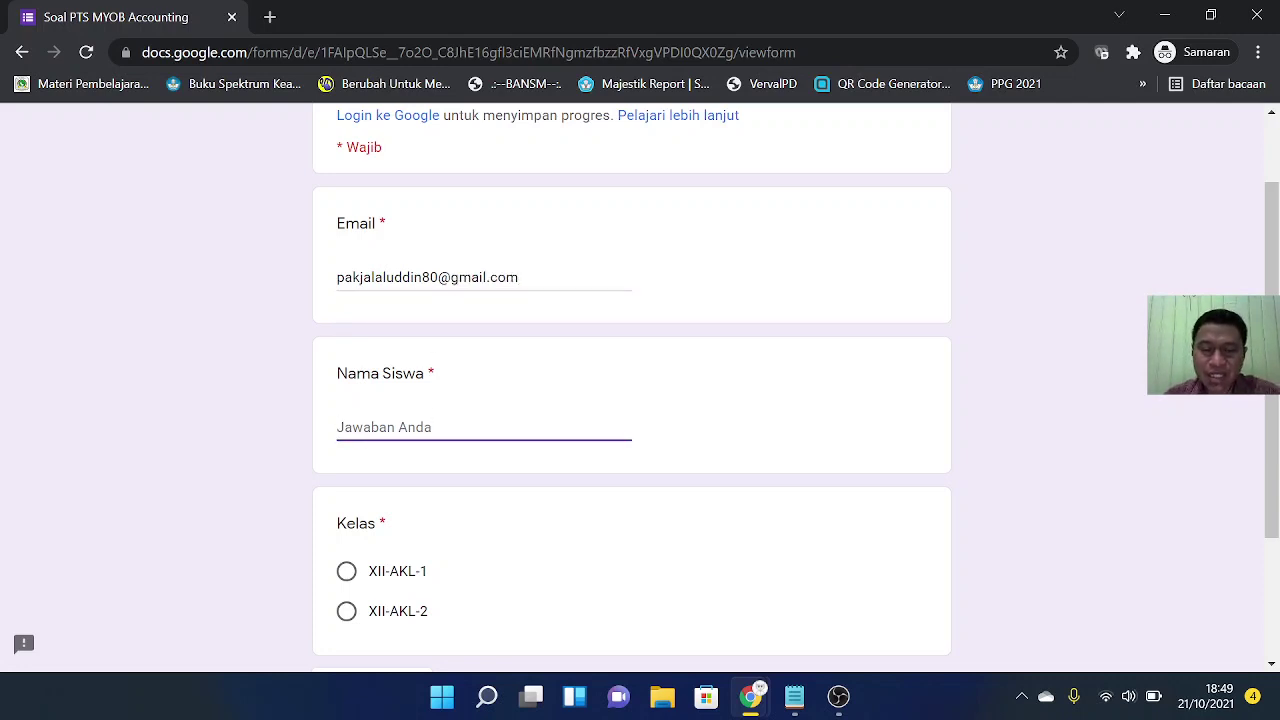
{"action": "type", "text": "Jalaluddin"}
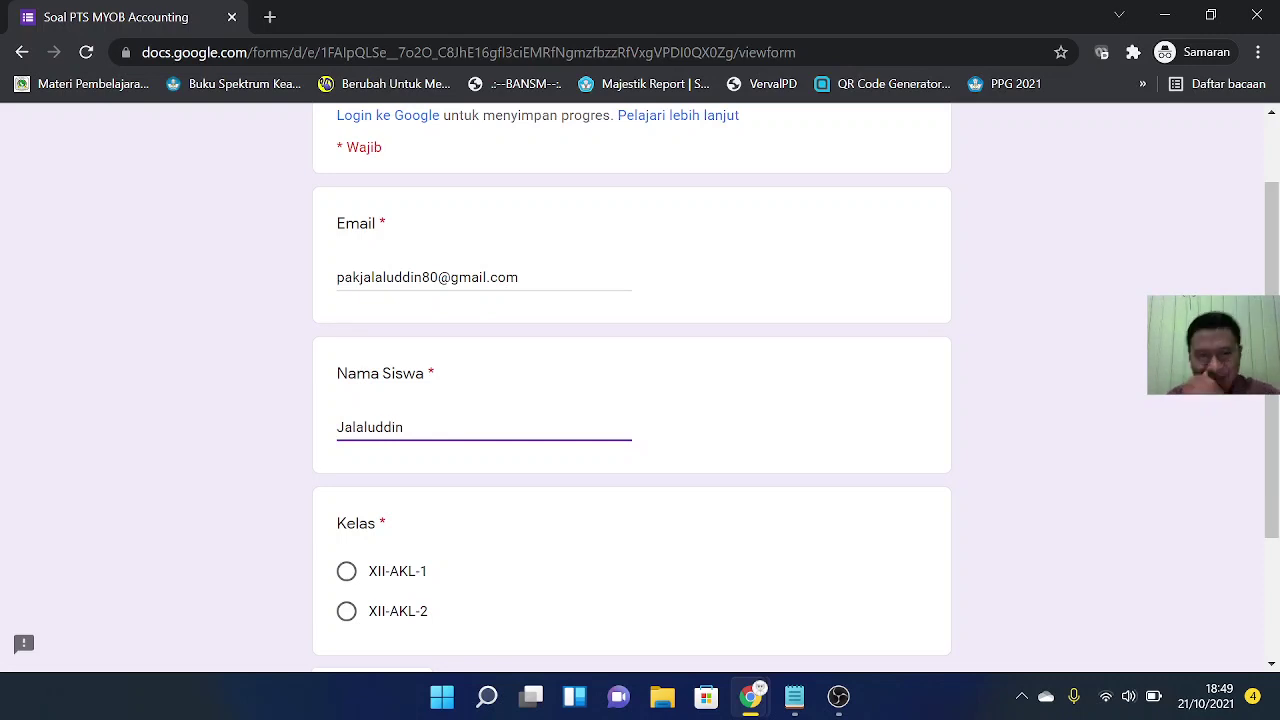
{"action": "scroll", "coordinate": [763, 434], "scroll_direction": "down", "scroll_amount": 2}
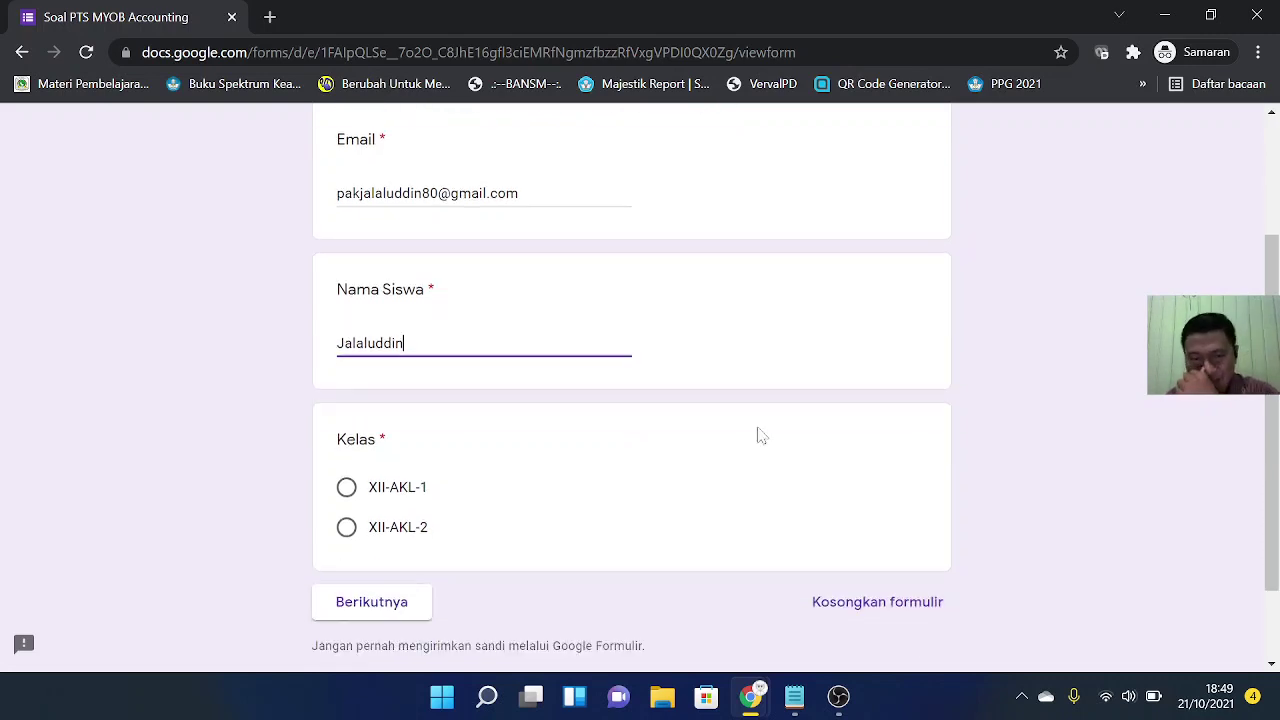
{"action": "scroll", "coordinate": [441, 395], "scroll_direction": "up", "scroll_amount": 1}
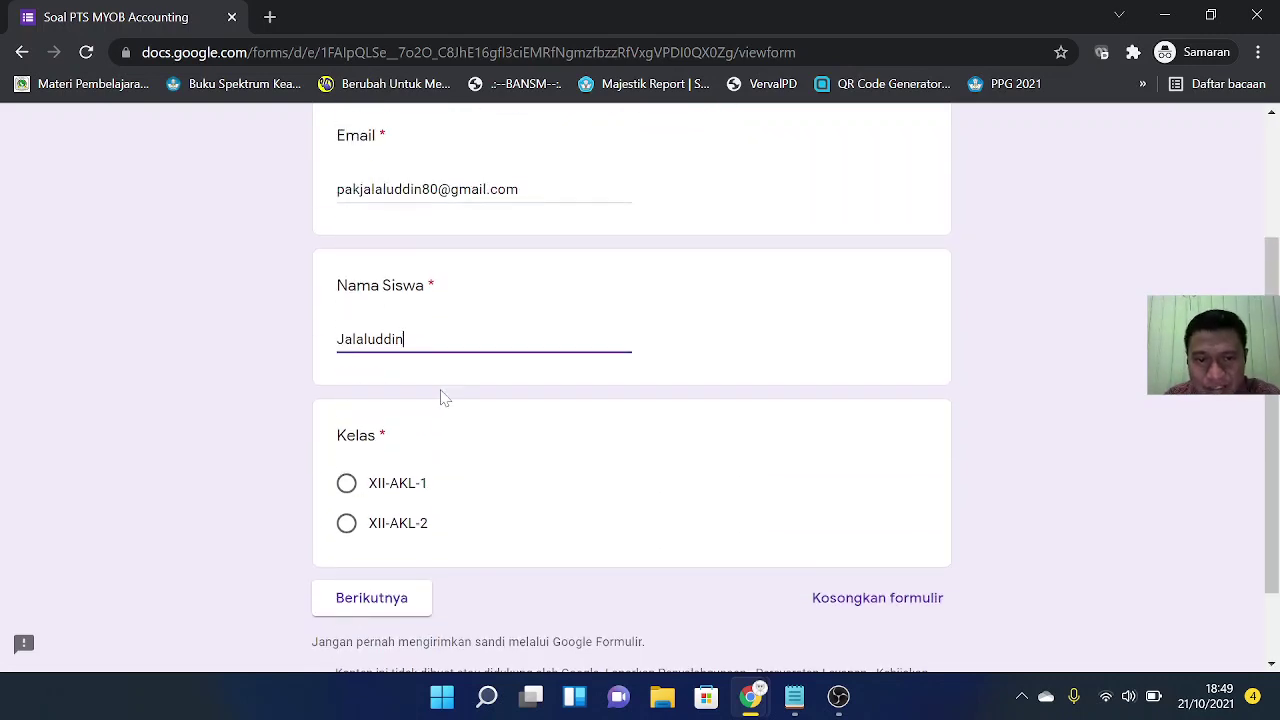
{"action": "scroll", "coordinate": [441, 395], "scroll_direction": "down", "scroll_amount": 1}
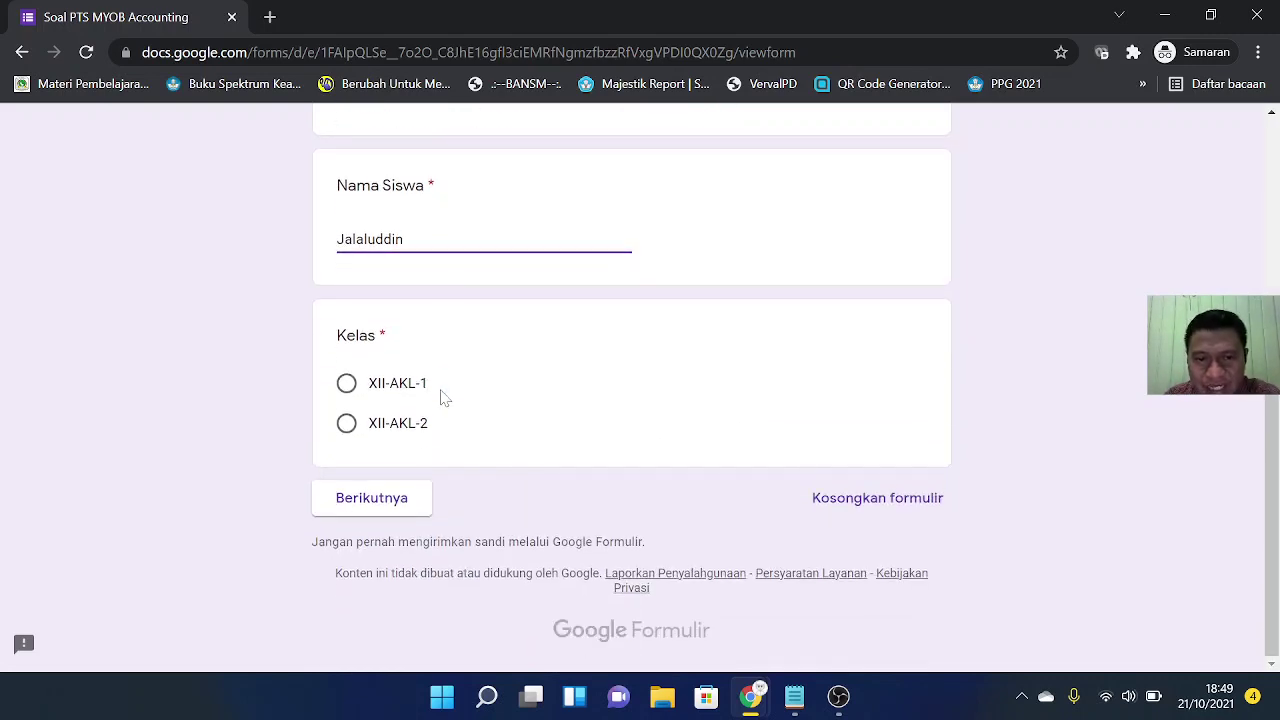
{"action": "left_click", "coordinate": [346, 388]}
{"action": "left_click", "coordinate": [377, 509]}
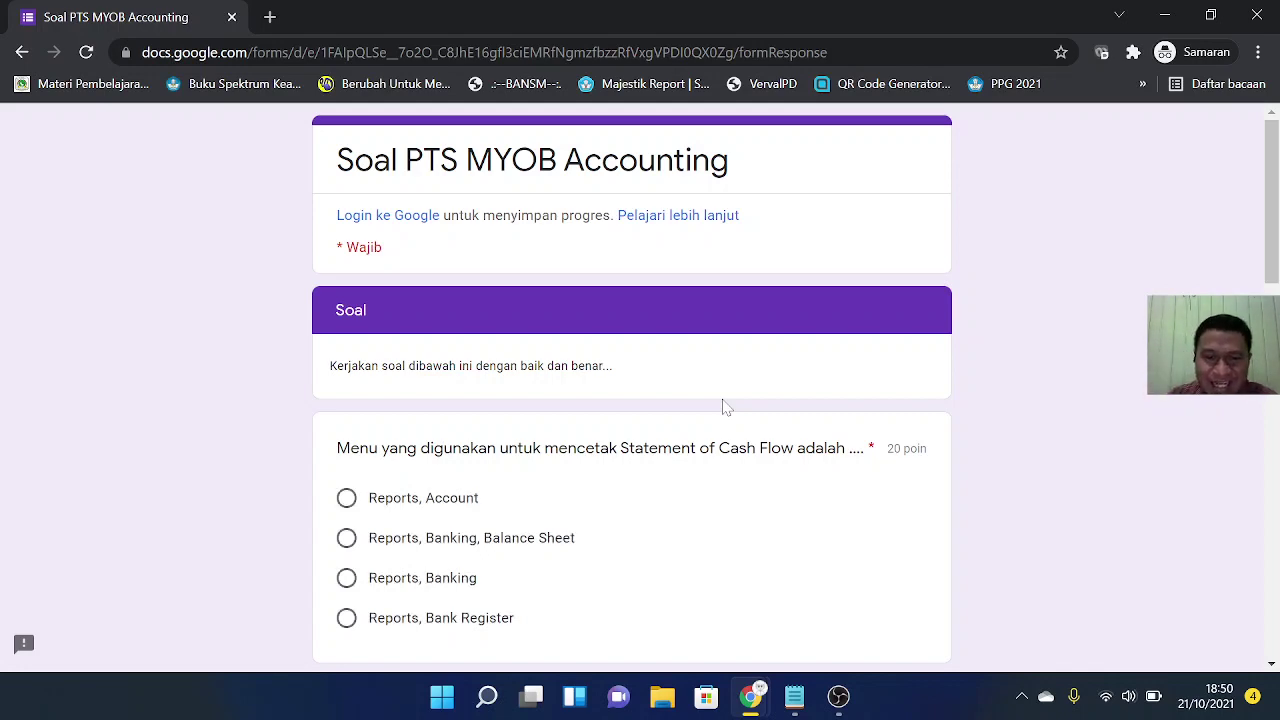
Step: Answer the first two quiz questions with 'Reports, Banking' and 'Statement of Cash Flow'
{"action": "scroll", "coordinate": [726, 407], "scroll_direction": "down", "scroll_amount": 4}
{"action": "scroll", "coordinate": [728, 404], "scroll_direction": "up", "scroll_amount": 1}
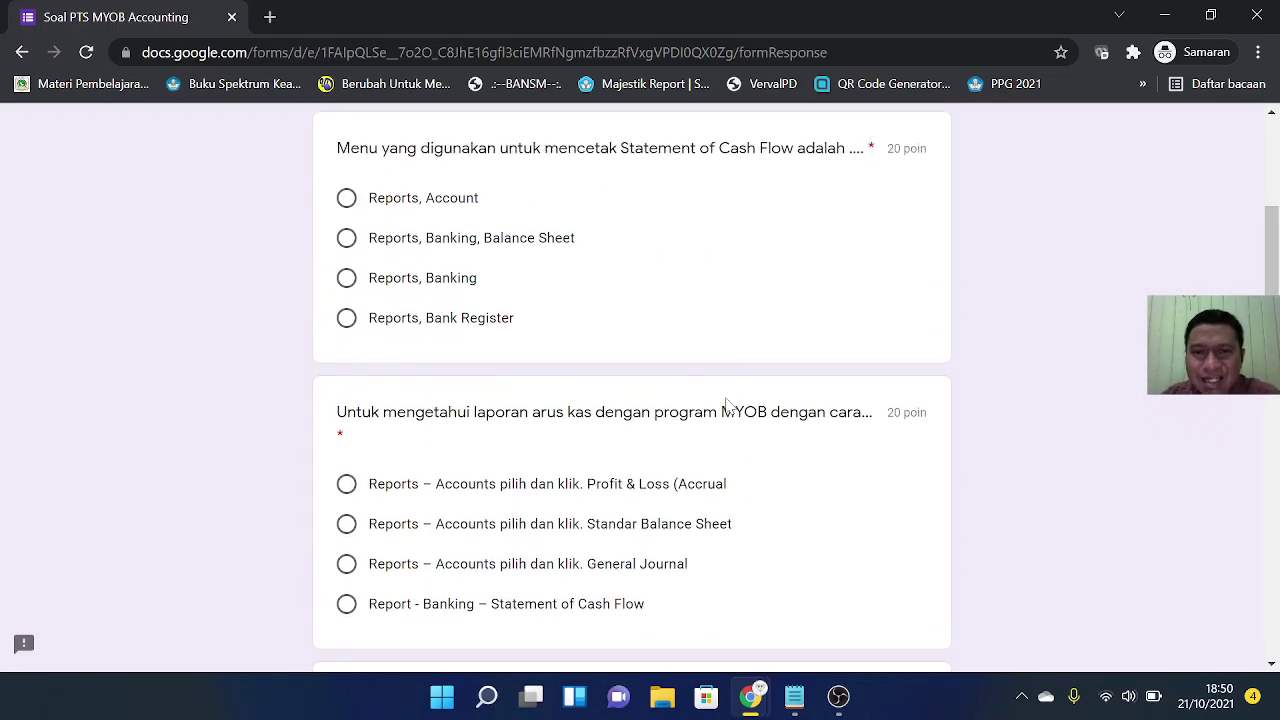
{"action": "scroll", "coordinate": [727, 405], "scroll_direction": "up", "scroll_amount": 1}
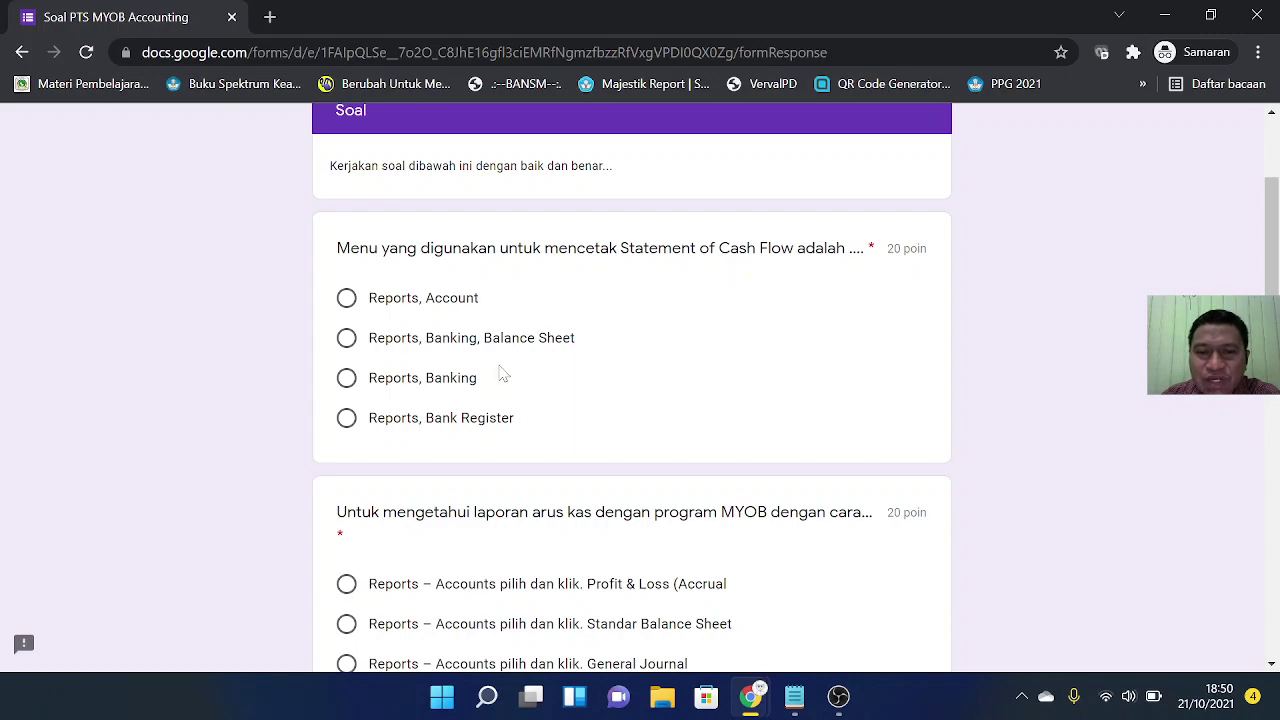
{"action": "left_click", "coordinate": [346, 379]}
{"action": "scroll", "coordinate": [805, 395], "scroll_direction": "down", "scroll_amount": 2}
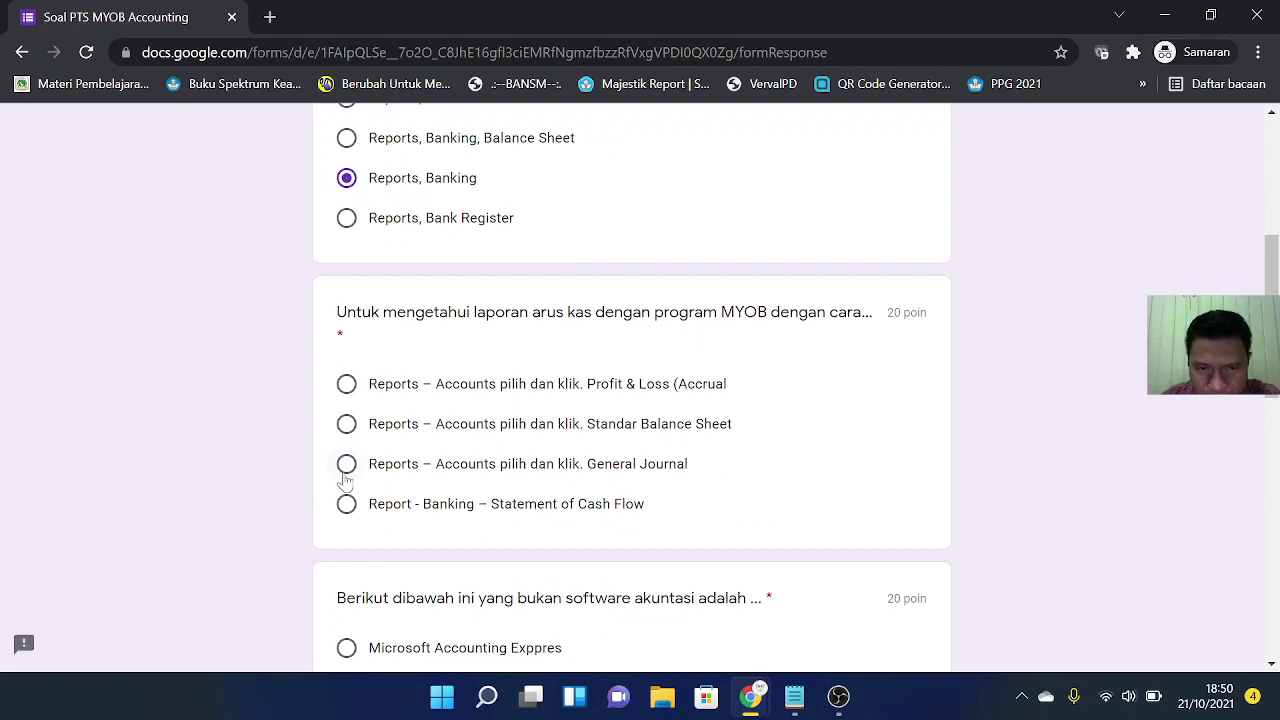
{"action": "left_click", "coordinate": [346, 504]}
{"action": "scroll", "coordinate": [770, 450], "scroll_direction": "down", "scroll_amount": 3}
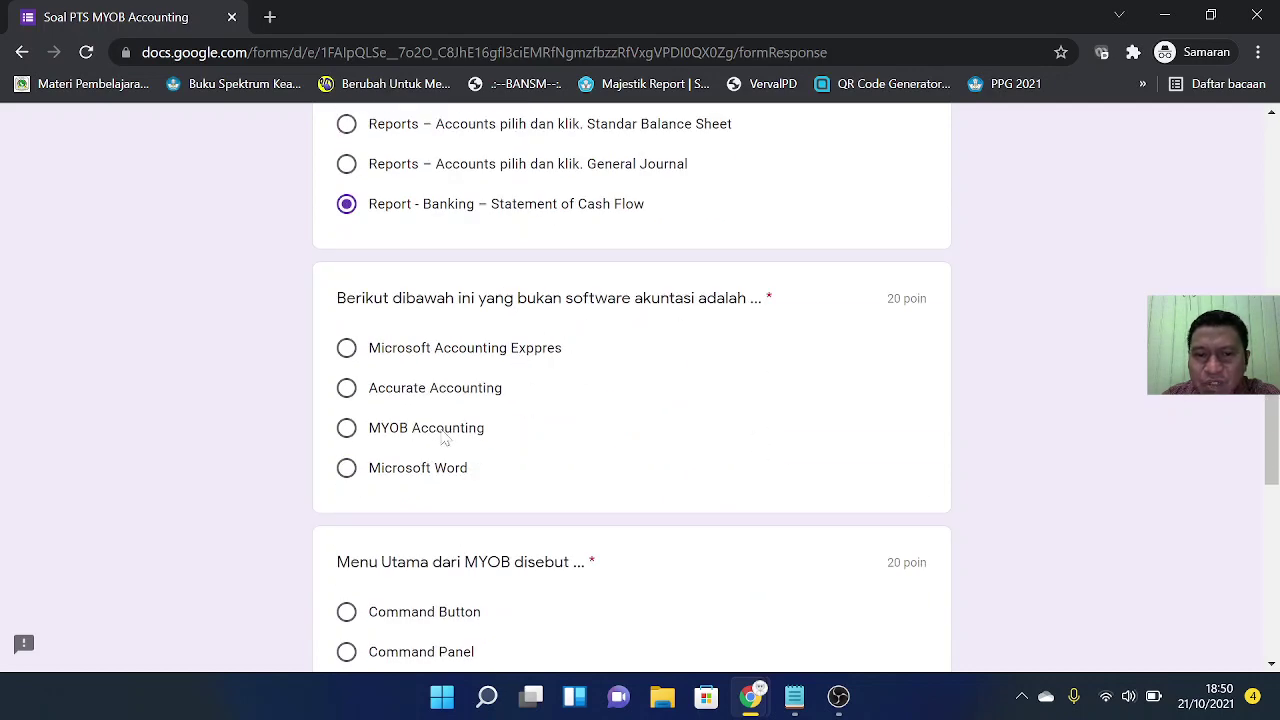
Step: Answer Microsoft Word, Command Center and *.txt for the remaining questions and submit the quiz
{"action": "left_click", "coordinate": [346, 468]}
{"action": "scroll", "coordinate": [577, 429], "scroll_direction": "down", "scroll_amount": 2}
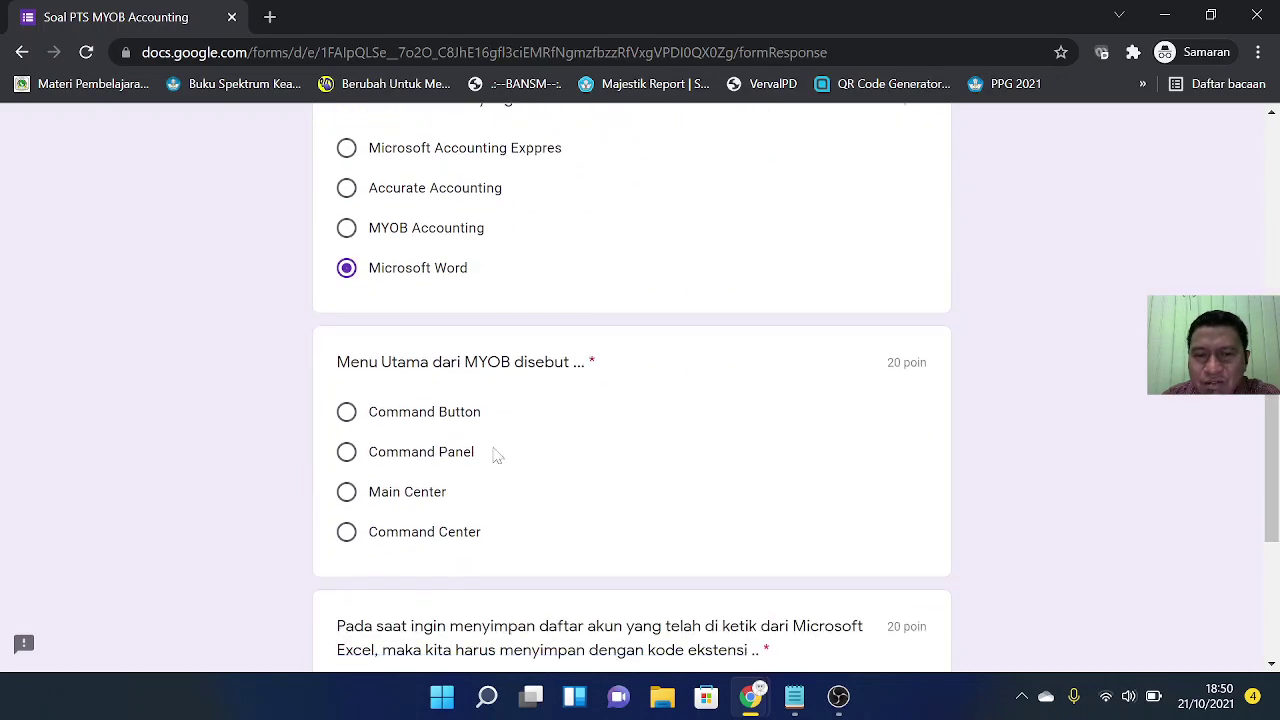
{"action": "left_click", "coordinate": [346, 532]}
{"action": "scroll", "coordinate": [646, 437], "scroll_direction": "down", "scroll_amount": 1}
{"action": "scroll", "coordinate": [646, 437], "scroll_direction": "up", "scroll_amount": 1}
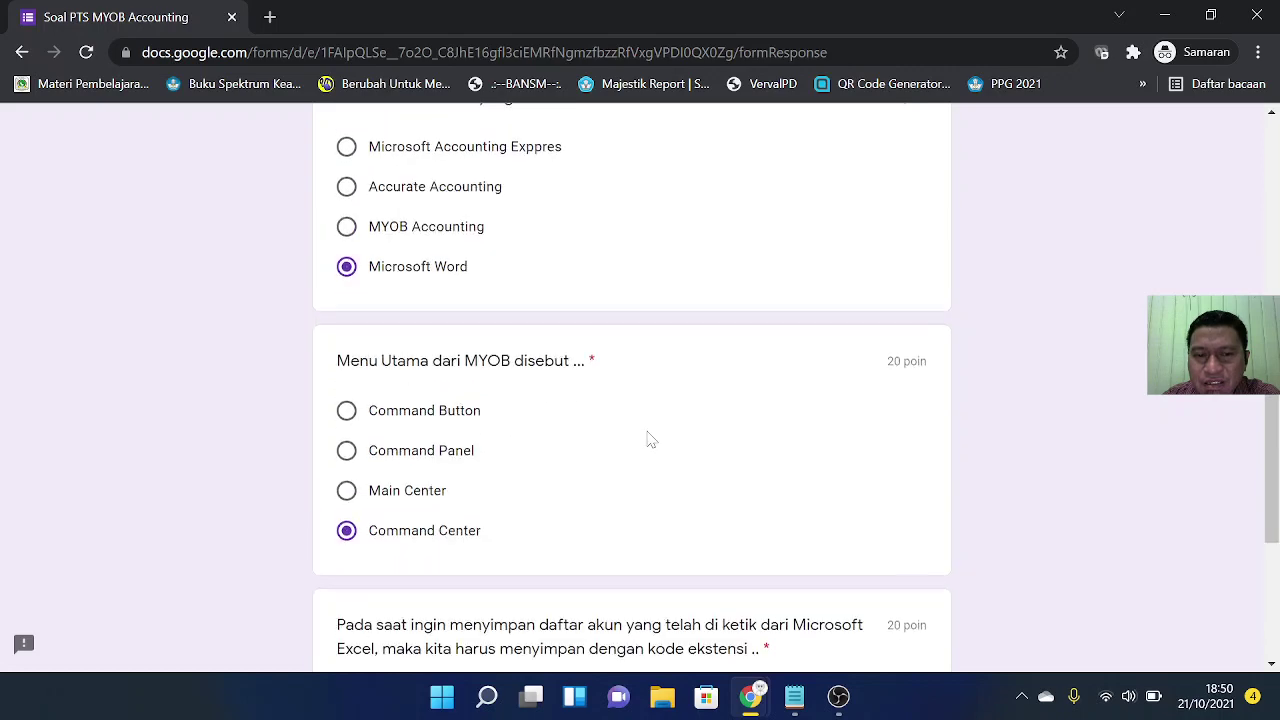
{"action": "scroll", "coordinate": [648, 437], "scroll_direction": "down", "scroll_amount": 1}
{"action": "scroll", "coordinate": [648, 437], "scroll_direction": "down", "scroll_amount": 3}
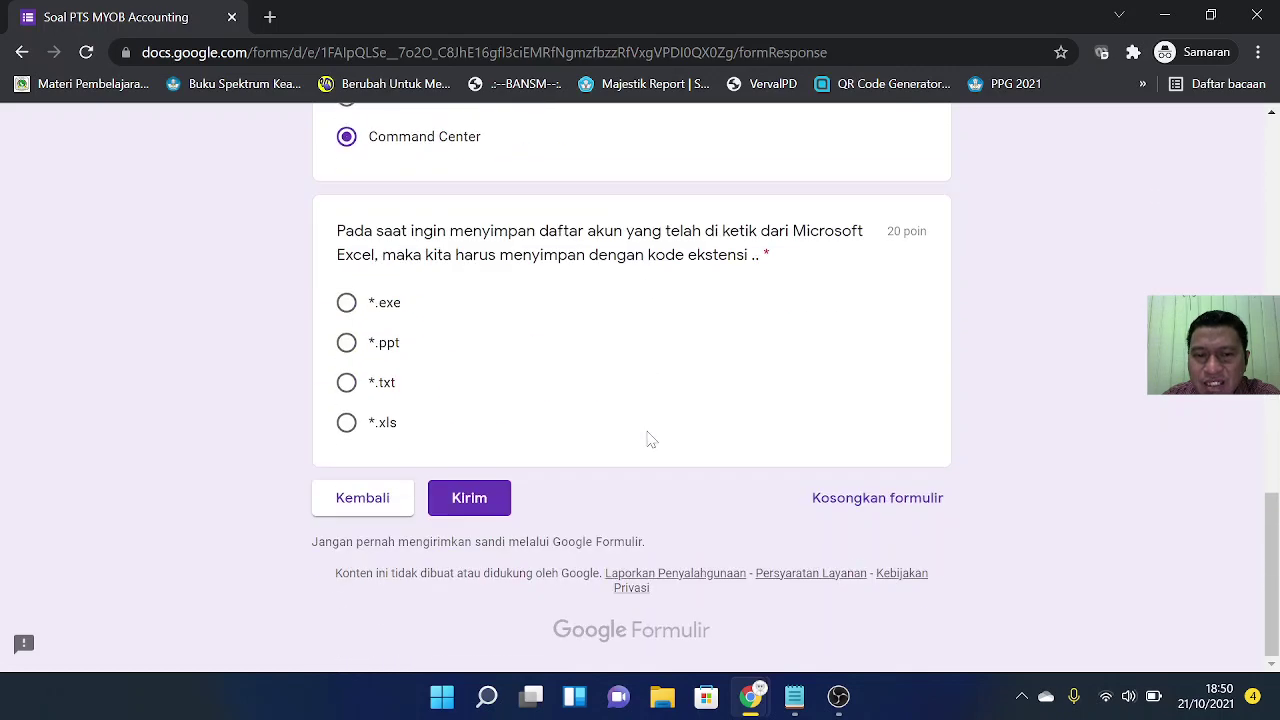
{"action": "left_click", "coordinate": [346, 382]}
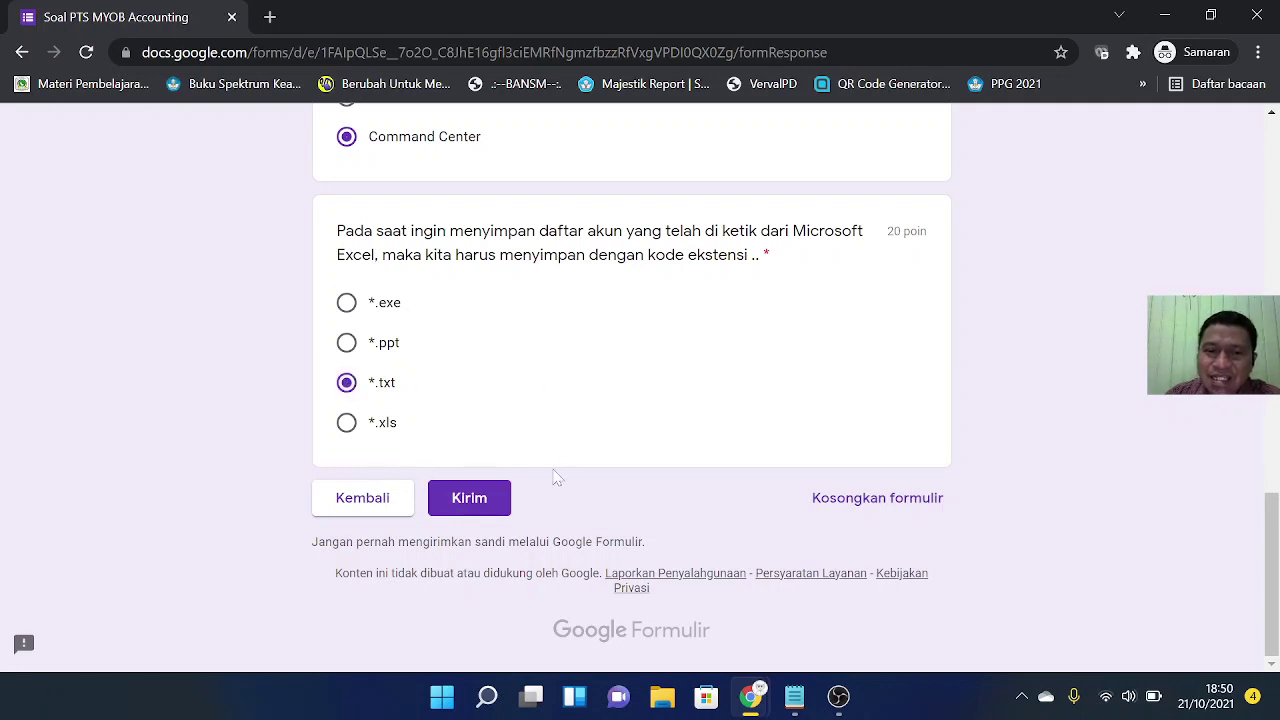
{"action": "left_click", "coordinate": [477, 500]}
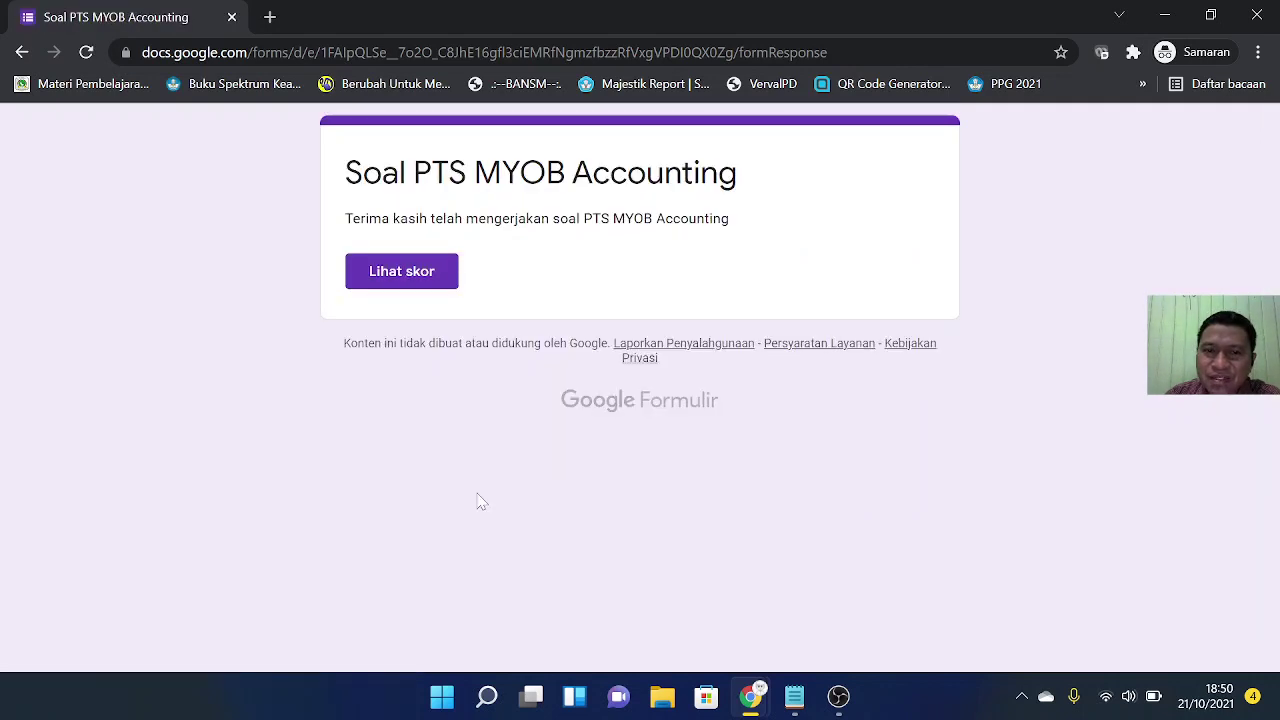
Step: View the 100/100 score, then close the score view and the quiz window
{"action": "left_click", "coordinate": [406, 280]}
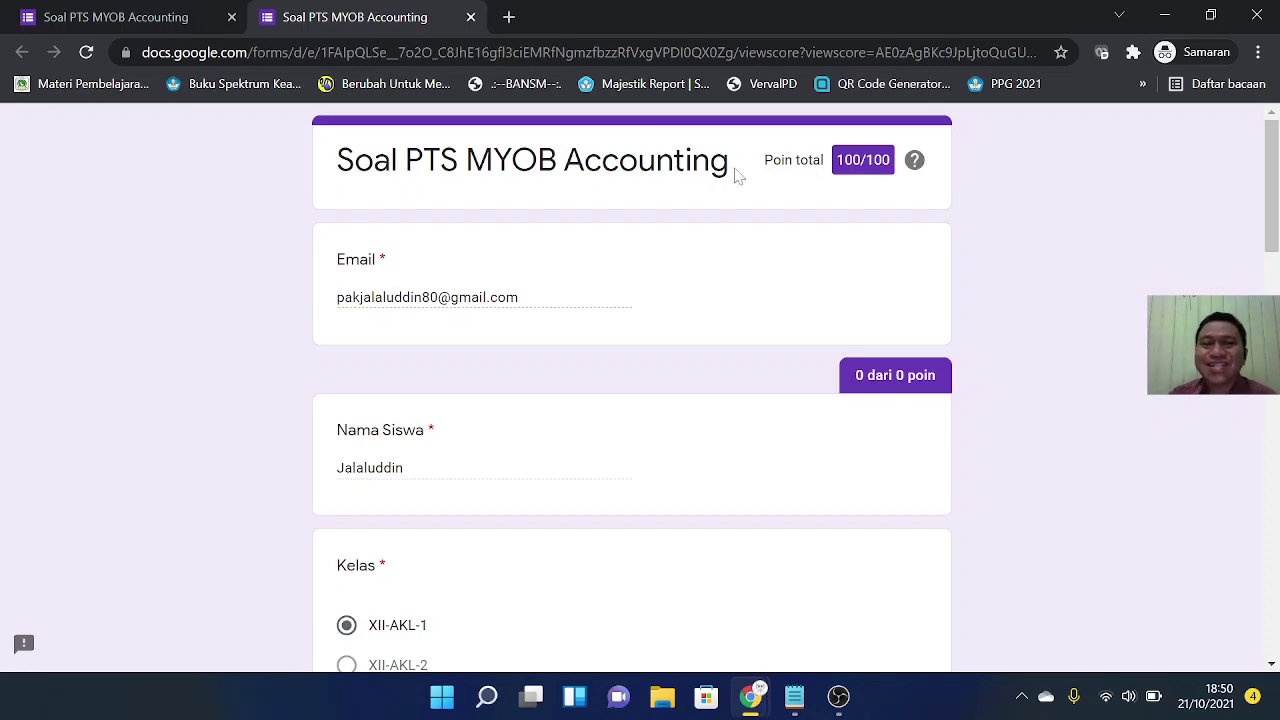
{"action": "left_click", "coordinate": [471, 18]}
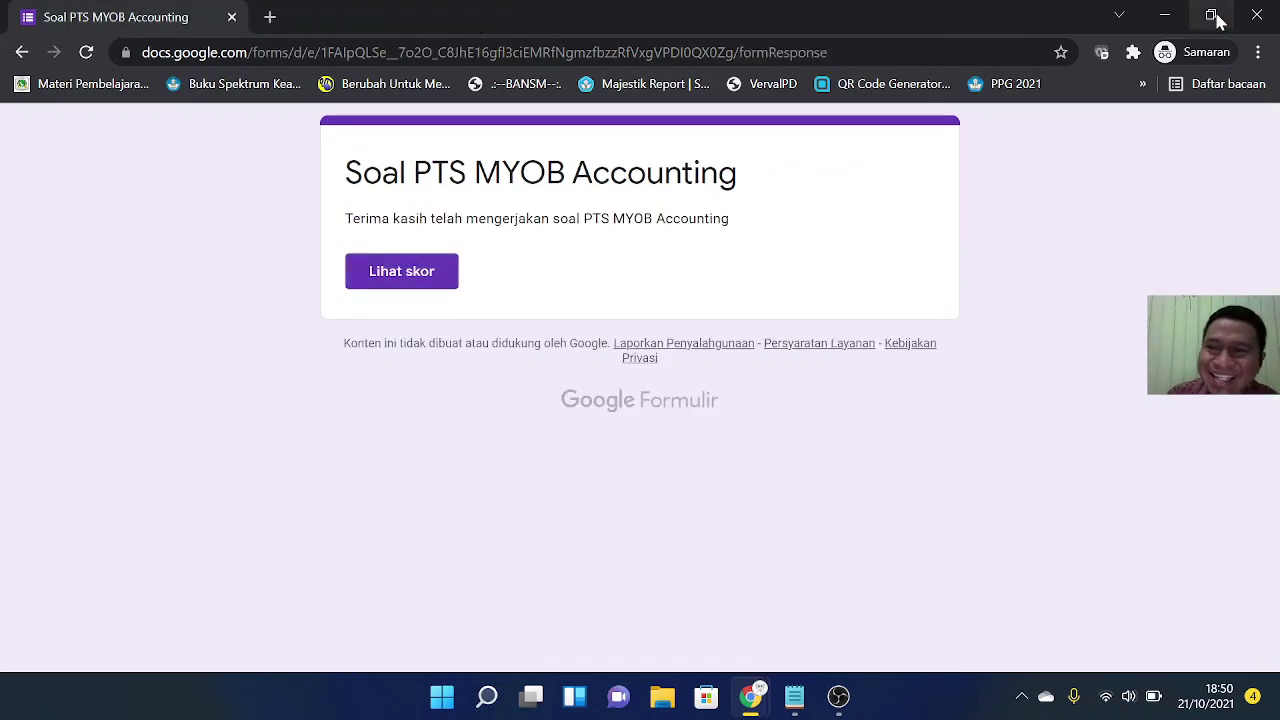
{"action": "left_click", "coordinate": [1257, 14]}
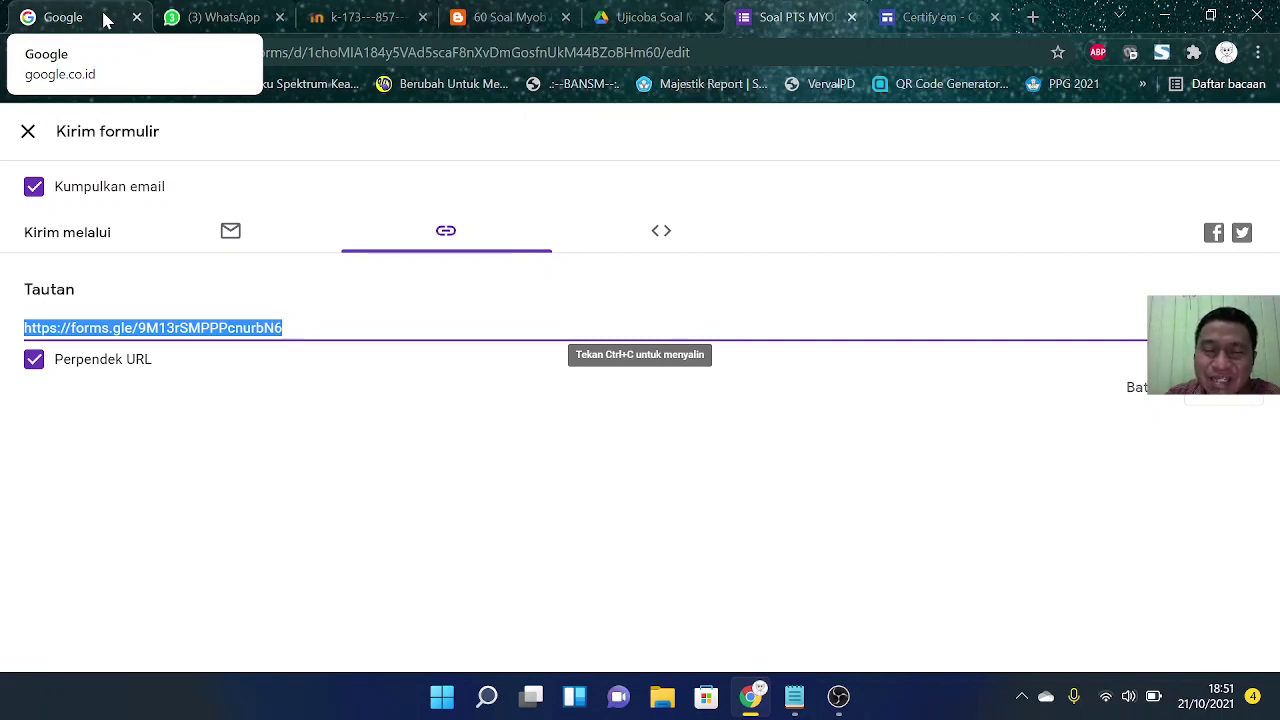
Step: Open Gmail from the Google apps launcher and read the 'Sertifikat Soal PTS MYOB Accounting' email
{"action": "left_click", "coordinate": [104, 19]}
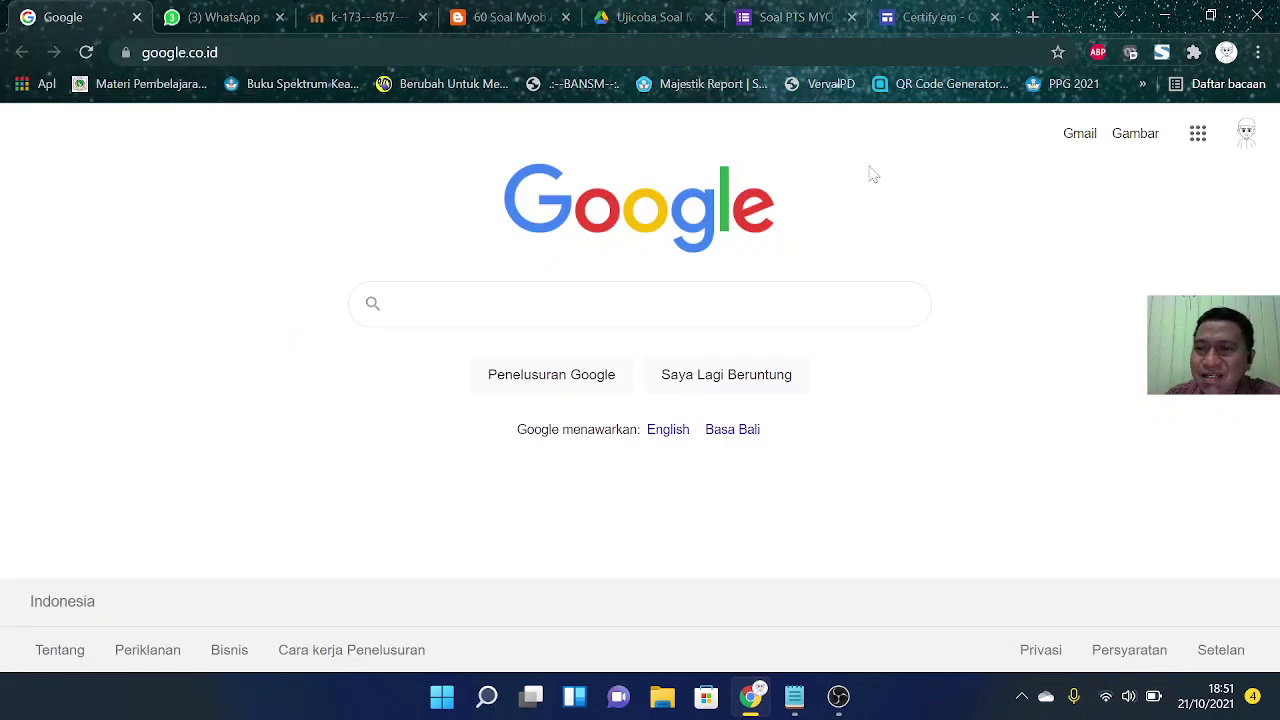
{"action": "left_click", "coordinate": [1198, 133]}
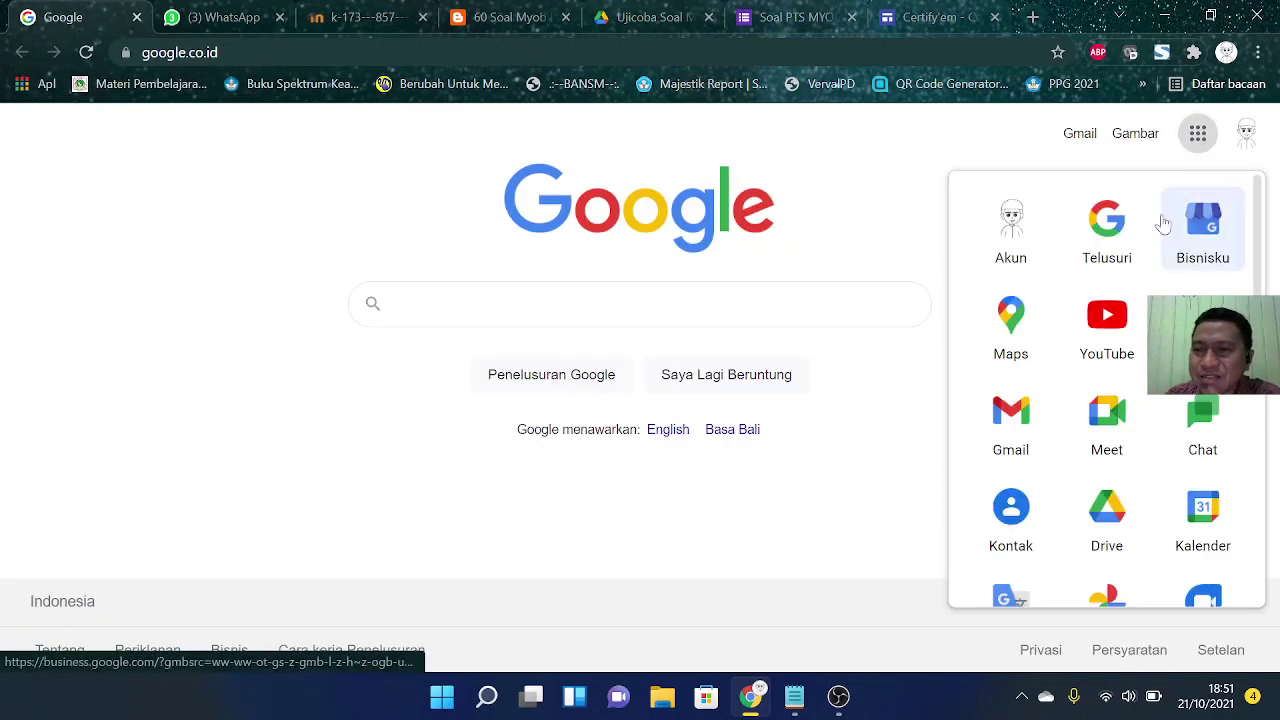
{"action": "left_click", "coordinate": [1010, 418]}
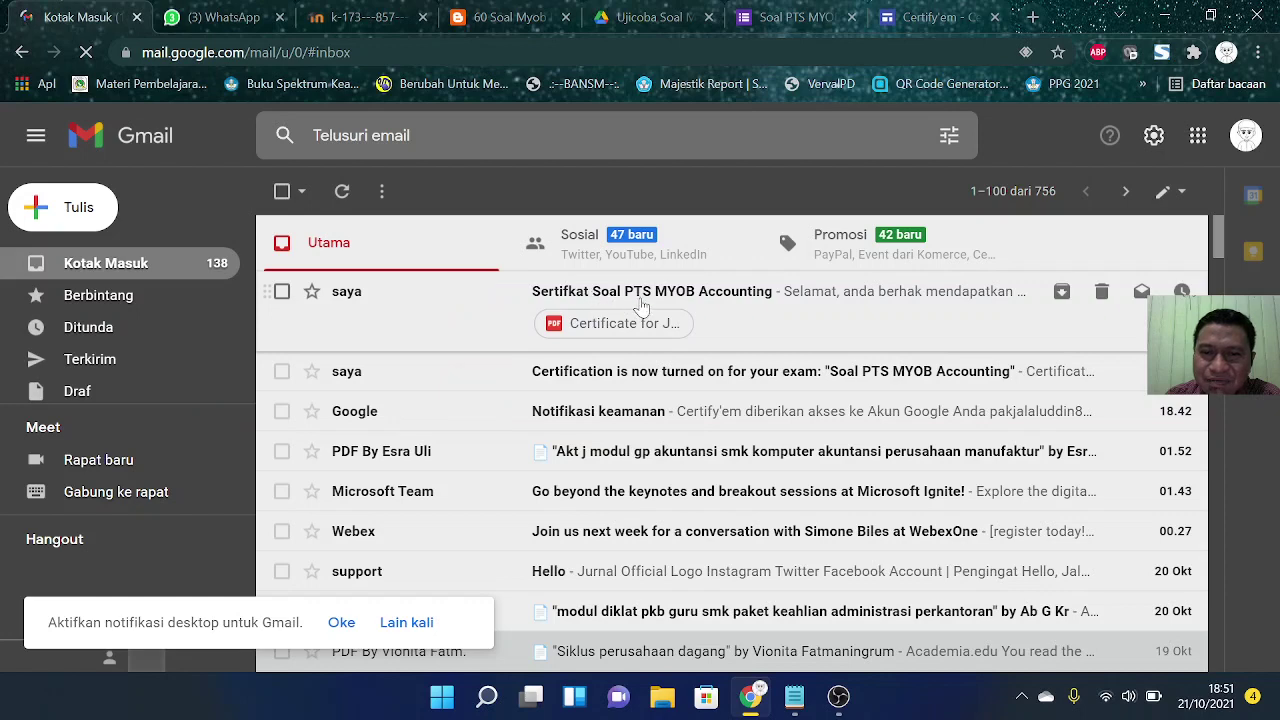
{"action": "left_click", "coordinate": [579, 291]}
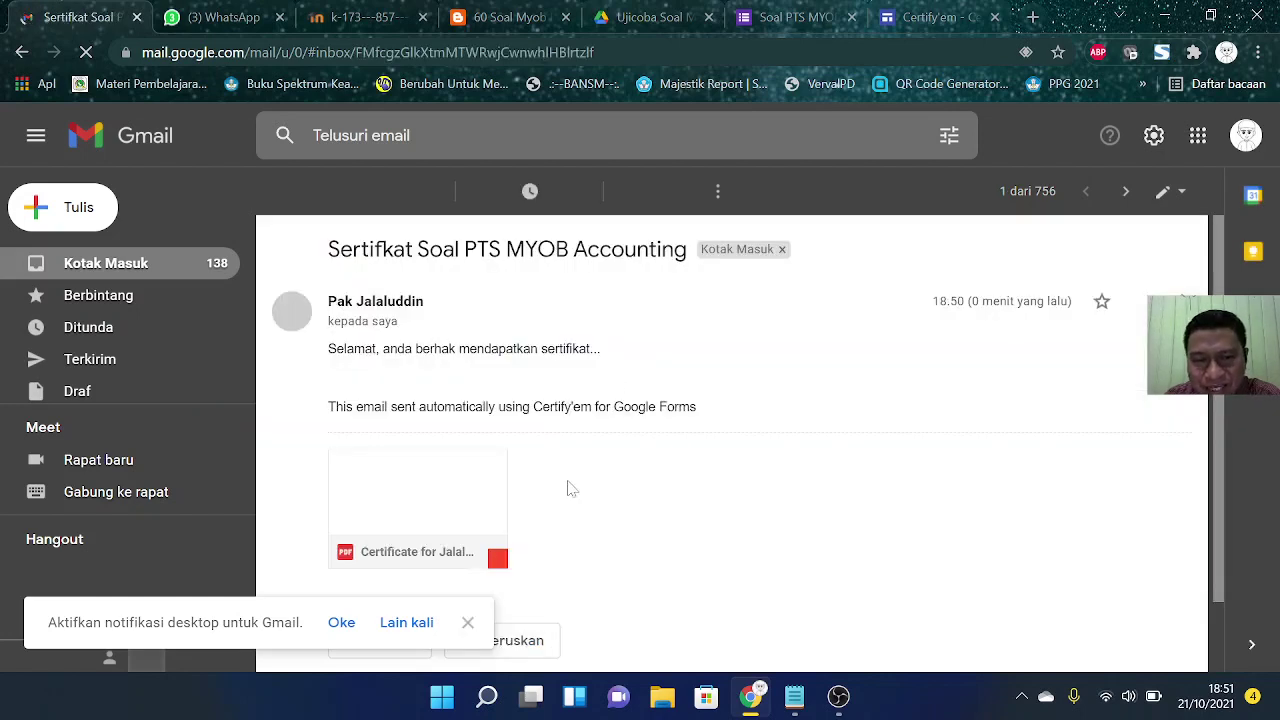
{"action": "mouse_move", "coordinate": [458, 560]}
{"action": "left_click", "coordinate": [447, 478]}
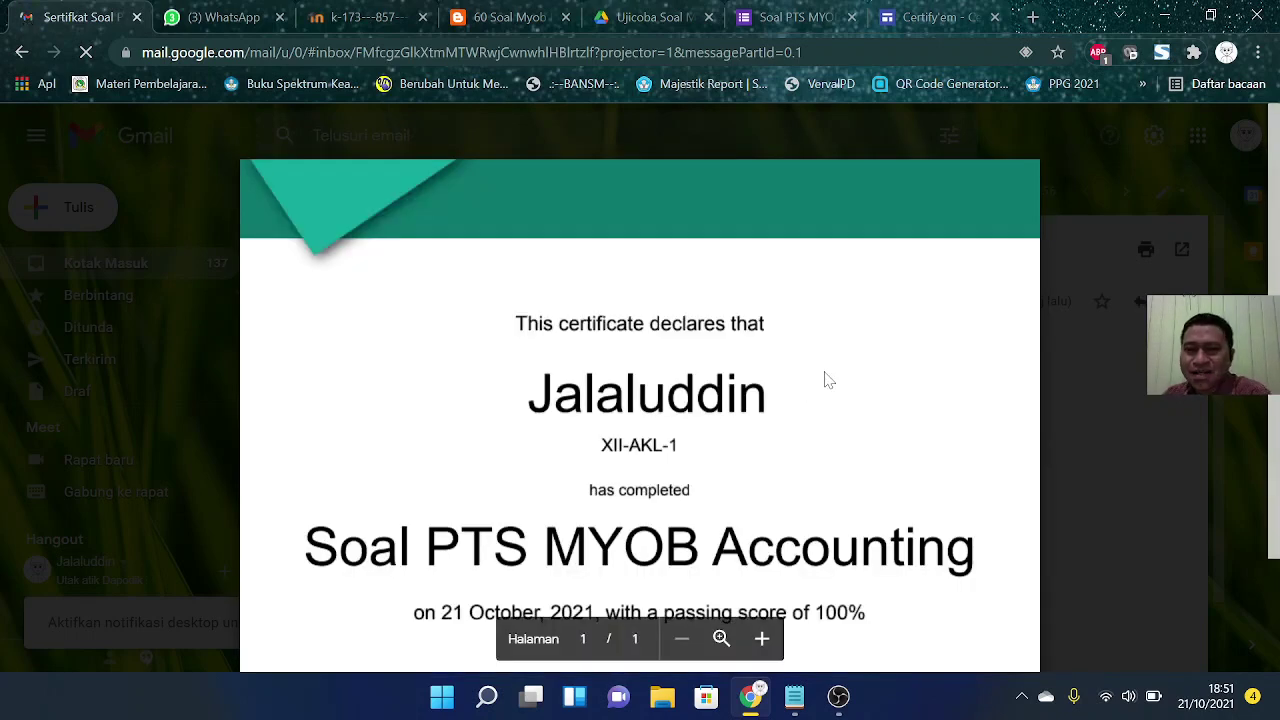
{"action": "scroll", "coordinate": [640, 400], "scroll_direction": "down", "scroll_amount": 2}
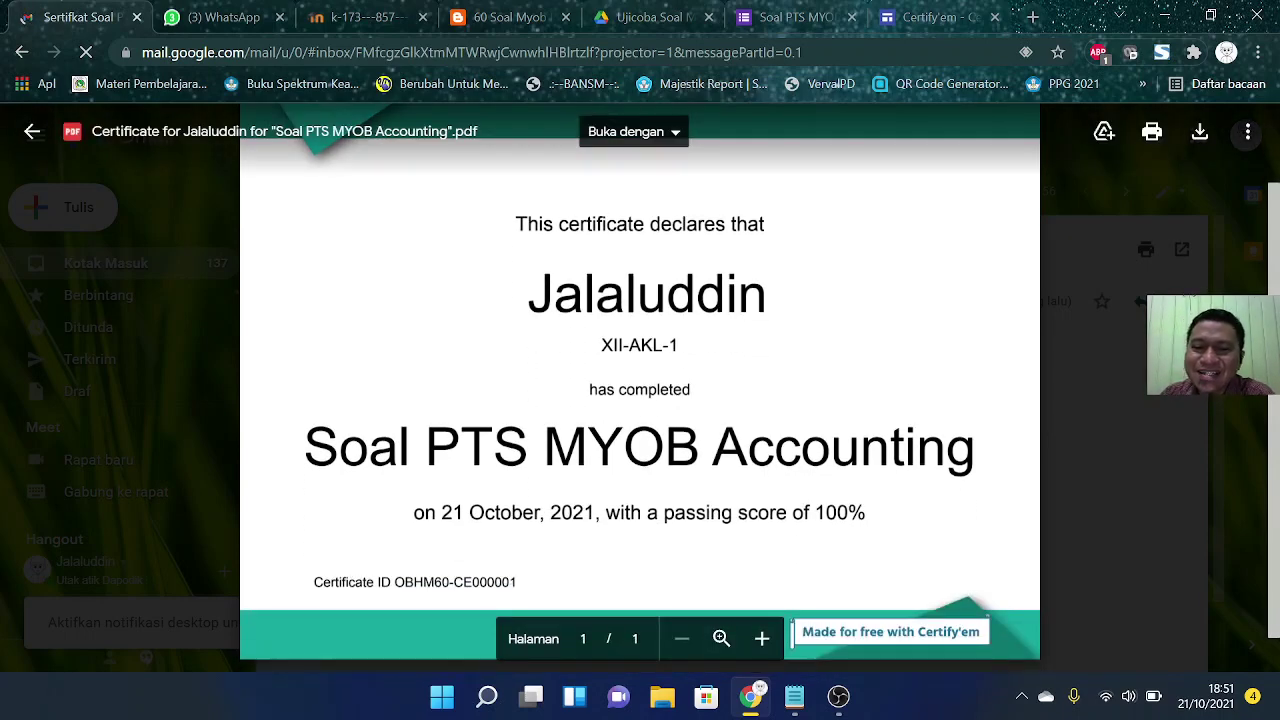
{"action": "scroll", "coordinate": [640, 400], "scroll_direction": "up", "scroll_amount": 2}
{"action": "scroll", "coordinate": [640, 400], "scroll_direction": "down", "scroll_amount": 3}
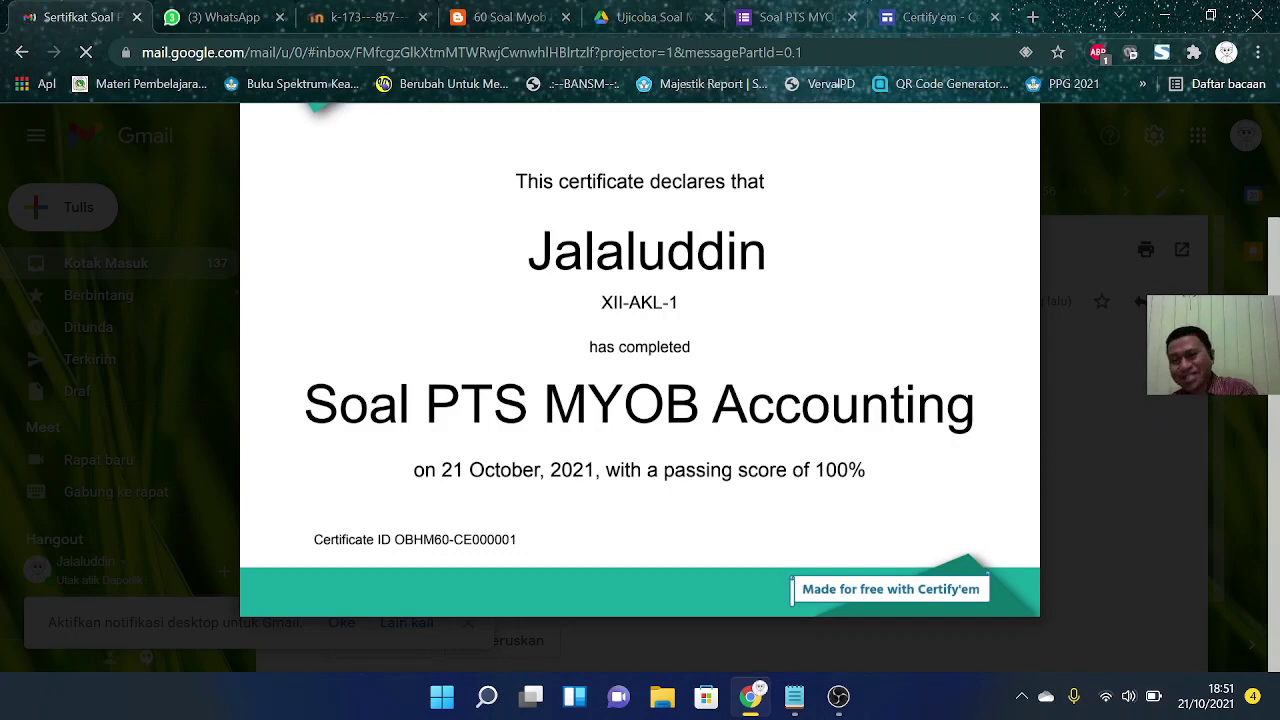
{"action": "scroll", "coordinate": [640, 400], "scroll_direction": "up", "scroll_amount": 3}
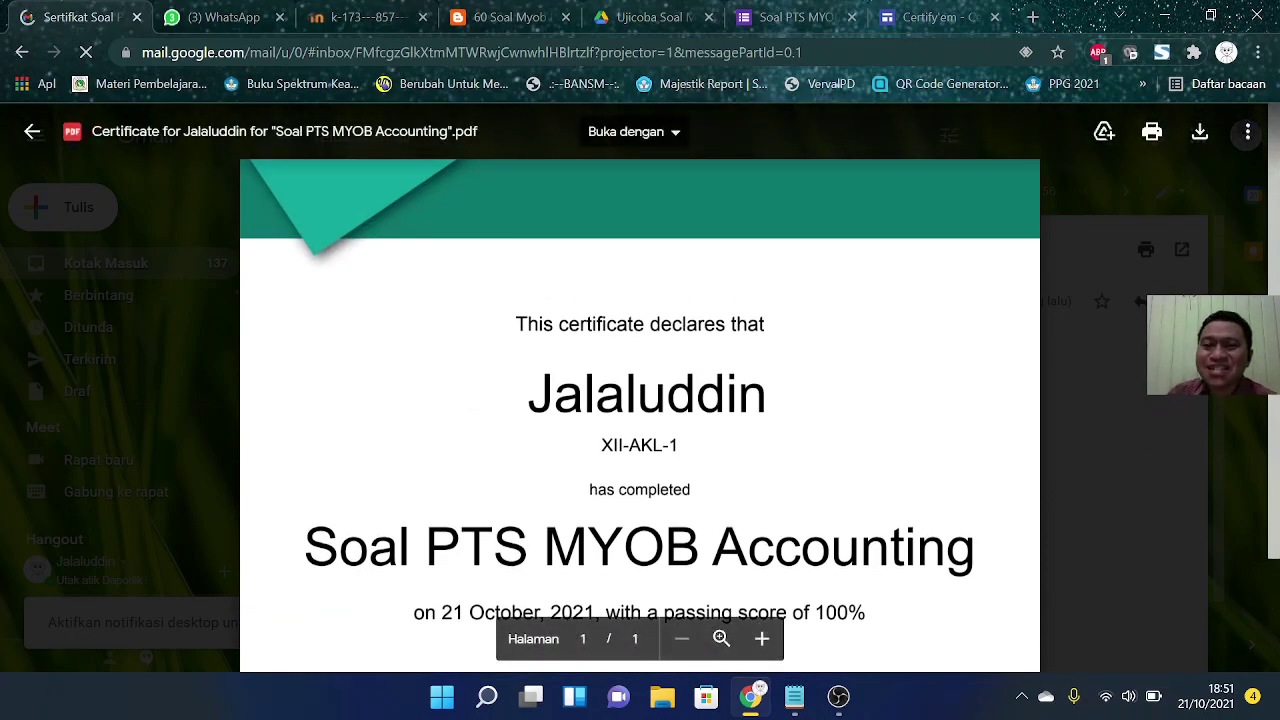
{"action": "left_click", "coordinate": [1105, 195]}
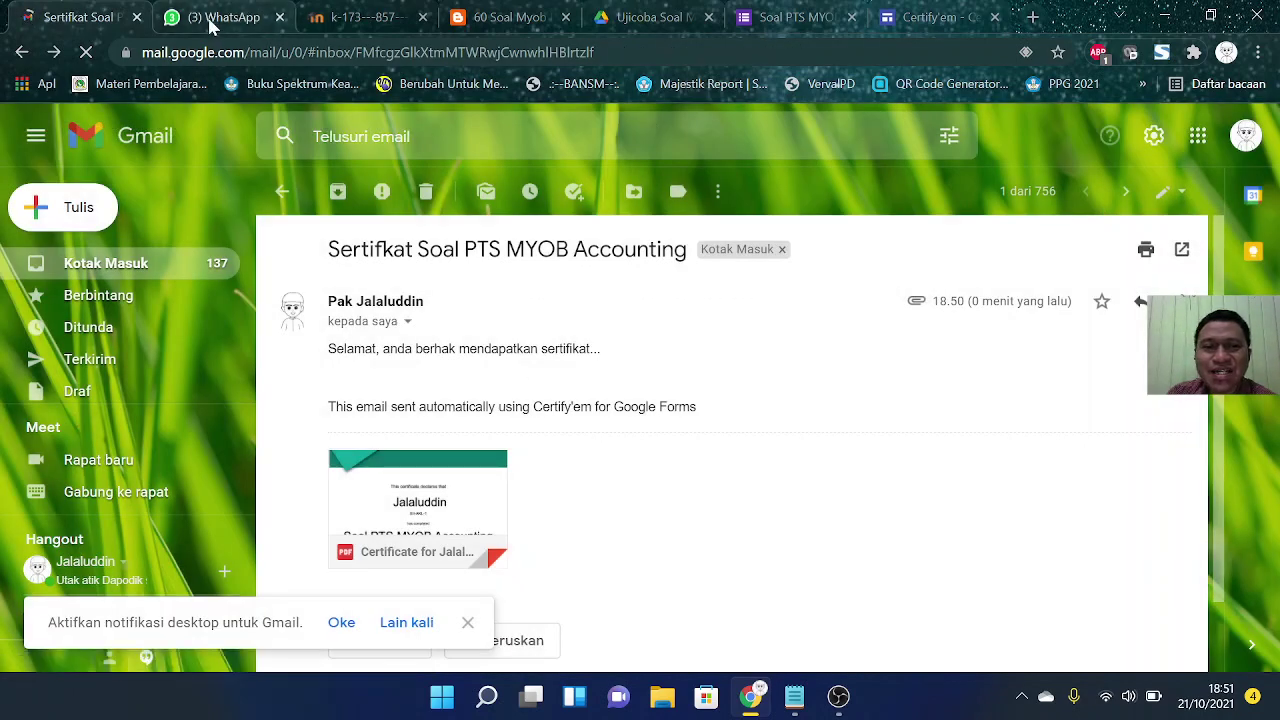
Step: Copy the quiz's share link and open the PPG AKUNTANSI IV UNIPMA group chat
{"action": "left_click", "coordinate": [215, 17]}
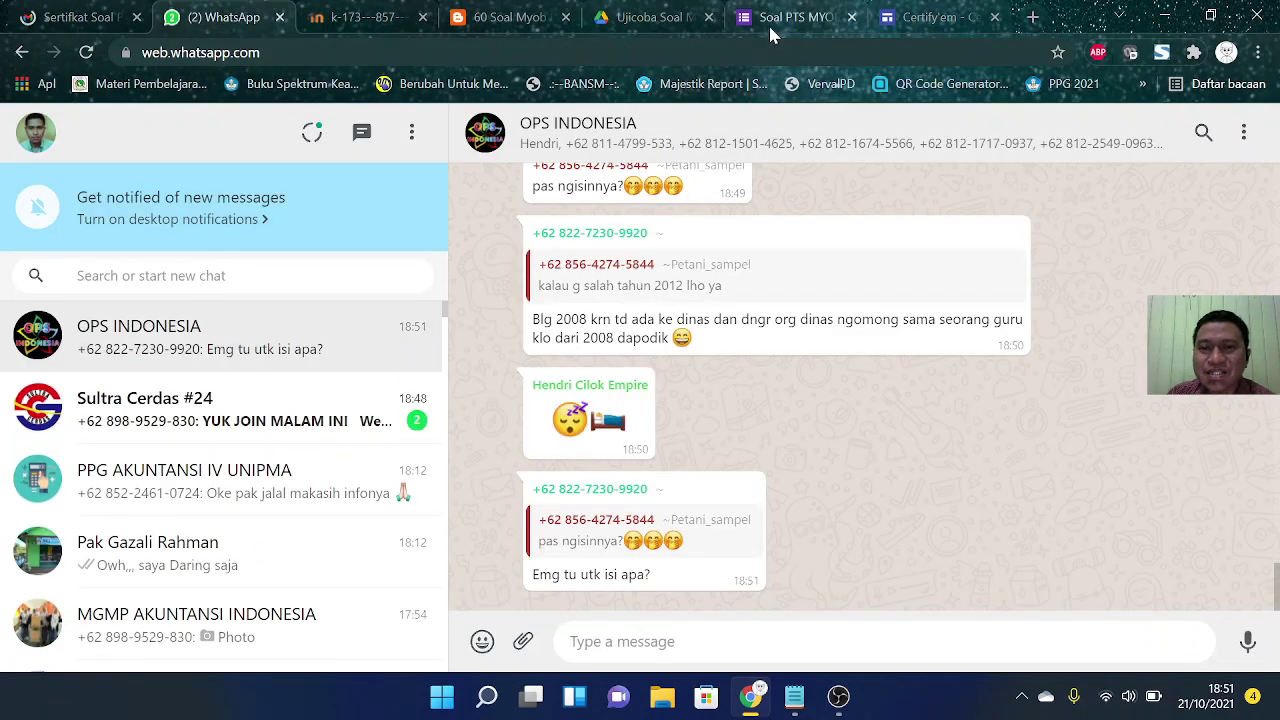
{"action": "left_click", "coordinate": [772, 28]}
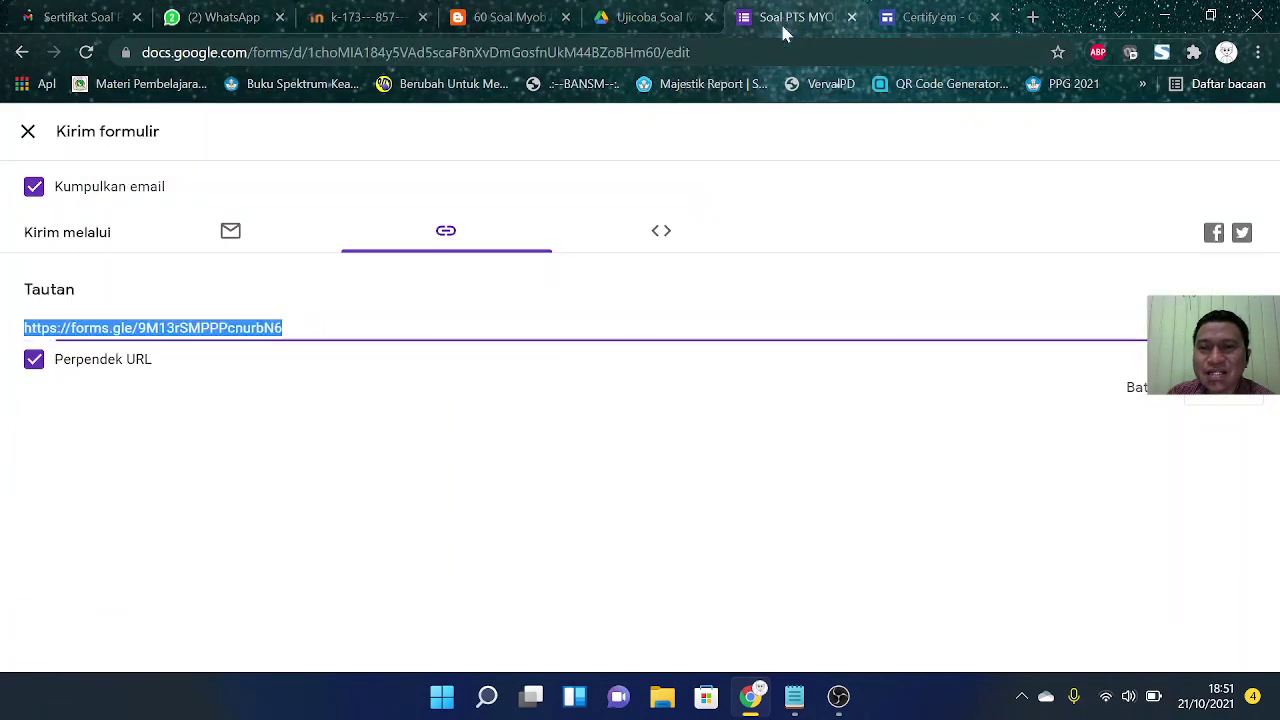
{"action": "left_click", "coordinate": [1236, 401]}
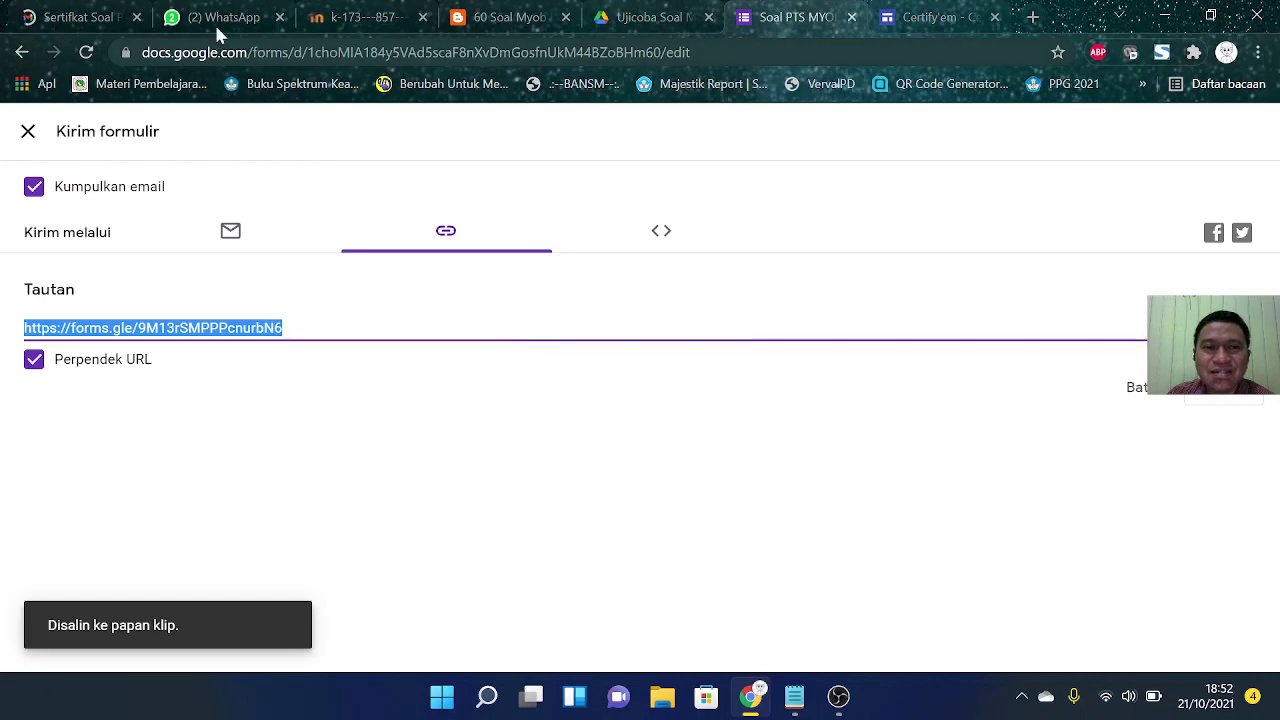
{"action": "left_click", "coordinate": [217, 22]}
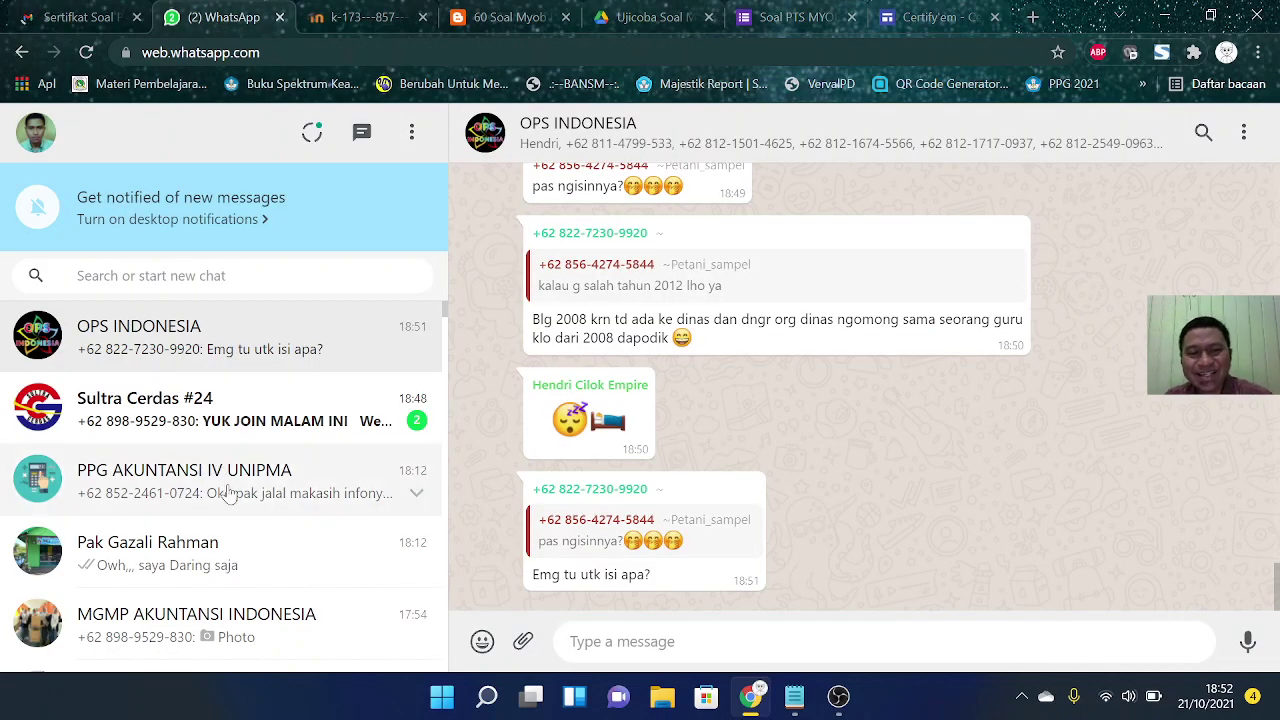
{"action": "left_click", "coordinate": [229, 494]}
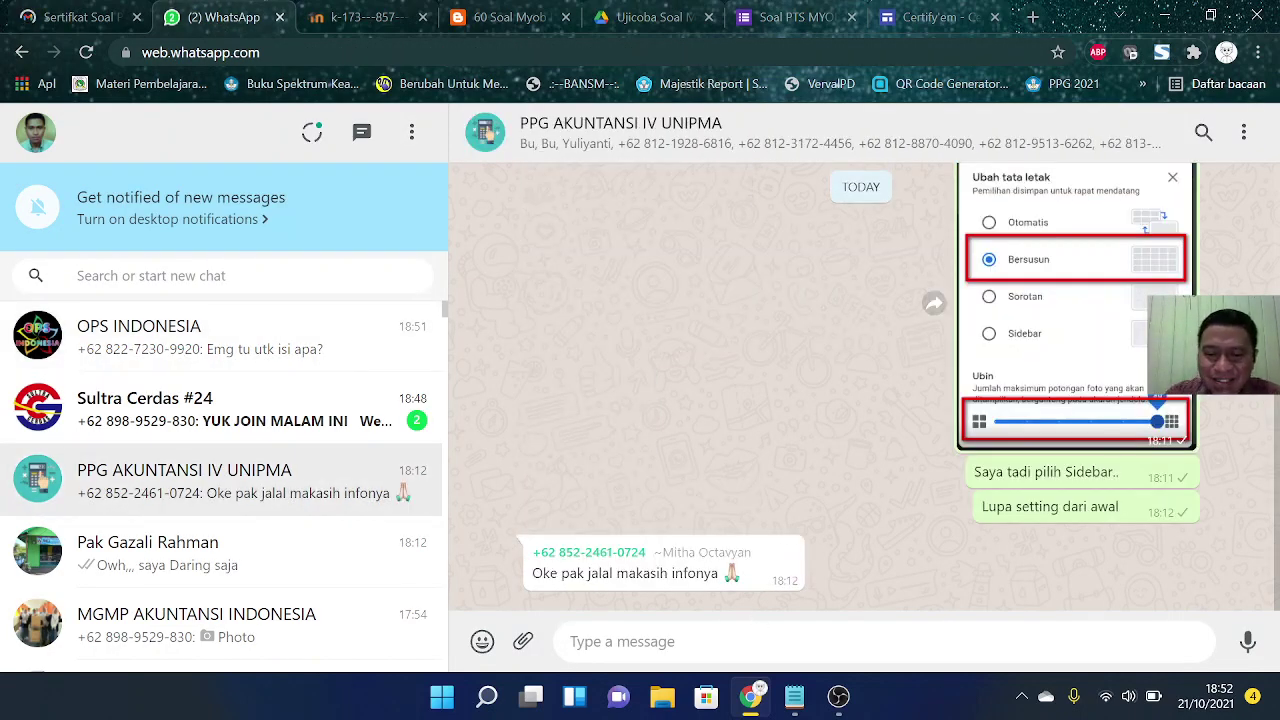
Step: Send the group a request to try the quiz and test whether automatic certificates work
{"action": "type", "text": "Bapak/Ibu"}
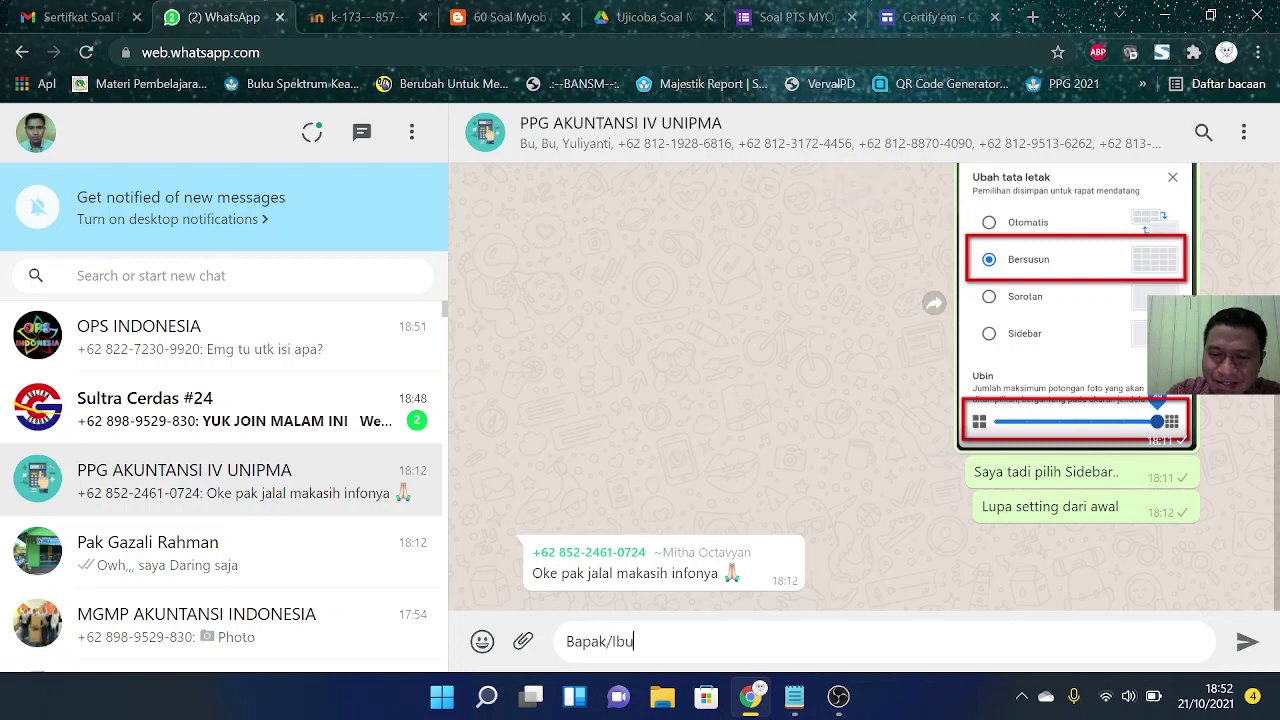
{"action": "type", "text": " minta "}
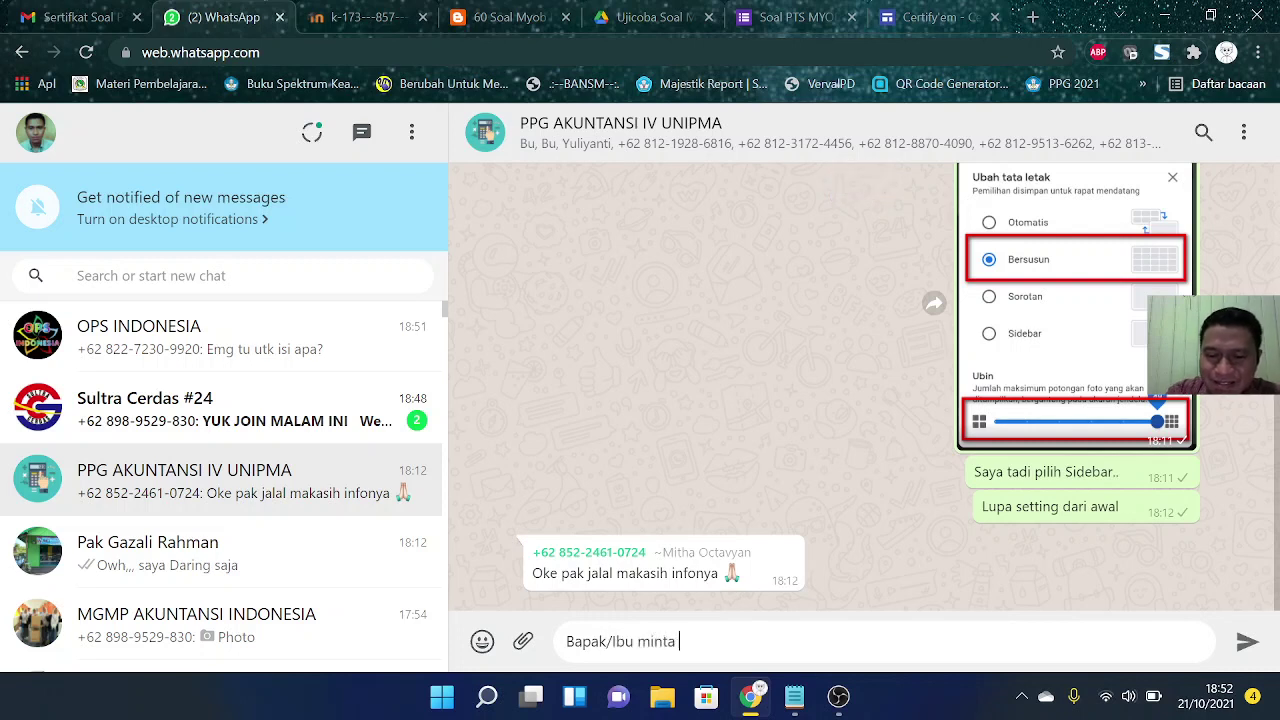
{"action": "type", "text": "tolong, k"}
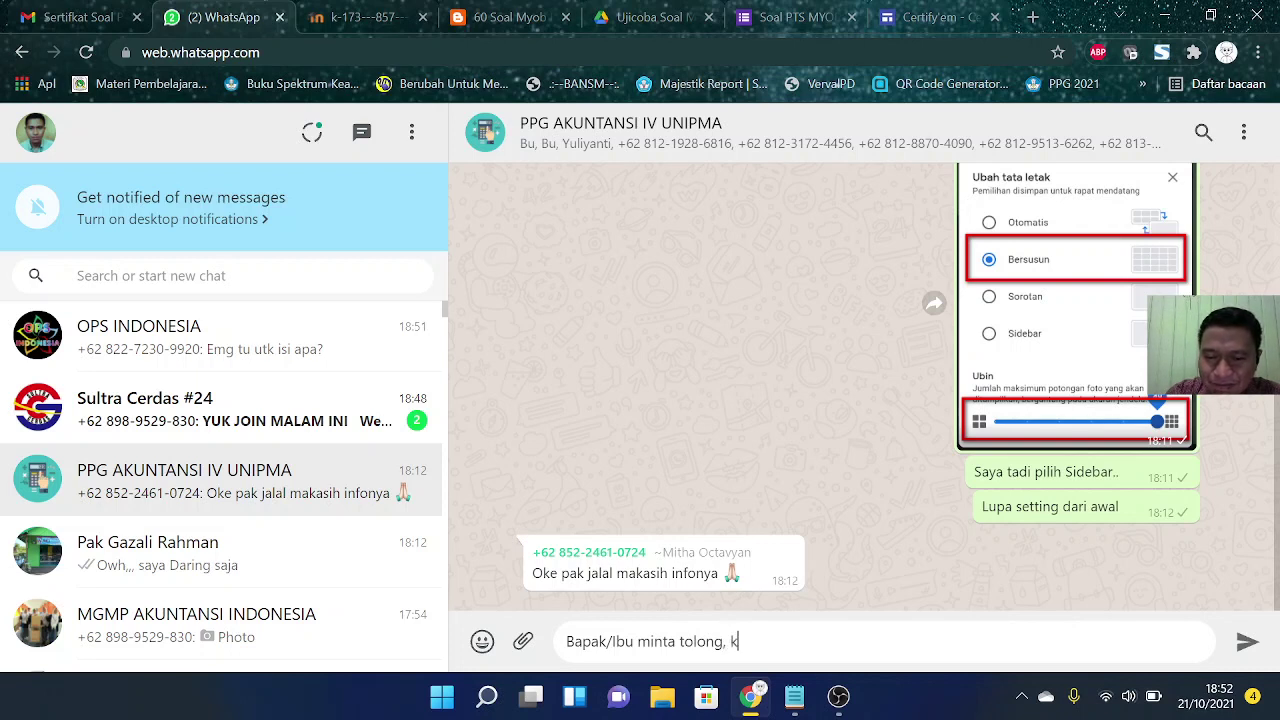
{"action": "type", "text": "erjakan soal i"}
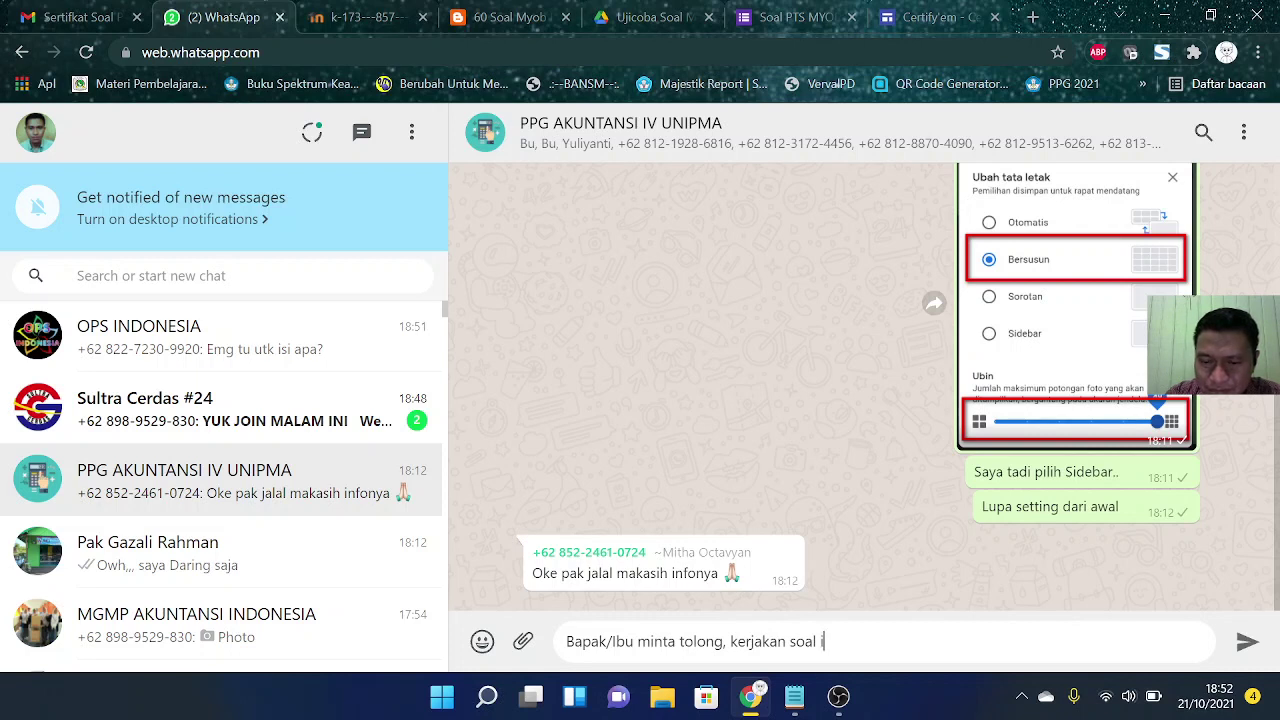
{"action": "type", "text": "ni,,, sembara"}
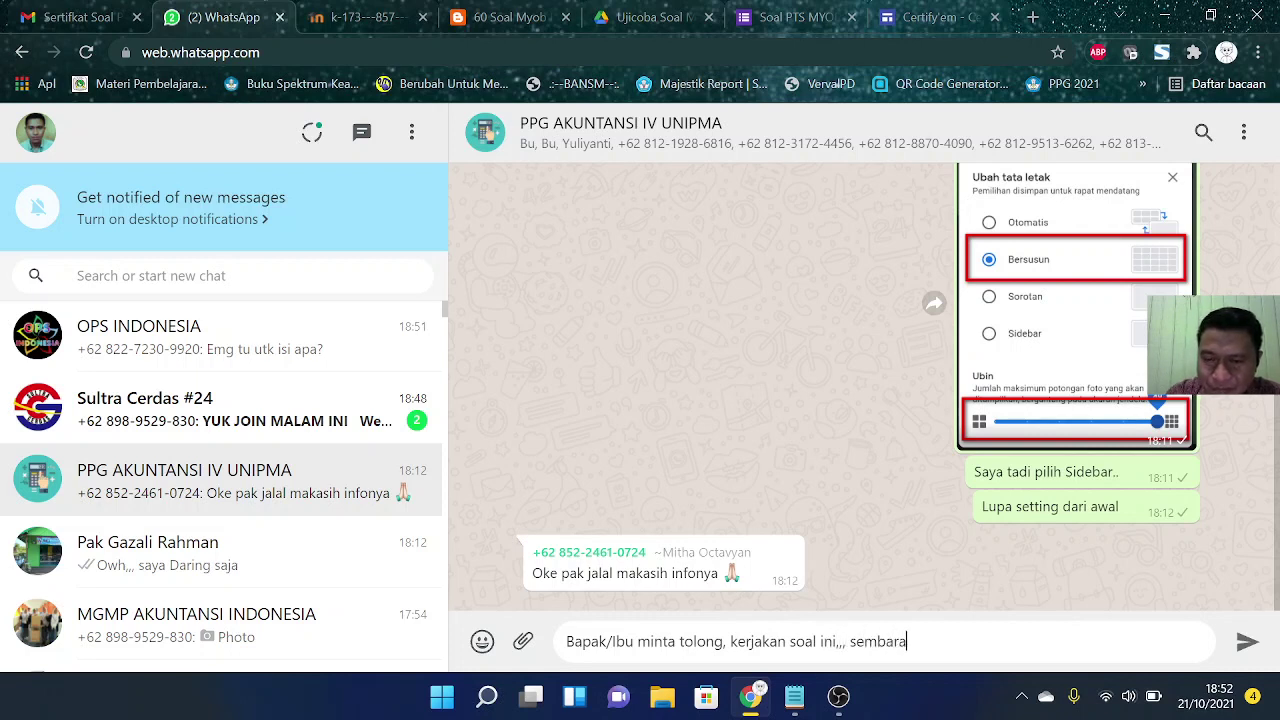
{"action": "type", "text": "ng saja,, mau"}
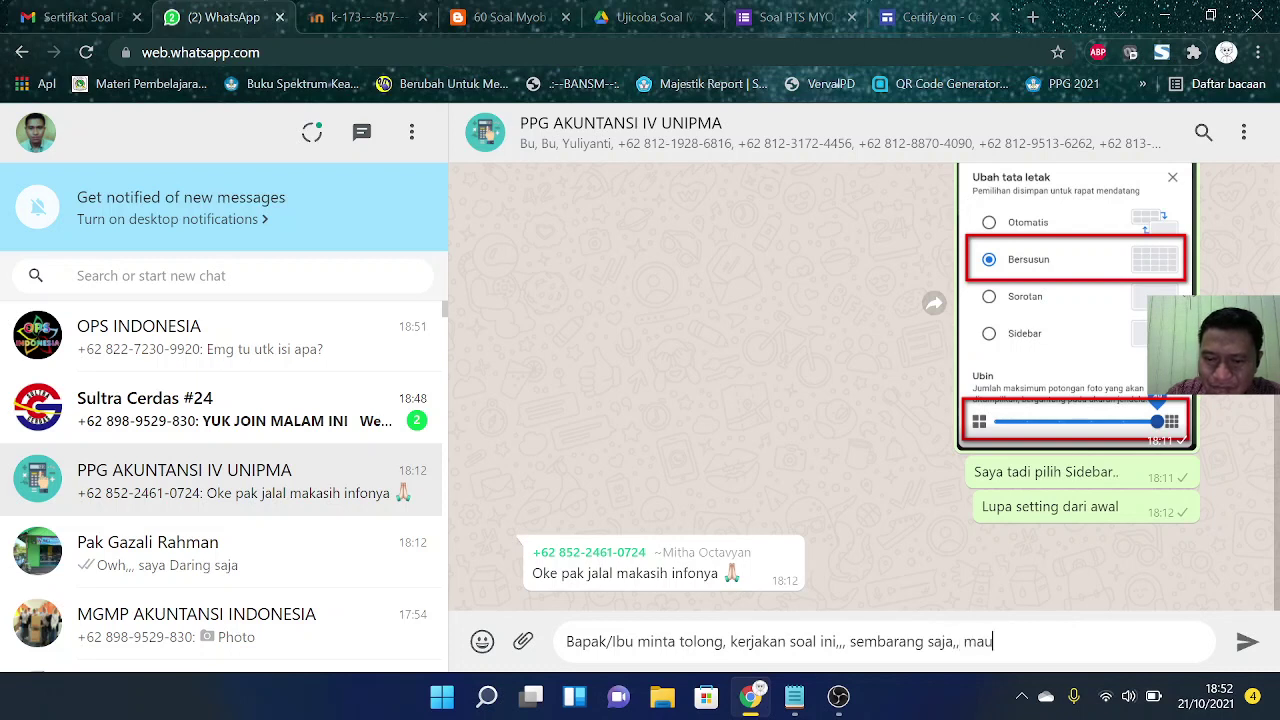
{"action": "type", "text": " ujicoba,,"}
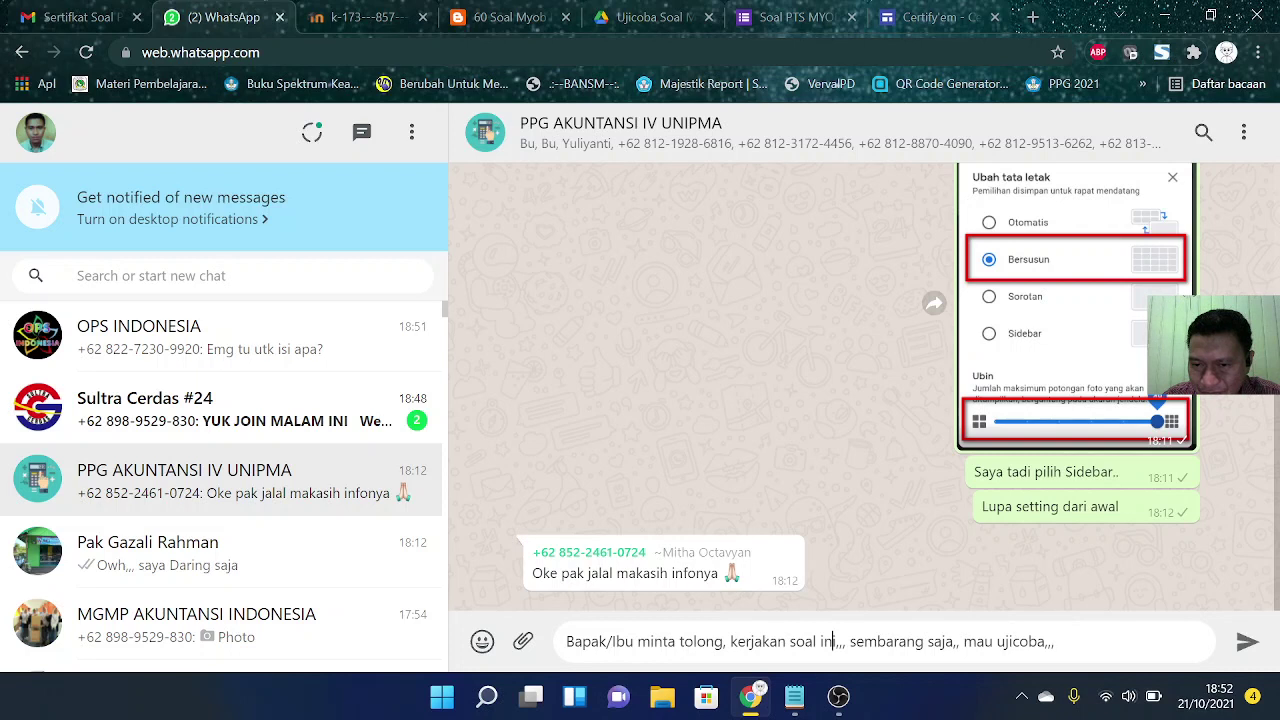
{"action": "key", "text": "BackSpace"}
{"action": "key", "text": "BackSpace"}
{"action": "key", "text": "BackSpace"}
{"action": "key", "text": "BackSpace"}
{"action": "key", "text": "BackSpace"}
{"action": "key", "text": "BackSpace"}
{"action": "key", "text": "BackSpace"}
{"action": "key", "text": "BackSpace"}
{"action": "key", "text": "BackSpace"}
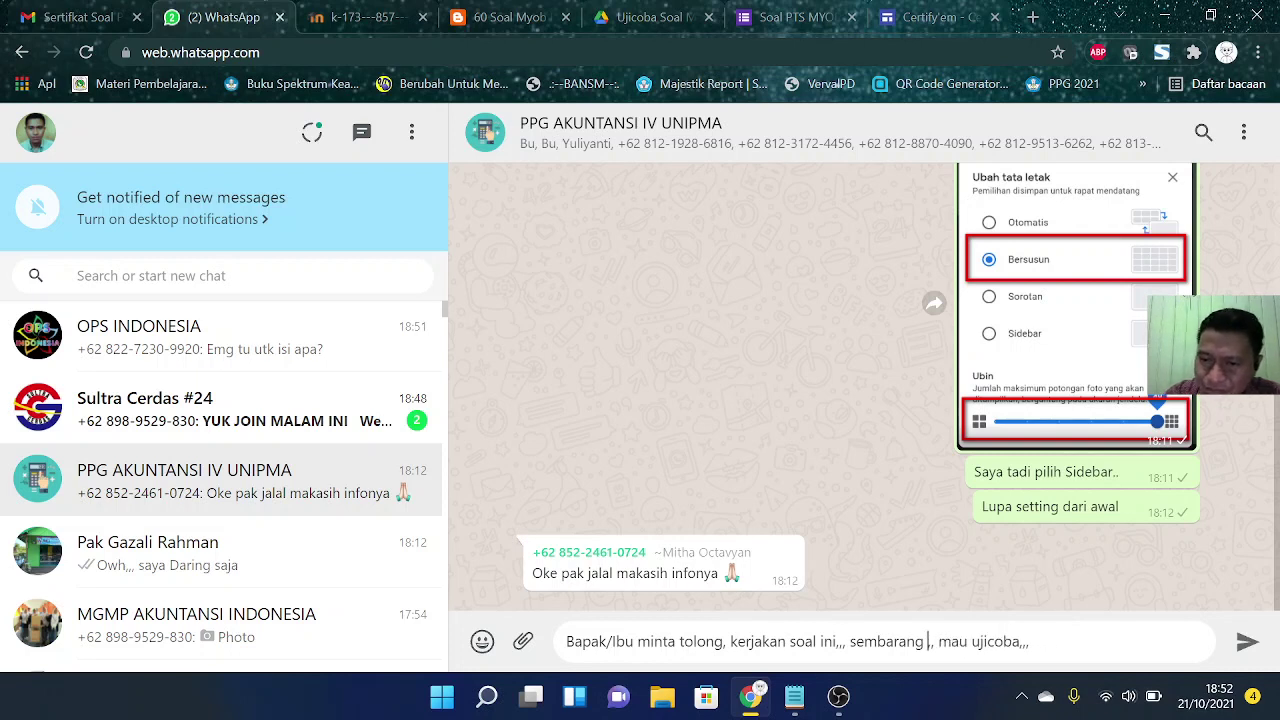
{"action": "key", "text": "BackSpace"}
{"action": "key", "text": "BackSpace"}
{"action": "key", "text": "BackSpace"}
{"action": "key", "text": "BackSpace"}
{"action": "key", "text": "BackSpace"}
{"action": "key", "text": "BackSpace"}
{"action": "key", "text": "BackSpace"}
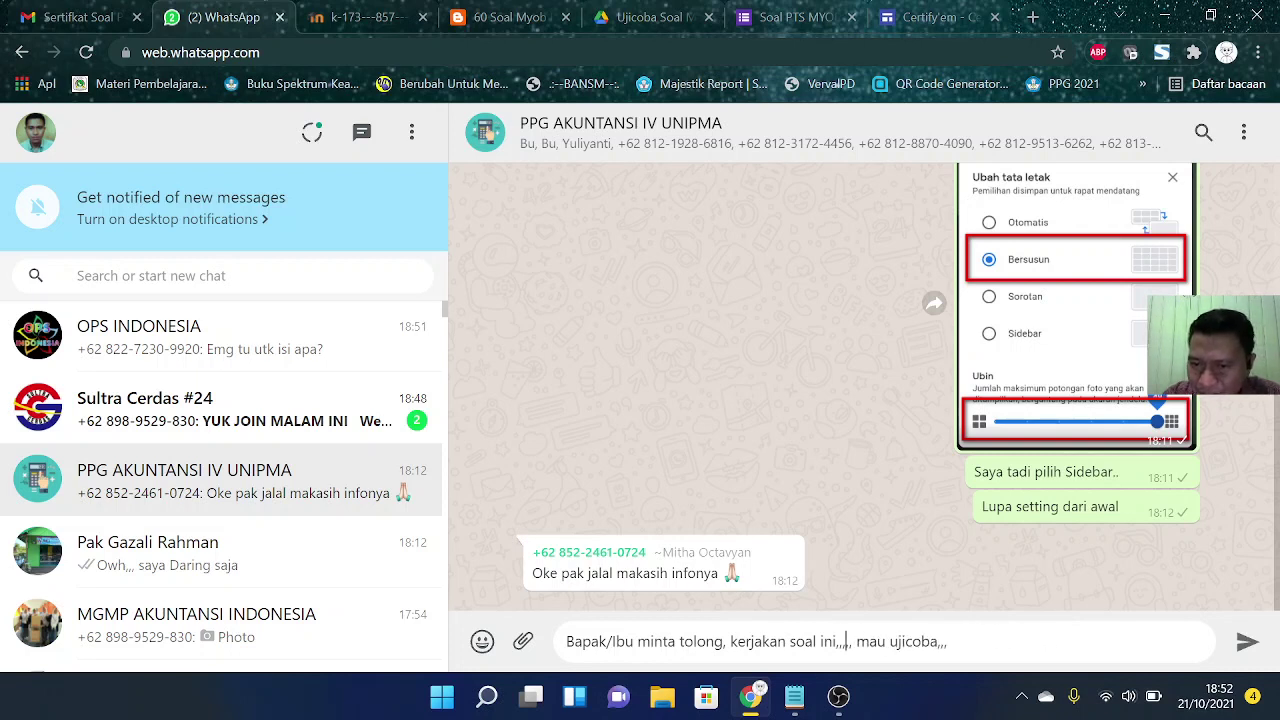
{"action": "left_click", "coordinate": [941, 641]}
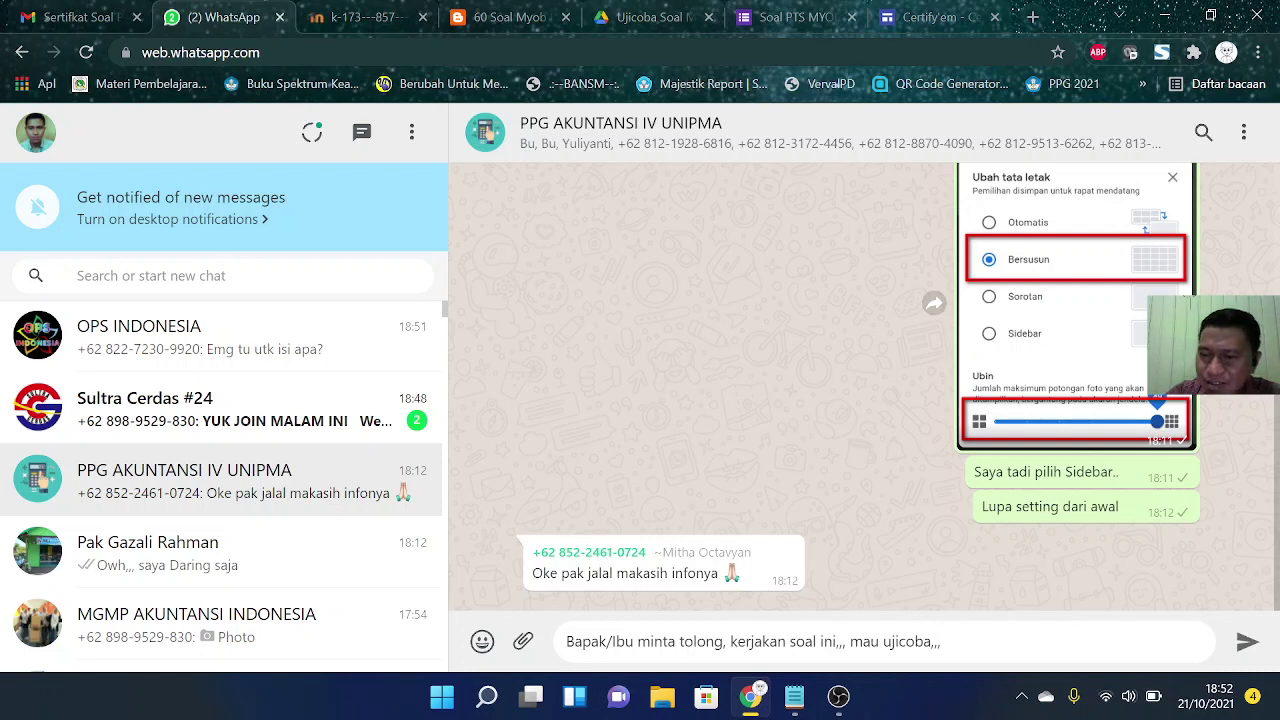
{"action": "type", "text": "sertifi"}
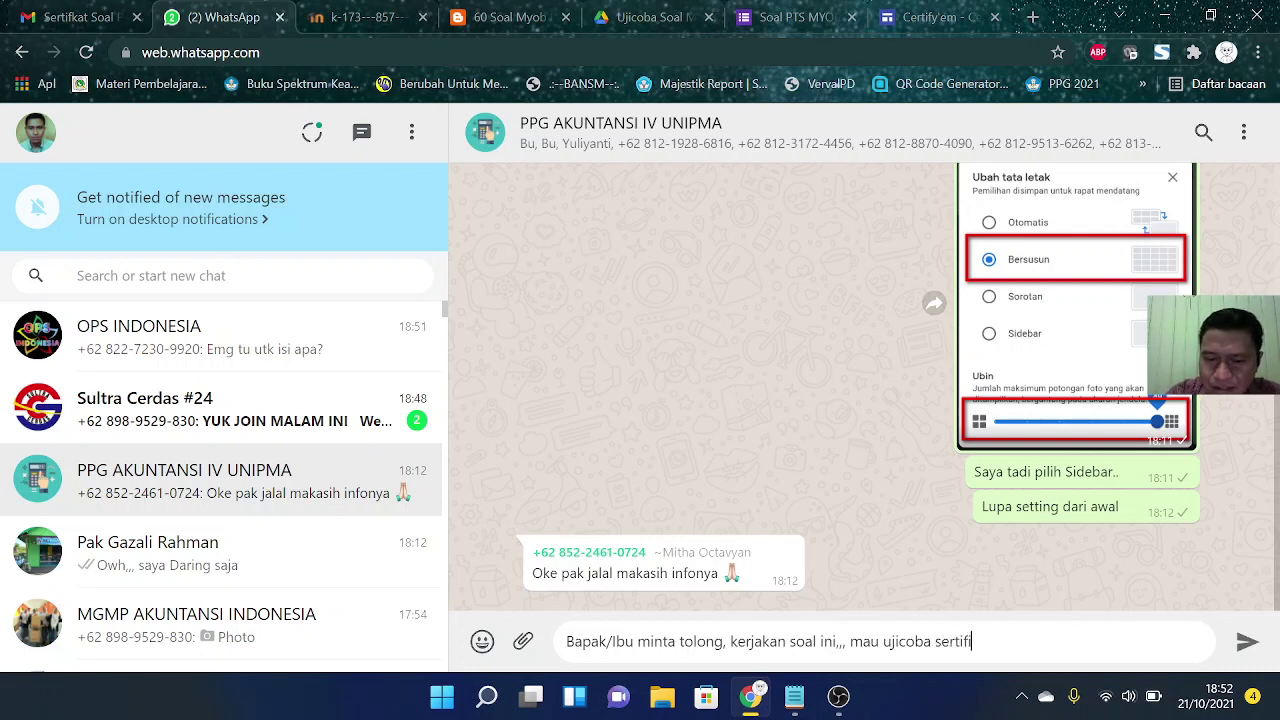
{"action": "type", "text": "kat ot"}
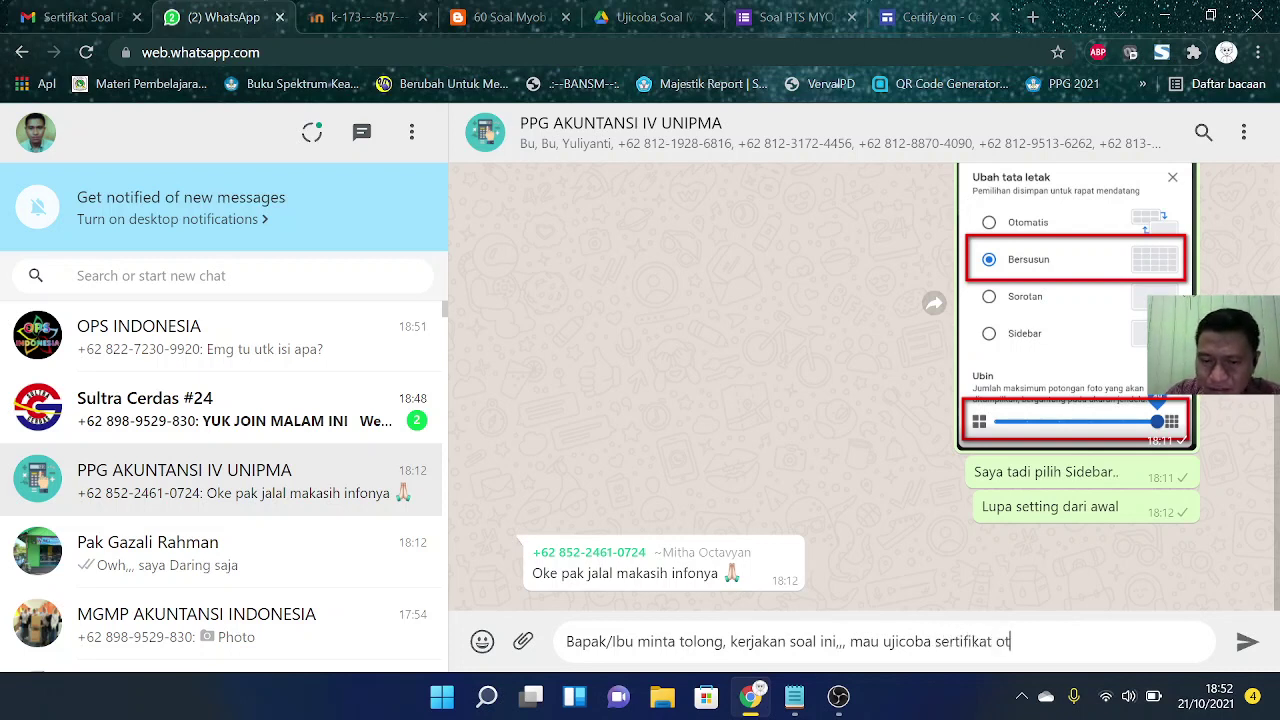
{"action": "type", "text": "omatis, pa"}
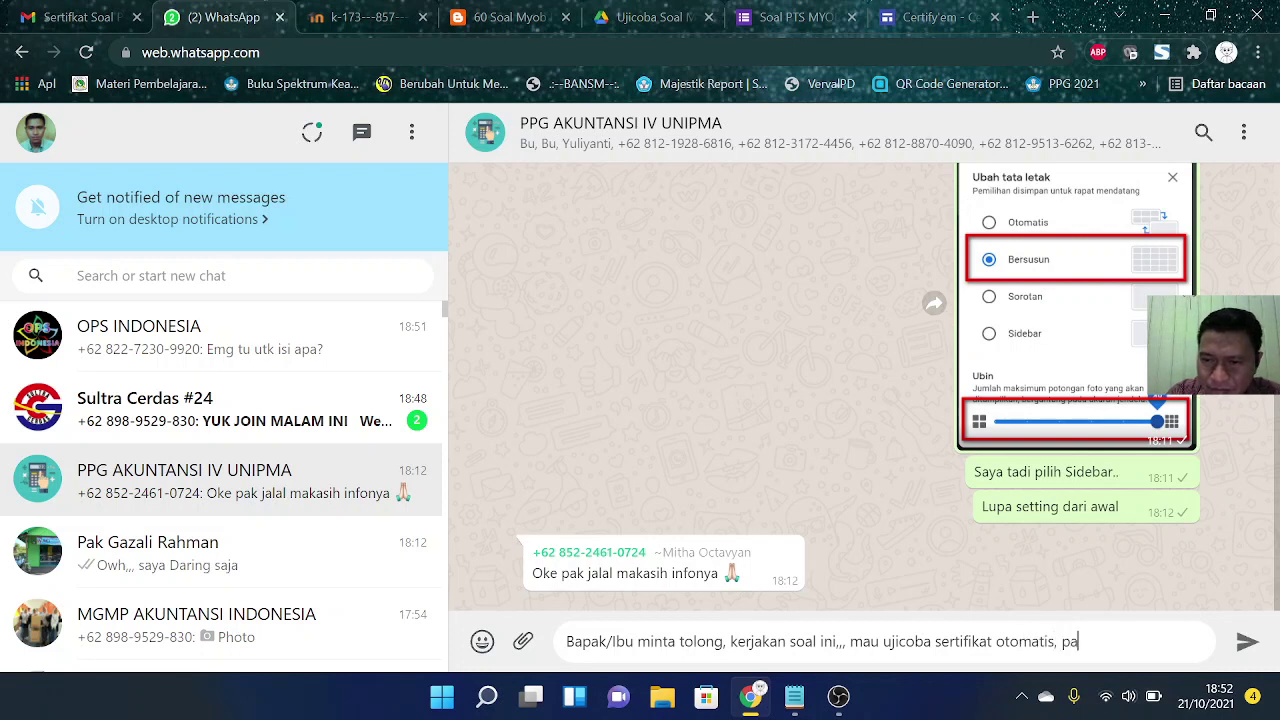
{"action": "key", "text": "BackSpace"}
{"action": "key", "text": "BackSpace"}
{"action": "type", "text": "apakh be"}
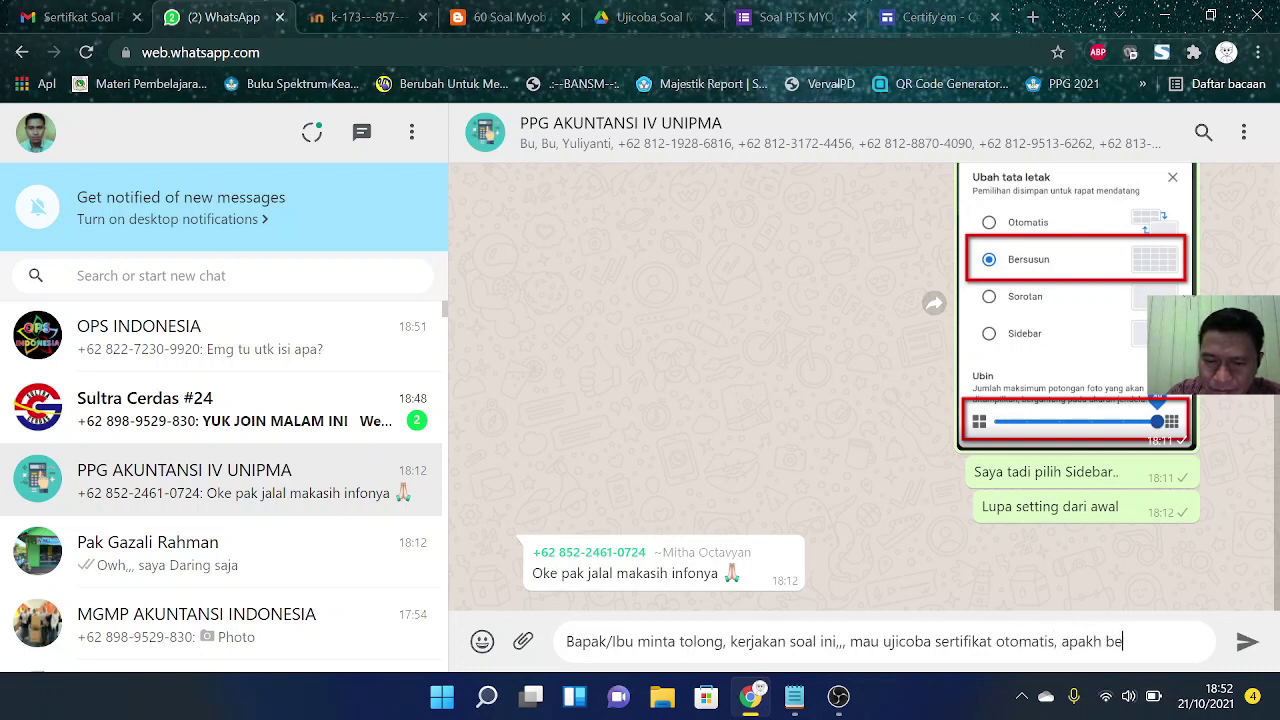
{"action": "type", "text": "rhasil atau t"}
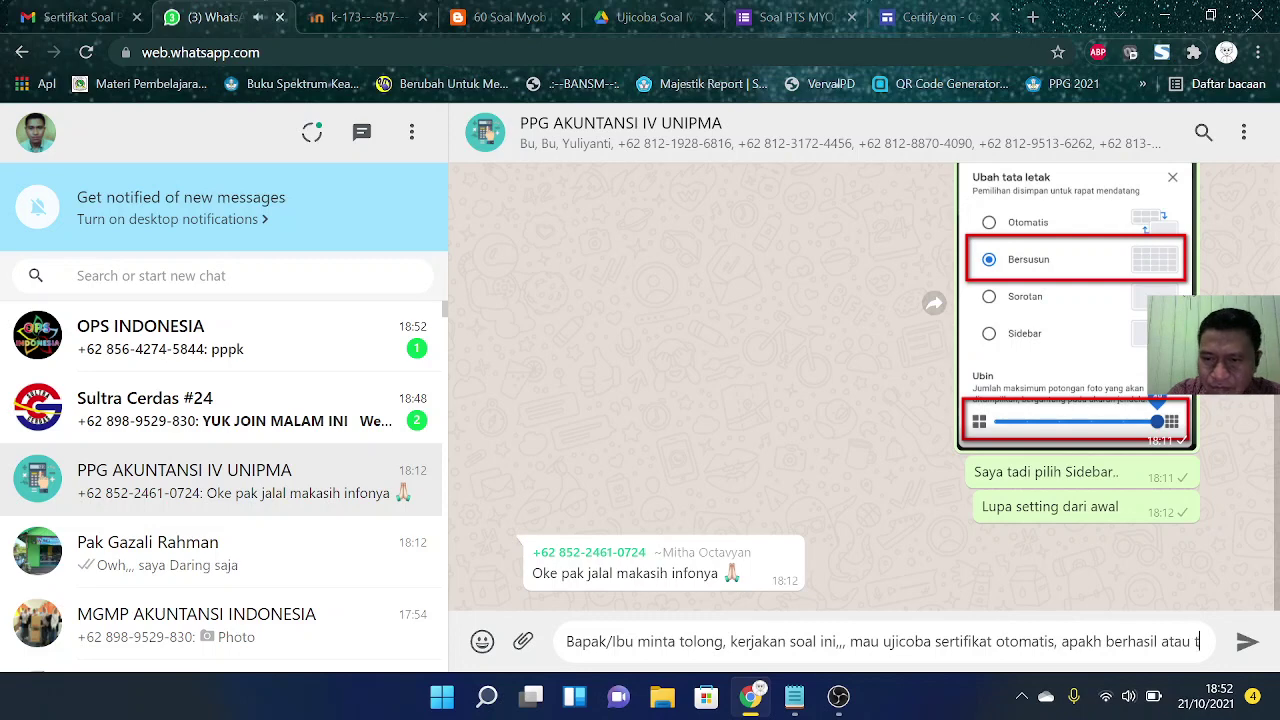
{"action": "type", "text": "idak"}
{"action": "key", "text": "Return"}
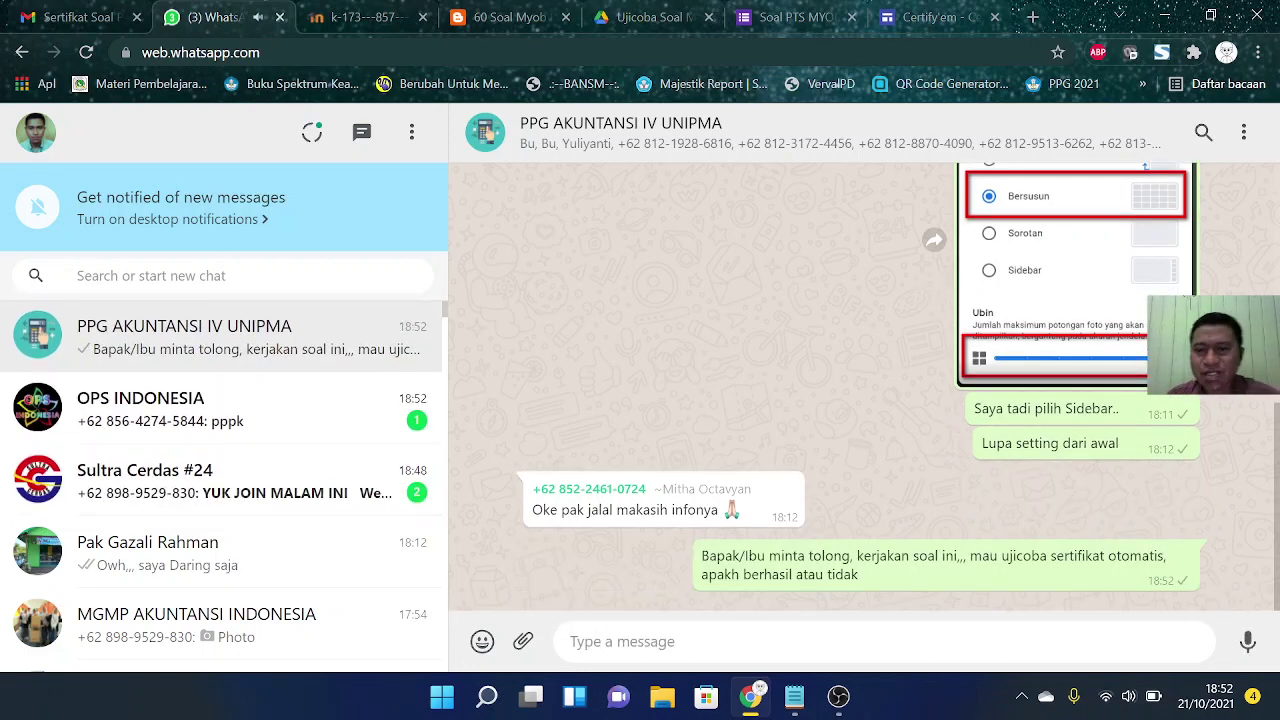
Step: Paste and send the forms.gle quiz link to the group, then open Sultra Cerdas #24
{"action": "type", "text": "https://forms.gle/9M13rSMPPPcnurbN6"}
{"action": "key", "text": "Return"}
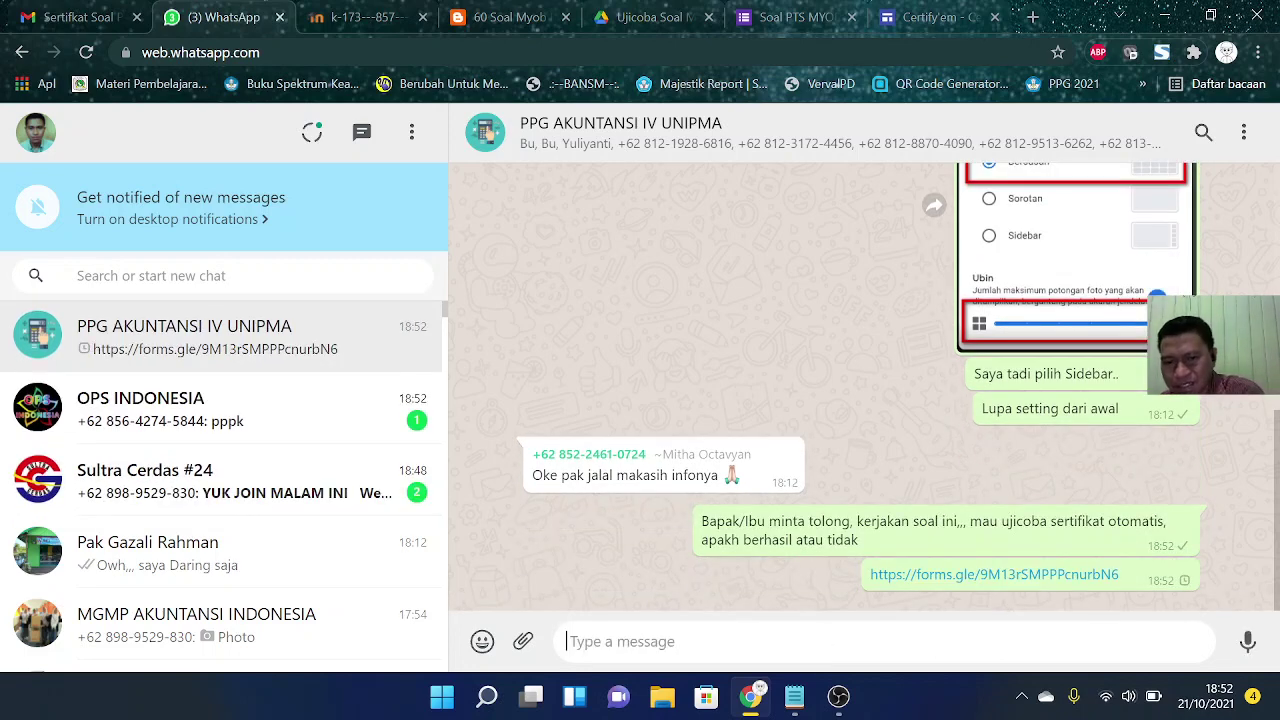
{"action": "left_click", "coordinate": [314, 486]}
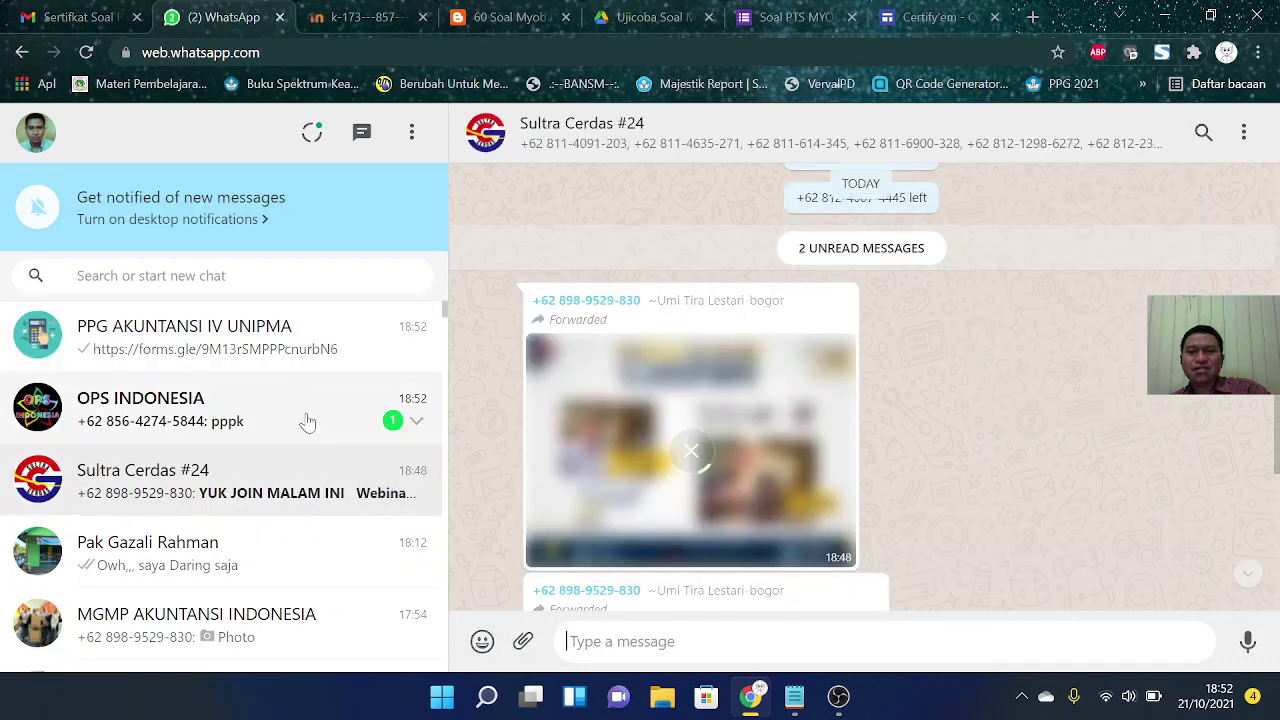
Step: Close the Certify'em website page and the form's sharing dialog
{"action": "left_click", "coordinate": [306, 420]}
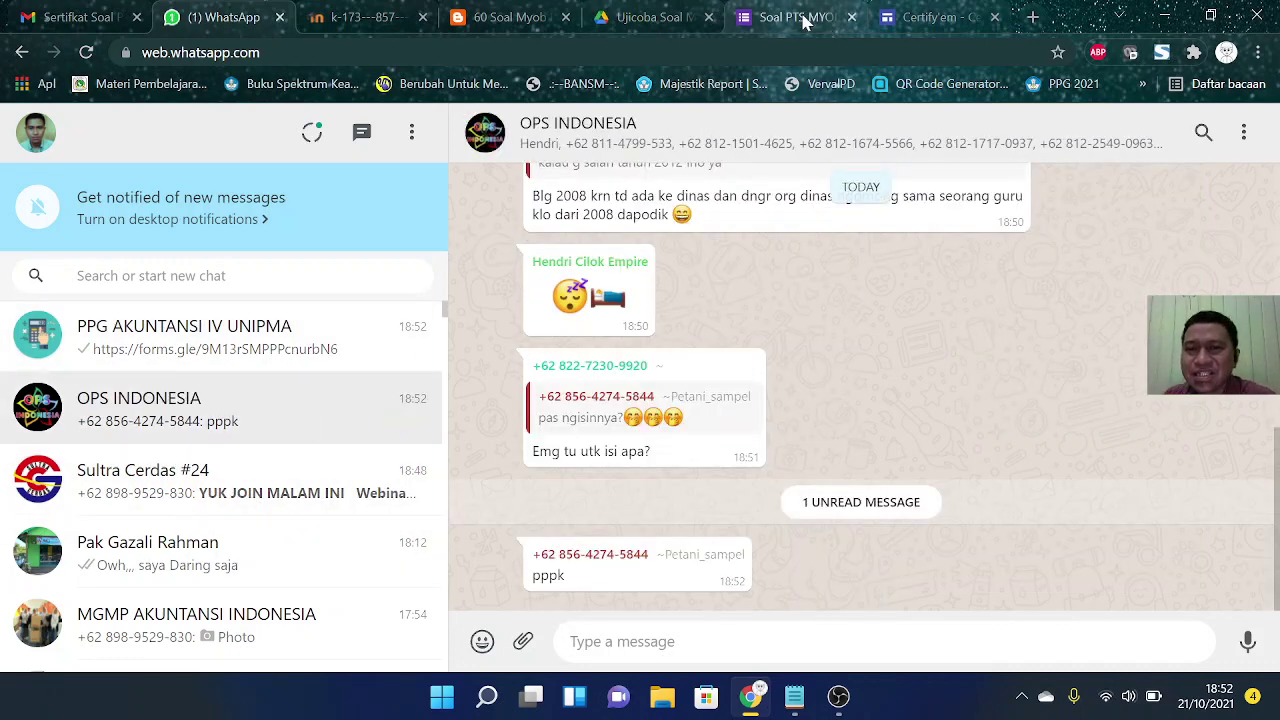
{"action": "left_click", "coordinate": [925, 20]}
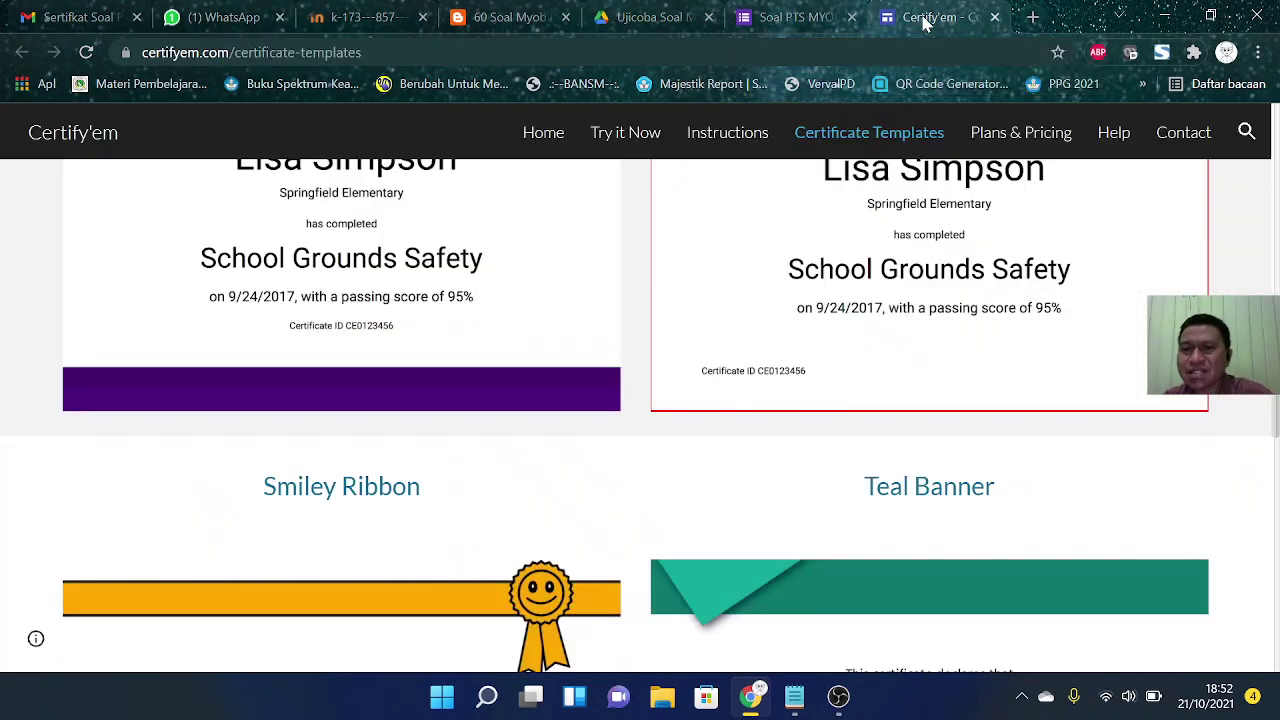
{"action": "left_click", "coordinate": [994, 17]}
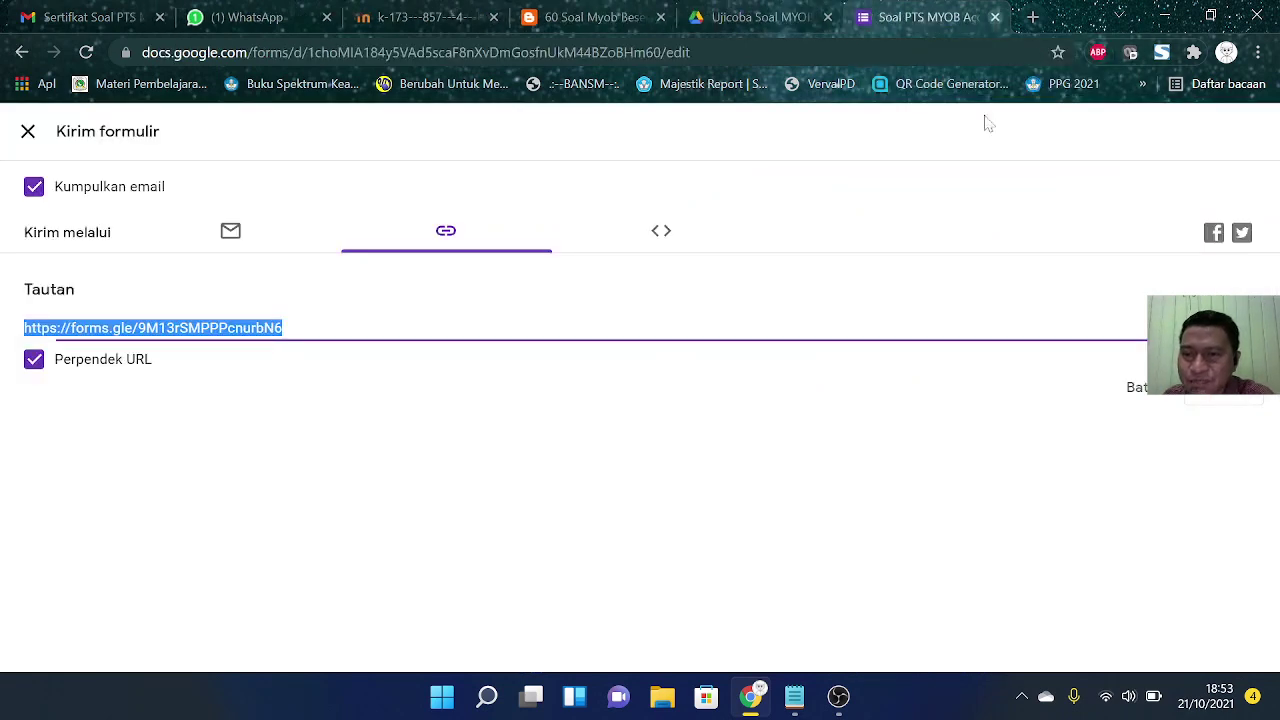
{"action": "left_click", "coordinate": [30, 134]}
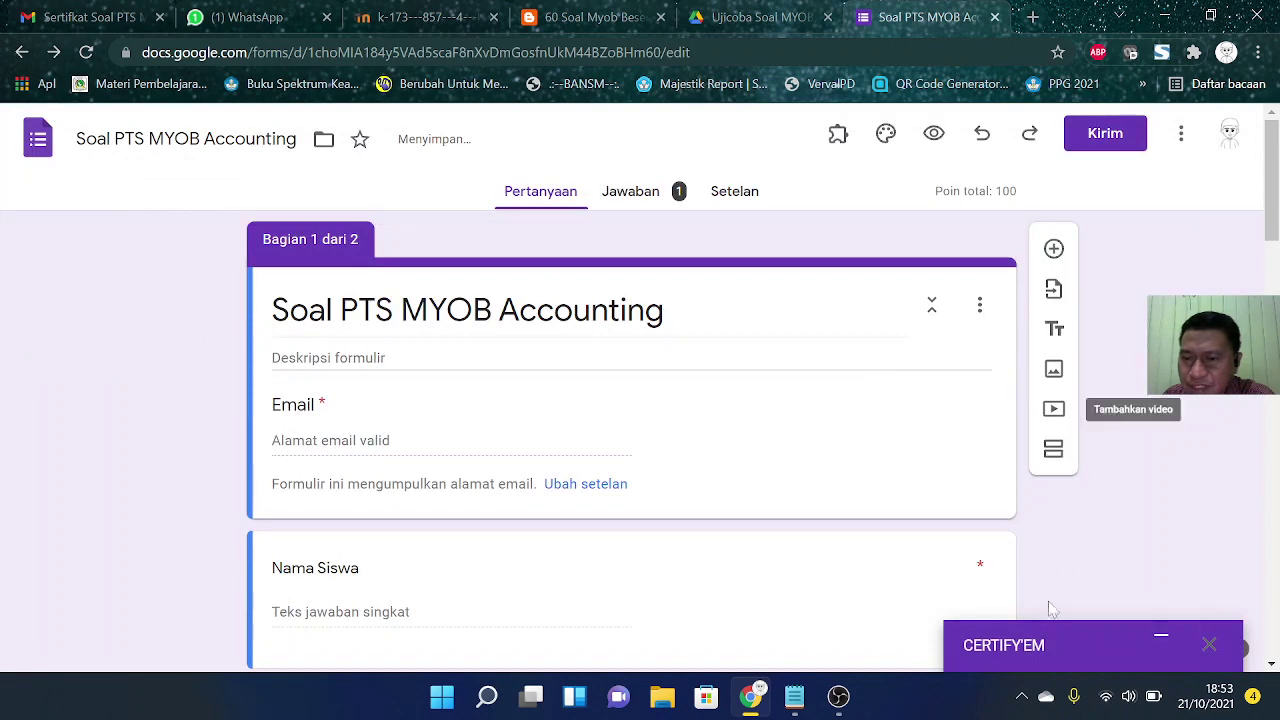
Step: Open Certify'em Certificate Records from the add-on panel and check the certificate ID in I2
{"action": "left_click", "coordinate": [1161, 637]}
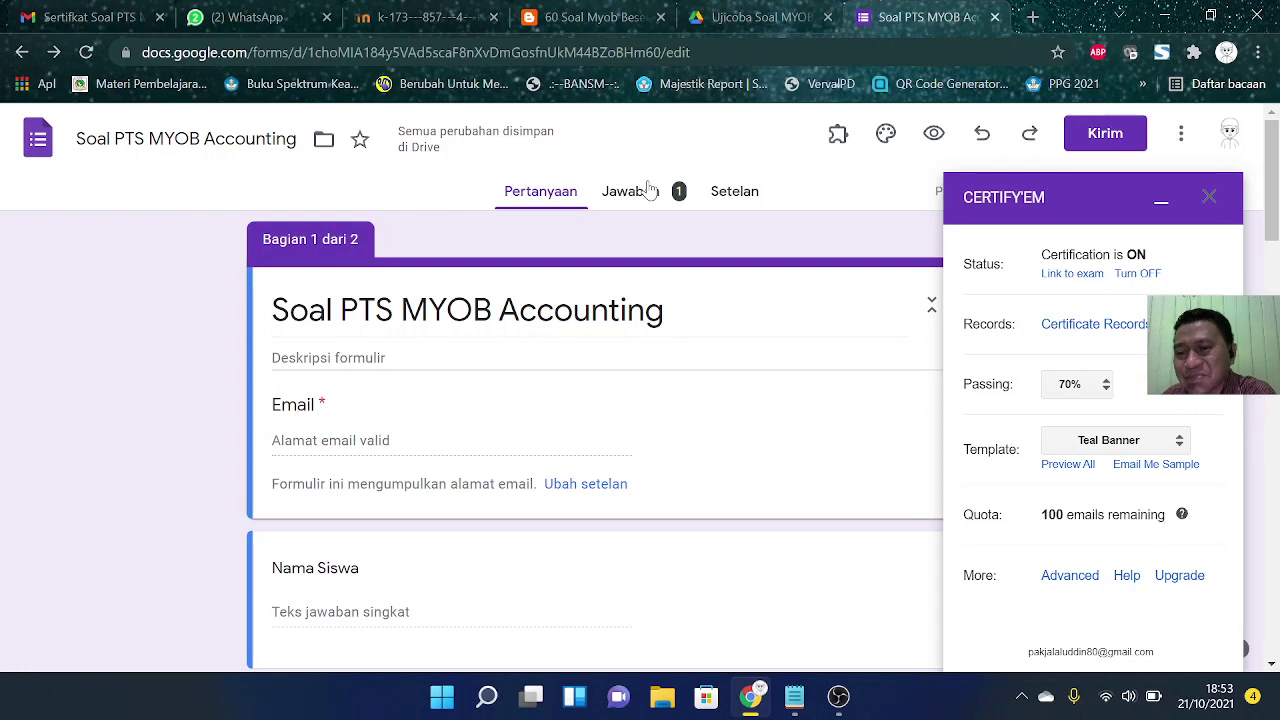
{"action": "left_click", "coordinate": [1093, 334]}
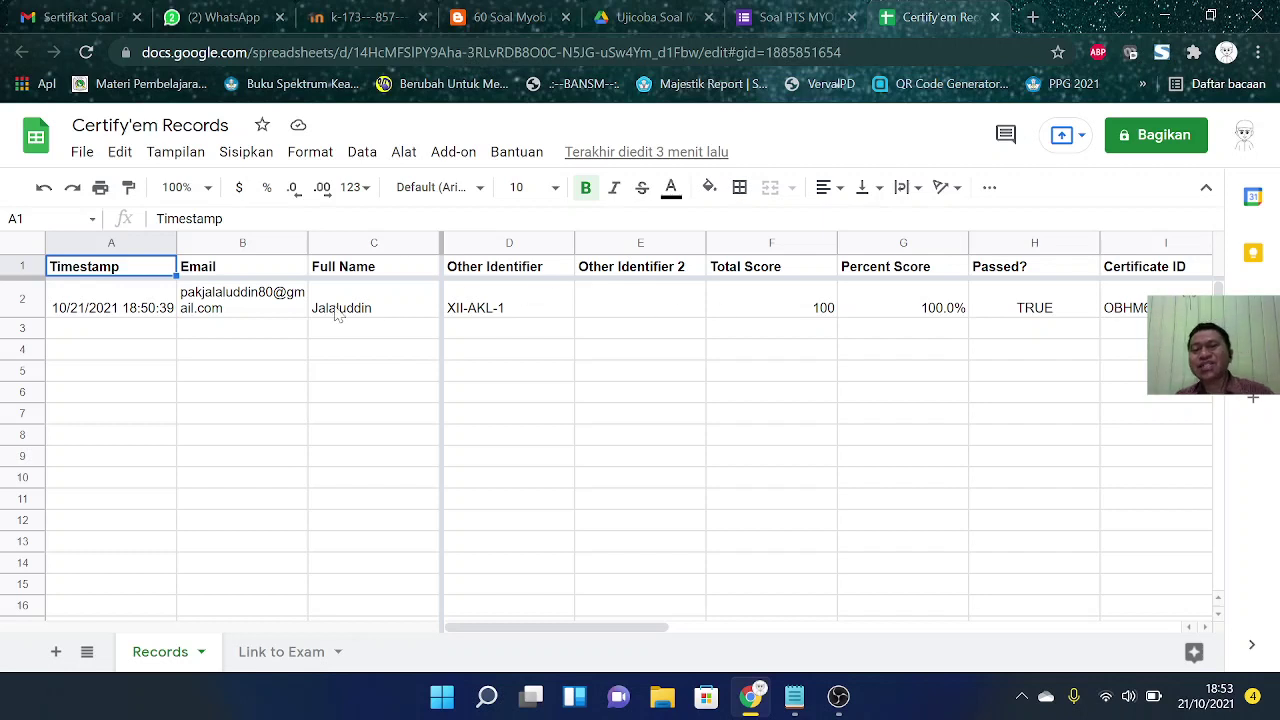
{"action": "left_click", "coordinate": [1123, 308]}
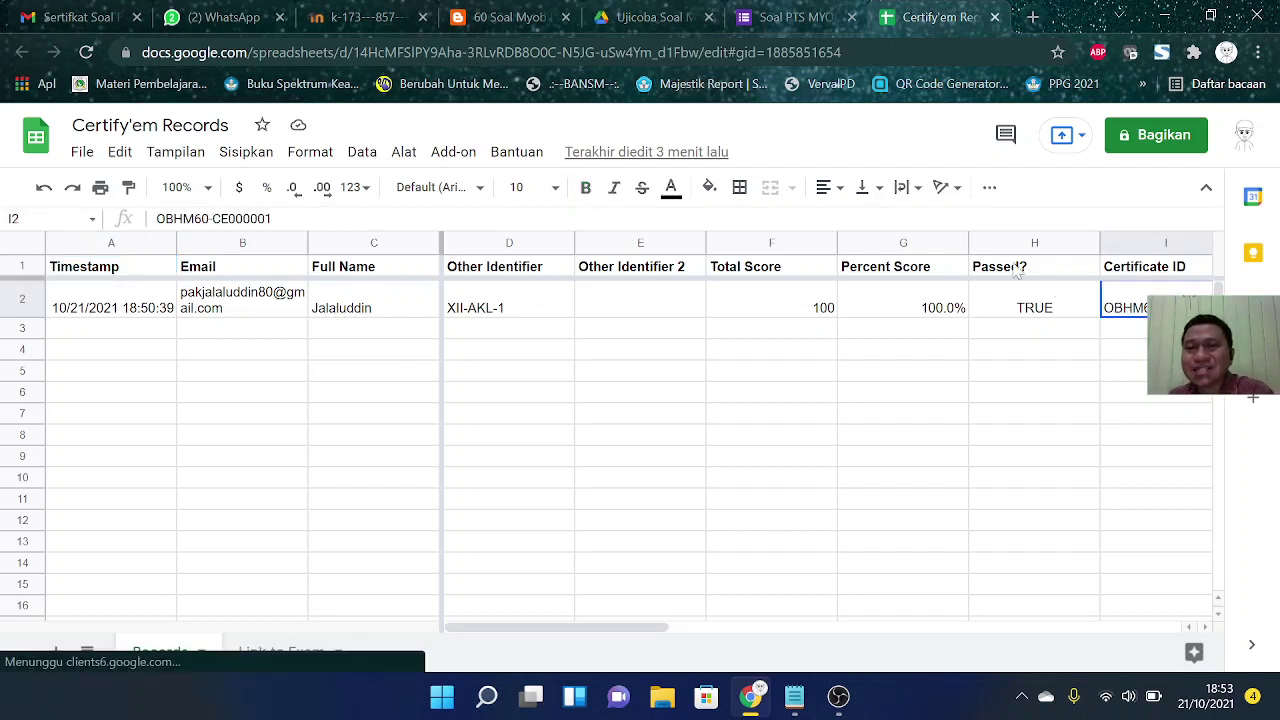
{"action": "left_click", "coordinate": [70, 17]}
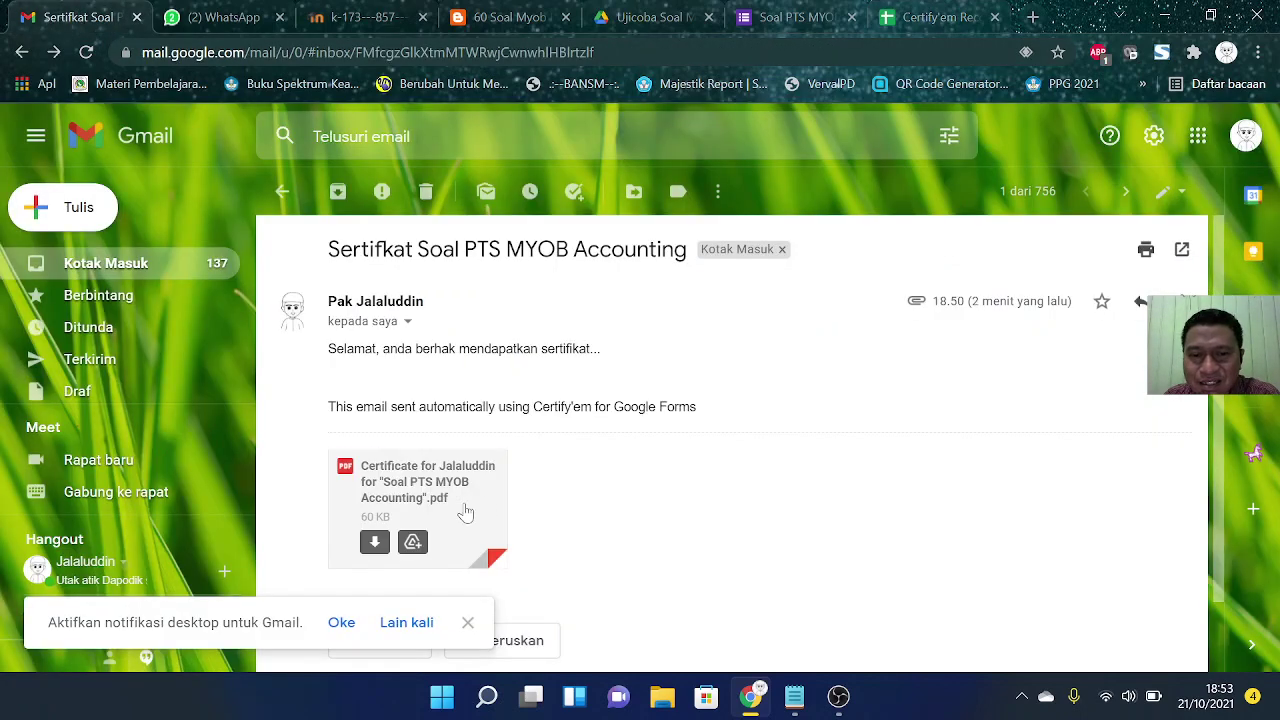
{"action": "left_click", "coordinate": [462, 490]}
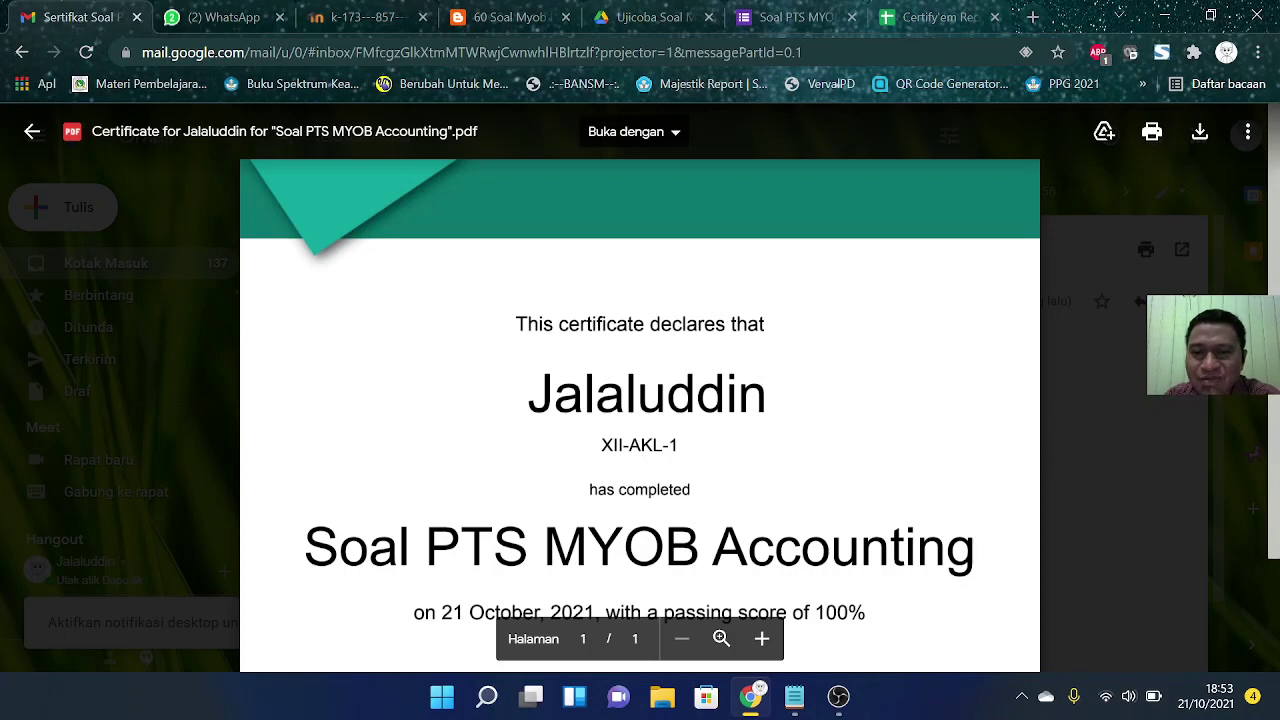
{"action": "scroll", "coordinate": [640, 400], "scroll_direction": "down", "scroll_amount": 1}
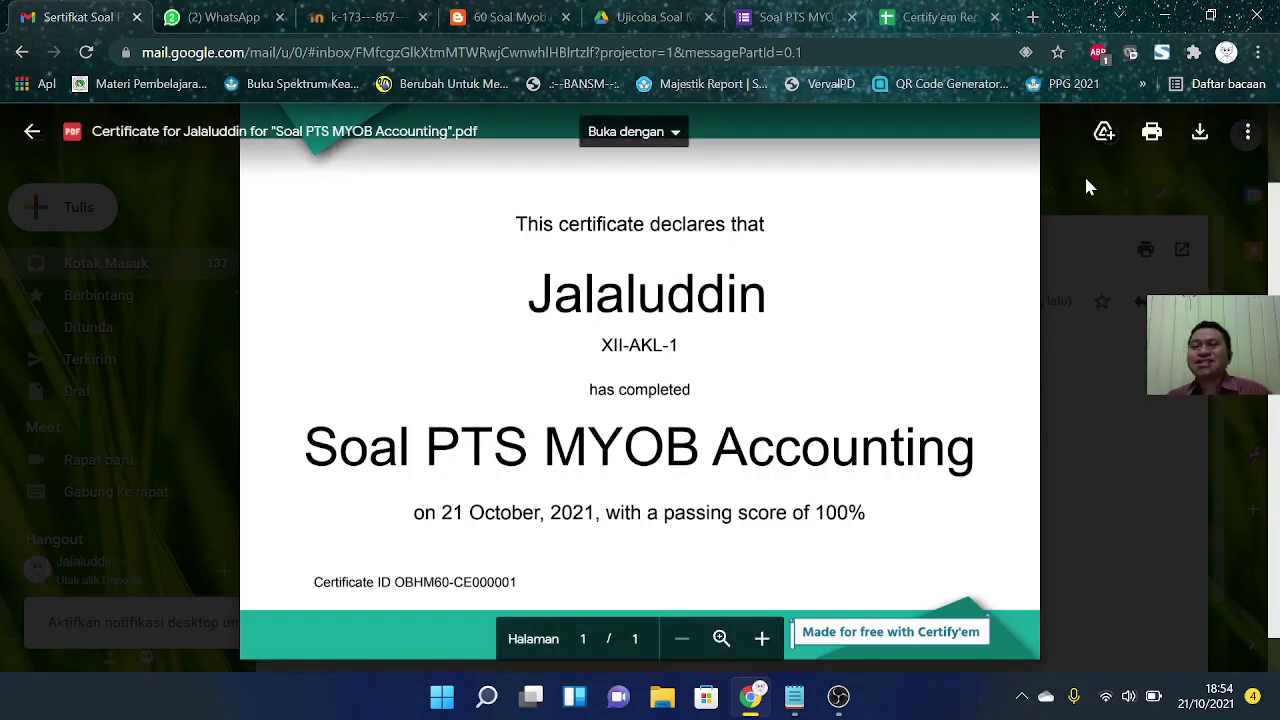
{"action": "key", "text": "Escape"}
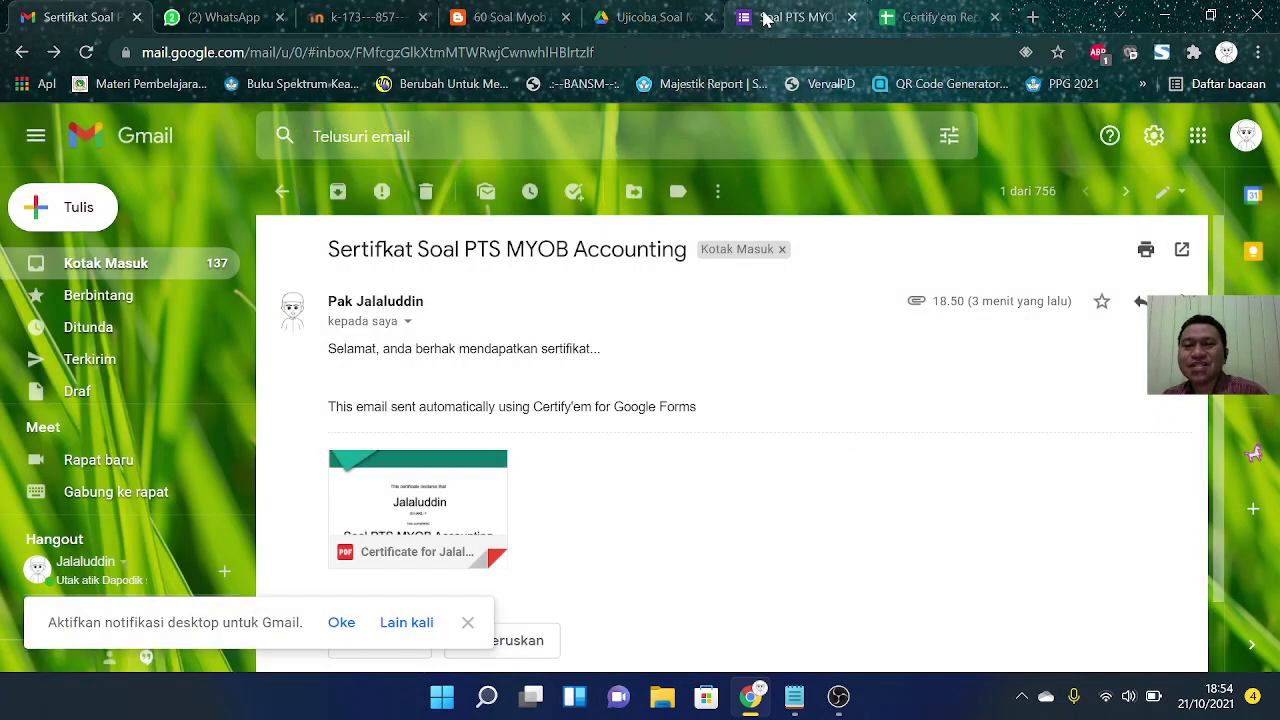
Step: Look over the PPG AKUNTANSI IV UNIPMA and OPS INDONESIA chats, then return to Certify'em Records
{"action": "left_click", "coordinate": [262, 24]}
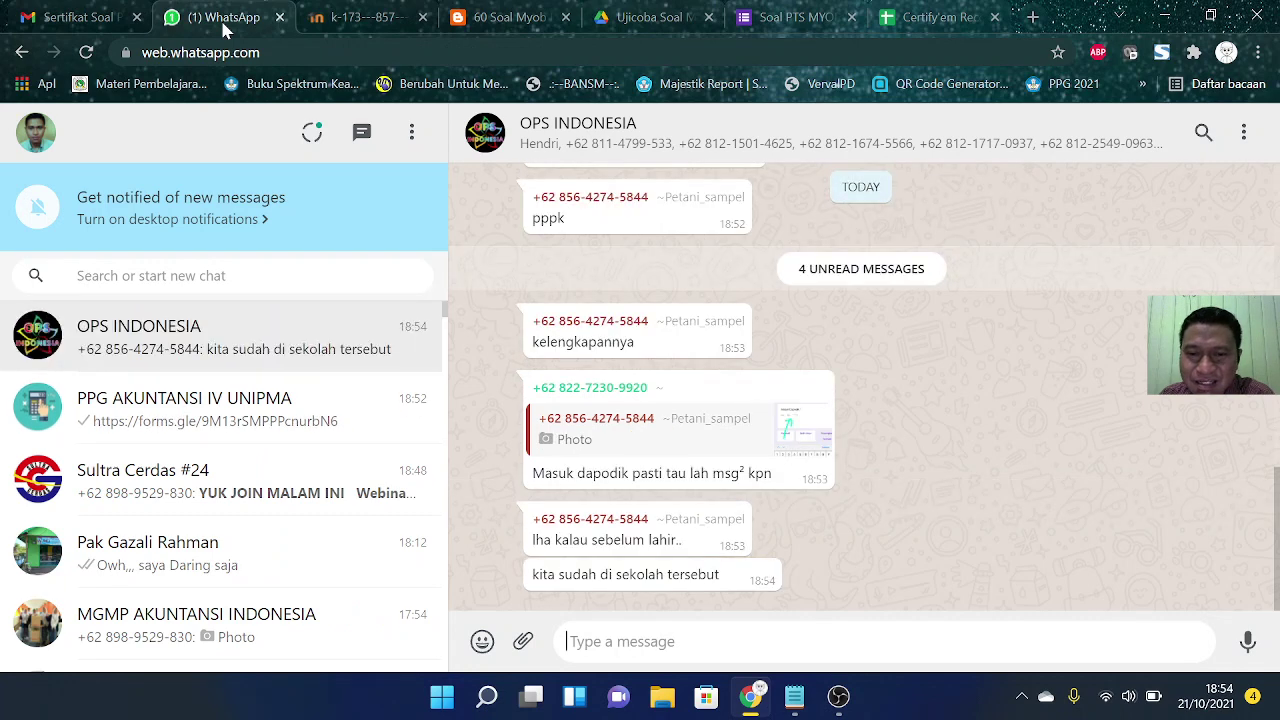
{"action": "left_click", "coordinate": [248, 428]}
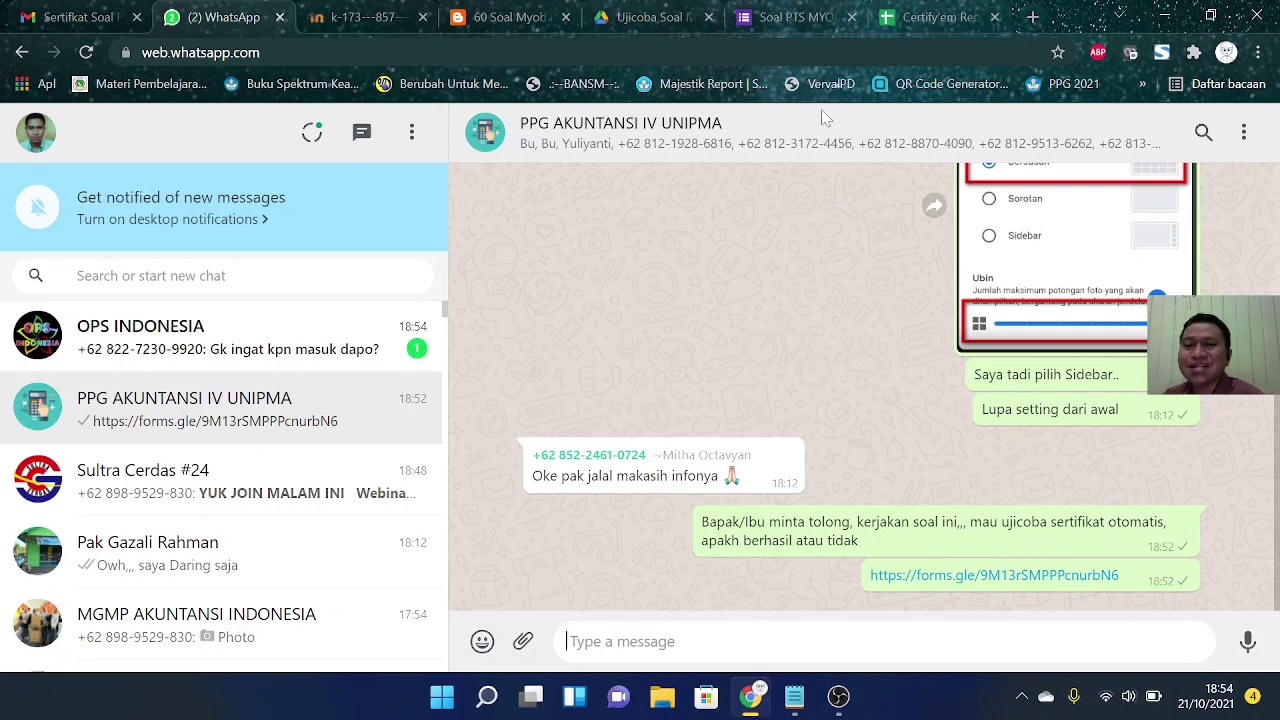
{"action": "left_click", "coordinate": [312, 346]}
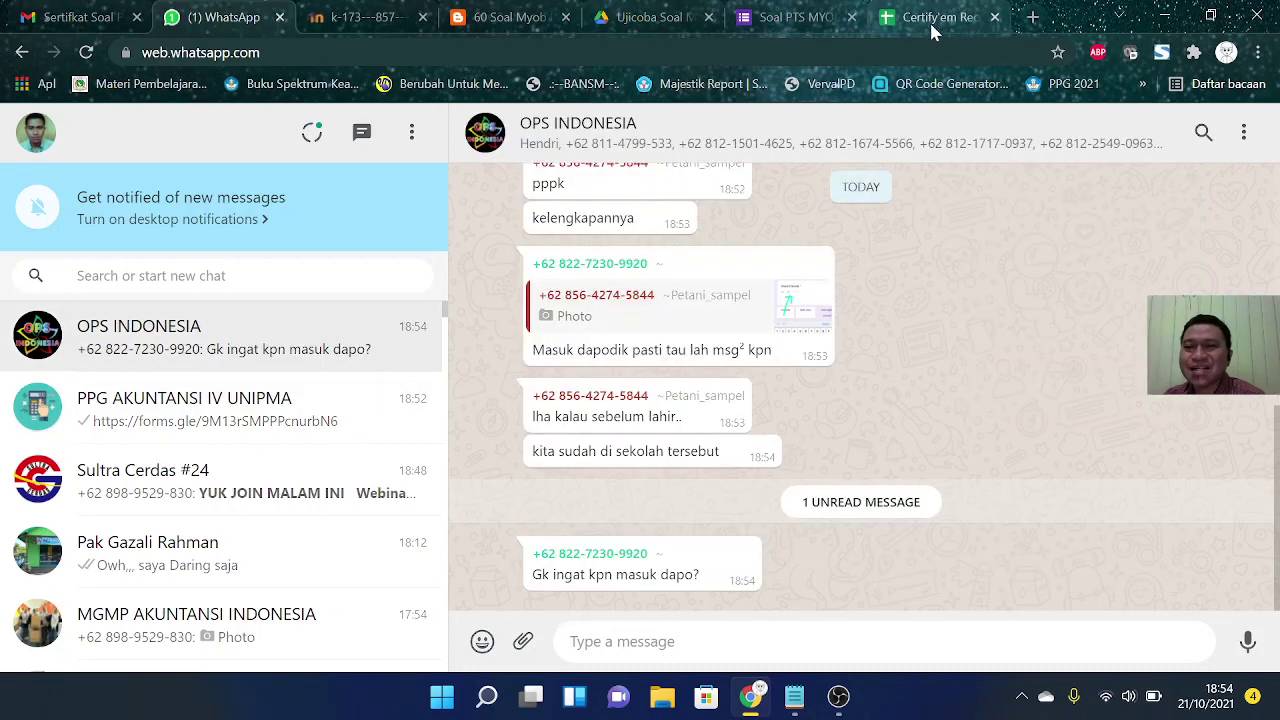
{"action": "left_click", "coordinate": [940, 17]}
{"action": "left_click", "coordinate": [620, 381]}
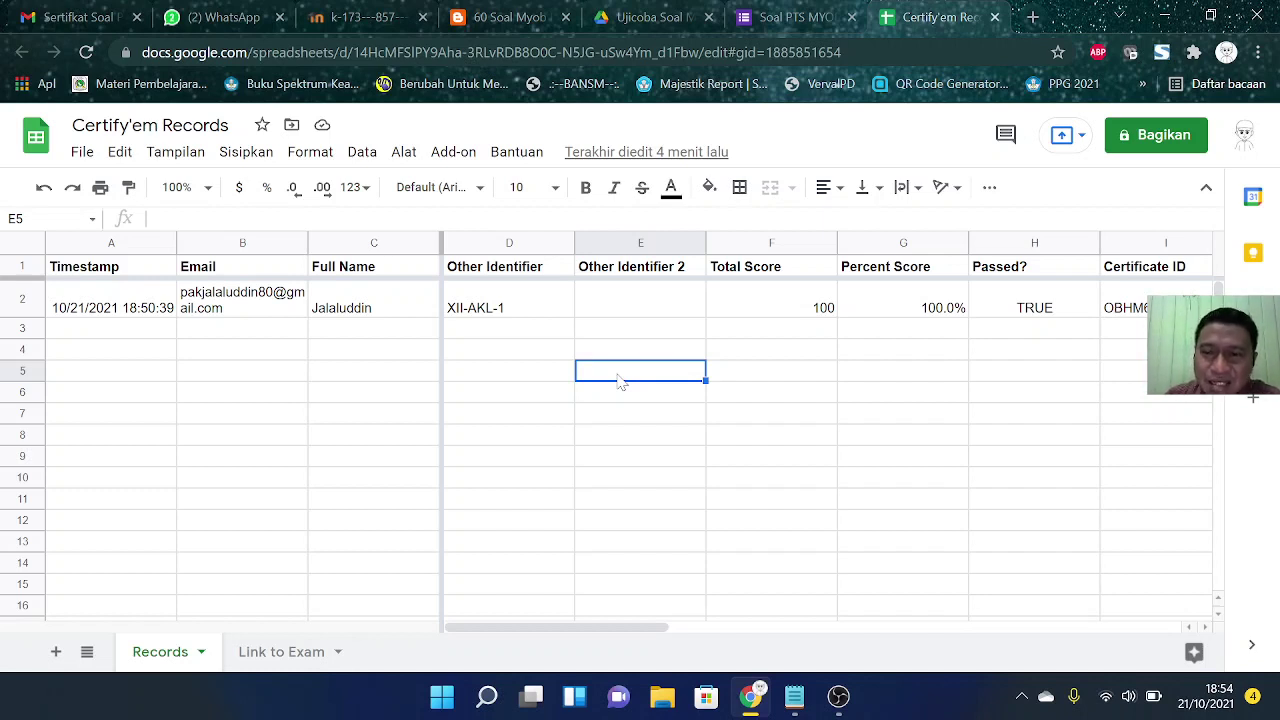
Step: Reopen the Certify'em Records sheet and check row 2's certificate ID and Passed? TRUE
{"action": "left_click", "coordinate": [393, 333]}
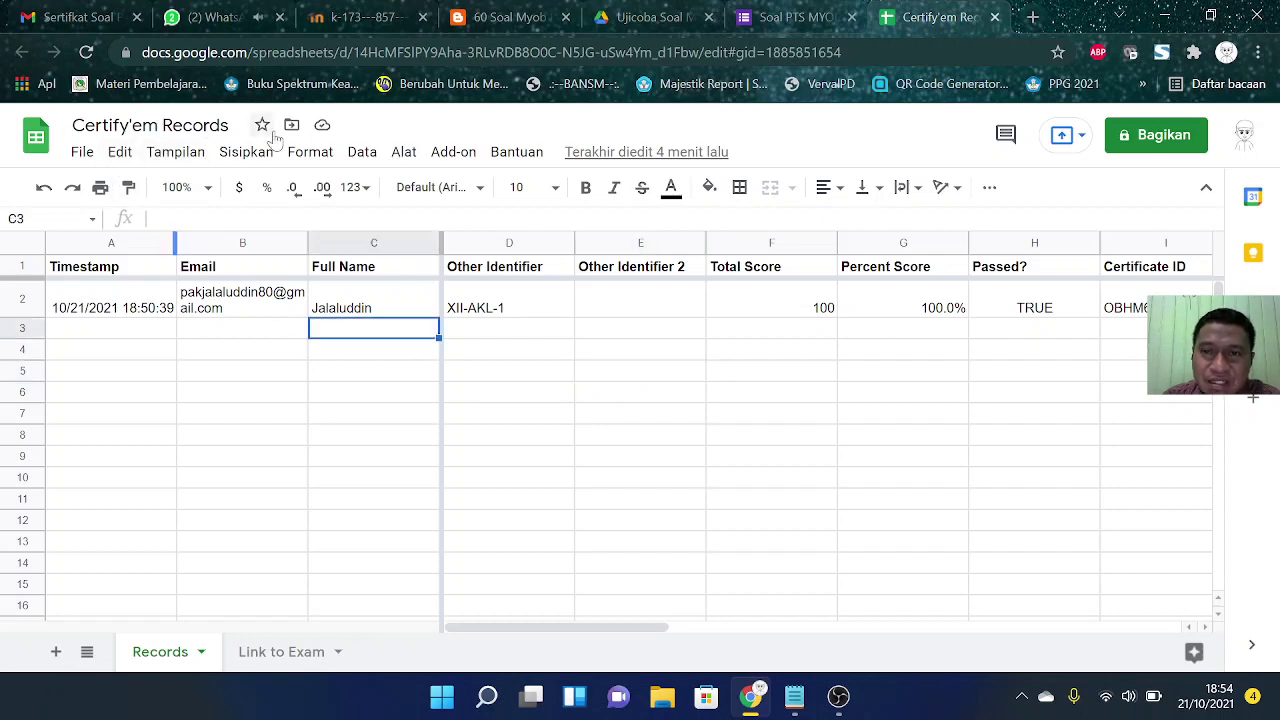
{"action": "left_click", "coordinate": [996, 20]}
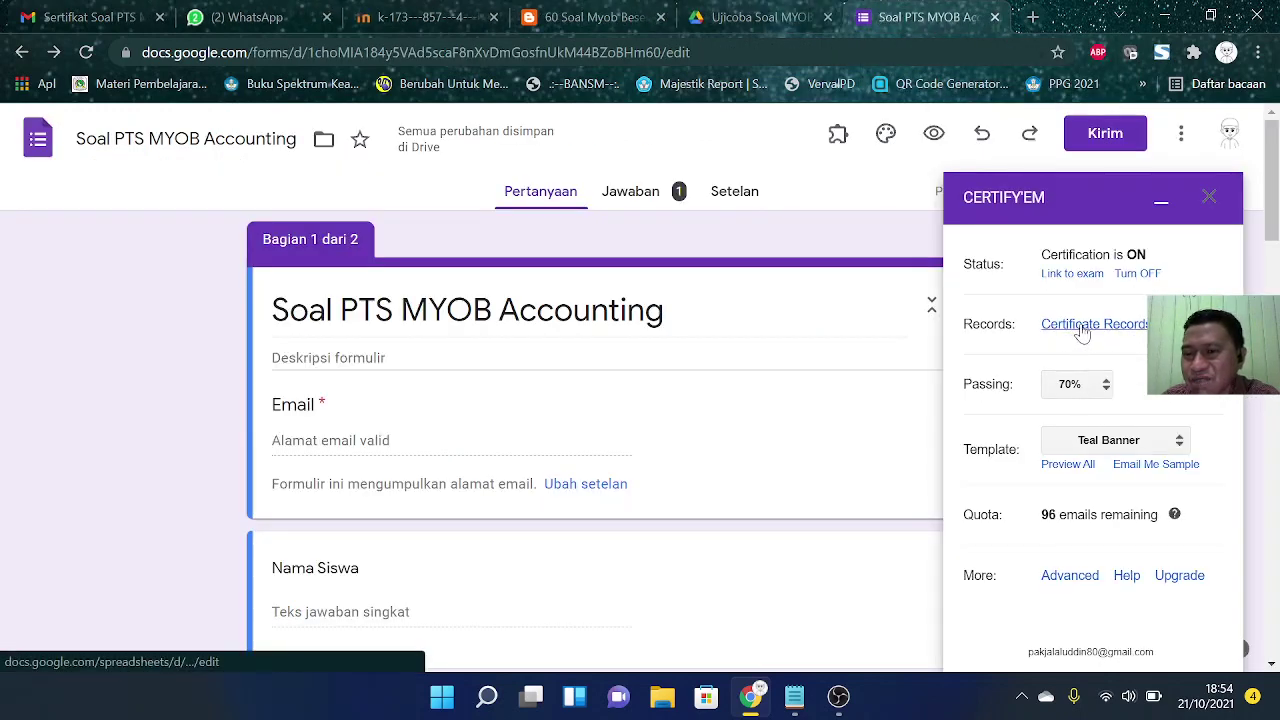
{"action": "left_click", "coordinate": [1082, 330]}
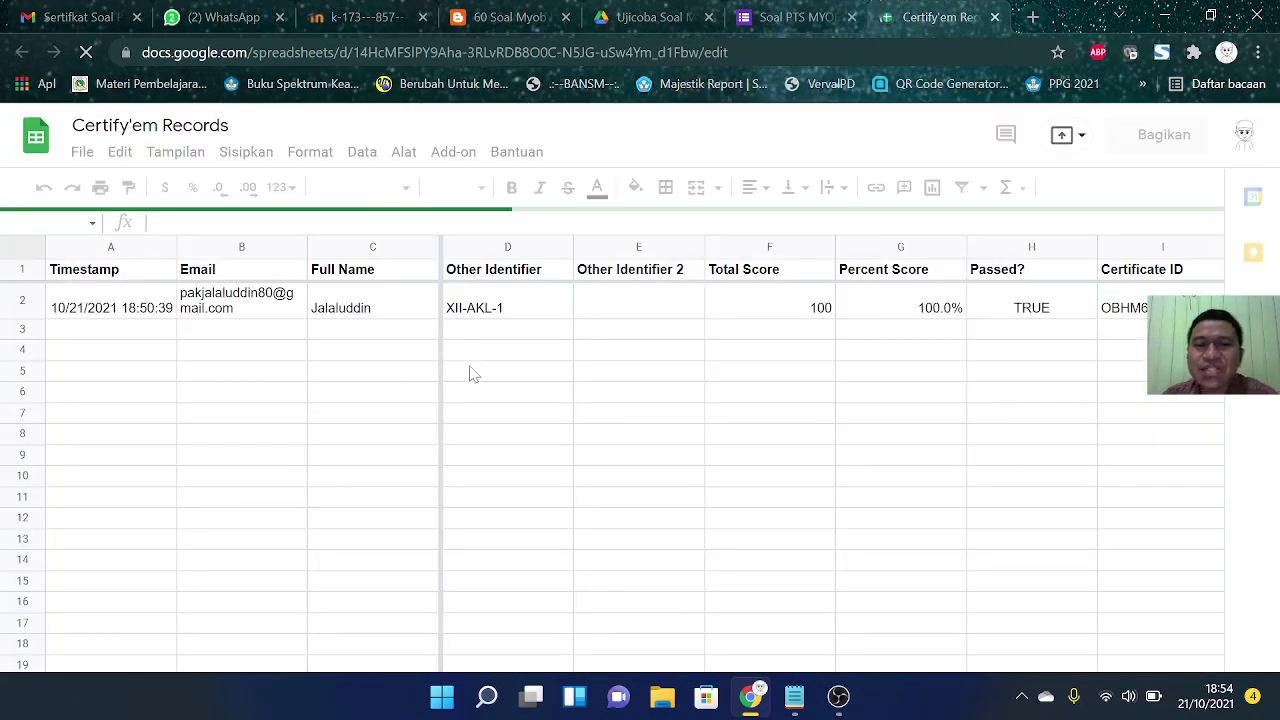
{"action": "left_click", "coordinate": [566, 334]}
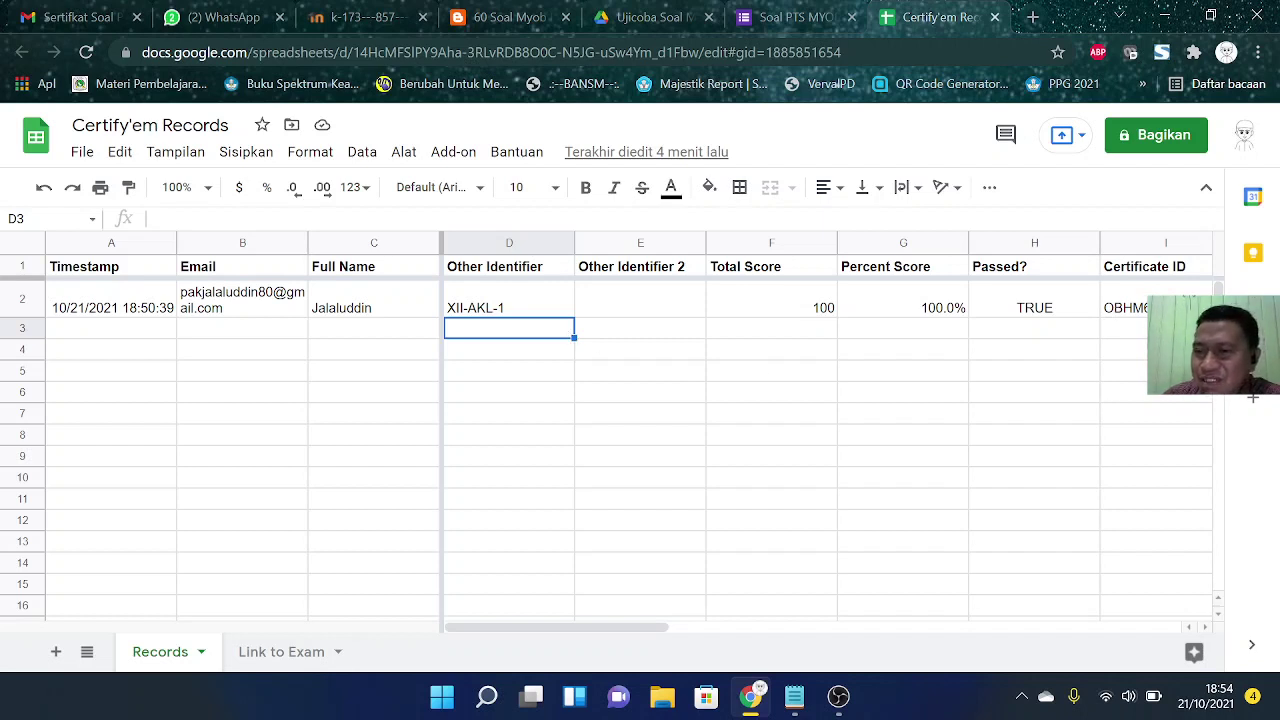
{"action": "left_click", "coordinate": [1147, 310]}
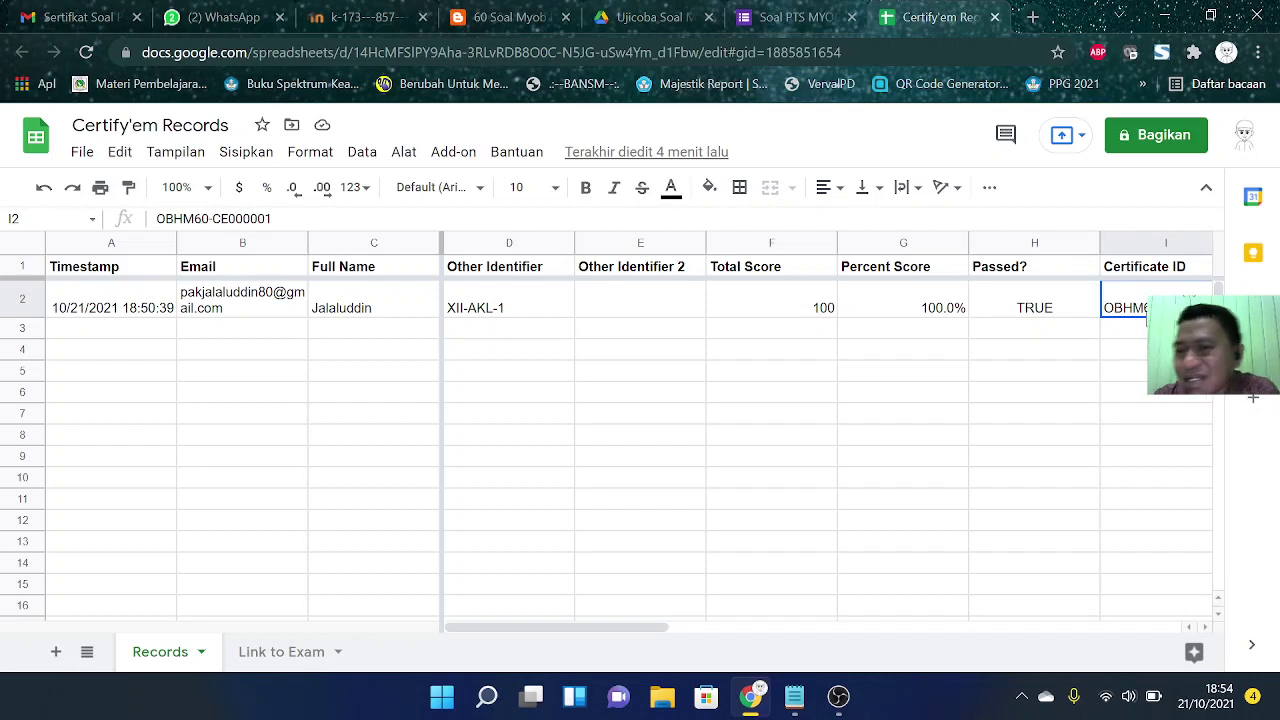
{"action": "left_click", "coordinate": [1057, 305]}
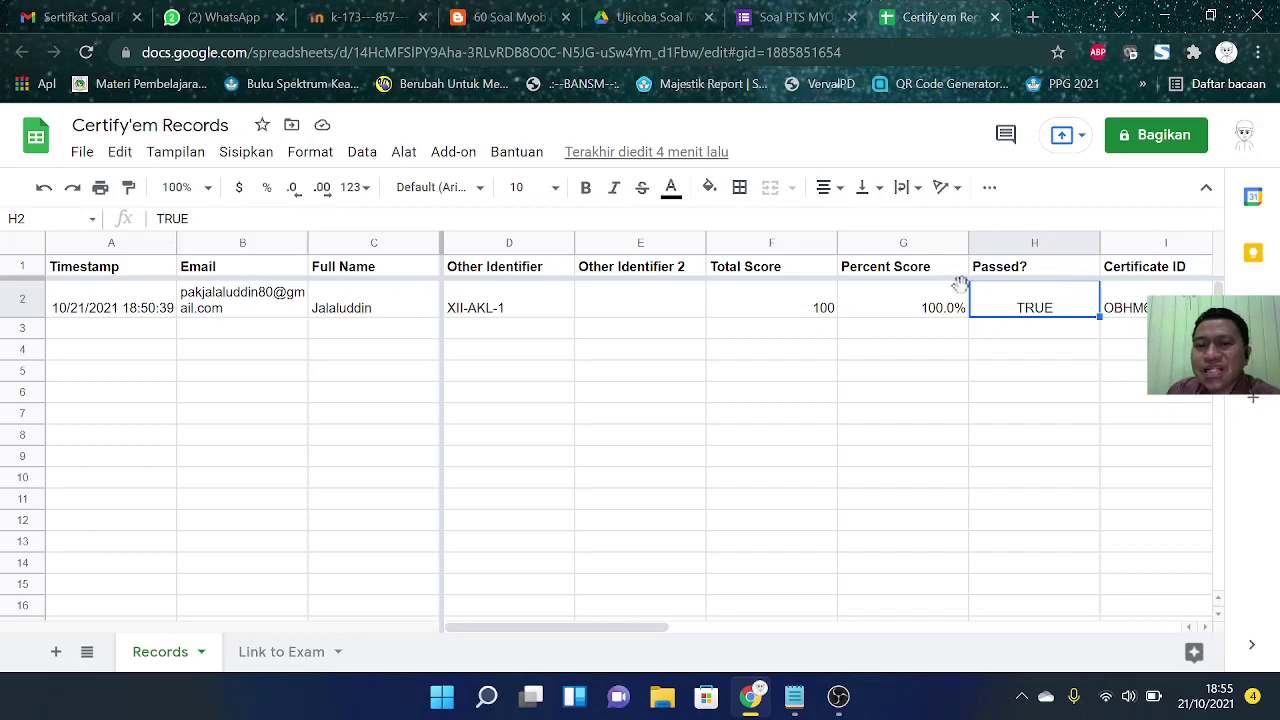
{"action": "left_click", "coordinate": [668, 380]}
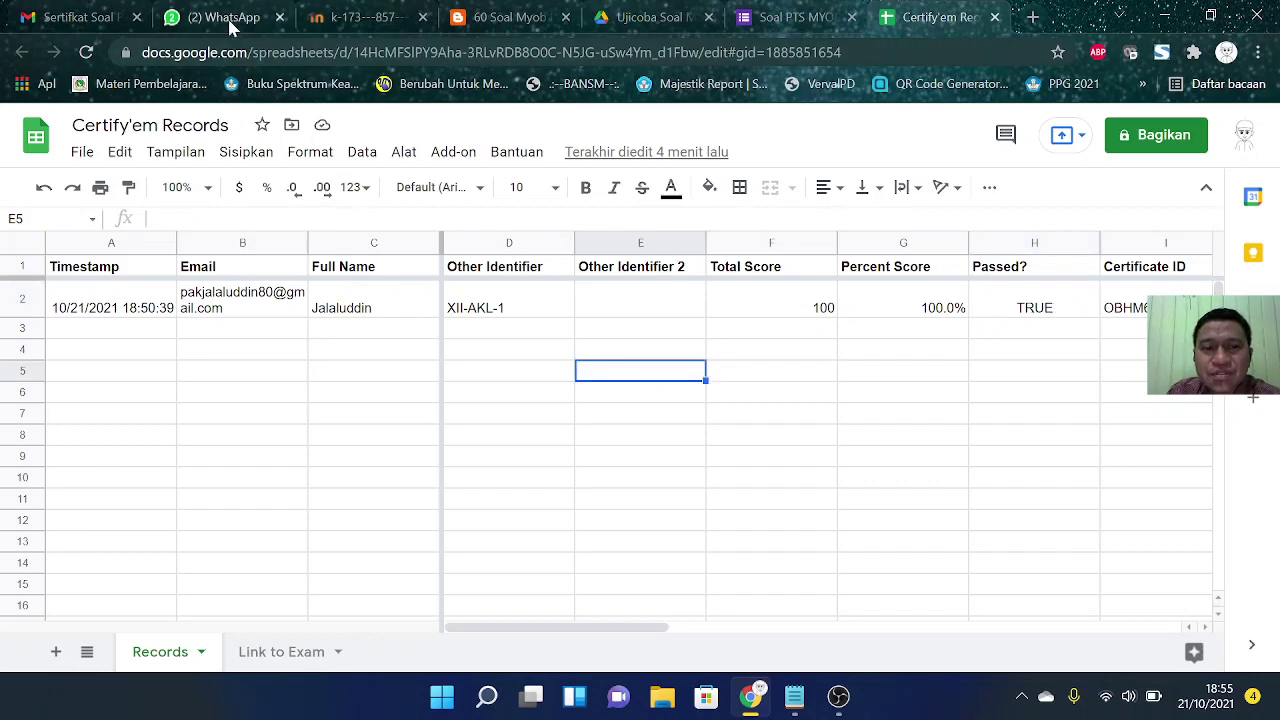
Step: Glance through the WhatsApp group chats and return to the Certify'em Records sheet
{"action": "left_click", "coordinate": [228, 18]}
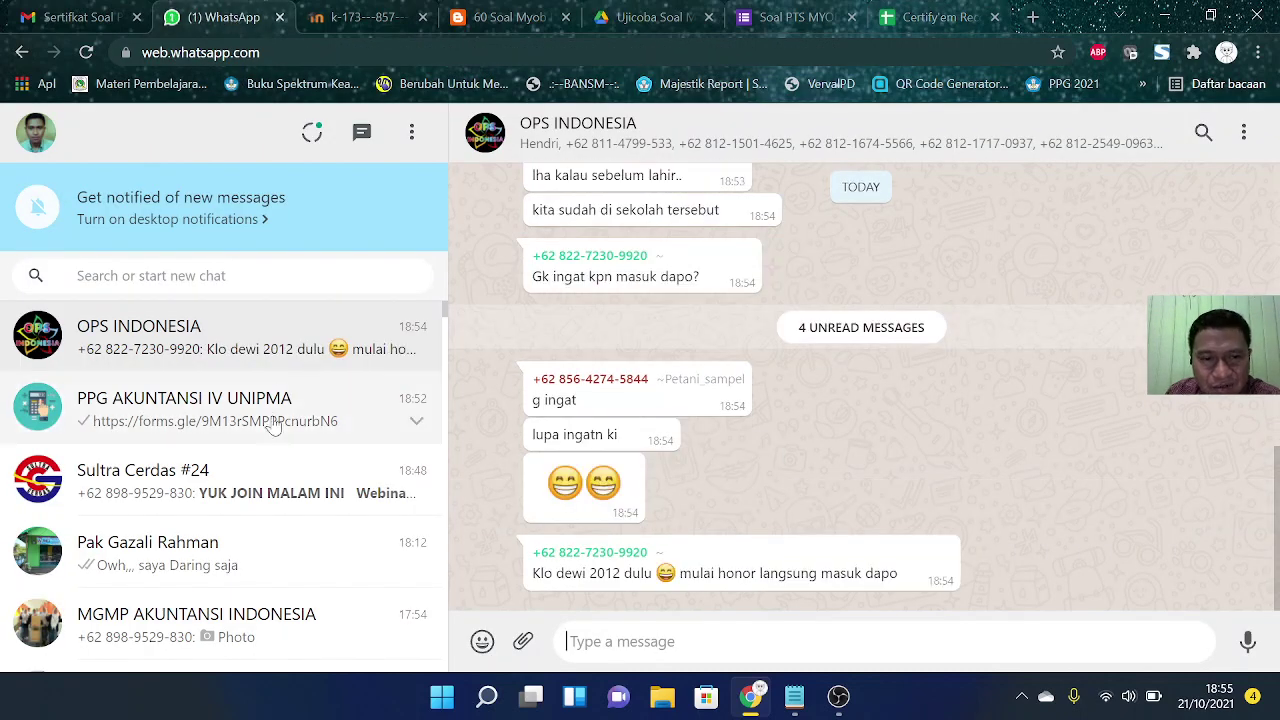
{"action": "left_click", "coordinate": [272, 420]}
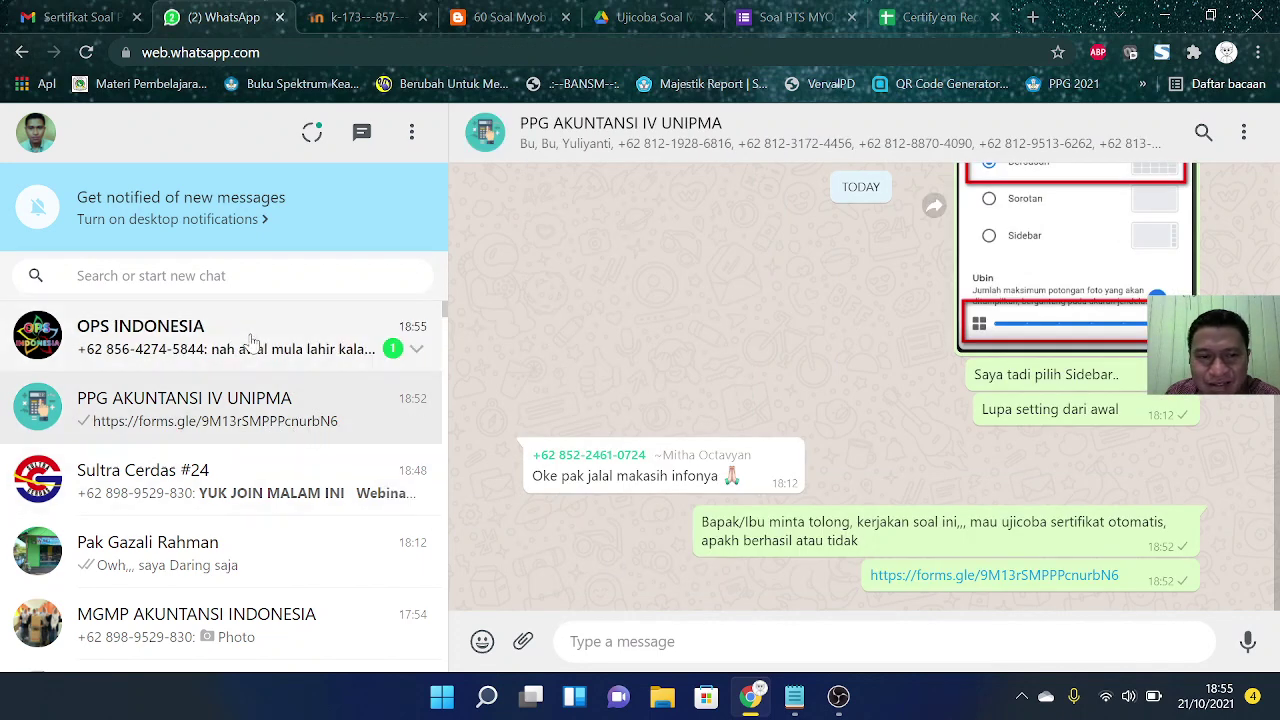
{"action": "left_click", "coordinate": [250, 345]}
{"action": "left_click", "coordinate": [243, 415]}
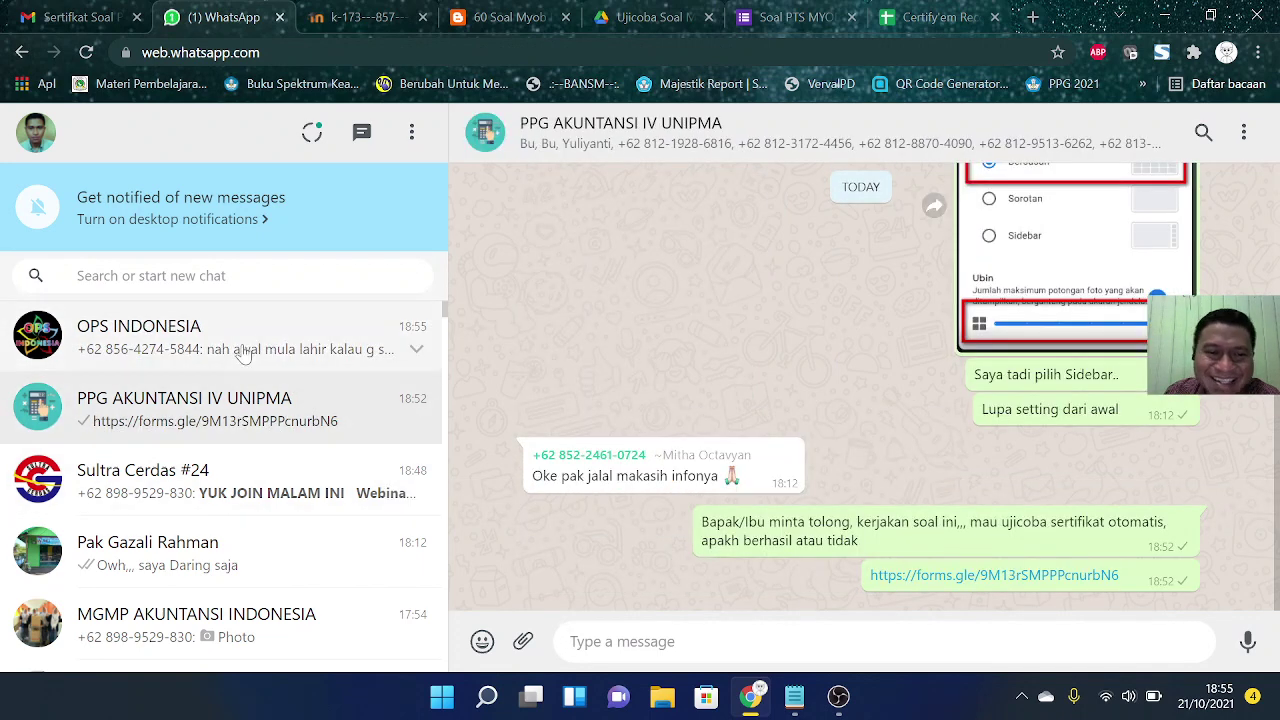
{"action": "left_click", "coordinate": [243, 345]}
{"action": "left_click", "coordinate": [925, 20]}
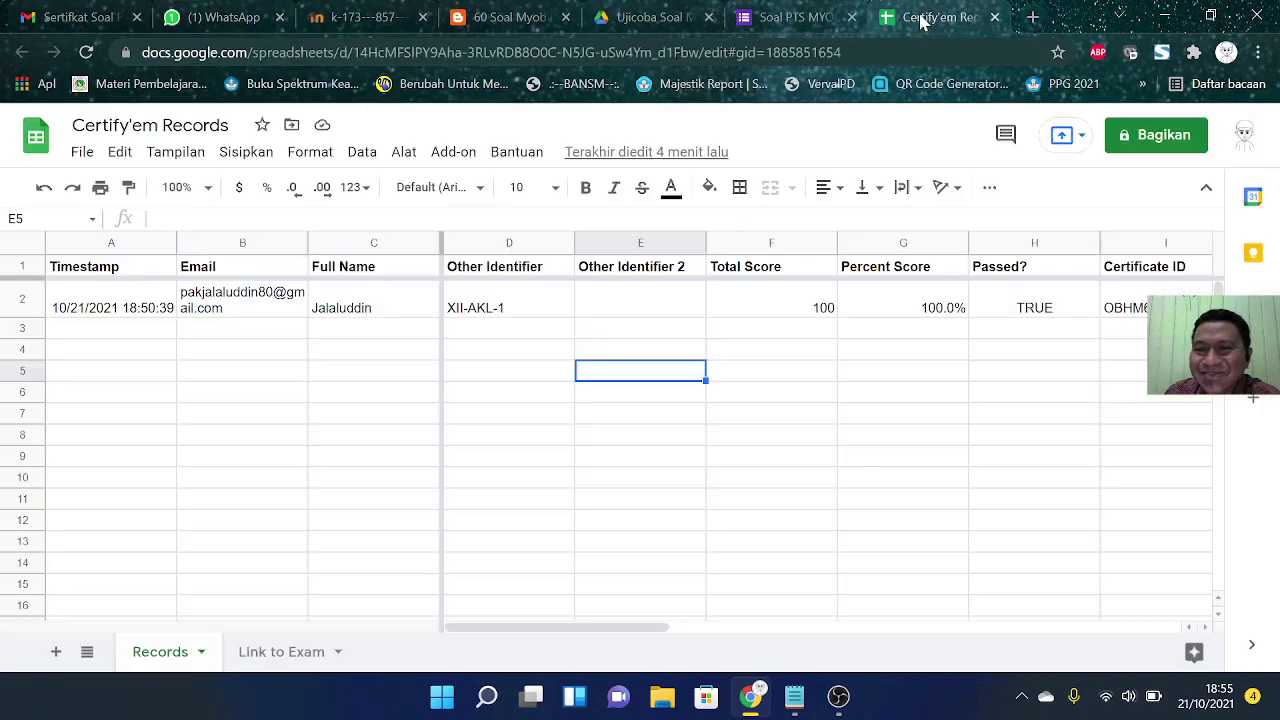
{"action": "left_click", "coordinate": [834, 420]}
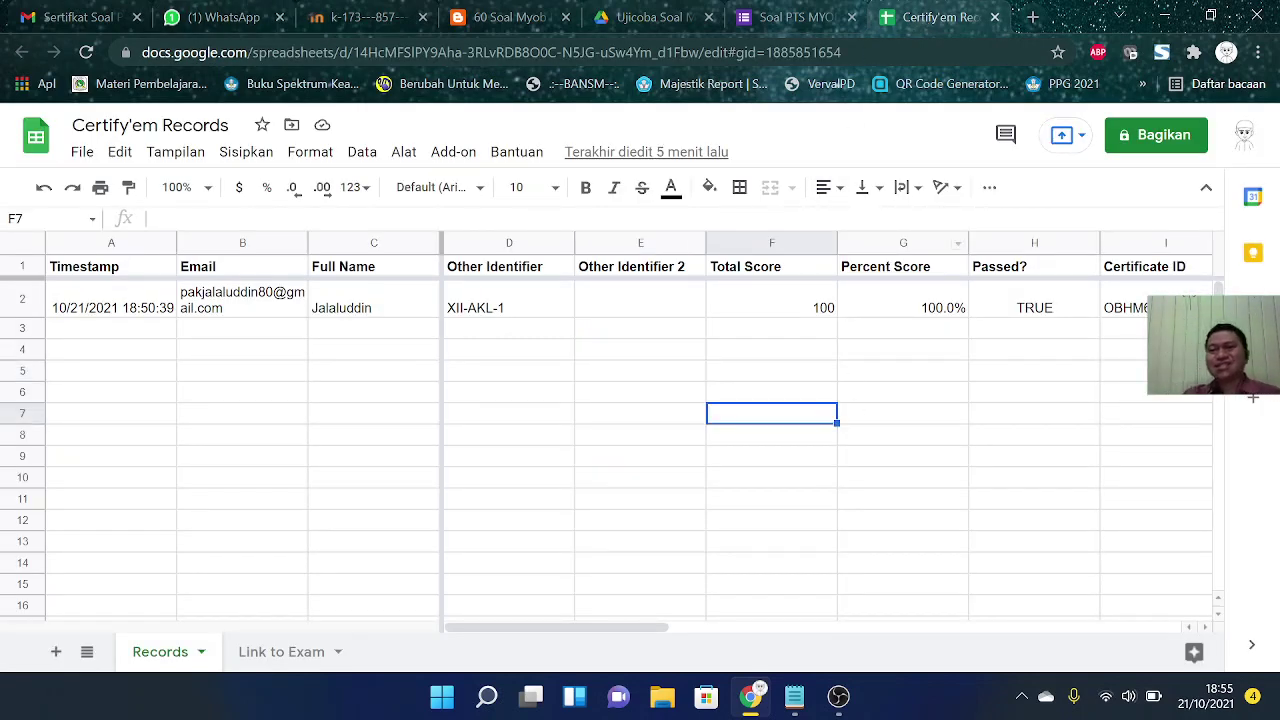
{"action": "left_click", "coordinate": [1258, 52]}
Step: Load the forms.gle quiz link in a new private window
{"action": "left_click", "coordinate": [1101, 142]}
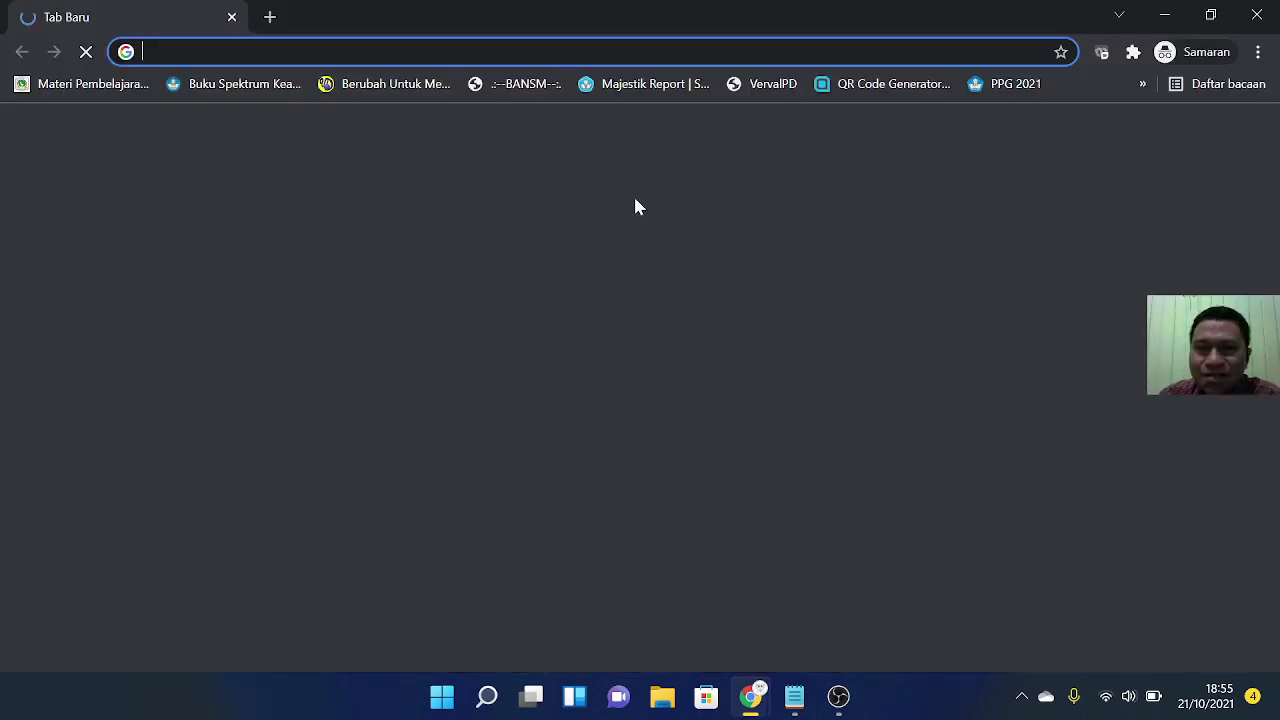
{"action": "type", "text": "https://forms.gle/9M13rSMPPPcnurbN6"}
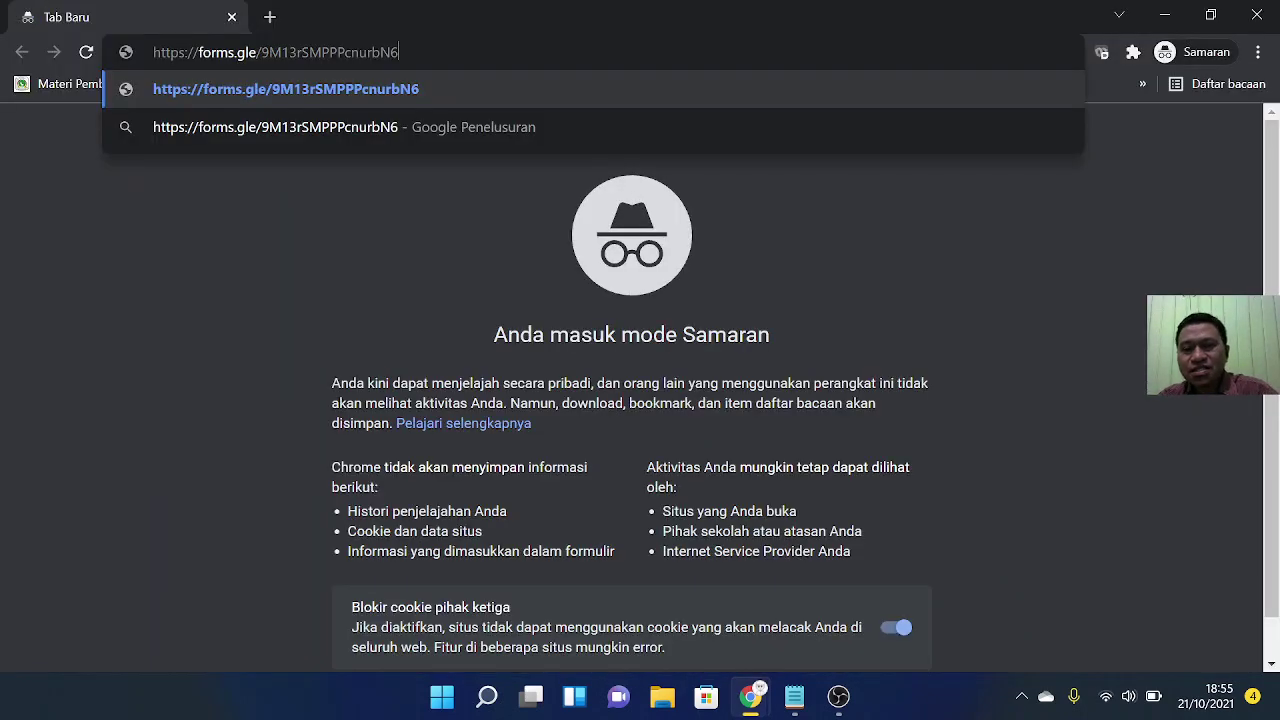
{"action": "key", "text": "Return"}
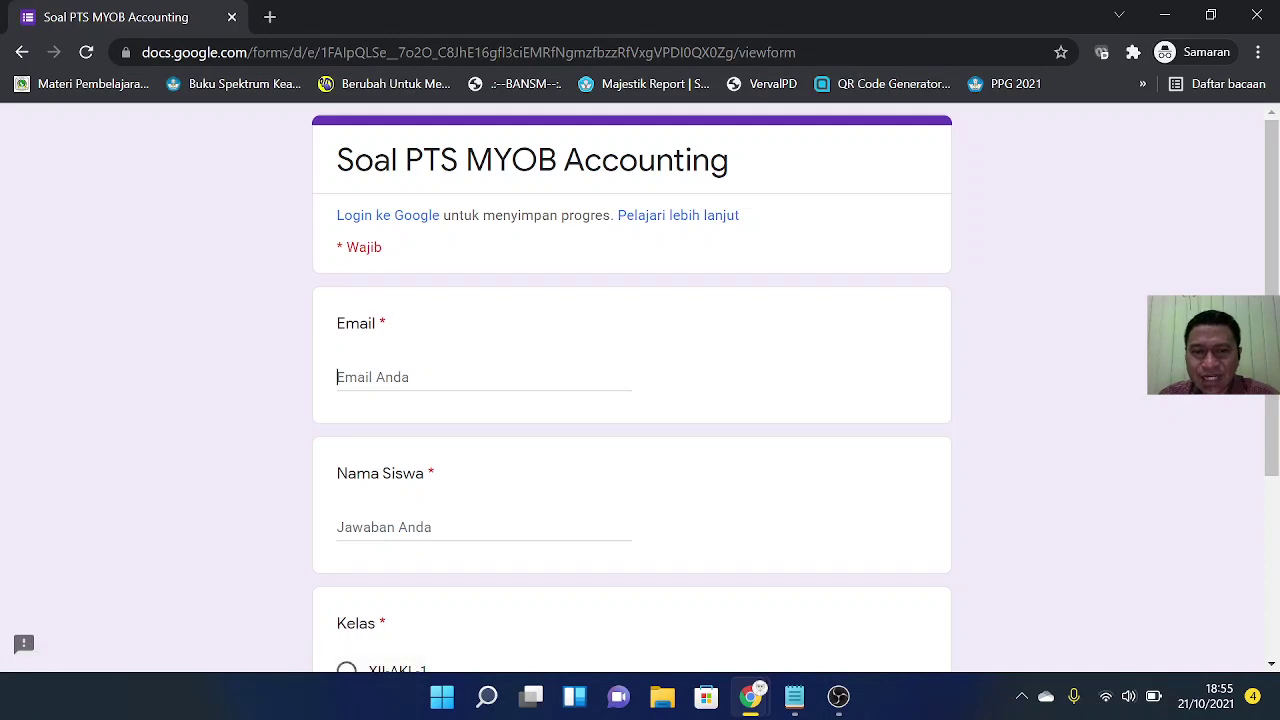
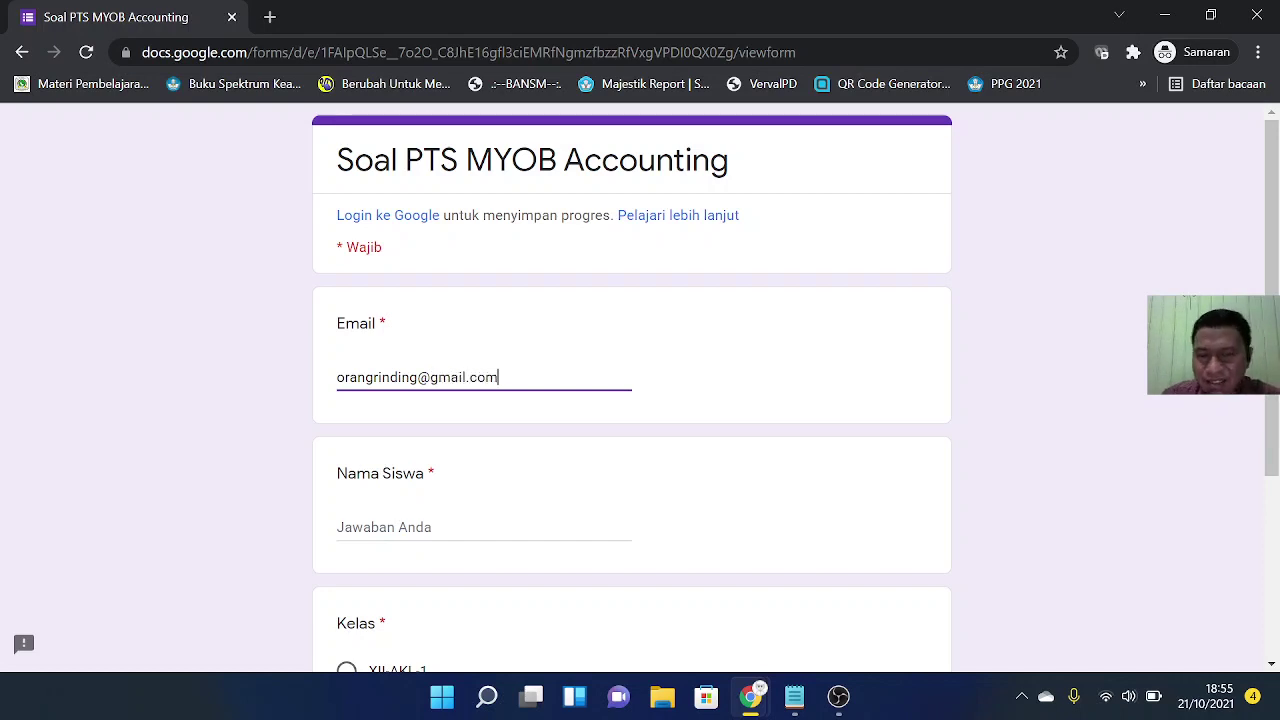
Step: Enter the student's email and name, choose class XII-AKL-2, and continue to the questions
{"action": "scroll", "coordinate": [555, 357], "scroll_direction": "down", "scroll_amount": 1}
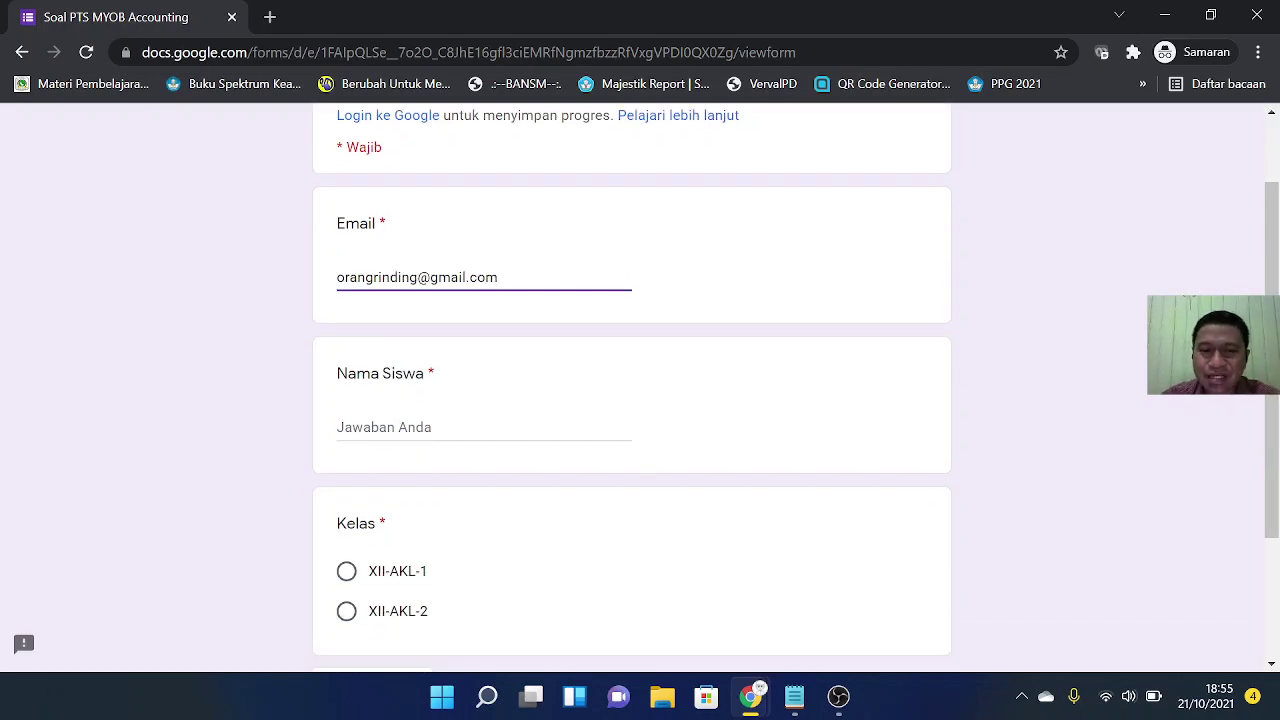
{"action": "left_click", "coordinate": [450, 427]}
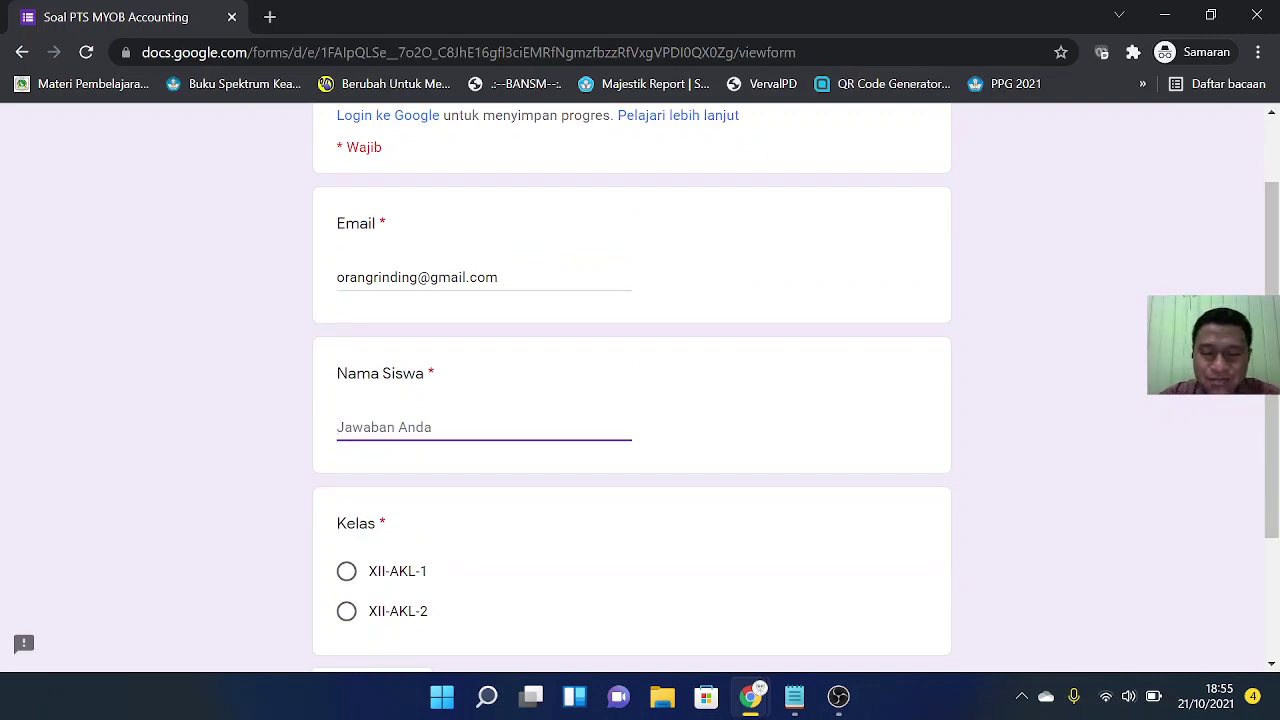
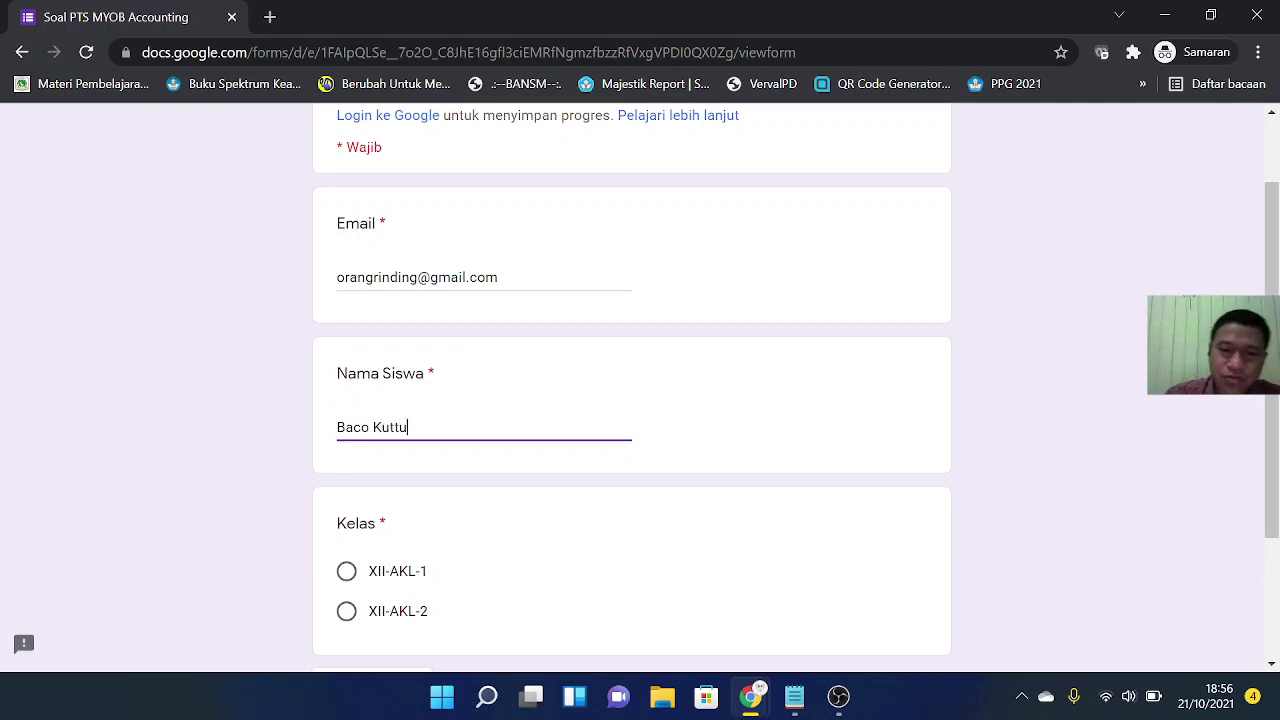
{"action": "scroll", "coordinate": [442, 414], "scroll_direction": "down", "scroll_amount": 2}
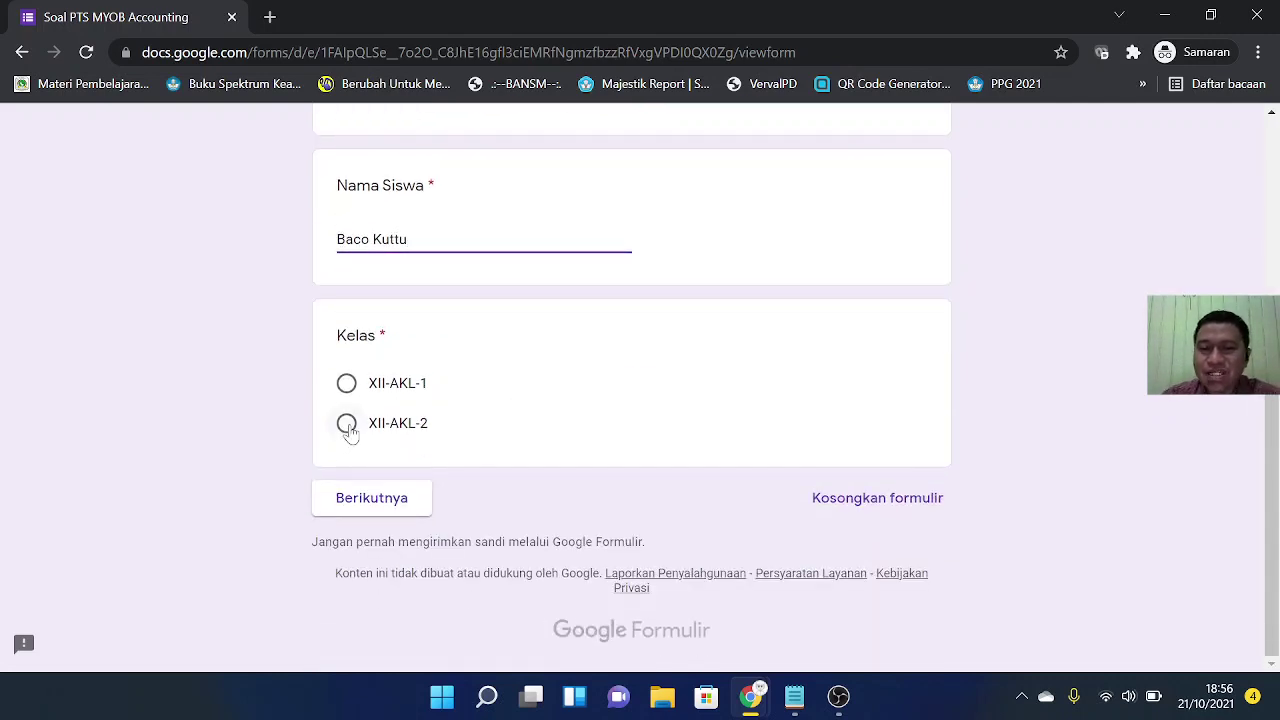
{"action": "left_click", "coordinate": [347, 424]}
{"action": "left_click", "coordinate": [390, 502]}
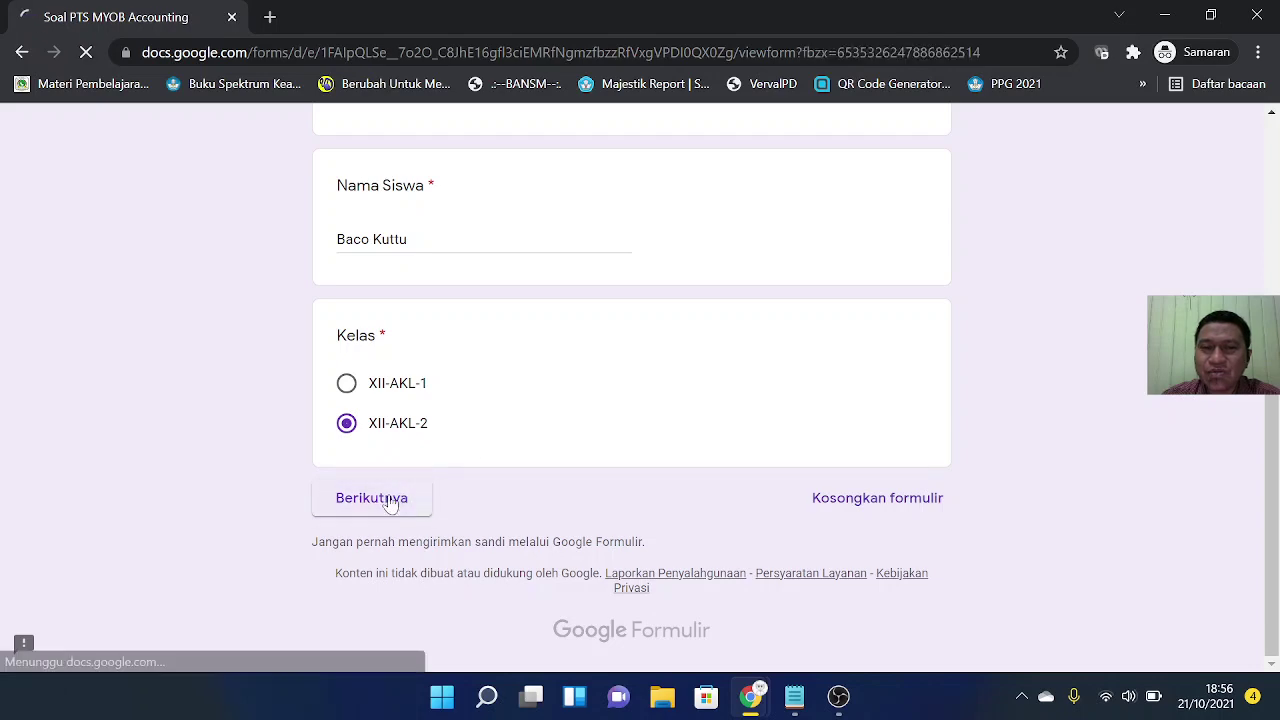
Step: Answer 'Reports, Banking, Balance Sheet' and 'Standar Balance Sheet' for the first two questions
{"action": "scroll", "coordinate": [789, 326], "scroll_direction": "down", "scroll_amount": 3}
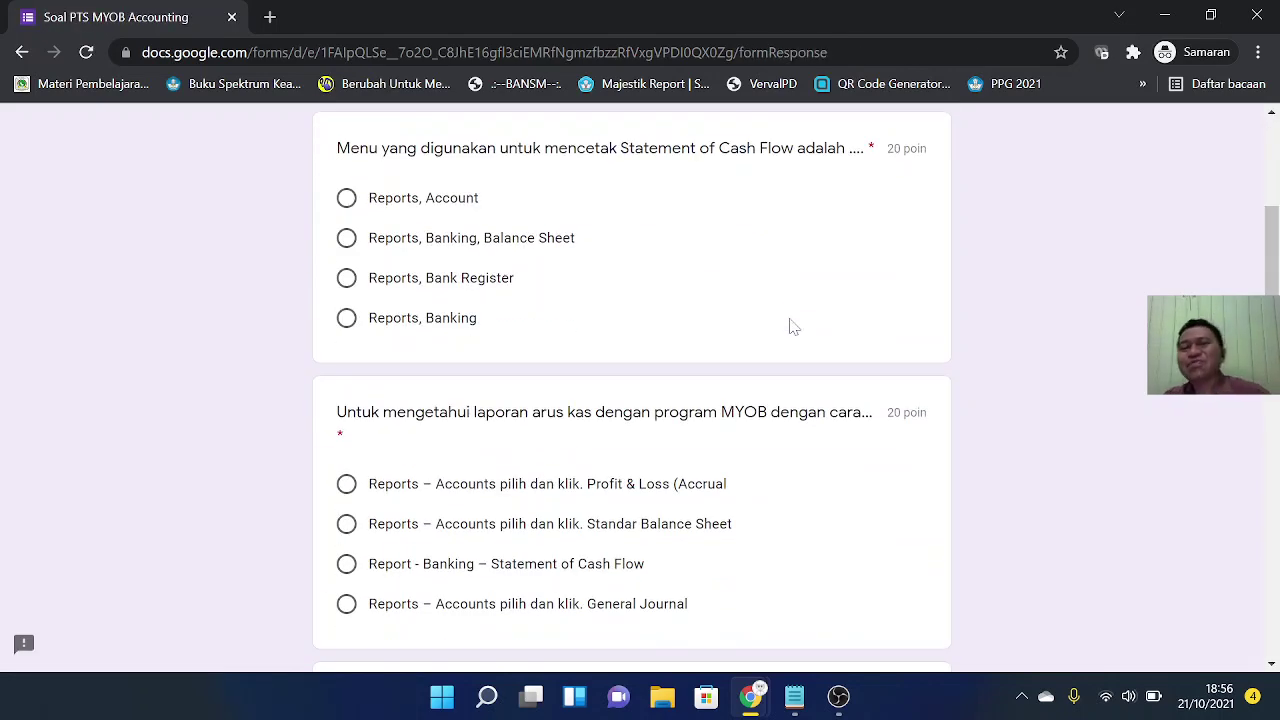
{"action": "scroll", "coordinate": [789, 326], "scroll_direction": "up", "scroll_amount": 1}
{"action": "scroll", "coordinate": [789, 326], "scroll_direction": "down", "scroll_amount": 1}
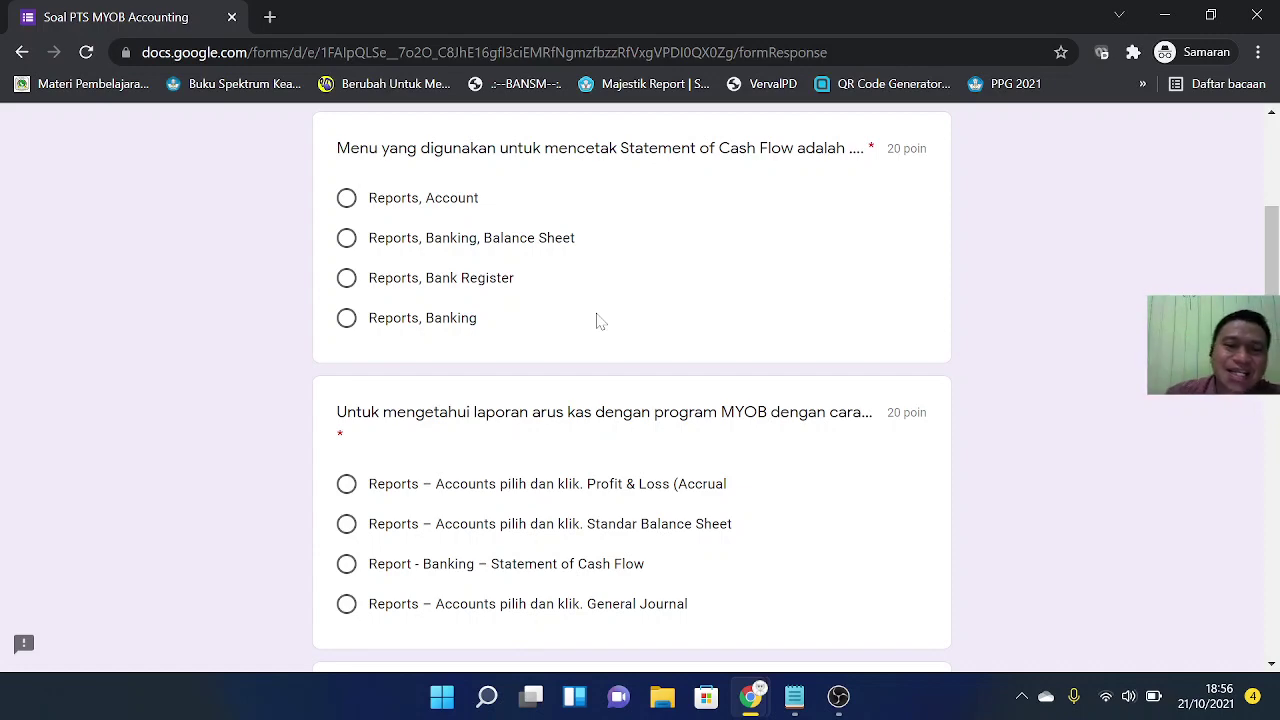
{"action": "left_click", "coordinate": [346, 238]}
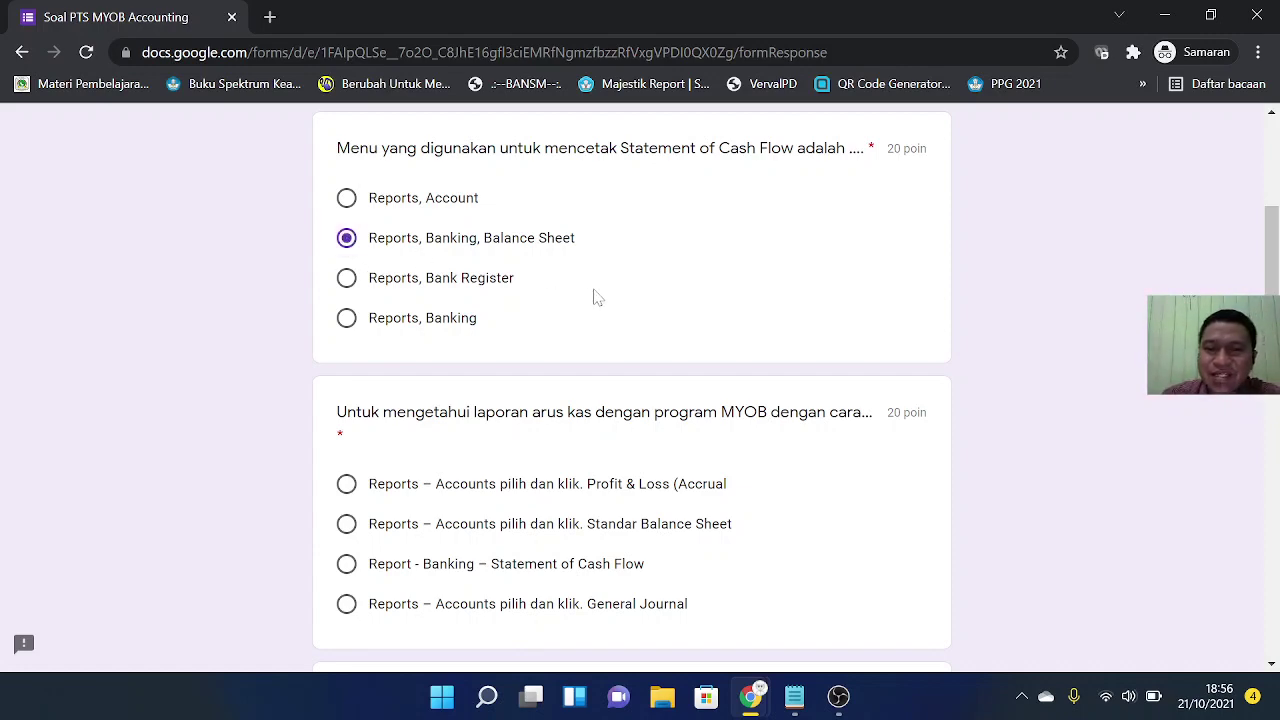
{"action": "scroll", "coordinate": [591, 294], "scroll_direction": "down", "scroll_amount": 2}
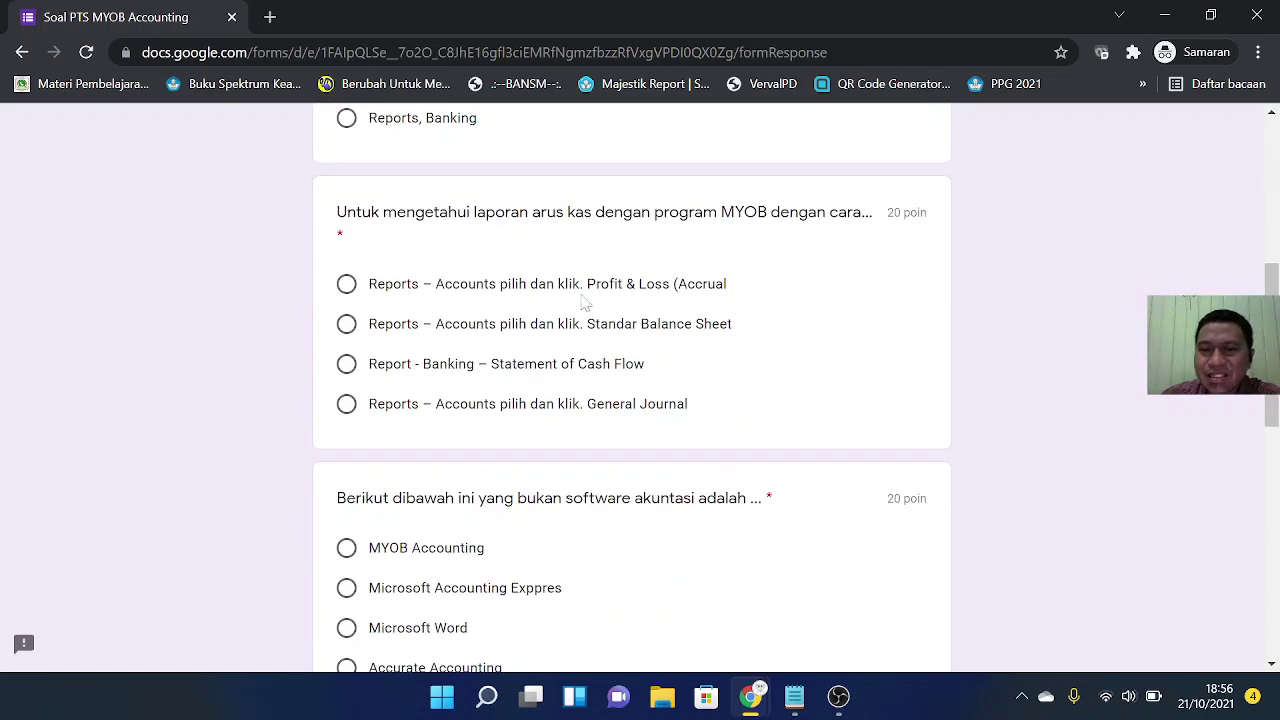
{"action": "left_click", "coordinate": [346, 323]}
Step: Answer Microsoft Word, Command Button and *.txt for the remaining questions and submit
{"action": "scroll", "coordinate": [733, 395], "scroll_direction": "down", "scroll_amount": 2}
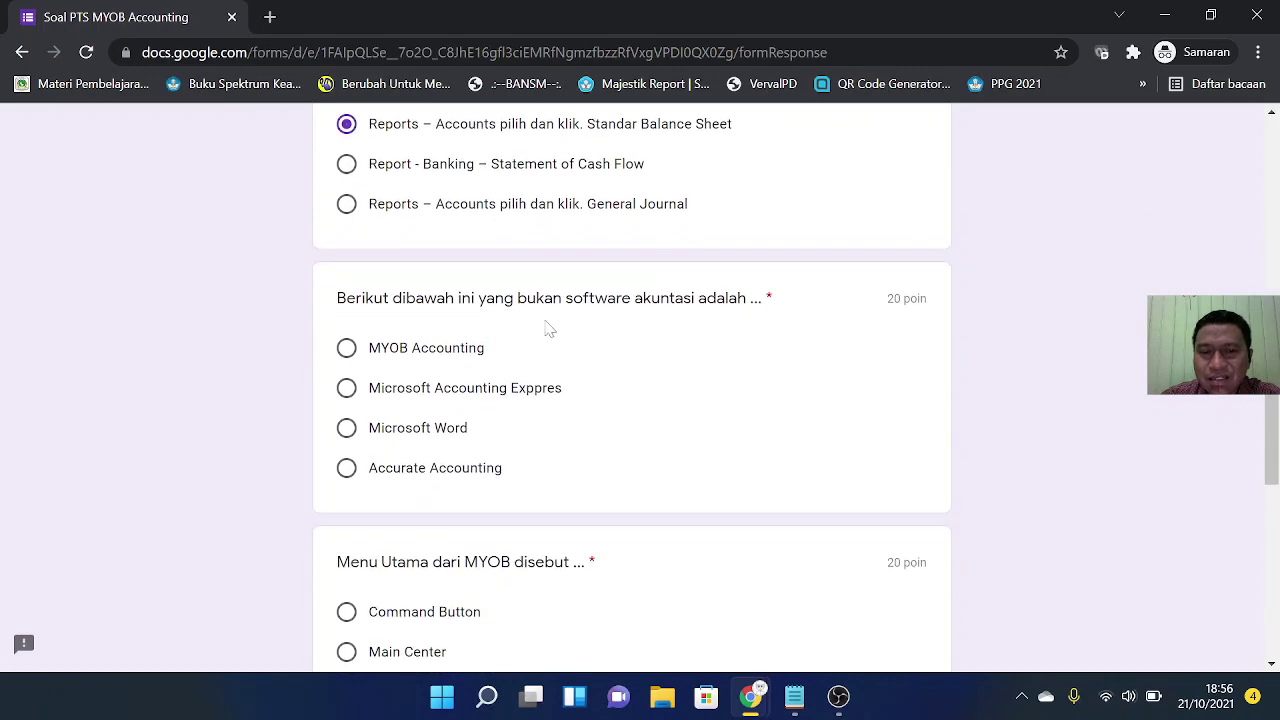
{"action": "left_click", "coordinate": [346, 428]}
{"action": "scroll", "coordinate": [500, 408], "scroll_direction": "down", "scroll_amount": 3}
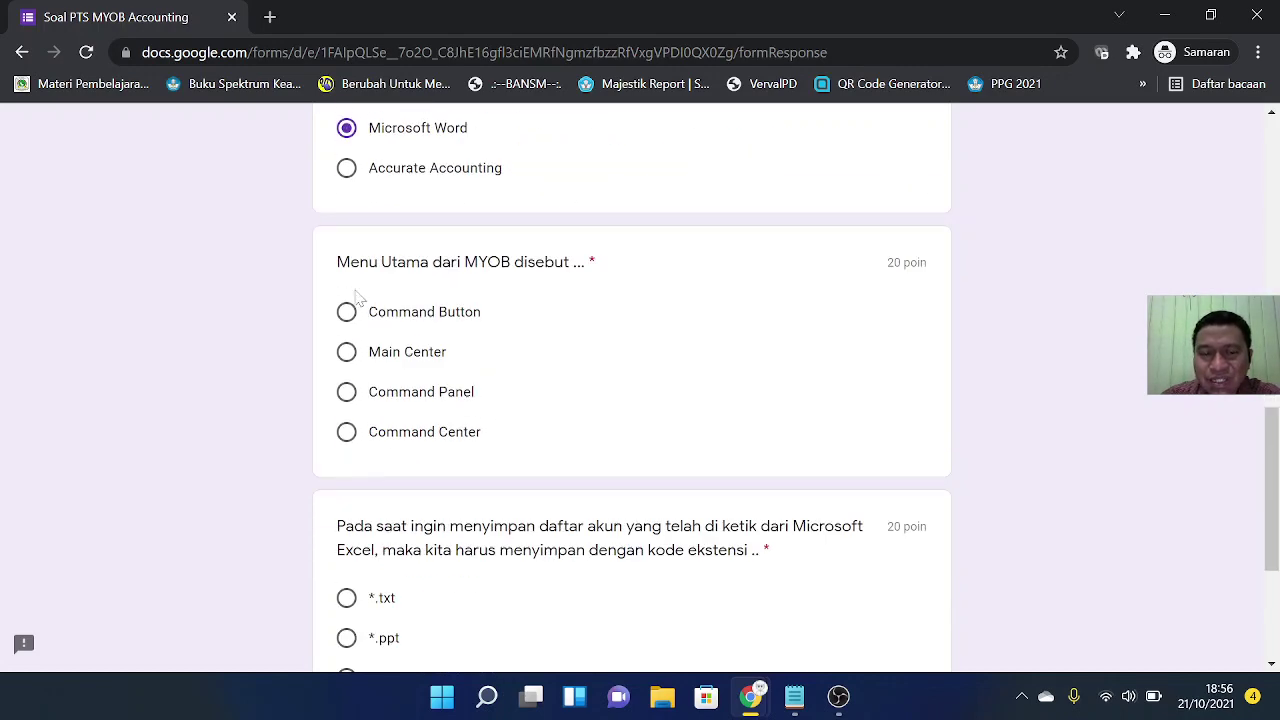
{"action": "left_click", "coordinate": [346, 312]}
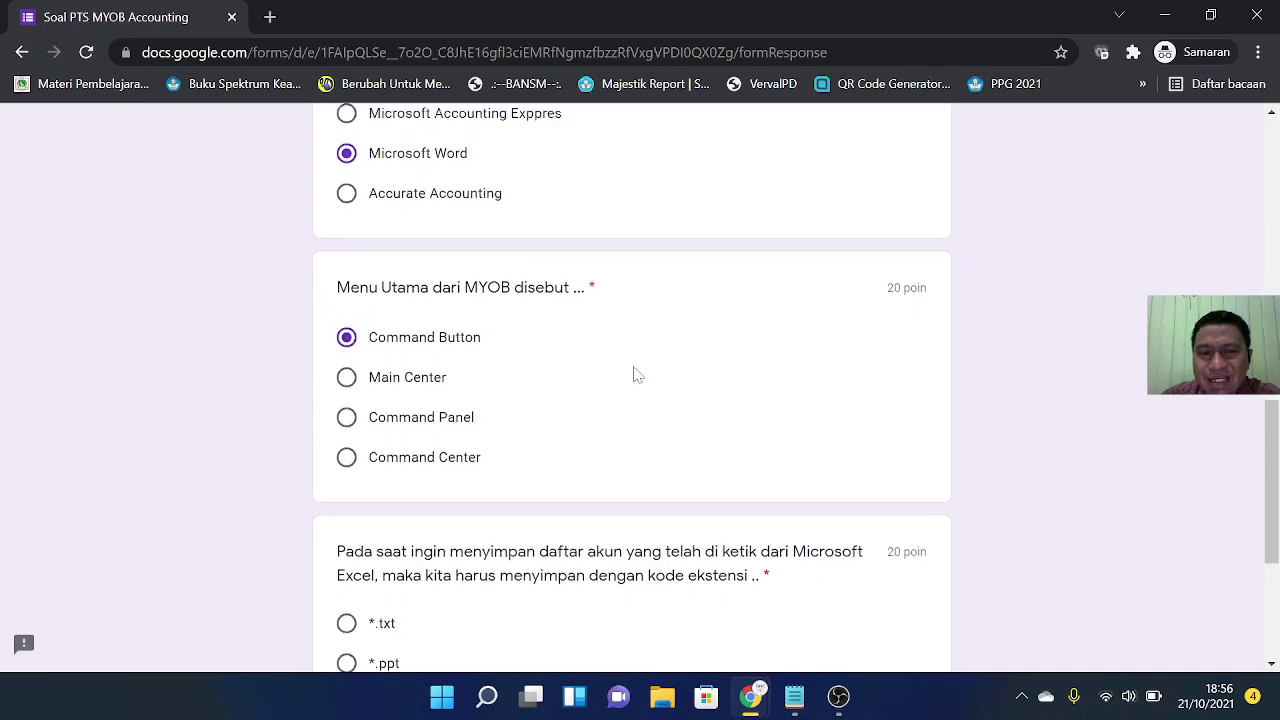
{"action": "scroll", "coordinate": [625, 397], "scroll_direction": "down", "scroll_amount": 2}
{"action": "scroll", "coordinate": [471, 507], "scroll_direction": "down", "scroll_amount": 2}
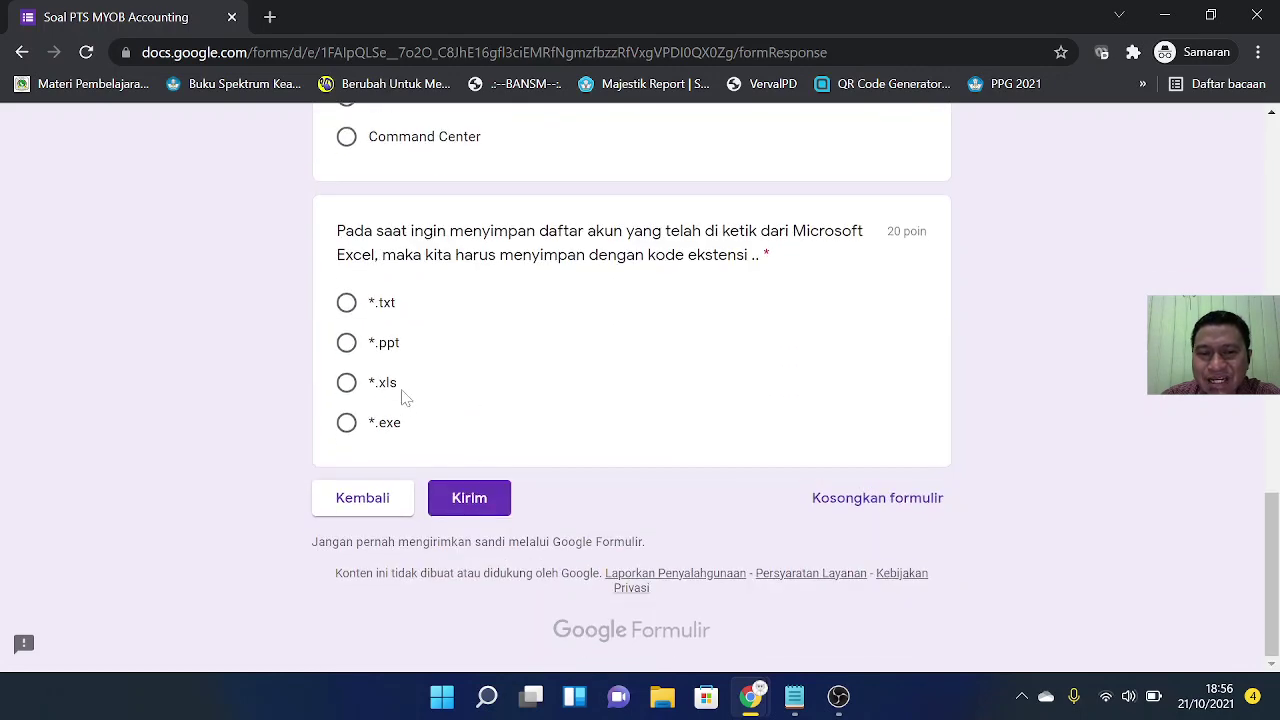
{"action": "left_click", "coordinate": [346, 302]}
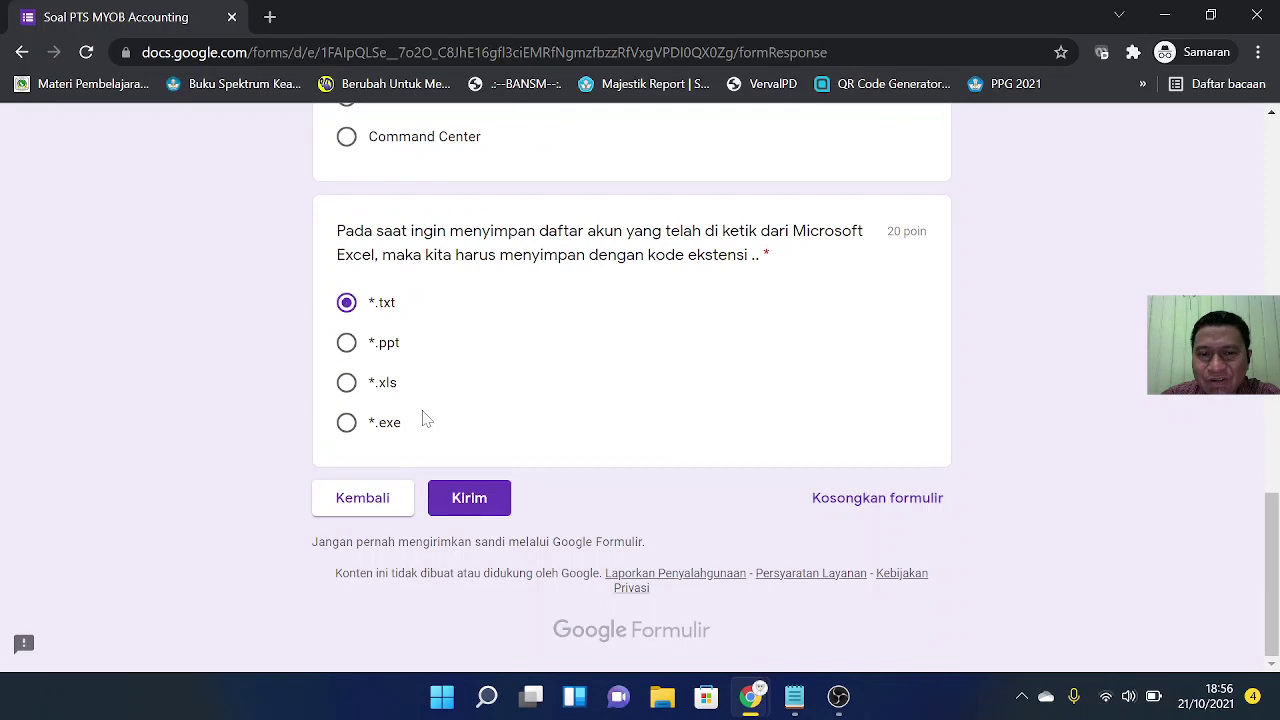
{"action": "left_click", "coordinate": [468, 500]}
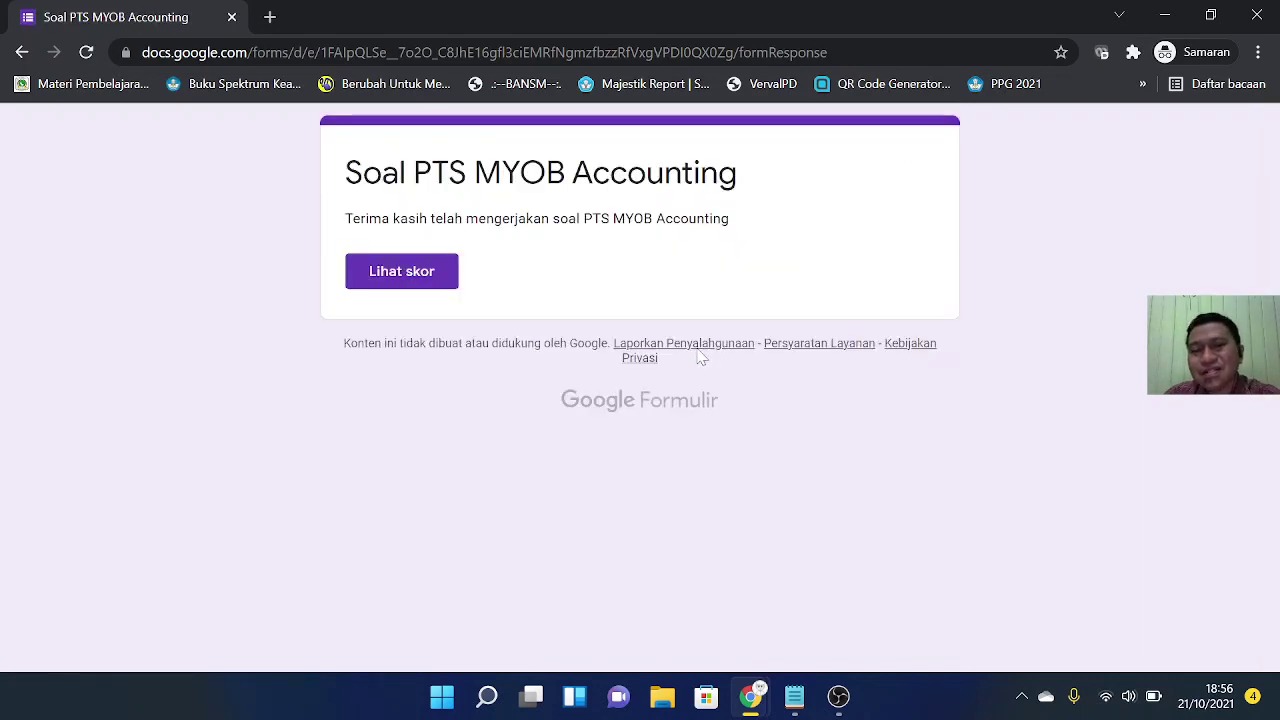
{"action": "left_click", "coordinate": [425, 276]}
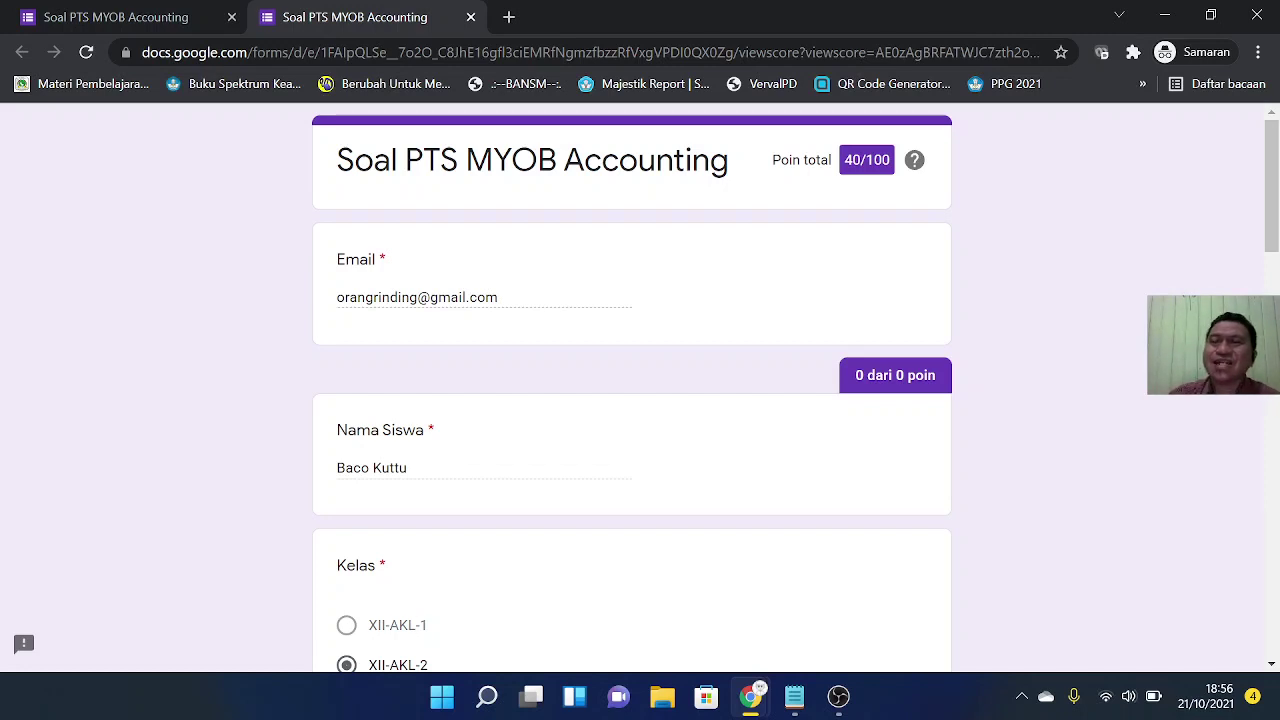
{"action": "left_click", "coordinate": [470, 17]}
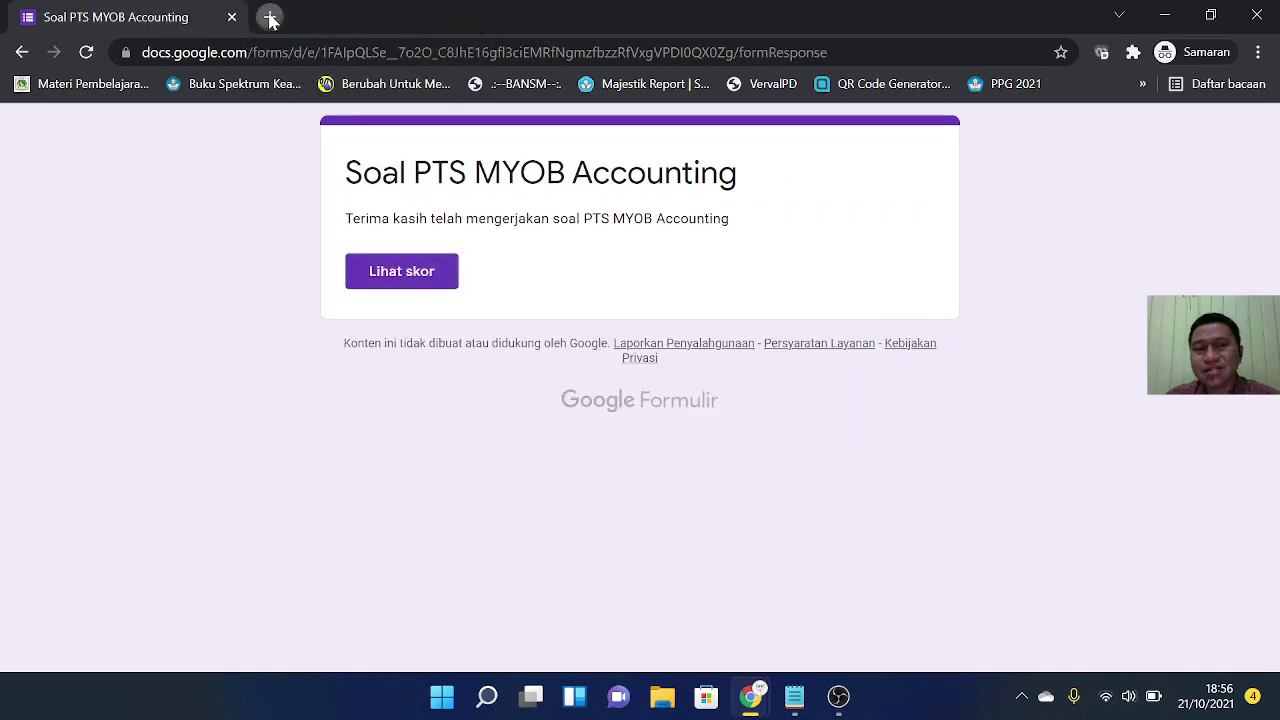
Step: Load Gmail in a new private tab
{"action": "left_click", "coordinate": [269, 17]}
{"action": "type", "text": "gmail"}
{"action": "key", "text": "Return"}
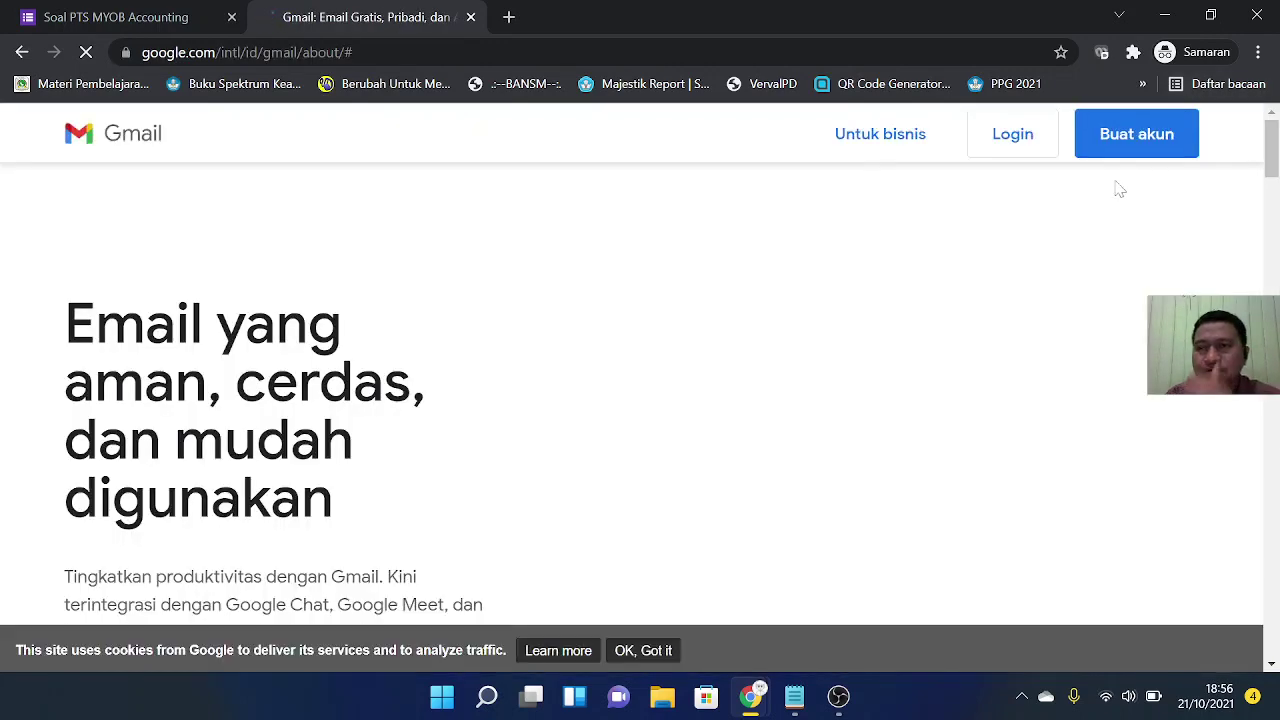
Step: Sign in with the saved student account and its saved password to reach the inbox
{"action": "left_click", "coordinate": [1013, 133]}
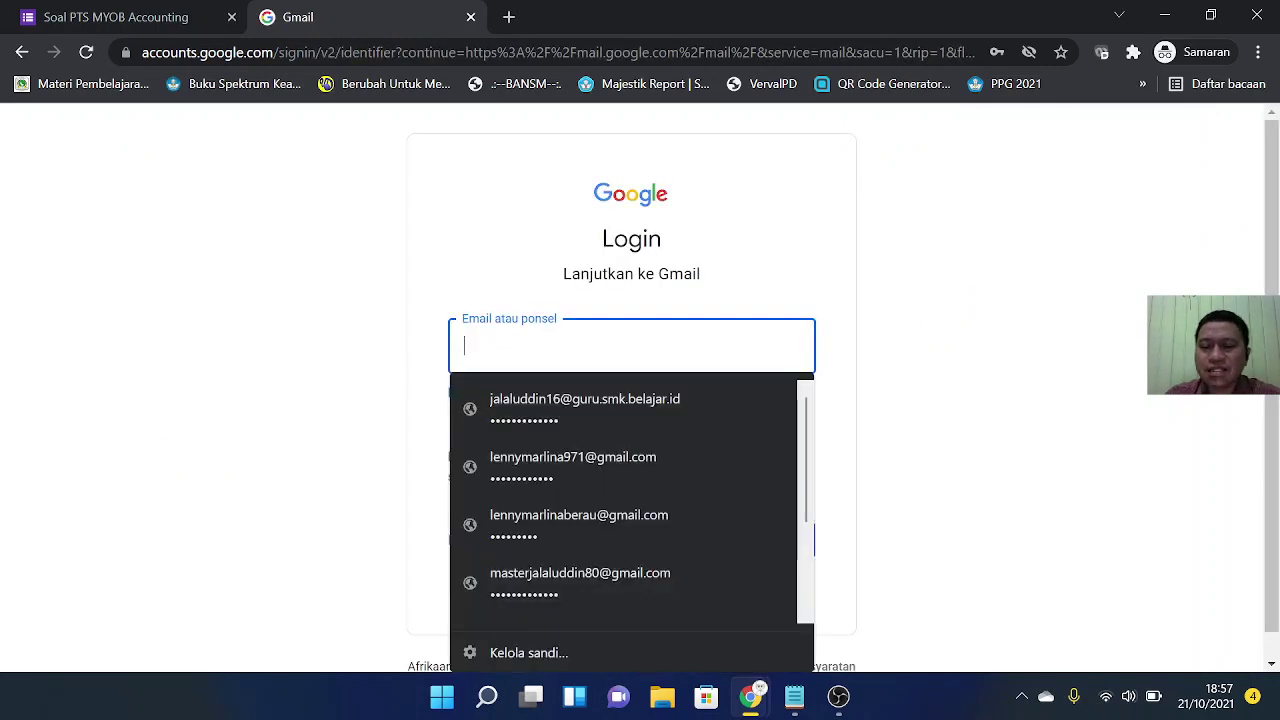
{"action": "type", "text": "orang"}
{"action": "key", "text": "Down"}
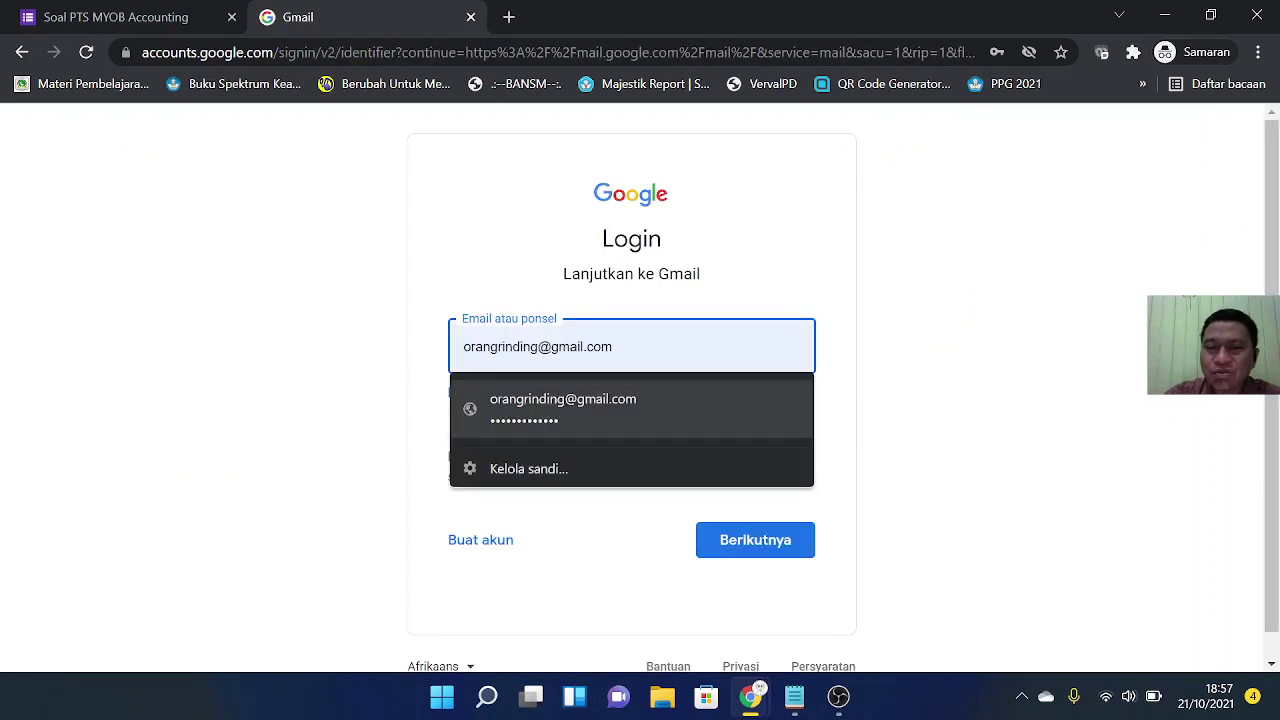
{"action": "key", "text": "Return"}
{"action": "left_click", "coordinate": [772, 538]}
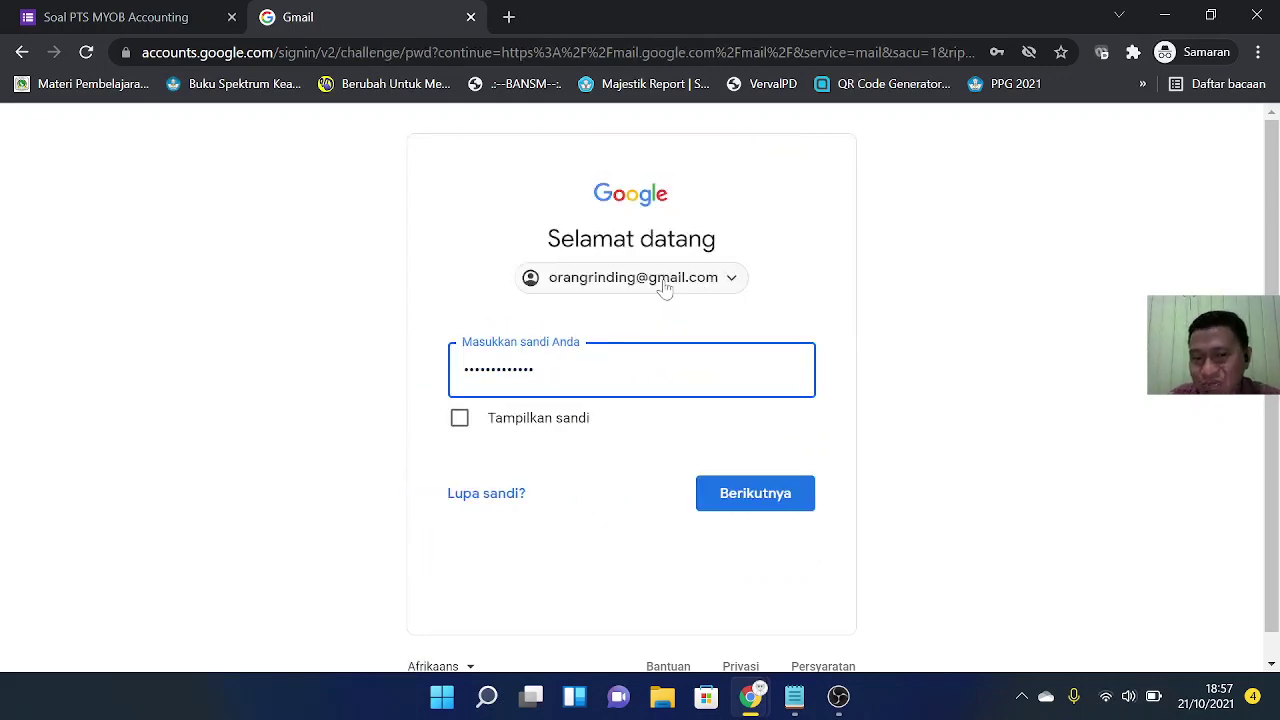
{"action": "left_click", "coordinate": [770, 493]}
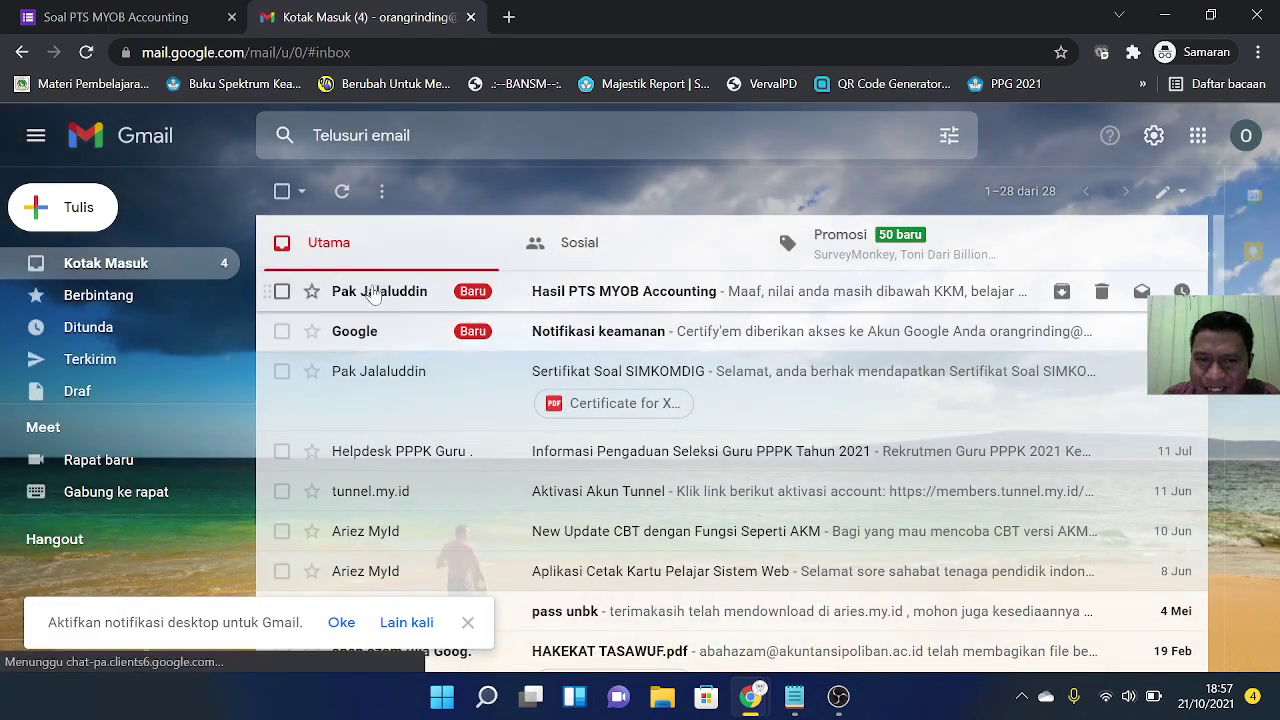
Step: Read the 'Hasil PTS MYOB Accounting' email reporting the below-KKM score, then close Gmail
{"action": "left_click", "coordinate": [618, 295]}
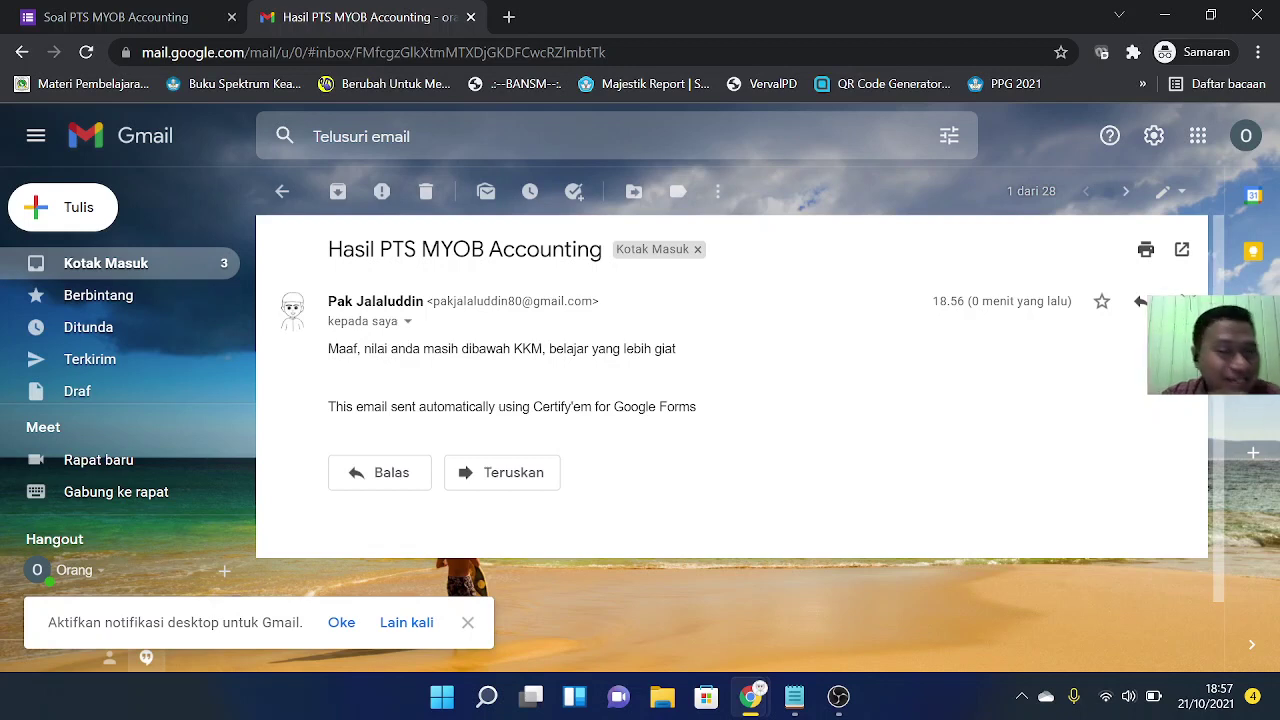
{"action": "left_click", "coordinate": [1264, 15]}
Step: Check the failing 40-point row and the second student's row: 80, 80%, TRUE, certificate ID, XII-AKL-1
{"action": "left_click", "coordinate": [572, 447]}
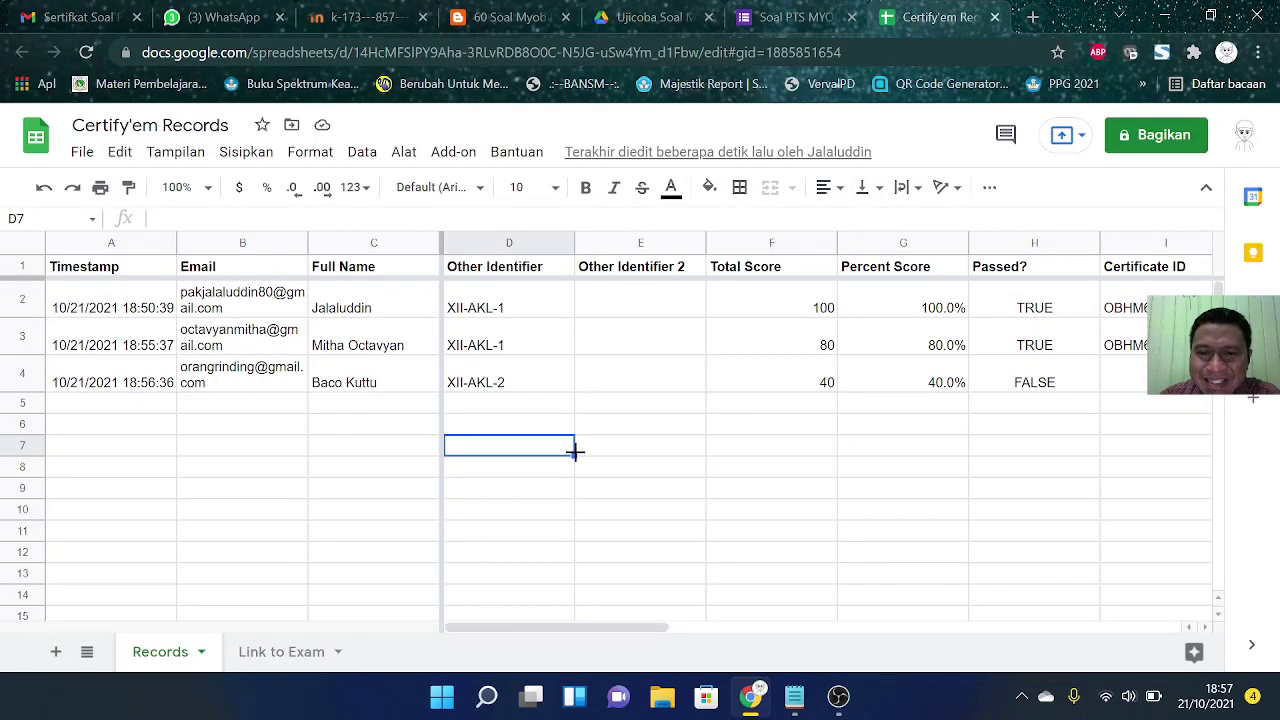
{"action": "left_click", "coordinate": [605, 378]}
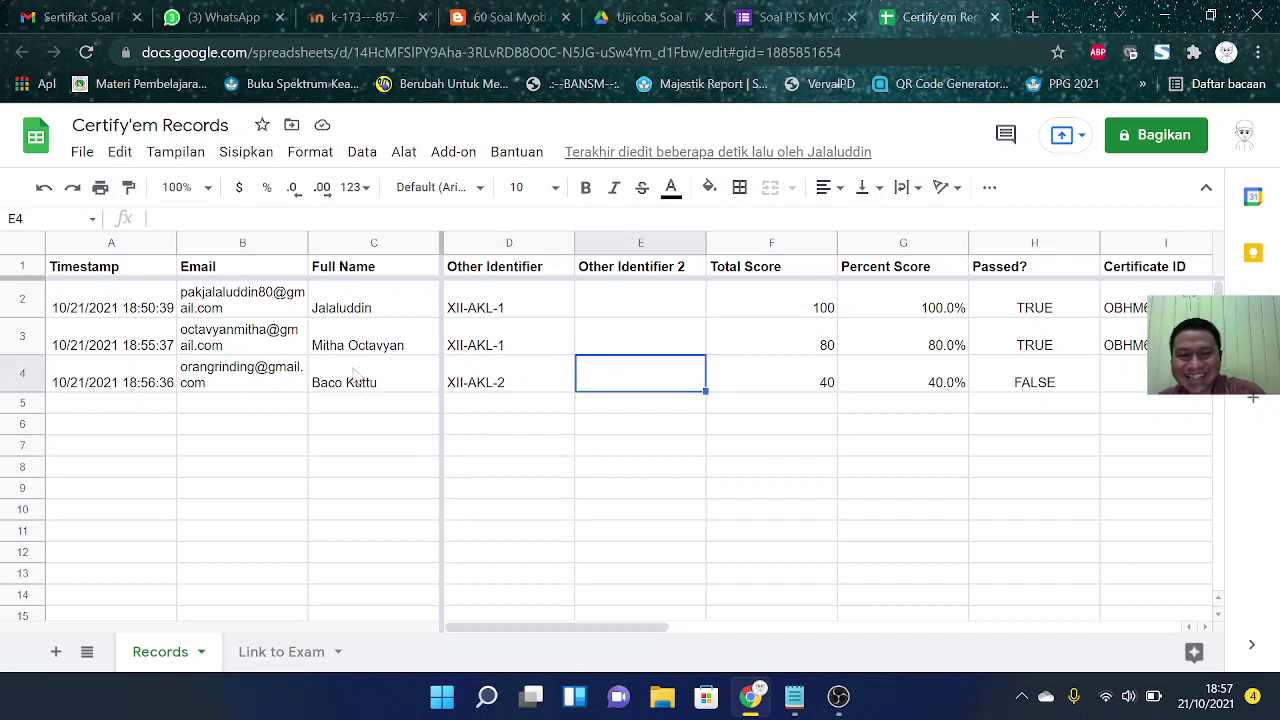
{"action": "left_click", "coordinate": [390, 350]}
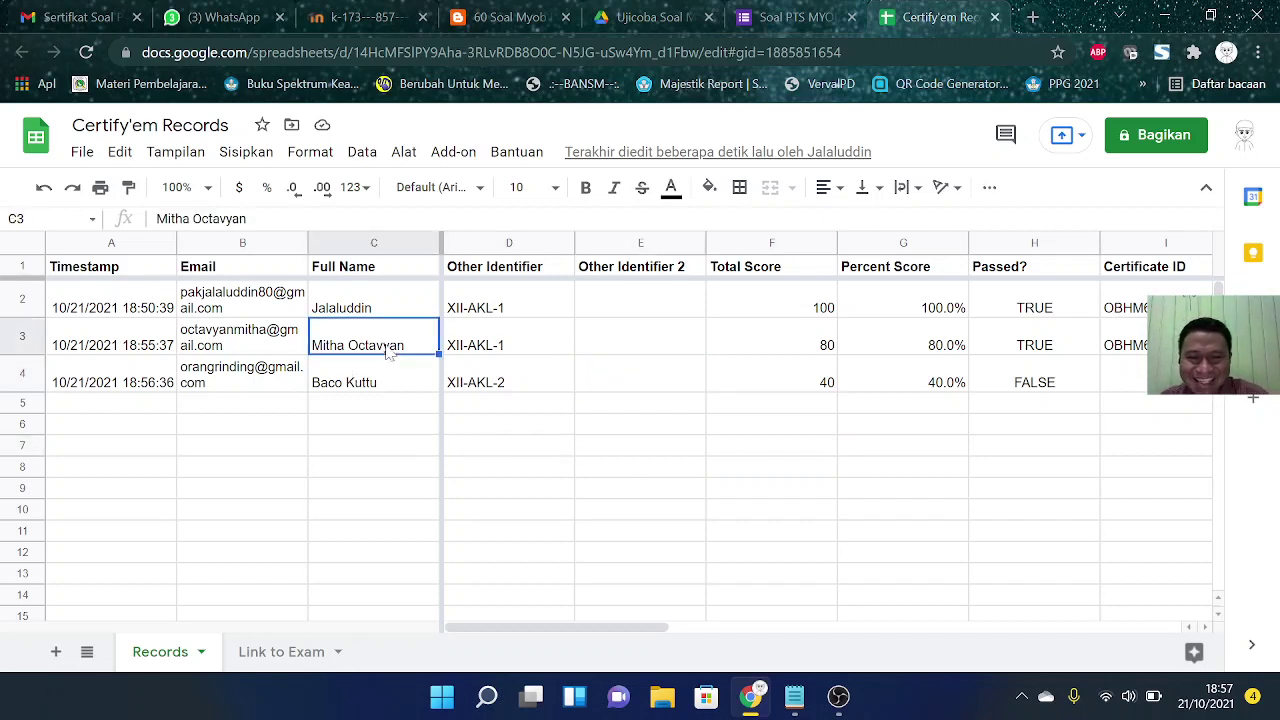
{"action": "left_click", "coordinate": [760, 348]}
{"action": "left_click", "coordinate": [958, 340]}
{"action": "left_click", "coordinate": [1130, 345]}
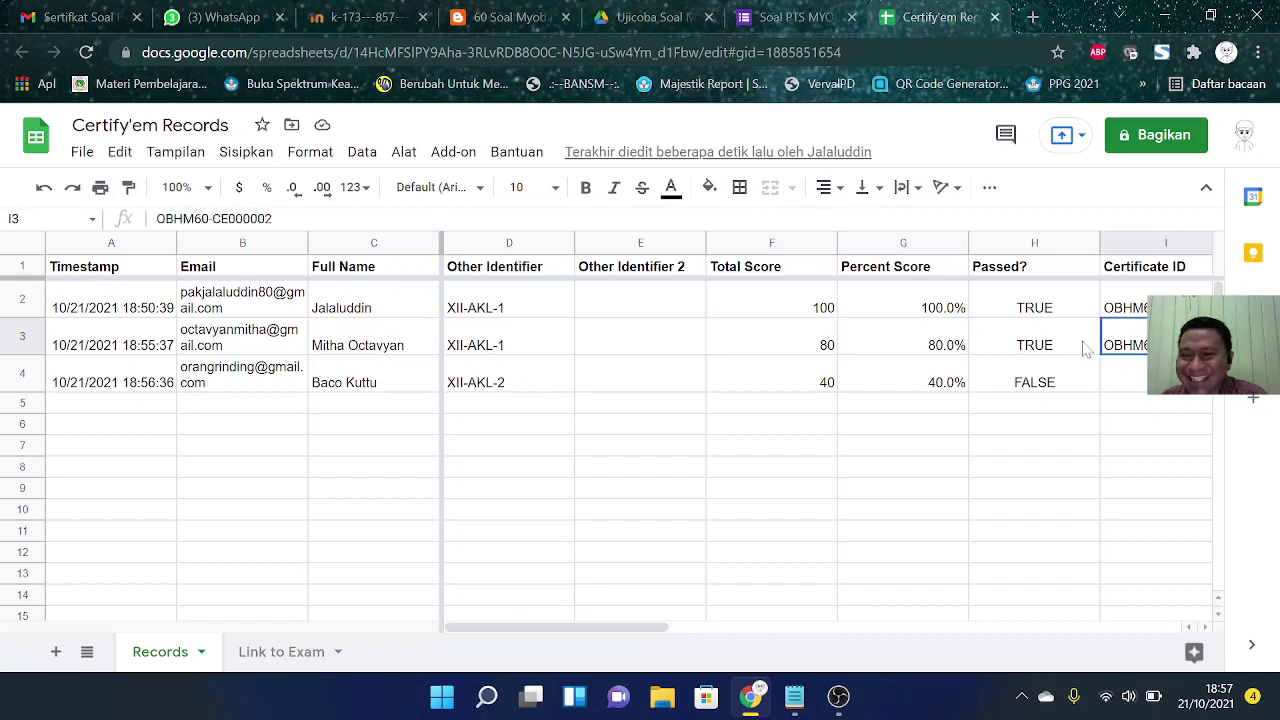
{"action": "left_click", "coordinate": [1084, 350]}
{"action": "left_click", "coordinate": [963, 346]}
{"action": "left_click", "coordinate": [826, 340]}
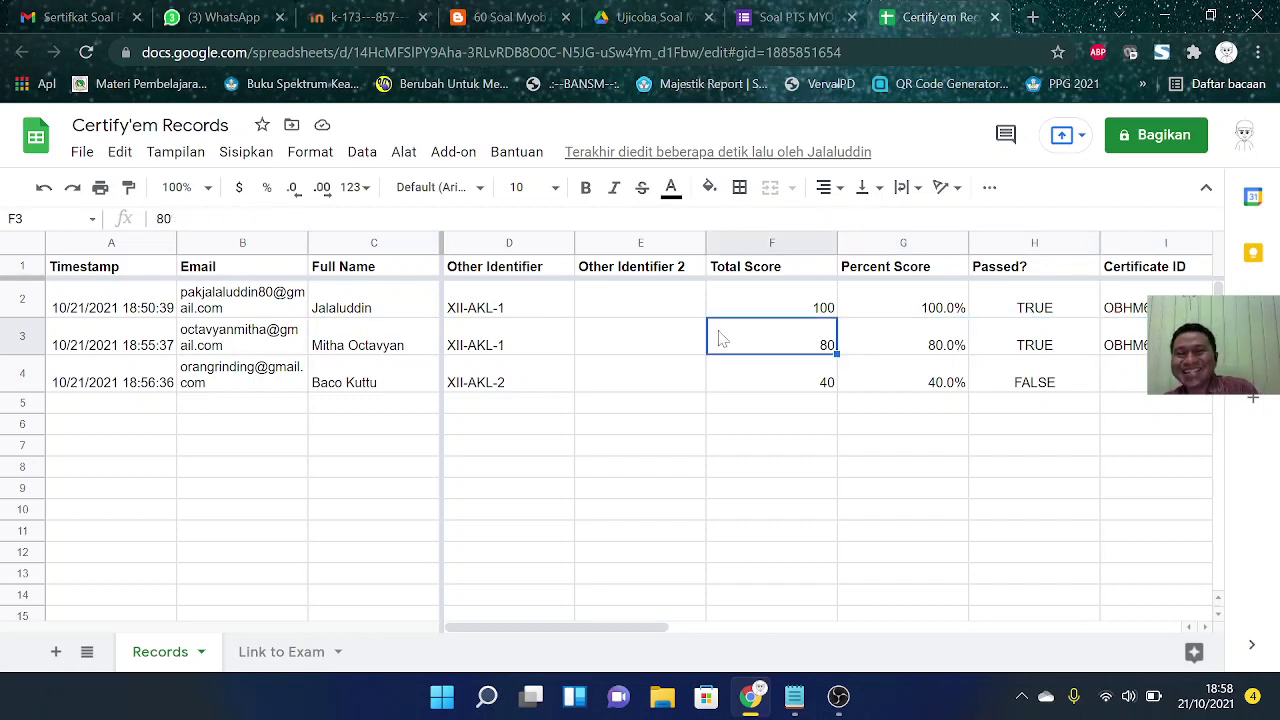
{"action": "left_click", "coordinate": [667, 340]}
{"action": "left_click", "coordinate": [553, 346]}
{"action": "left_click", "coordinate": [408, 347]}
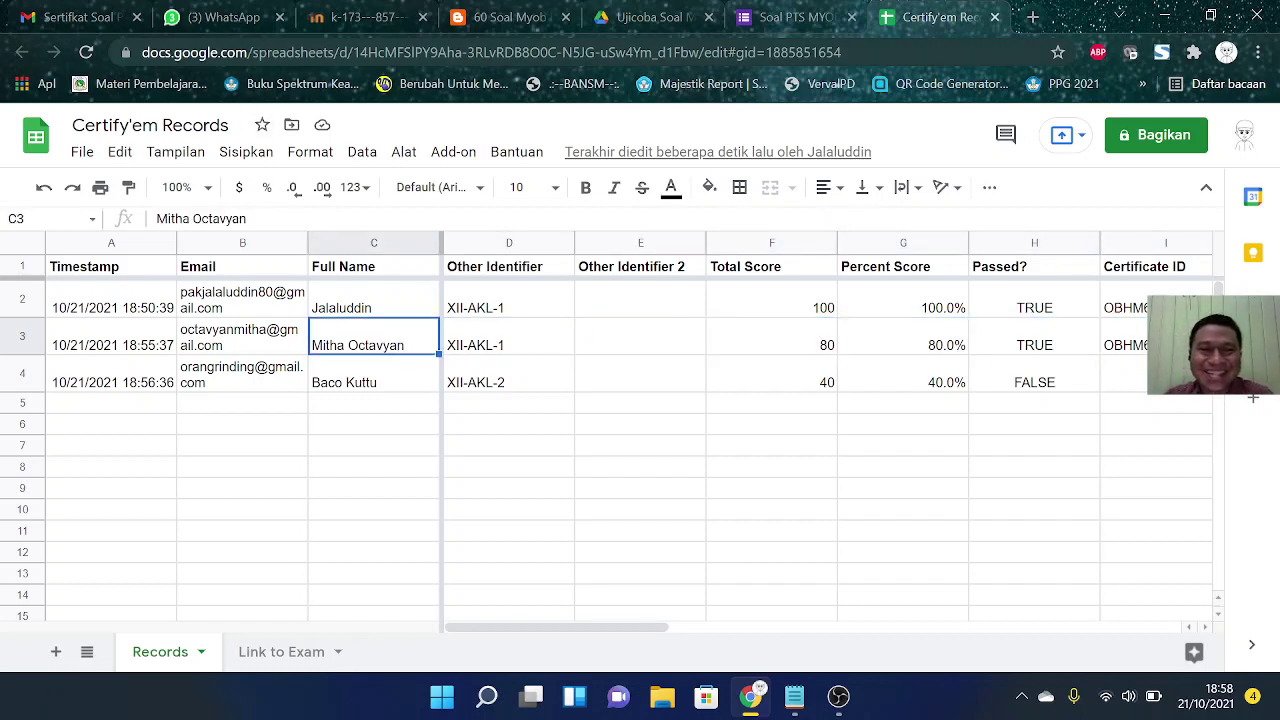
{"action": "left_click", "coordinate": [228, 17]}
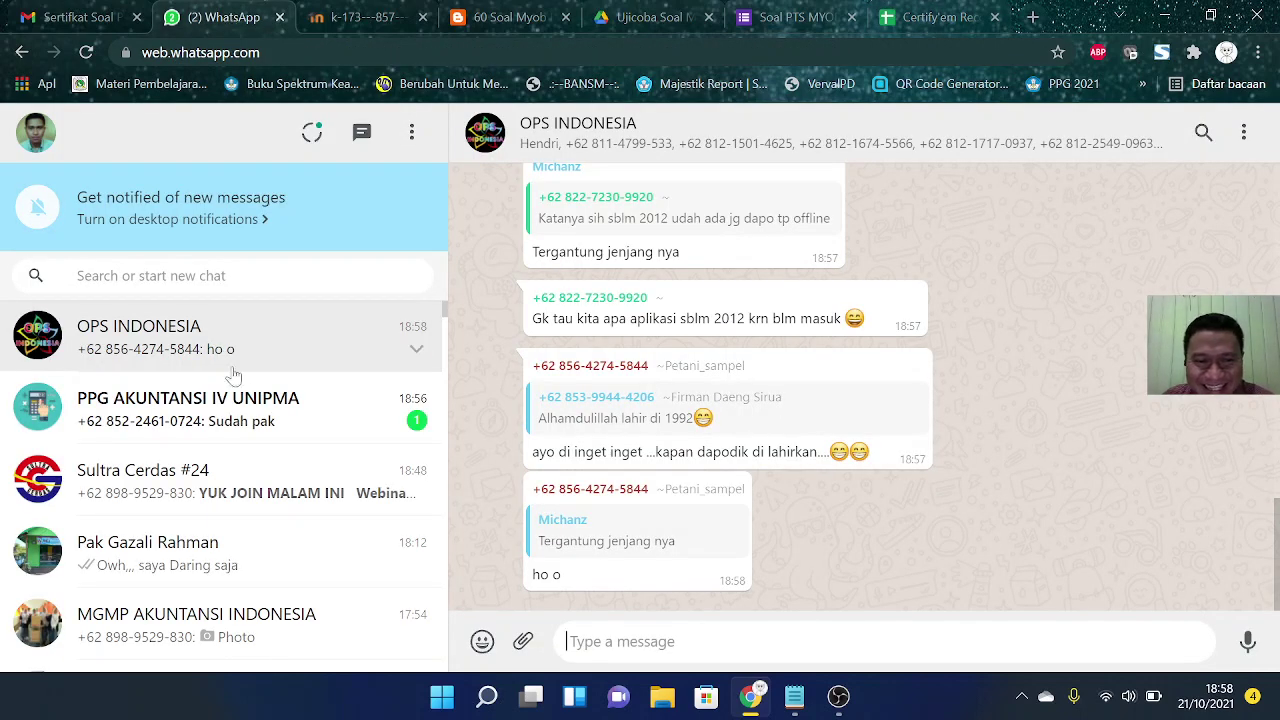
Step: Message the PPG AKUNTANSI IV UNIPMA group asking the second student to check her e-mail inbox
{"action": "left_click", "coordinate": [260, 415]}
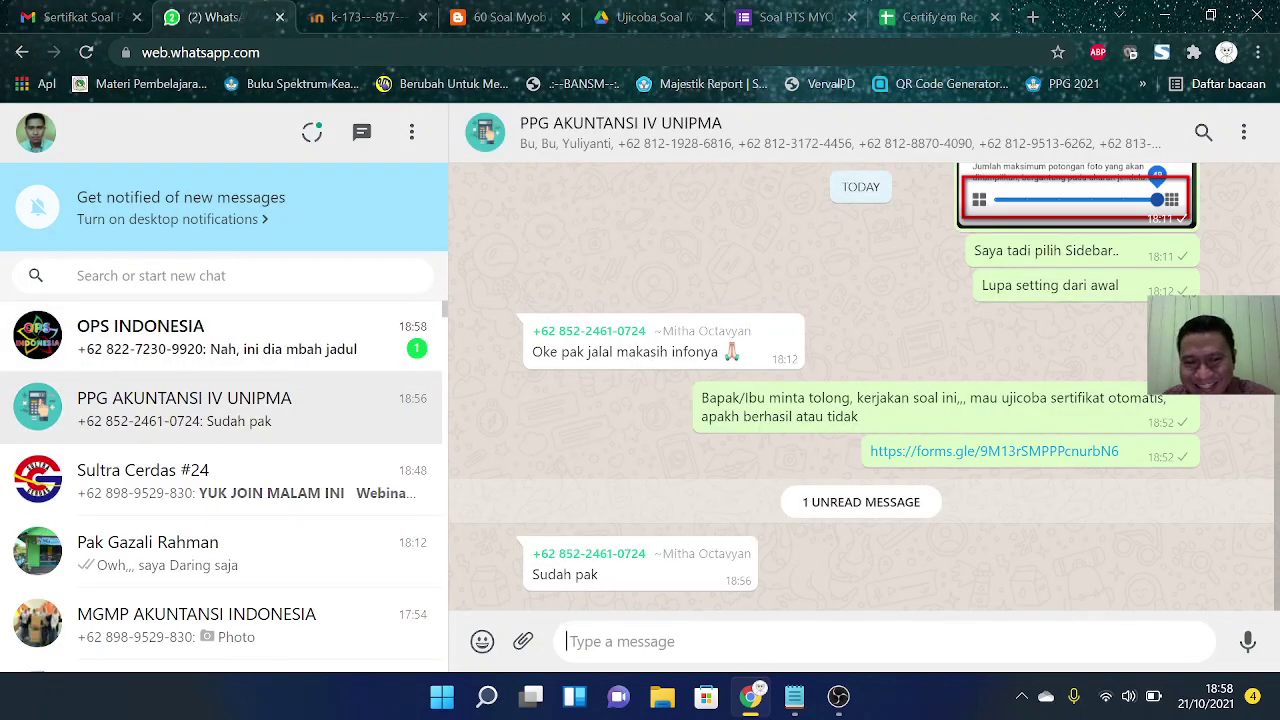
{"action": "type", "text": "Coba c"}
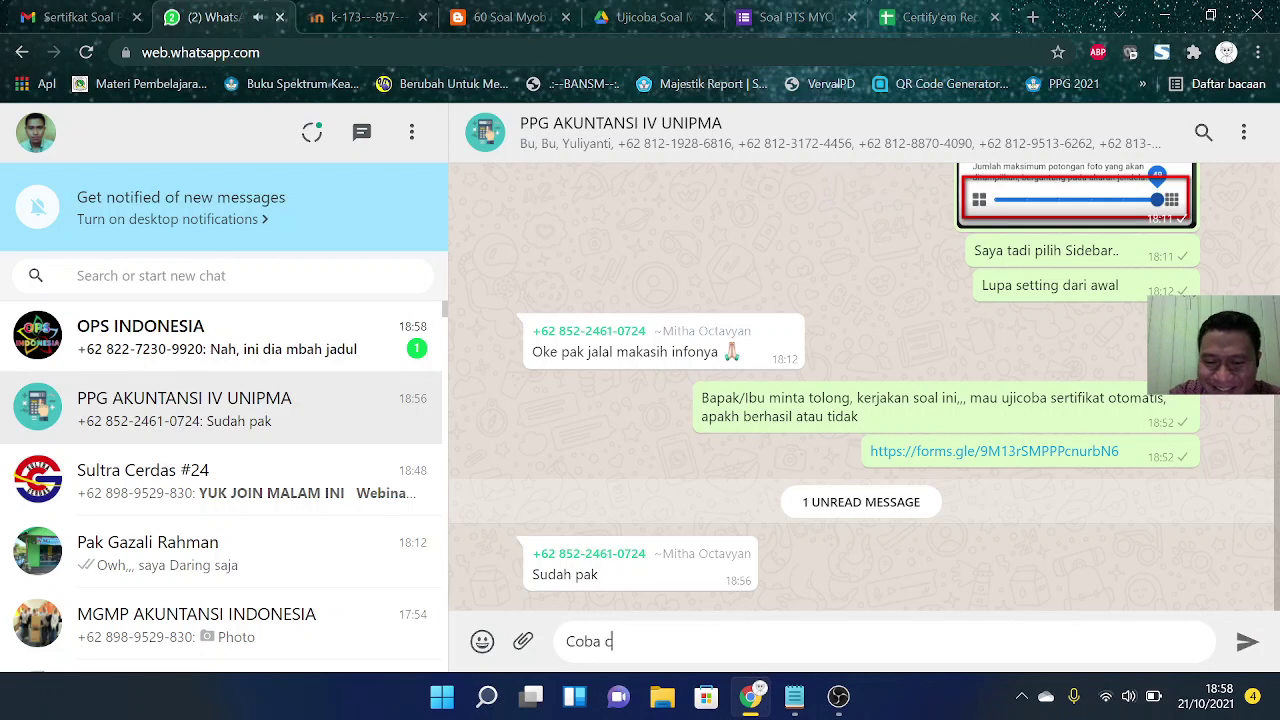
{"action": "type", "text": "ek inbox e-"}
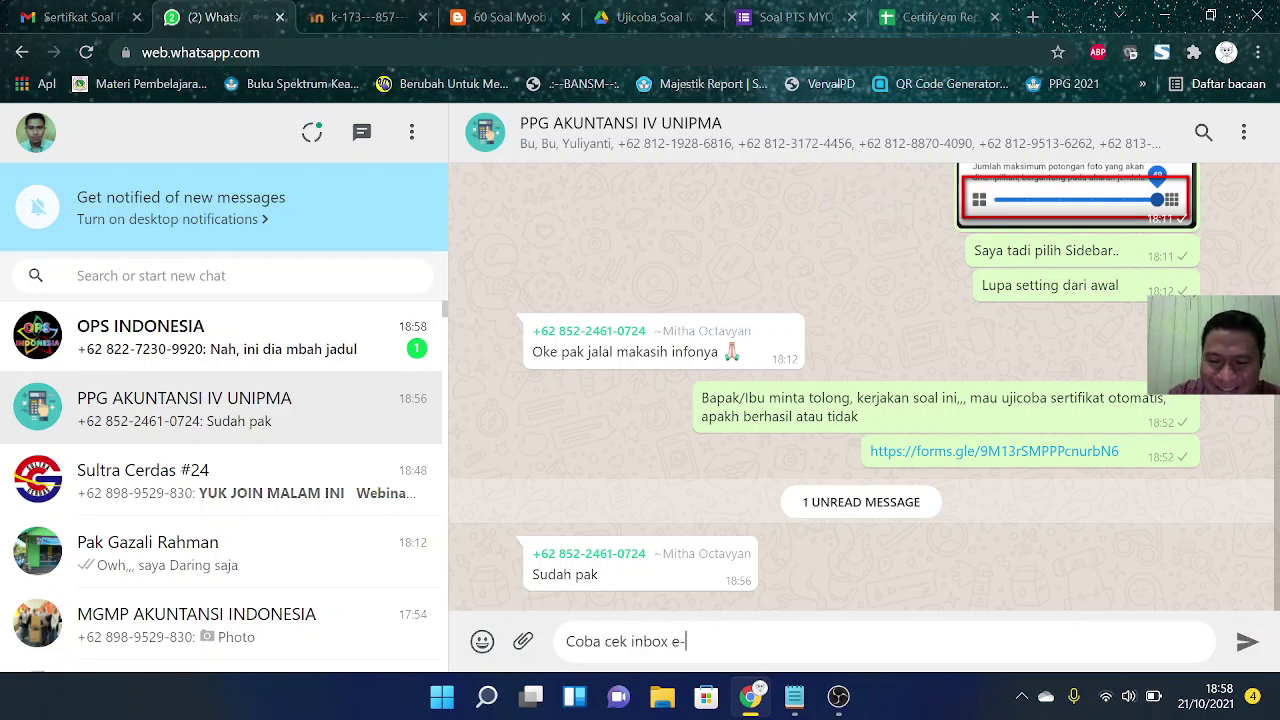
{"action": "type", "text": "mailnya bu Mitha"}
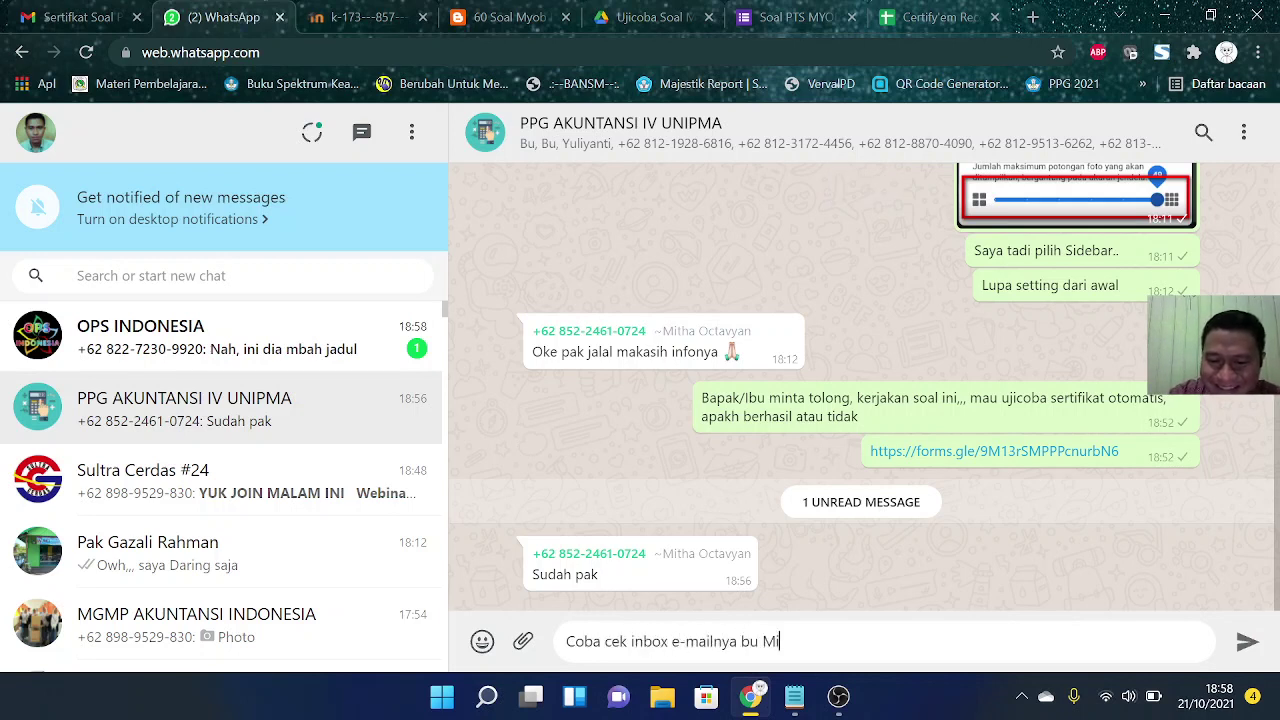
{"action": "key", "text": "Return"}
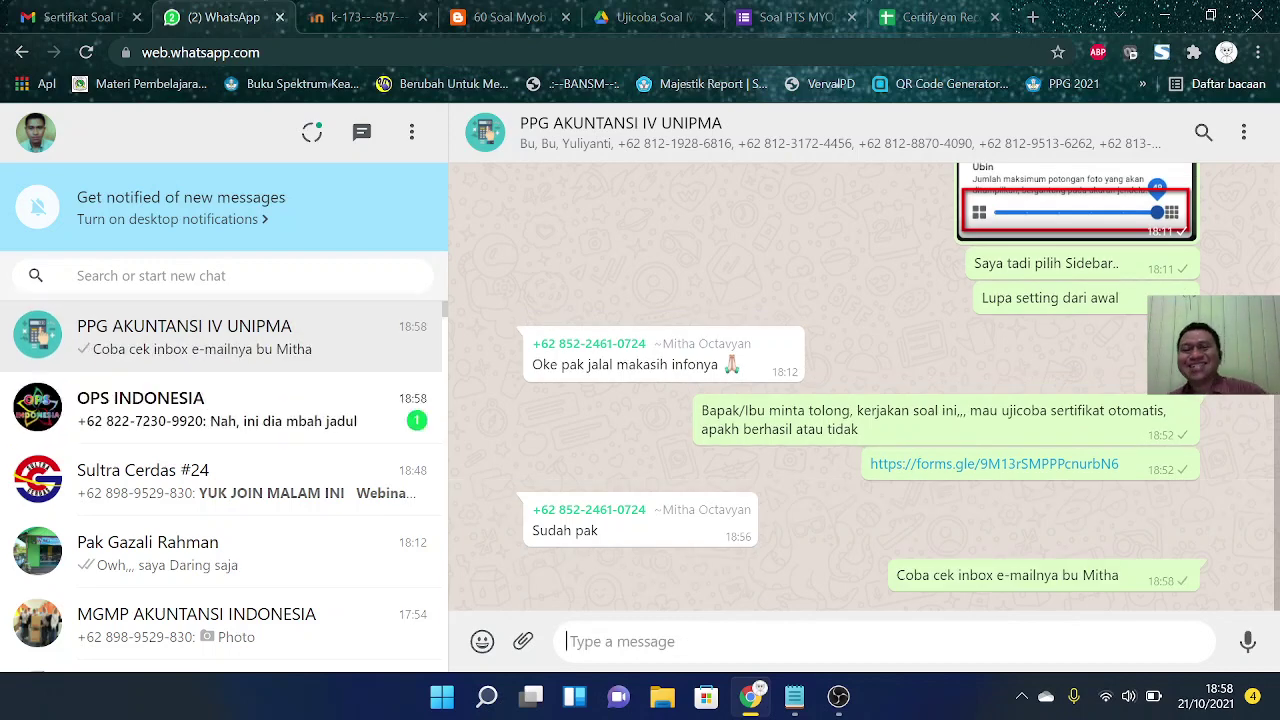
{"action": "left_click", "coordinate": [258, 352]}
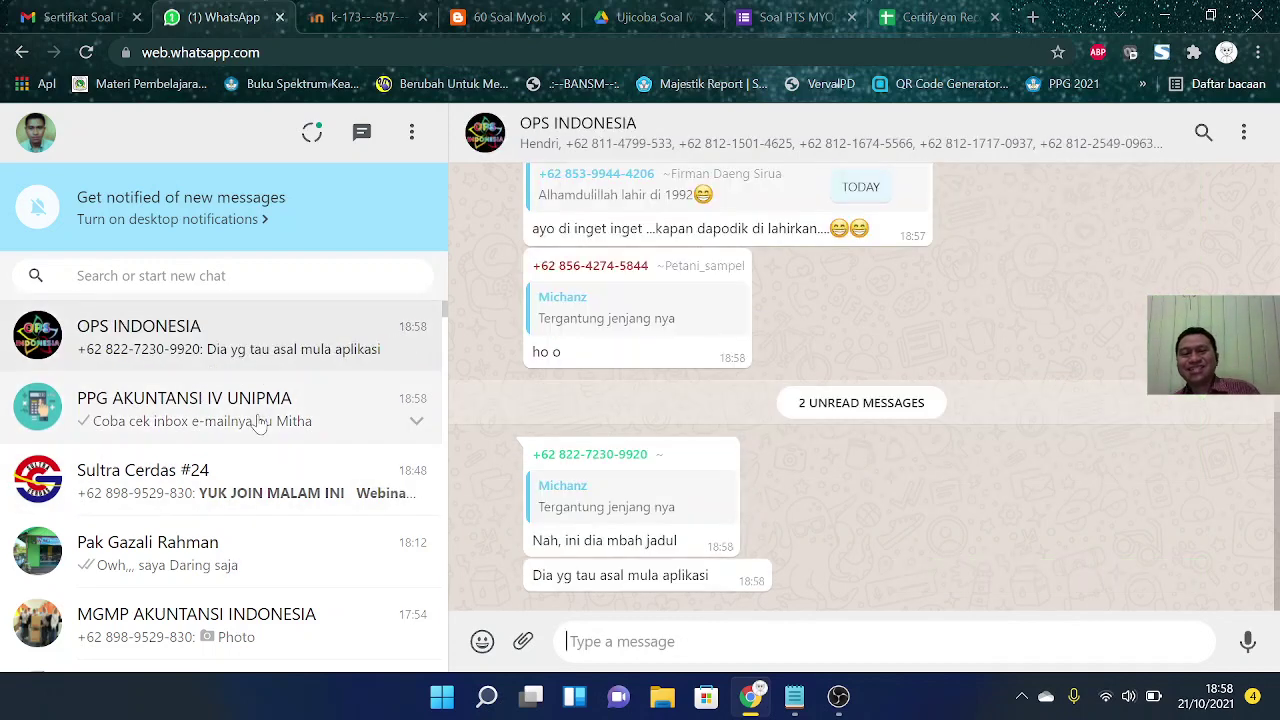
{"action": "left_click", "coordinate": [262, 403]}
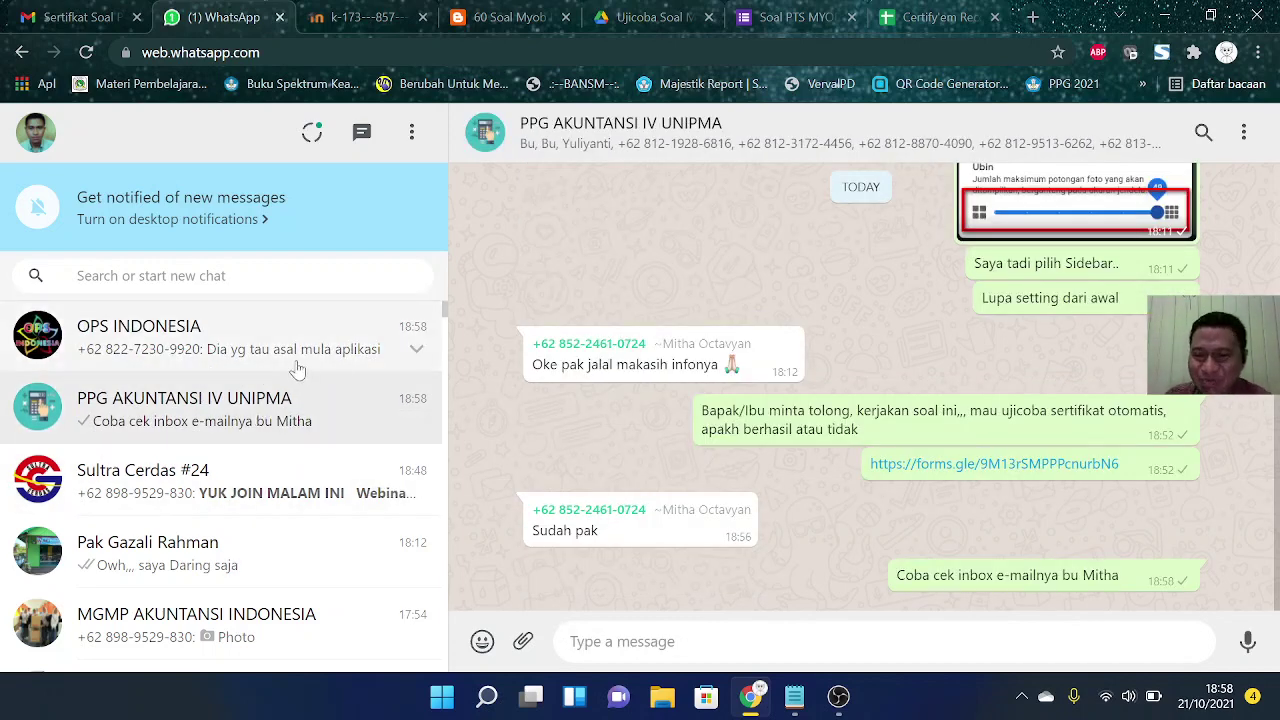
{"action": "left_click", "coordinate": [930, 17]}
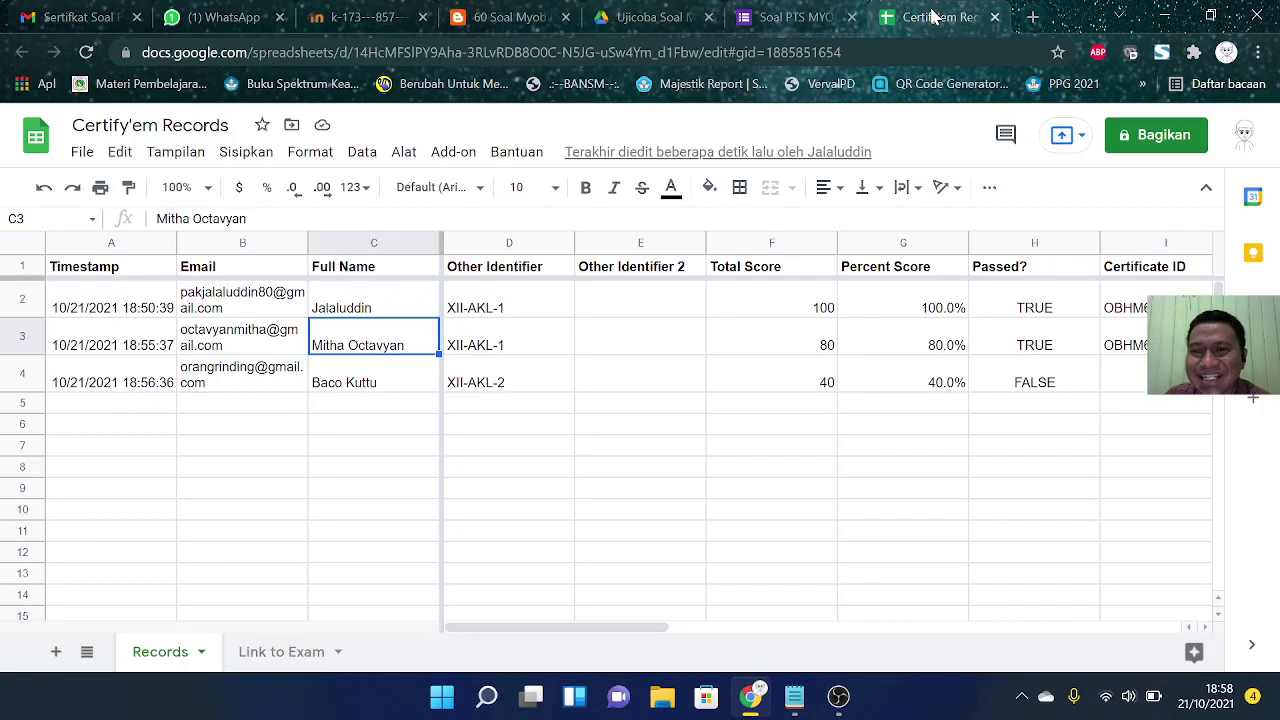
{"action": "left_click", "coordinate": [928, 346]}
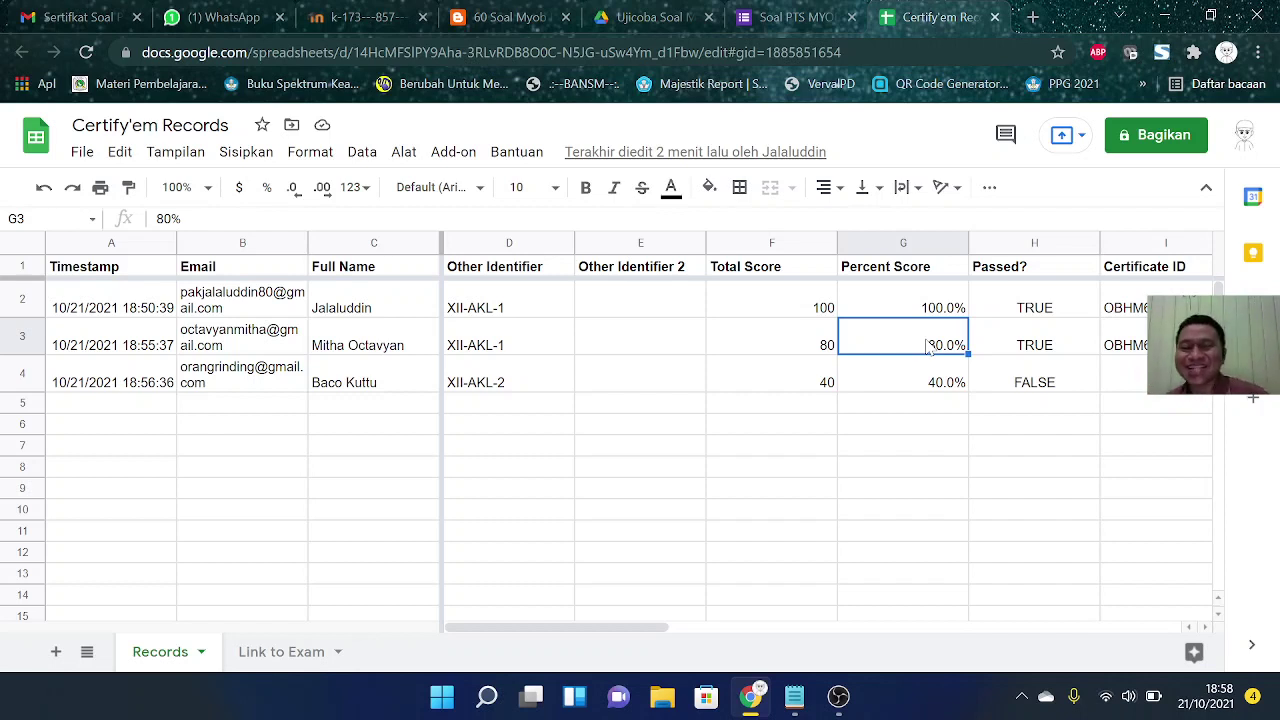
{"action": "left_click", "coordinate": [719, 440]}
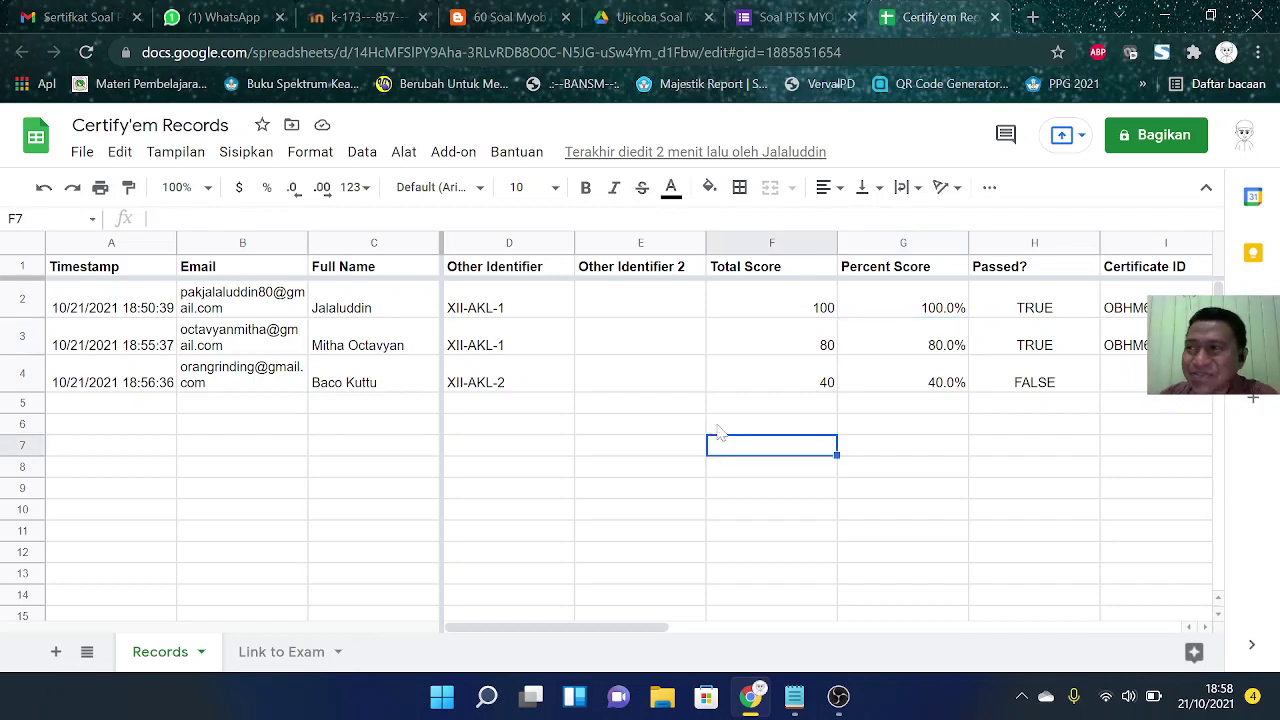
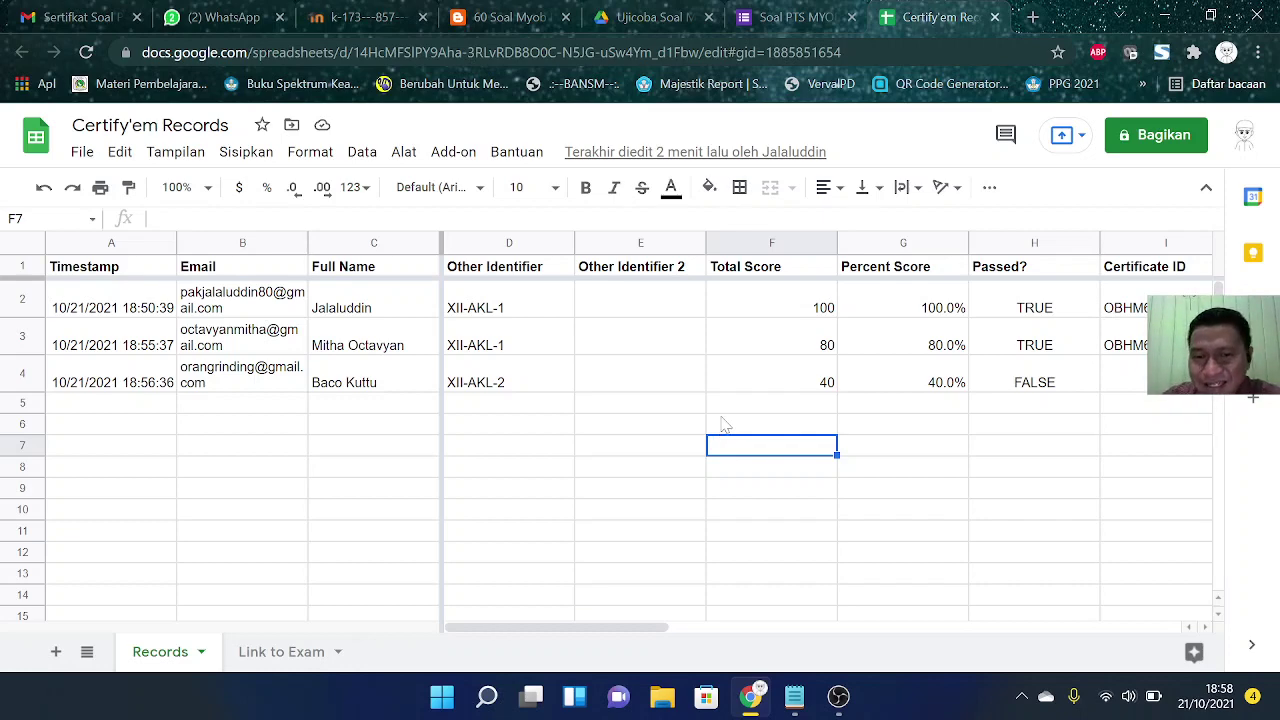
Step: Switch from the Certify'em Records spreadsheet to the WhatsApp Web group chat
{"action": "left_click", "coordinate": [234, 30]}
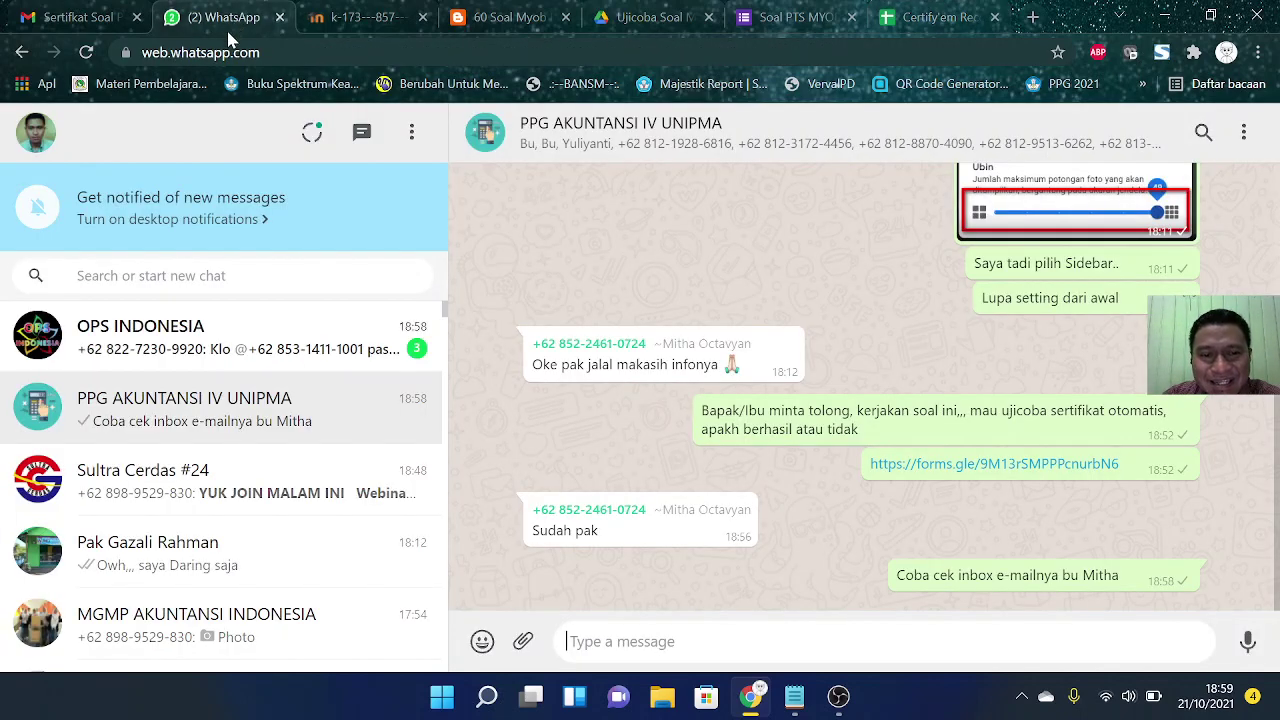
Step: Check the OPS INDONESIA and PPG AKUNTANSI IV UNIPMA chats, then return to the Certify'em Records sheet
{"action": "left_click", "coordinate": [262, 345]}
{"action": "left_click", "coordinate": [272, 408]}
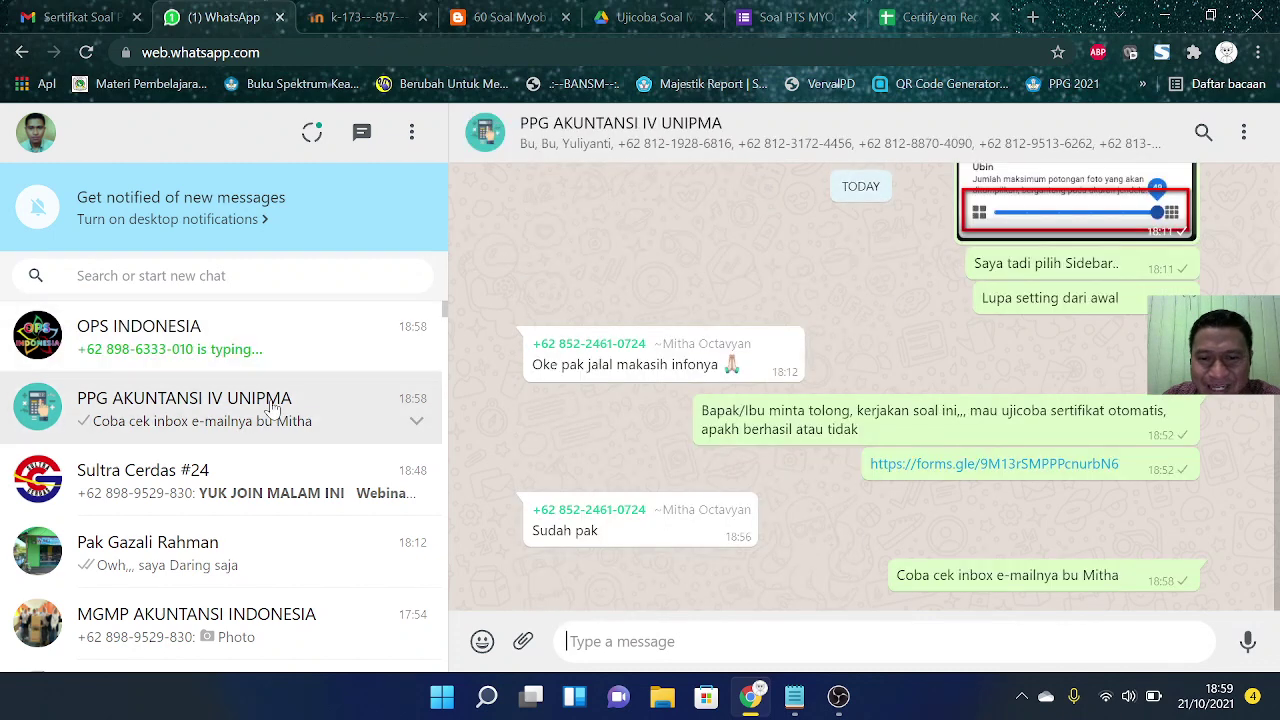
{"action": "left_click", "coordinate": [266, 363]}
{"action": "left_click", "coordinate": [270, 402]}
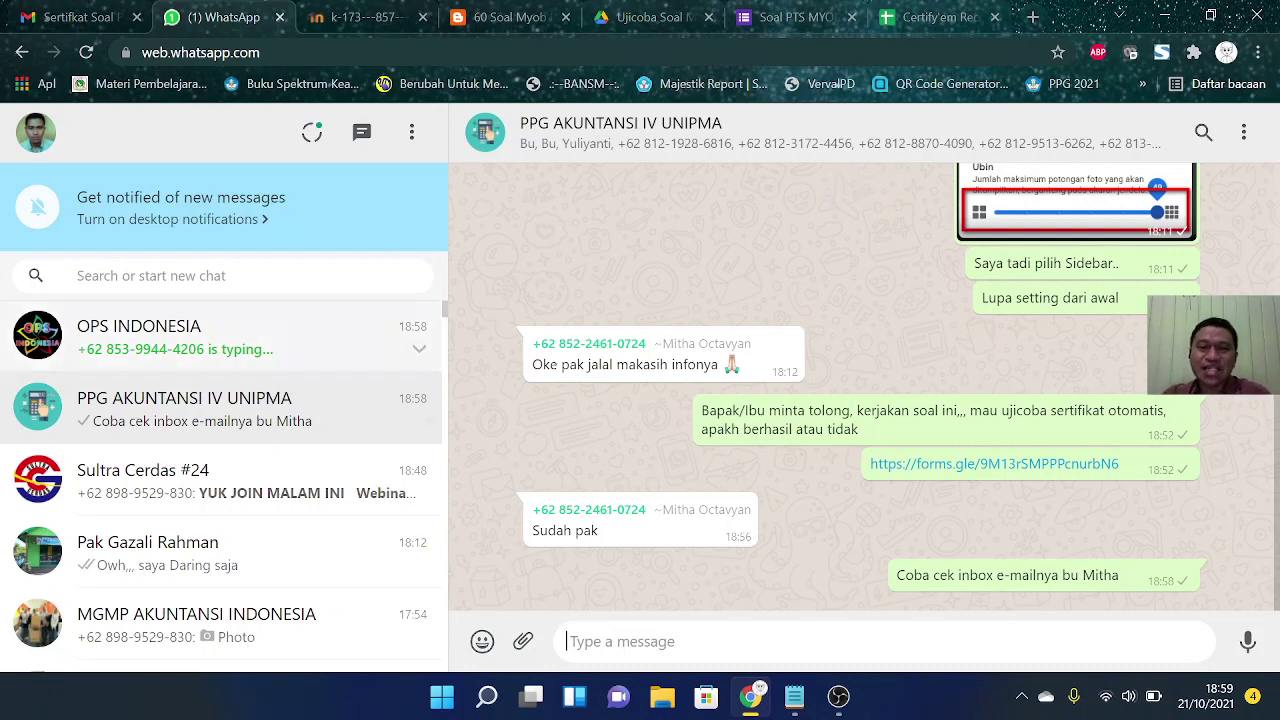
{"action": "left_click", "coordinate": [940, 22]}
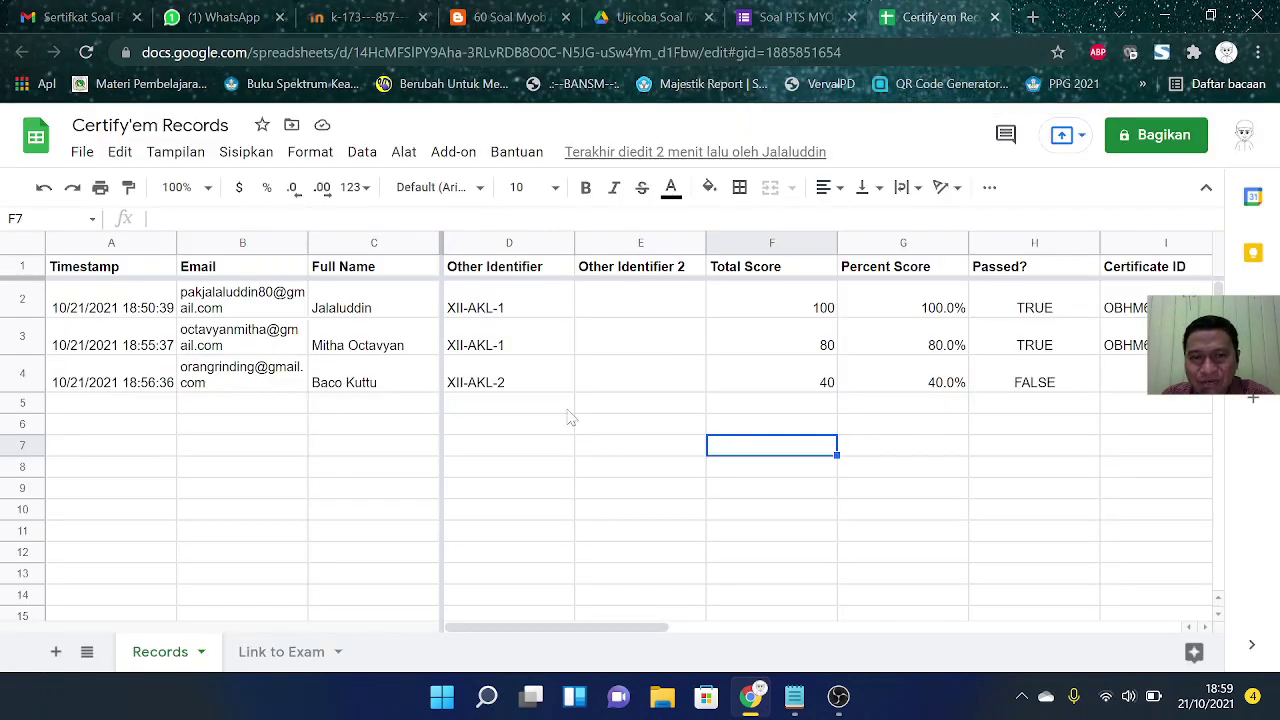
{"action": "left_click", "coordinate": [270, 342]}
{"action": "left_click", "coordinate": [487, 355]}
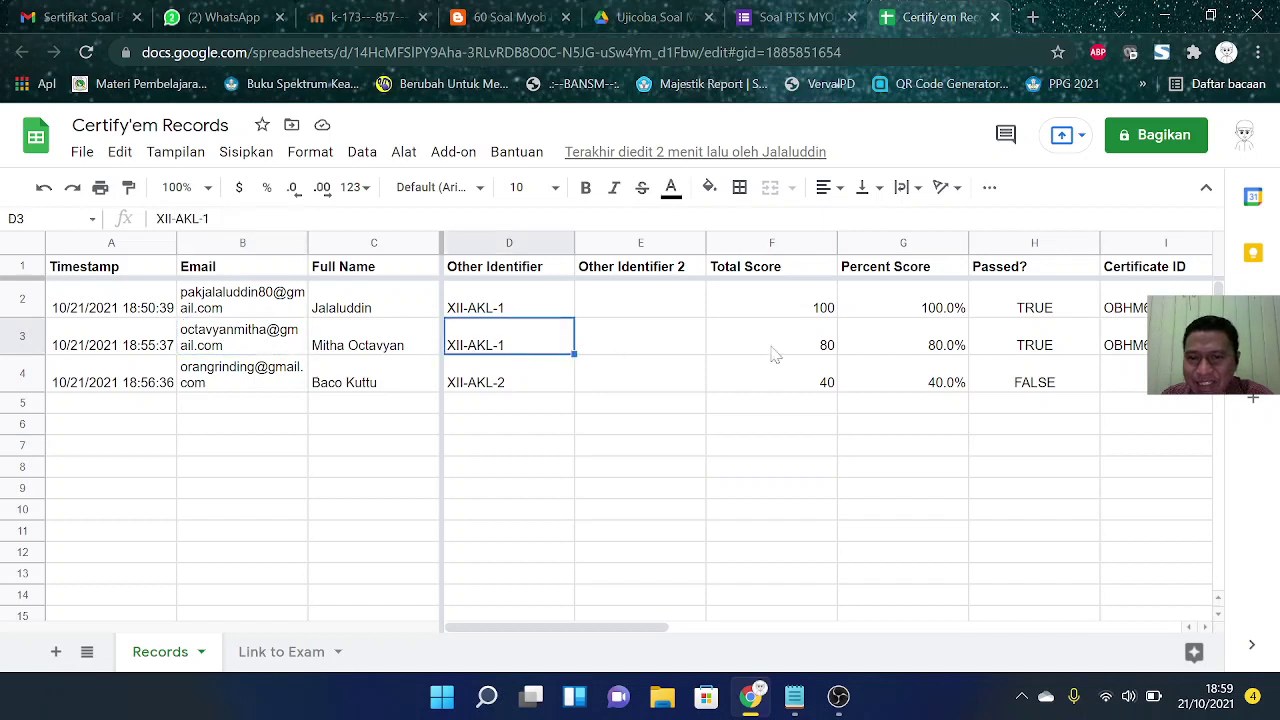
{"action": "left_click", "coordinate": [778, 352]}
{"action": "left_click", "coordinate": [992, 345]}
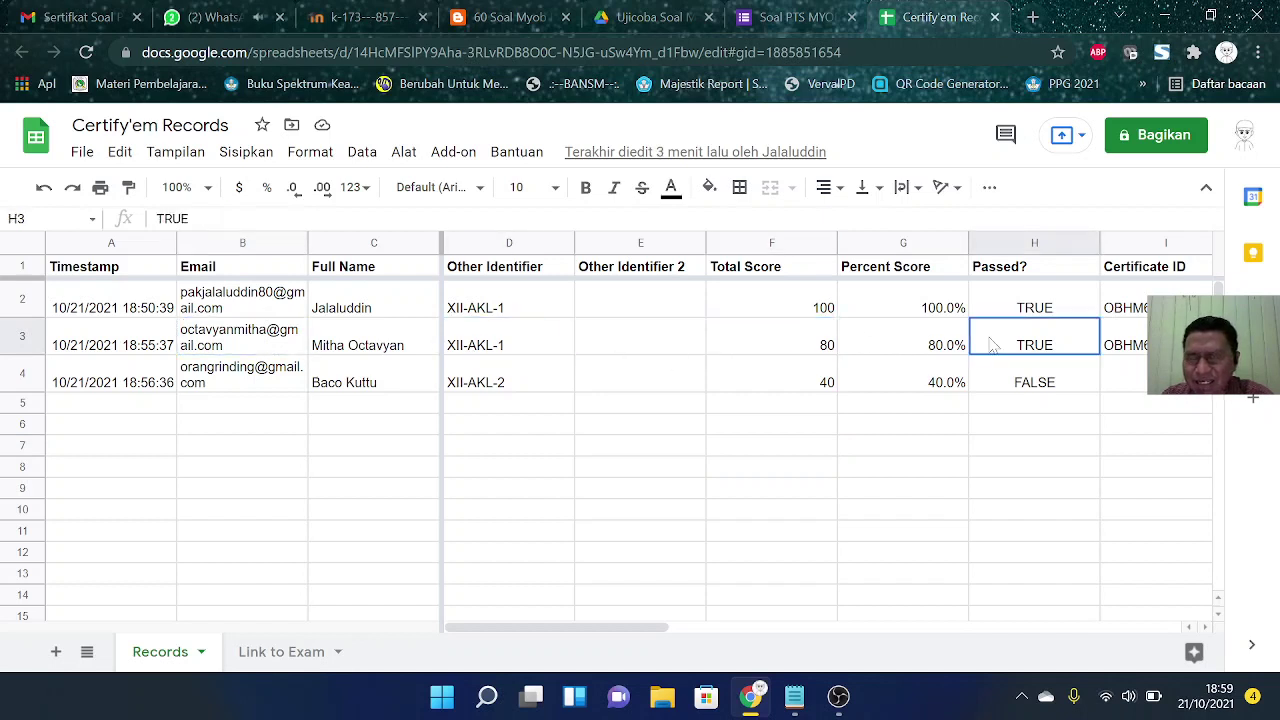
{"action": "left_click", "coordinate": [792, 346]}
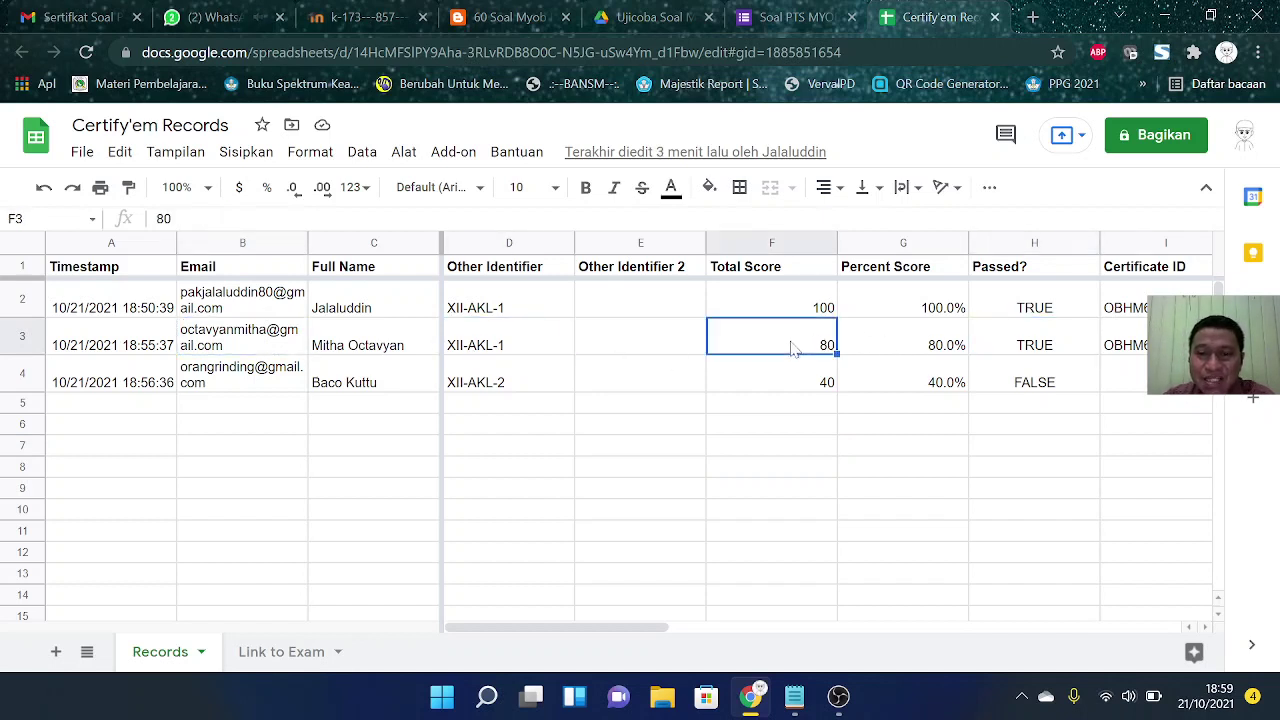
{"action": "left_click", "coordinate": [208, 20]}
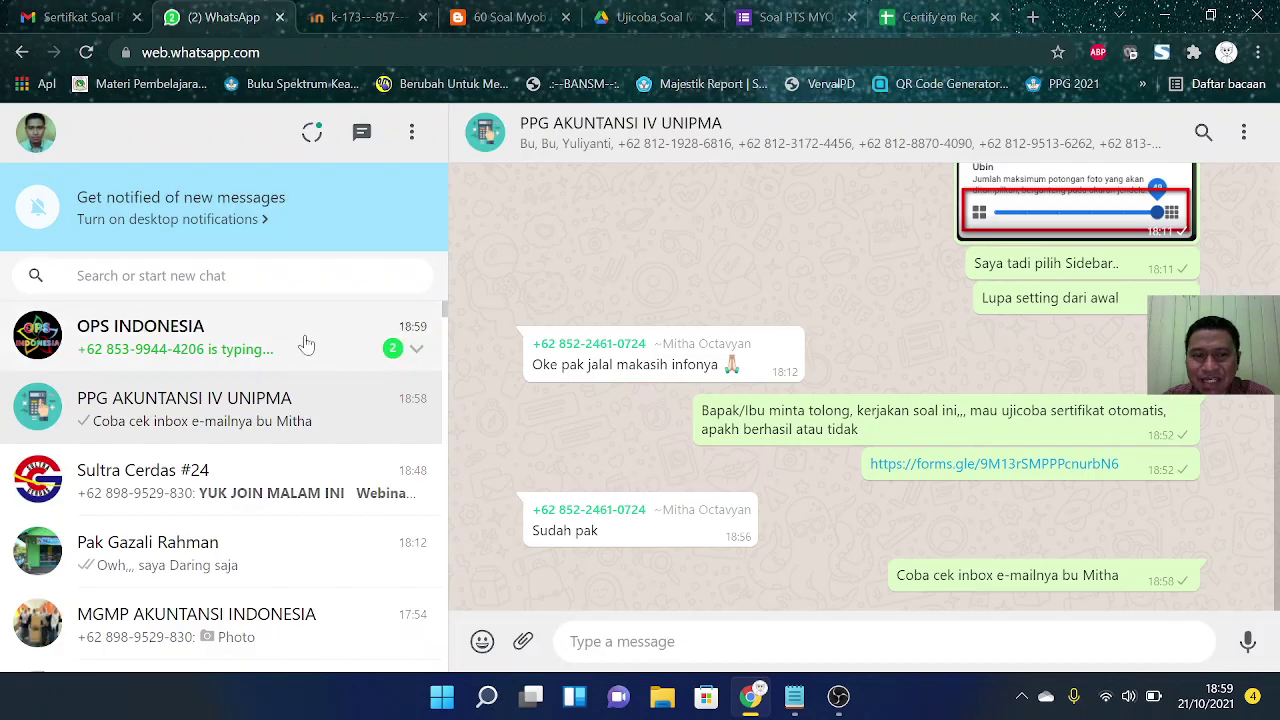
{"action": "left_click", "coordinate": [306, 345]}
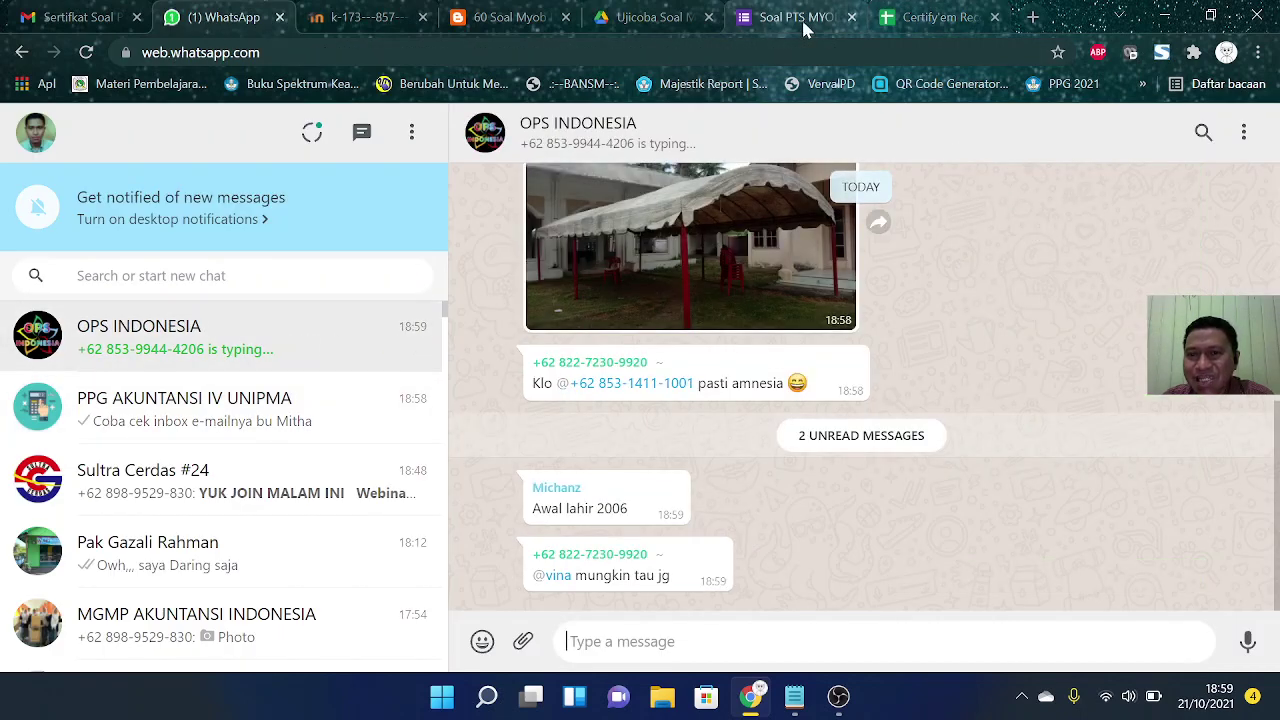
{"action": "left_click", "coordinate": [918, 20]}
{"action": "left_click", "coordinate": [797, 533]}
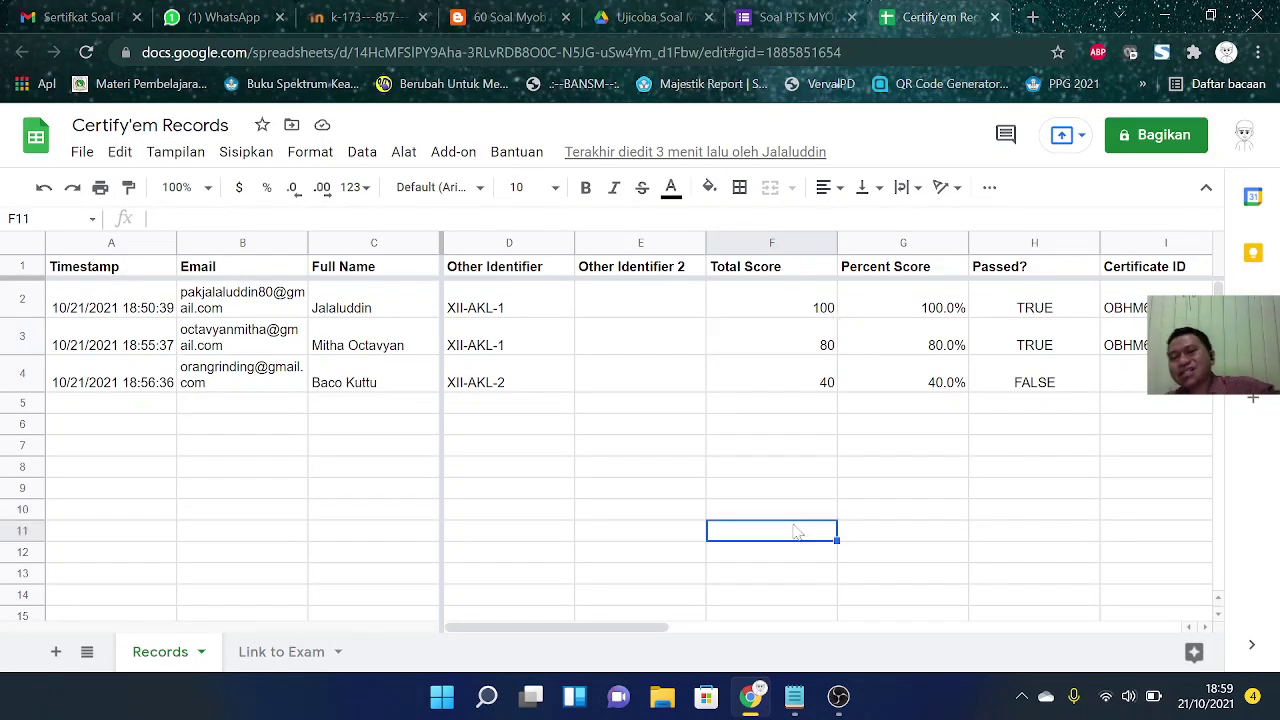
{"action": "left_click", "coordinate": [668, 536]}
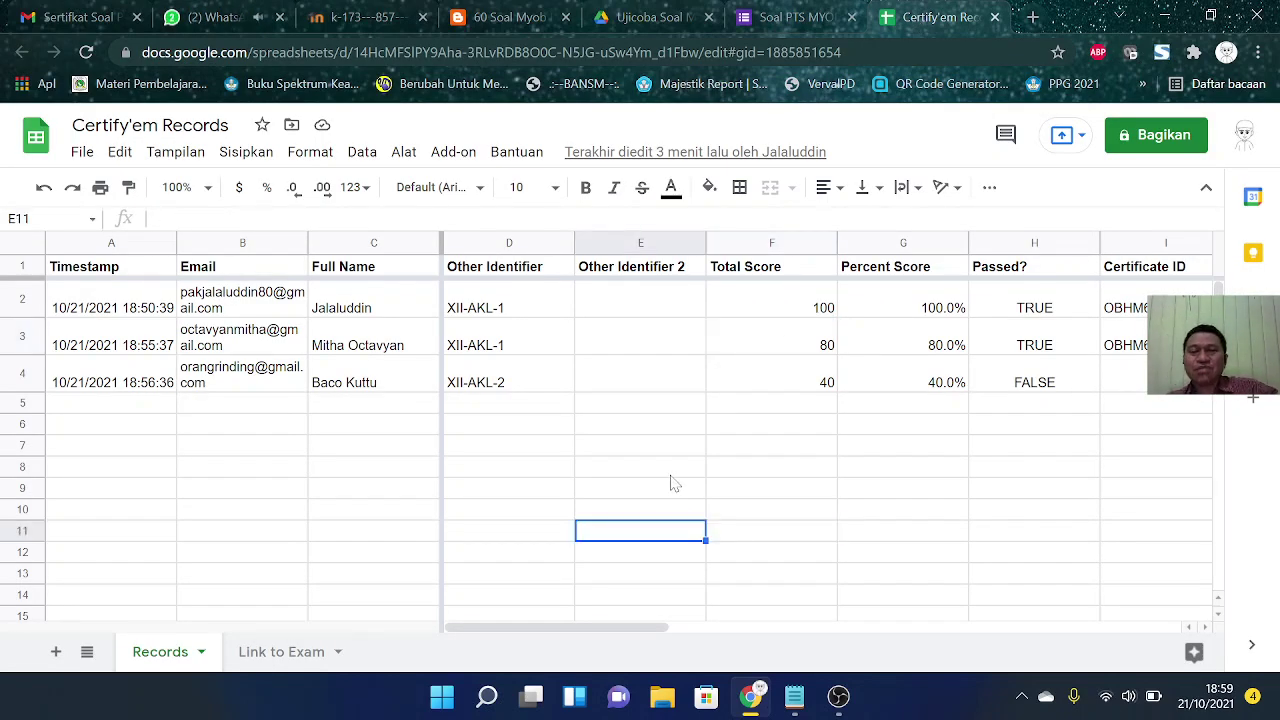
{"action": "left_click", "coordinate": [671, 476]}
{"action": "left_click", "coordinate": [659, 517]}
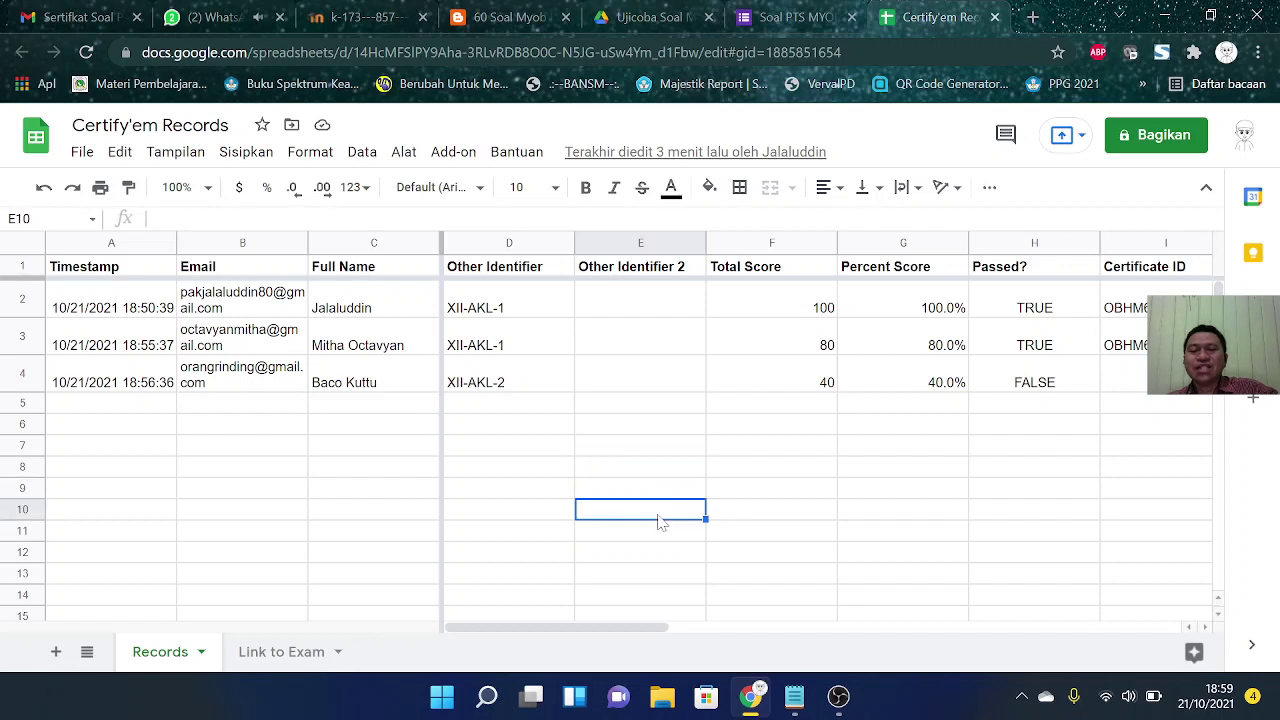